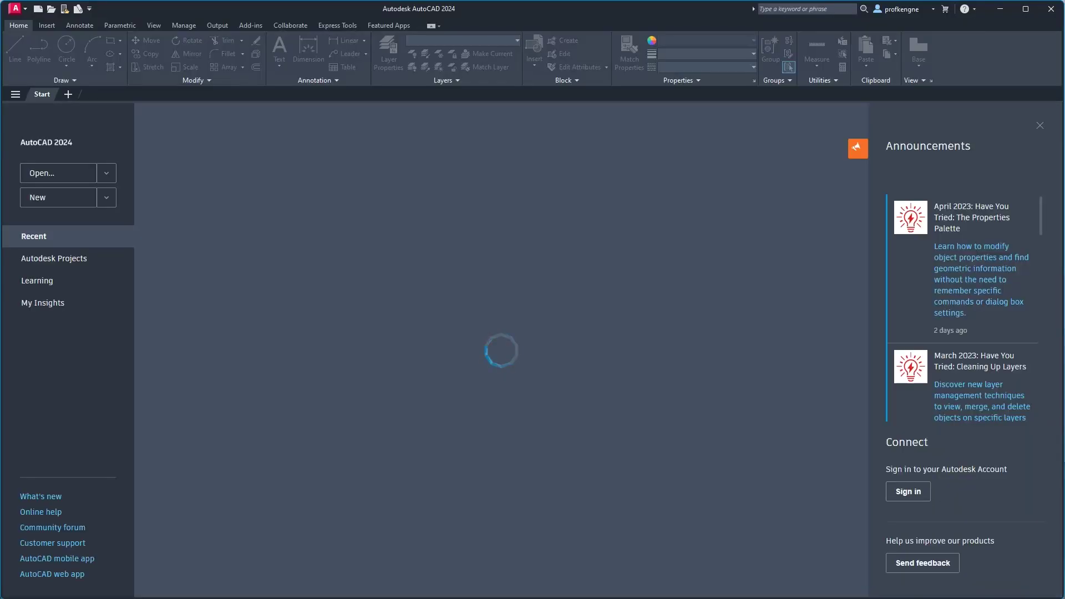
Compare the Bloc LIT bed reference image with the AutoCAD Start page.
key(alt+Tab)
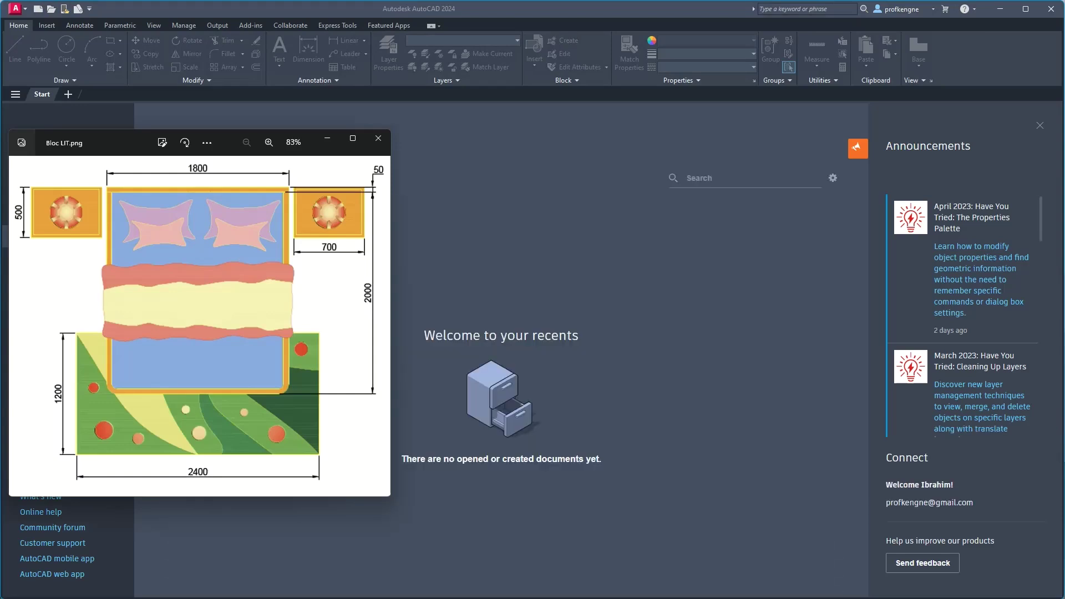
click(472, 176)
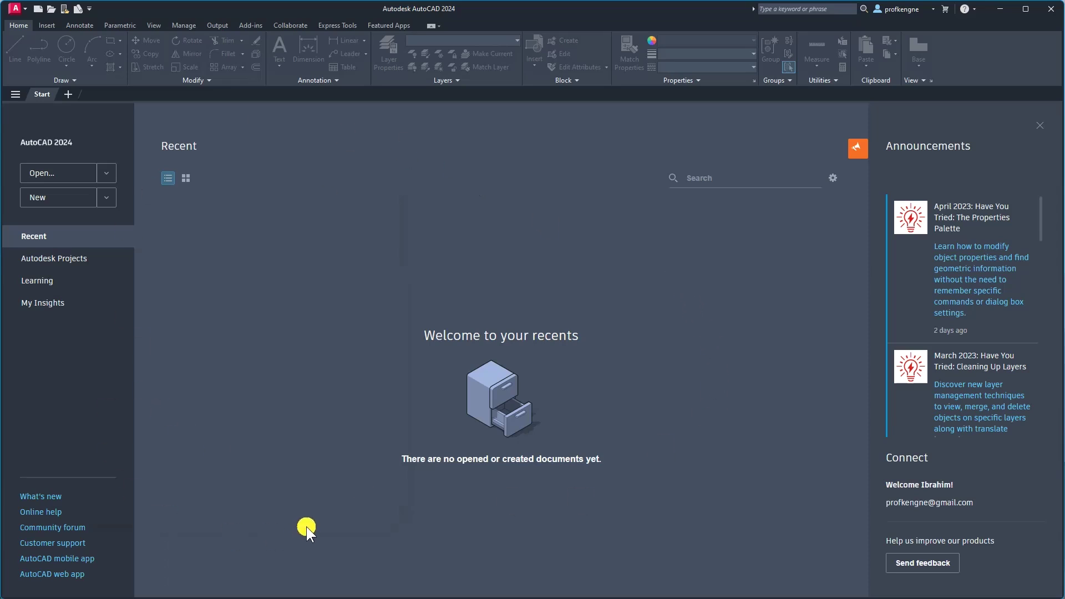
key(alt+Tab)
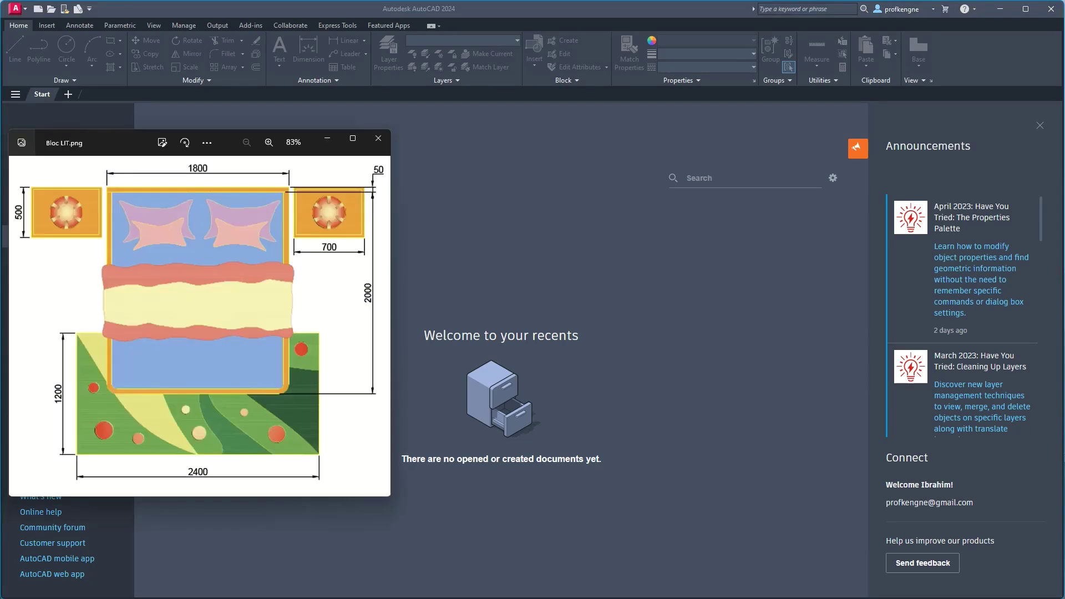
click(467, 268)
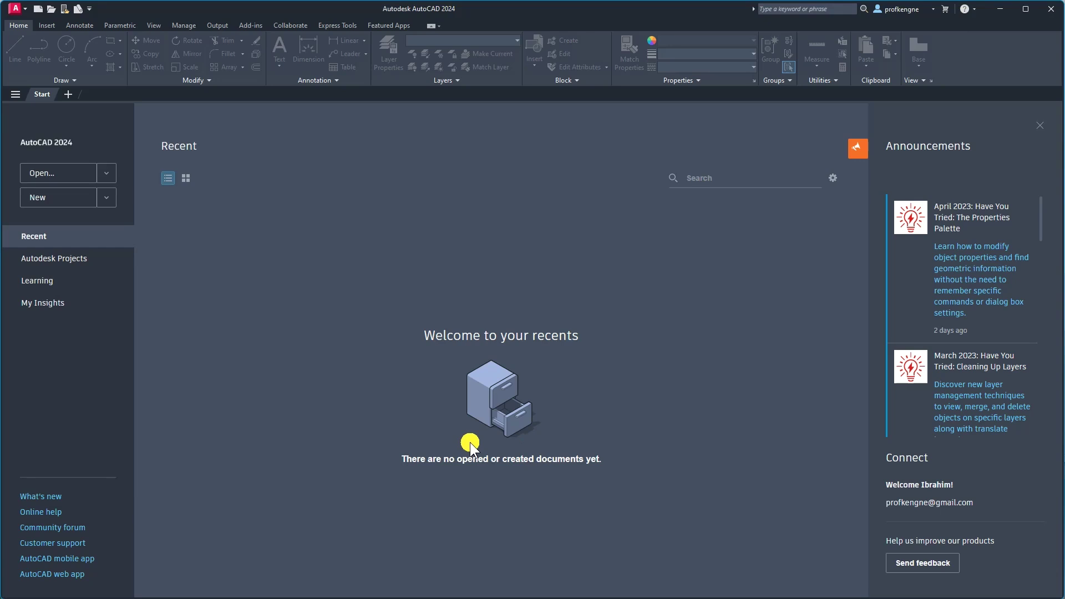
key(alt+Tab)
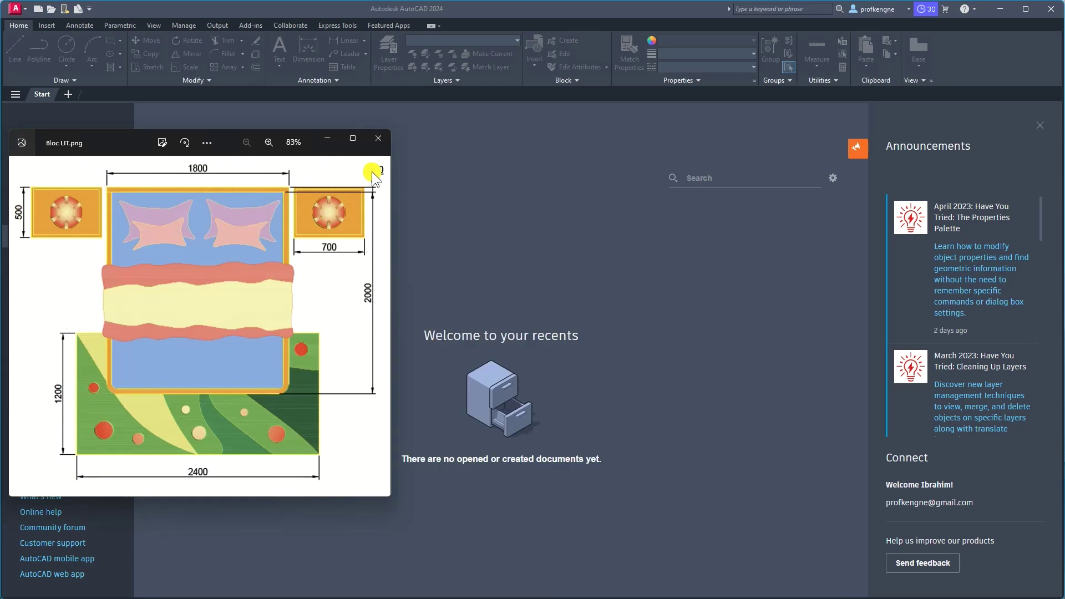
click(310, 110)
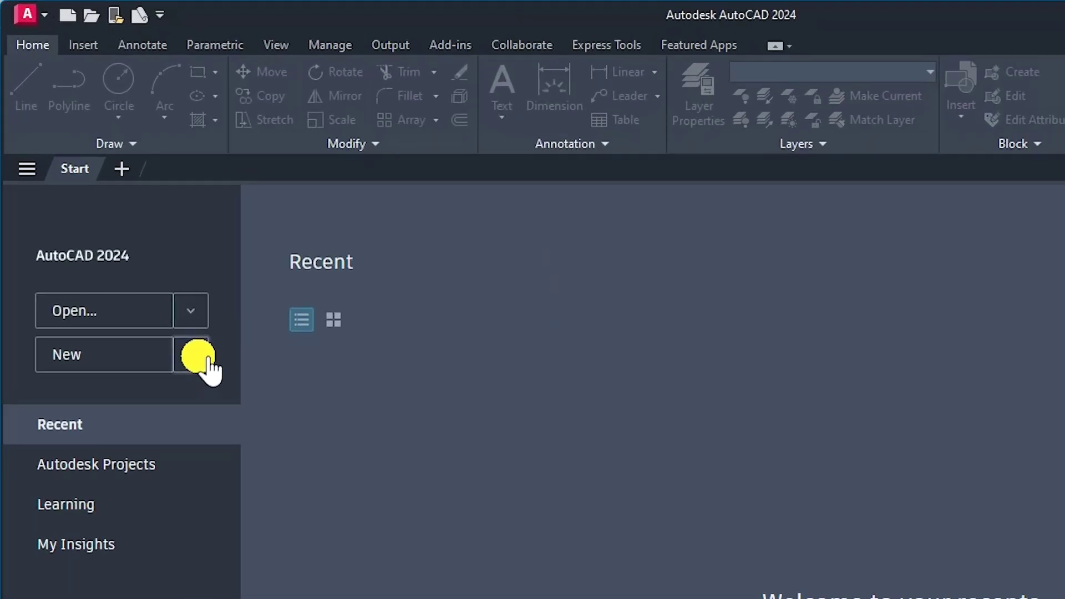
Create a new blank drawing, Drawing1, from the acadiso metric template.
click(207, 360)
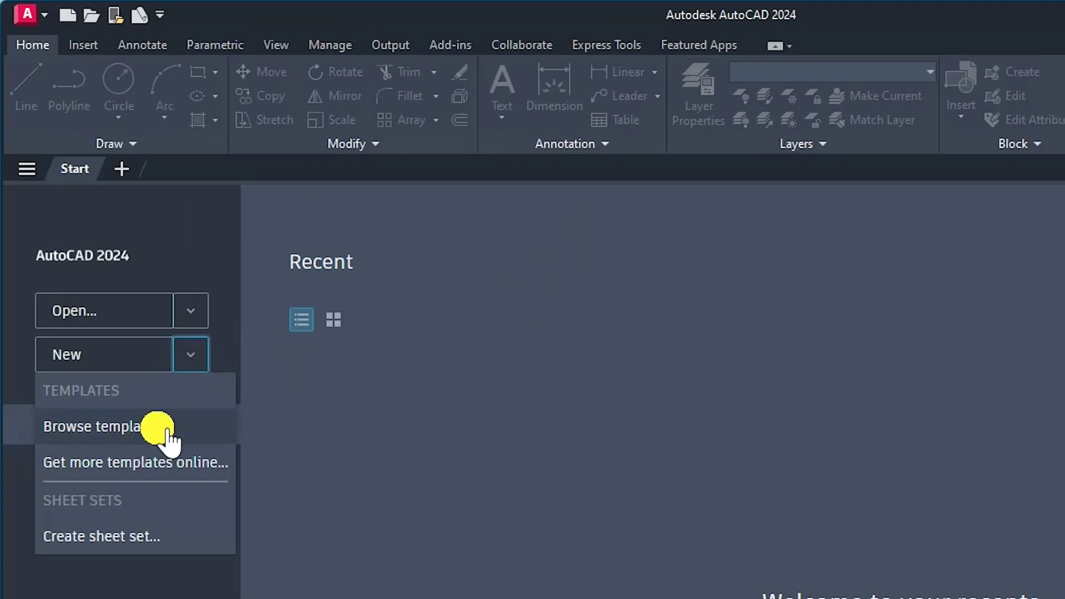
click(161, 428)
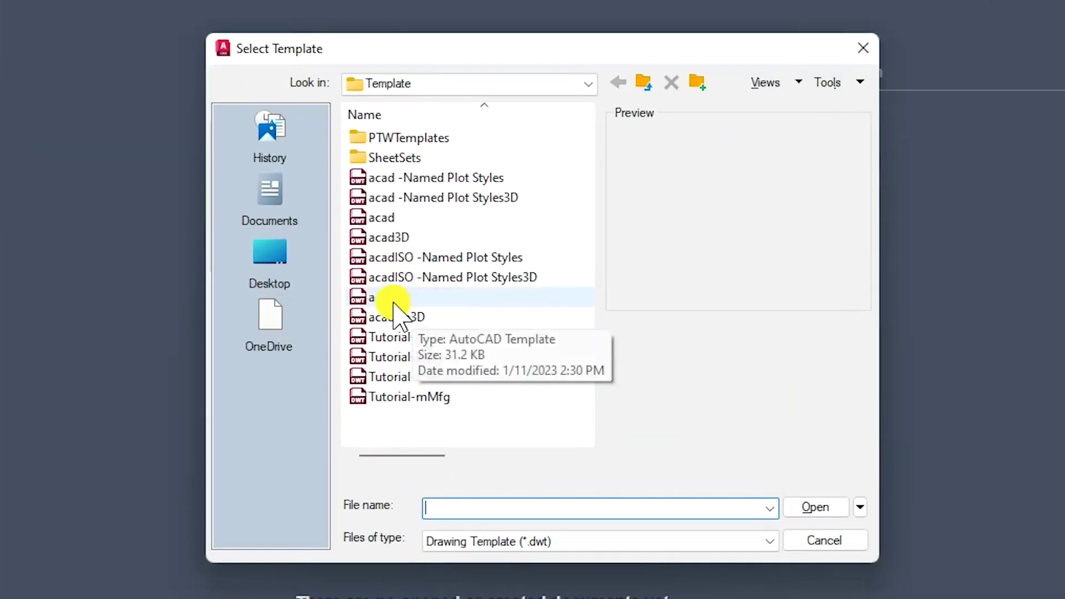
click(399, 300)
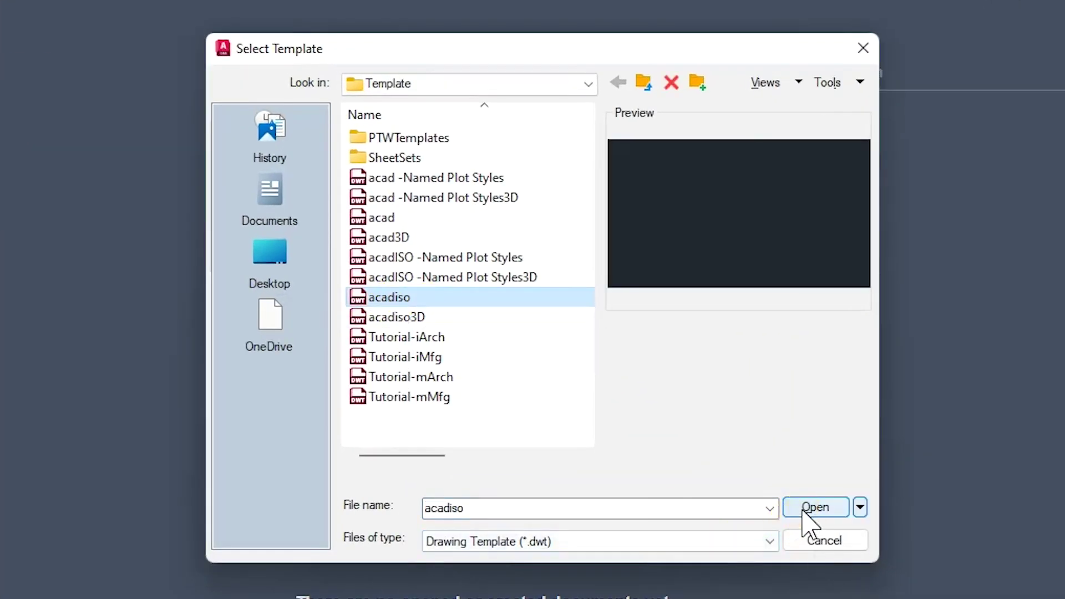
click(803, 508)
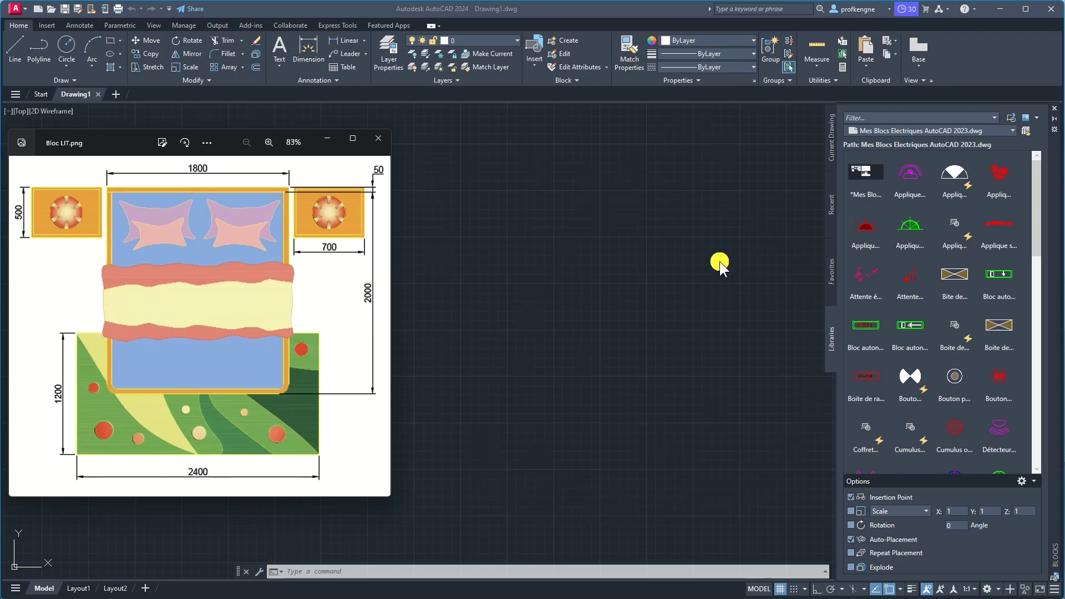
click(530, 225)
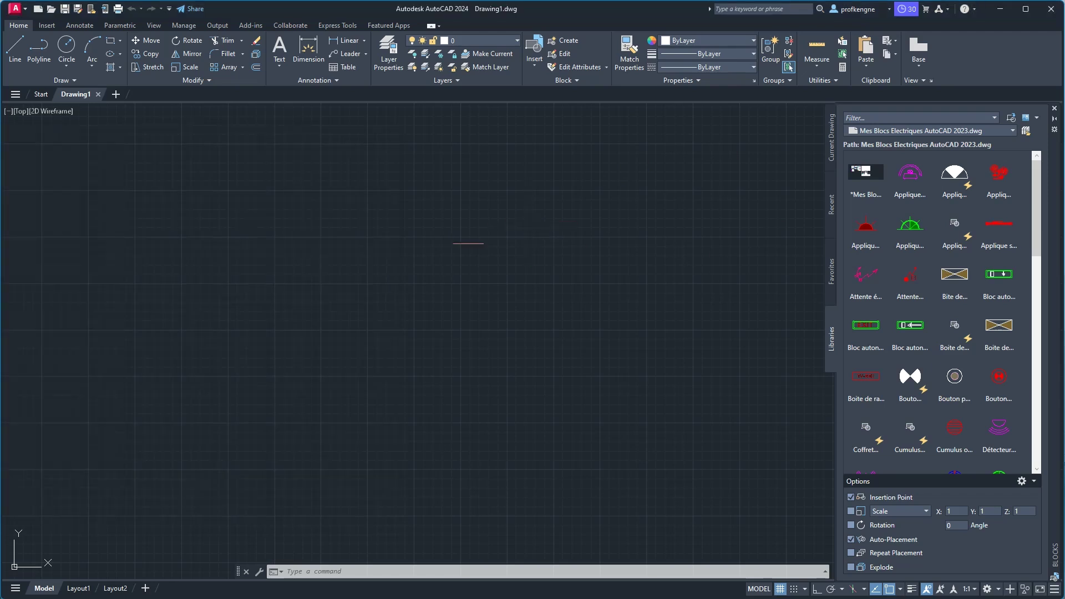
Set length precision to 0.0 in Drawing Units (UN), then view the bed reference image.
text(UN)
key(Return)
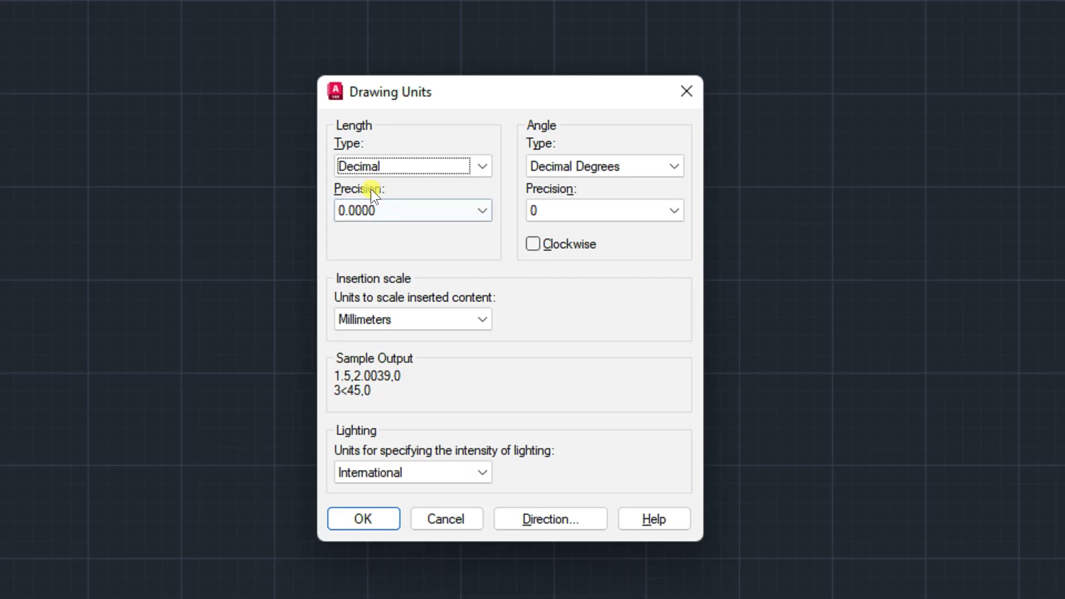
click(432, 215)
click(396, 246)
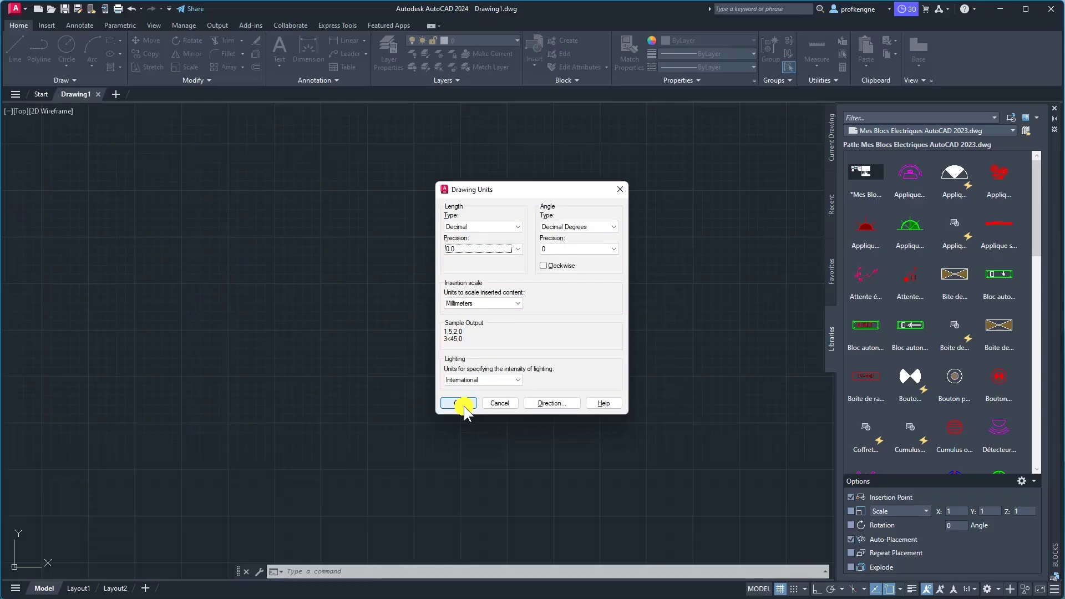
click(460, 404)
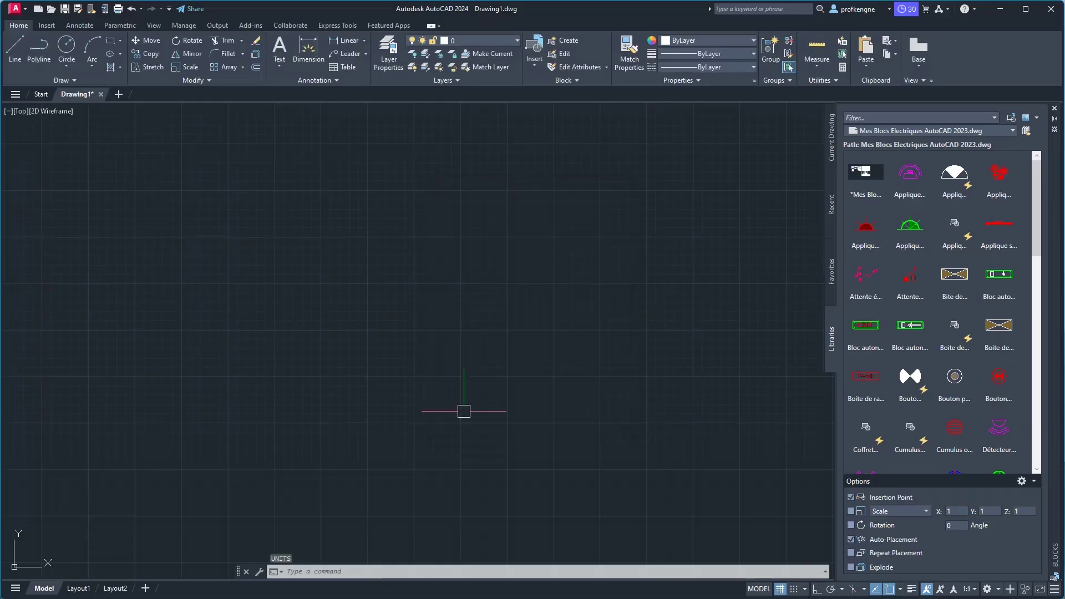
key(alt+Tab)
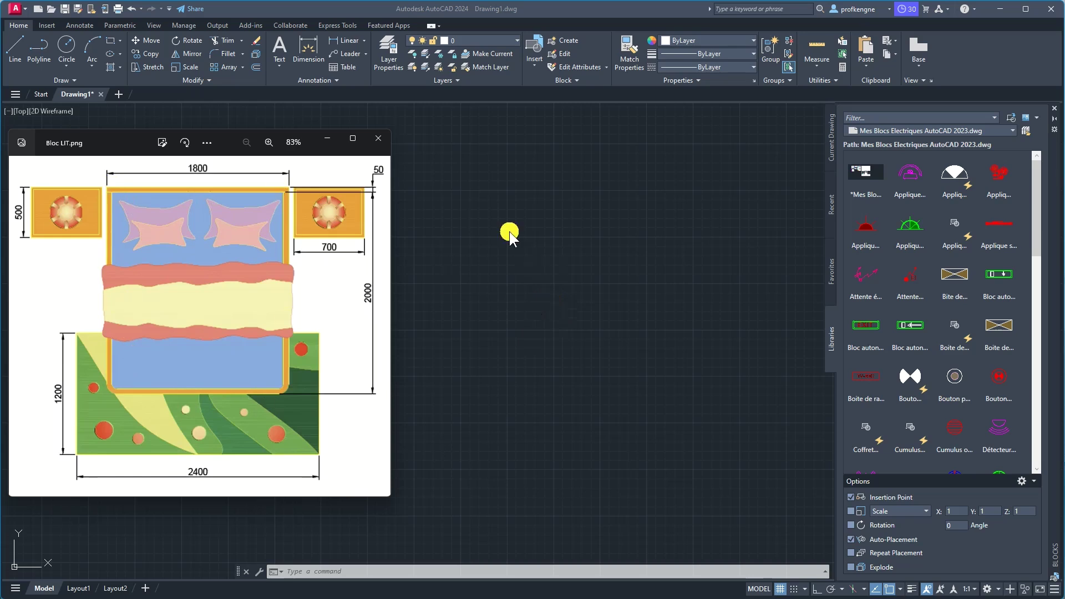
click(494, 180)
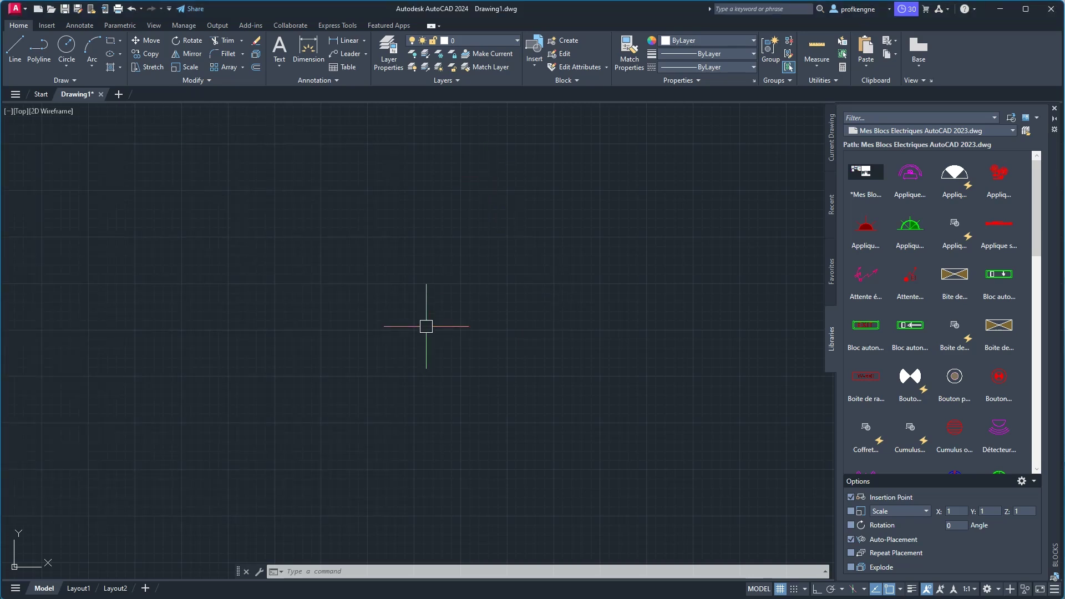
text(R)
text(EC)
key(Escape)
key(Escape)
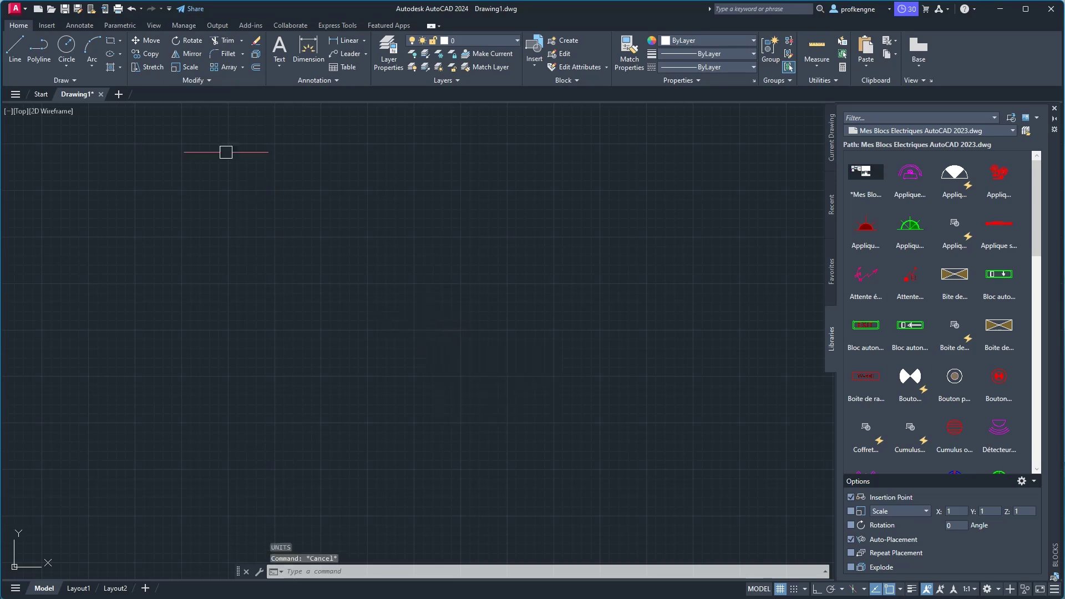
click(111, 42)
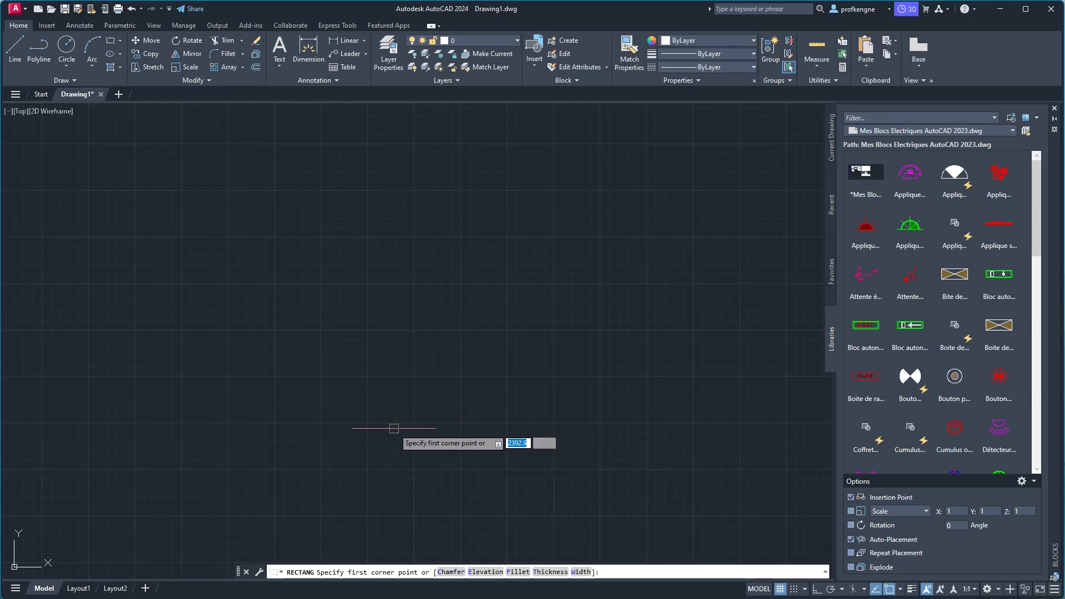
Draw the 1800 × 2000 bed outline rectangle and check it against the reference.
click(393, 428)
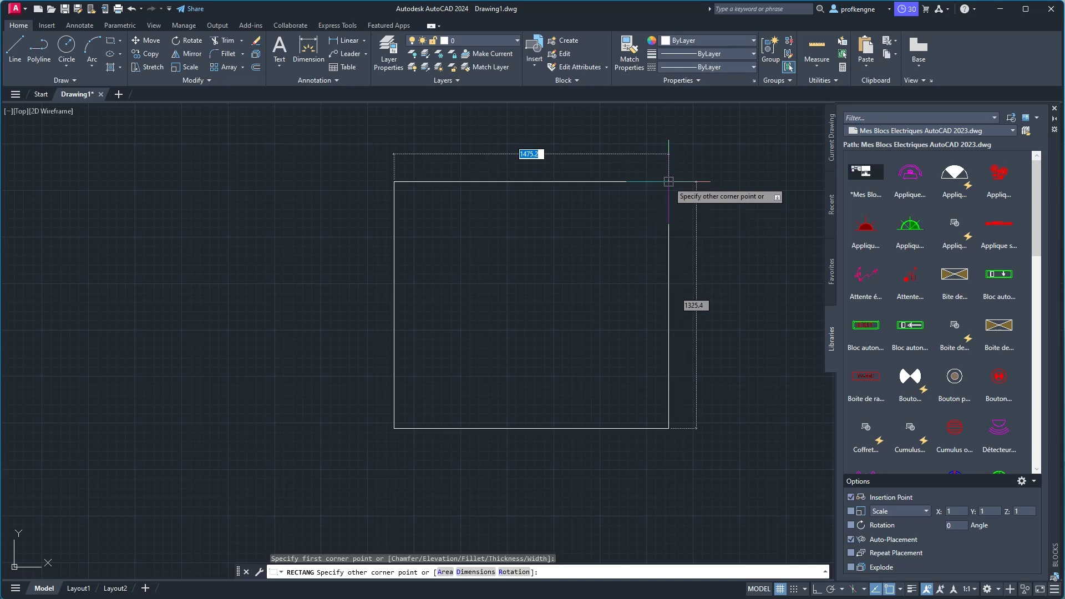
text(1800)
key(Tab)
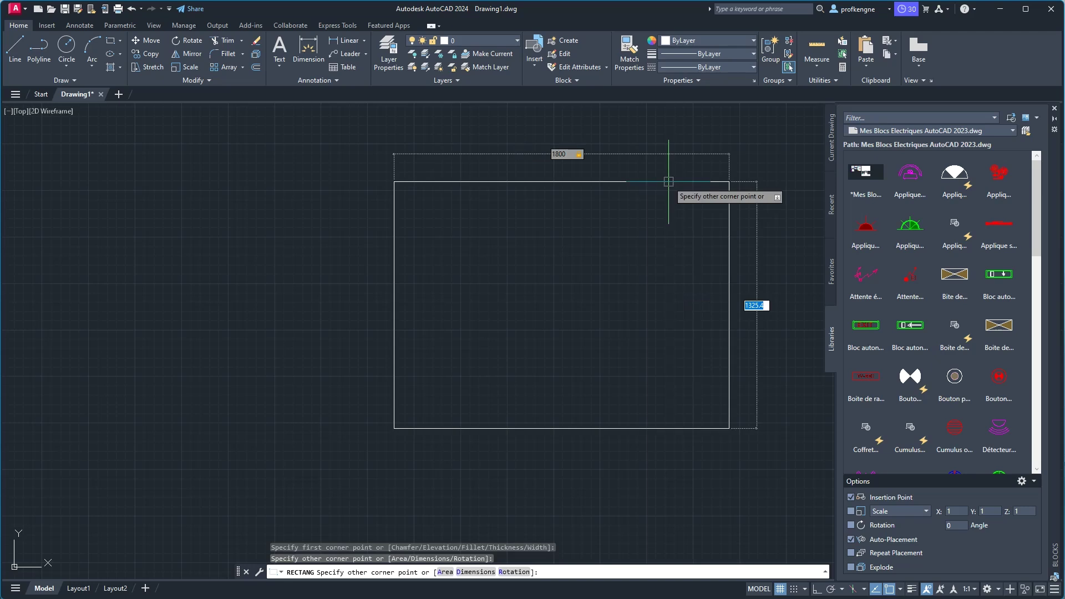
text(21200)
key(Tab)
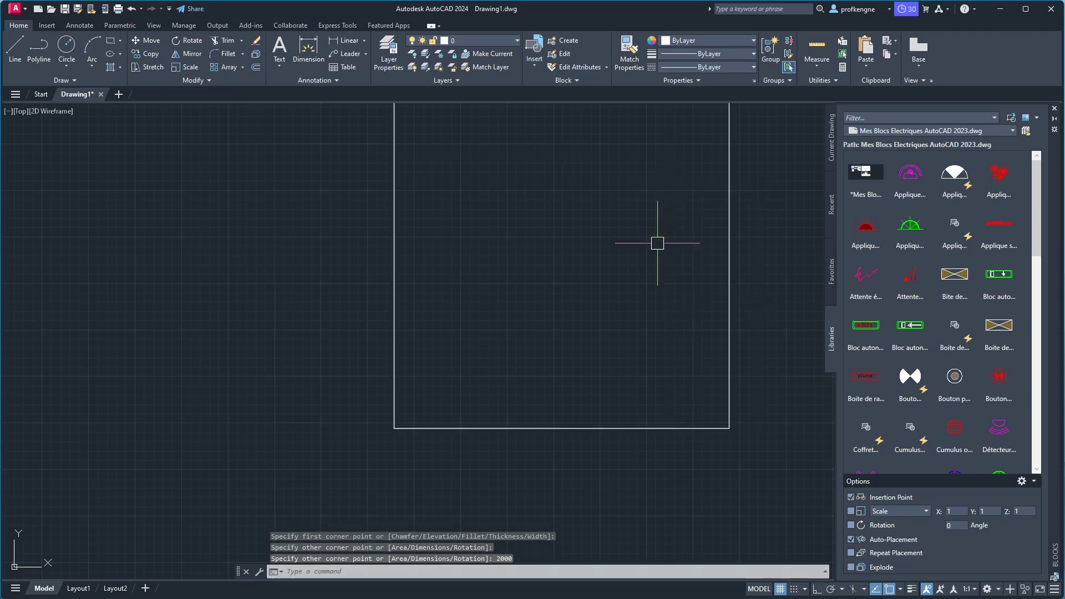
text(2000)
key(Return)
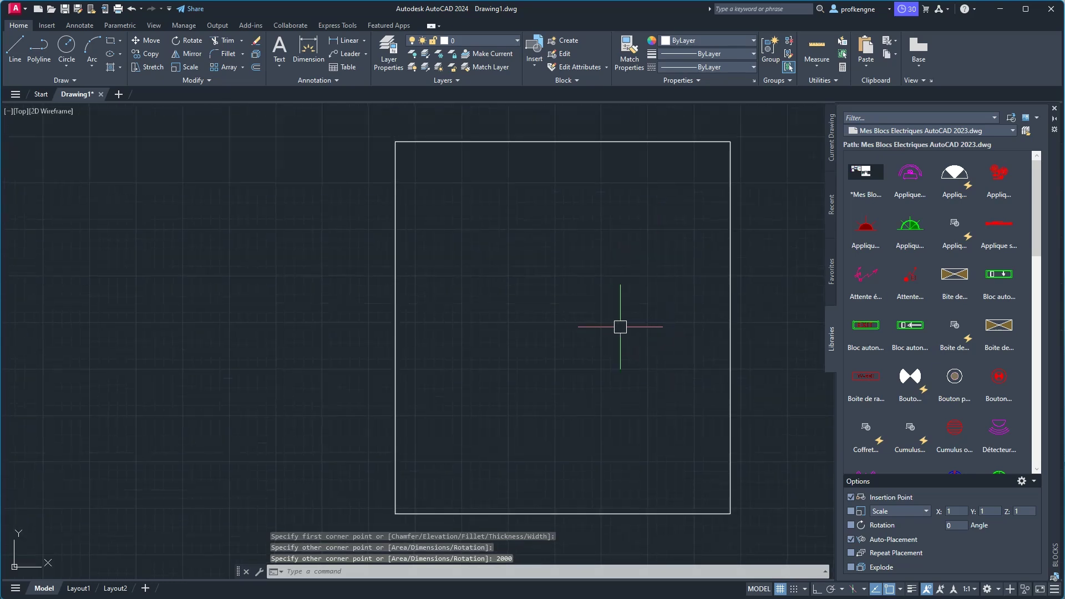
middle_drag(614, 327, 681, 325)
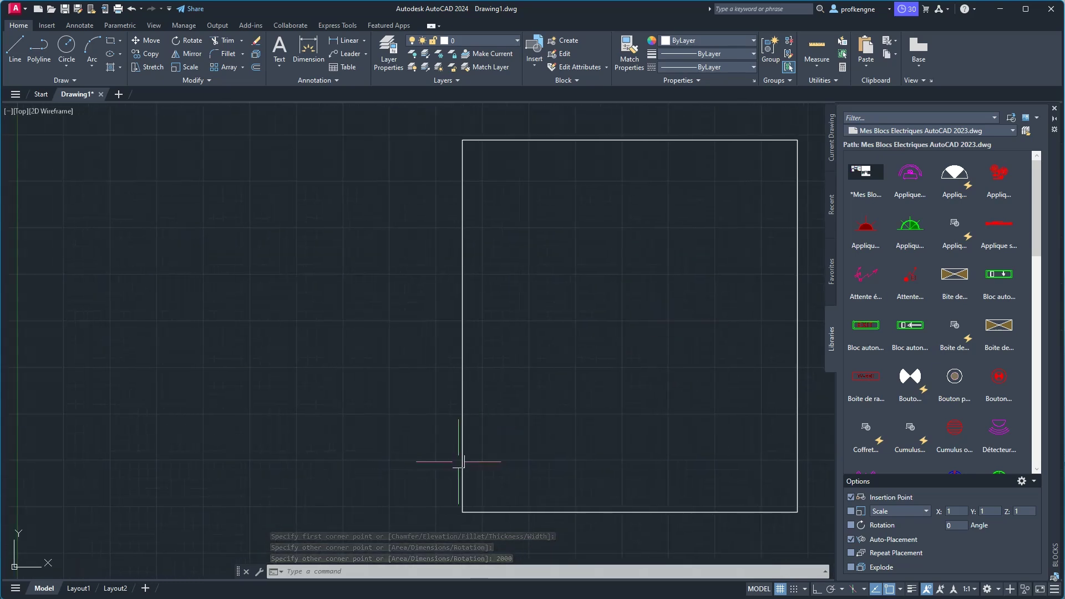
key(alt+Tab)
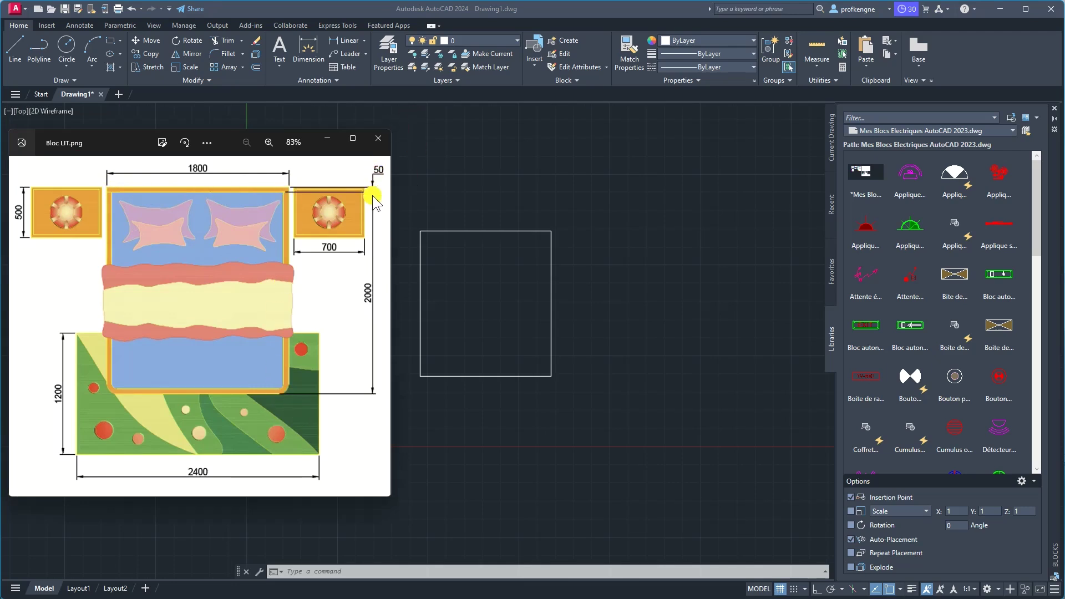
click(495, 189)
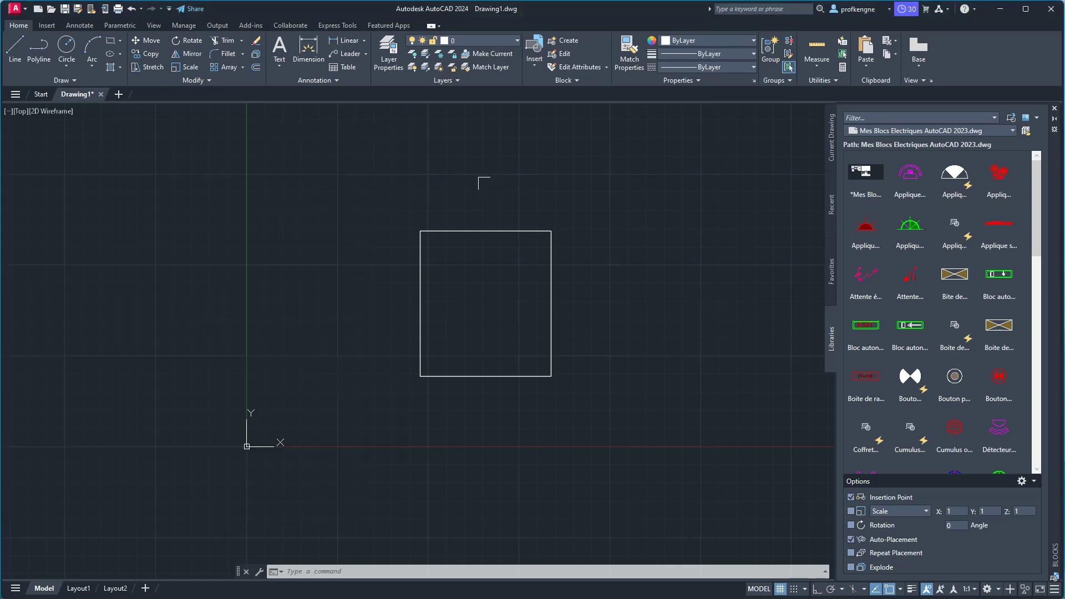
Offset the bed outline 50 units inward to form the frame's inner rectangle.
click(255, 68)
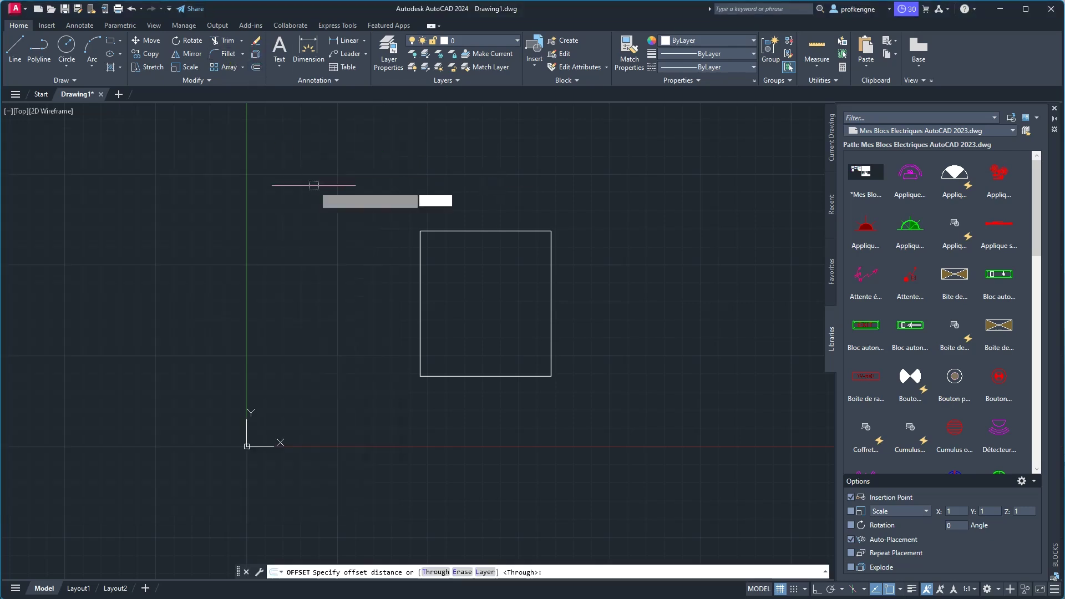
text(50)
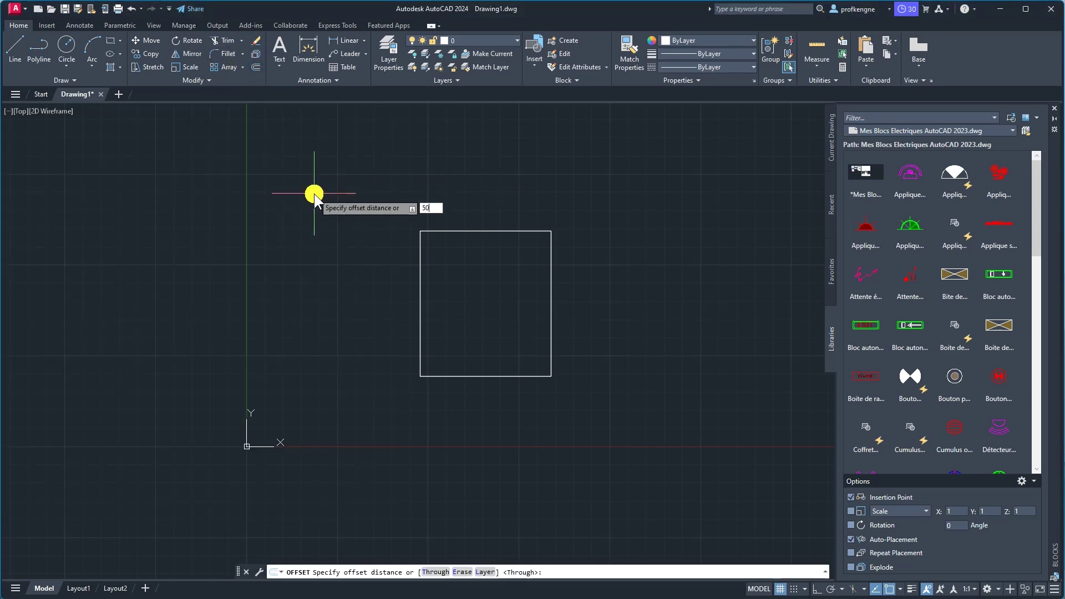
key(Return)
scroll(446, 250, up, 2)
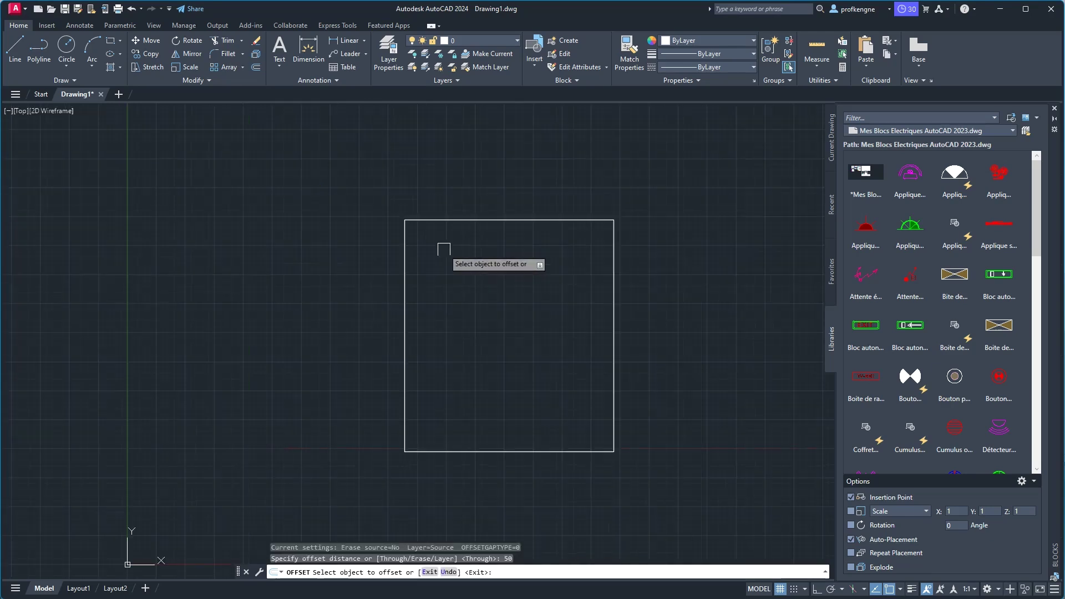
click(463, 222)
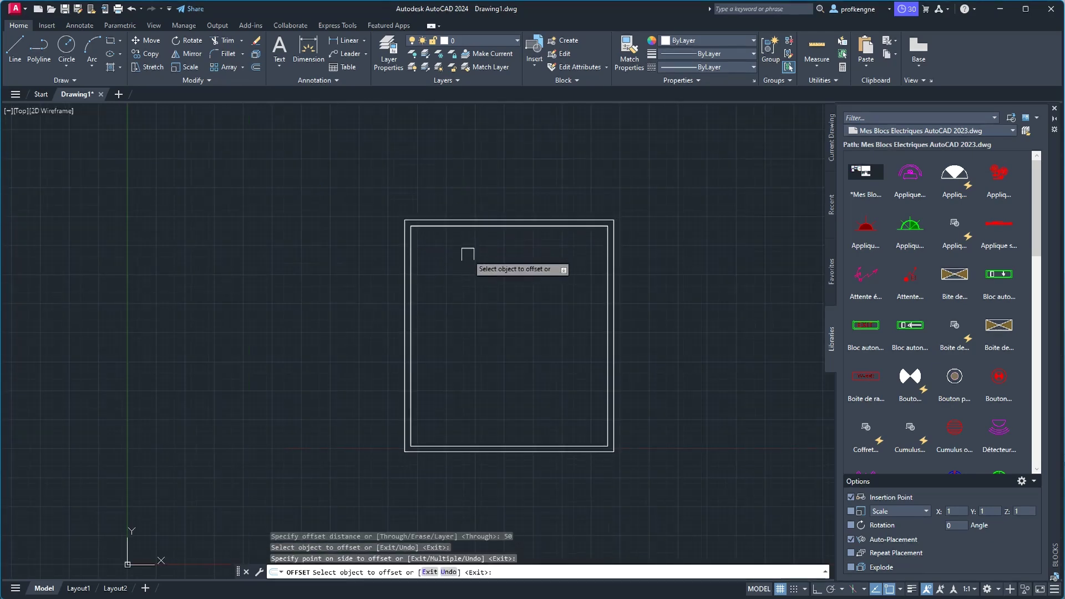
scroll(479, 254, up, 2)
right_click(483, 259)
click(491, 265)
mouse_move(445, 268)
middle_down()
mouse_move(447, 227)
mouse_move(490, 197)
middle_up()
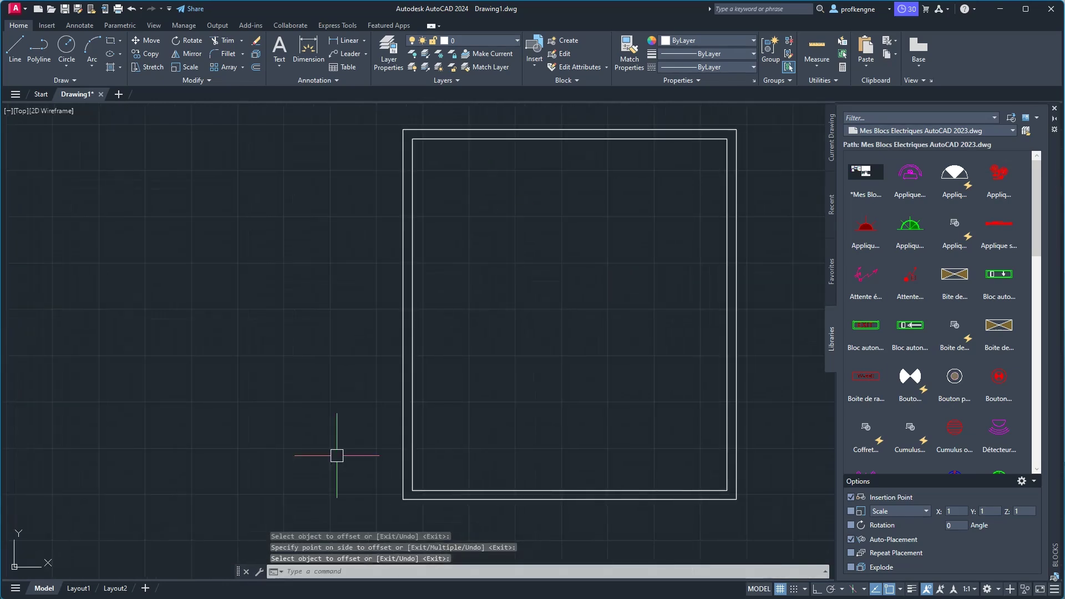
key(alt+Tab)
click(178, 200)
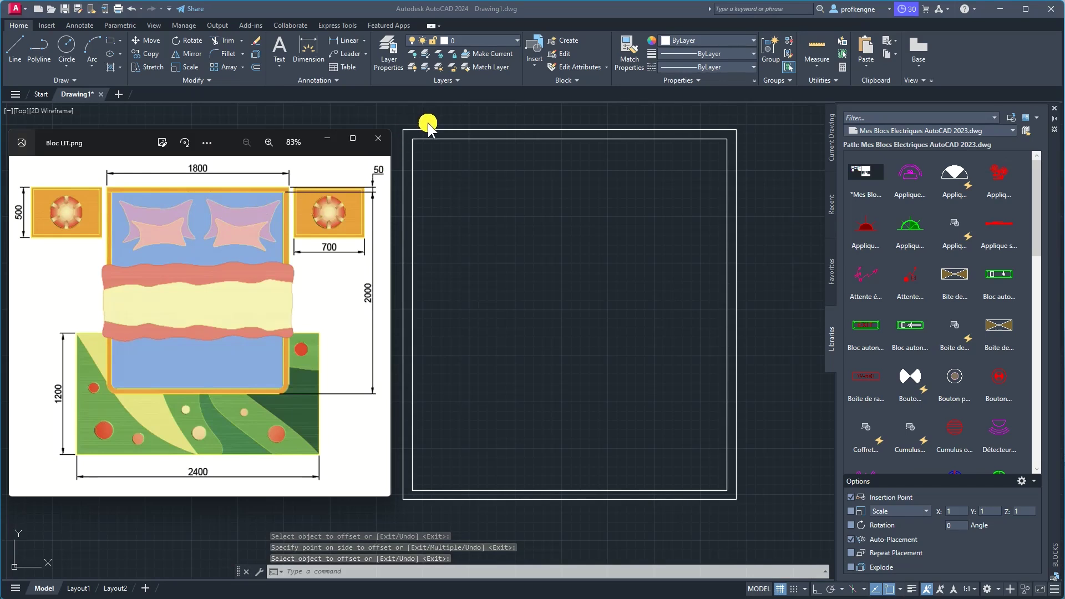
click(483, 142)
Explode both frame rectangles into separate lines and reopen the bed reference image.
click(500, 164)
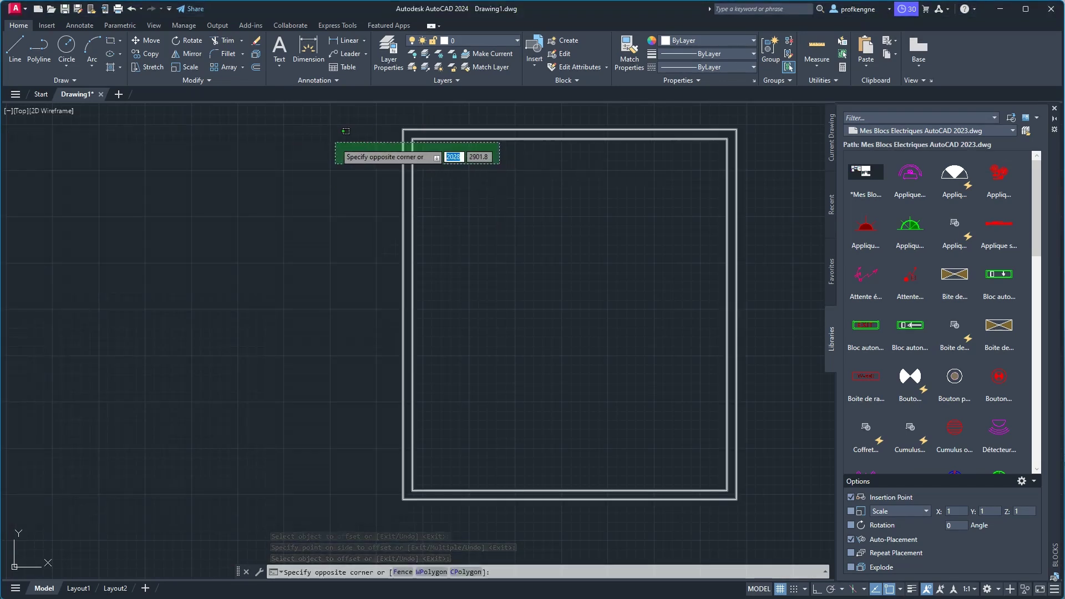
click(335, 142)
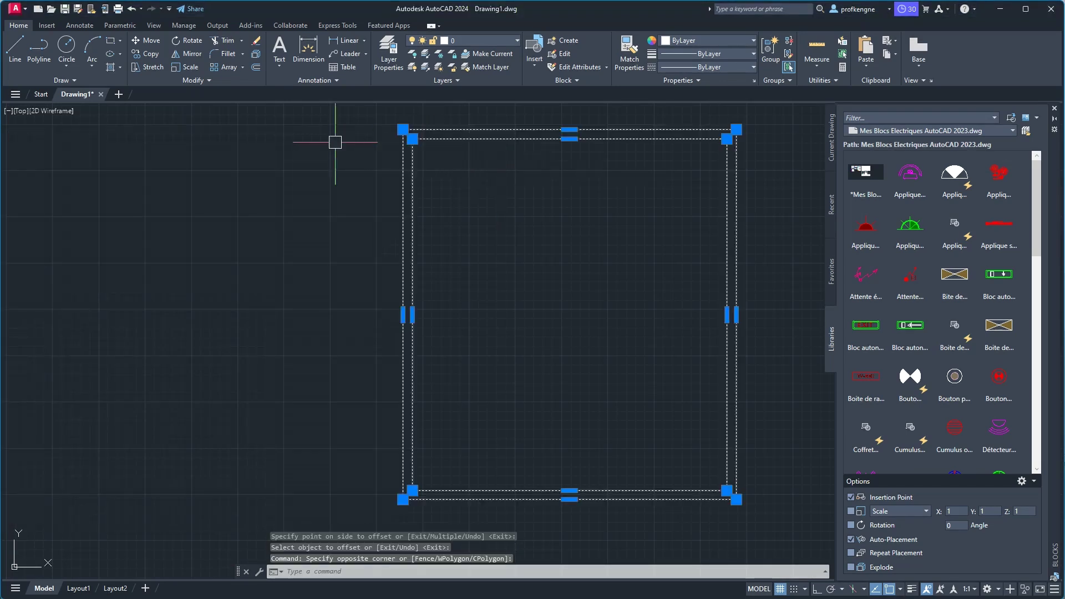
click(256, 54)
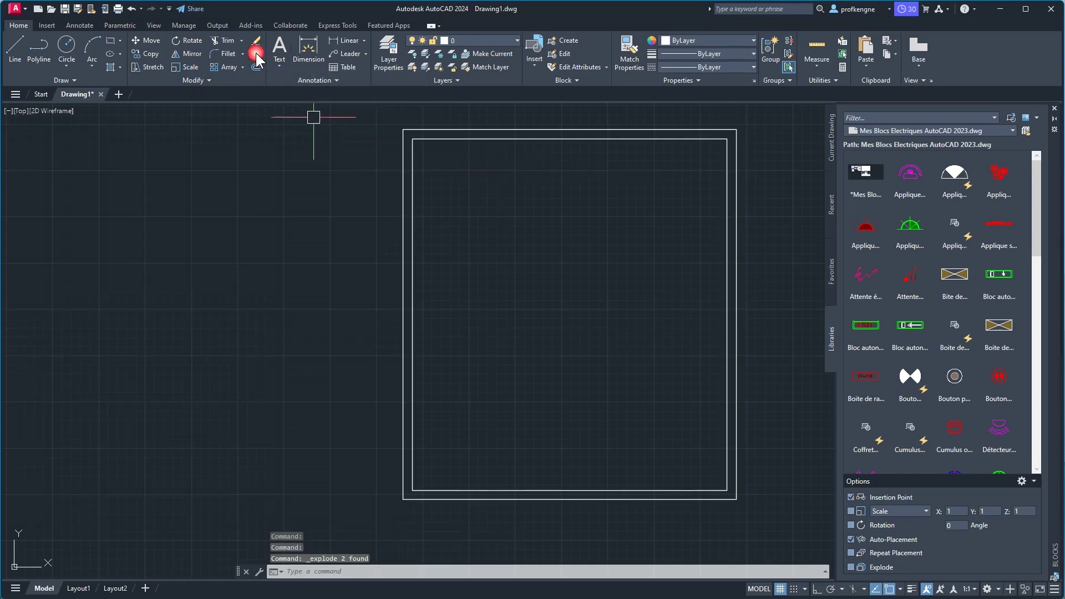
click(502, 139)
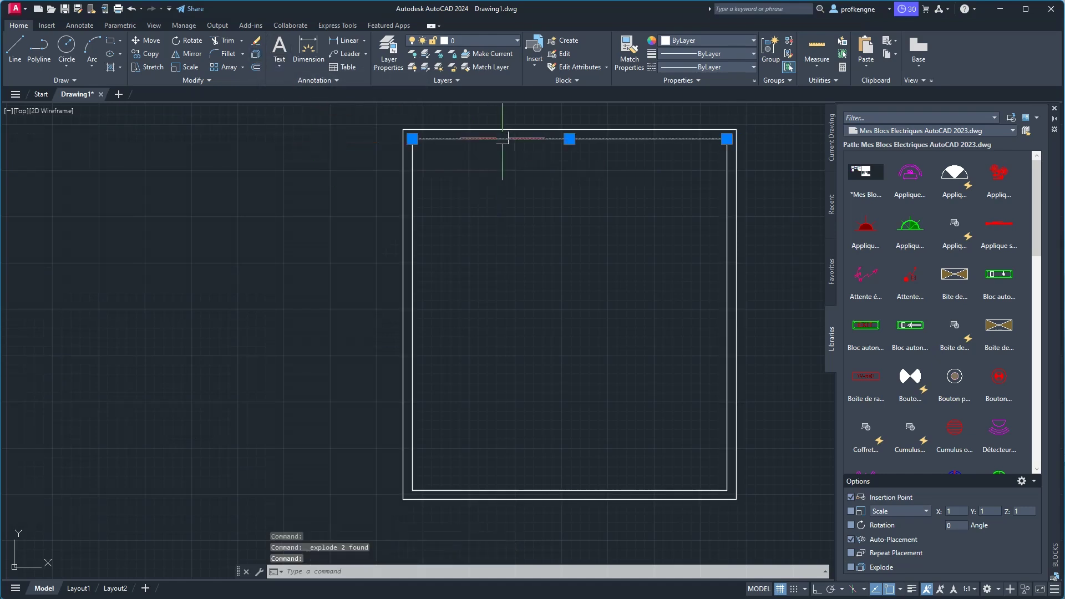
click(413, 210)
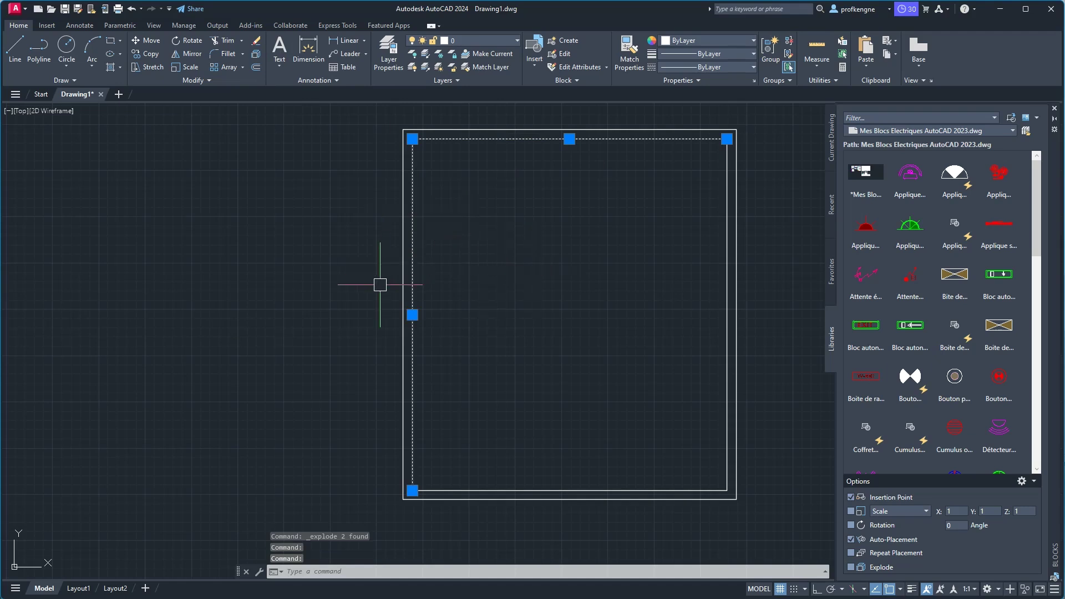
key(Escape)
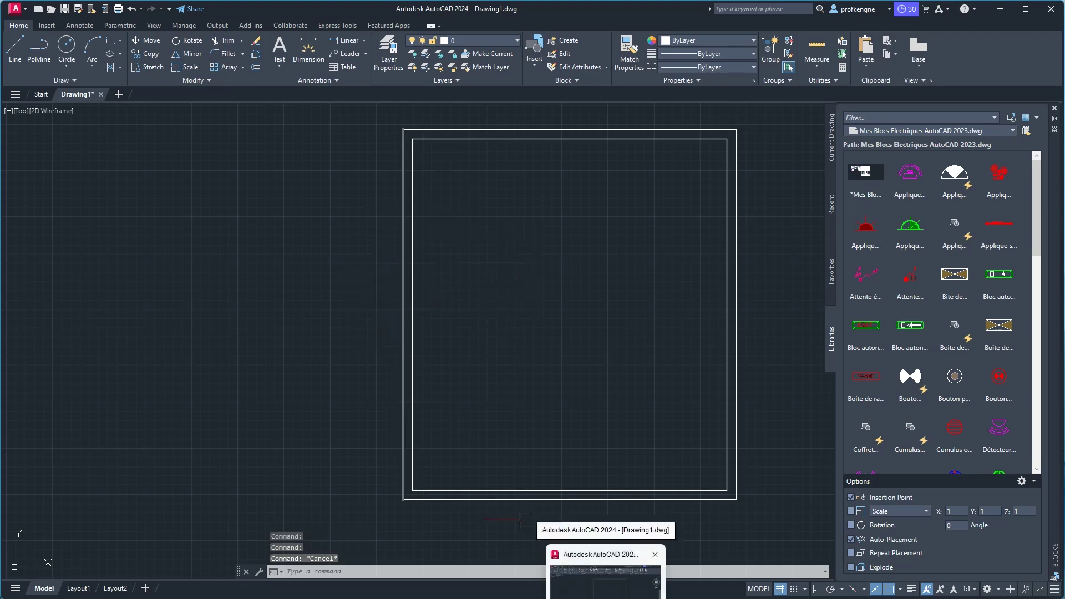
key(alt+Tab)
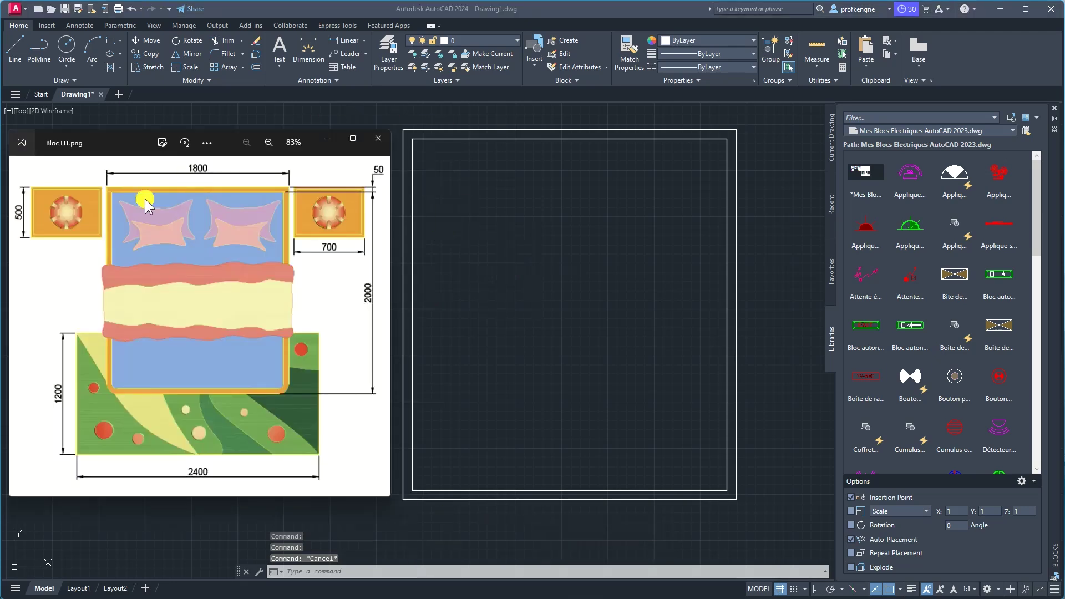
Cancel a started trim, recheck the reference image, and recentre the double-line frame.
click(512, 183)
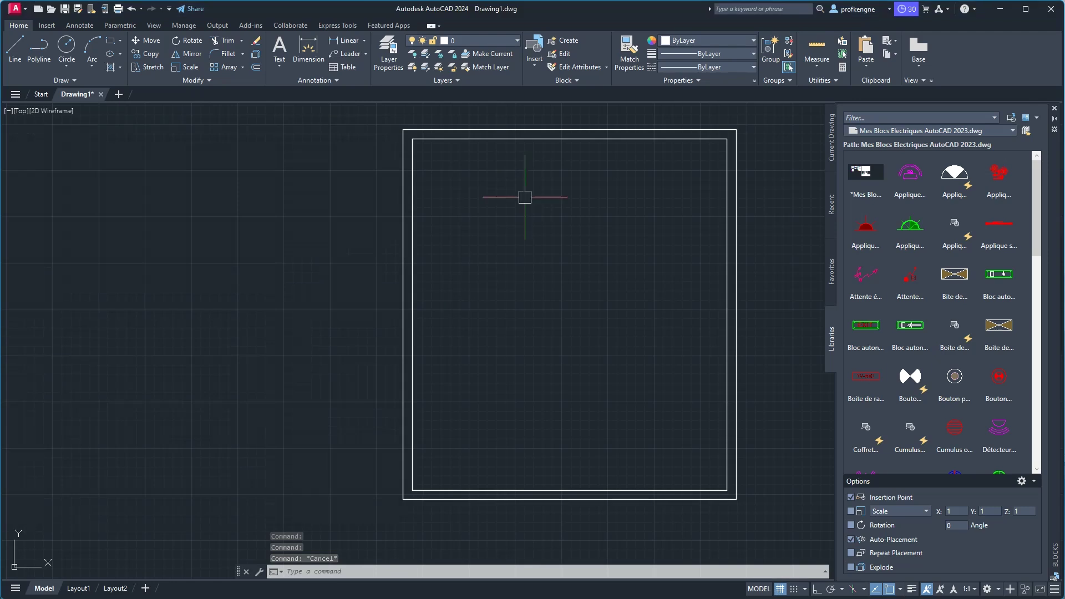
click(228, 43)
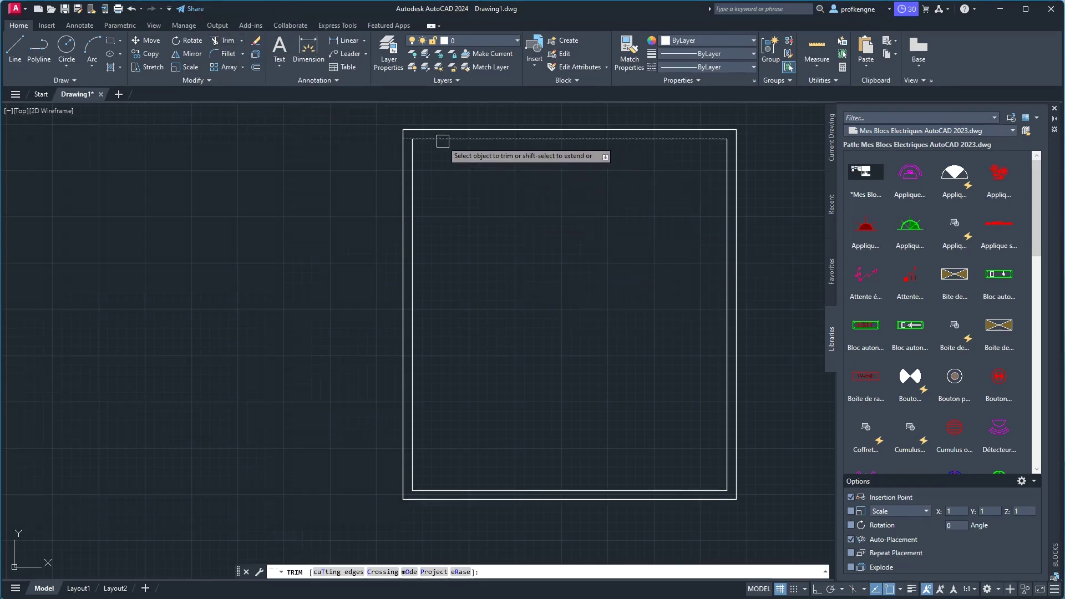
click(443, 141)
right_click(616, 288)
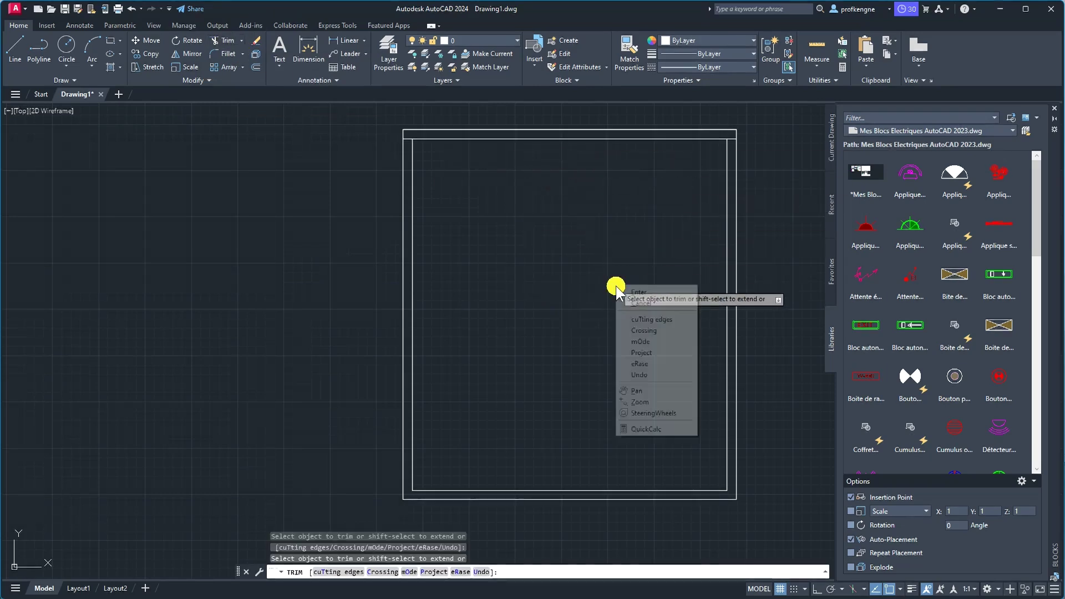
click(638, 292)
middle_drag(566, 222, 558, 248)
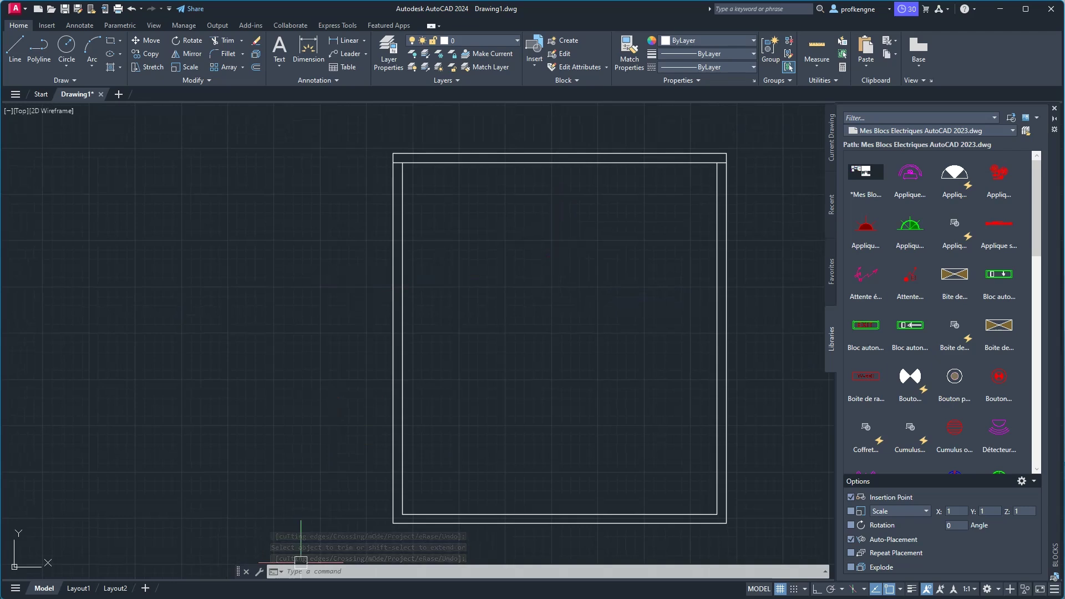
key(alt+Tab)
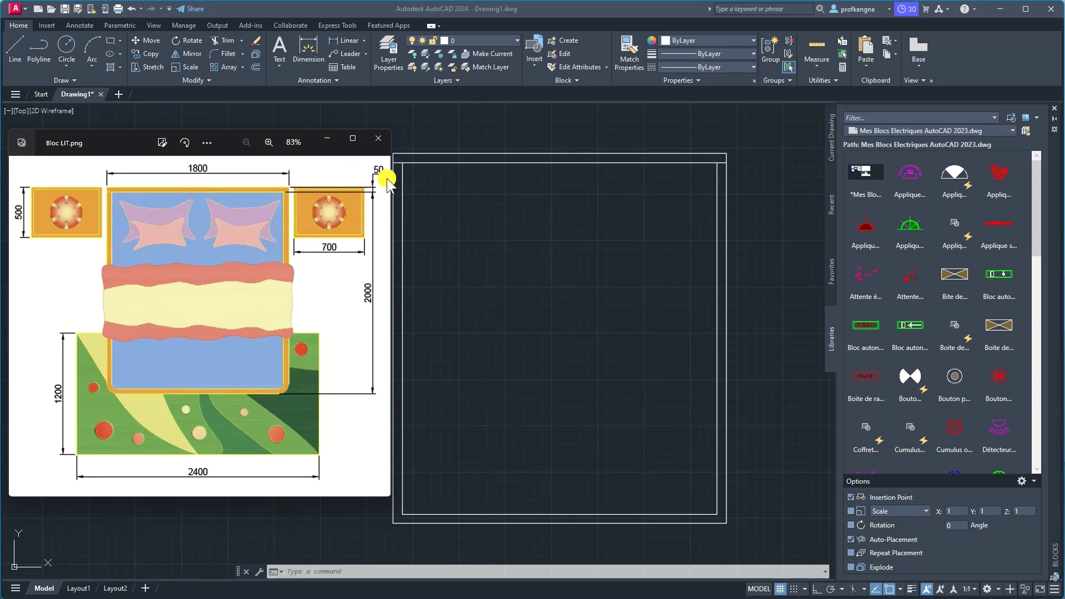
click(224, 58)
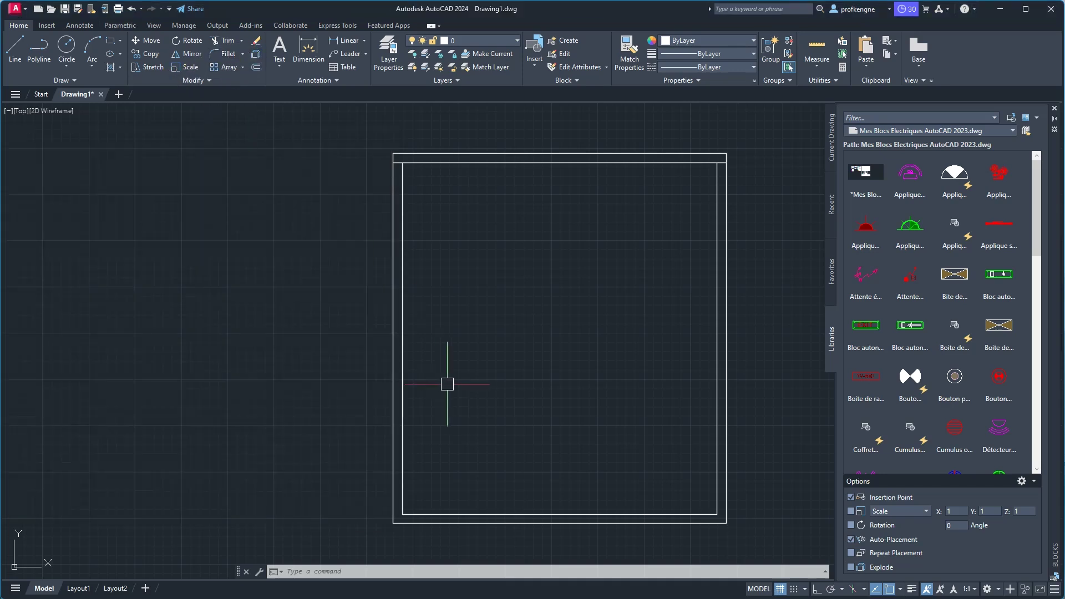
middle_drag(445, 376, 382, 363)
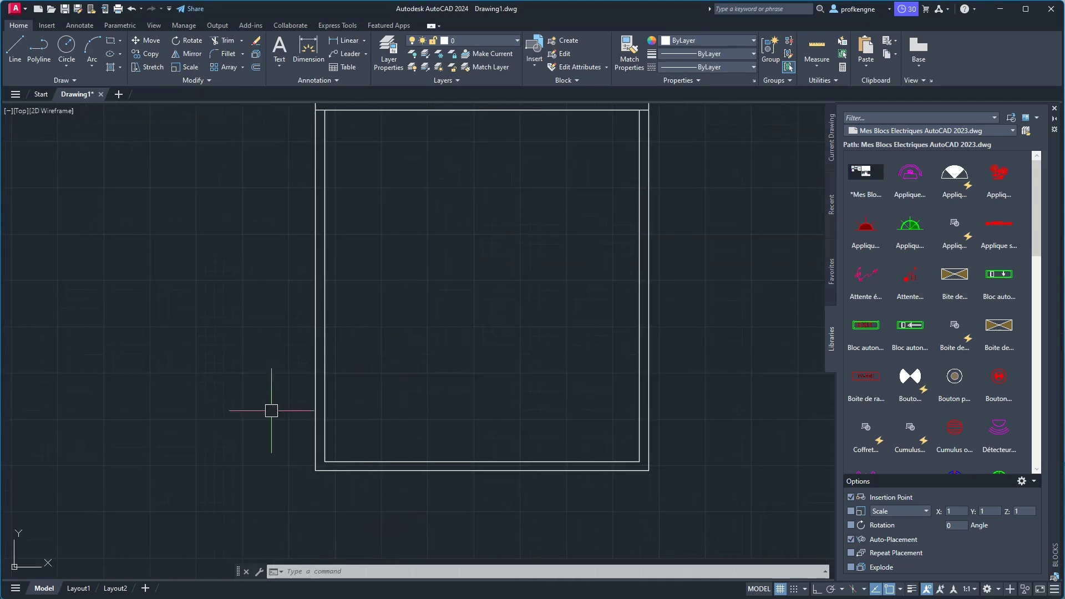
Fillet the inner frame's bottom-right corner with a radius of 50.
click(214, 55)
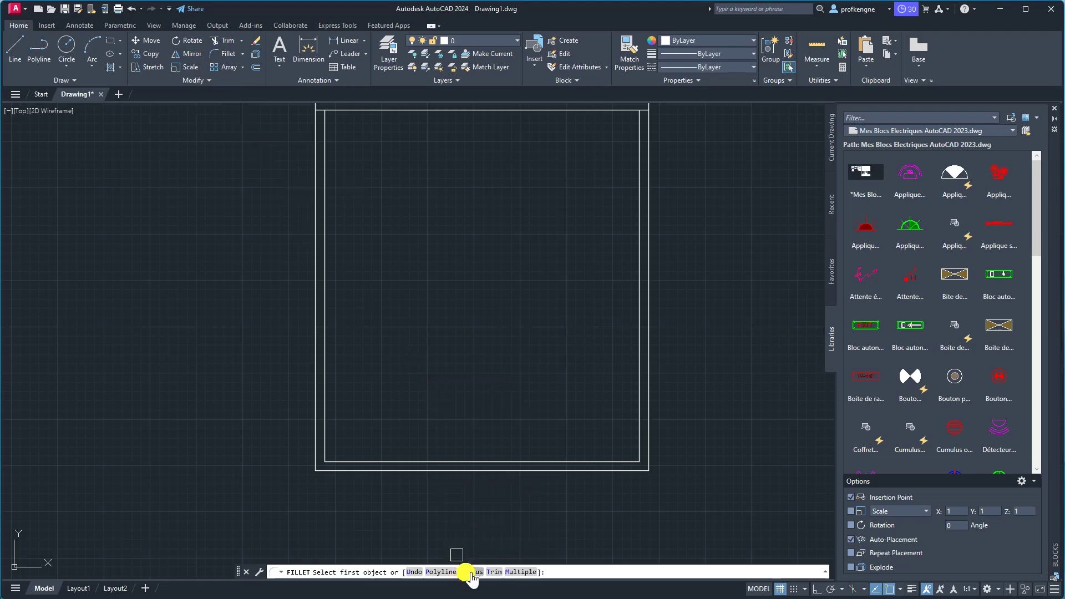
click(472, 572)
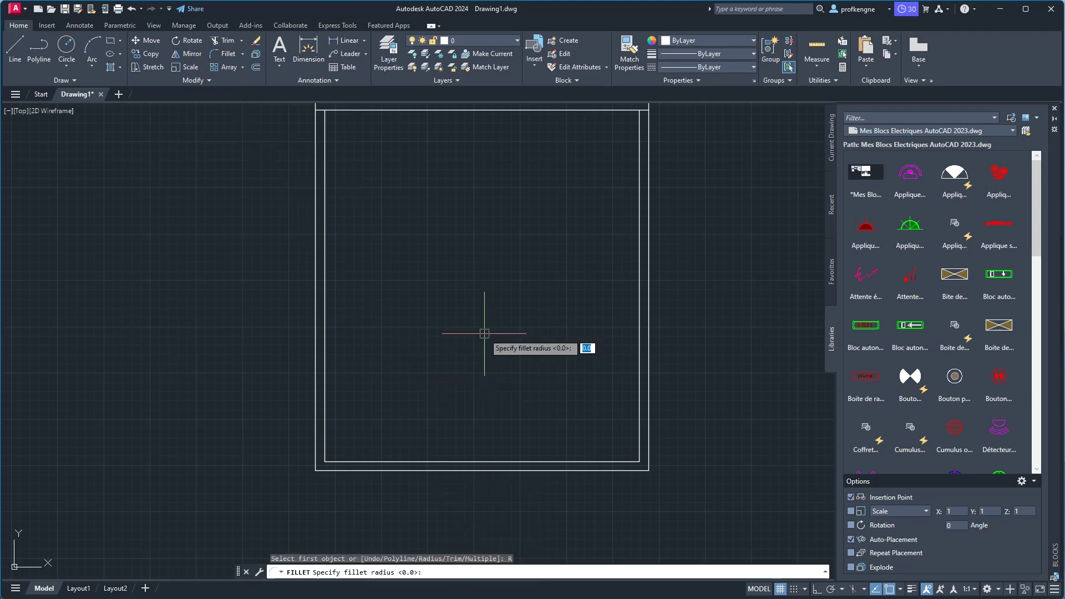
text(0)
key(Return)
click(640, 419)
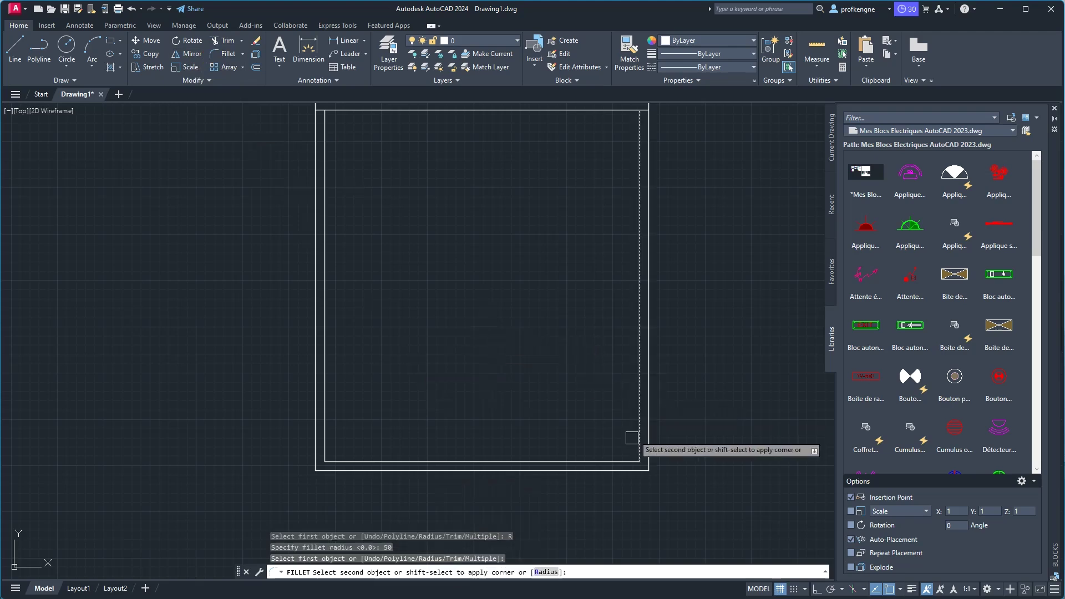
click(621, 460)
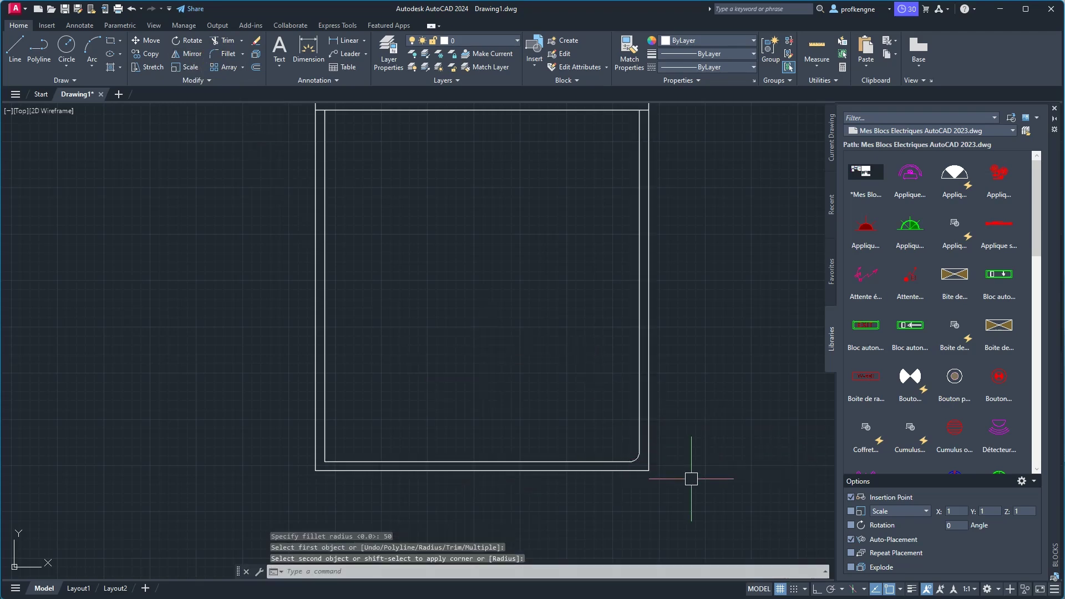
key(Return)
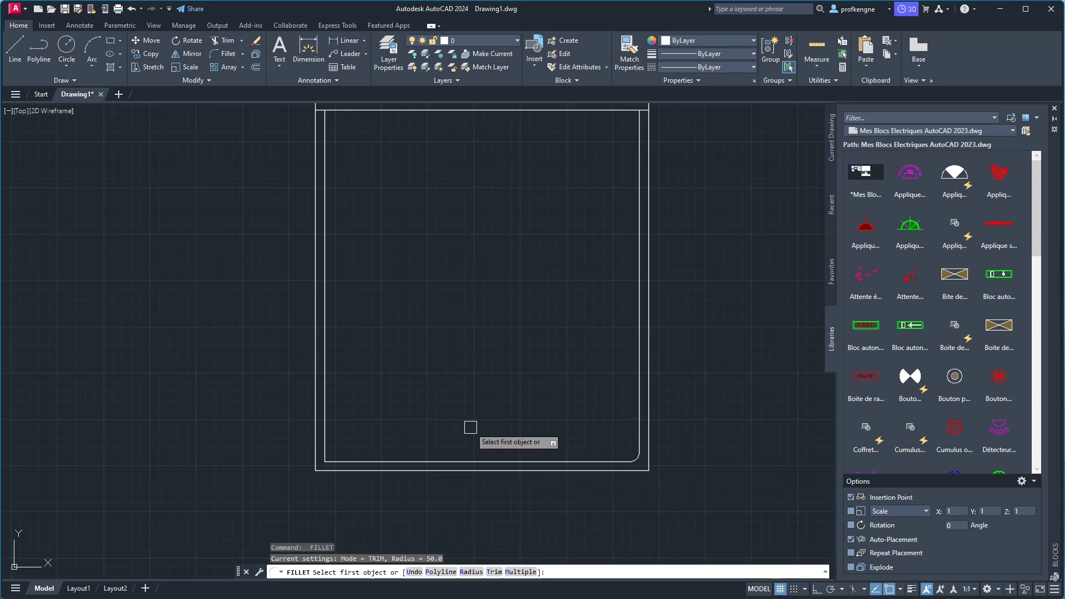
Keep radius 50 in Multiple mode and fillet the outer frame's bottom-right corner.
click(470, 572)
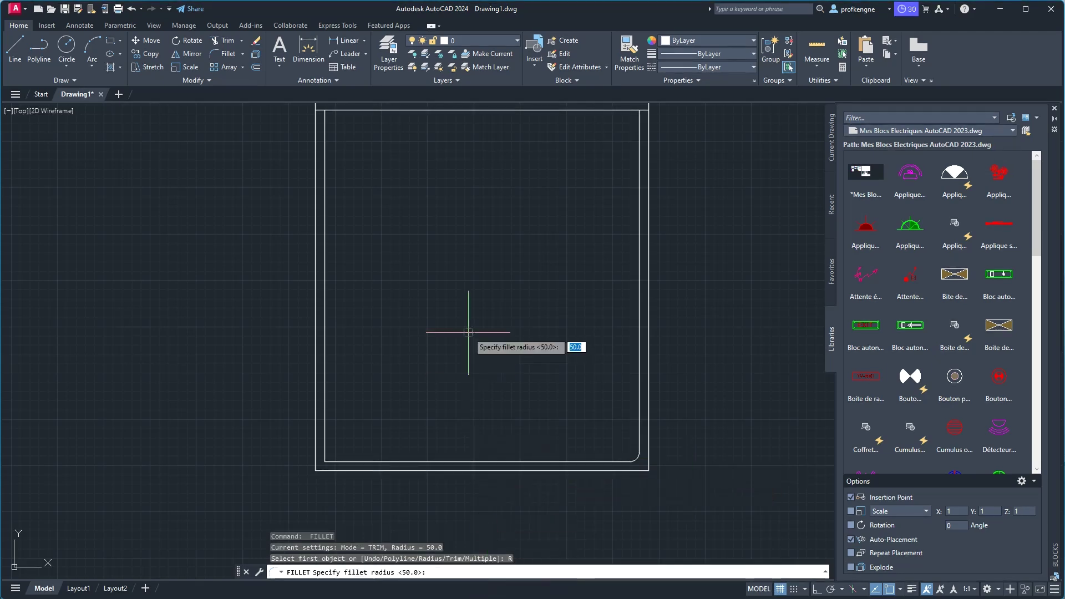
key(Return)
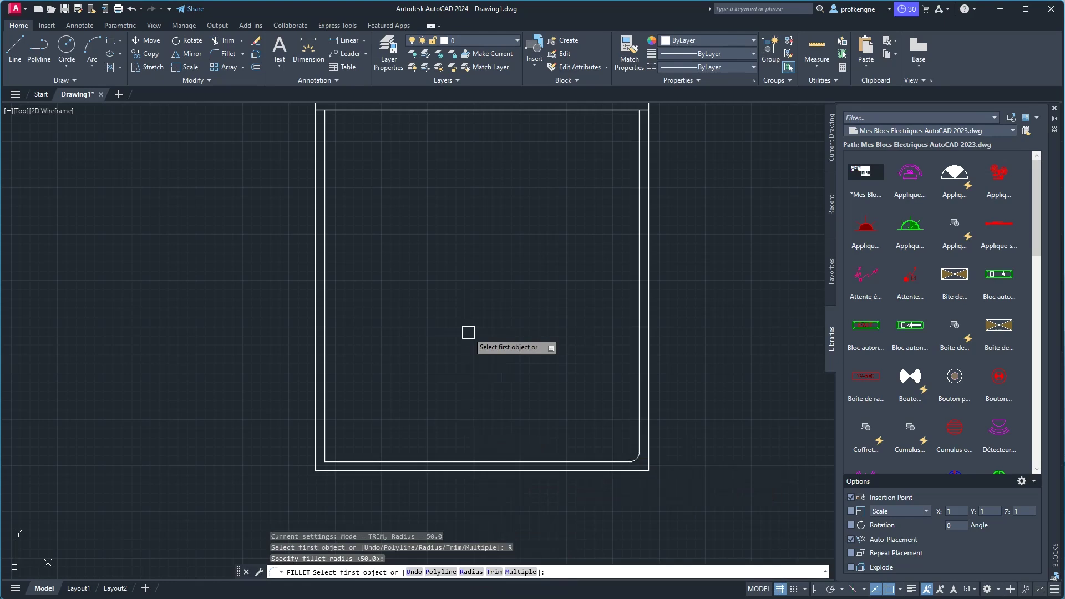
click(522, 572)
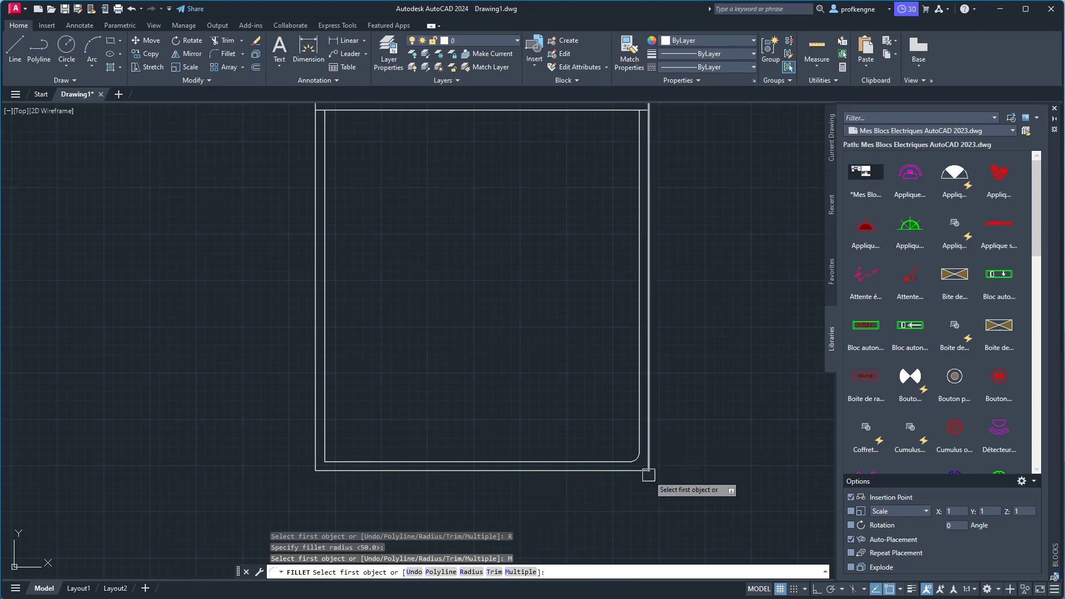
scroll(638, 476, up, 3)
scroll(606, 460, up, 2)
click(606, 459)
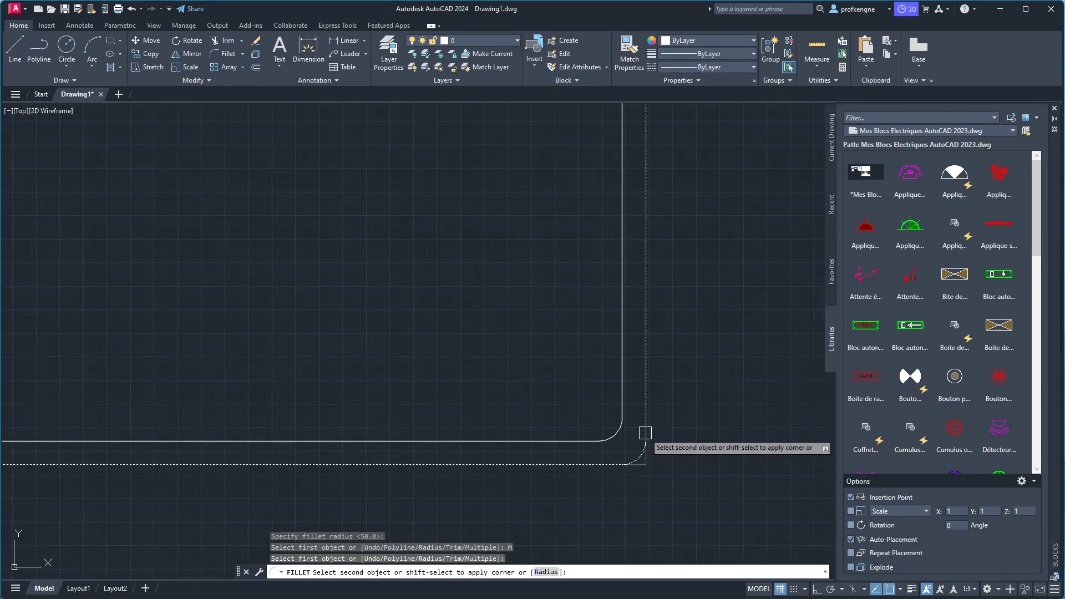
click(645, 431)
Fillet the inner and outer frames' bottom-left corners at radius 50.
scroll(566, 442, down, 1)
scroll(390, 417, down, 1)
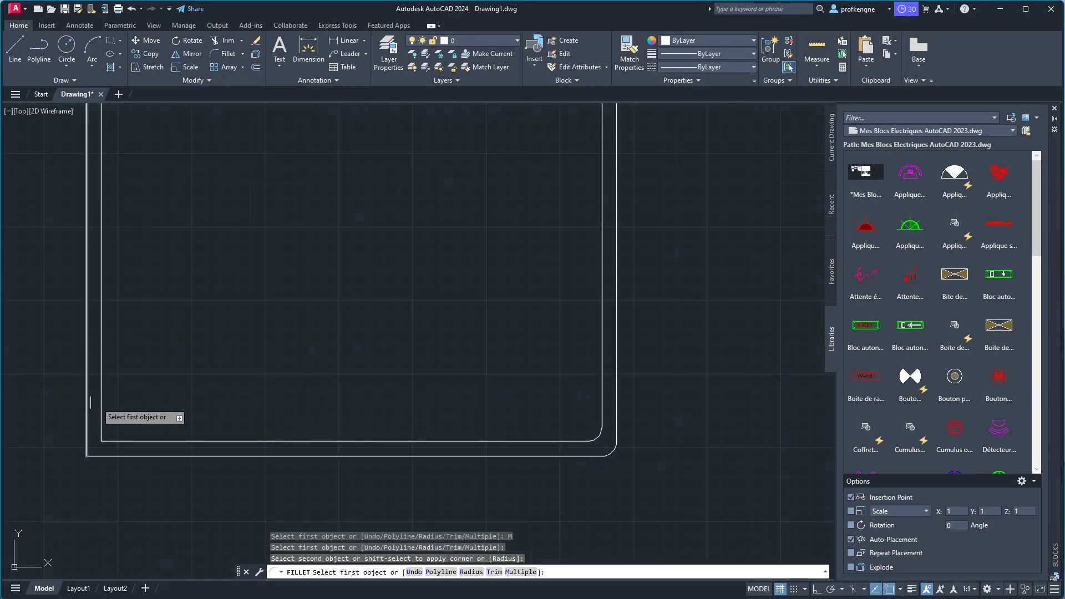
click(101, 407)
click(132, 442)
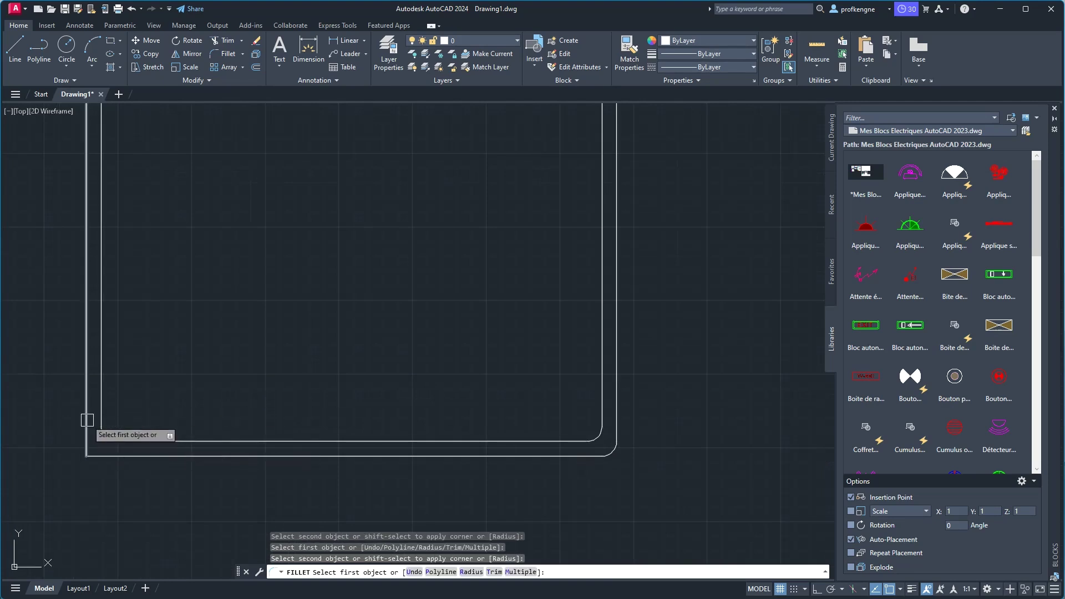
click(87, 416)
click(107, 459)
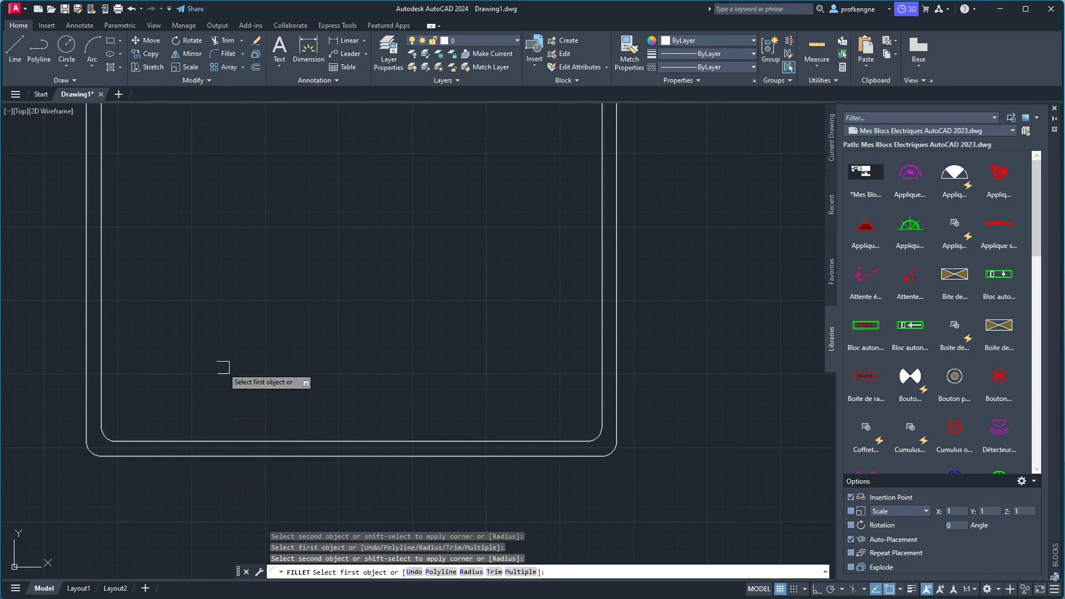
right_click(188, 383)
click(222, 390)
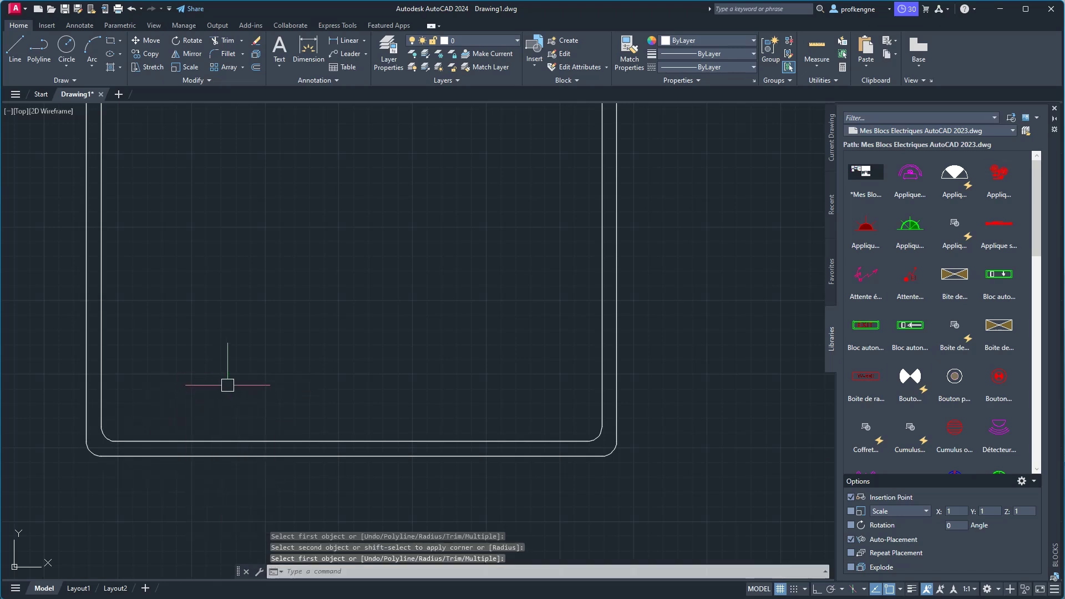
click(223, 54)
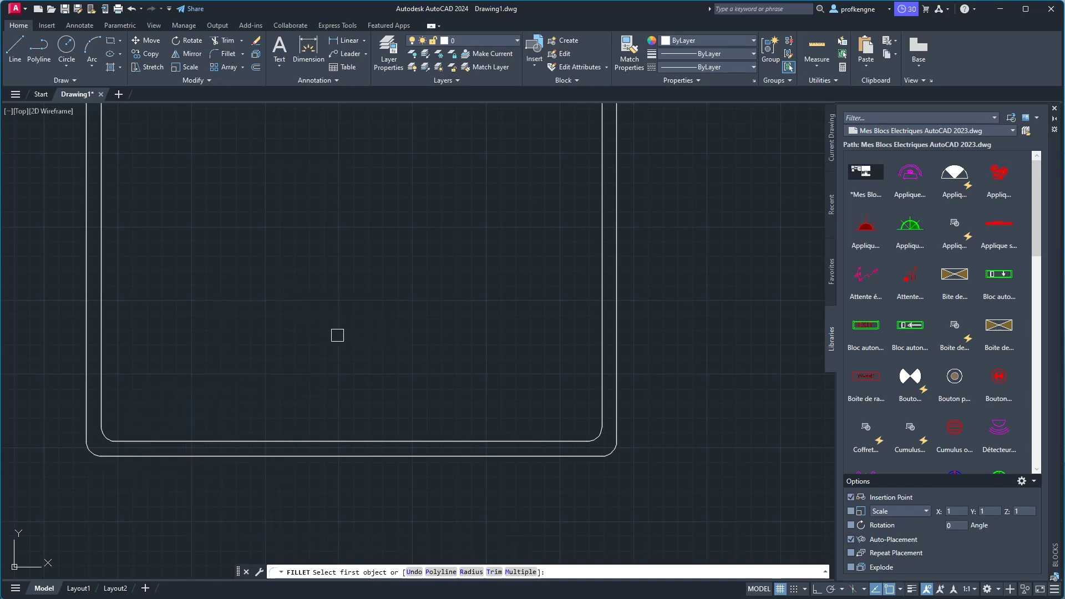
click(473, 572)
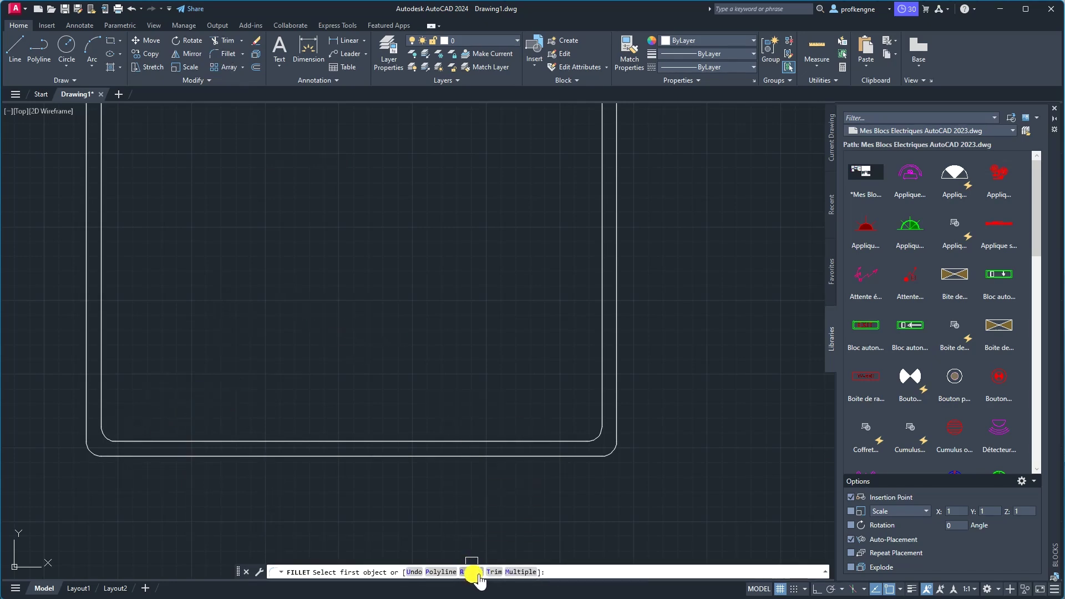
Set fillet radius 100 in Multiple mode and round both frames' bottom-right corners.
text(100)
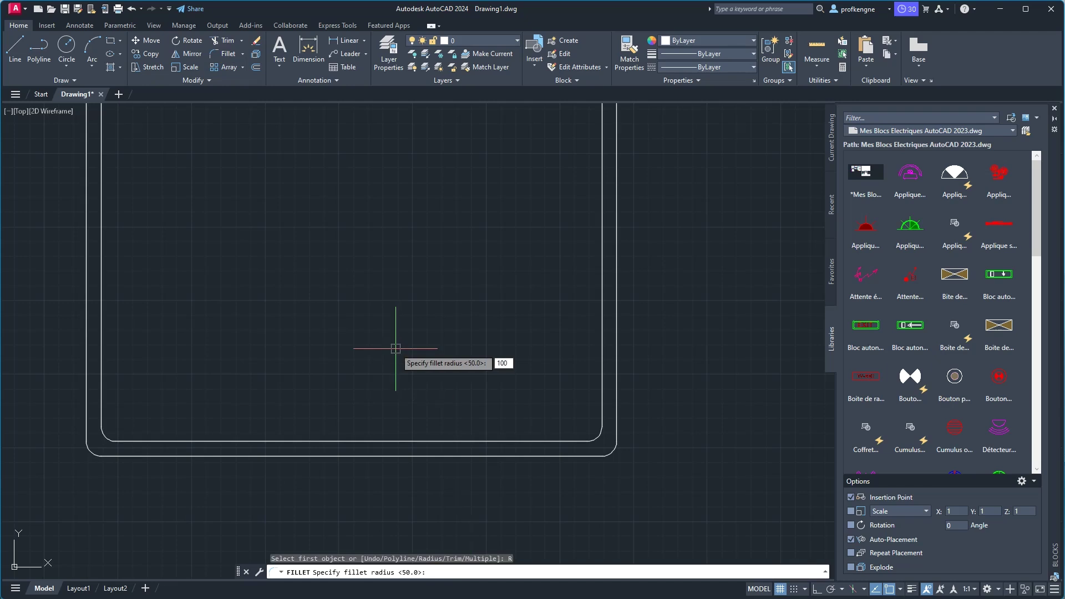
key(Return)
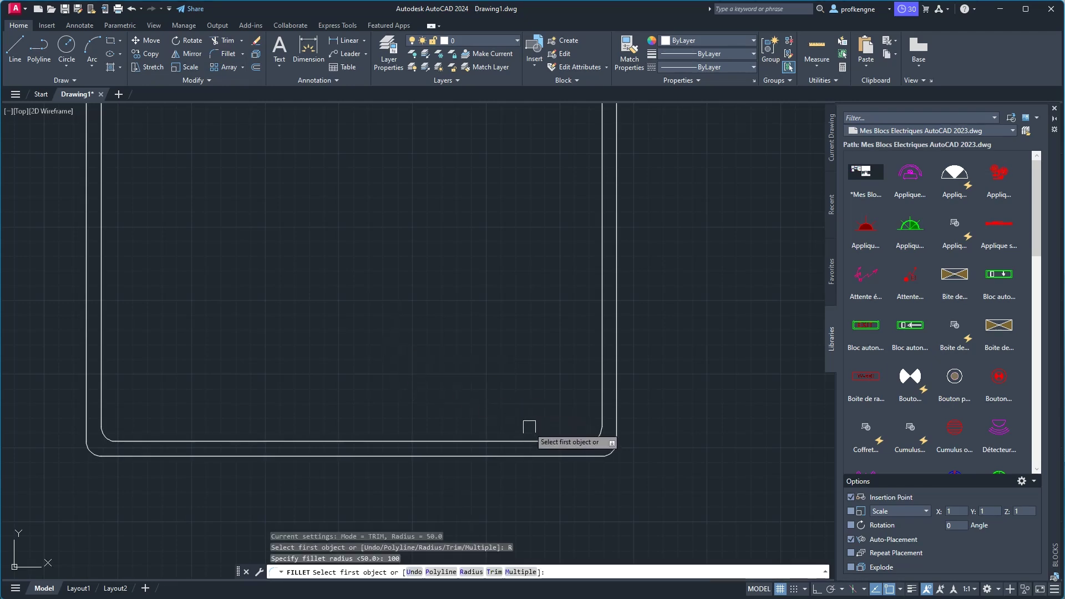
click(522, 572)
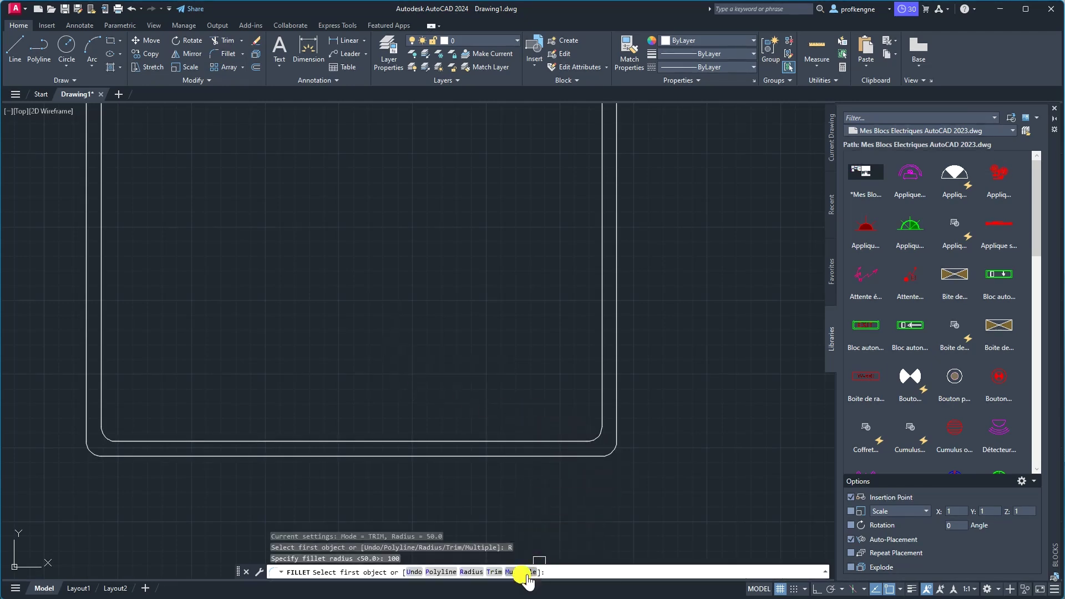
click(542, 441)
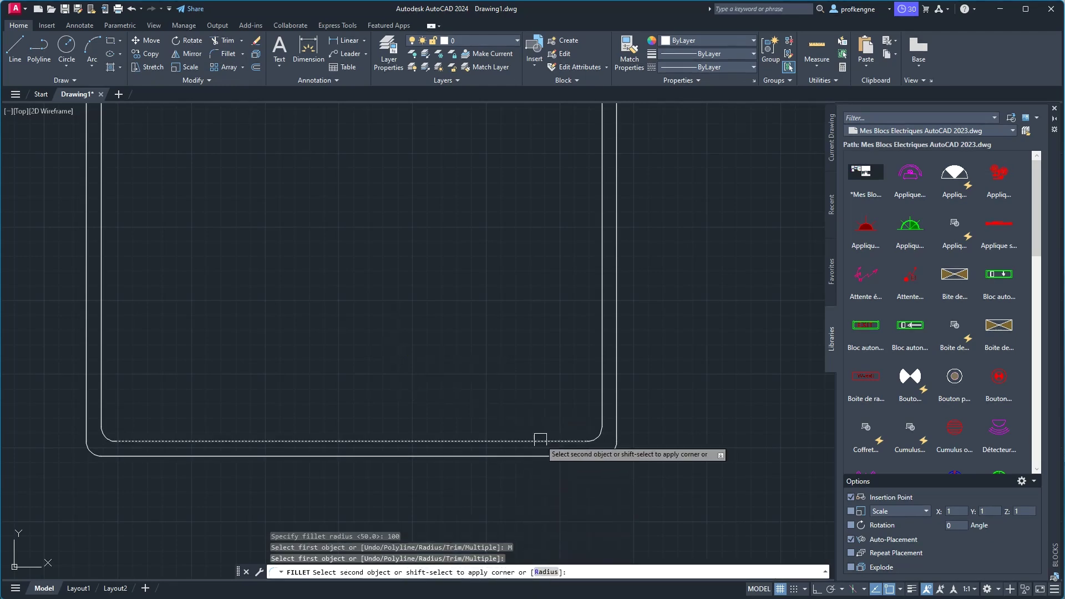
click(601, 388)
click(571, 456)
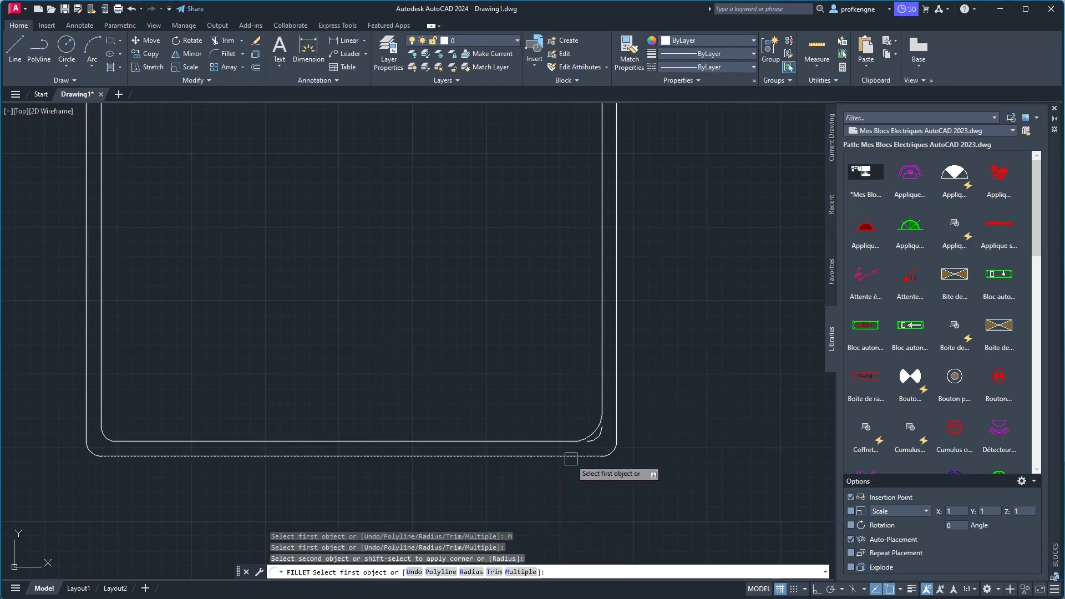
click(617, 428)
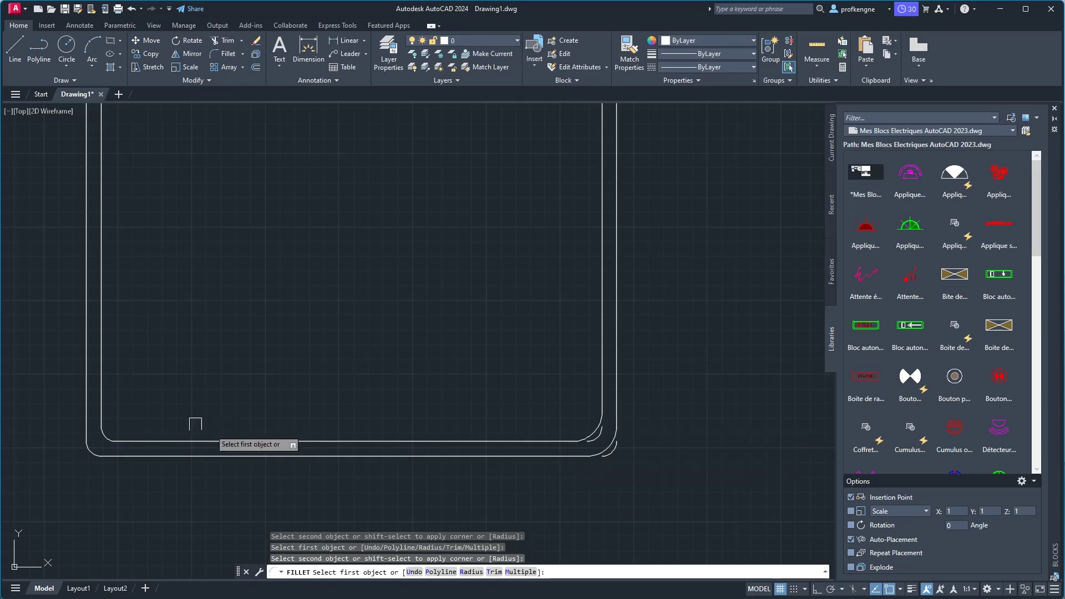
Round both frames' bottom-left corners at radius 100 and end the fillet.
click(100, 386)
click(141, 441)
click(85, 410)
click(125, 456)
right_click(191, 382)
click(210, 391)
click(59, 396)
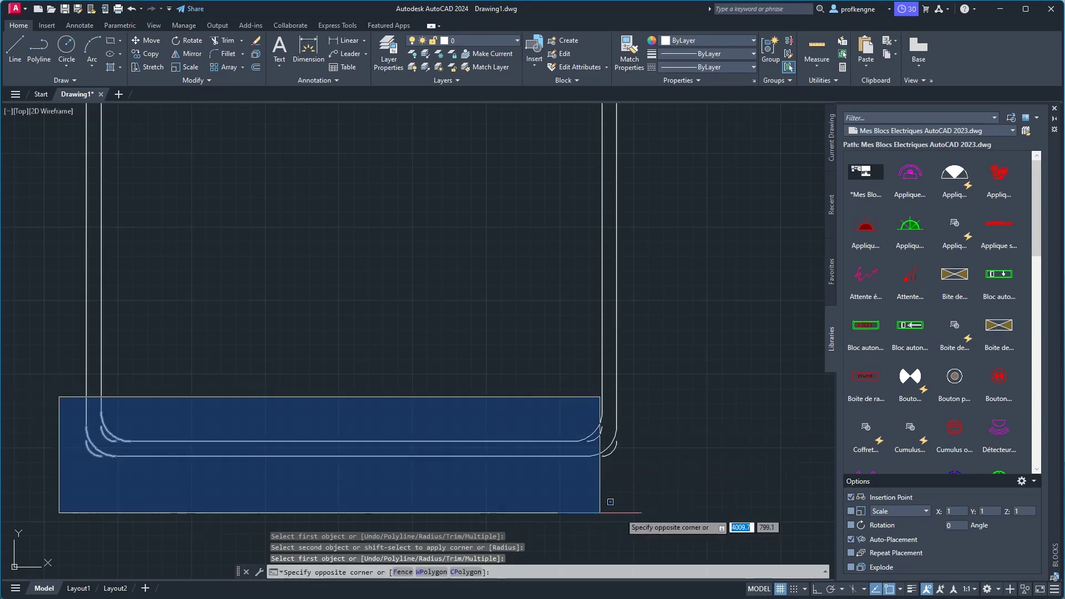
right_click(88, 368)
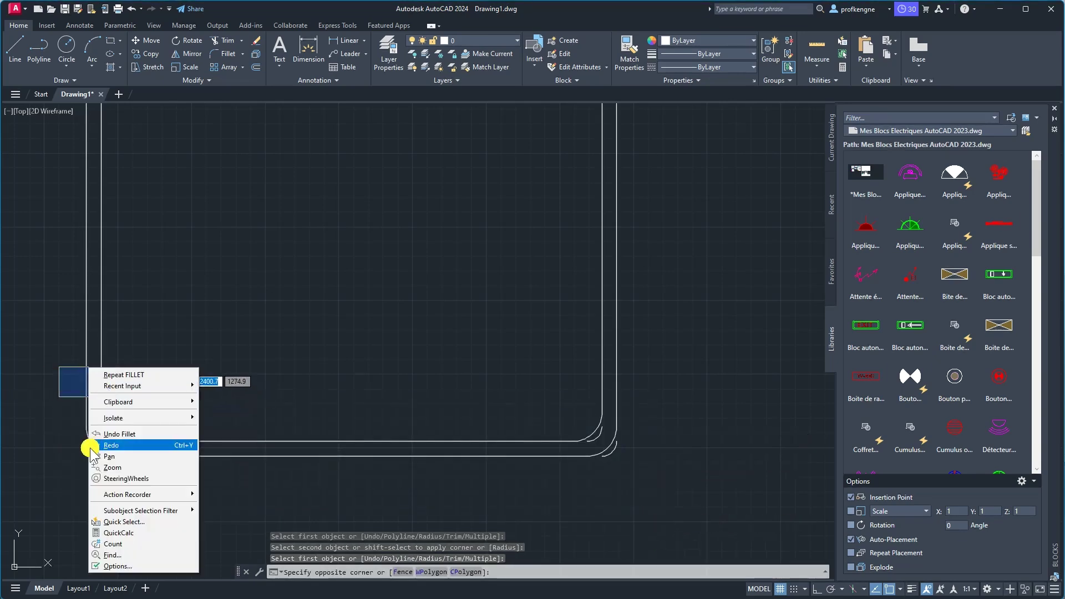
Select the four stray fillet arcs at the lower corners and erase them with E.
click(160, 330)
click(58, 366)
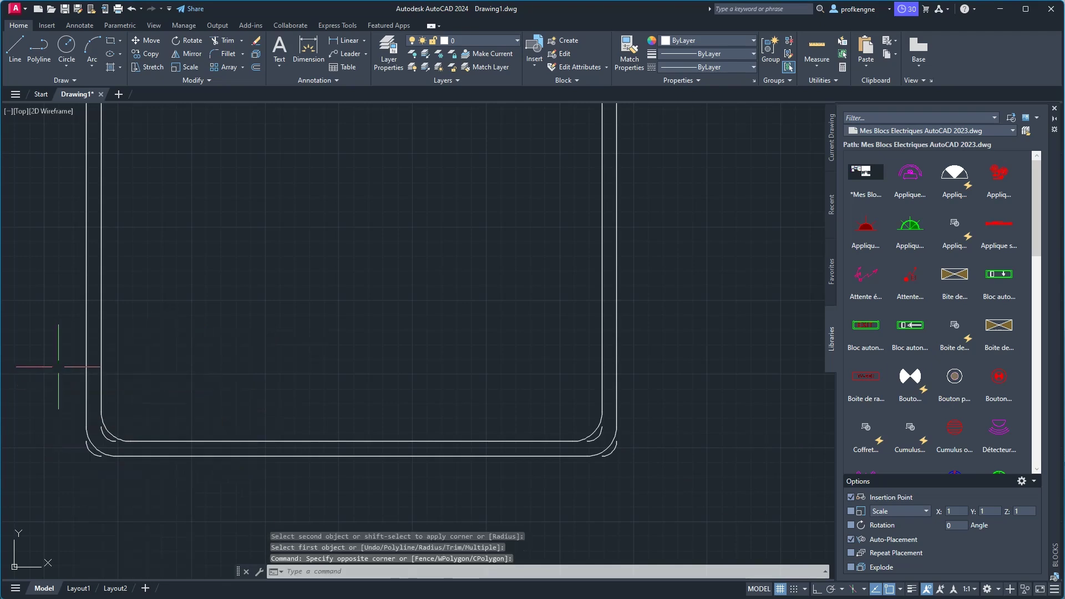
click(107, 437)
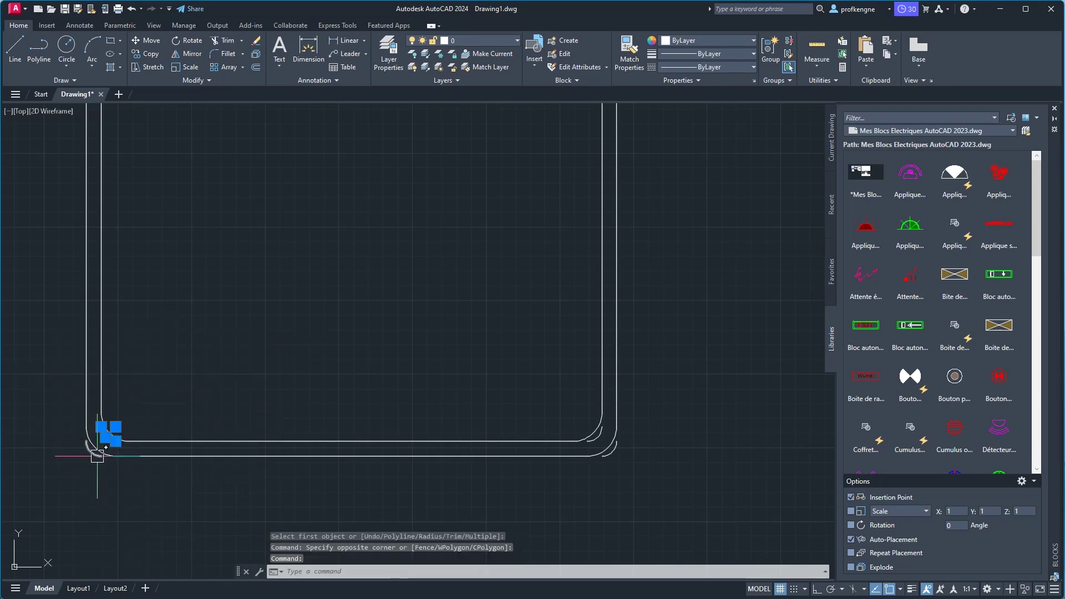
scroll(607, 436, up, 3)
scroll(579, 436, up, 3)
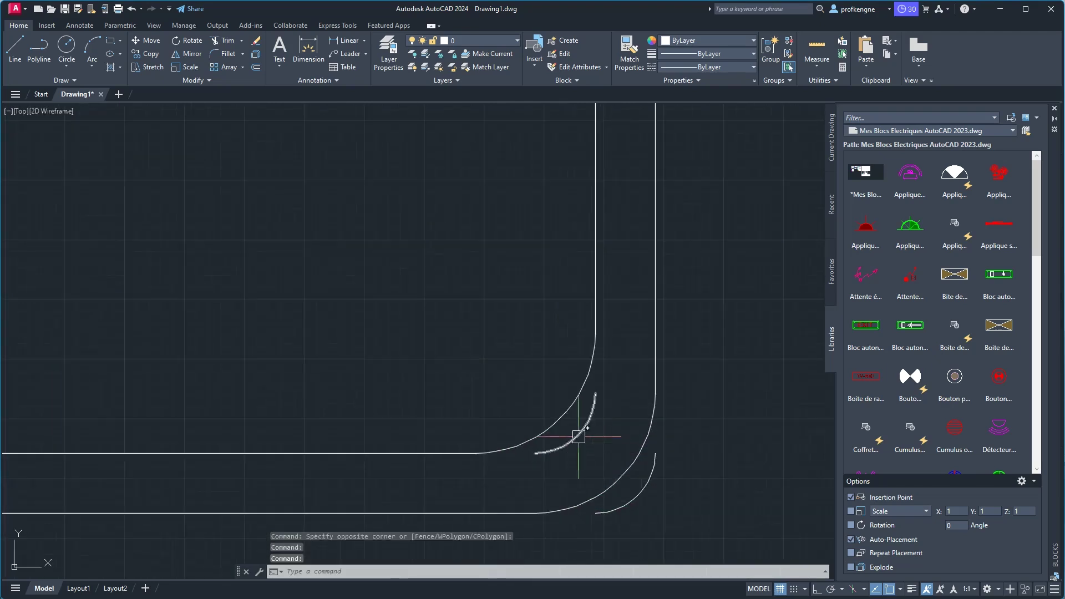
click(578, 436)
click(638, 496)
text(E)
key(Return)
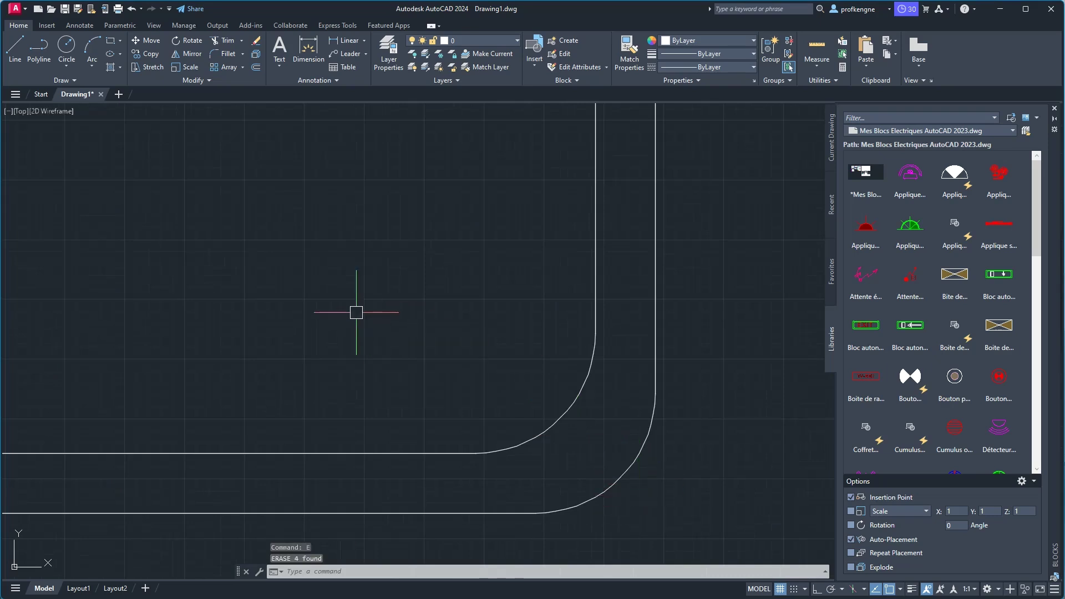
Zoom out to centre the whole bed frame and view the reference image.
scroll(405, 333, down, 3)
scroll(405, 333, down, 3)
scroll(409, 333, down, 4)
middle_drag(409, 333, 495, 364)
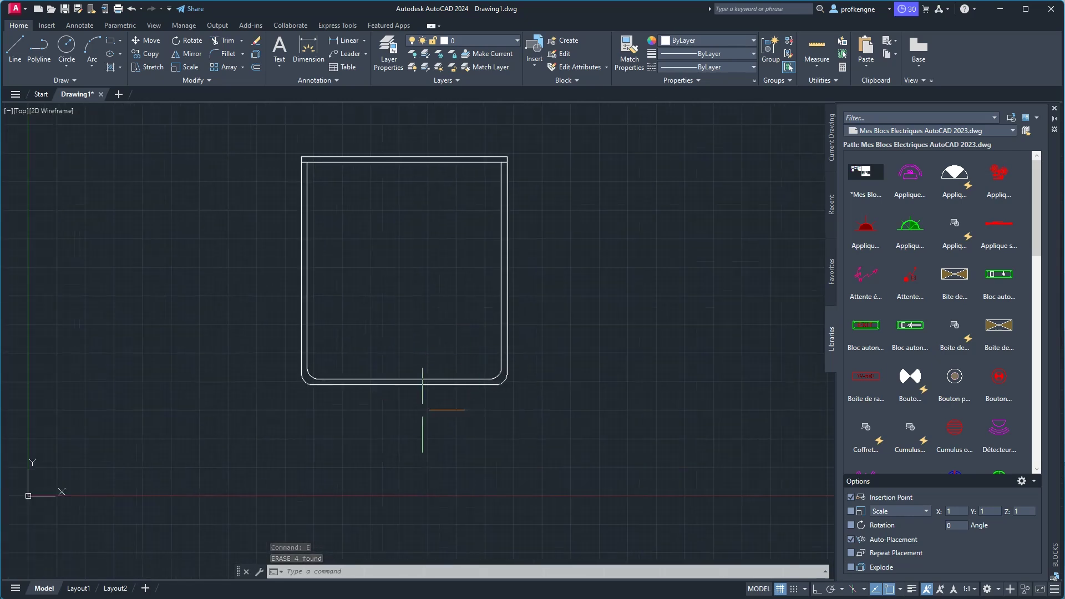
middle_drag(396, 311, 545, 323)
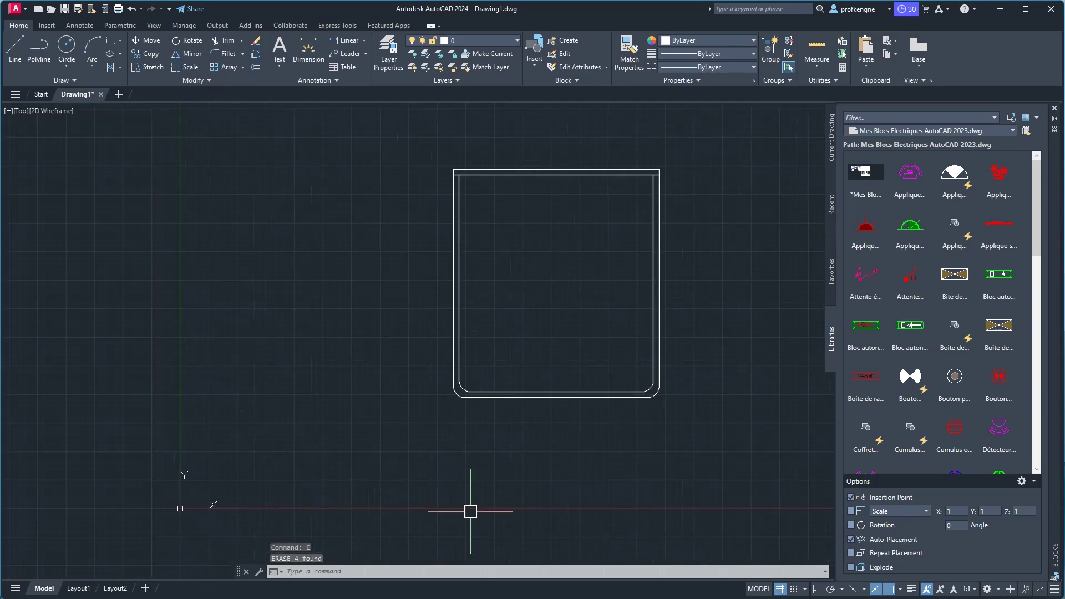
key(alt+Tab)
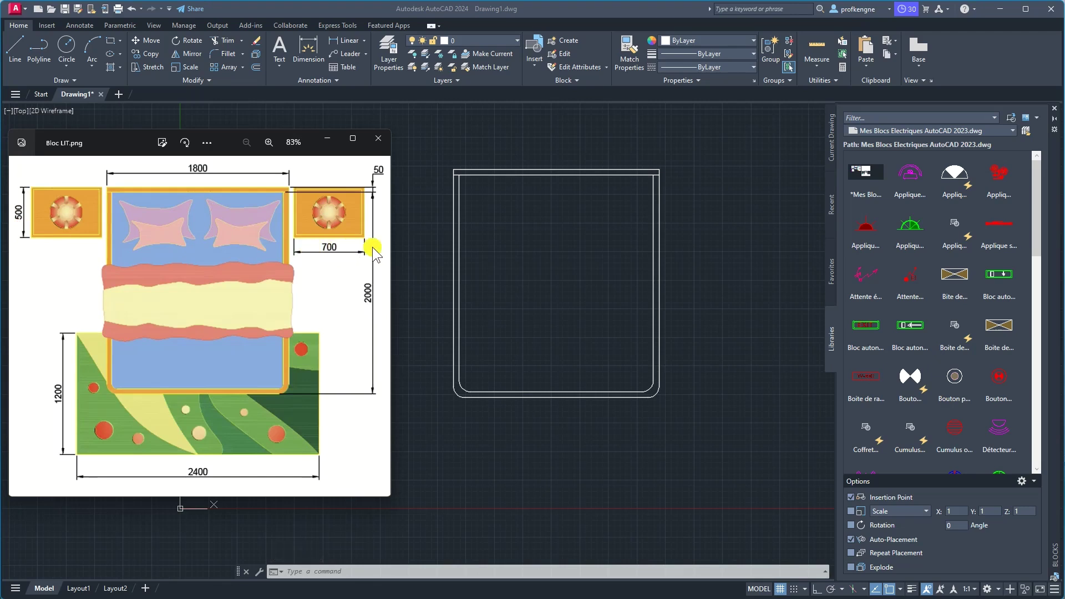
Draw a 700 × 500 rectangle for the bedside table, upper left of the bed frame.
click(507, 221)
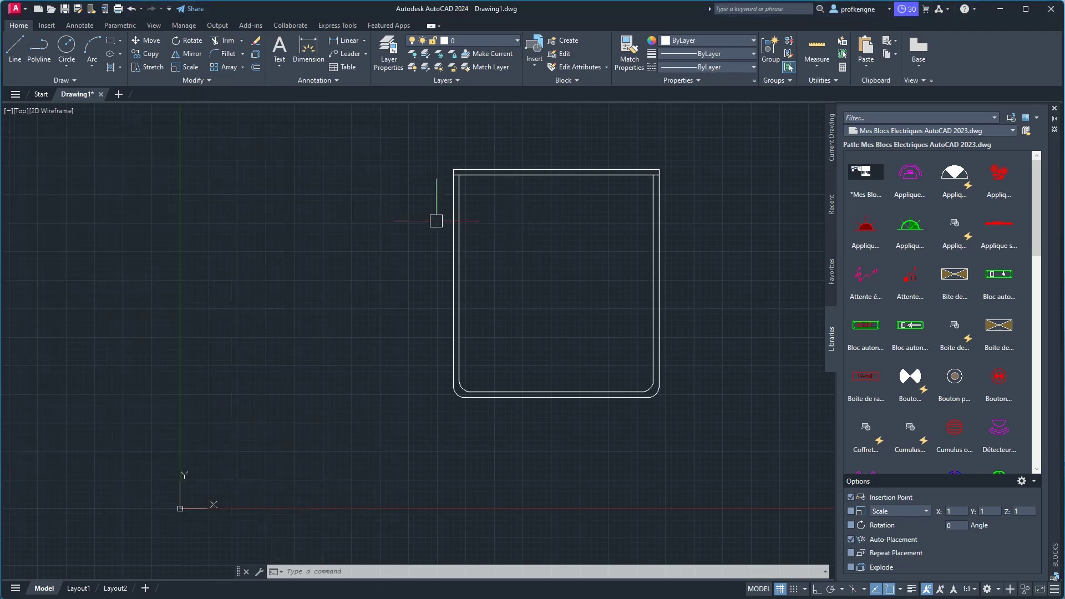
click(111, 43)
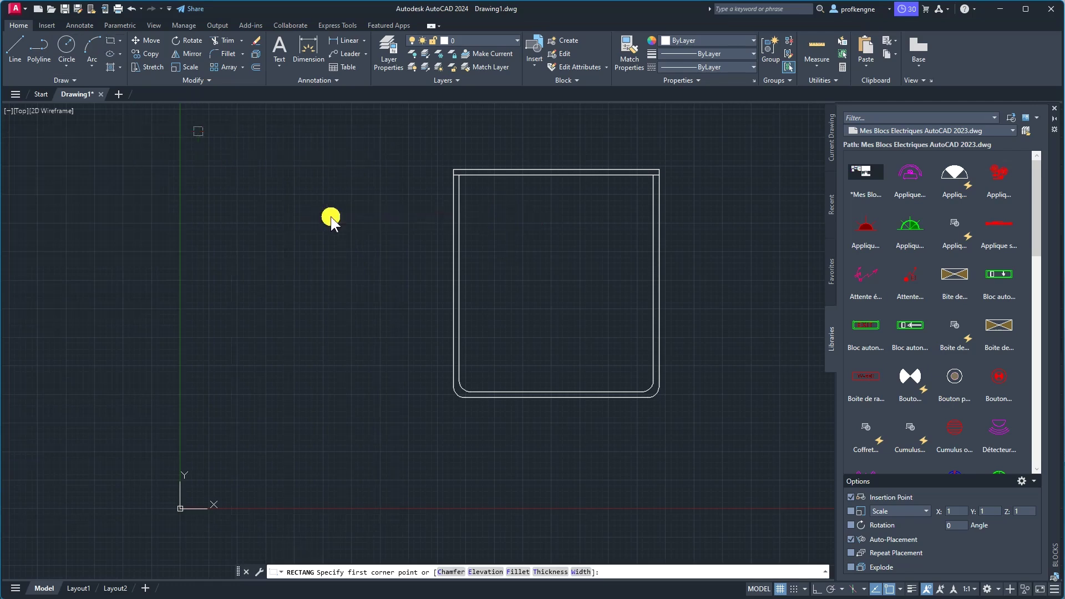
click(282, 173)
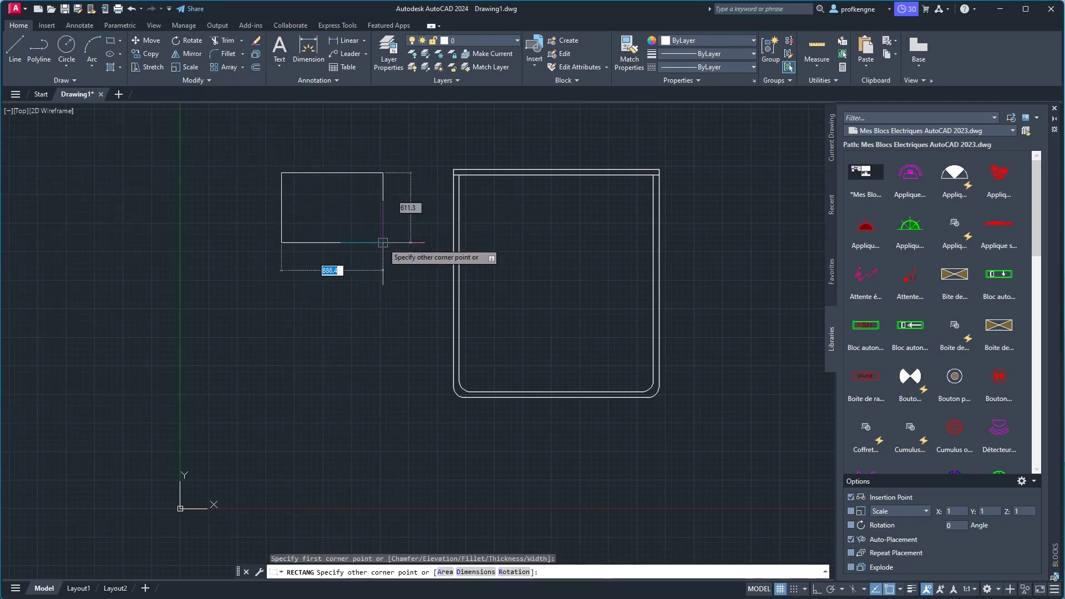
text(700)
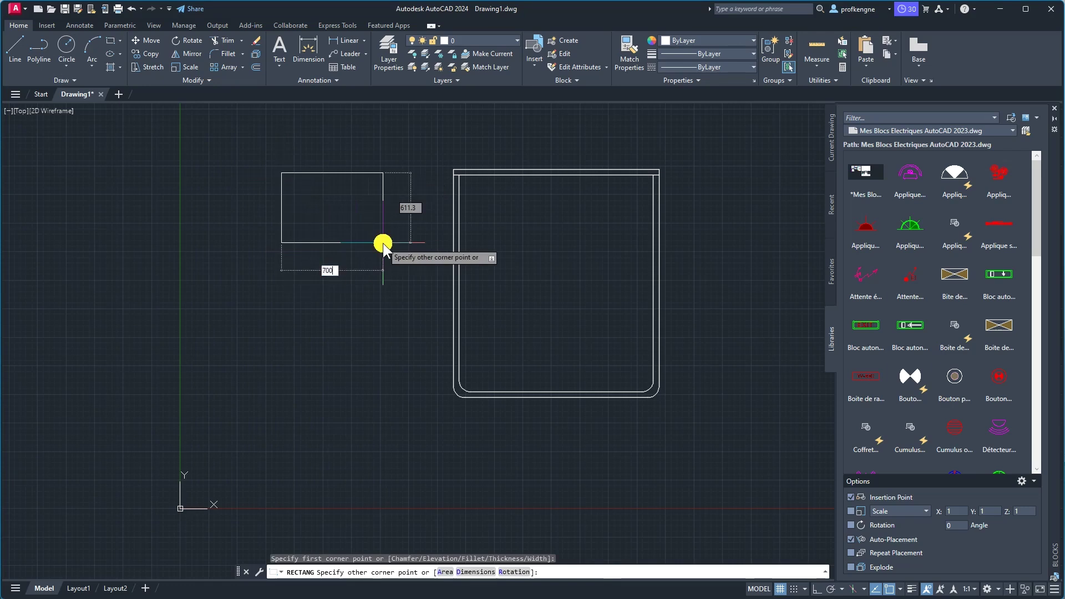
key(Tab)
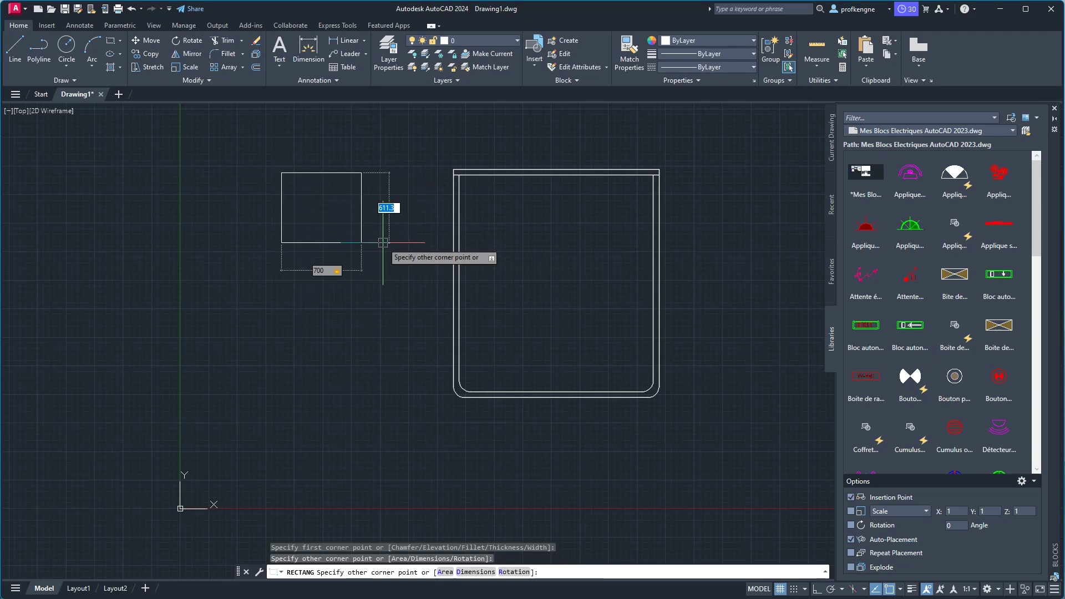
text(500)
key(Return)
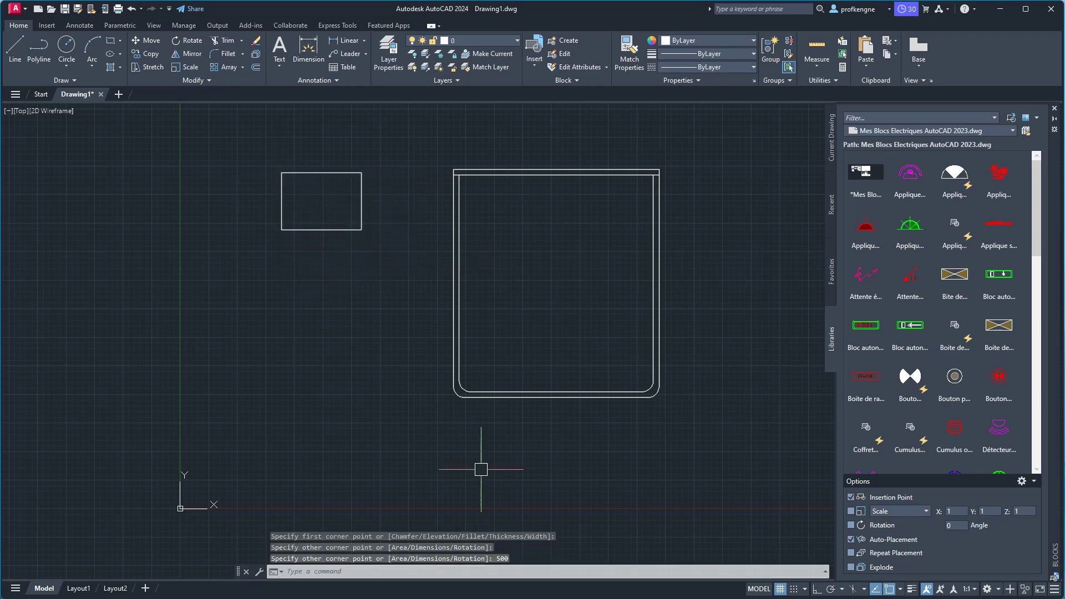
key(alt+Tab)
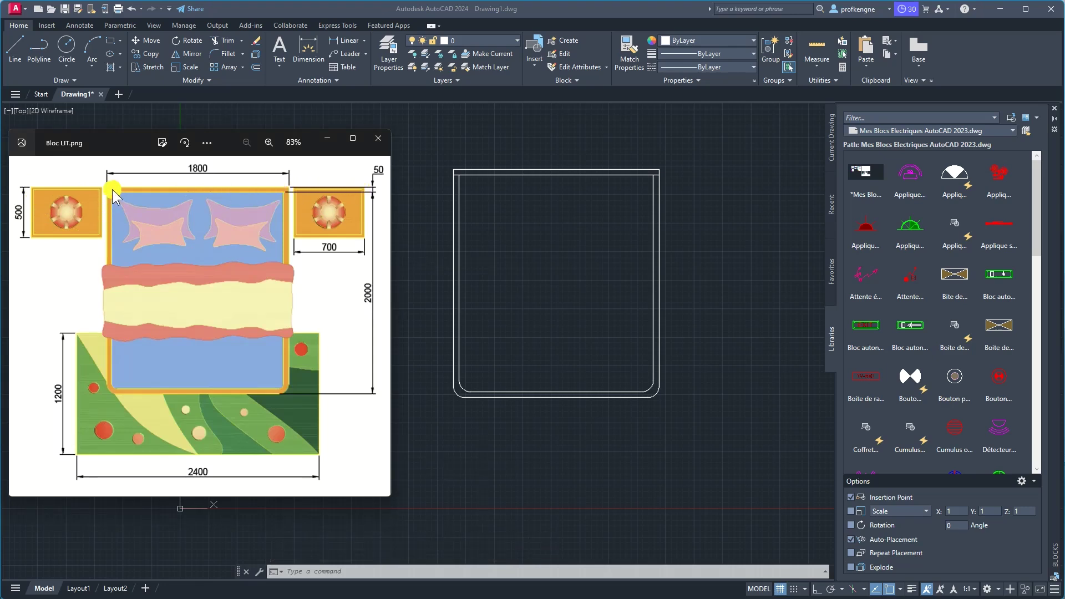
click(330, 139)
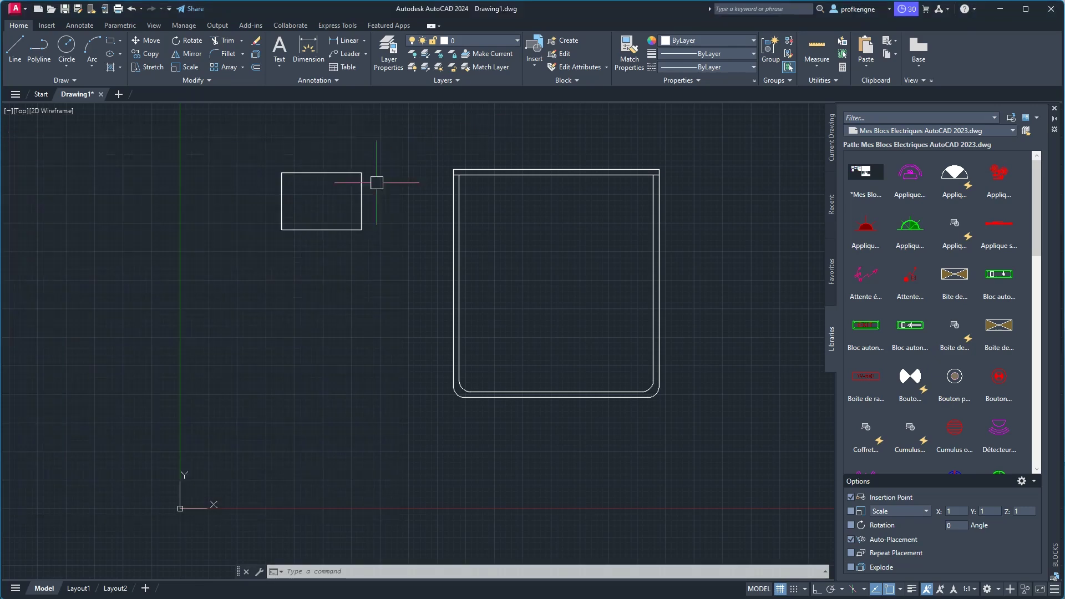
Offset the bedside table rectangle 25 units inward to create its inner border.
click(256, 68)
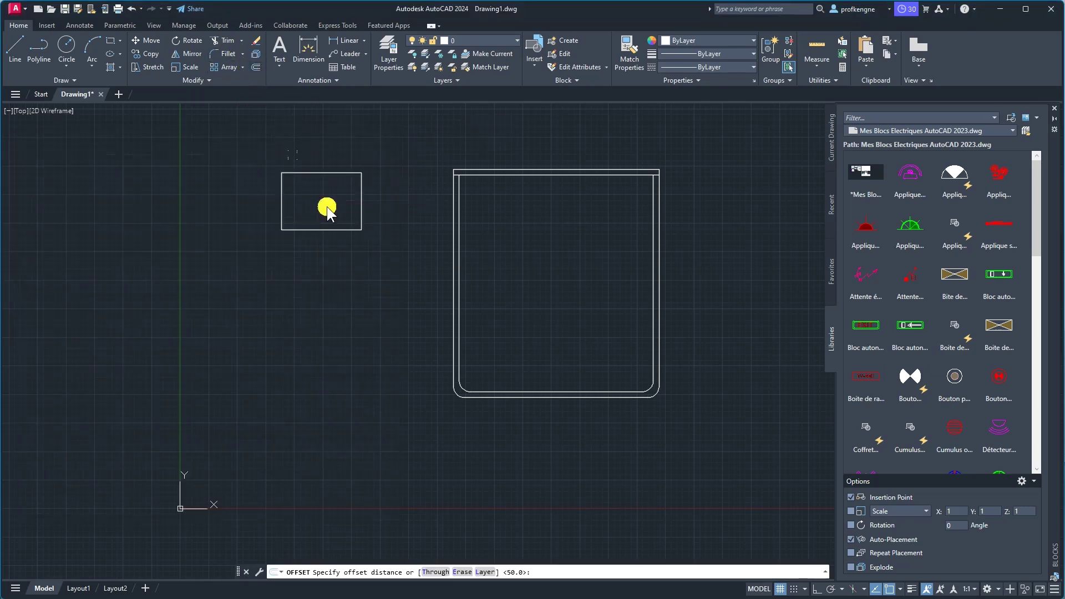
click(318, 329)
text(25)
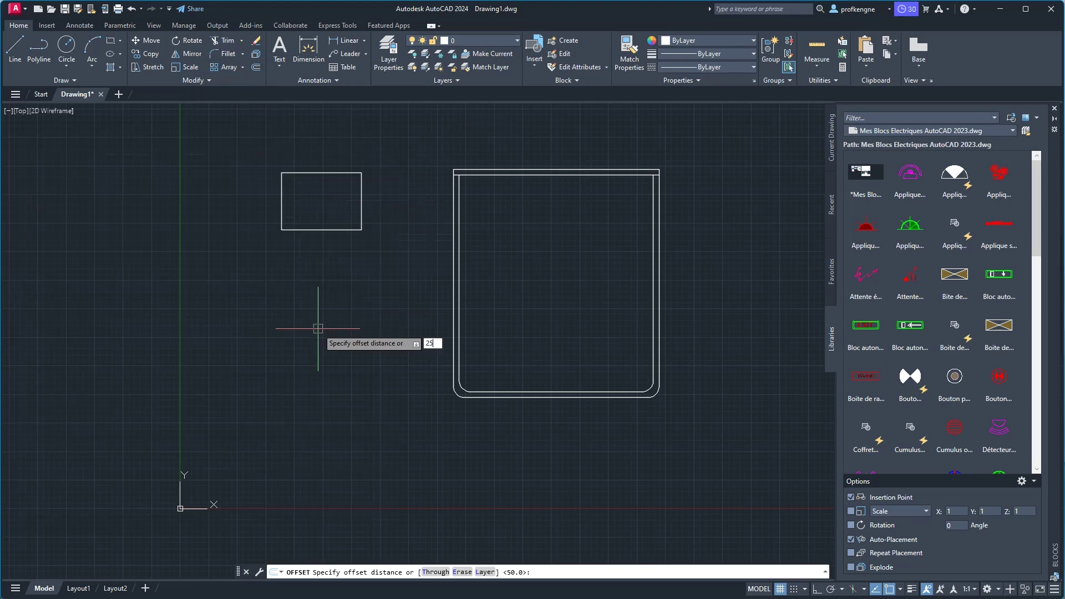
key(Return)
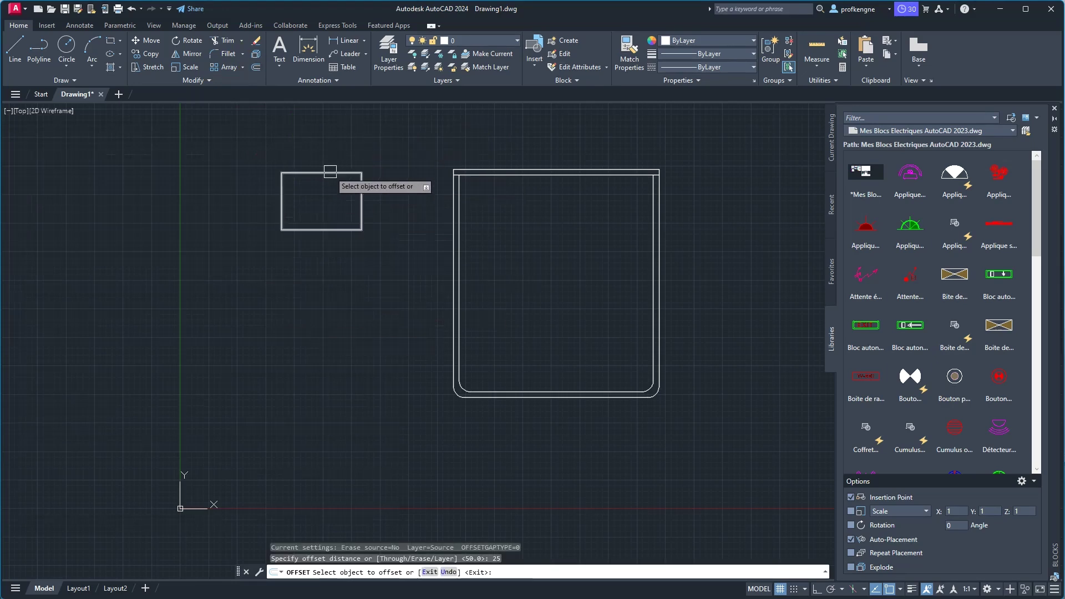
click(328, 173)
click(330, 191)
right_click(421, 197)
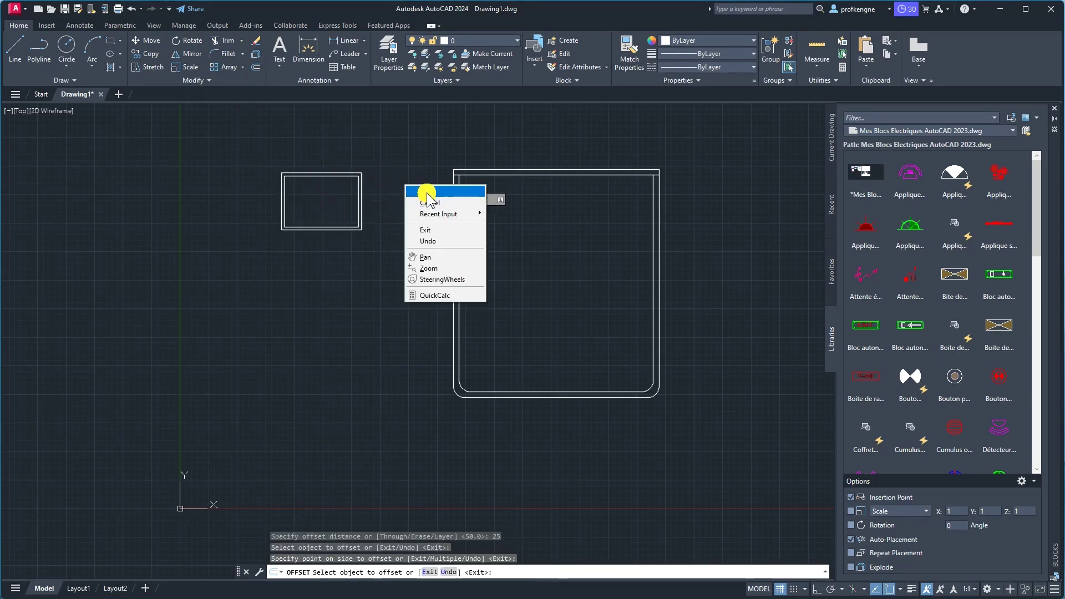
click(427, 192)
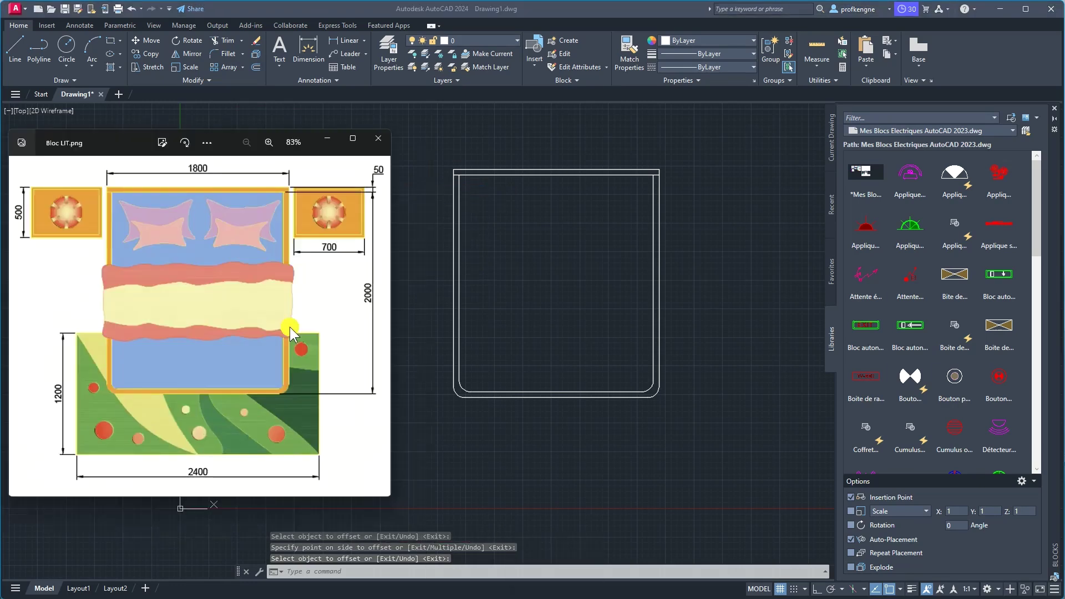
click(486, 275)
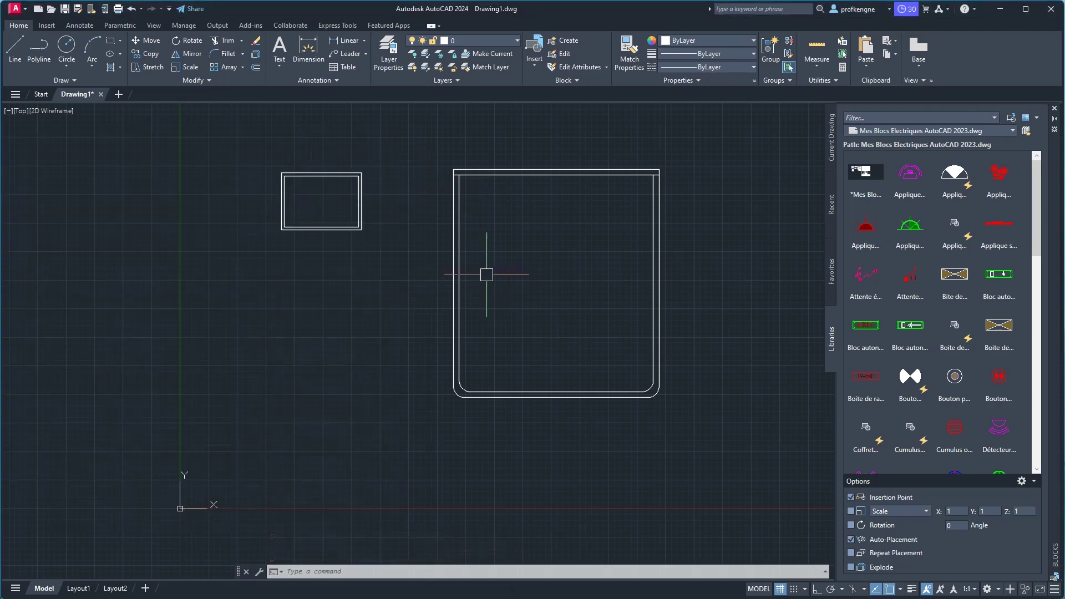
middle_drag(488, 281, 510, 282)
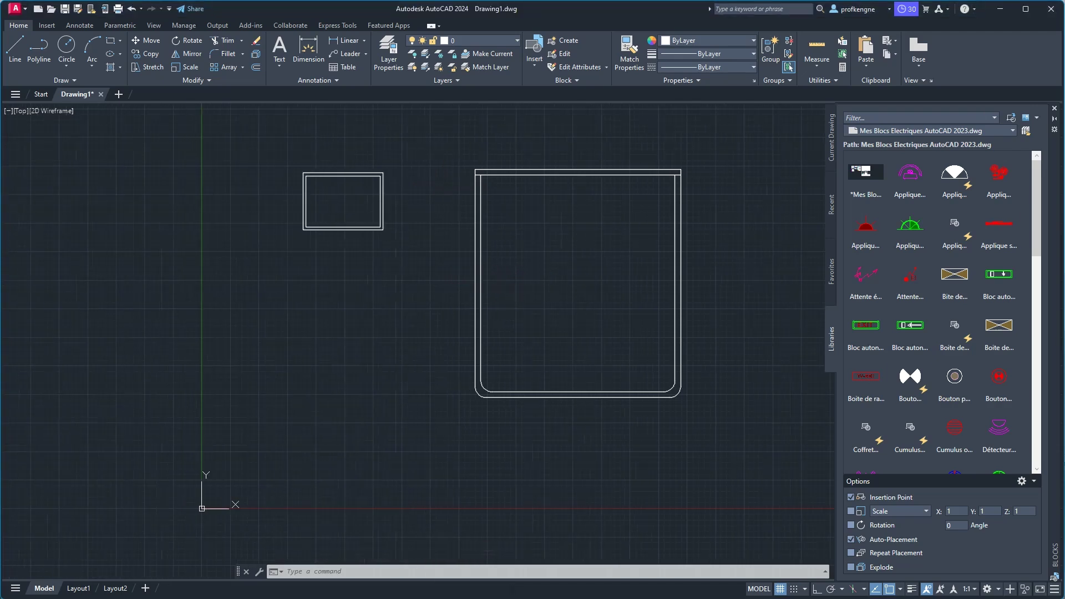
Move both table outlines so their top-right corner sits against the bed's headboard corner.
click(253, 146)
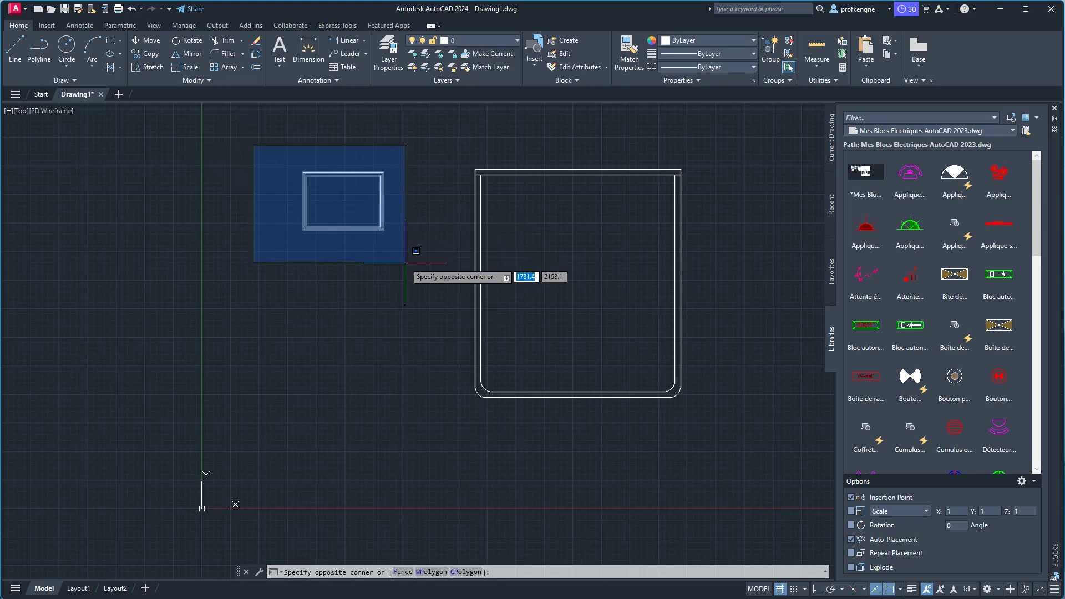
click(405, 261)
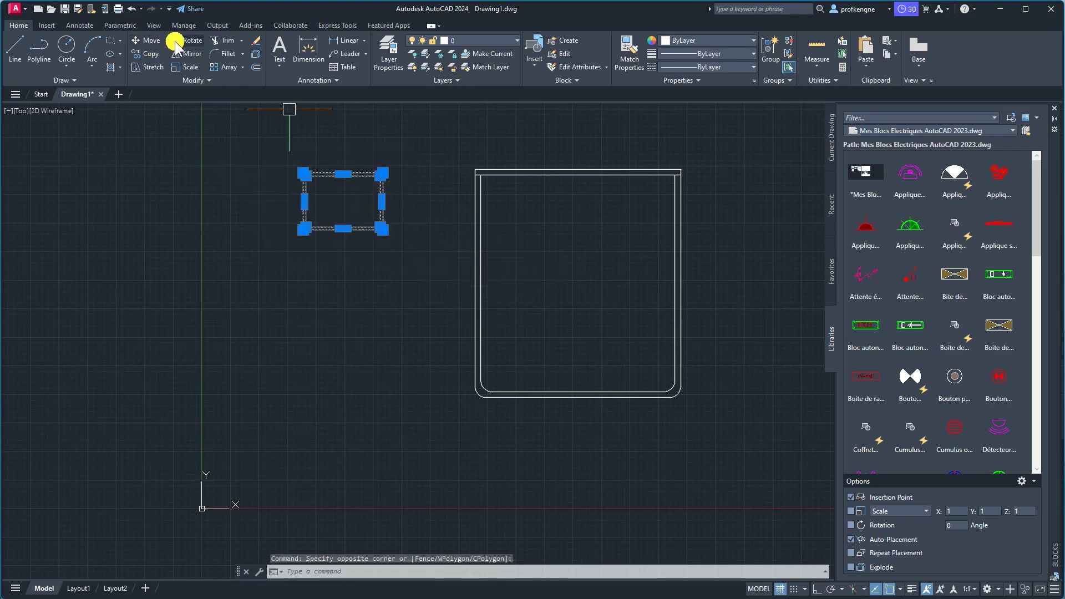
click(148, 41)
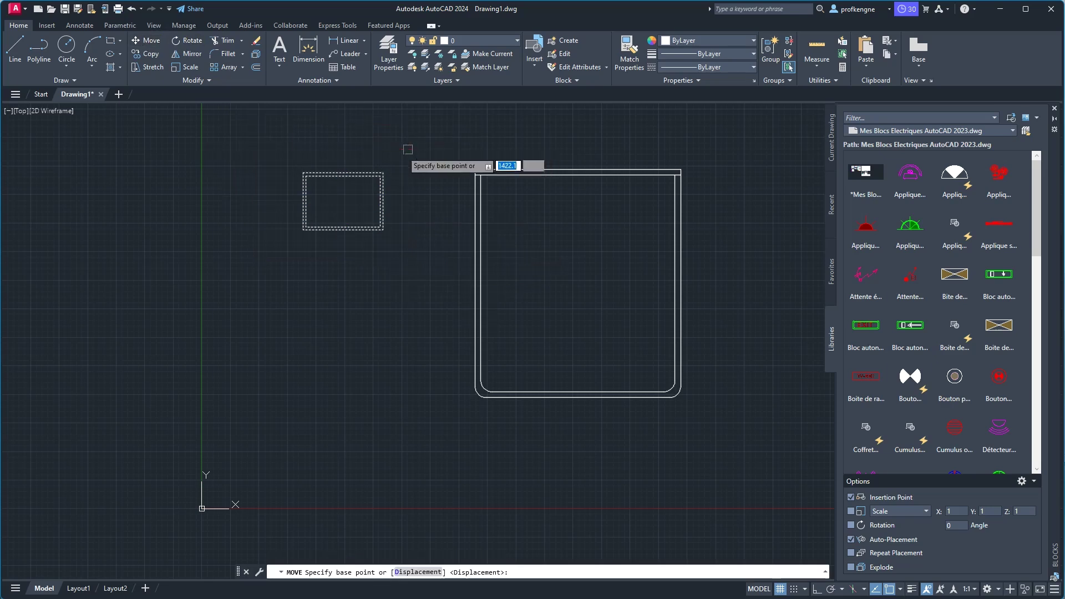
click(383, 173)
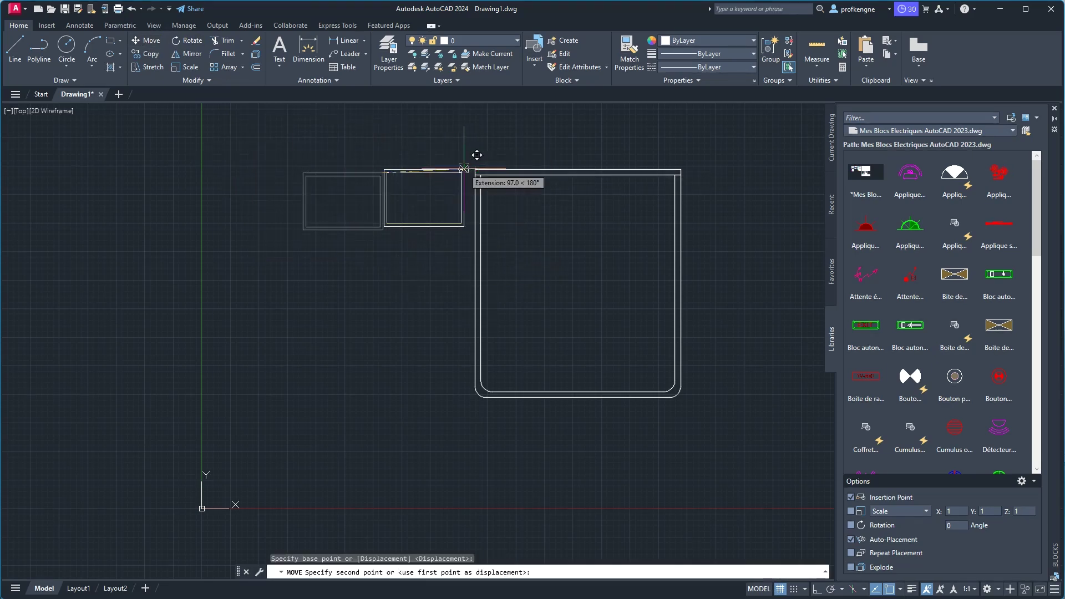
scroll(464, 167, up, 4)
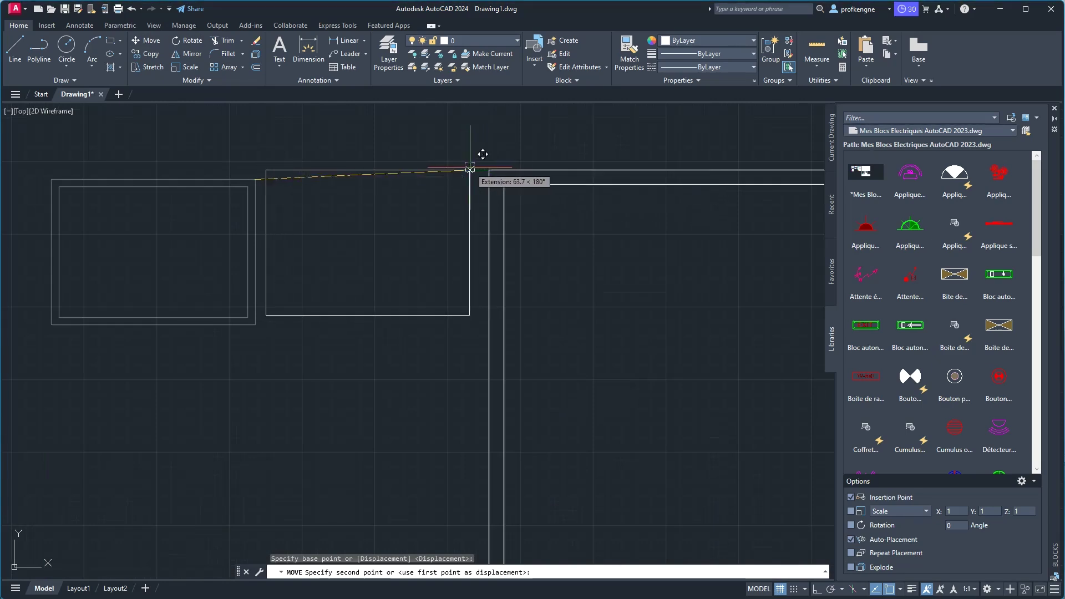
click(473, 167)
scroll(454, 211, down, 2)
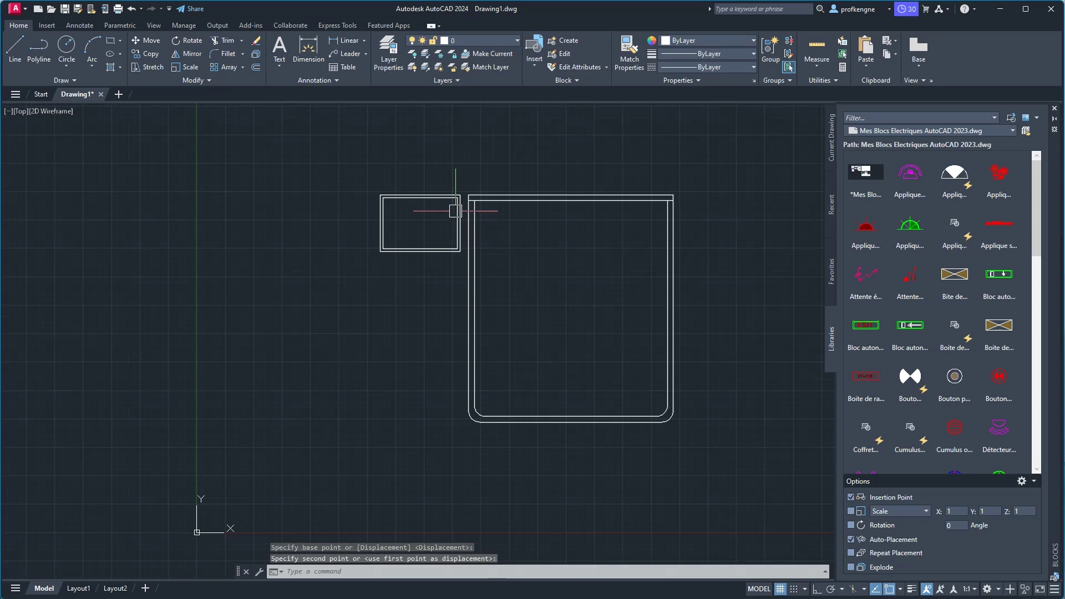
scroll(680, 210, down, 2)
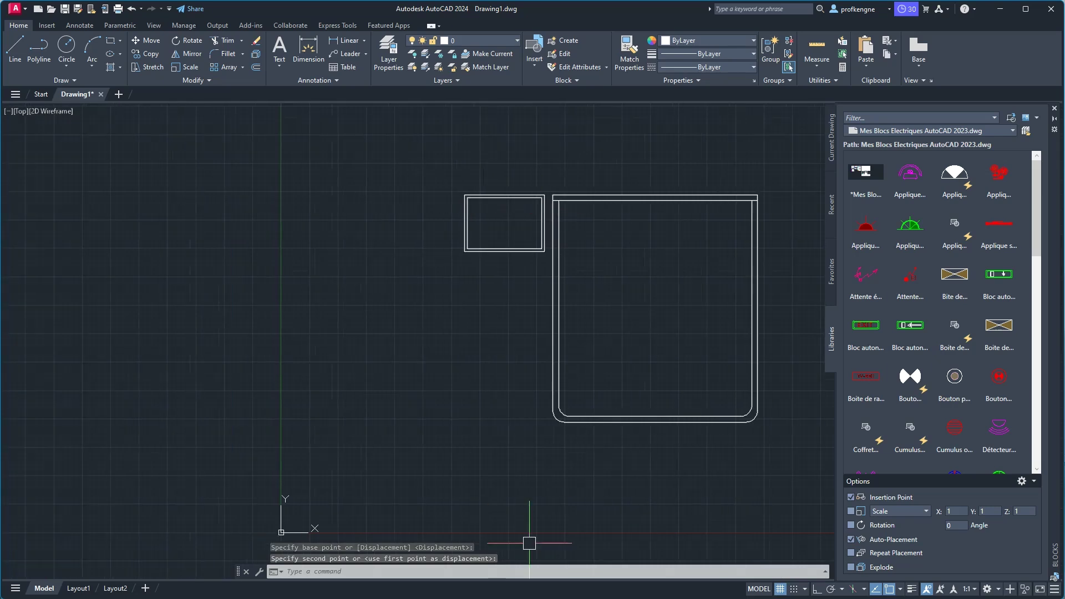
key(alt+Tab)
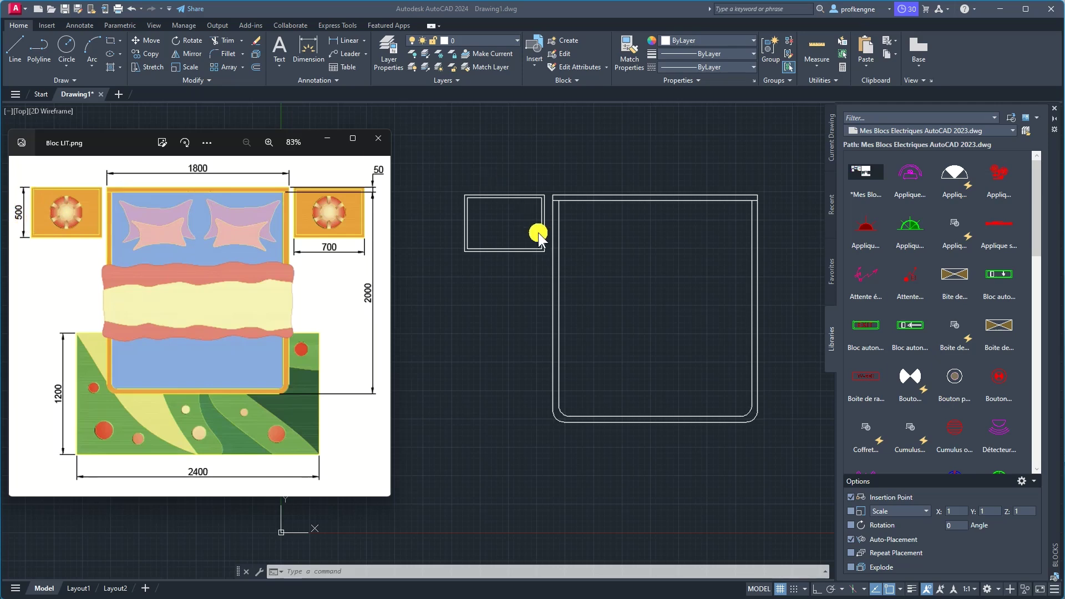
Start a circle with the C alias, browse the snap options, then cancel it.
click(466, 147)
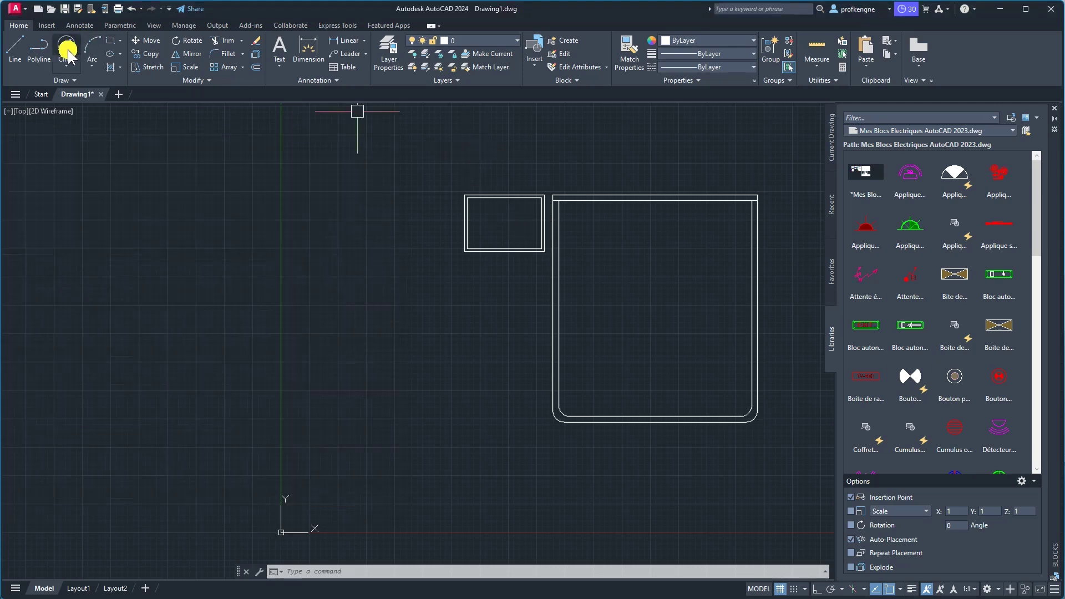
text(c)
key(Return)
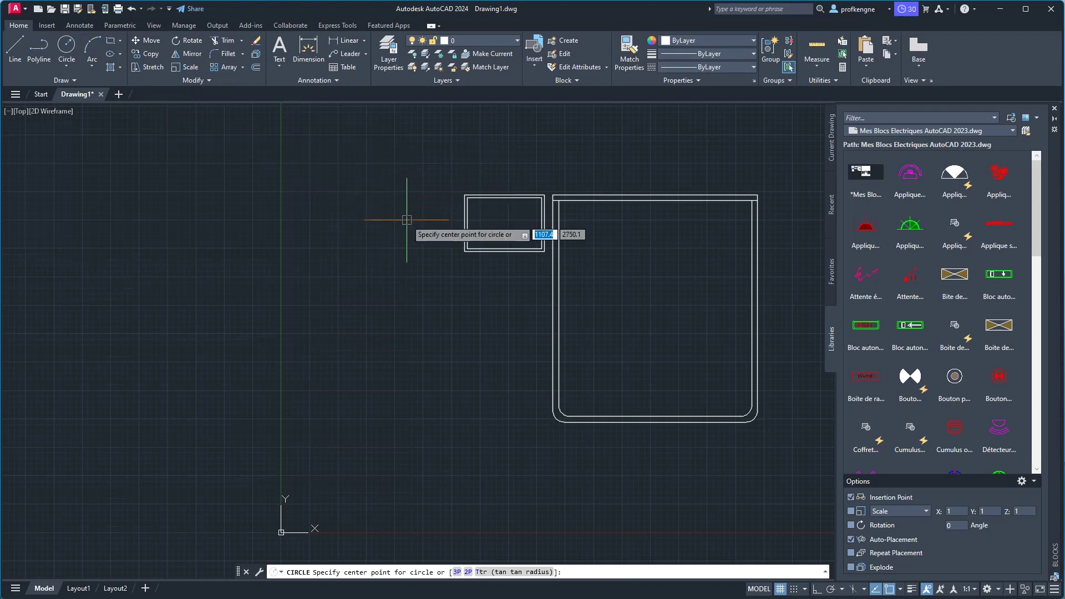
middle_drag(407, 220, 259, 219)
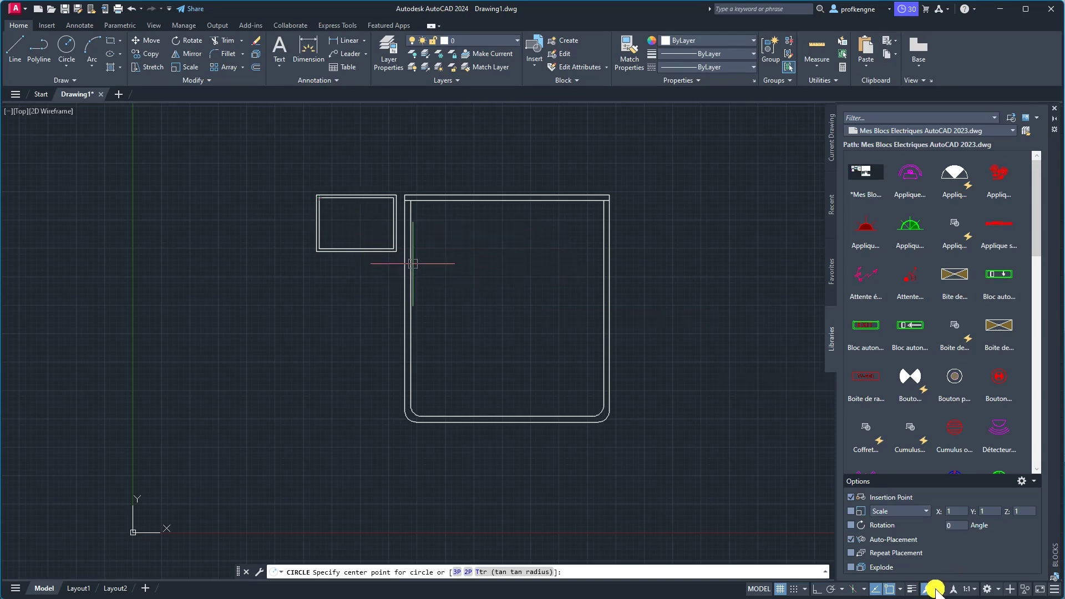
click(899, 588)
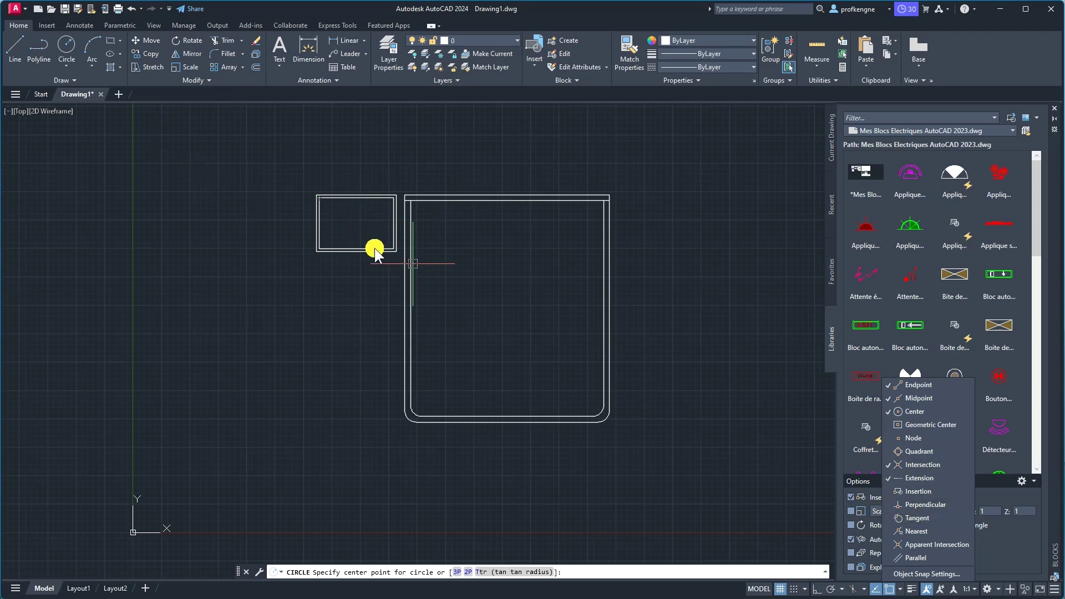
click(353, 221)
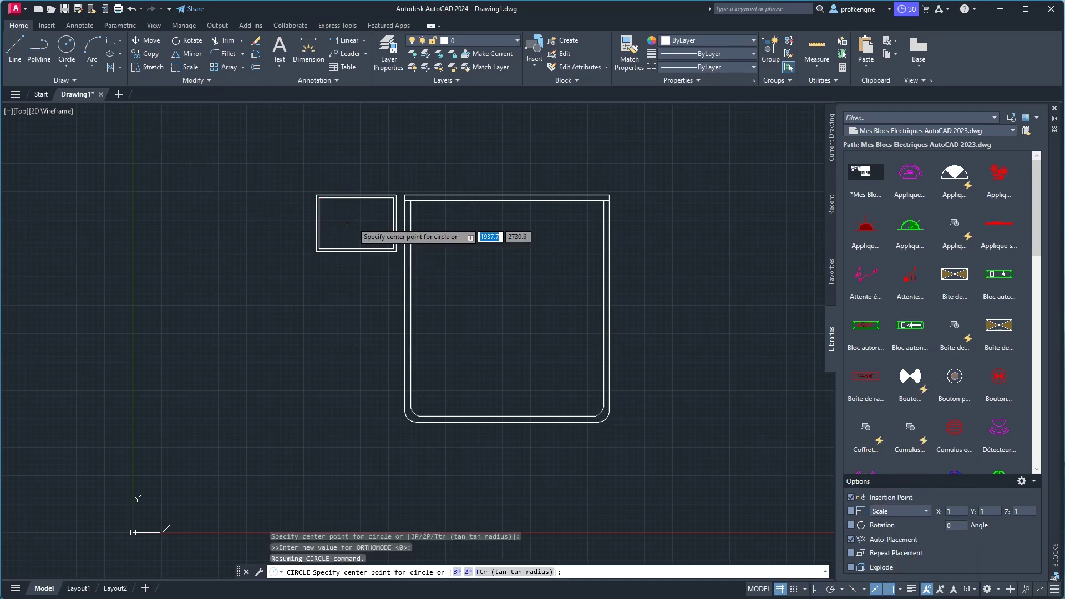
right_click(354, 223)
key(Escape)
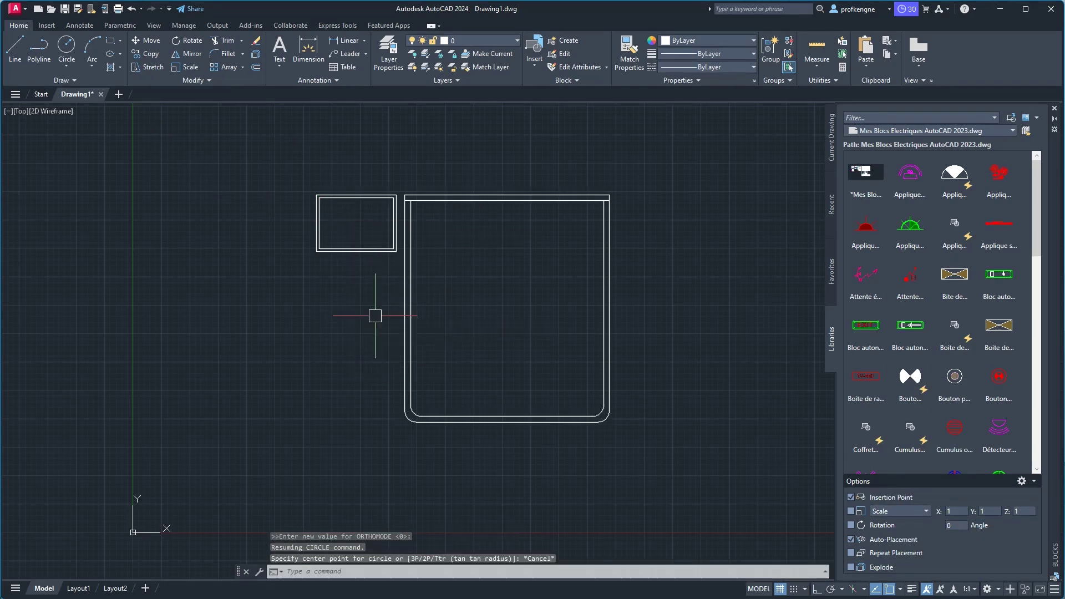
Draw a radius-125 circle centred midway between the bedside table's opposite corners.
click(67, 45)
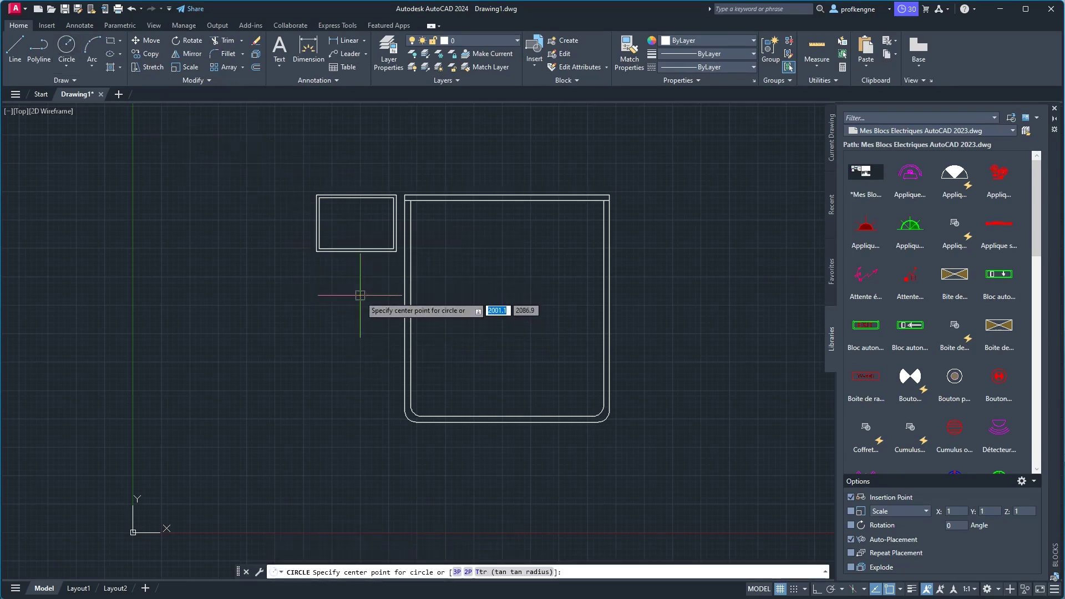
shift+right_click(361, 296)
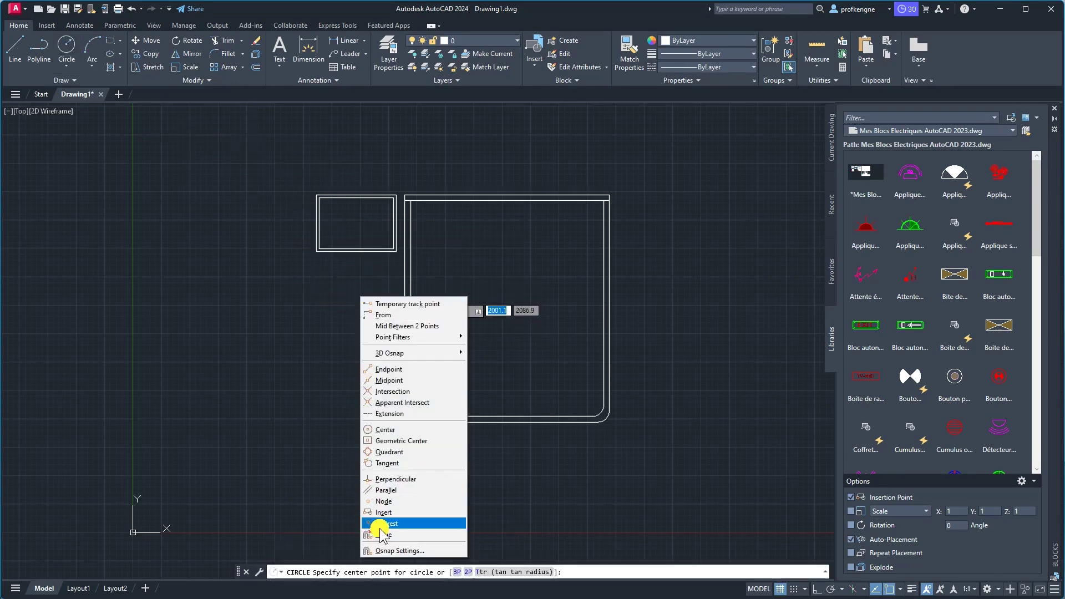
click(383, 326)
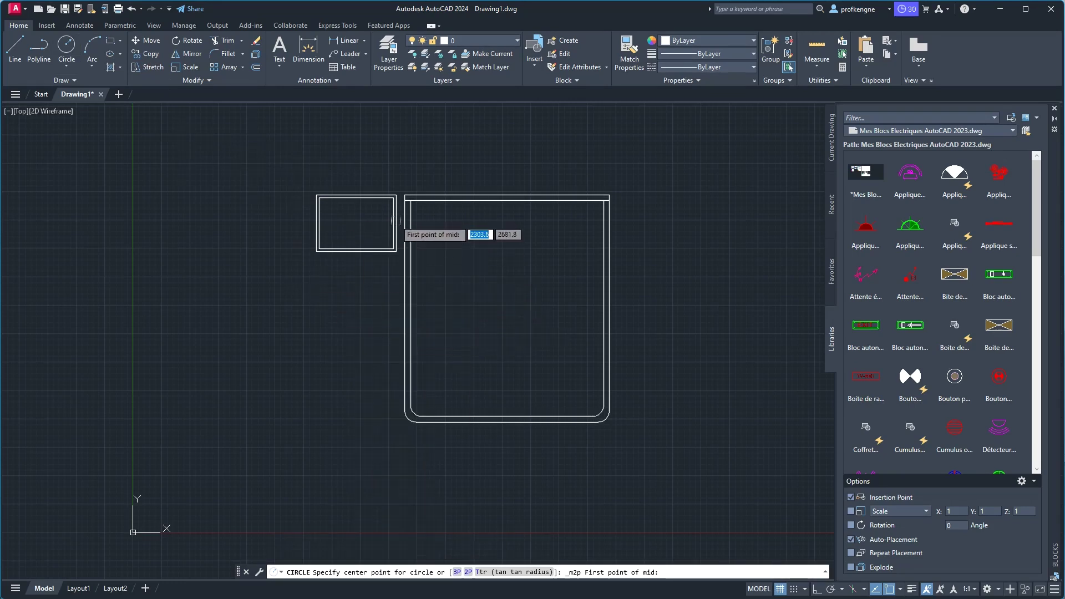
scroll(391, 223, up, 2)
scroll(391, 223, up, 2)
click(389, 223)
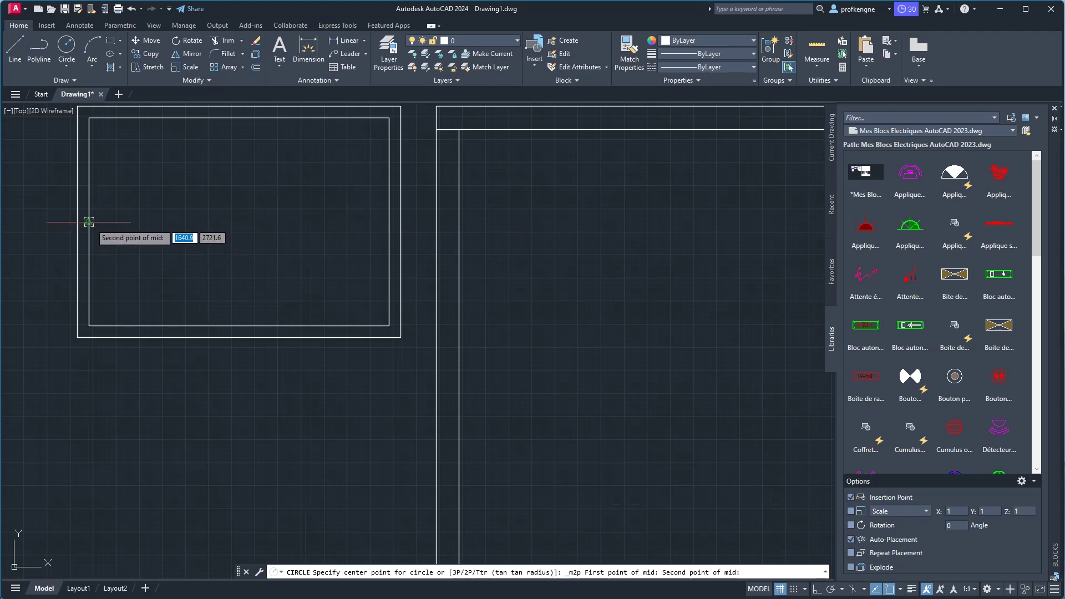
click(109, 222)
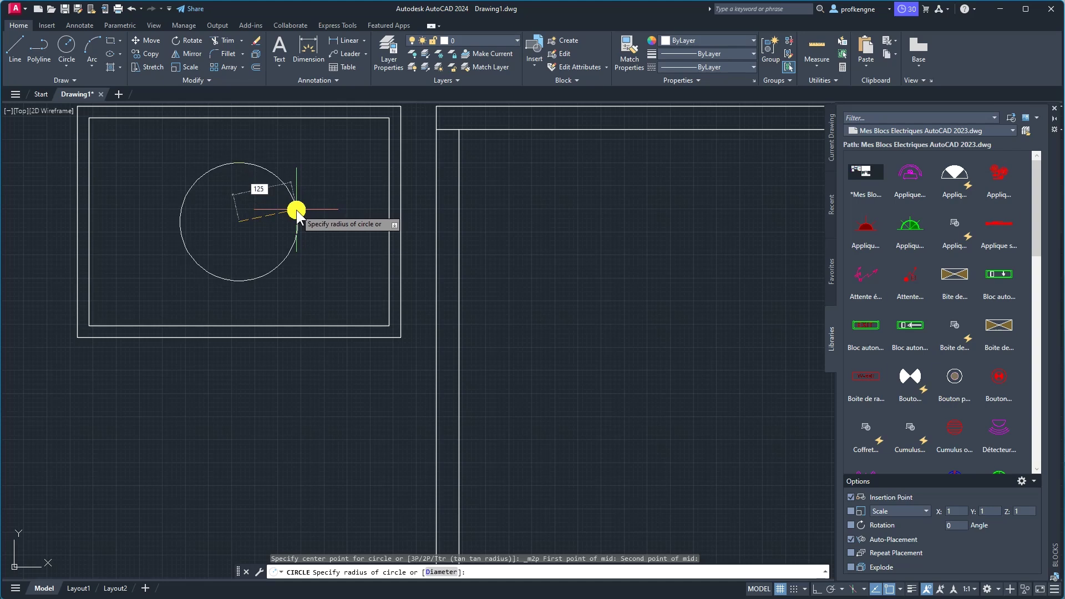
key(Return)
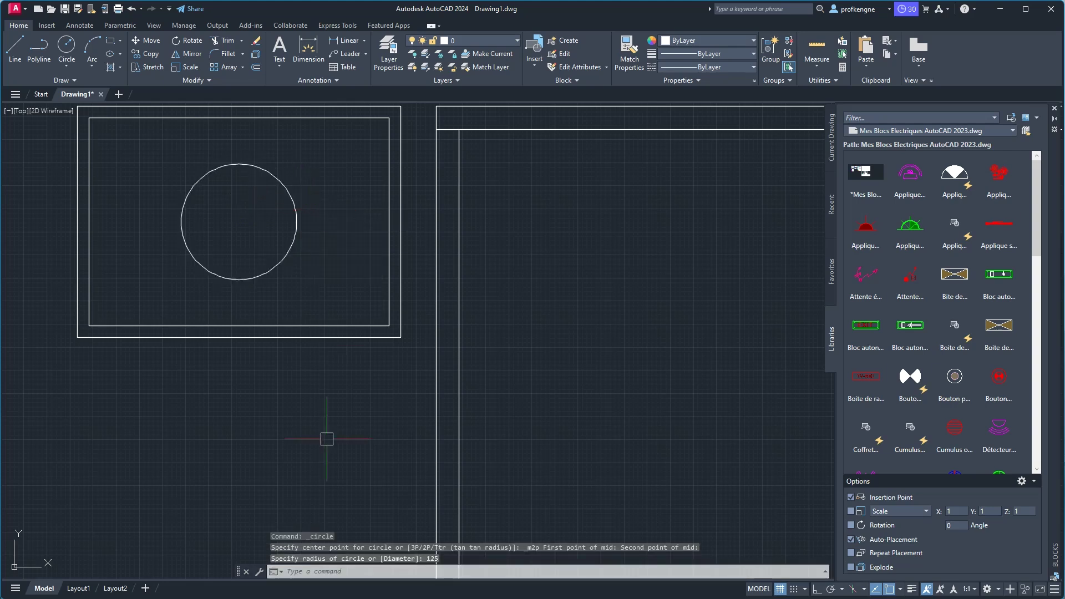
key(alt+Tab)
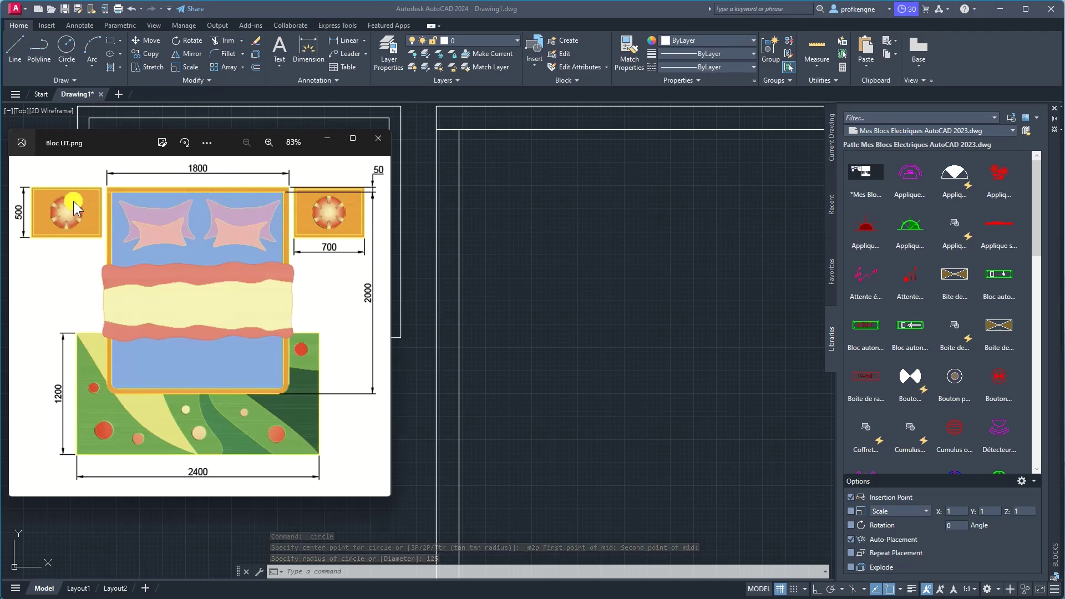
Return to the drawing and pan the bedside table into view.
click(325, 140)
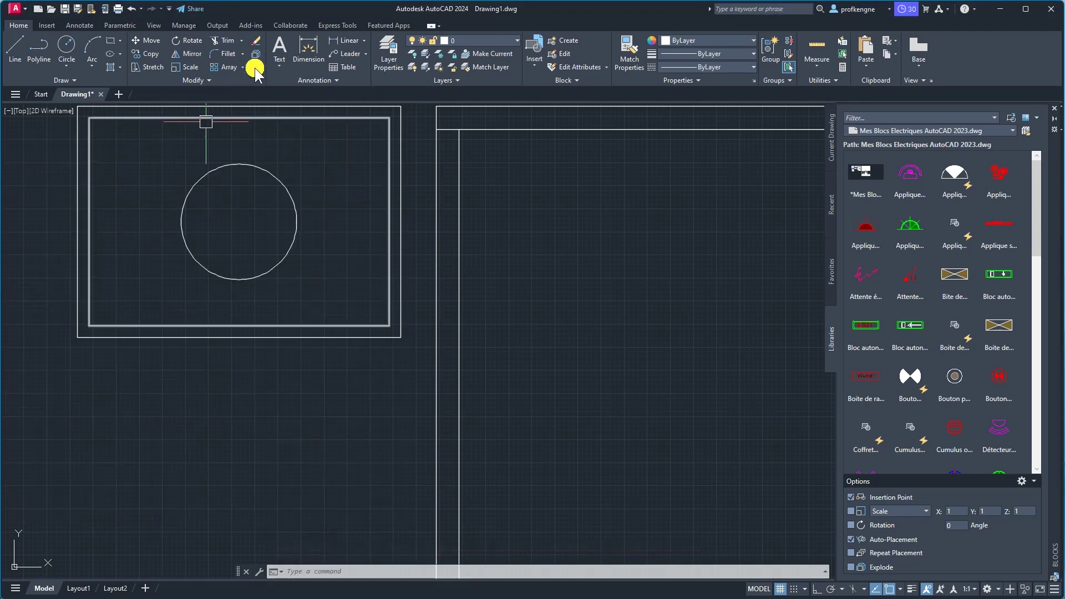
click(255, 68)
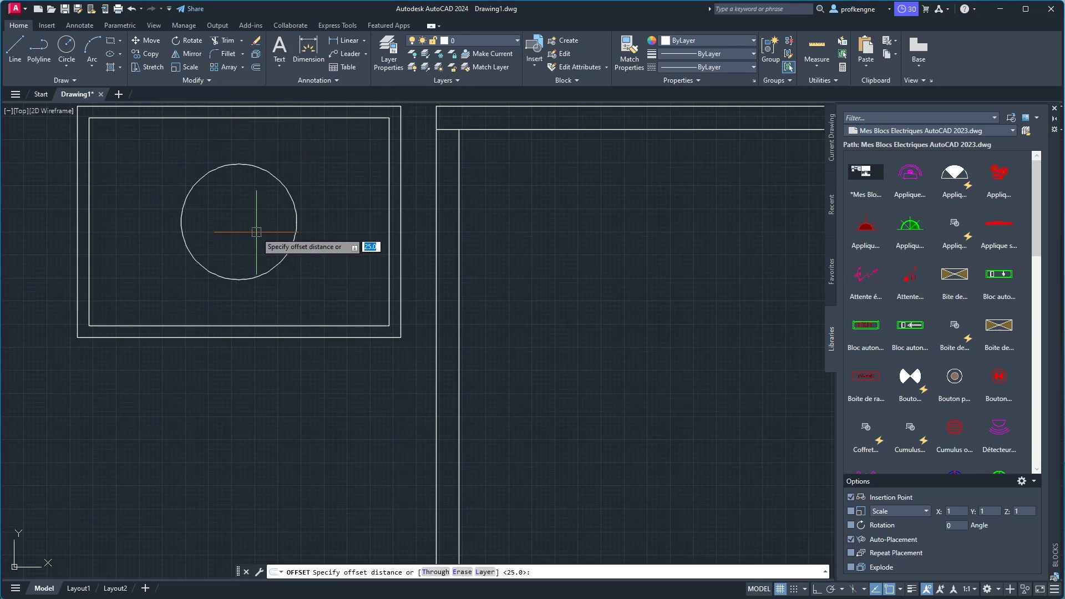
scroll(257, 232, down, 2)
middle_drag(477, 166, 589, 180)
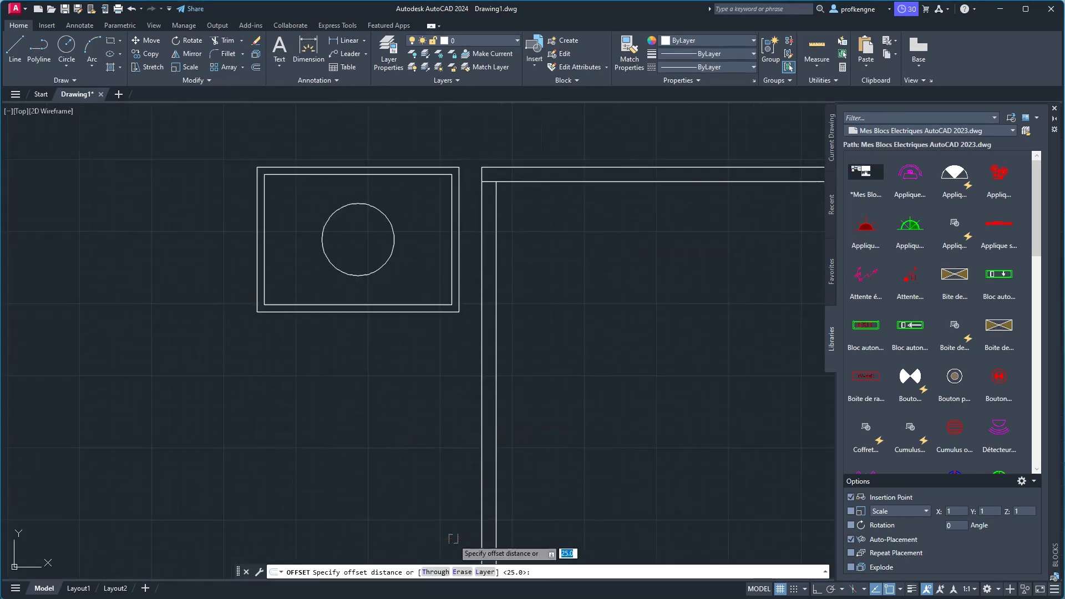
Offset the 125-radius lamp circle 50 units outward to form a ring.
click(256, 67)
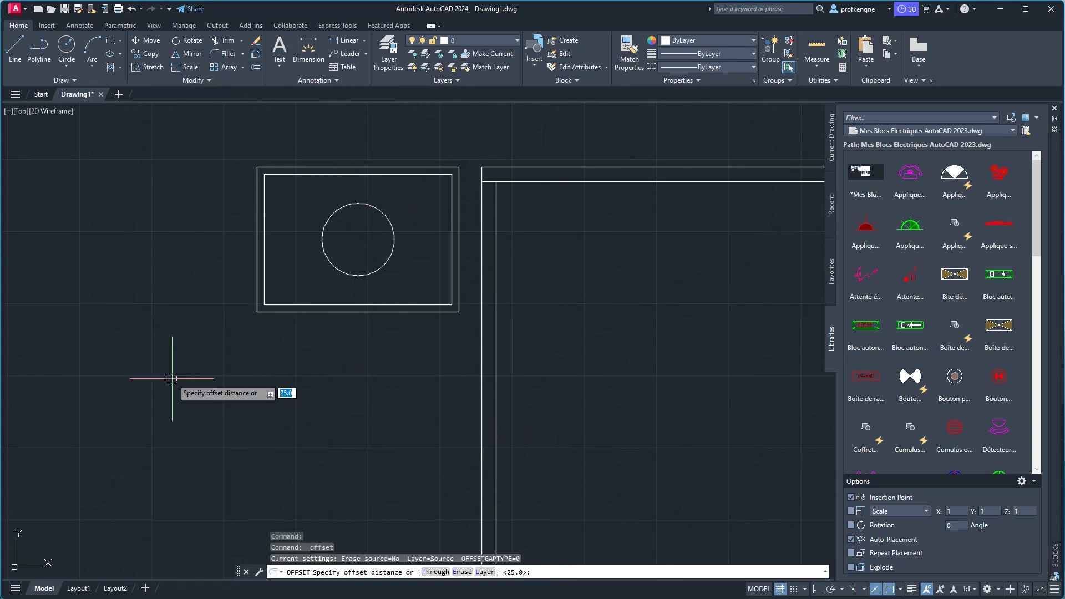
text(50)
key(Return)
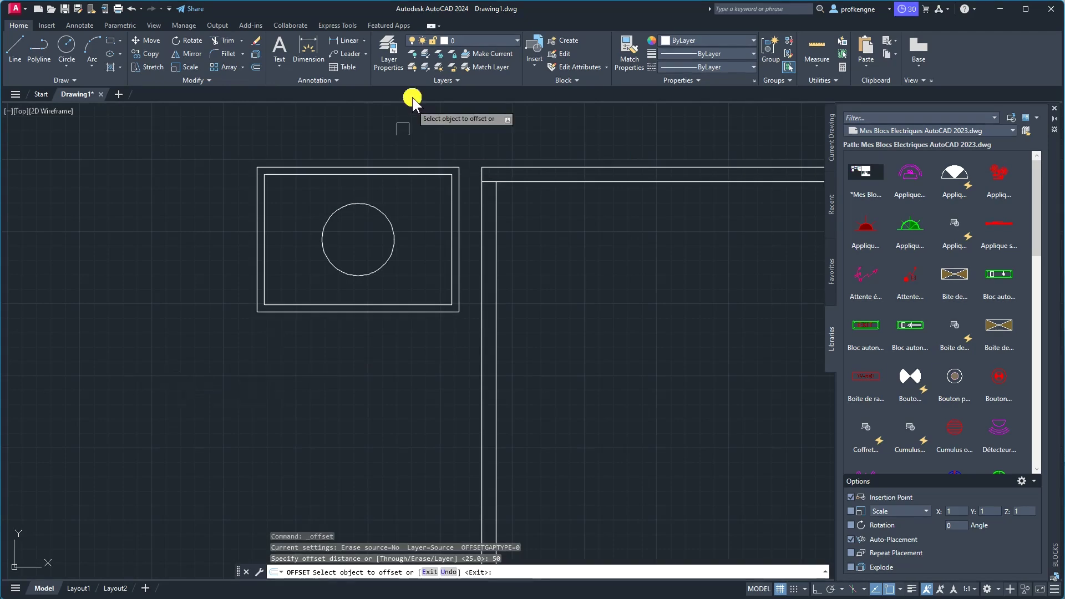
click(358, 207)
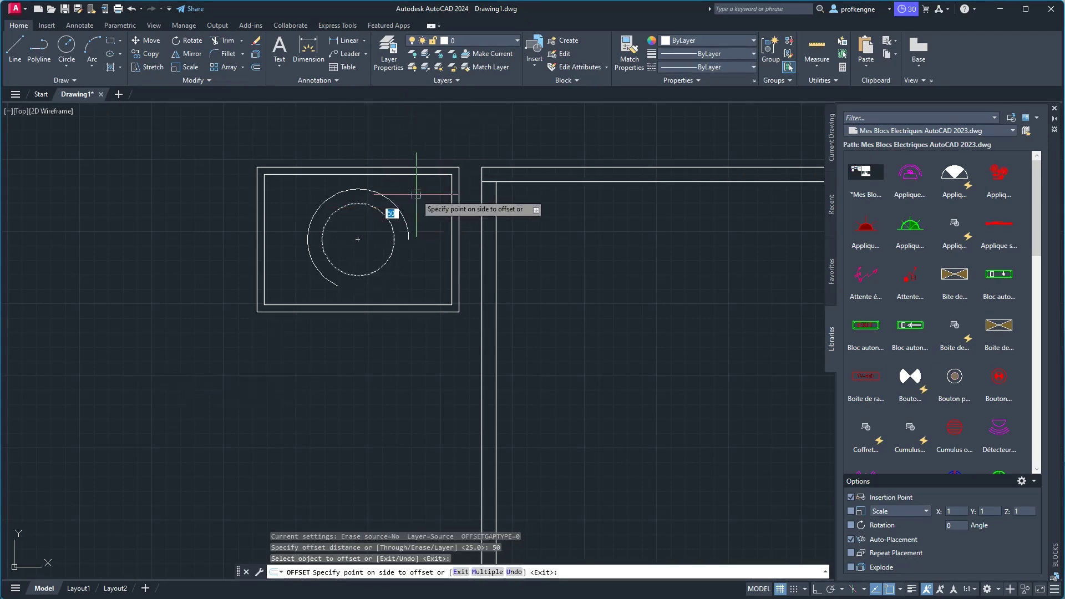
click(421, 183)
right_click(415, 203)
click(439, 209)
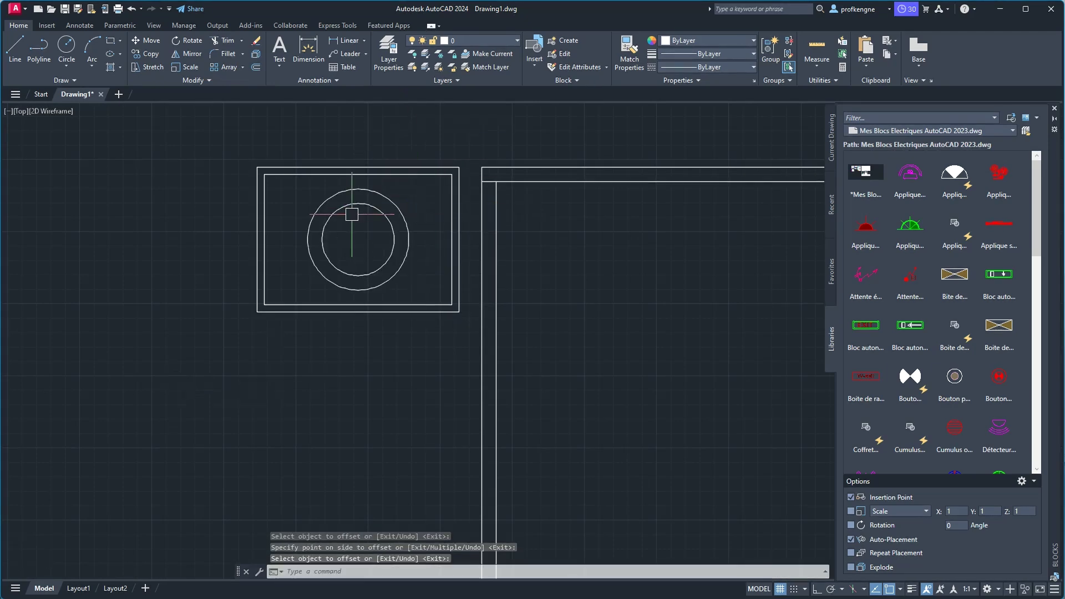
scroll(354, 216, up, 2)
scroll(376, 280, up, 1)
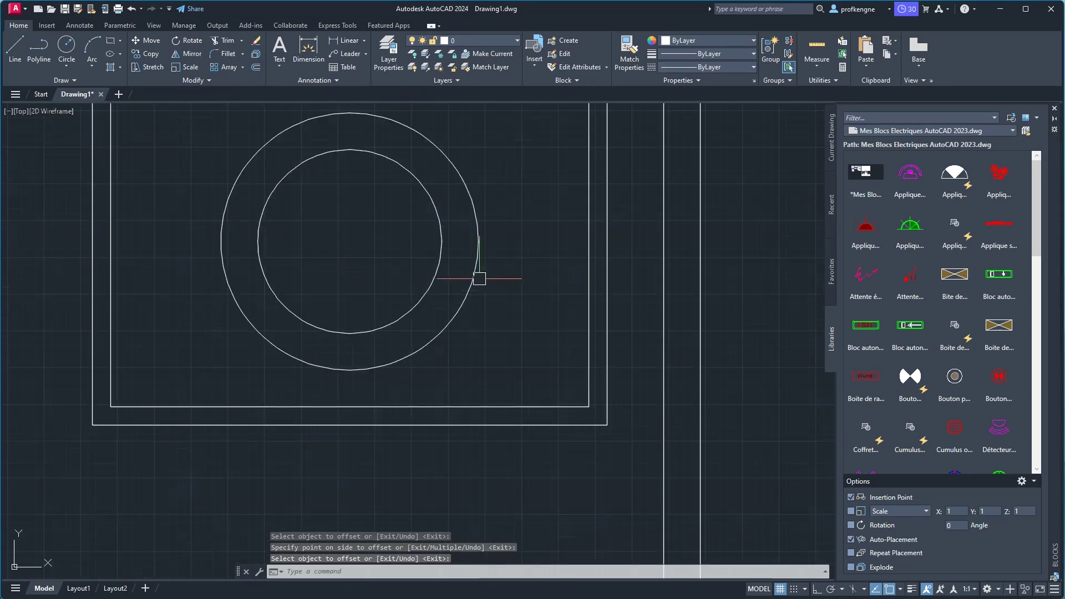
scroll(484, 284, down, 1)
middle_drag(484, 283, 611, 301)
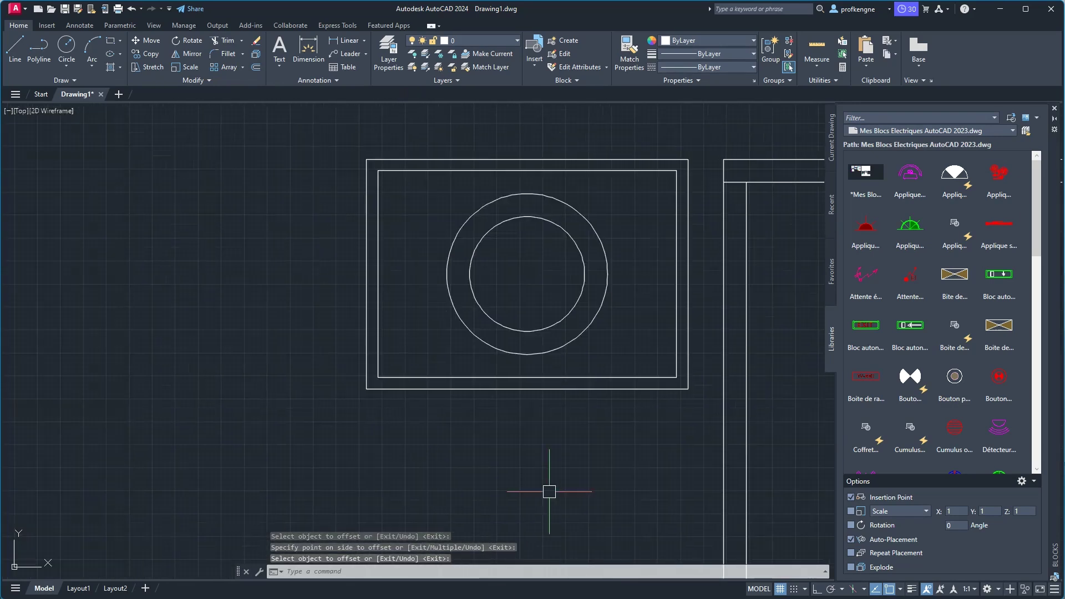
key(alt+Tab)
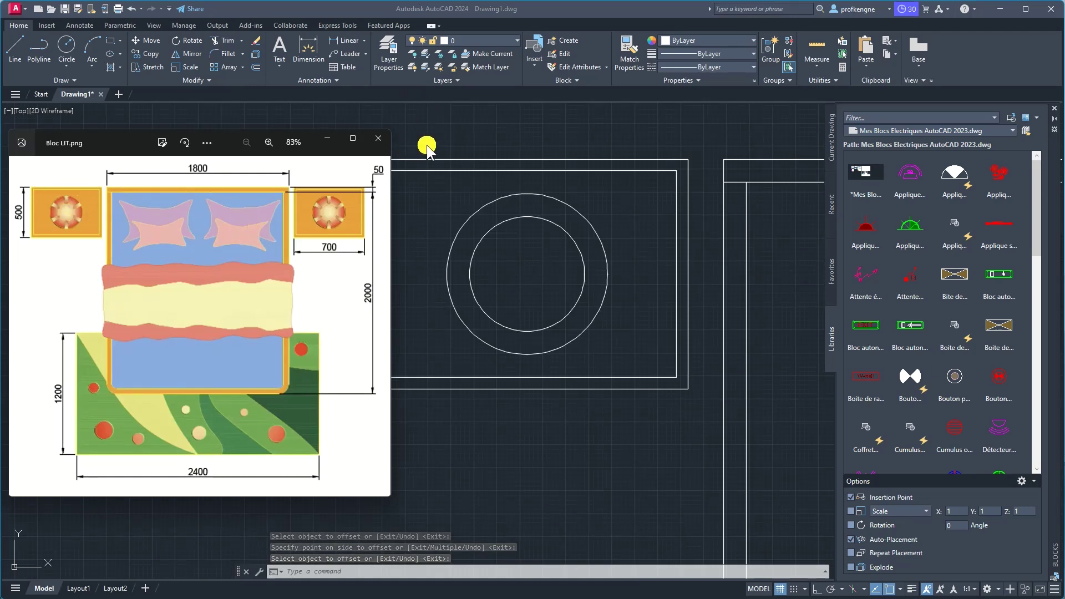
Start a line and turn on the Quadrant object snap.
click(454, 130)
middle_drag(583, 238, 441, 233)
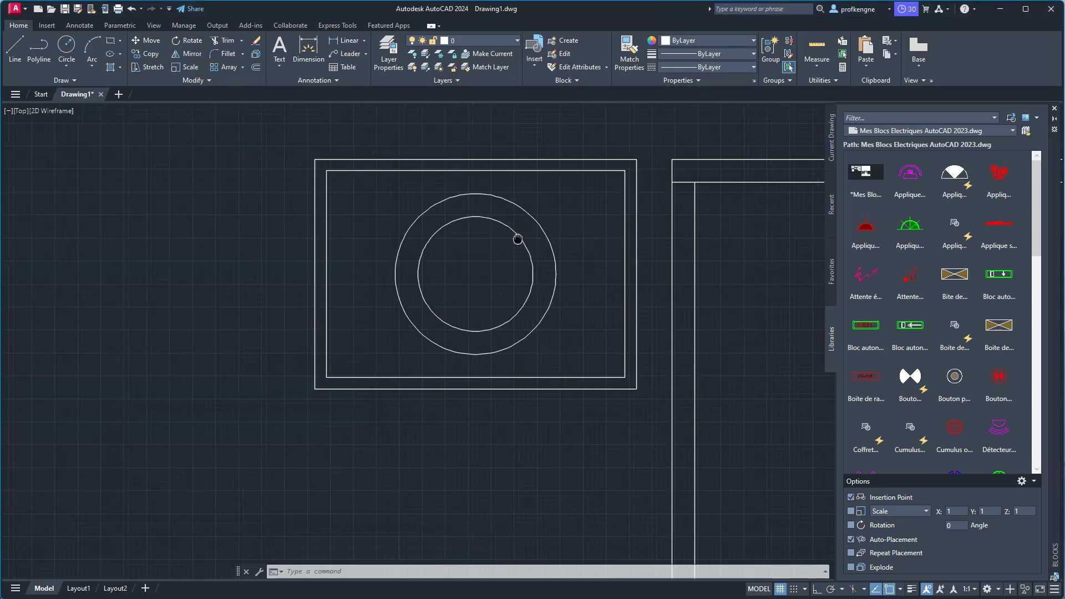
click(14, 47)
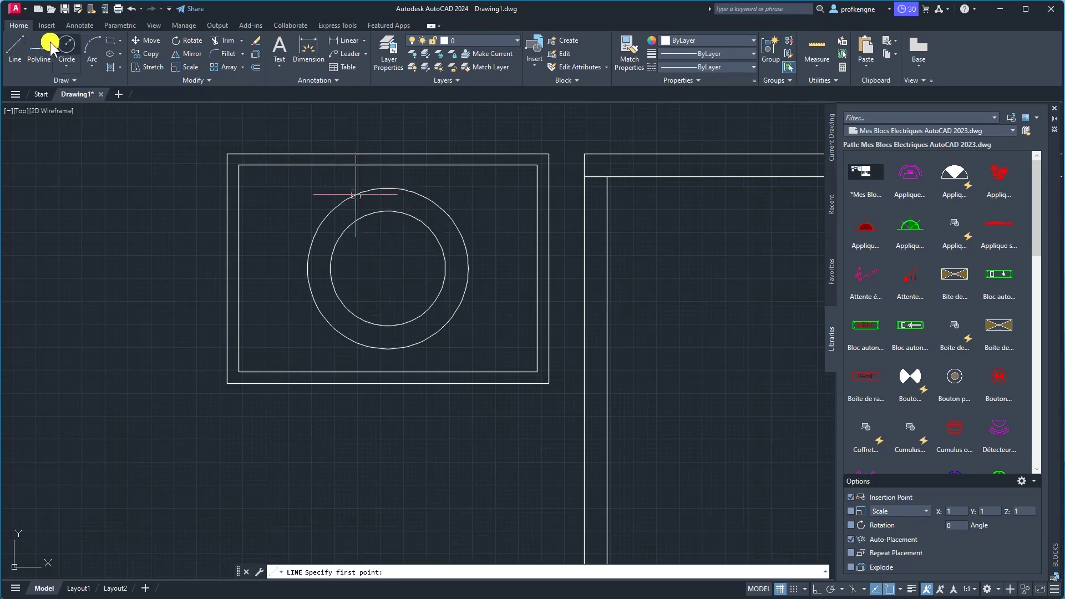
click(17, 54)
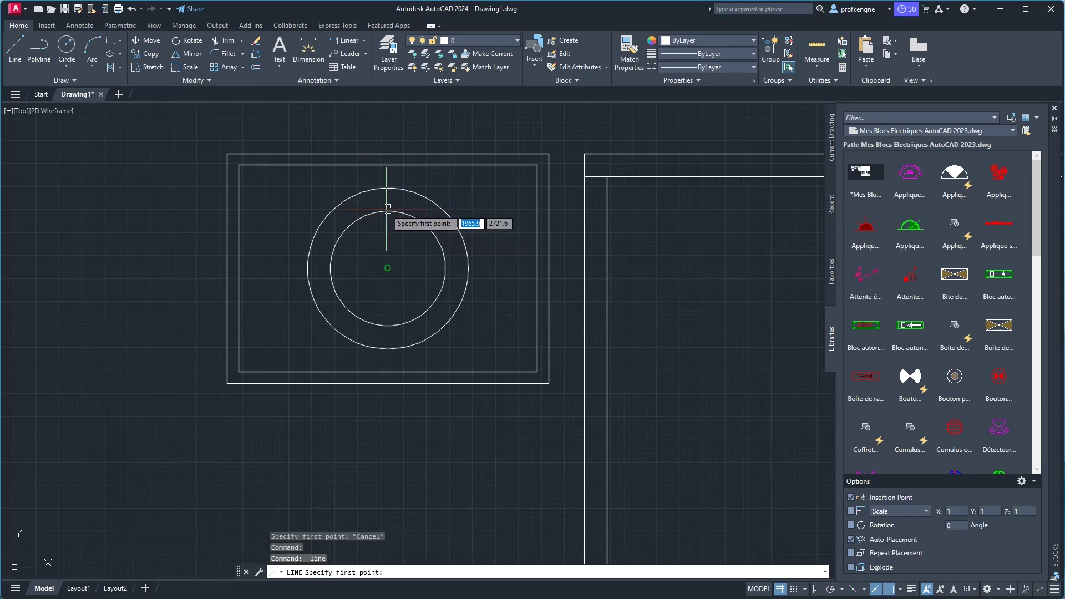
middle_drag(387, 210, 317, 218)
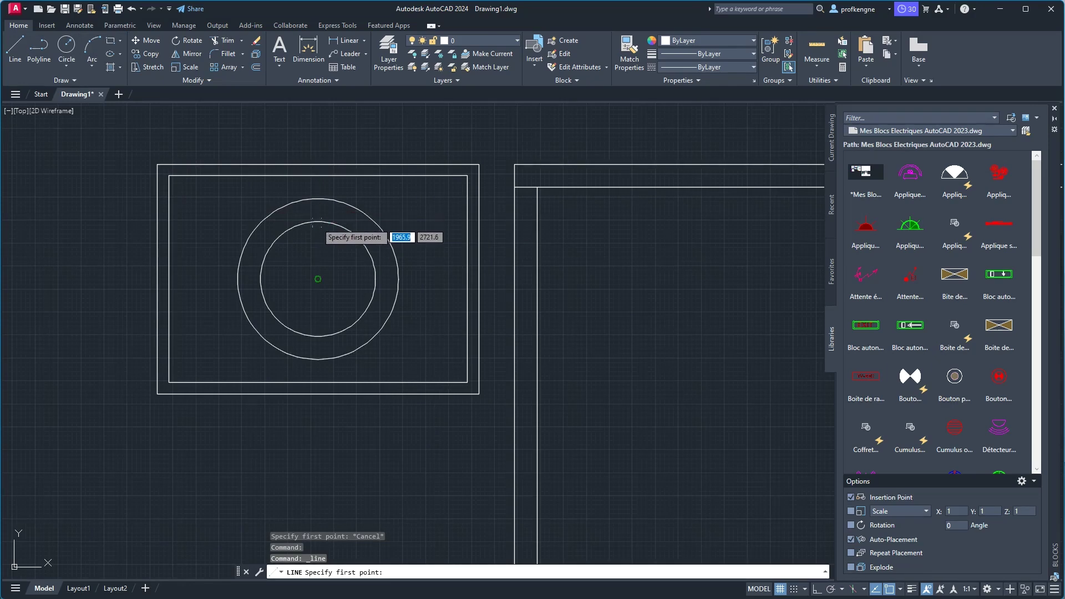
click(904, 590)
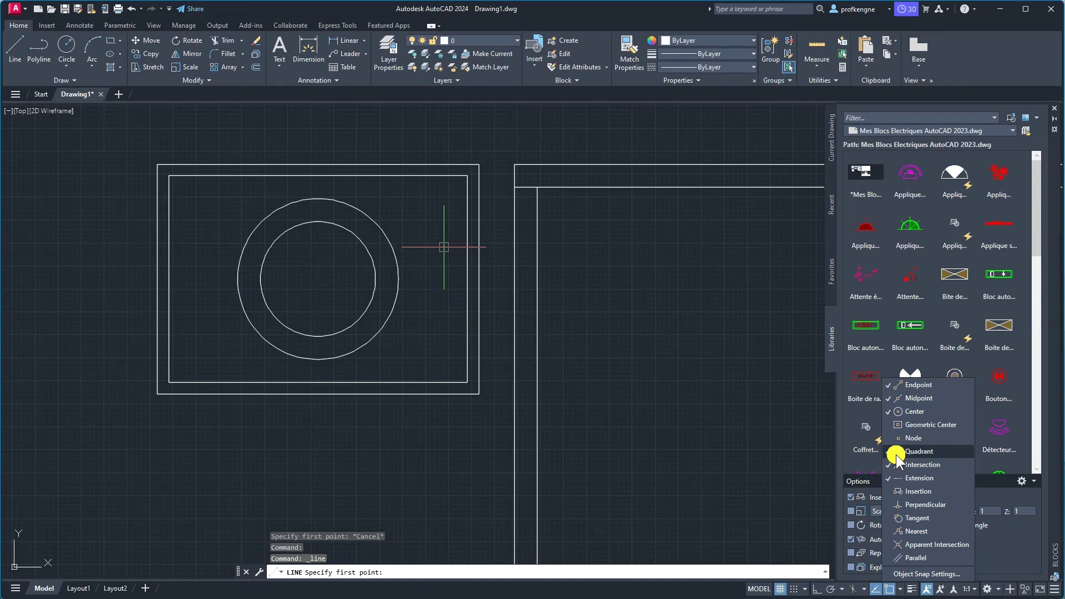
click(897, 454)
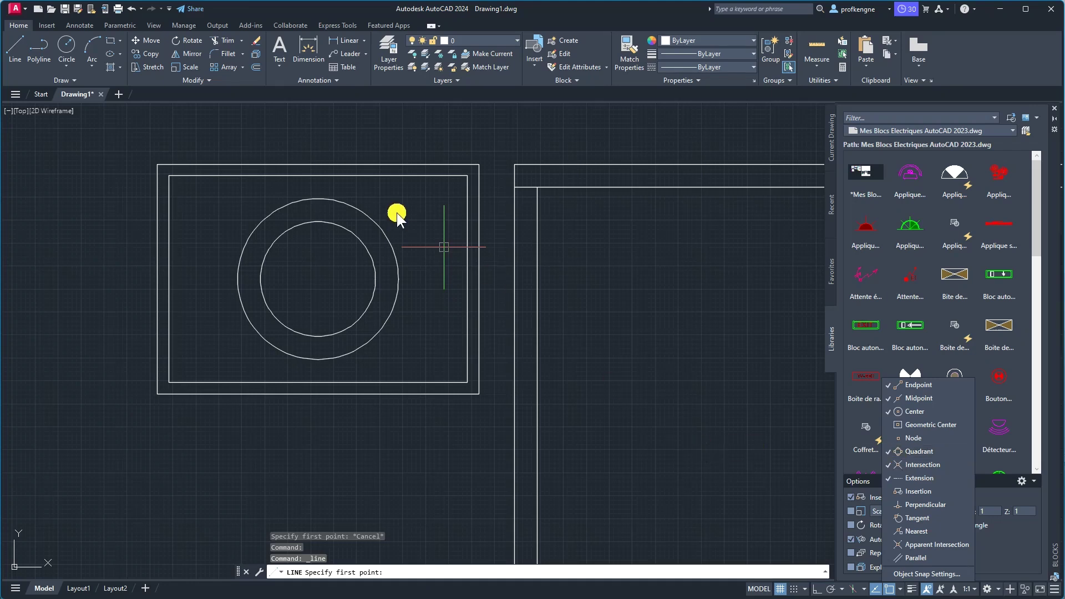
click(444, 247)
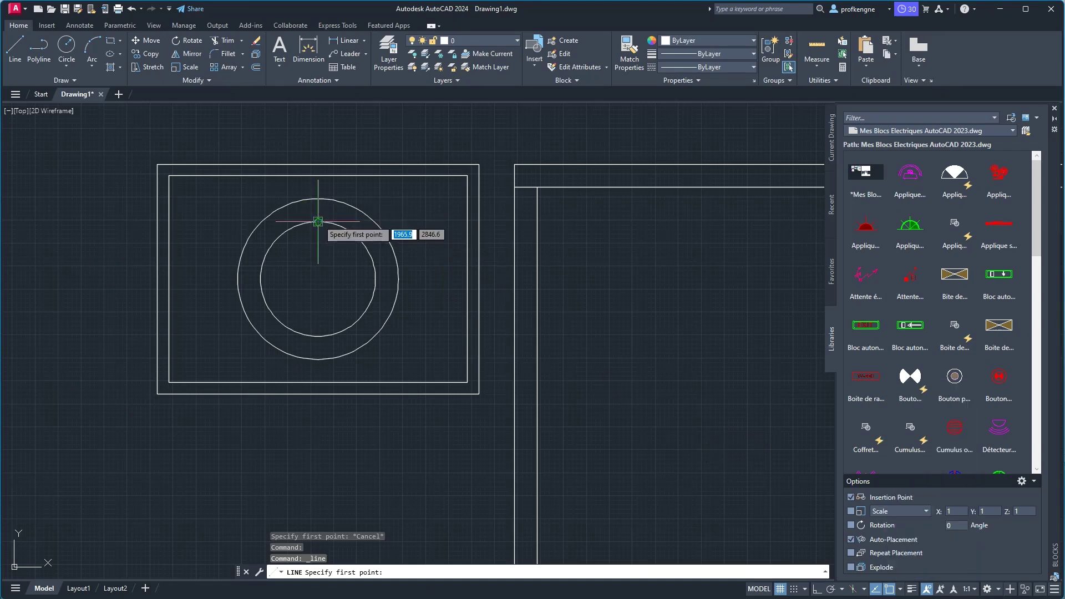
Draw a slanted line from the inner circle's top quadrant to the outer circle.
click(318, 222)
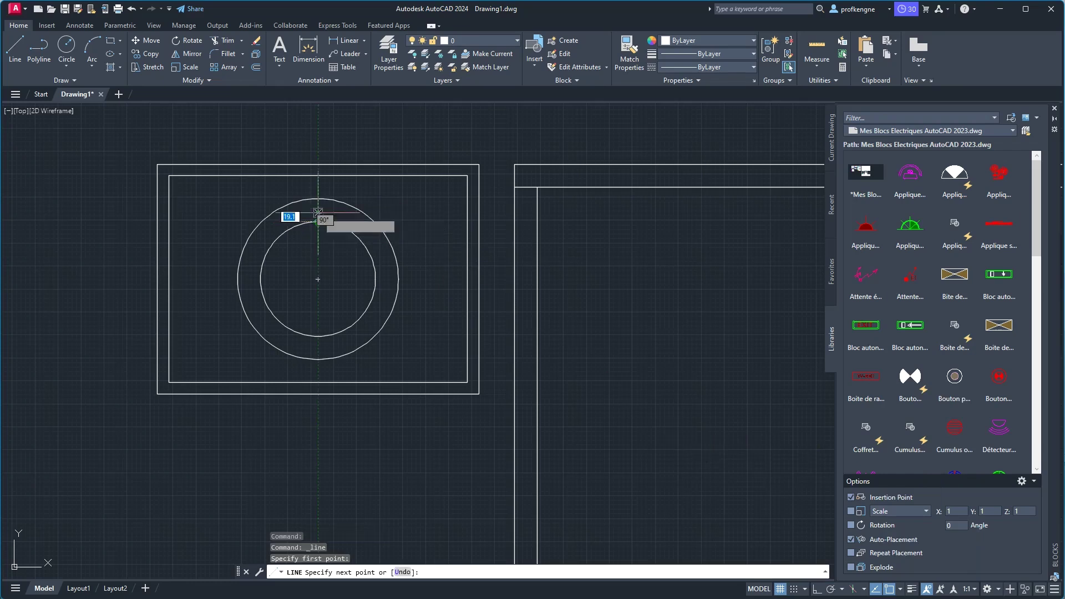
scroll(316, 219, up, 2)
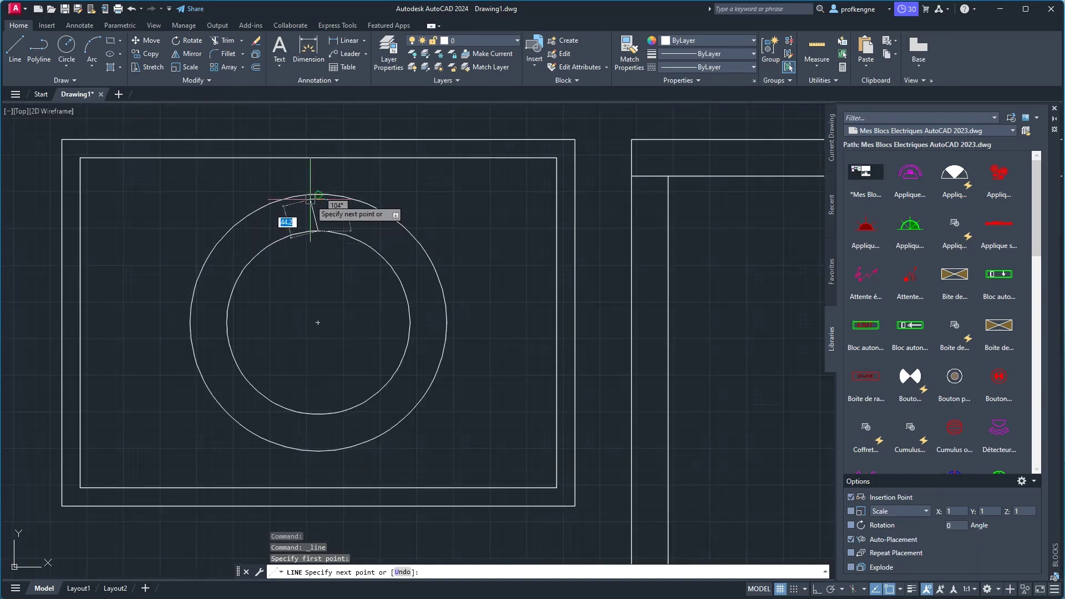
scroll(311, 200, up, 2)
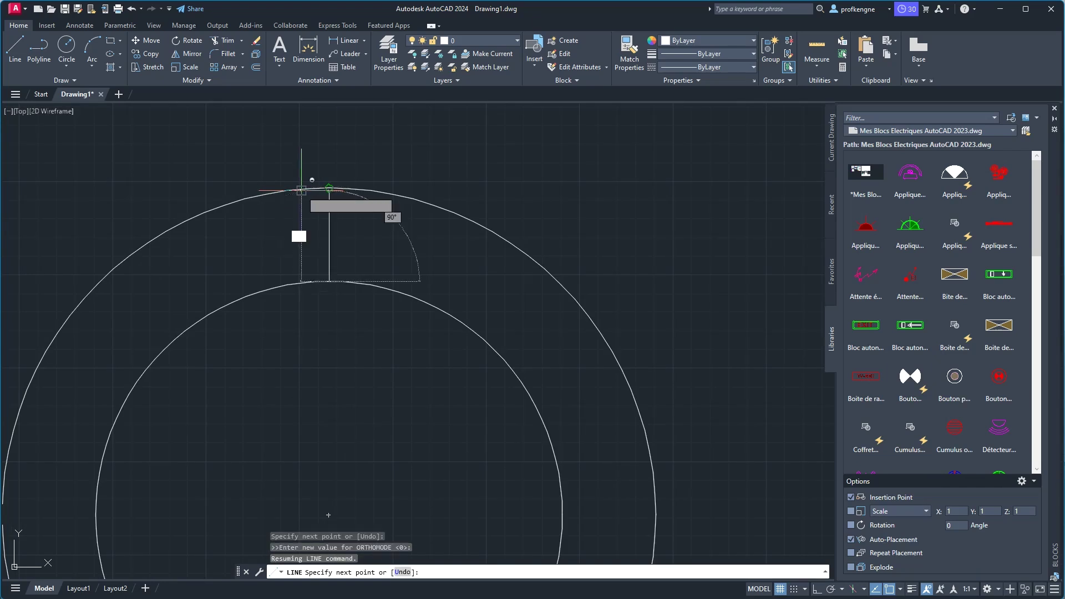
shift+right_click(301, 191)
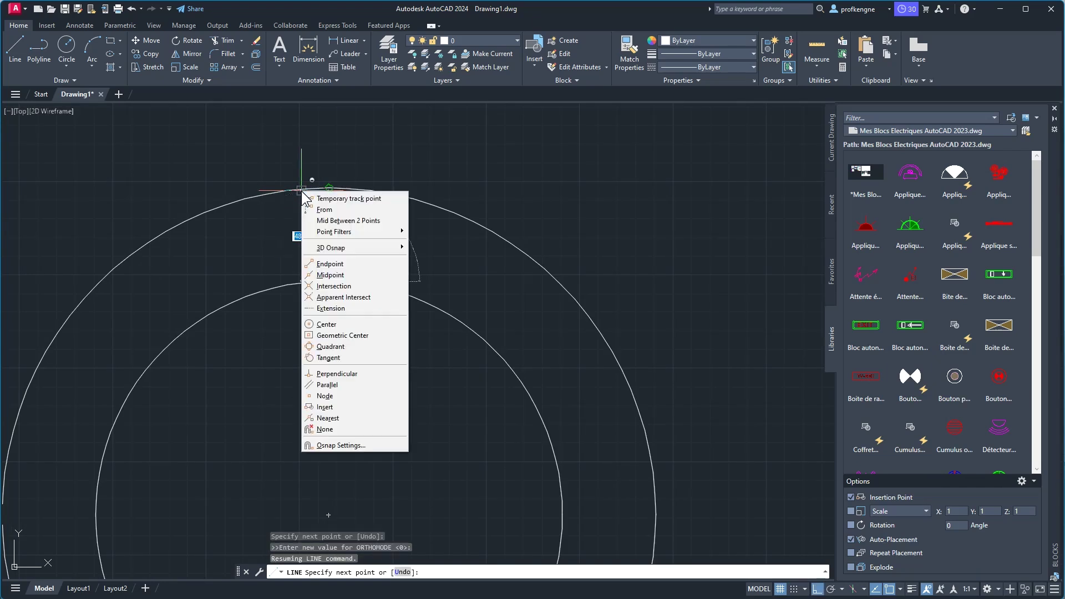
click(333, 419)
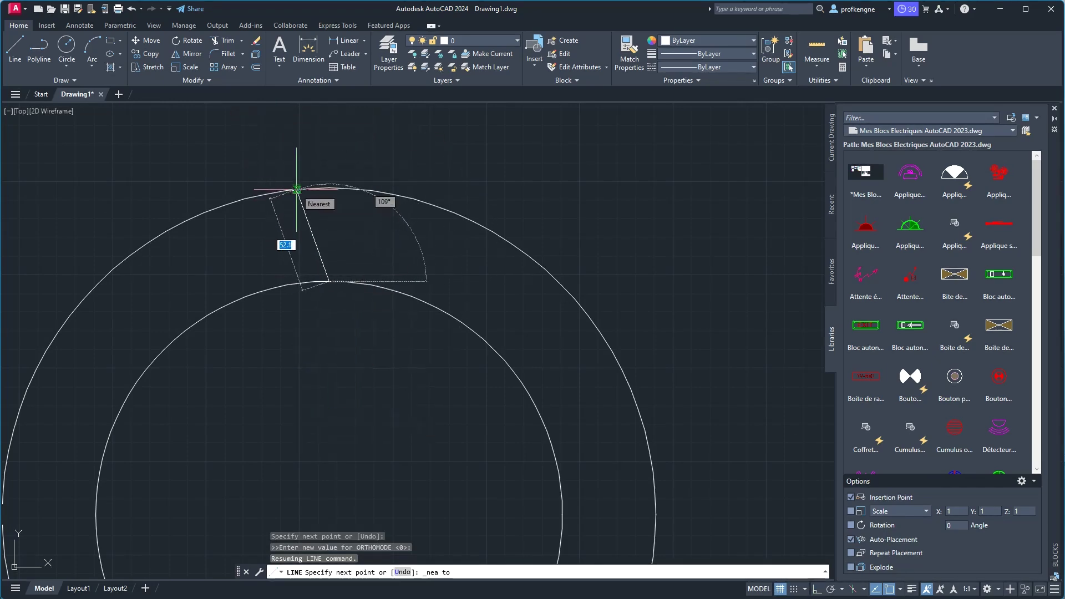
click(297, 189)
key(Return)
scroll(206, 291, up, 2)
click(389, 248)
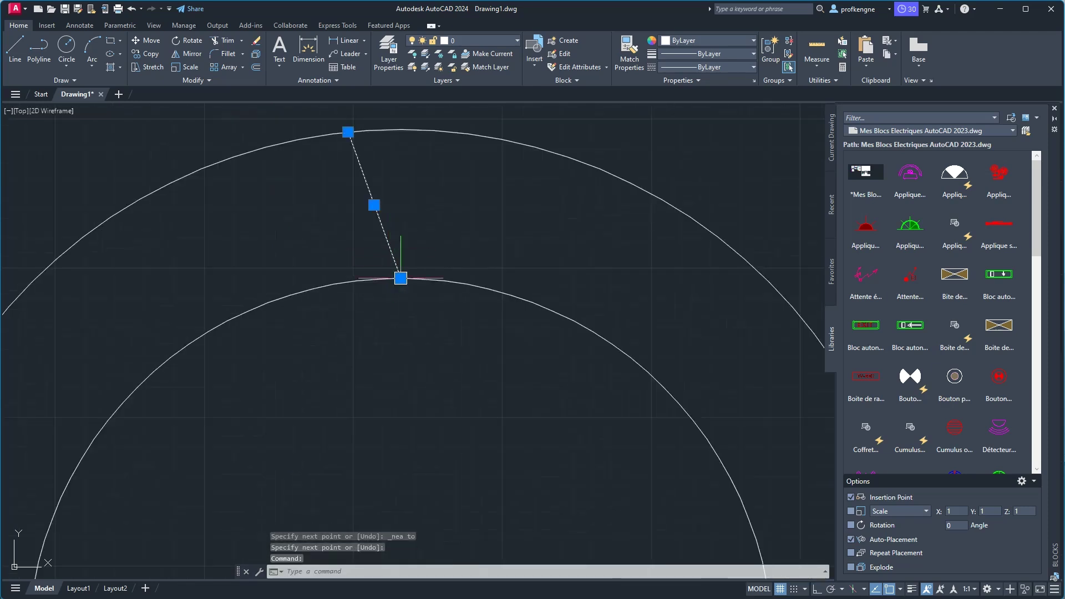
click(402, 278)
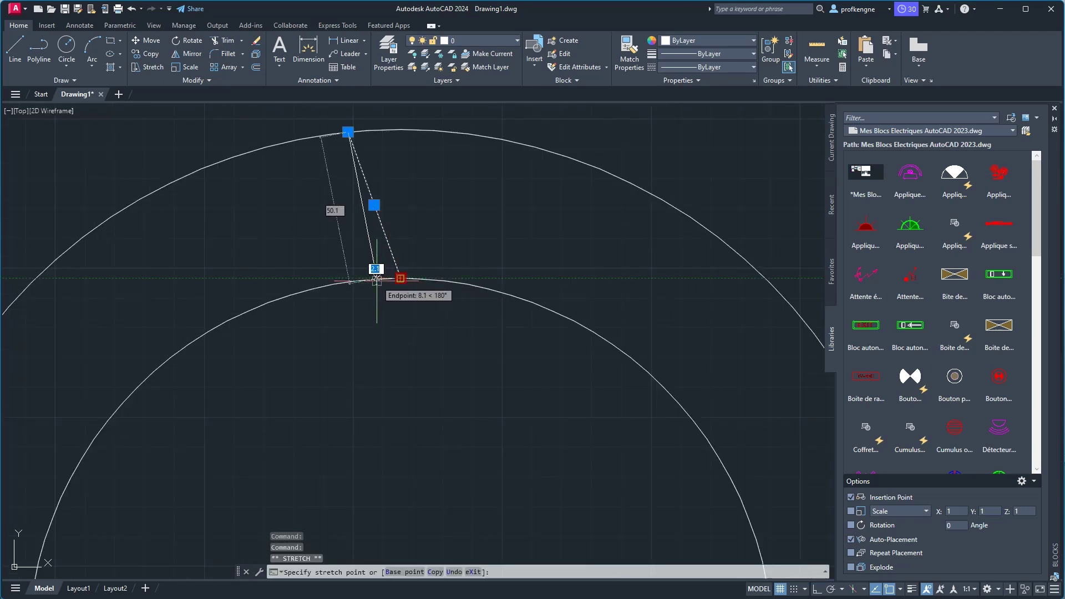
click(377, 278)
middle_drag(449, 203, 338, 285)
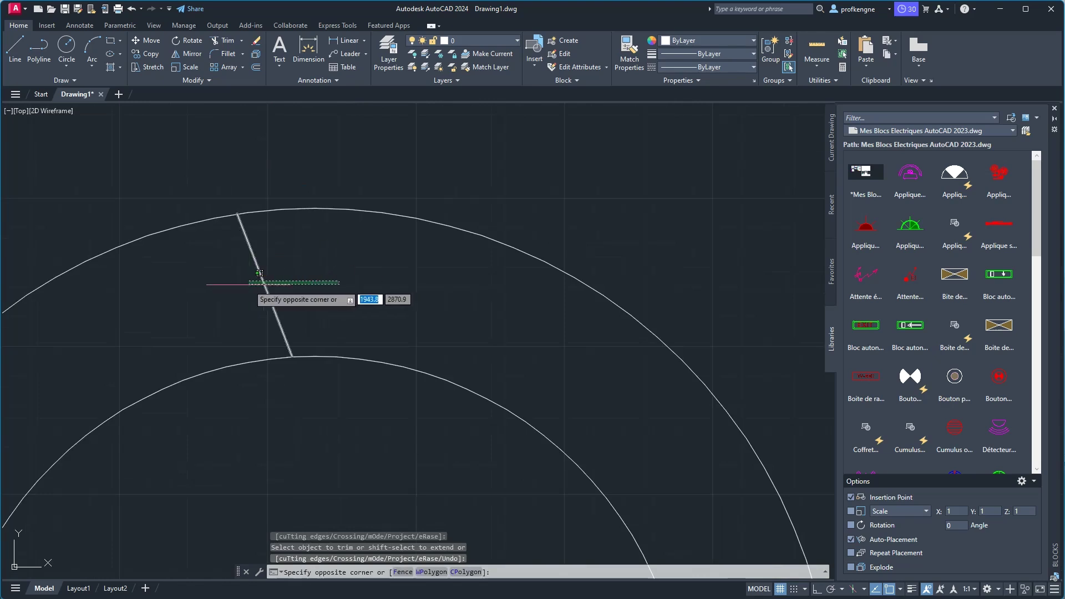
Mirror the slanted line about the vertical through the circles' tops, keeping the original.
drag(332, 294, 243, 284)
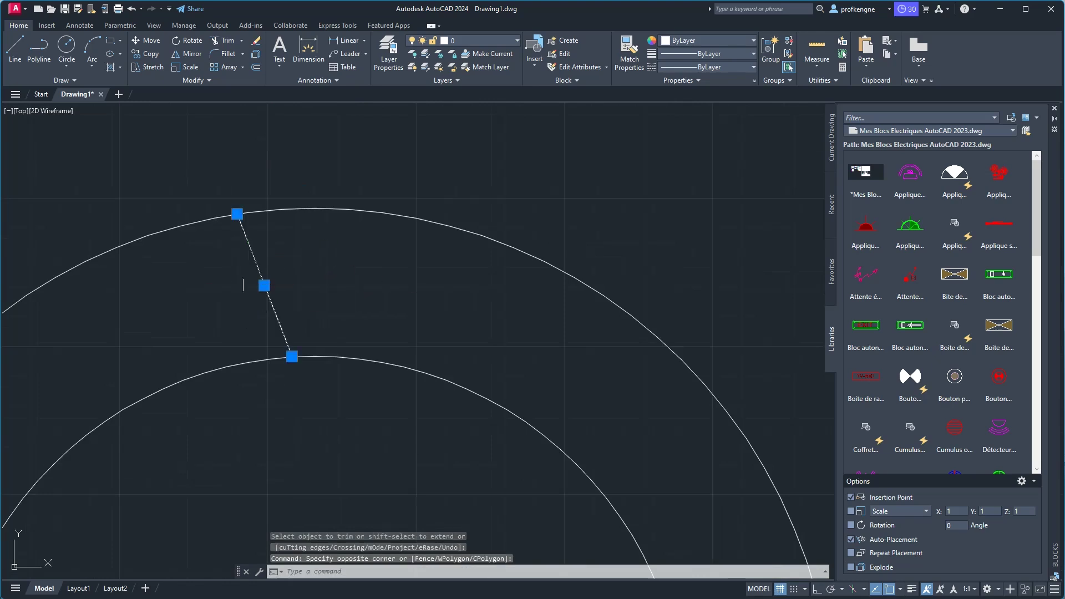
click(193, 55)
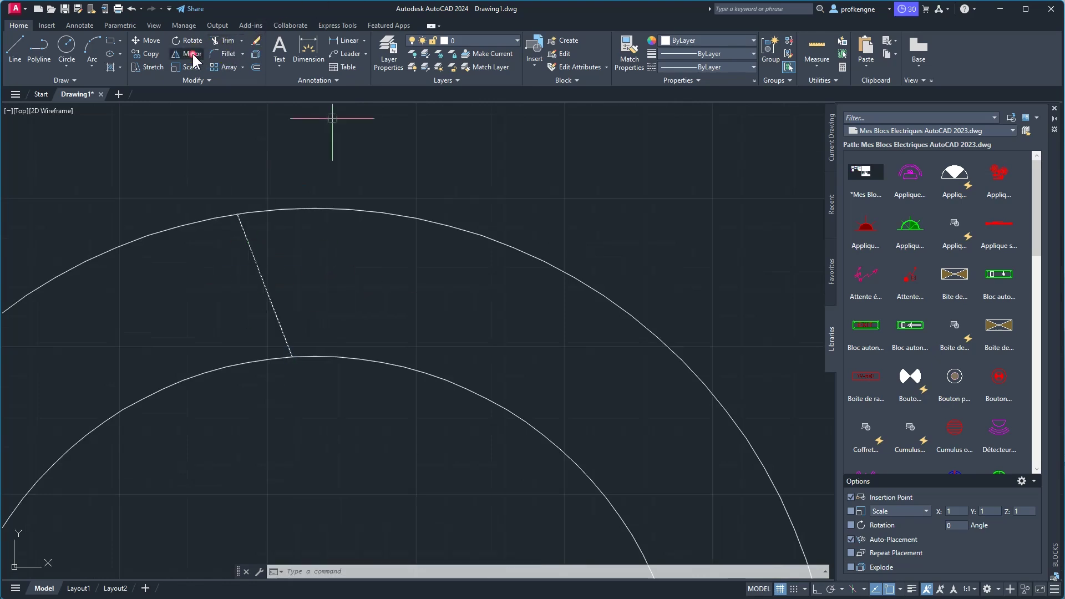
click(315, 356)
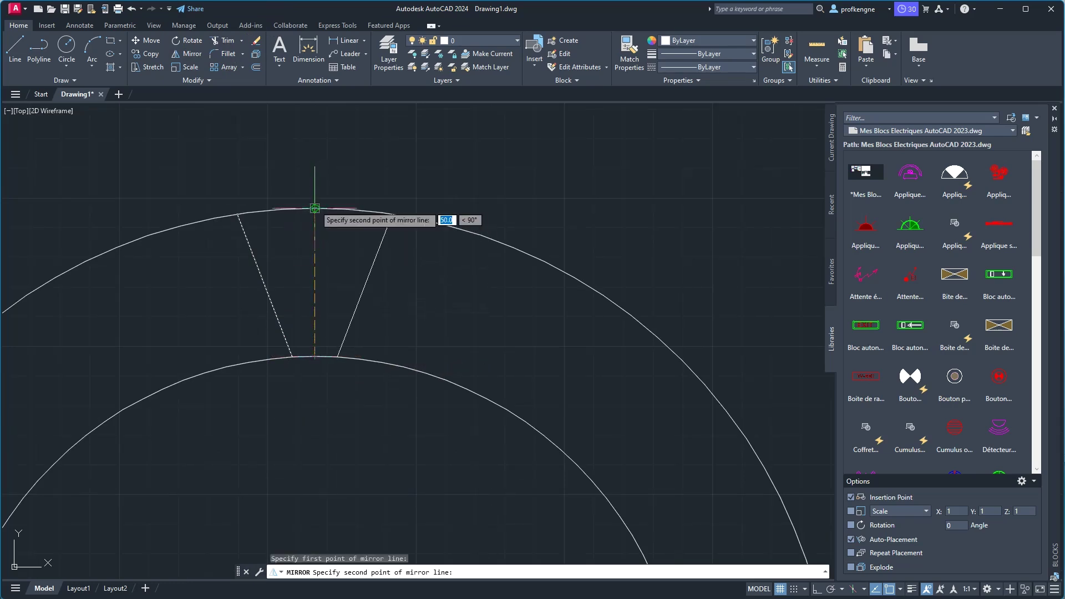
click(385, 174)
click(344, 247)
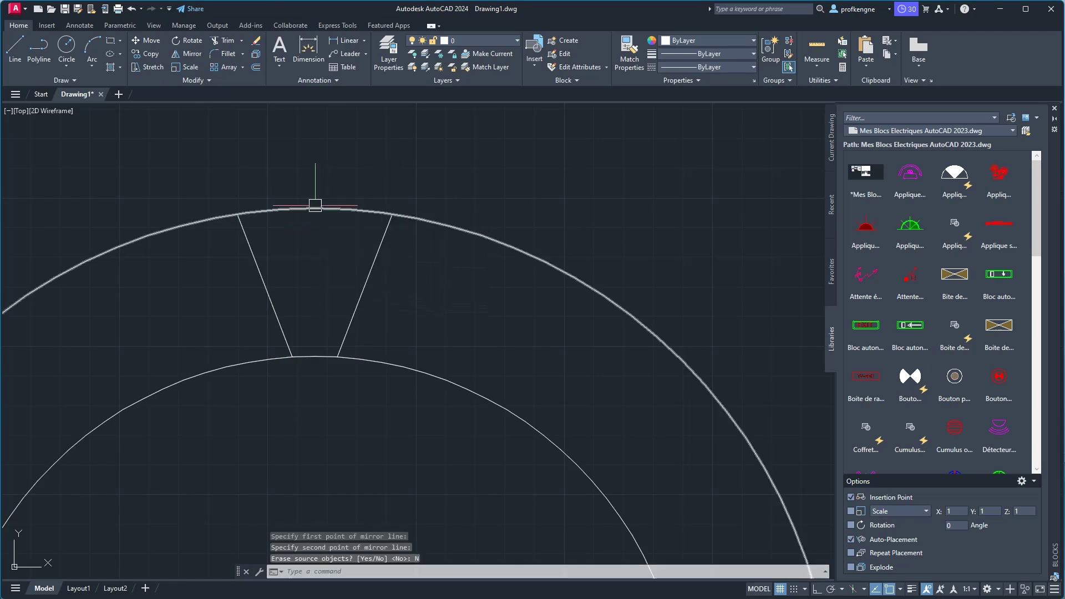
scroll(356, 223, down, 5)
middle_drag(362, 227, 468, 204)
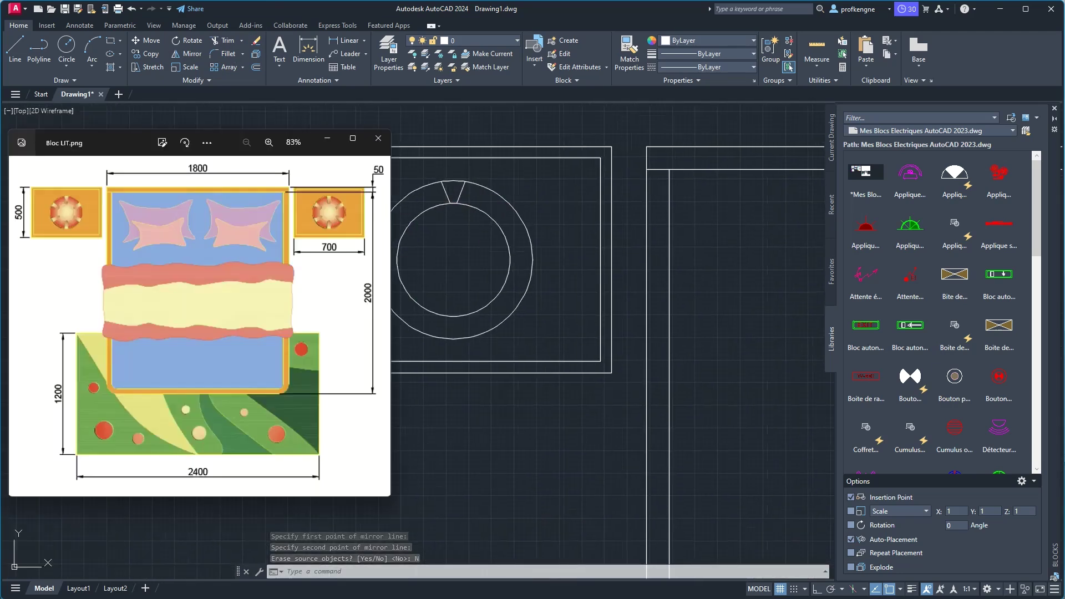
Check the reference image, then window-select both notch lines.
click(156, 234)
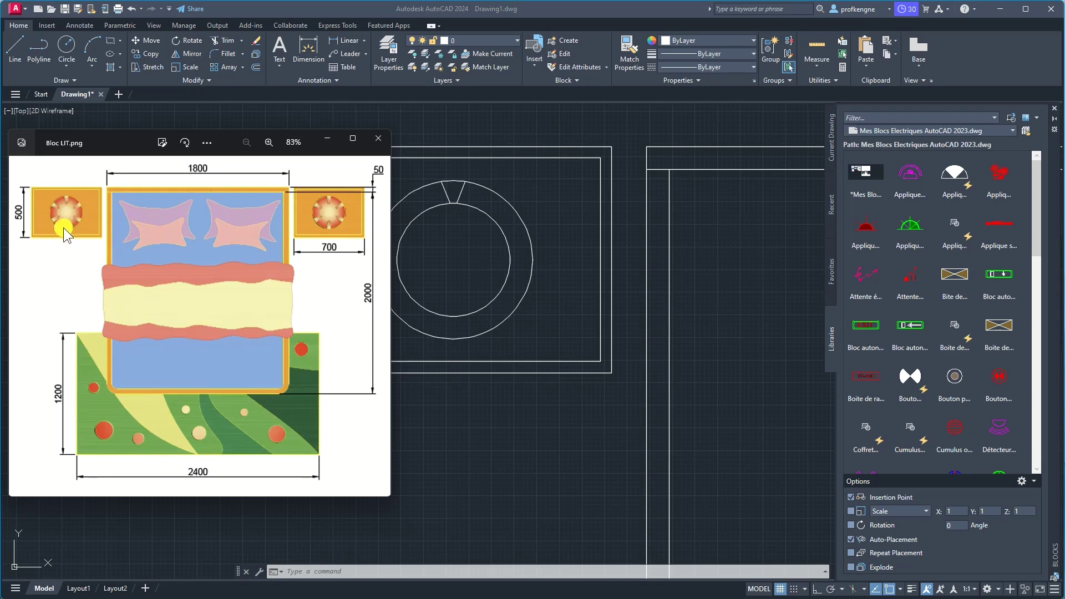
click(328, 138)
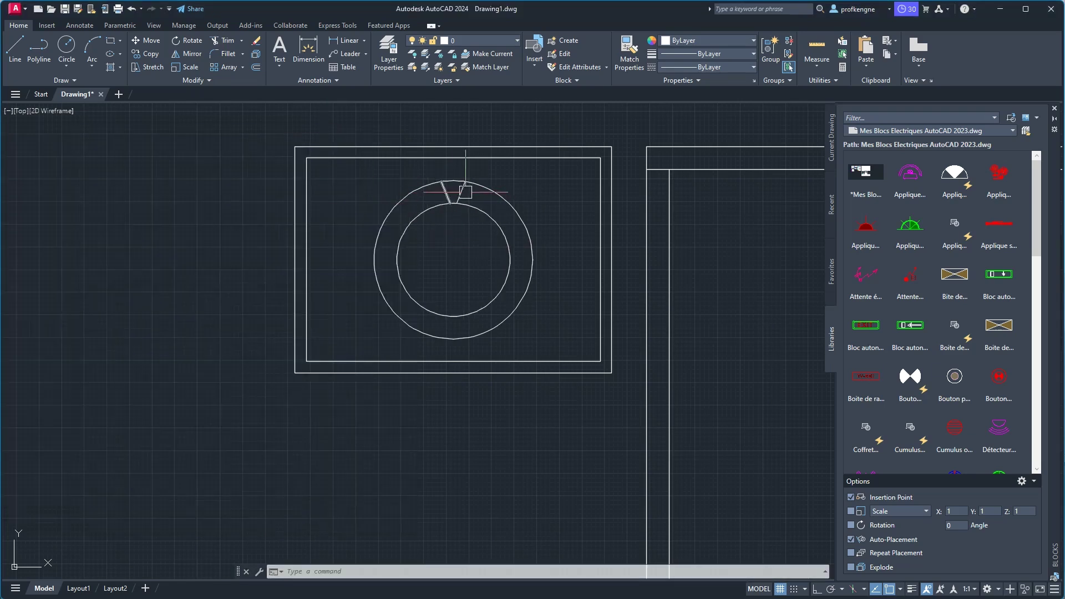
scroll(456, 192, up, 4)
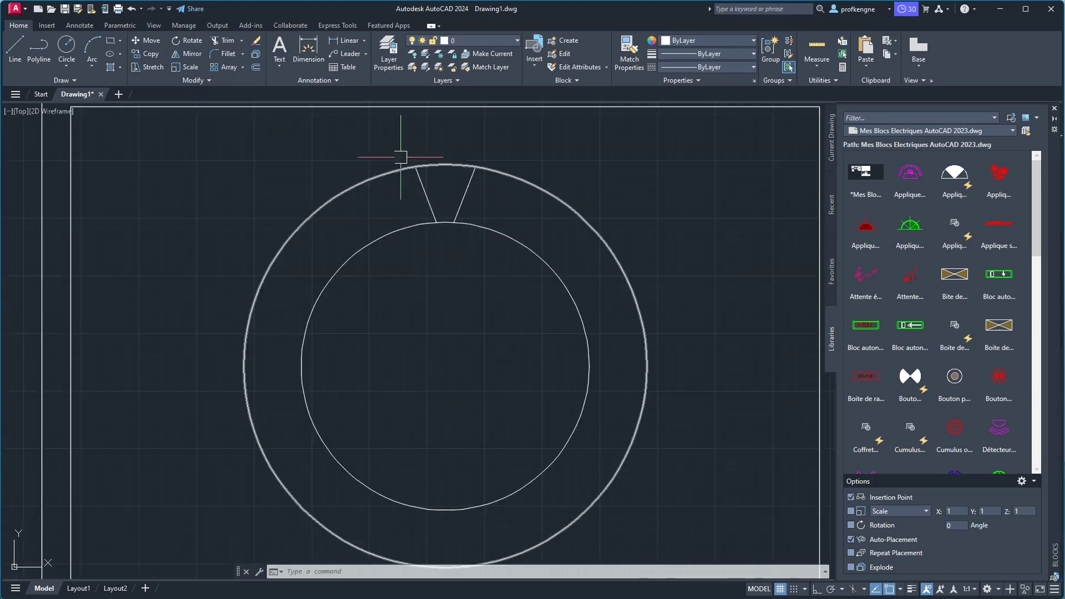
click(387, 138)
click(495, 239)
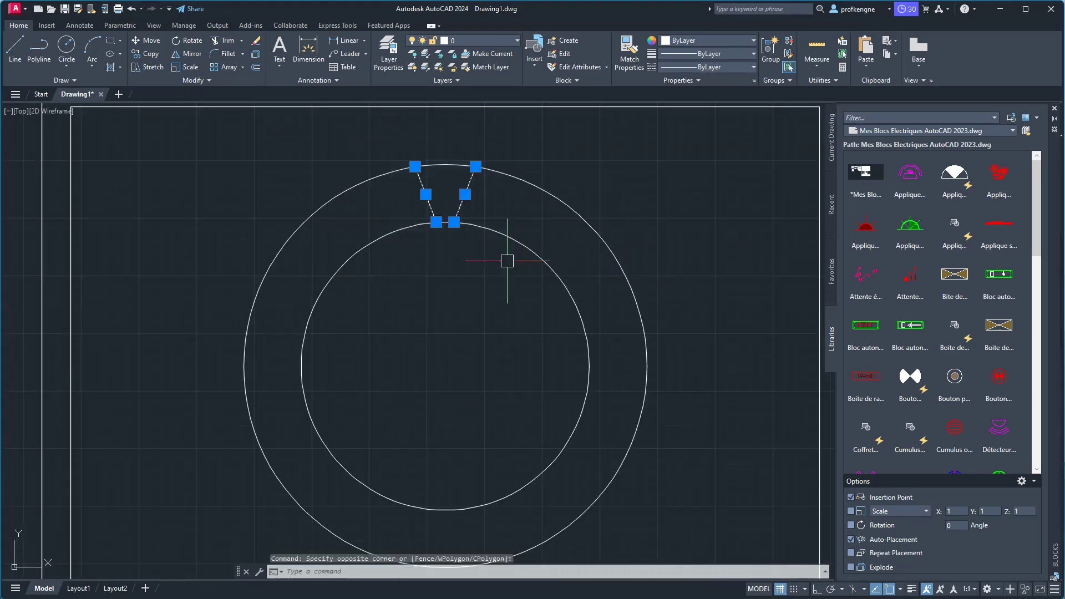
Polar-array the notch lines around the lamp circles' centre and close the array.
click(242, 67)
click(238, 132)
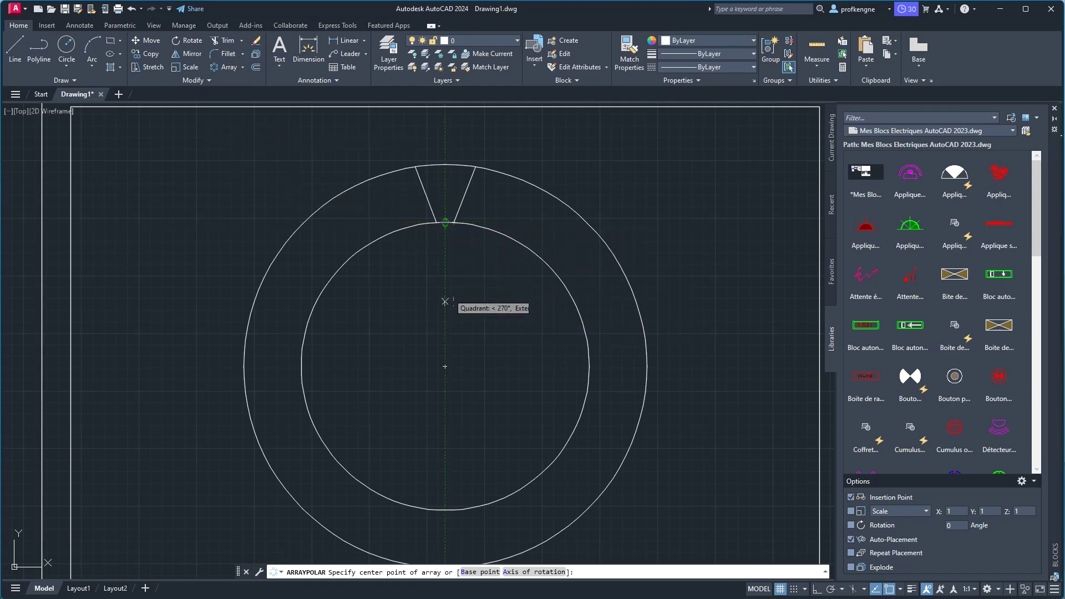
click(445, 367)
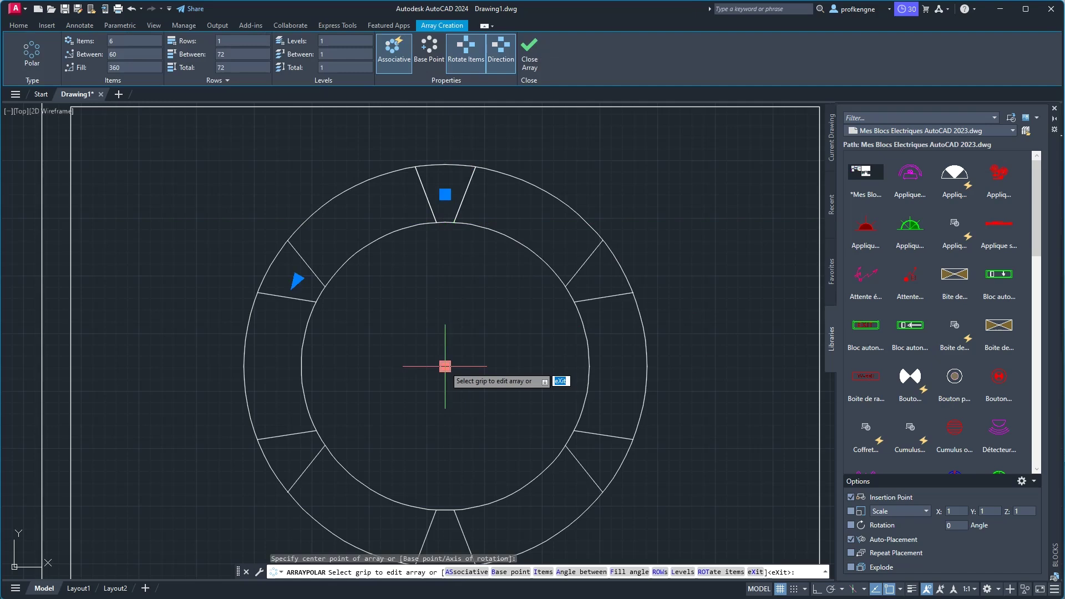
click(116, 42)
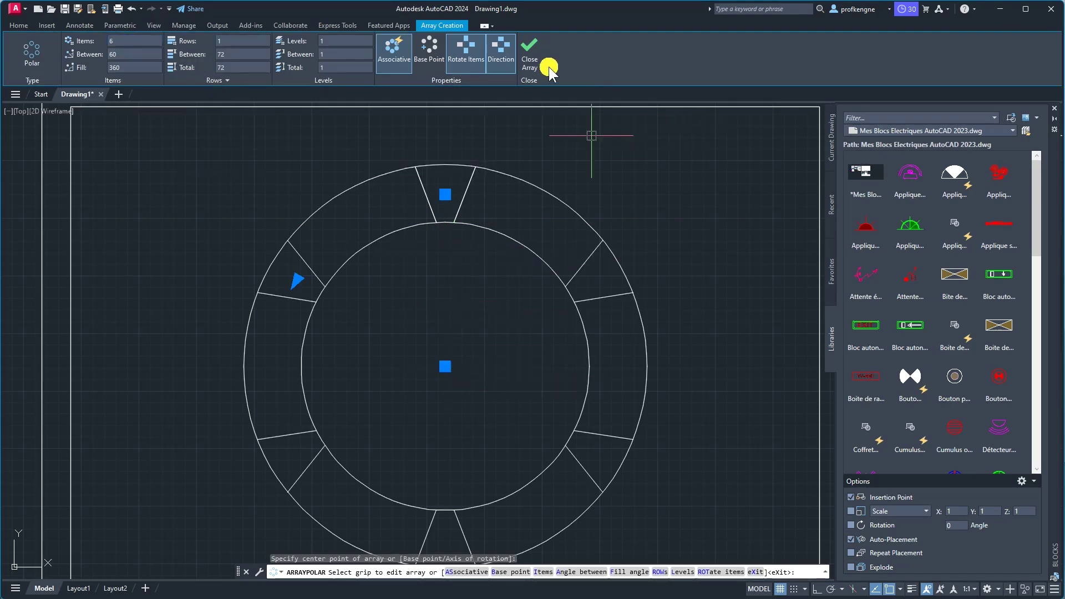
click(529, 50)
scroll(503, 267, down, 1)
scroll(505, 268, down, 3)
scroll(505, 267, up, 2)
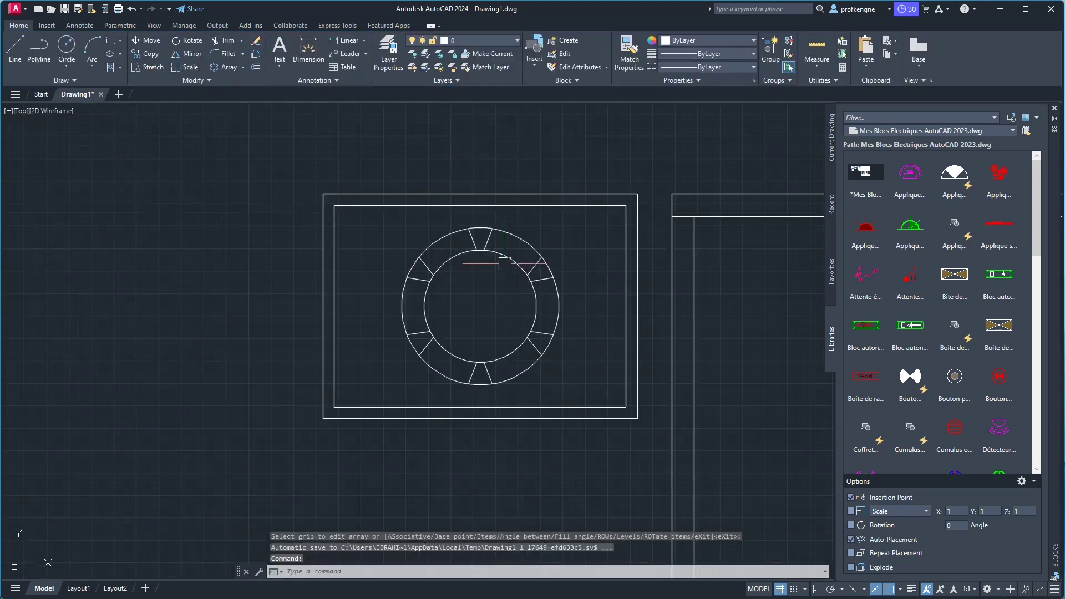
click(488, 590)
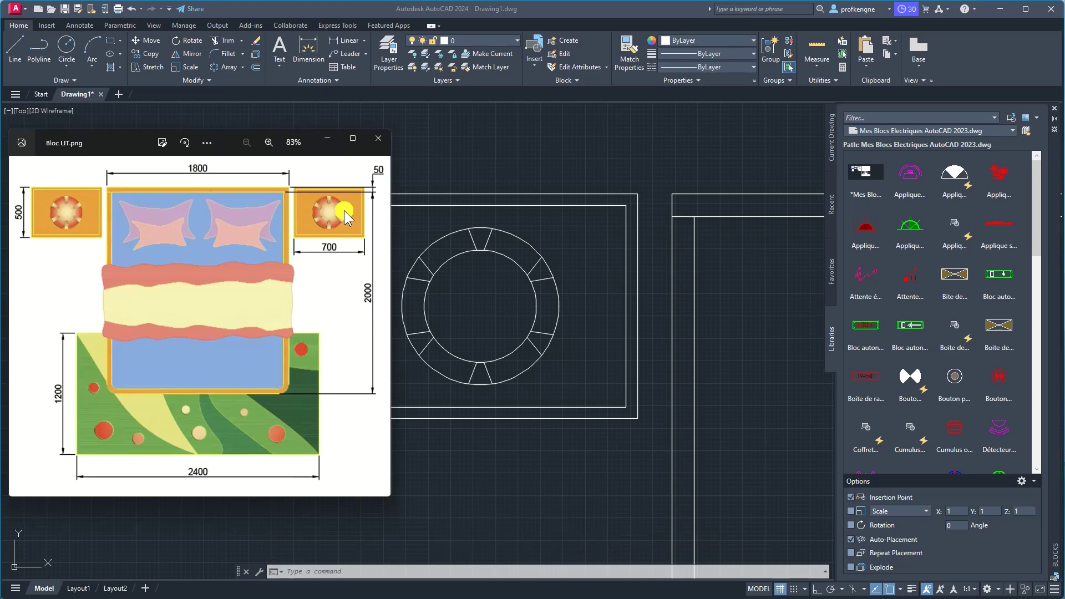
Window-select the whole bedside table with its lamp and bring the bed into view.
click(555, 298)
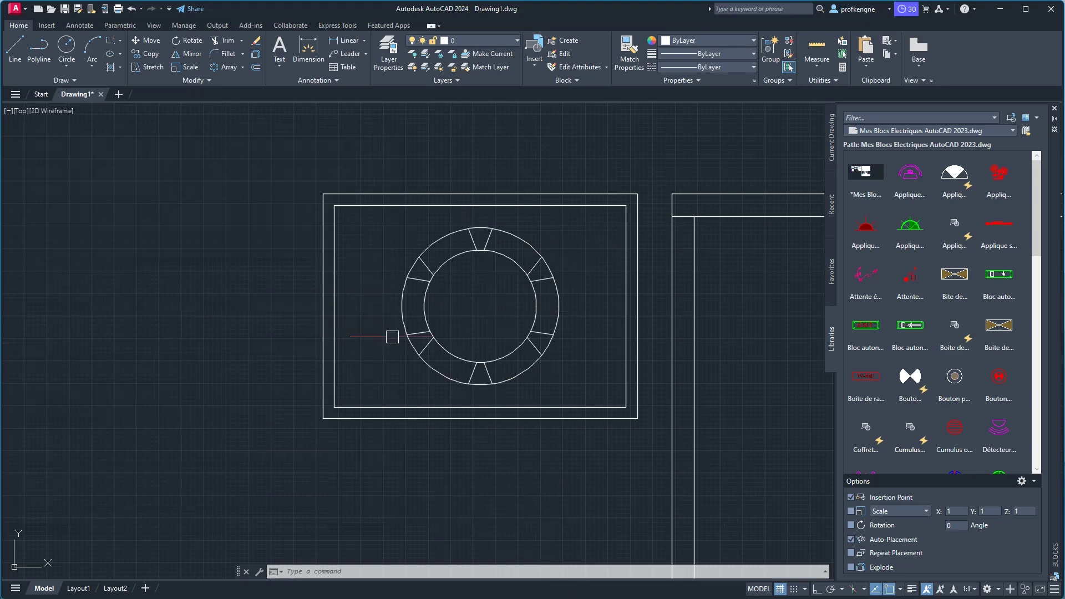
scroll(387, 337, down, 2)
click(313, 205)
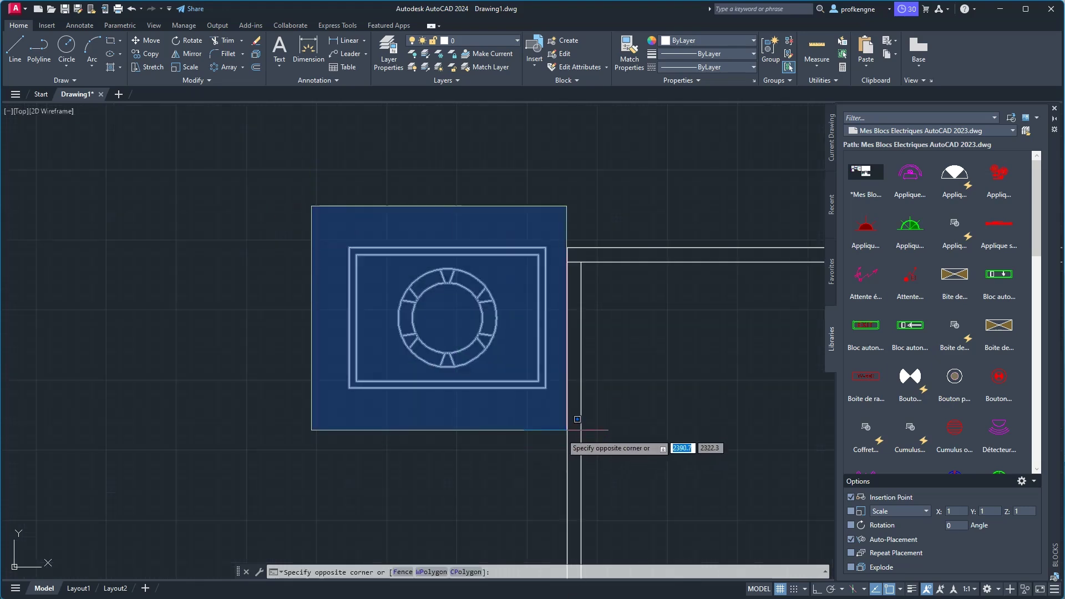
click(556, 434)
middle_drag(555, 433, 307, 373)
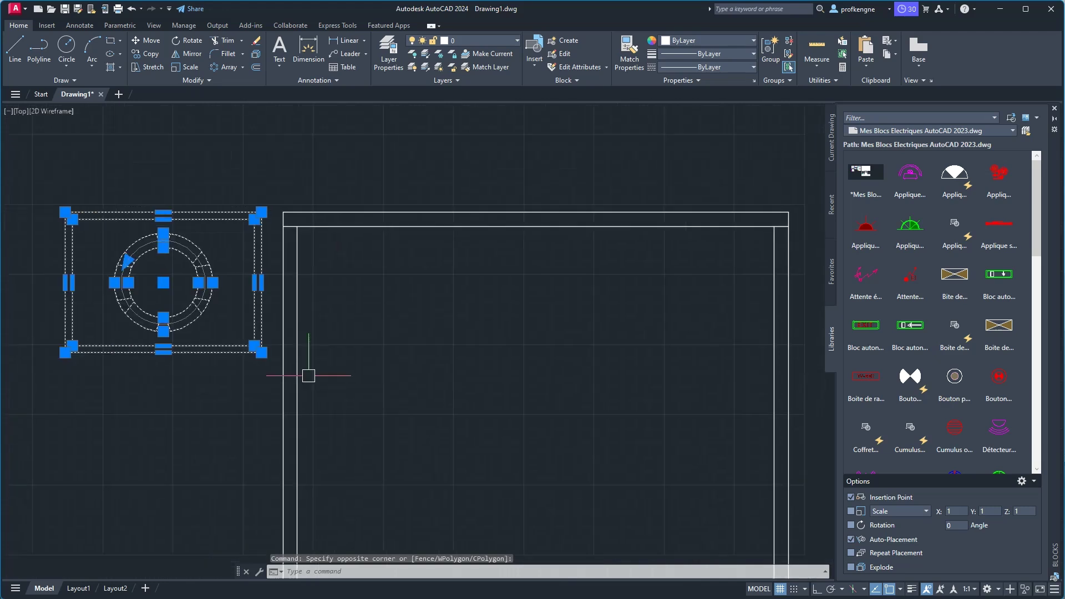
scroll(359, 373, down, 1)
middle_drag(392, 391, 352, 282)
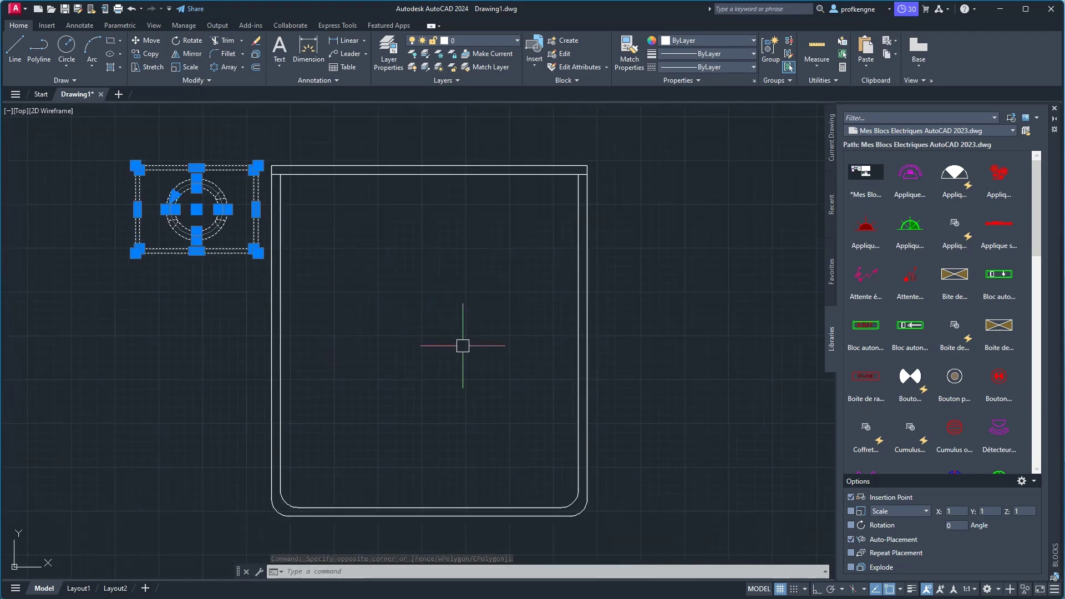
Mirror the table across the bed's top-to-bottom midpoint line, keeping the original.
click(191, 53)
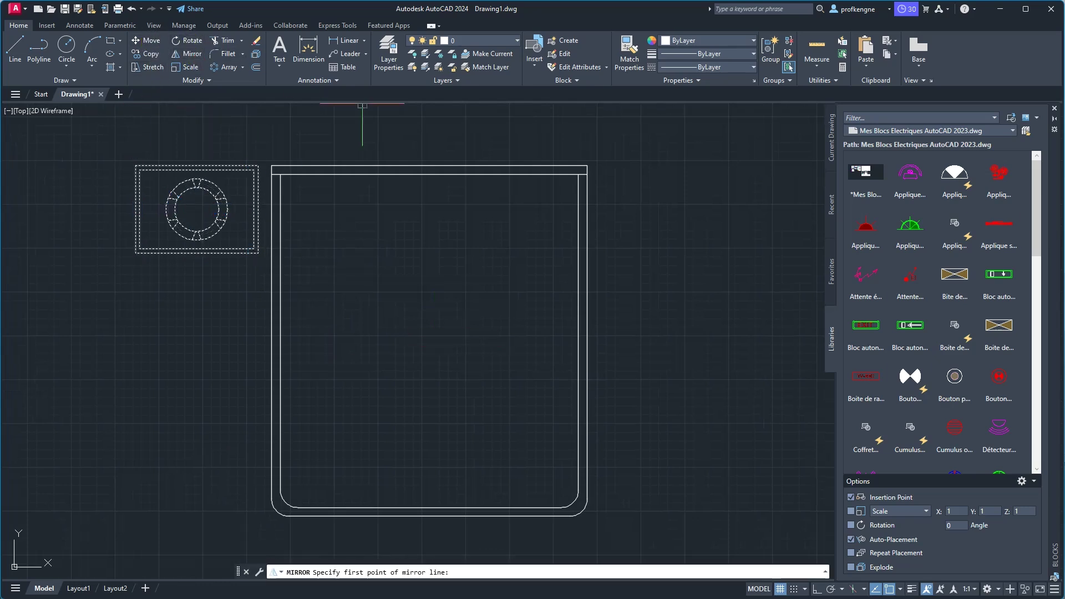
click(428, 165)
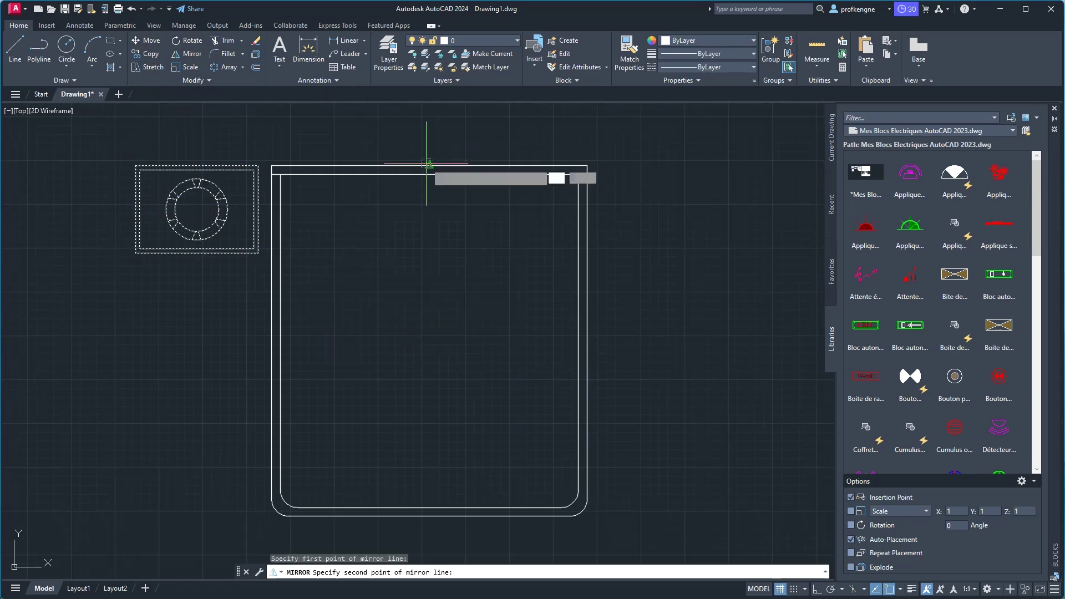
click(429, 508)
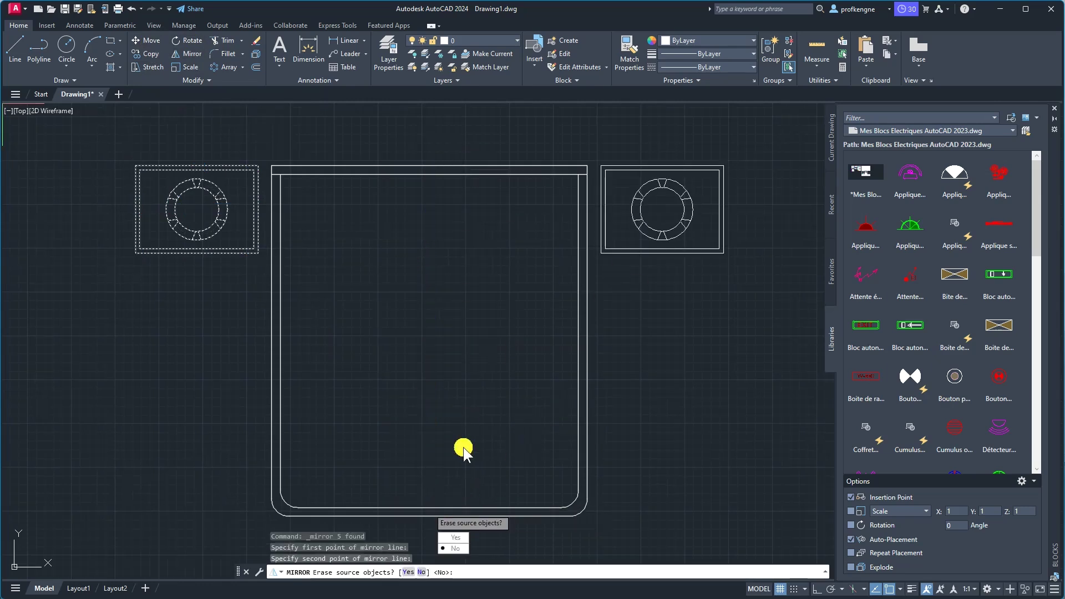
click(451, 548)
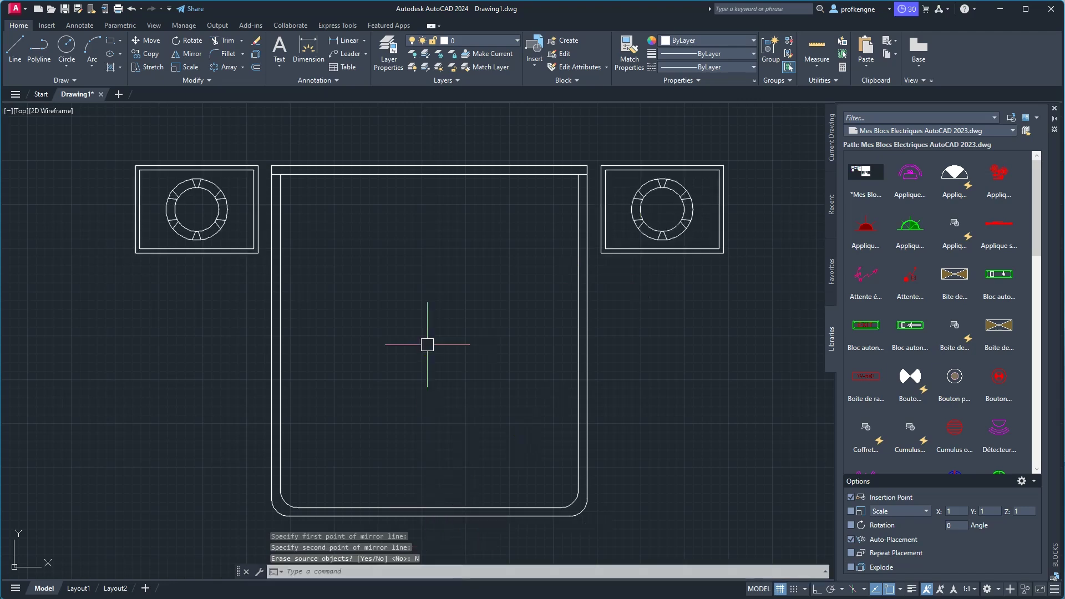
middle_drag(428, 345, 511, 334)
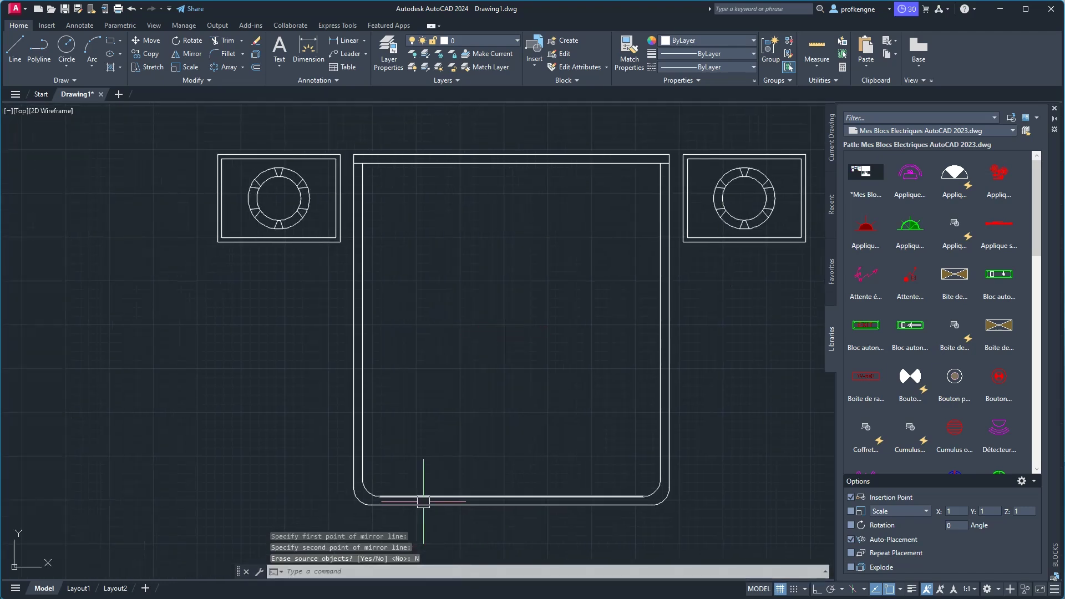
key(alt+Tab)
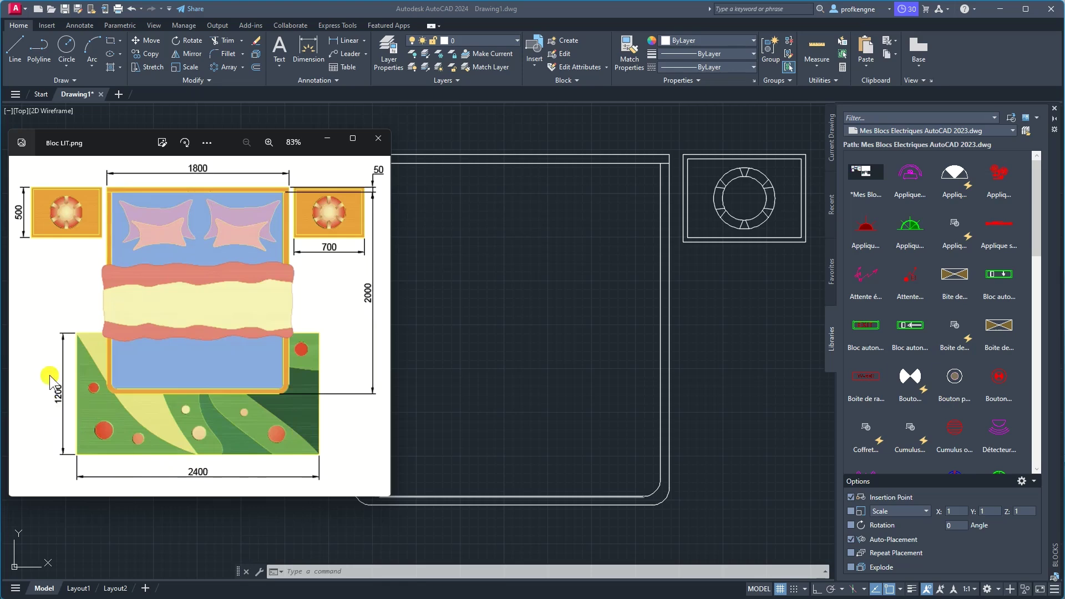
Draw a 2400 × 1200 rug rectangle to the right of the bed and tables.
click(503, 371)
middle_drag(490, 368, 235, 303)
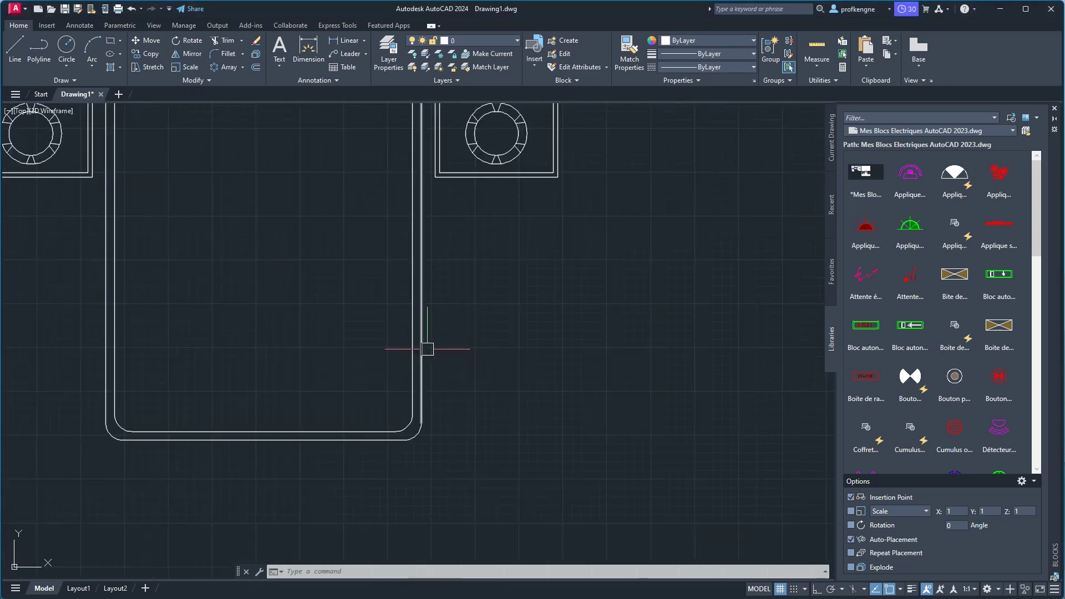
scroll(427, 349, down, 4)
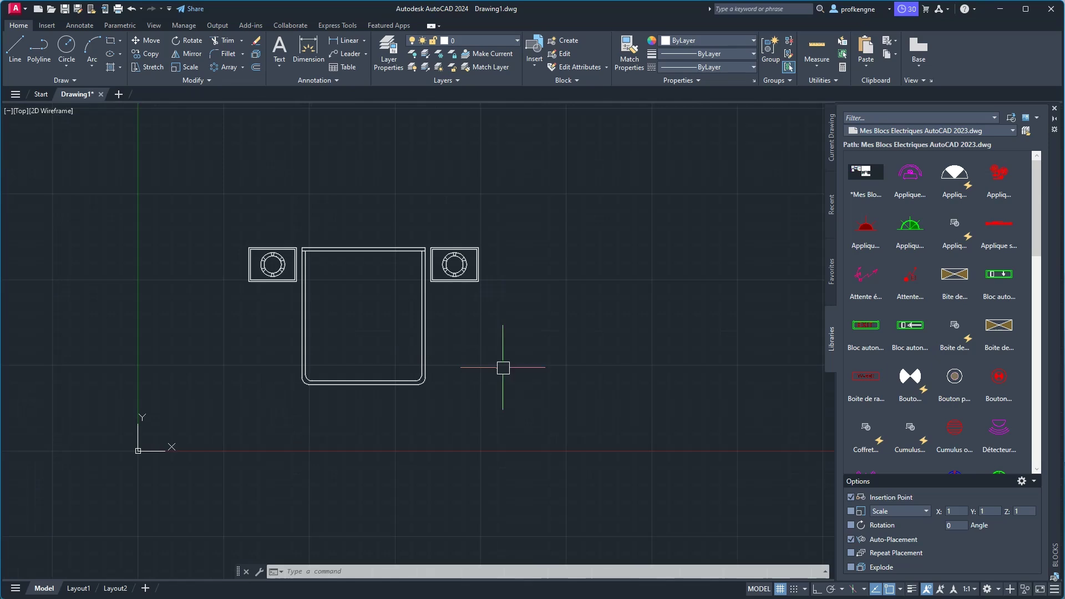
click(109, 44)
scroll(447, 332, up, 1)
scroll(427, 336, up, 4)
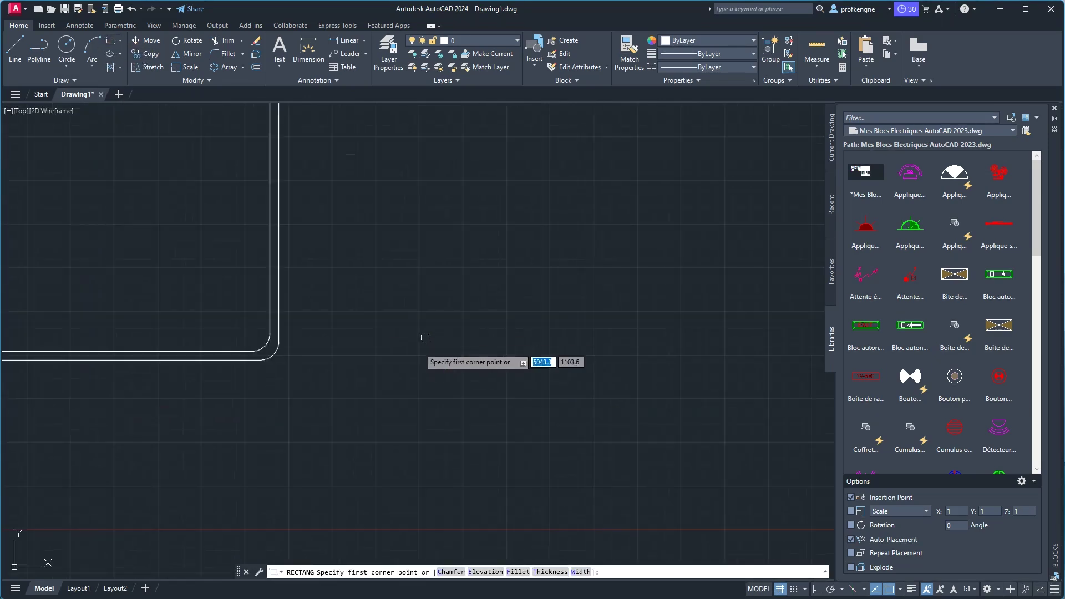
click(396, 374)
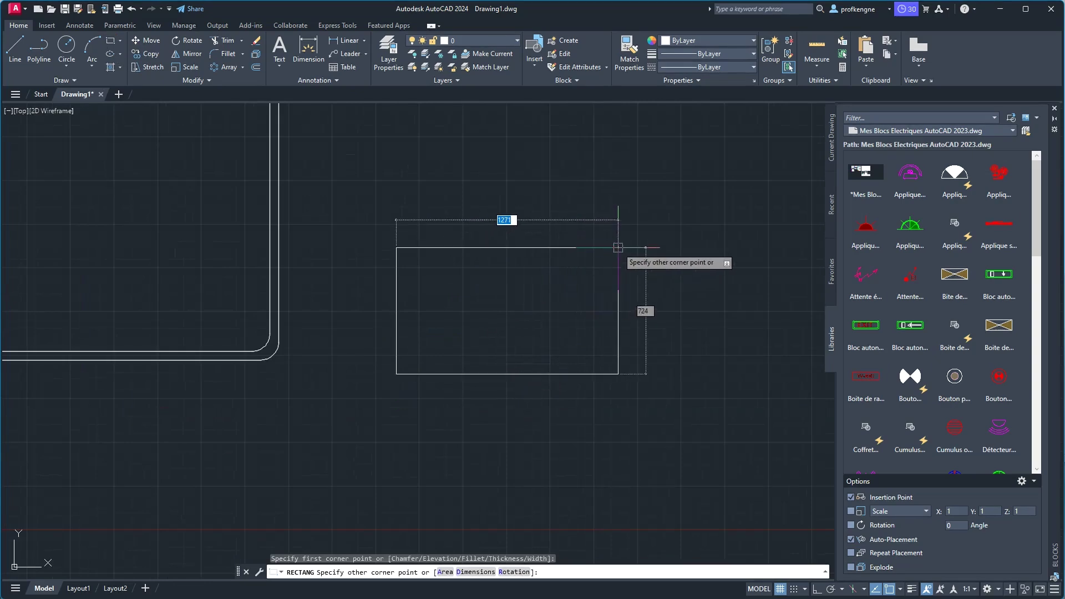
text(400)
key(Tab)
text(1200)
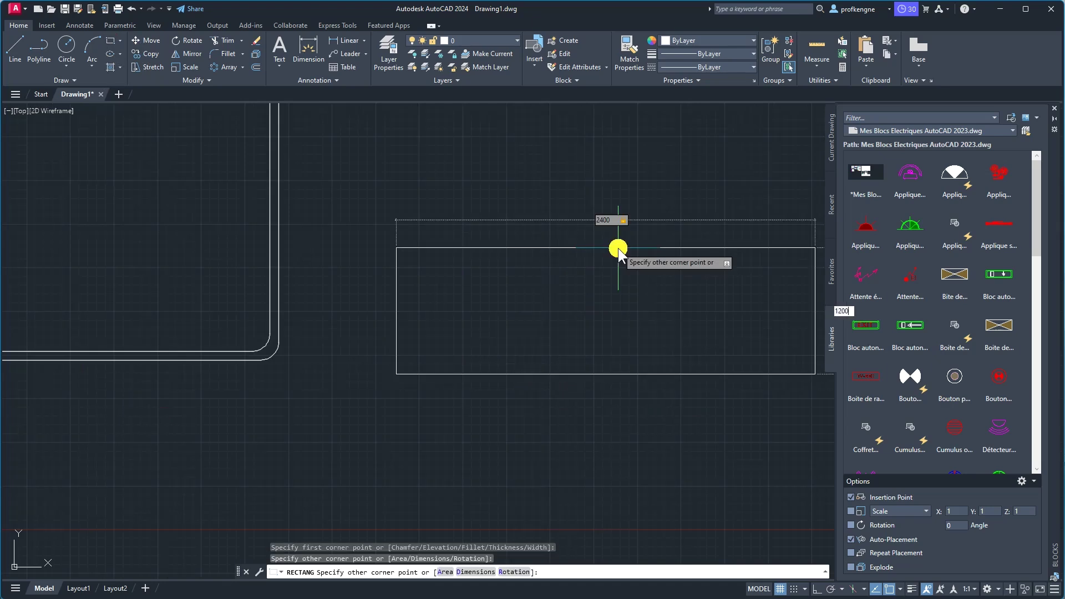
key(Return)
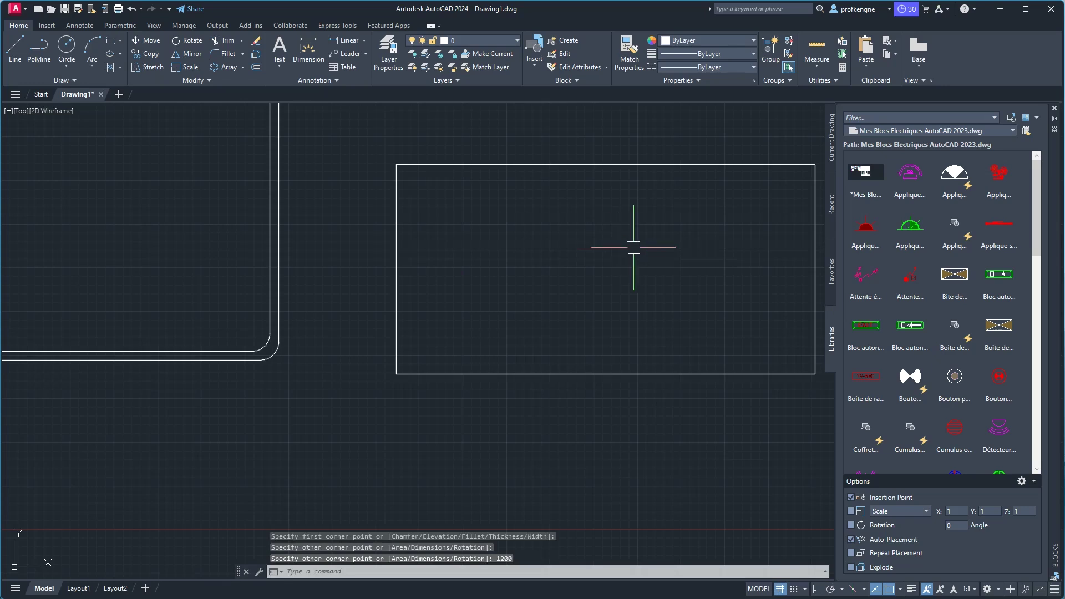
scroll(612, 250, down, 4)
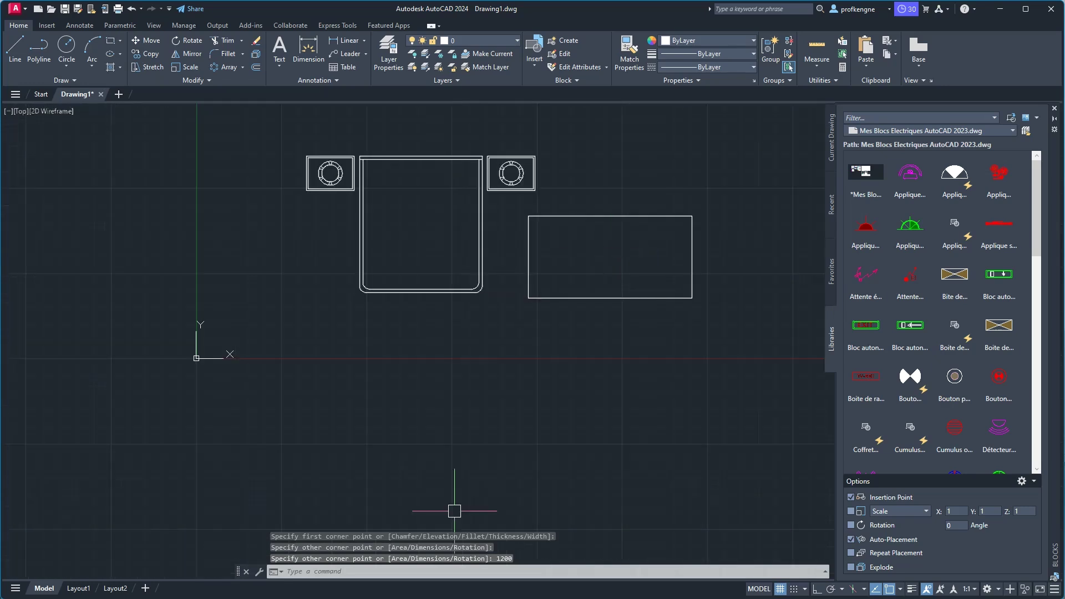
key(alt+Tab)
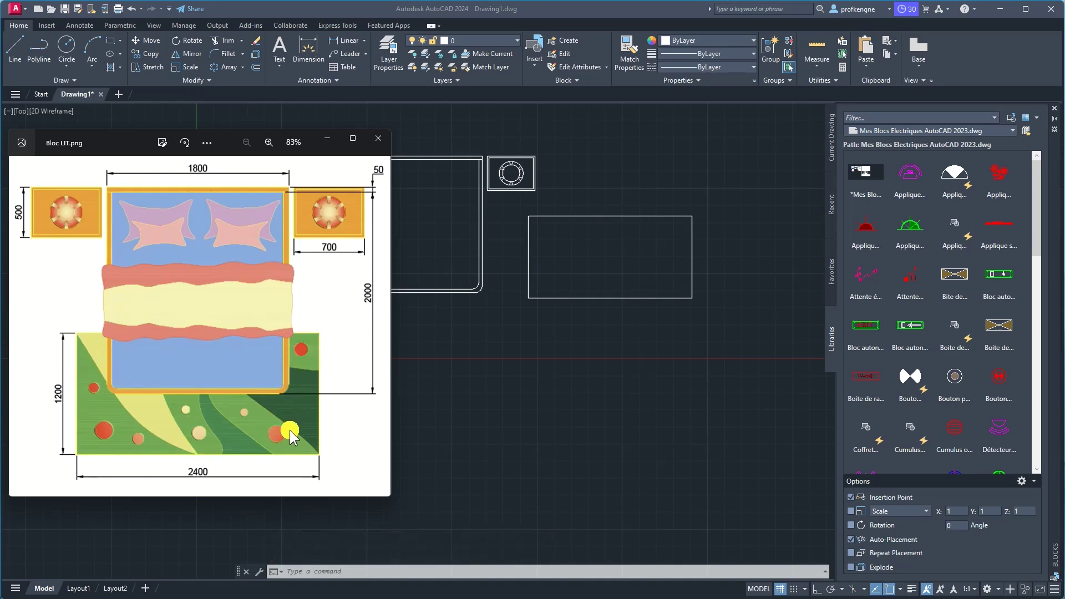
click(609, 214)
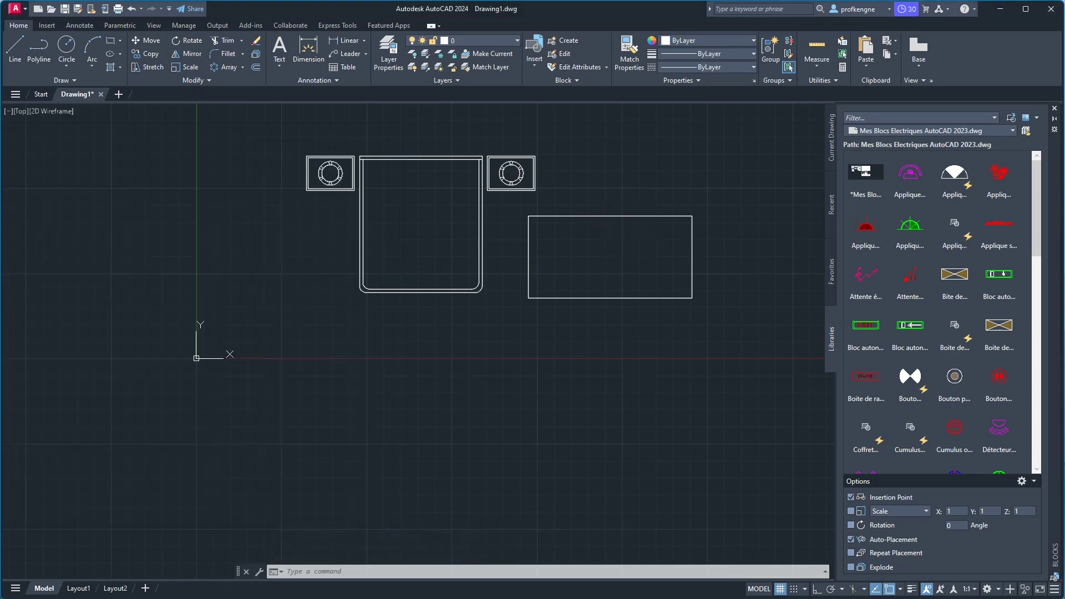
Move the rug rectangle from its top edge to a spot under the bed frame.
click(610, 216)
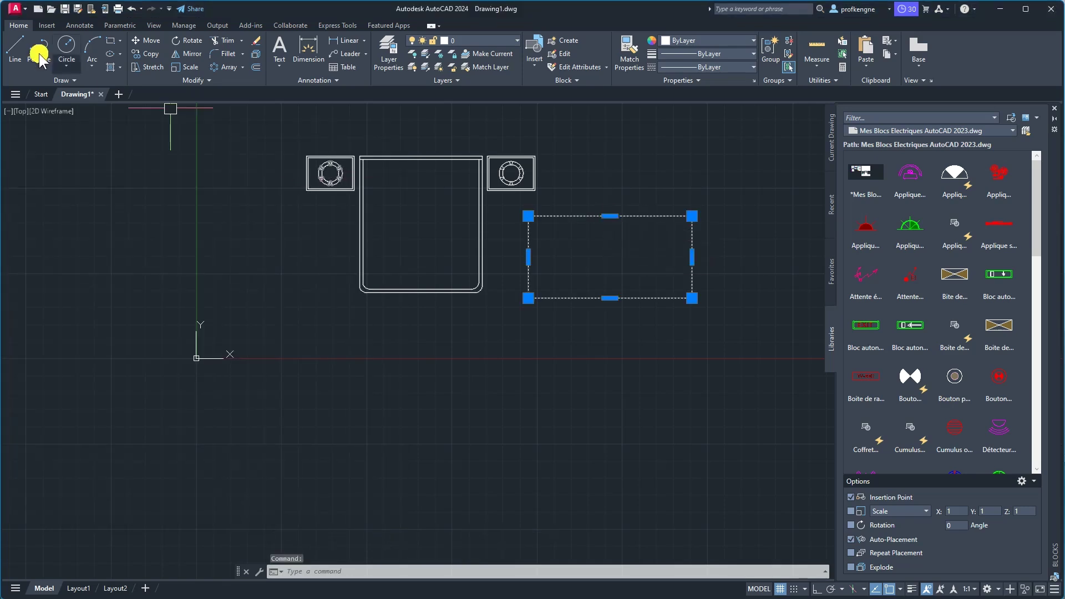
click(147, 43)
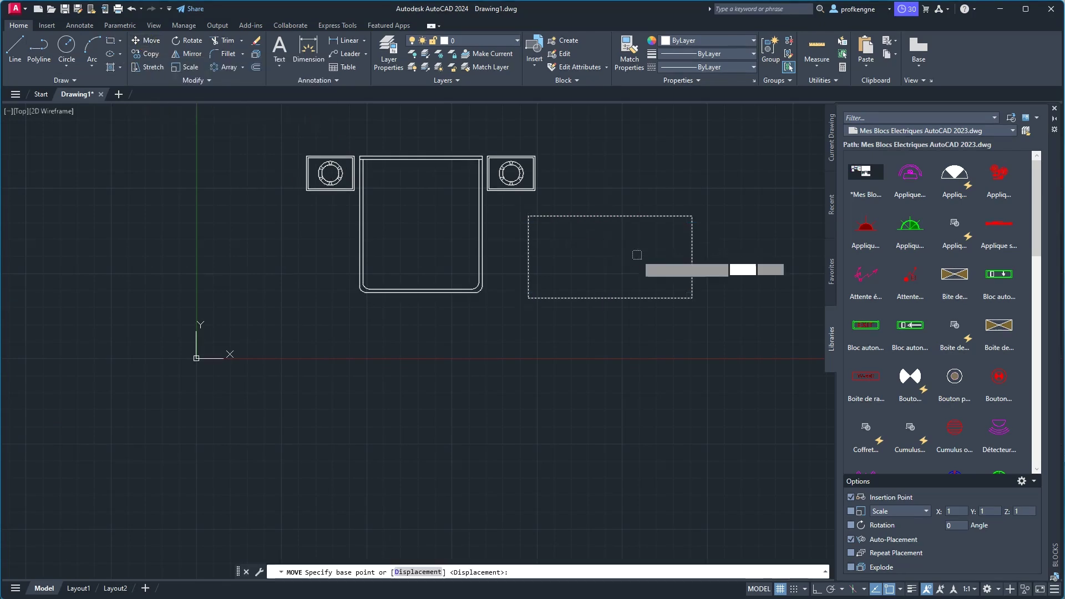
click(609, 216)
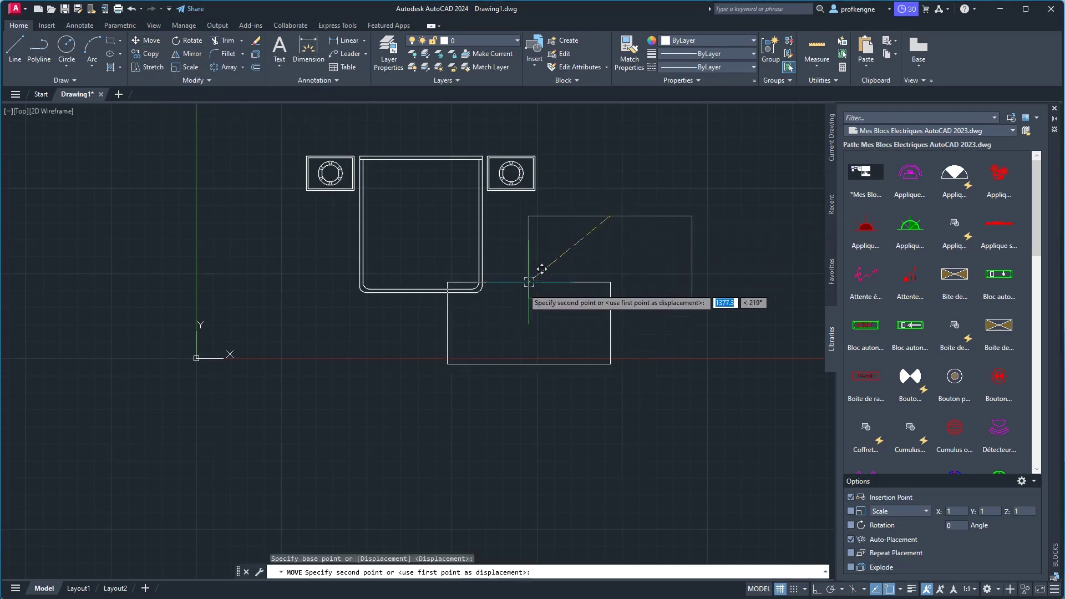
scroll(422, 286, up, 3)
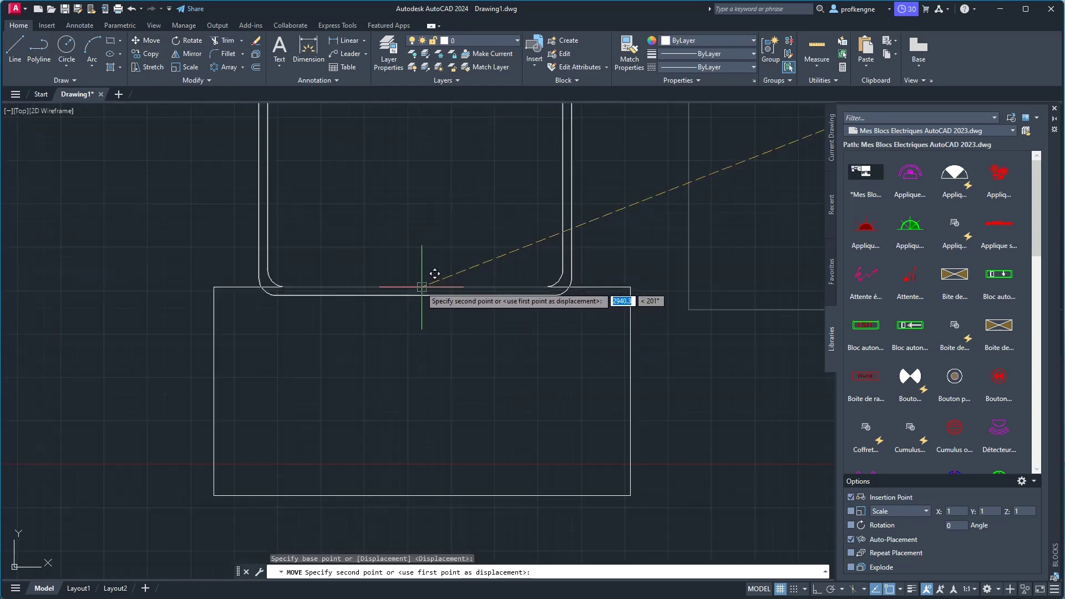
click(417, 286)
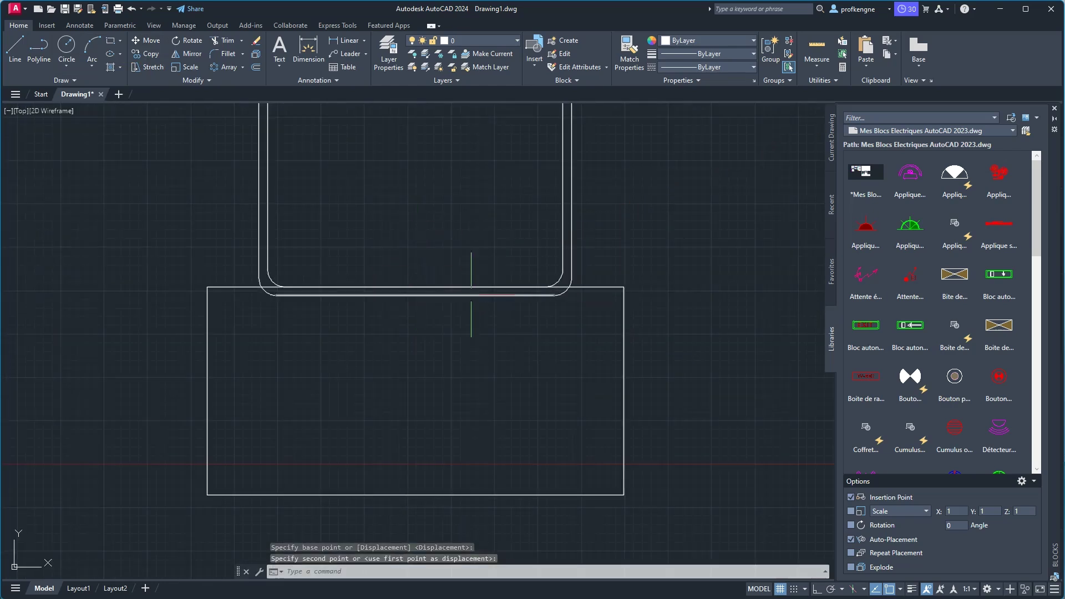
Move the rug again from its top-edge midpoint so it sits centred under the bed.
click(611, 288)
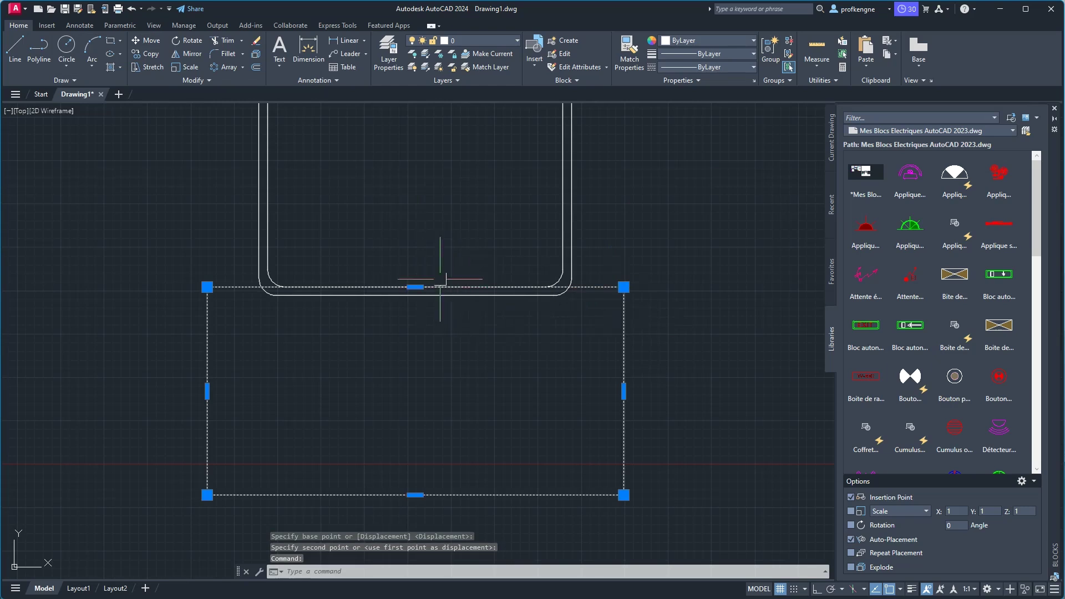
click(142, 40)
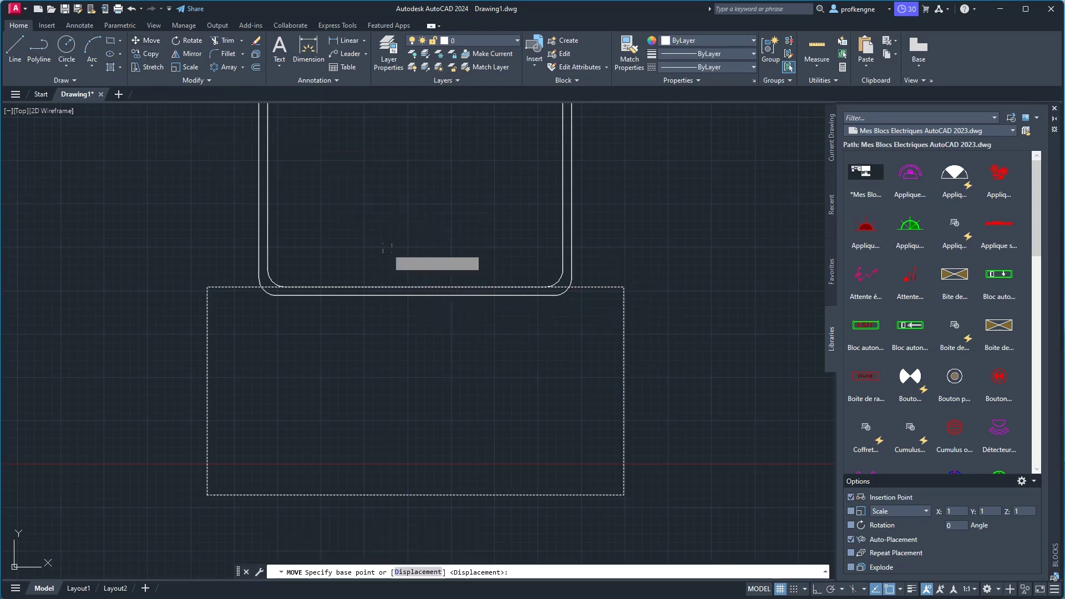
click(415, 286)
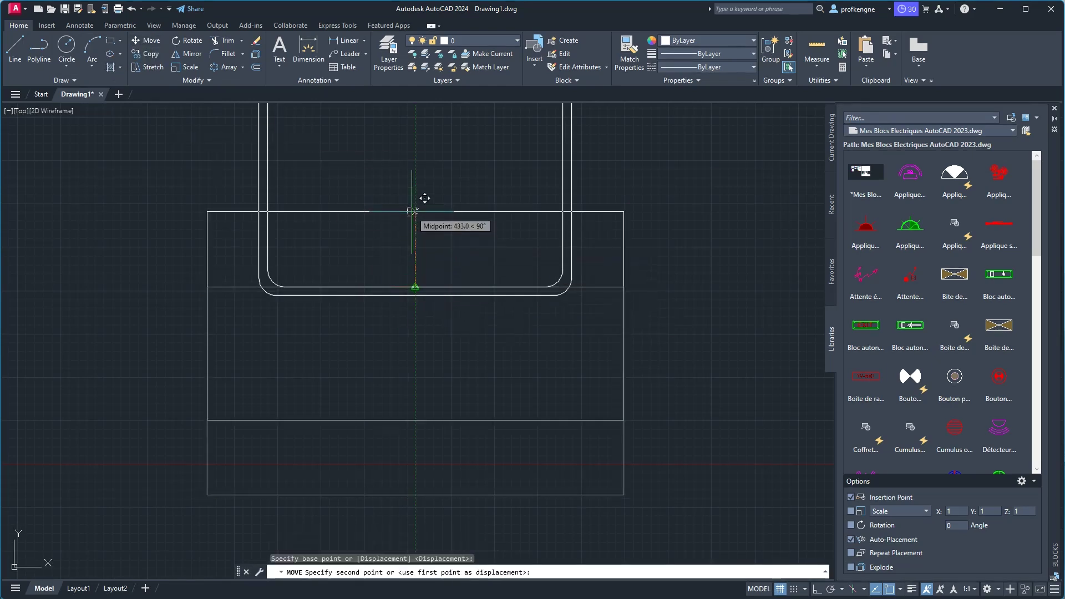
scroll(412, 203, down, 4)
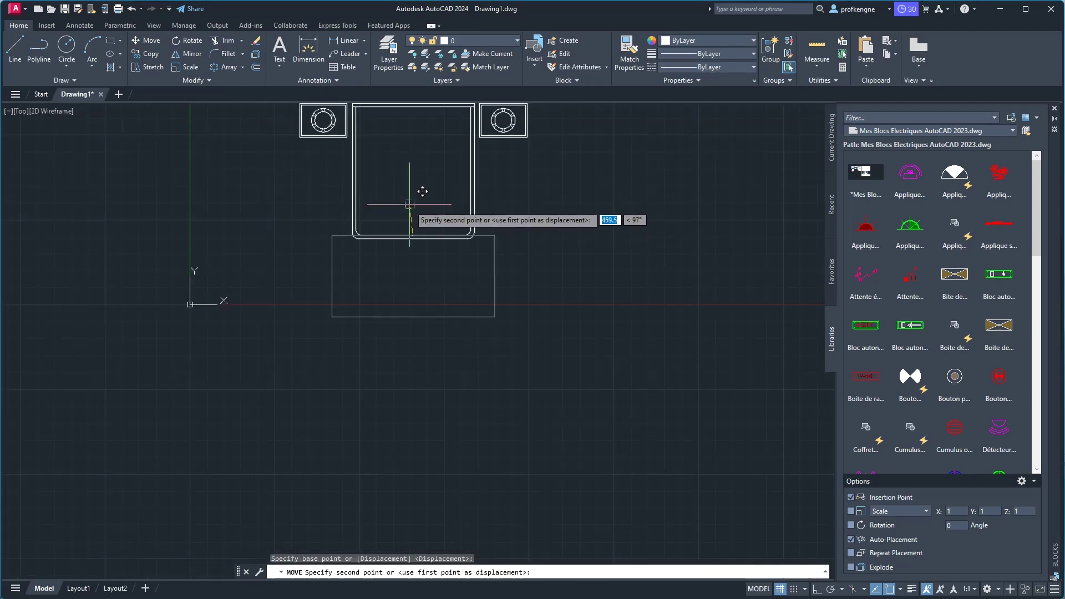
click(410, 205)
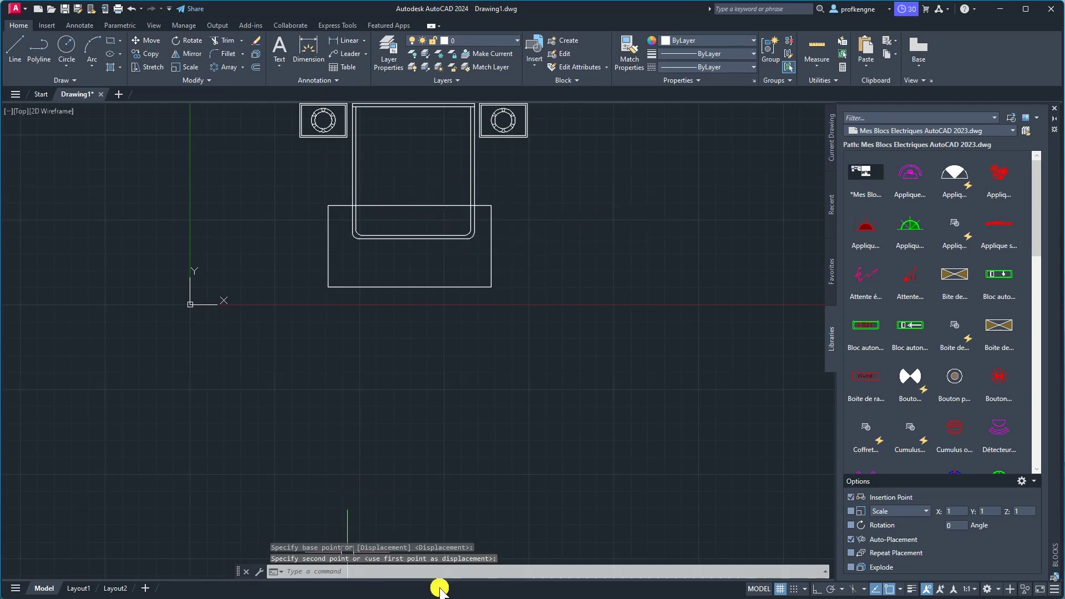
Compare with the Bloc LIT.png reference, then shift the rug up to overlap the bed.
key(alt+Tab)
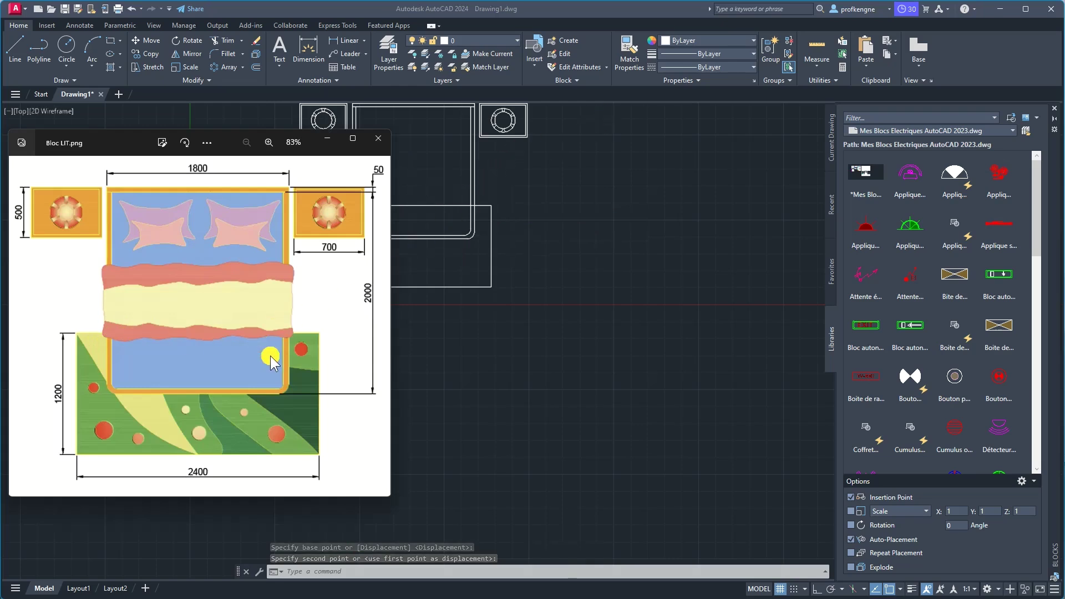
click(533, 202)
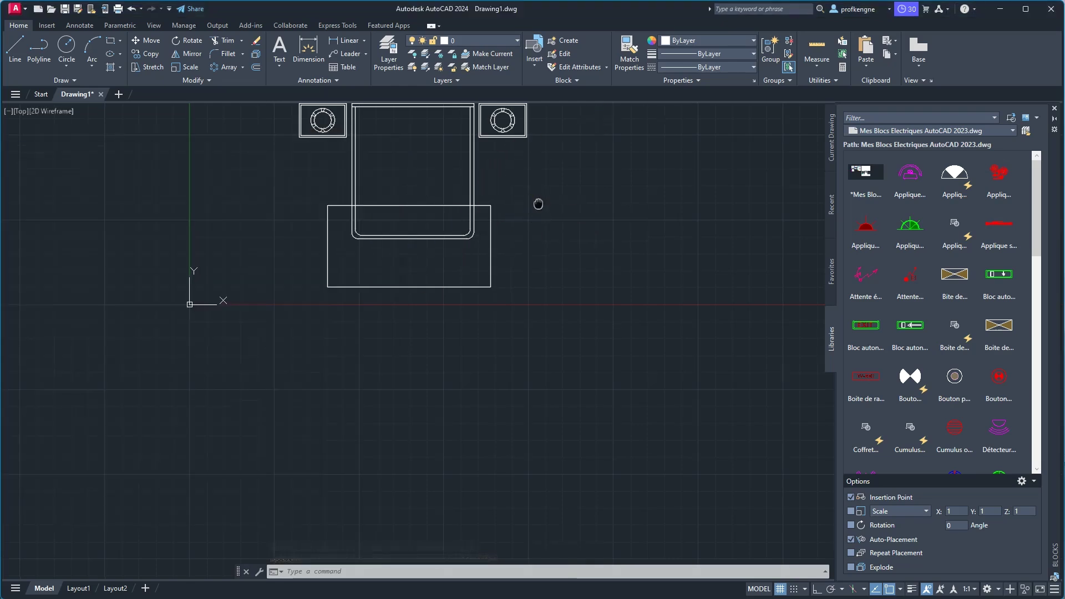
middle_drag(537, 202, 699, 266)
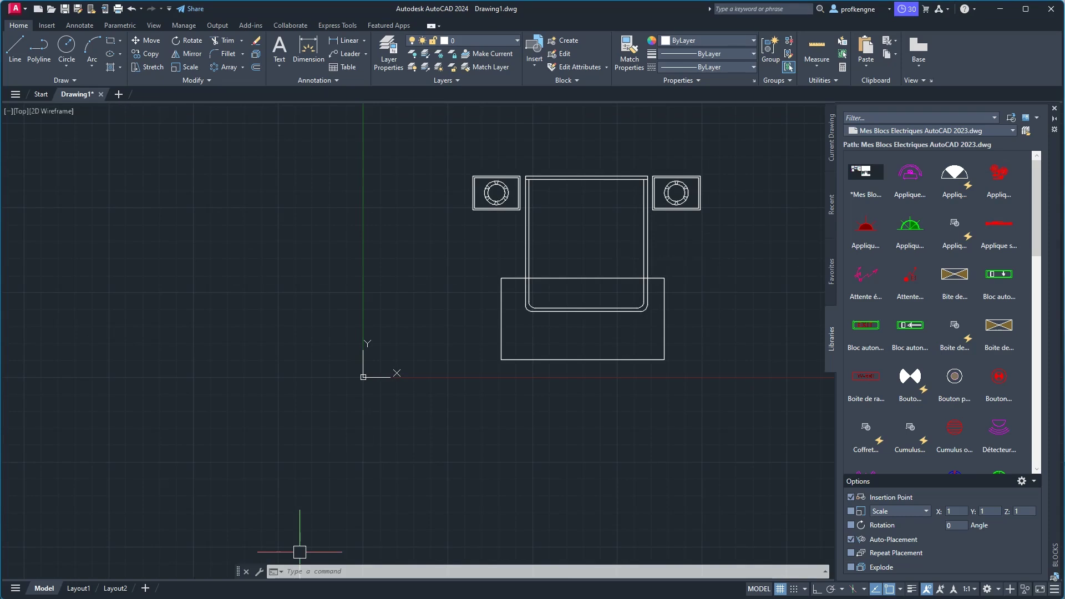
key(alt+Tab)
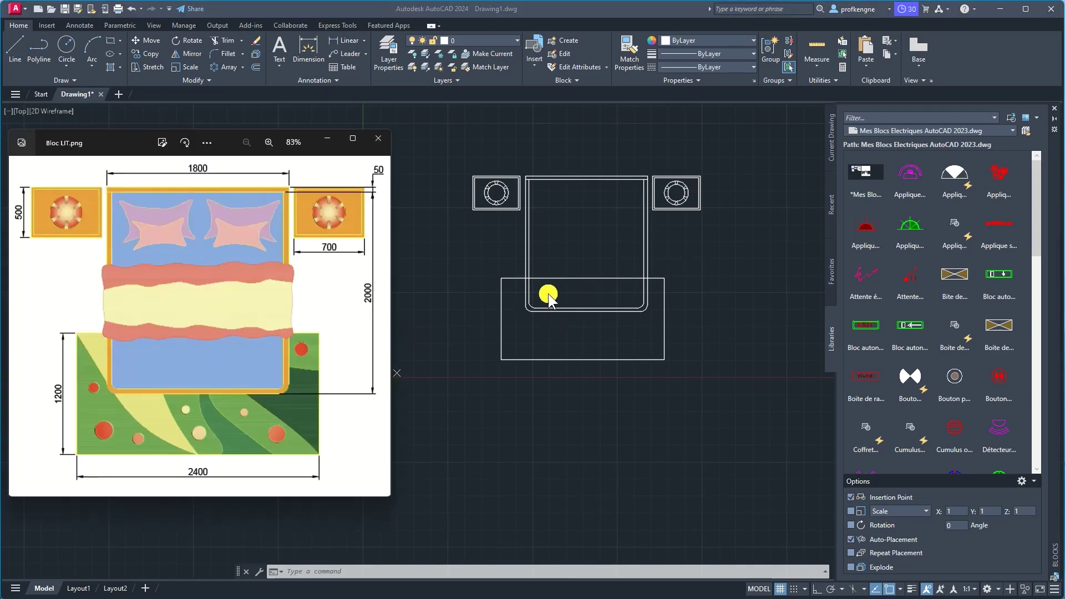
click(587, 283)
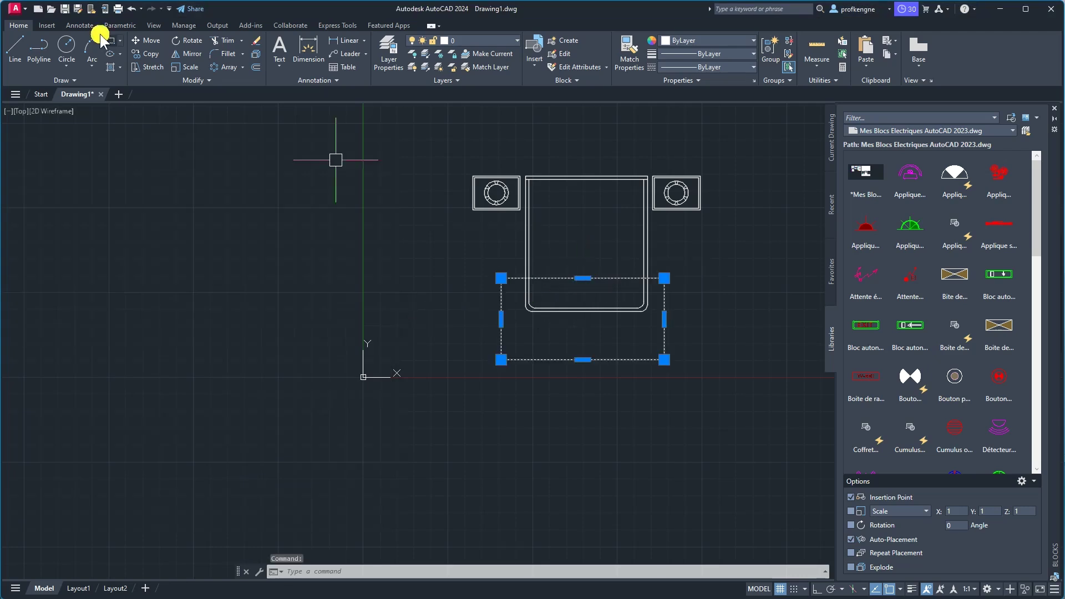
click(154, 43)
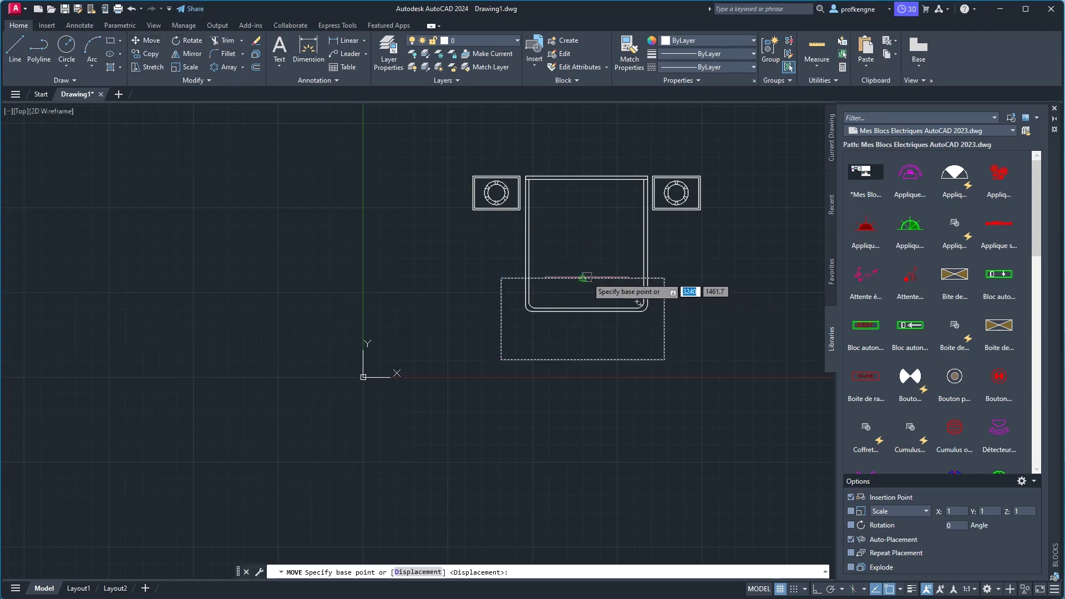
click(595, 264)
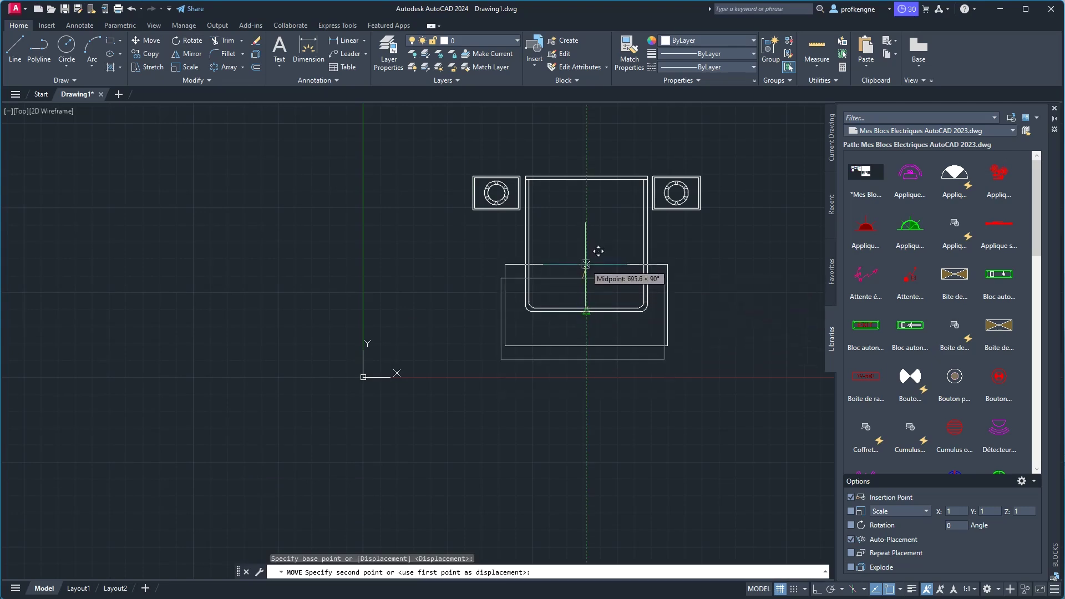
click(585, 264)
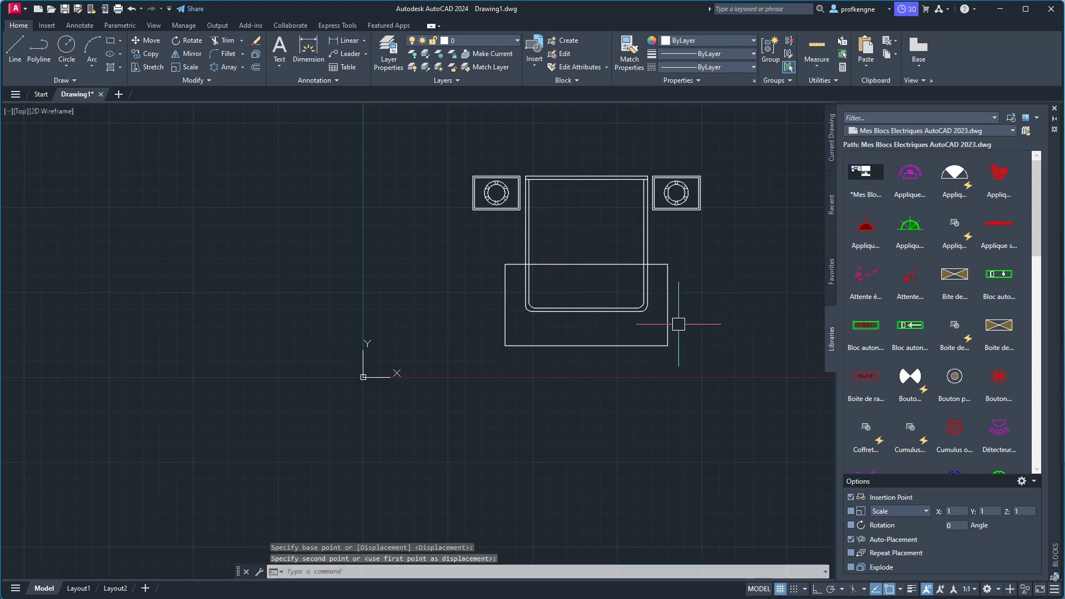
Move the rug with M to its final position across the bed's lower end, then recheck the reference.
key(alt+Tab)
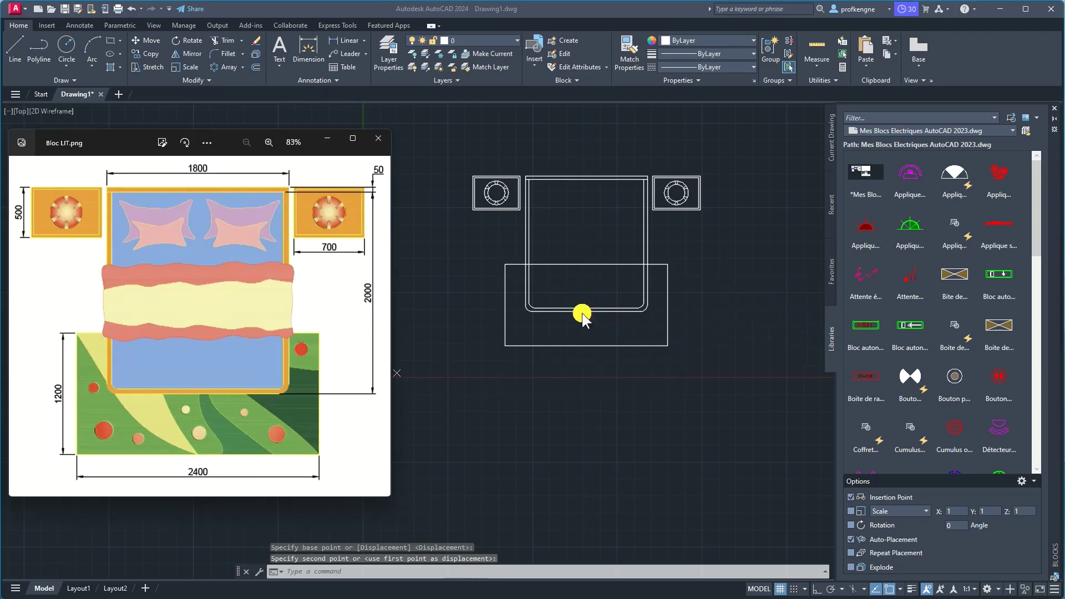
click(582, 264)
click(586, 265)
click(583, 265)
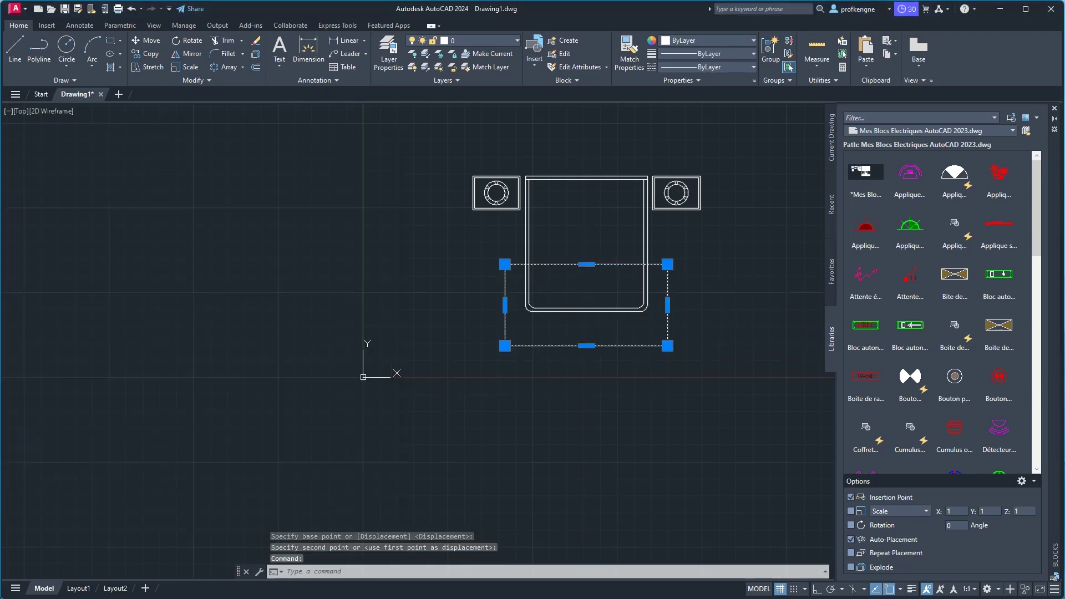
click(145, 53)
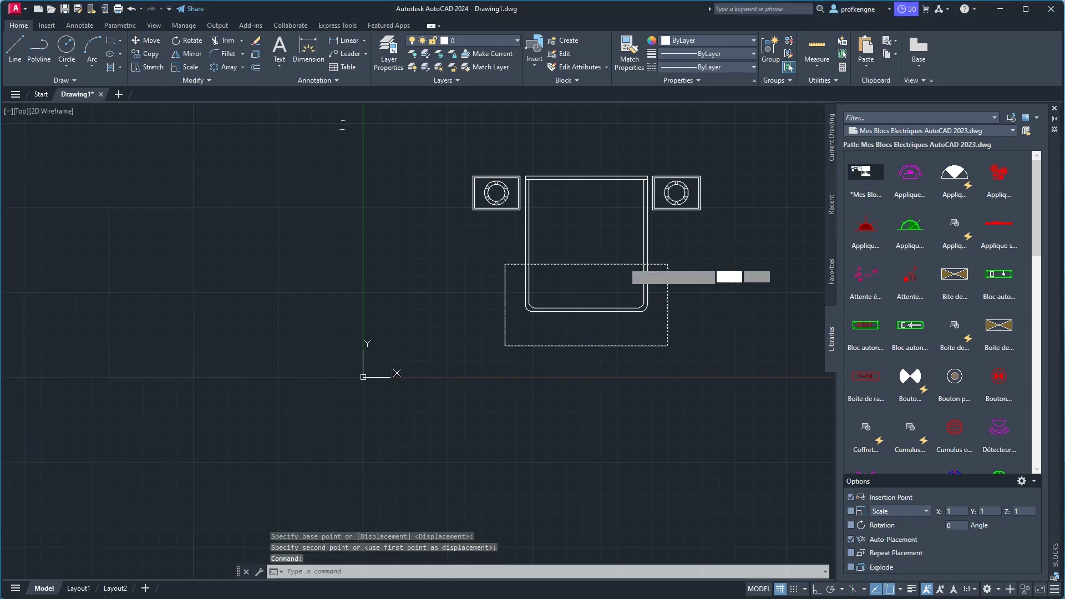
text(m)
key(Return)
click(586, 264)
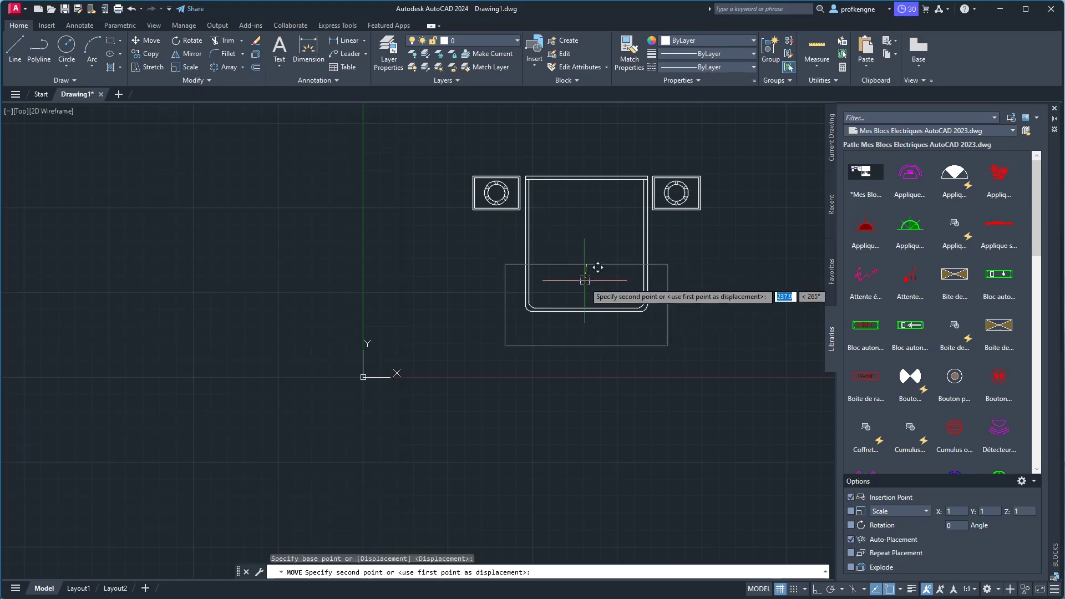
click(584, 280)
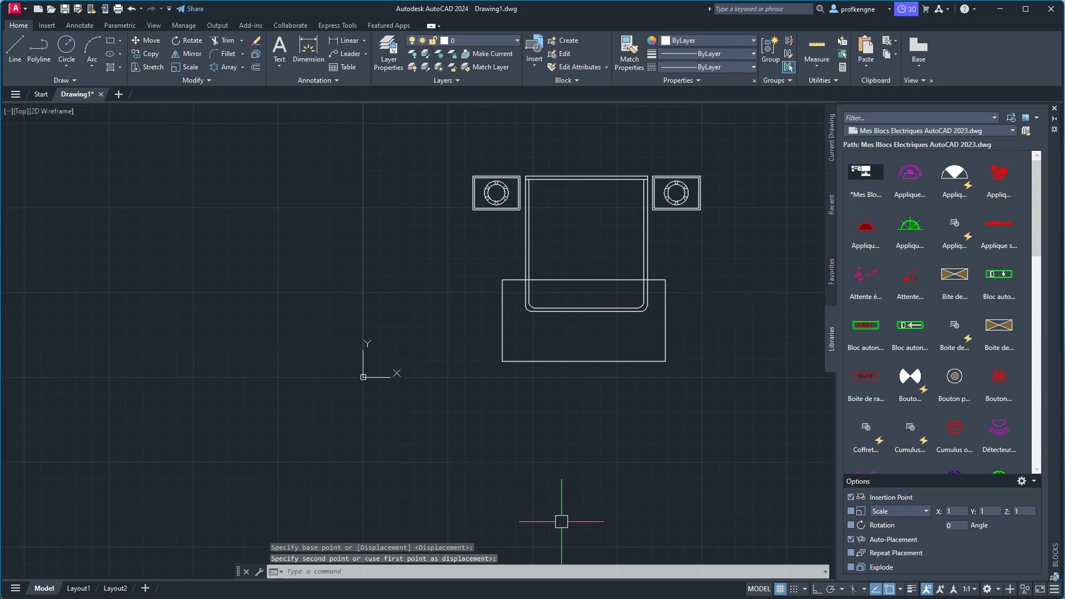
key(alt+Tab)
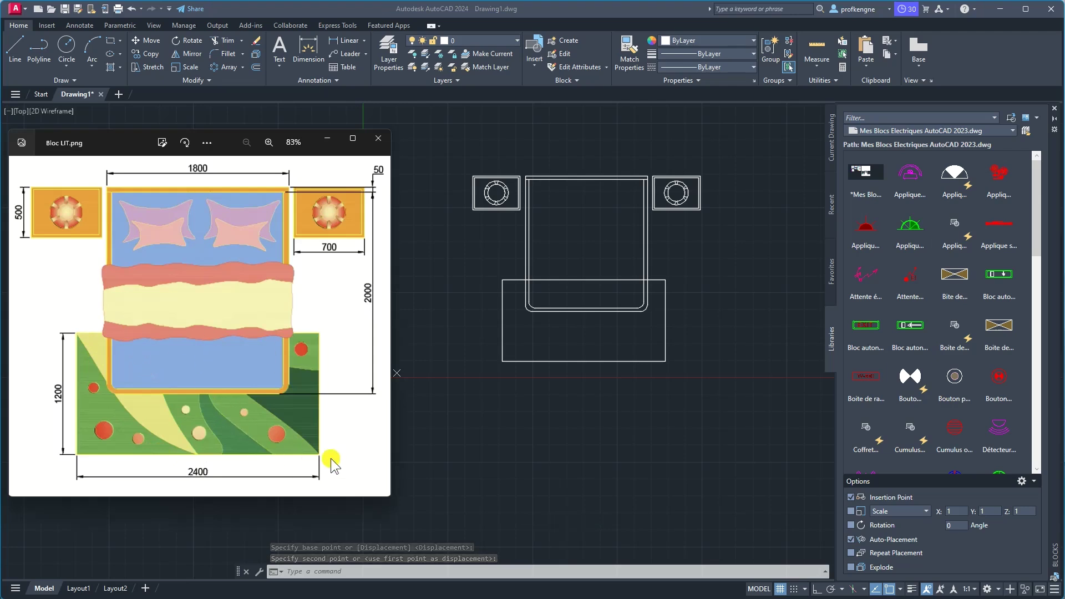
Frame the rug and start a spline at its top-left corner, curving down into the rug.
click(585, 377)
scroll(576, 274, up, 2)
middle_drag(577, 274, 384, 319)
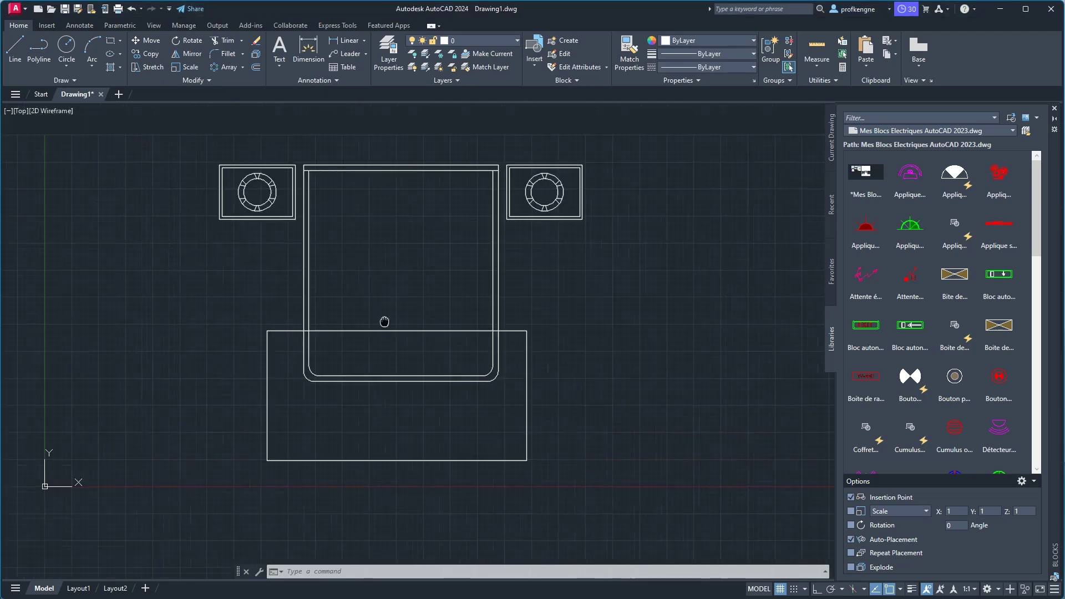
scroll(384, 319, up, 2)
scroll(384, 319, down, 2)
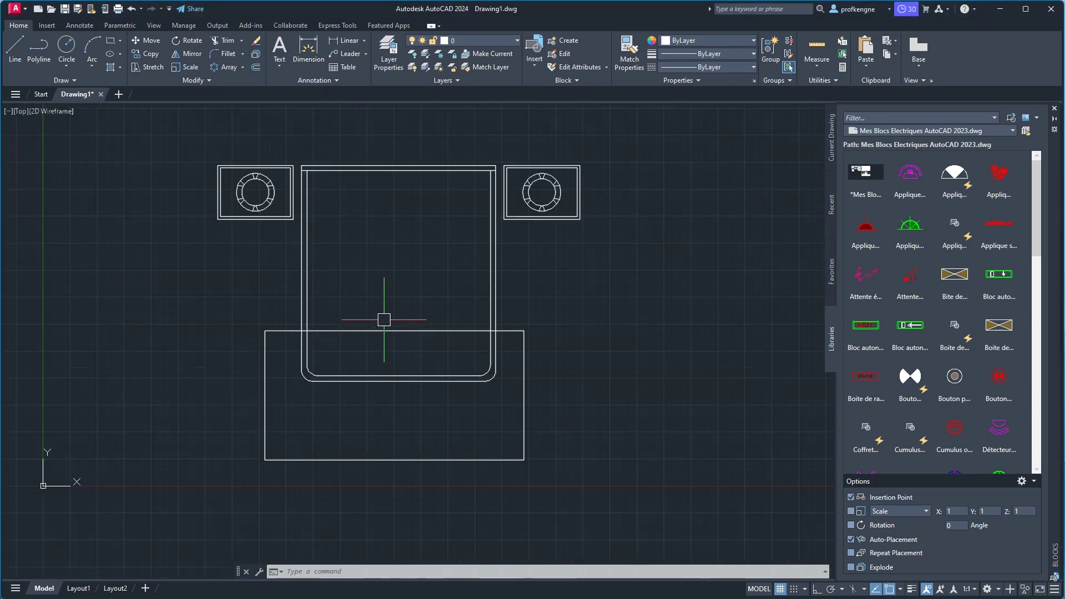
middle_drag(384, 319, 388, 288)
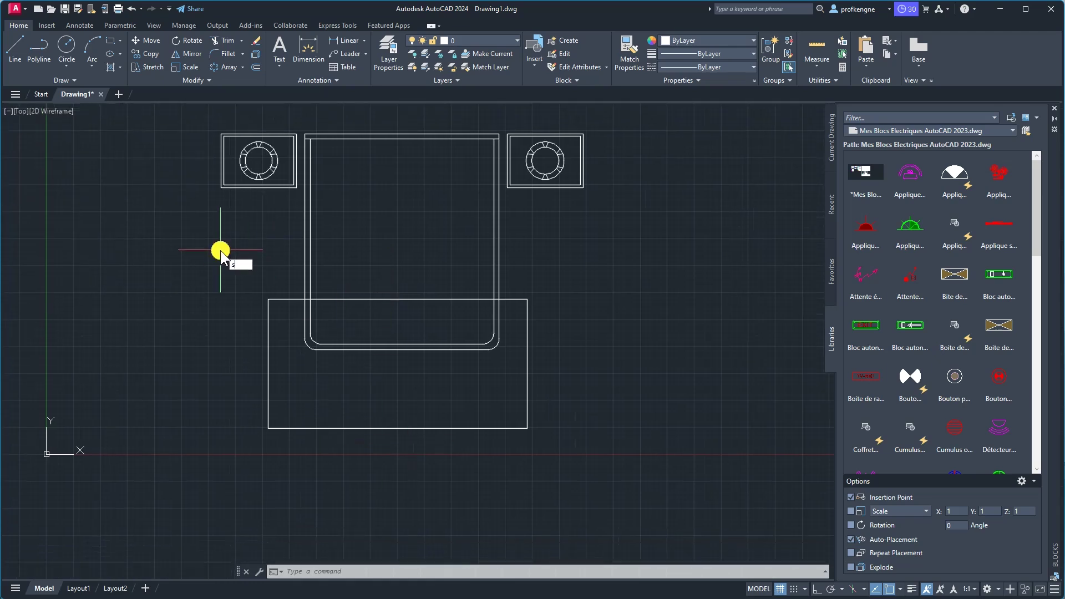
text(pl)
key(Return)
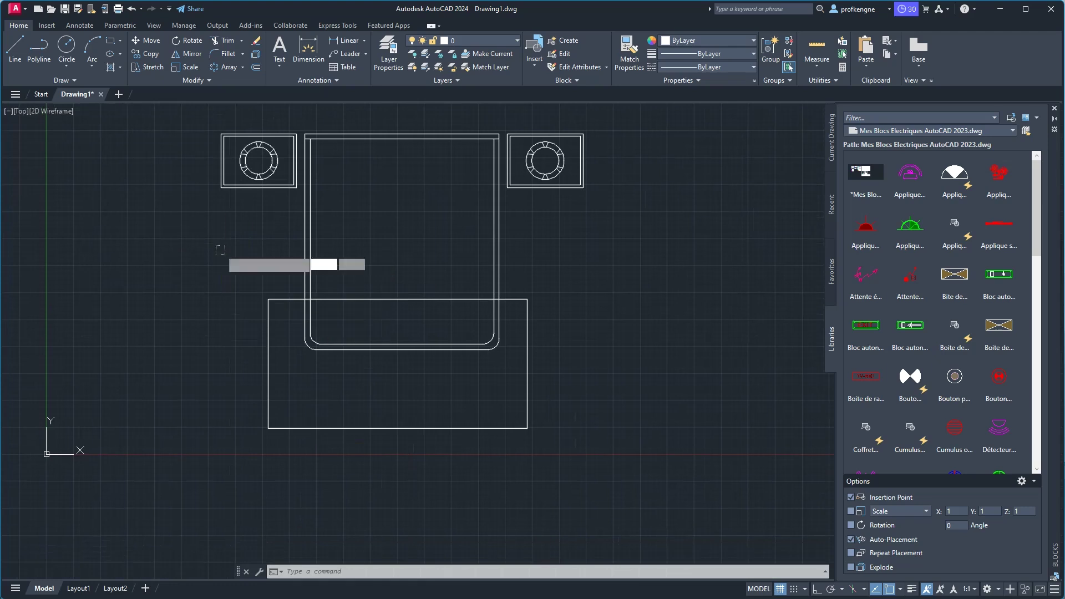
click(268, 299)
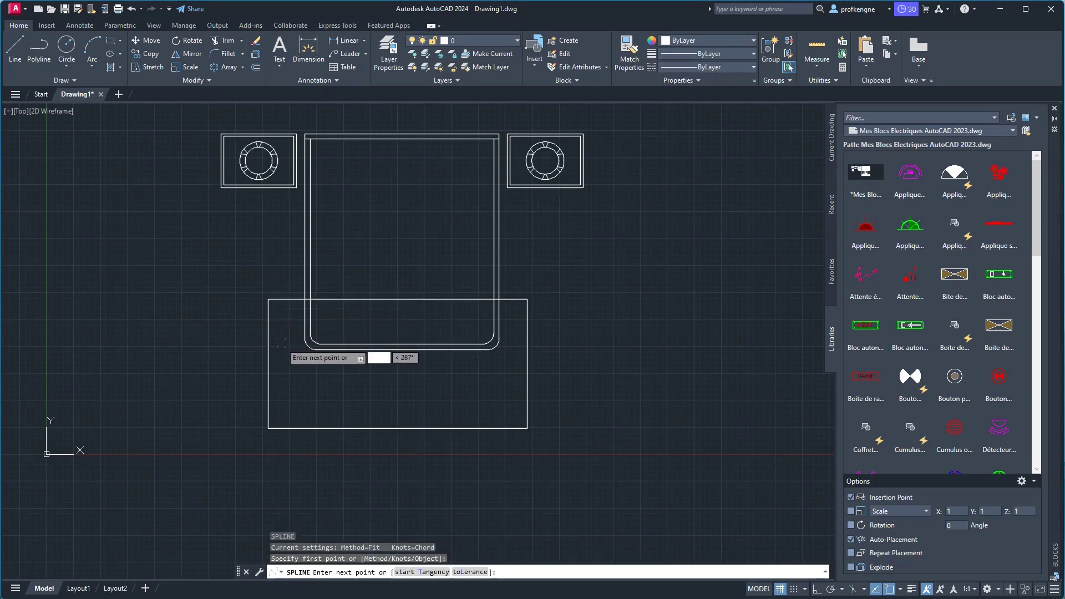
click(308, 382)
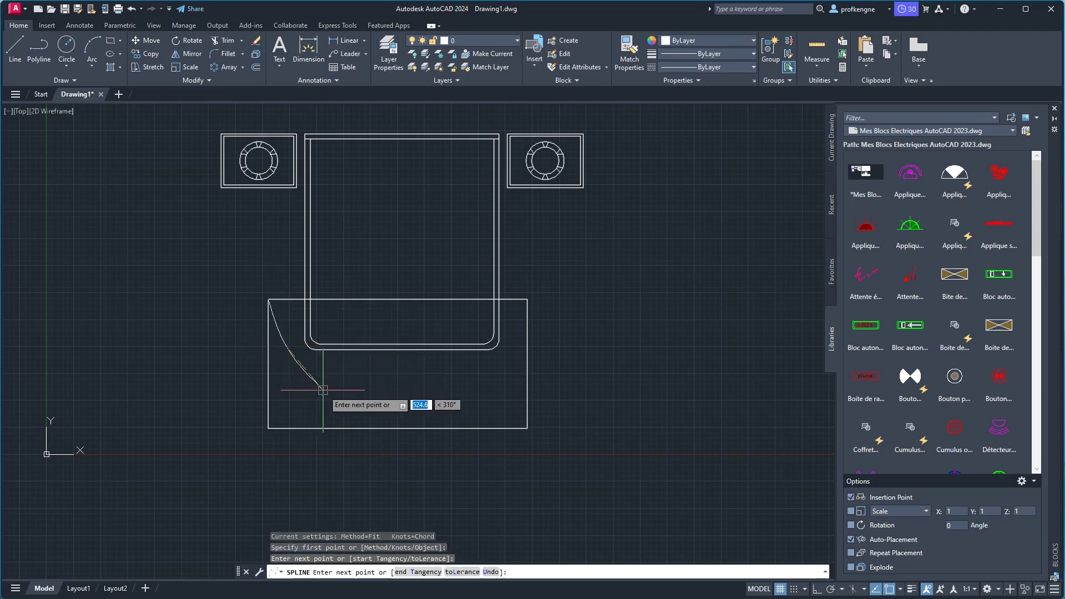
click(324, 390)
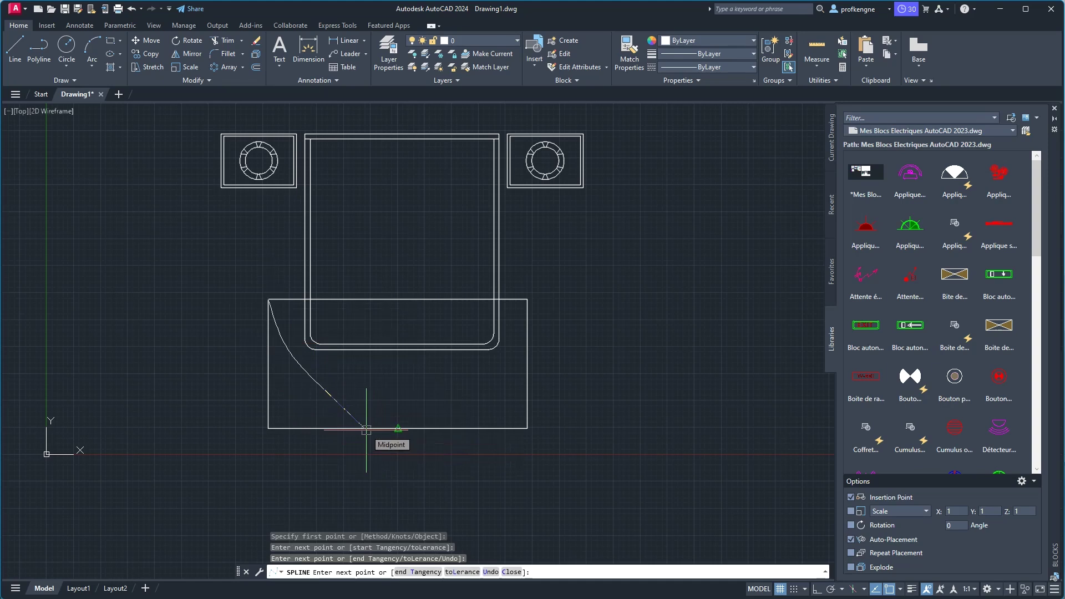
Snap the spline's end to the rug's bottom edge with Nearest and finish the first wave curve.
shift+right_click(366, 430)
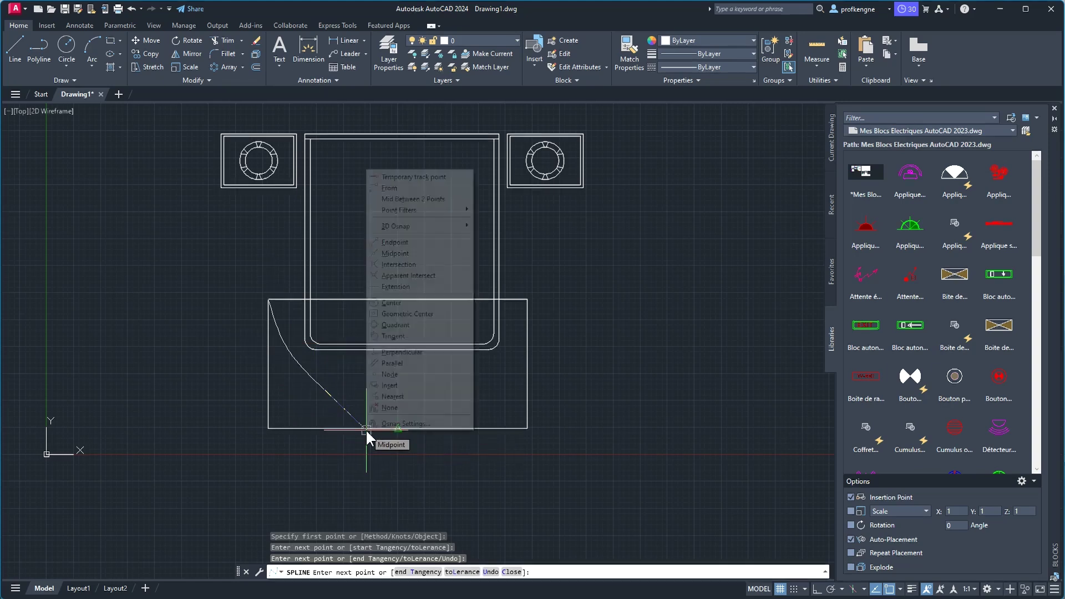
click(391, 396)
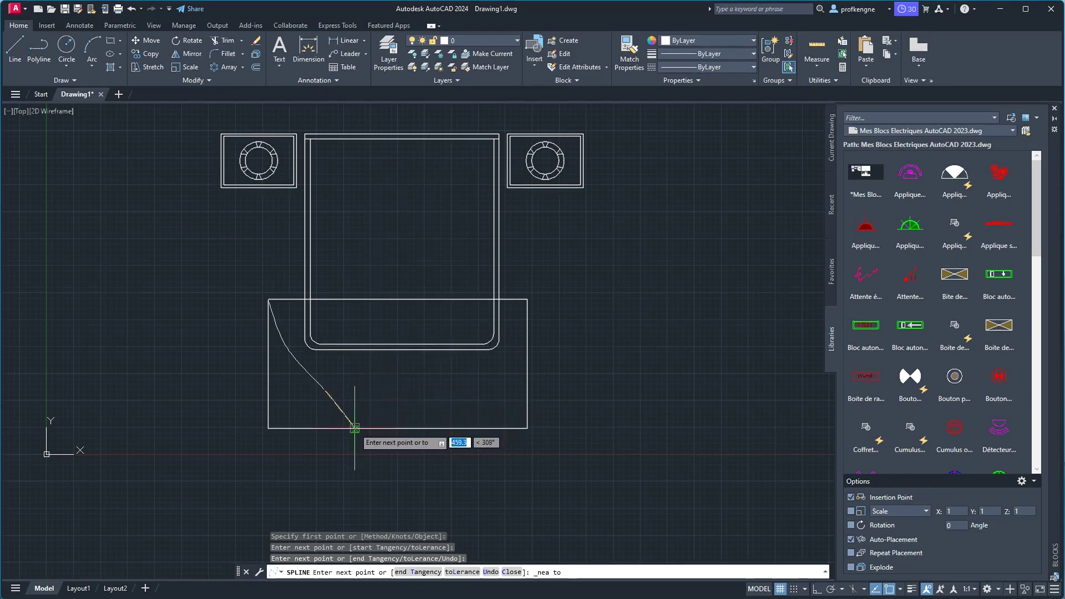
click(354, 428)
right_click(378, 416)
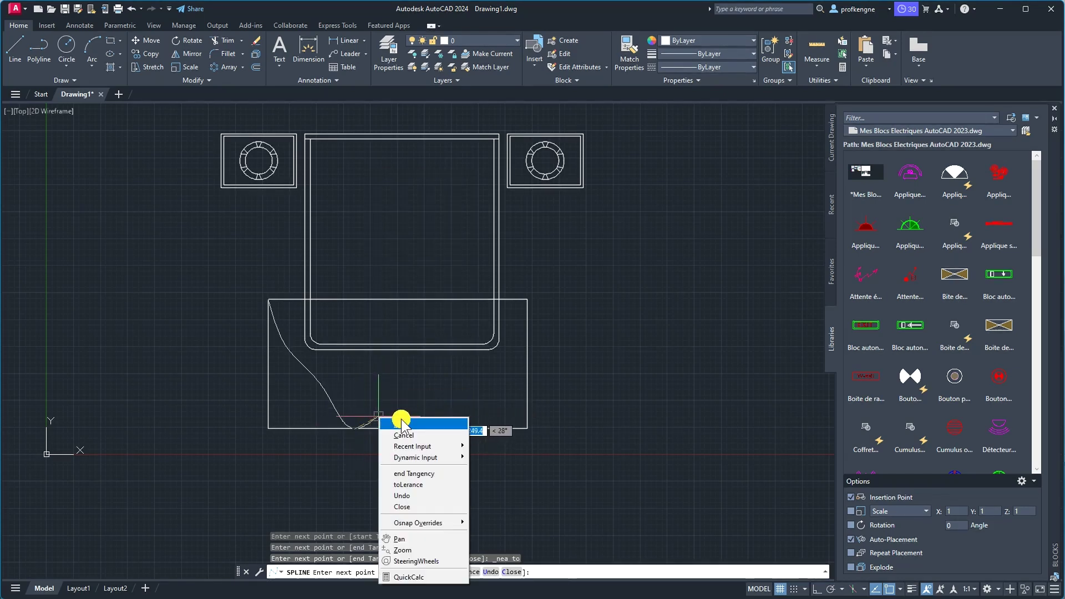
click(402, 421)
right_click(395, 409)
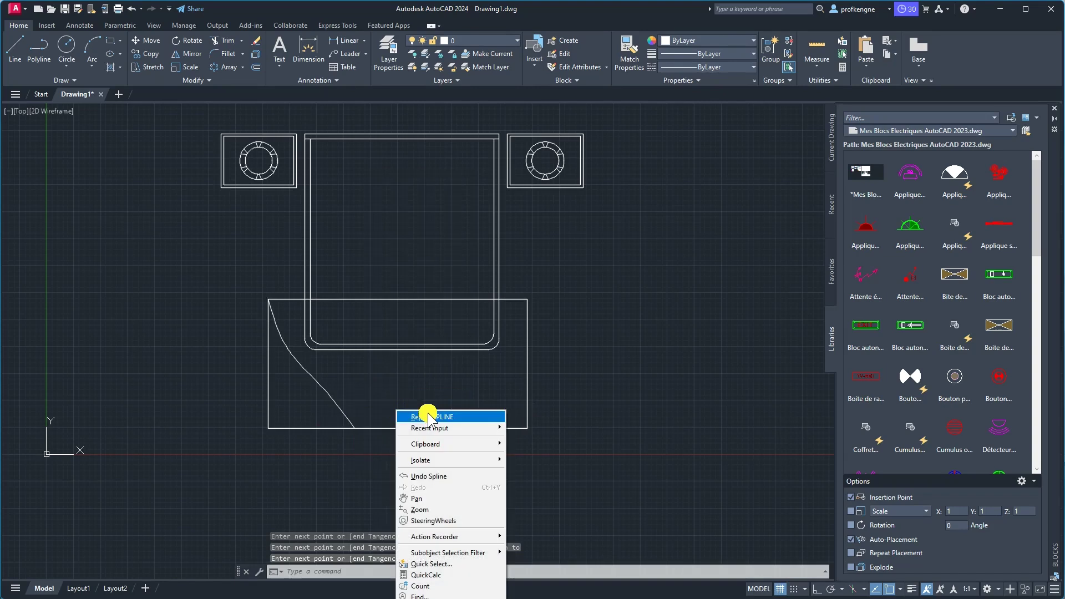
click(428, 413)
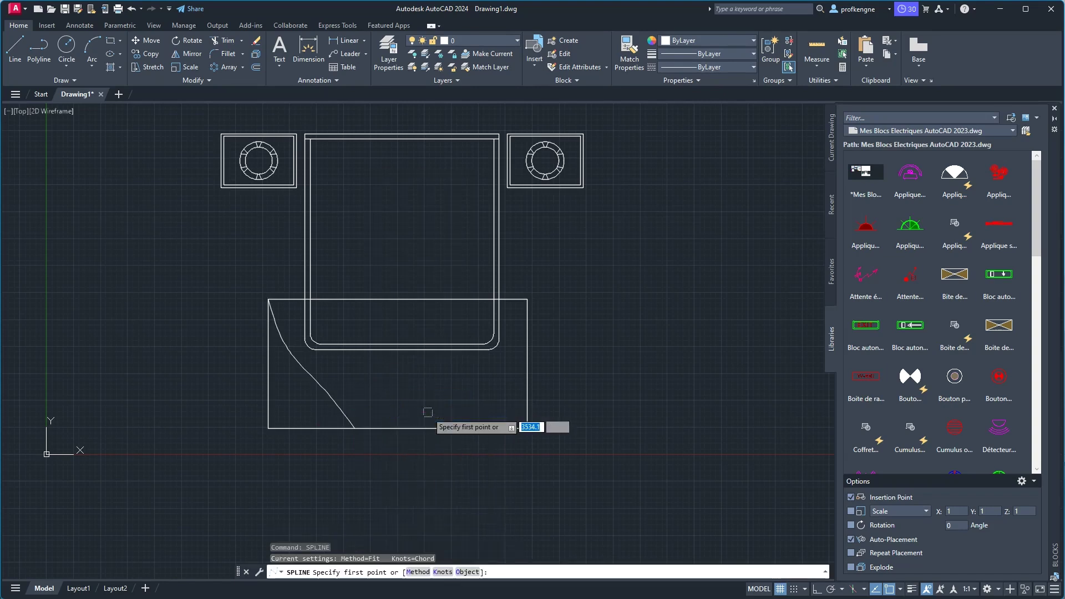
Draw a spline from the first curve's lower end up to the bed frame's bottom line, snapped Nearest.
click(355, 421)
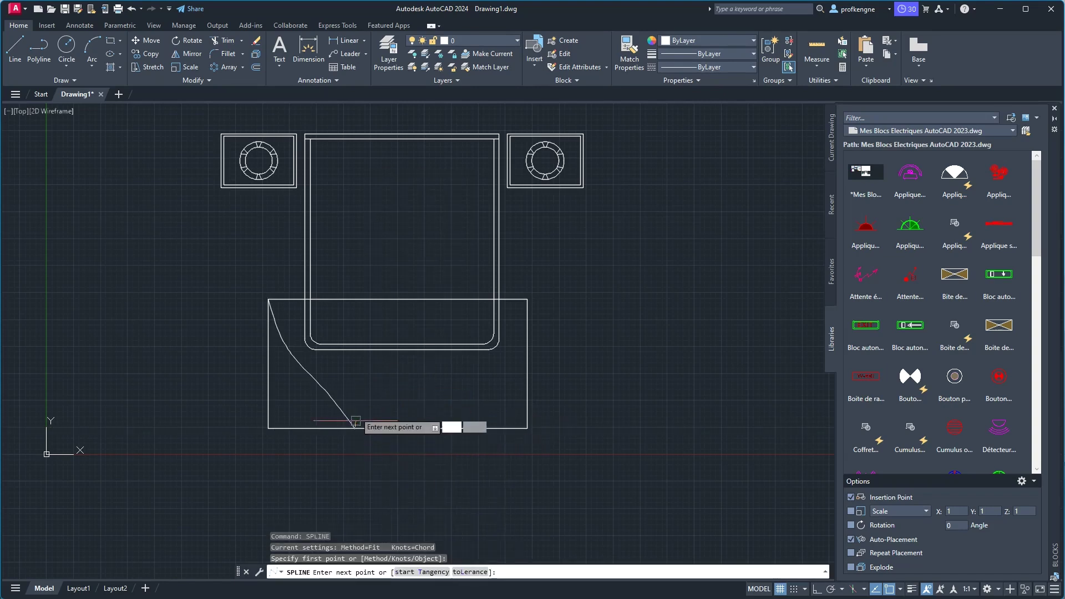
click(357, 381)
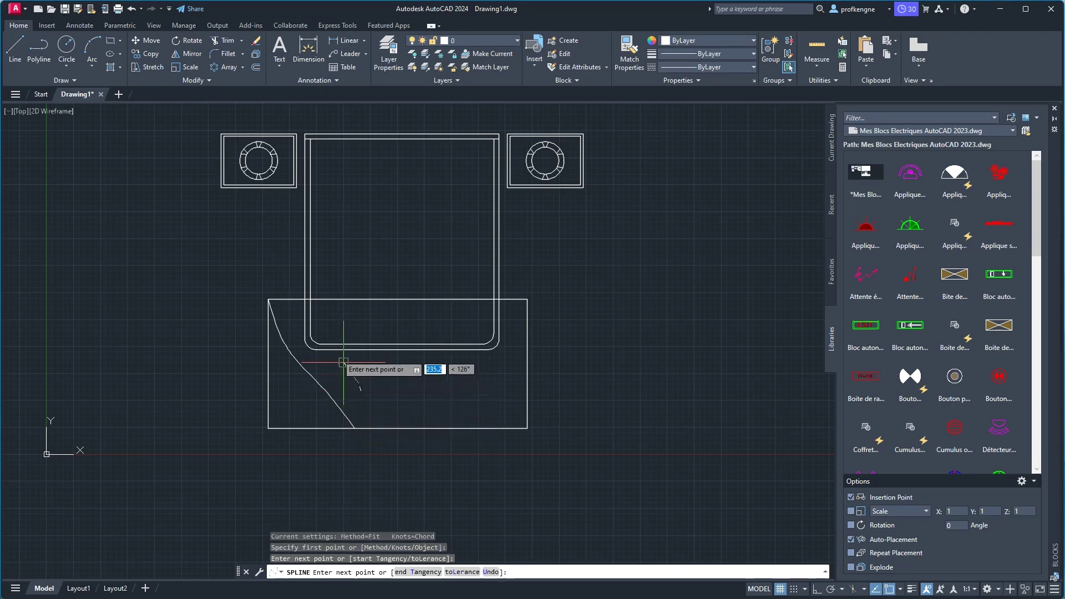
scroll(333, 348, up, 4)
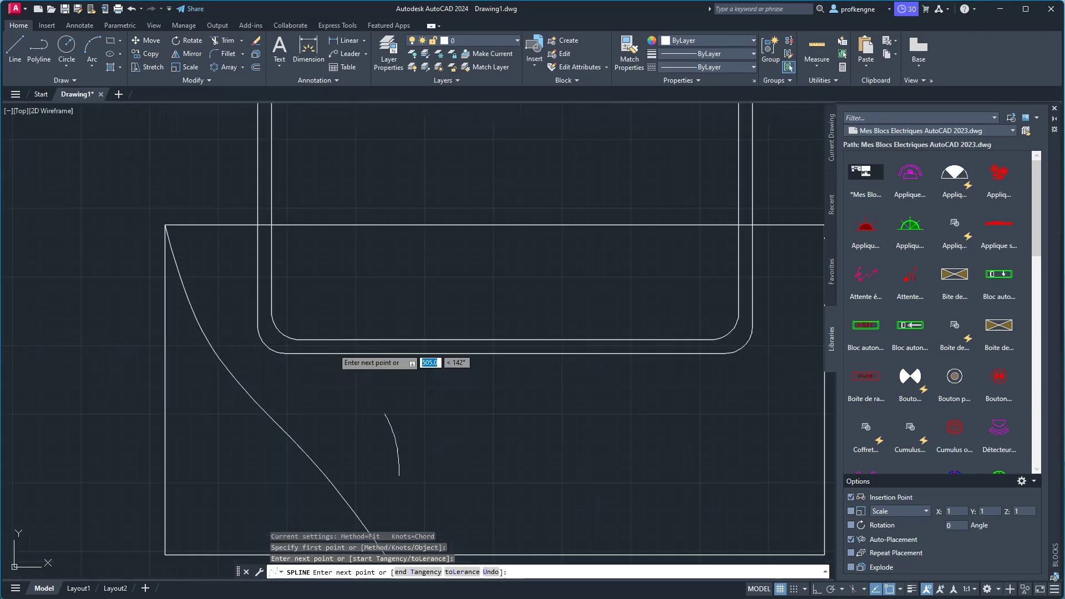
shift+right_click(333, 358)
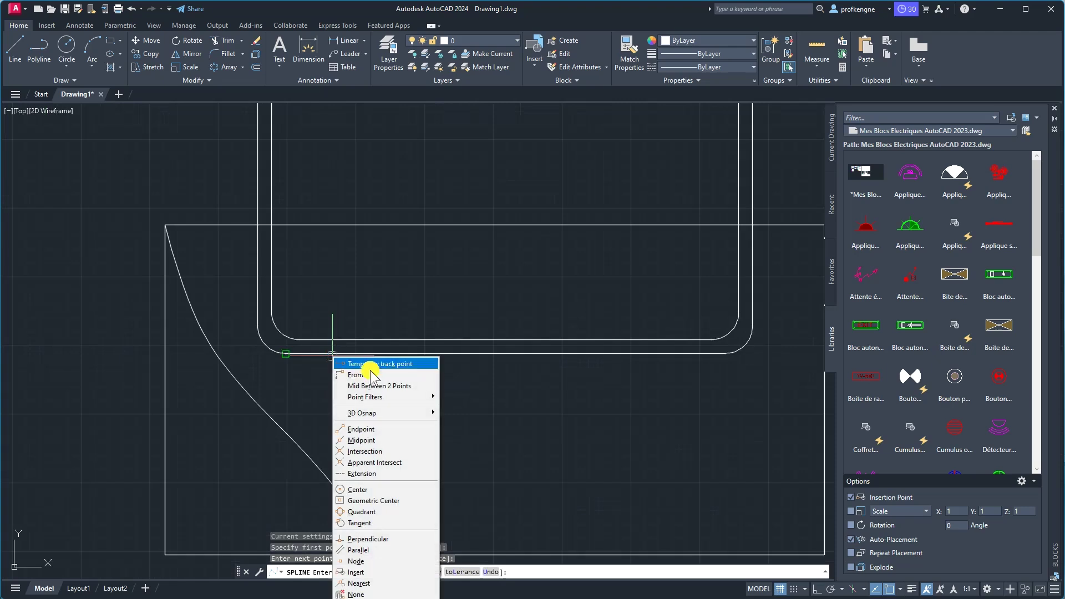
click(365, 584)
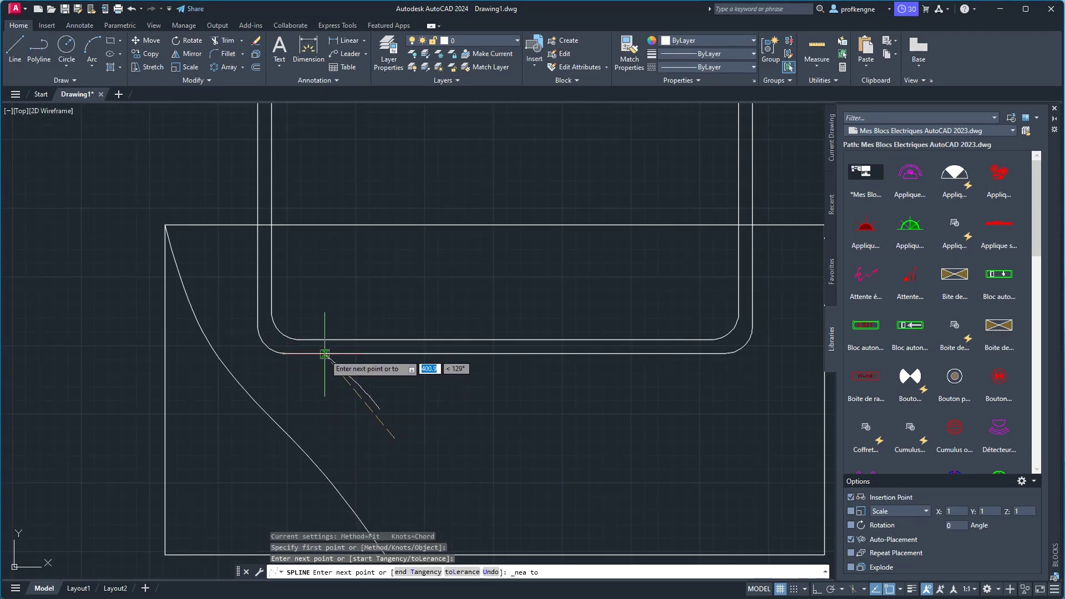
click(326, 353)
right_click(235, 259)
click(256, 269)
scroll(435, 397, down, 2)
middle_drag(435, 398, 392, 339)
right_click(409, 367)
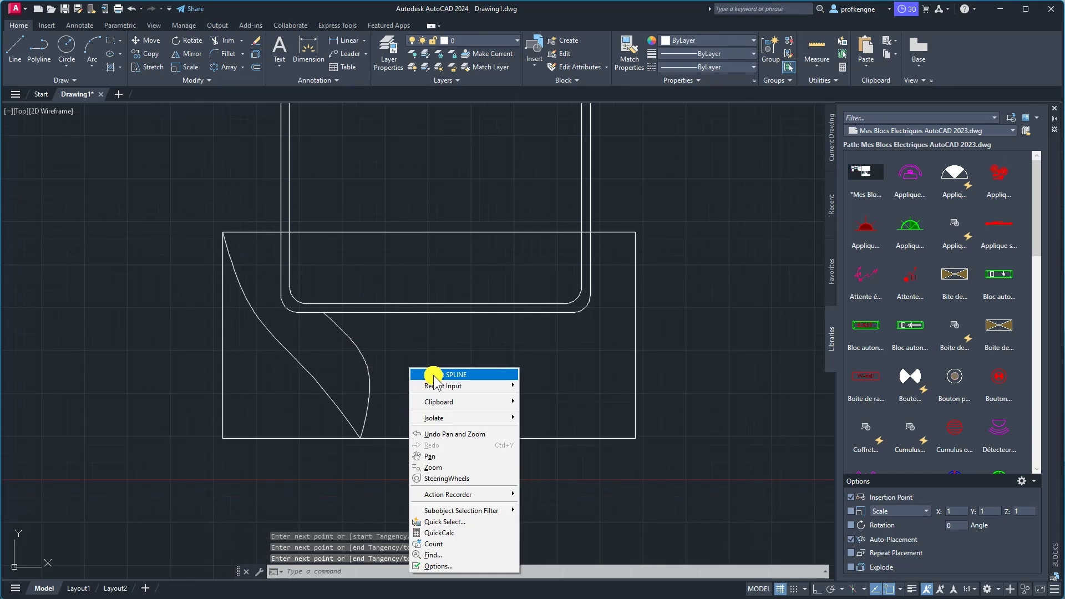
click(429, 374)
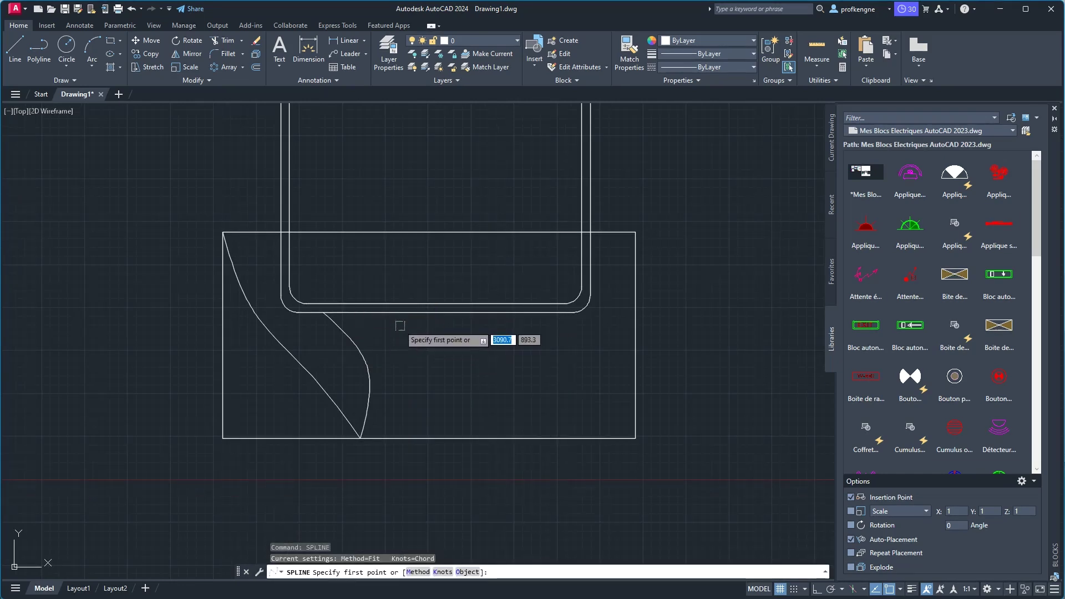
Draw a leaf-shaped spline from the bed frame line down to the rug's bottom edge and back up.
shift+right_click(436, 346)
click(473, 571)
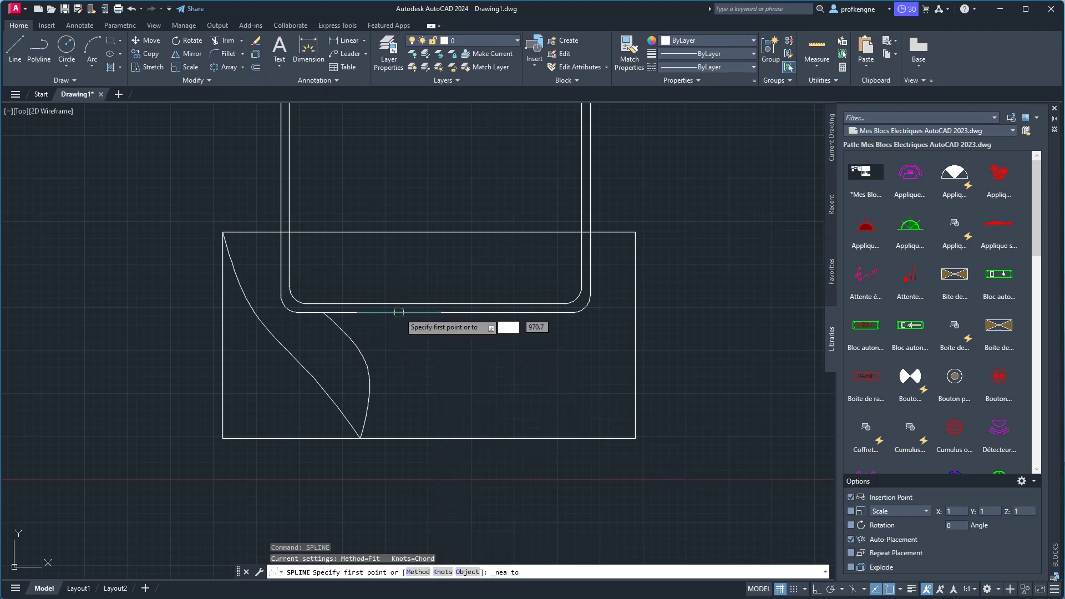
click(404, 374)
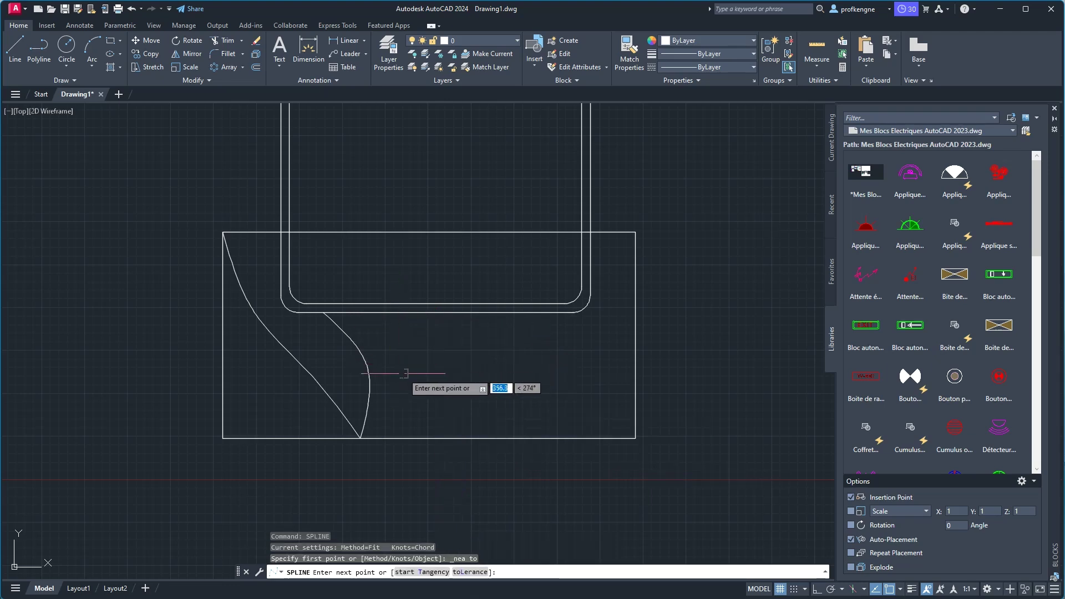
click(428, 408)
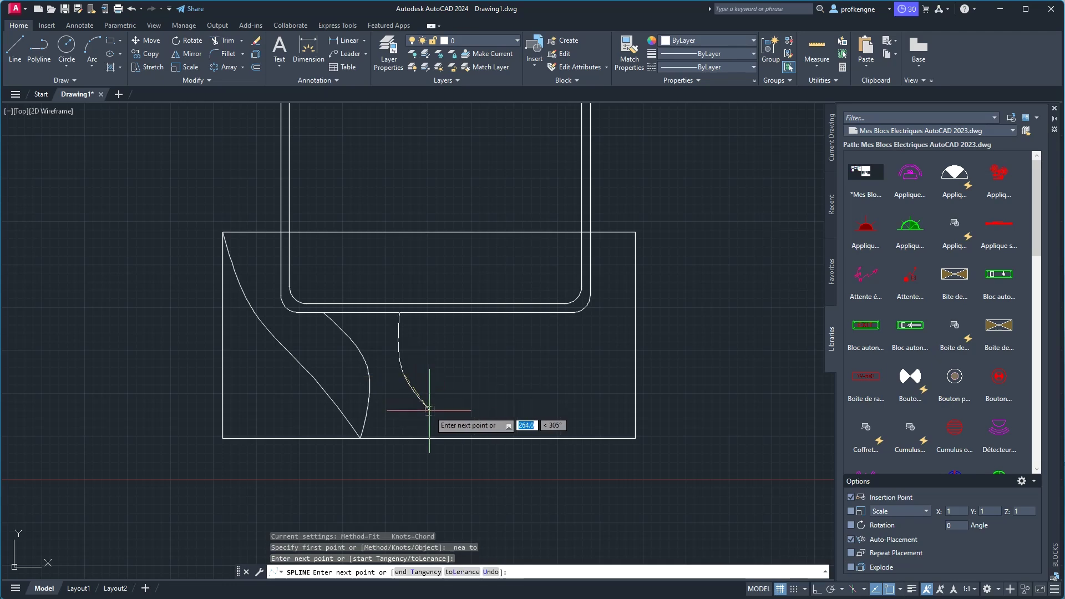
click(429, 438)
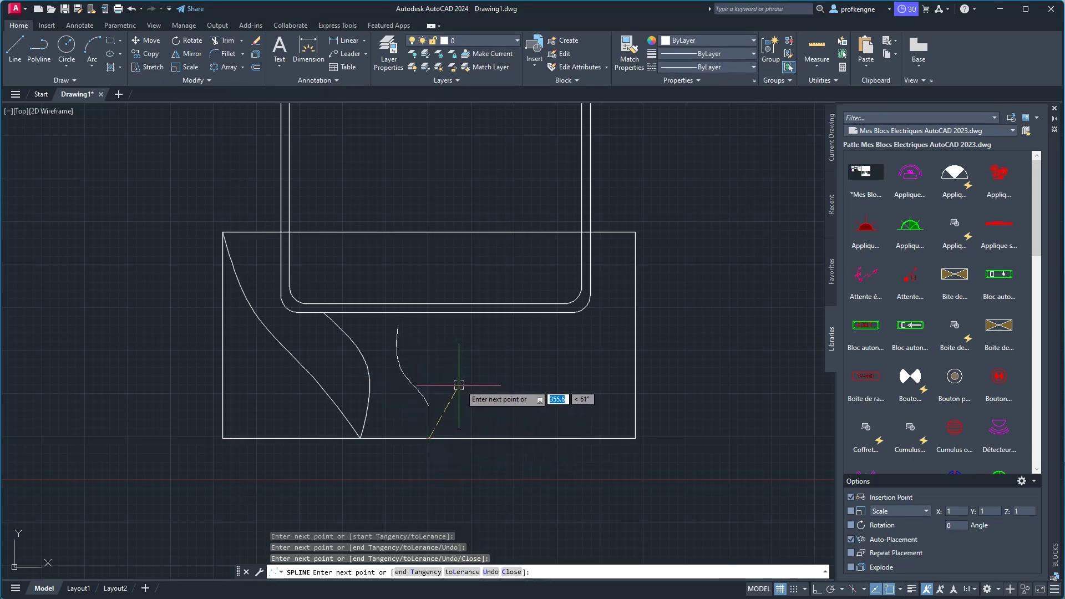
click(462, 381)
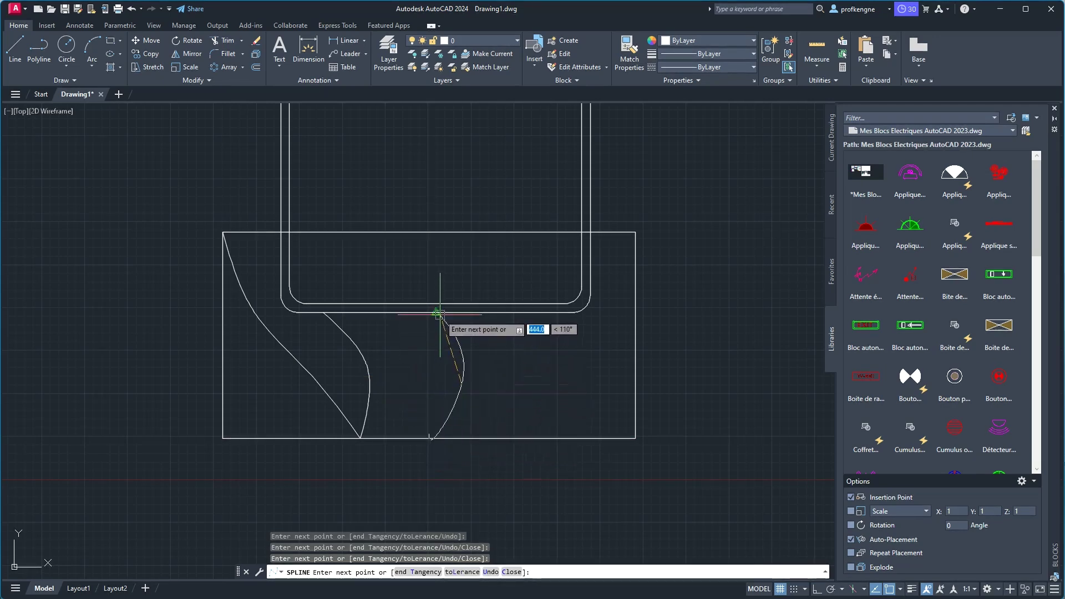
click(439, 314)
right_click(433, 271)
click(448, 279)
Begin a fourth spline from the leaf curve's top end, sweeping toward the rug's bottom-right corner.
right_click(524, 359)
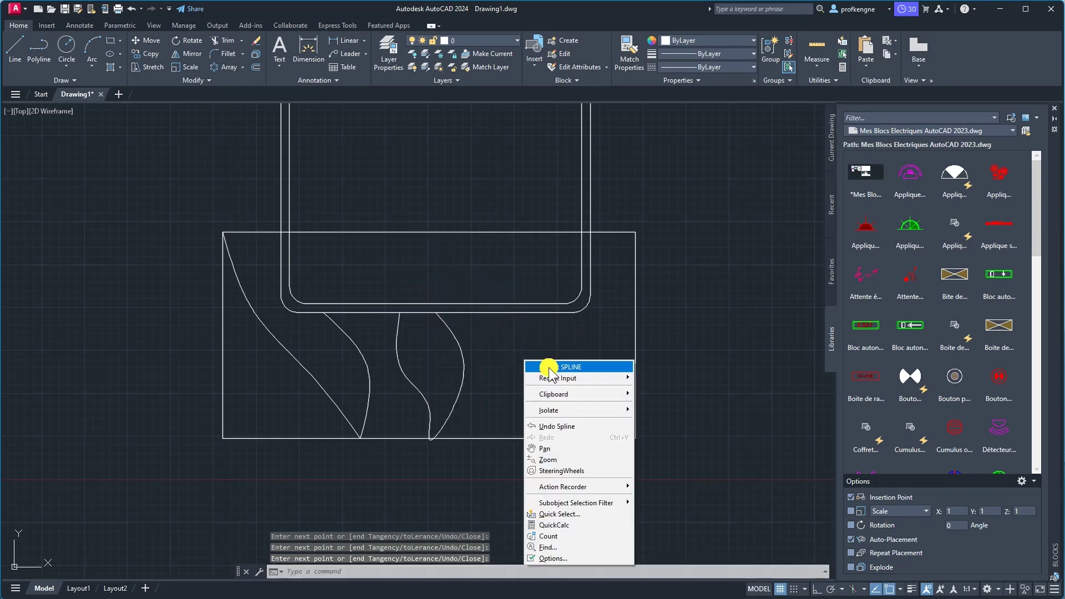
click(544, 362)
click(435, 313)
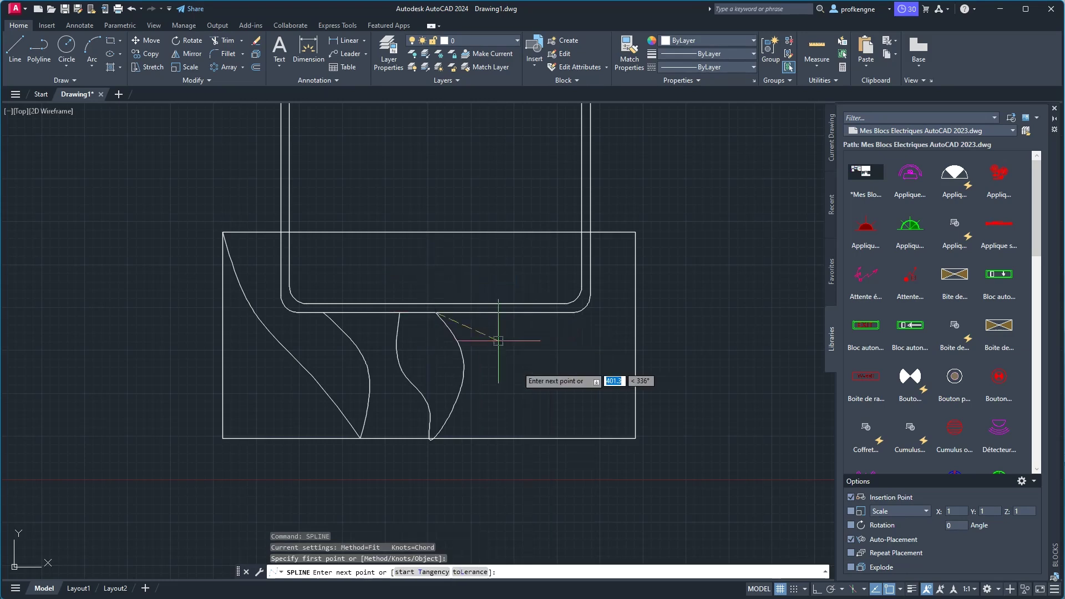
click(516, 389)
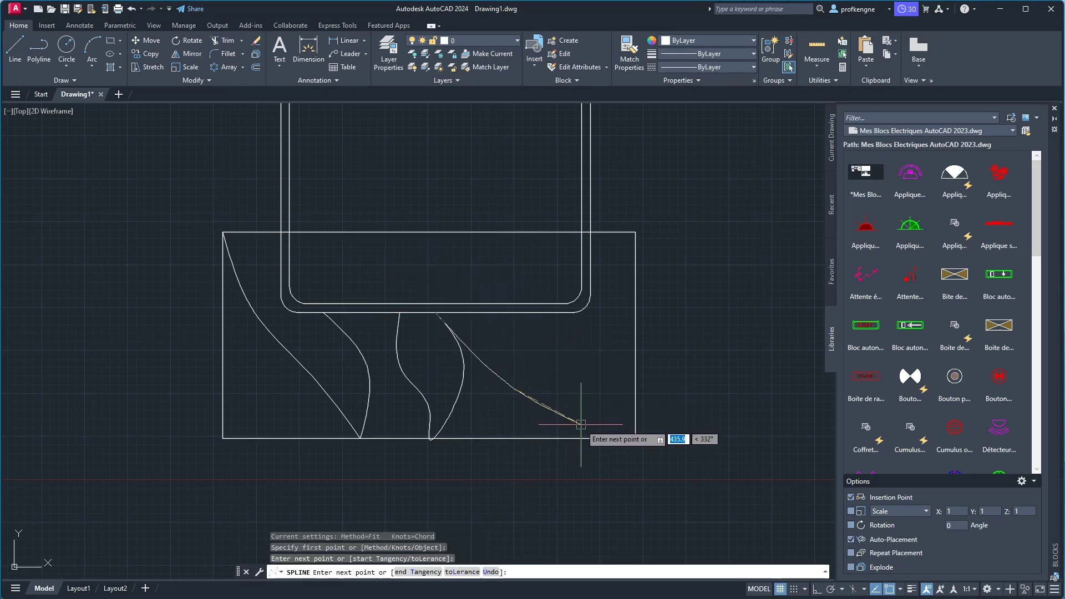
click(550, 425)
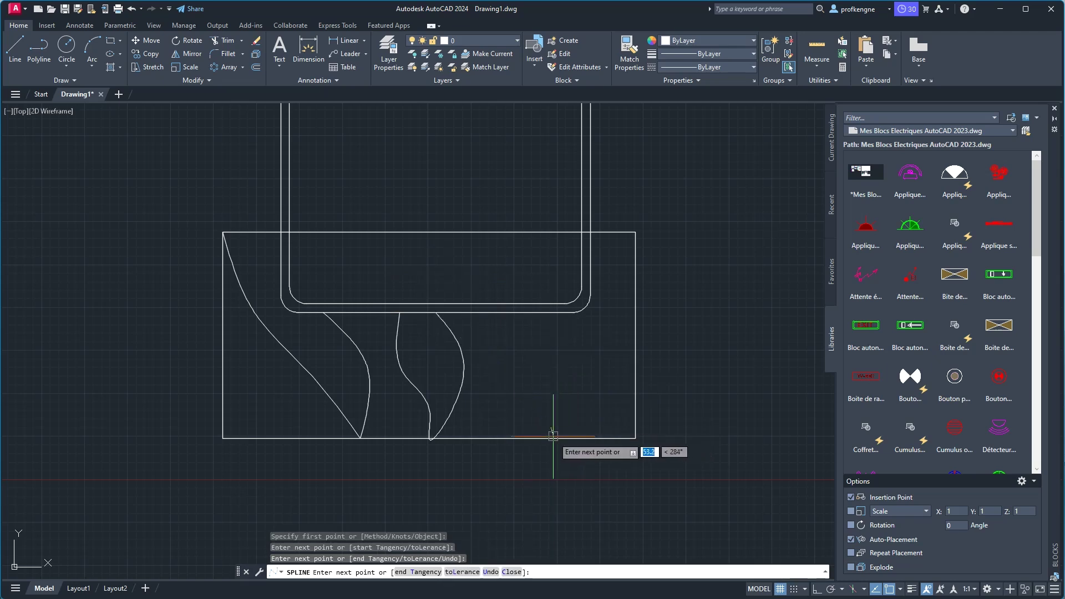
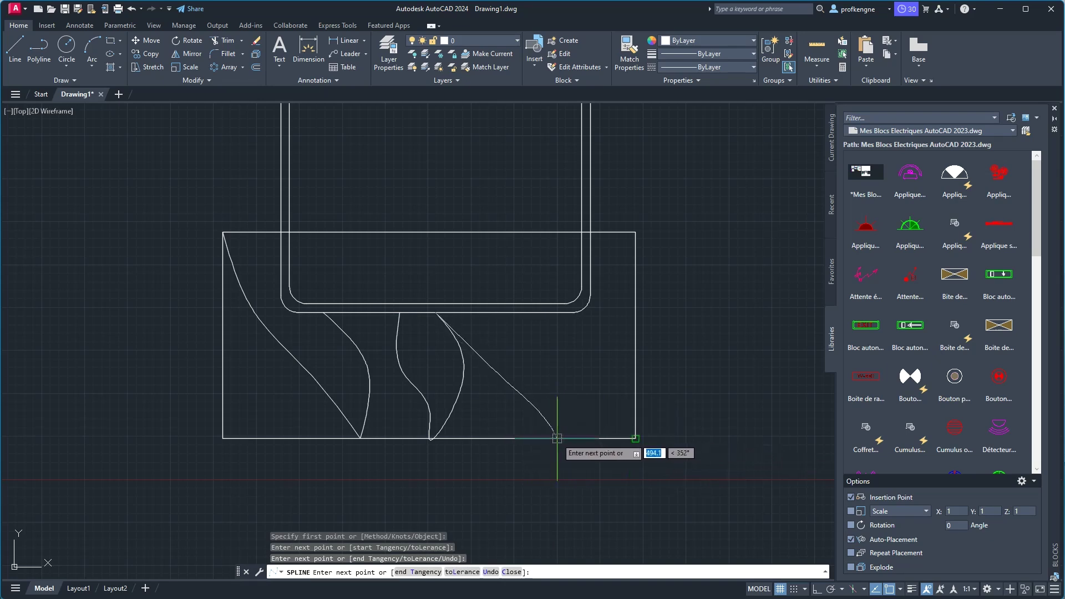
End the third blanket spline at the rectangle's lower-right corner.
click(635, 438)
right_click(720, 420)
click(723, 430)
Drag the spline's grips to move its end left along the bottom edge and raise its bend.
click(551, 435)
scroll(552, 430, up, 4)
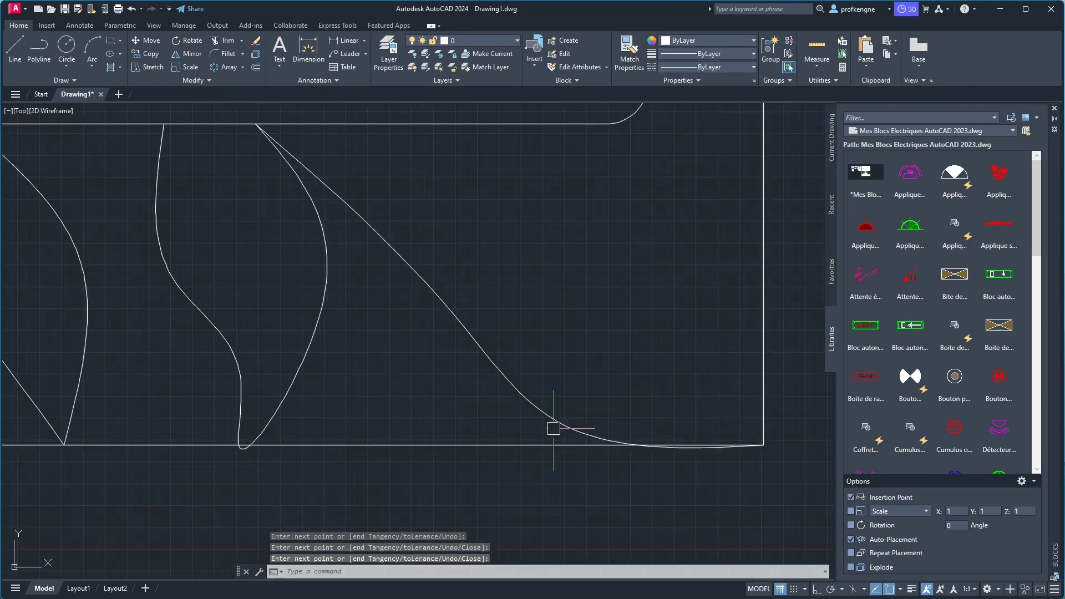
click(766, 444)
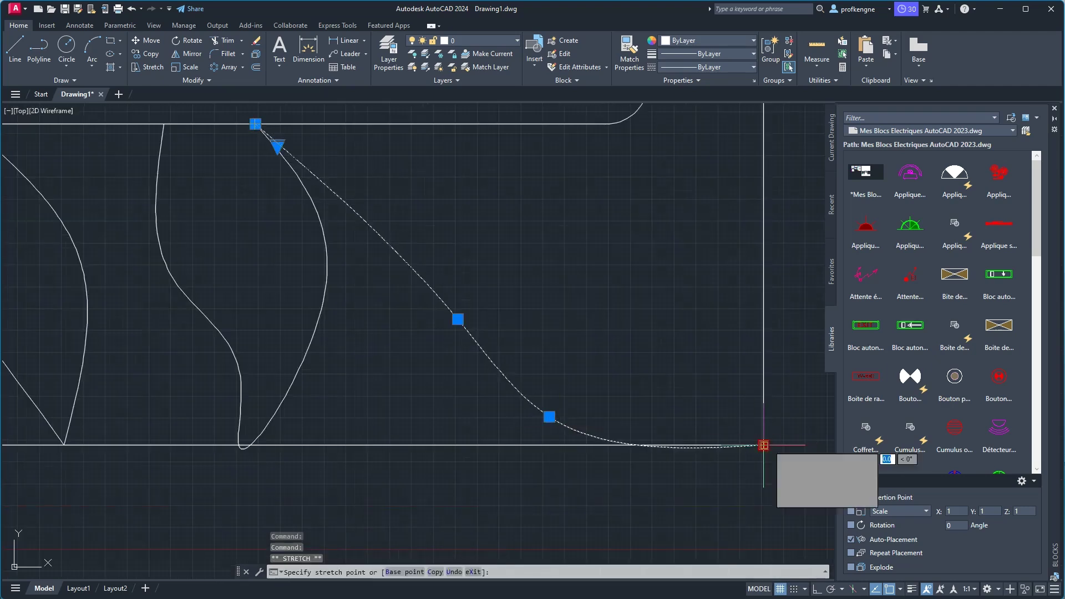
click(504, 445)
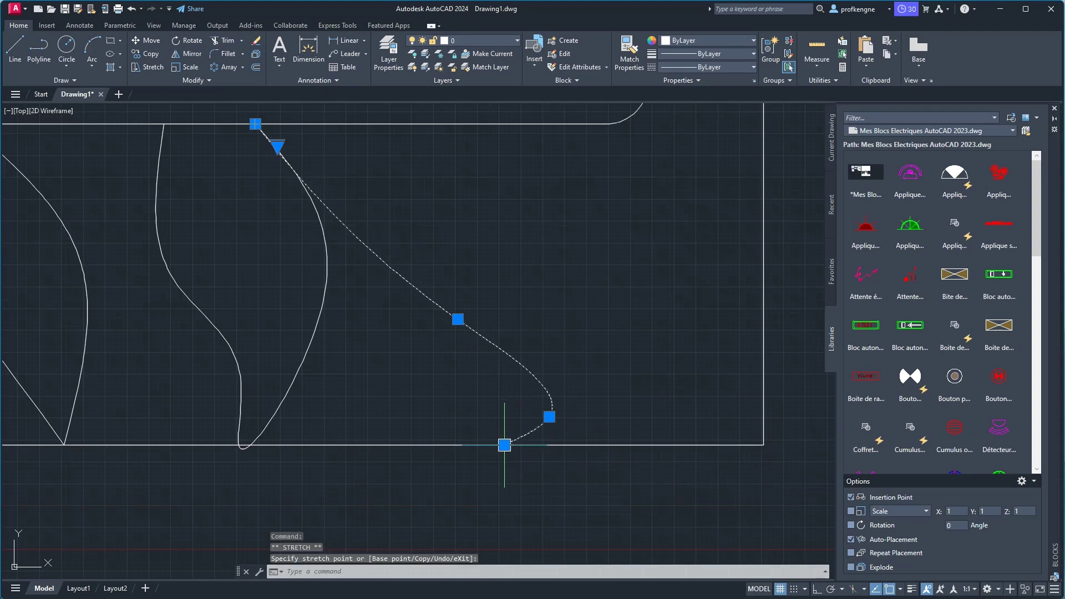
click(461, 375)
click(457, 319)
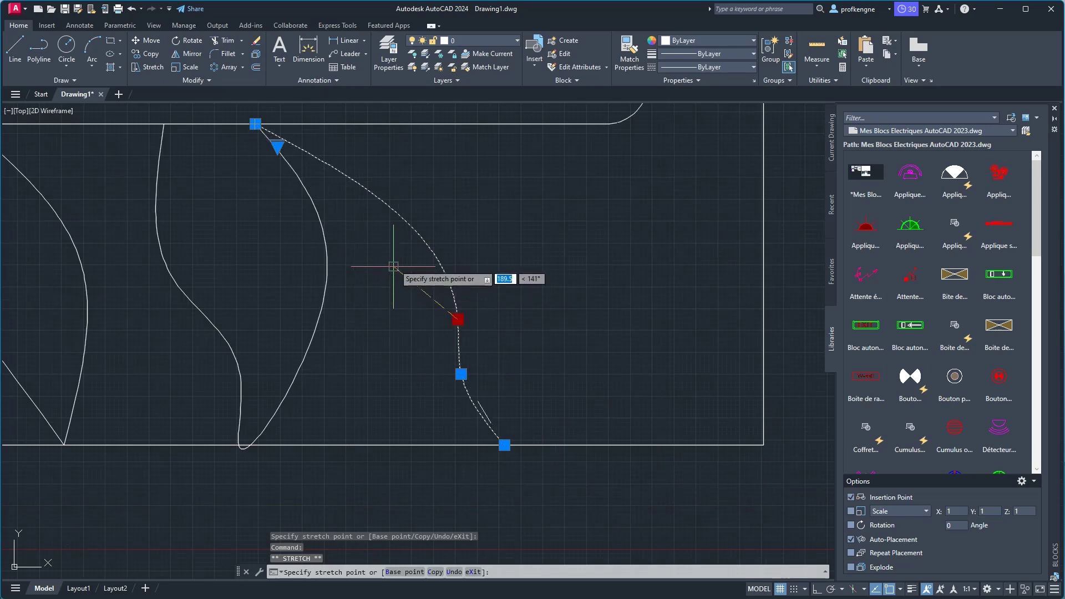
click(385, 213)
right_click(539, 253)
click(570, 261)
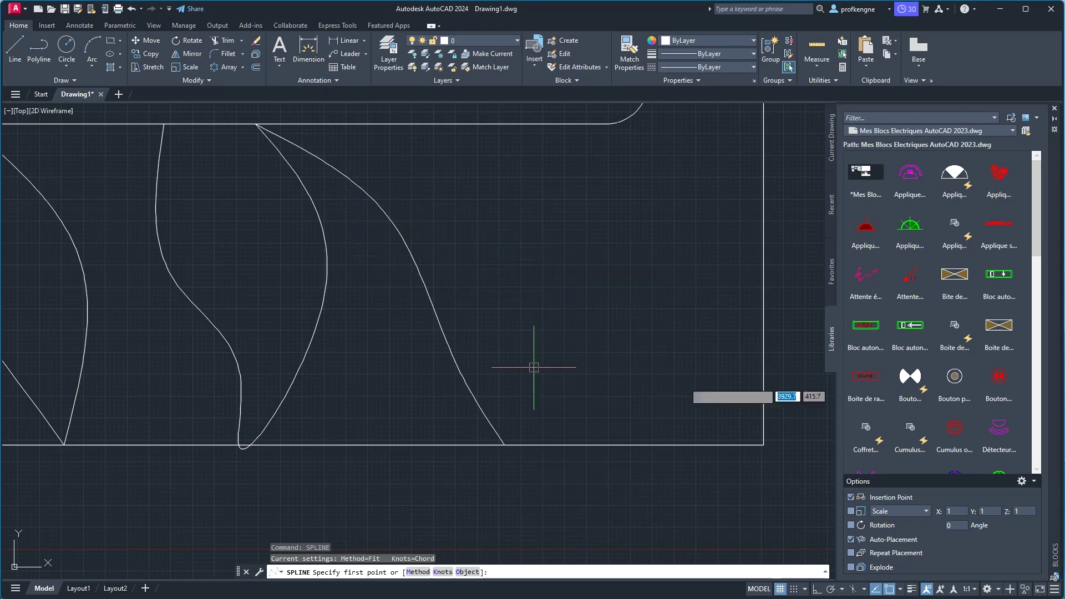
Draw a wavy spline from the lower-right corner up to the blanket's top edge using Nearest snap.
click(765, 444)
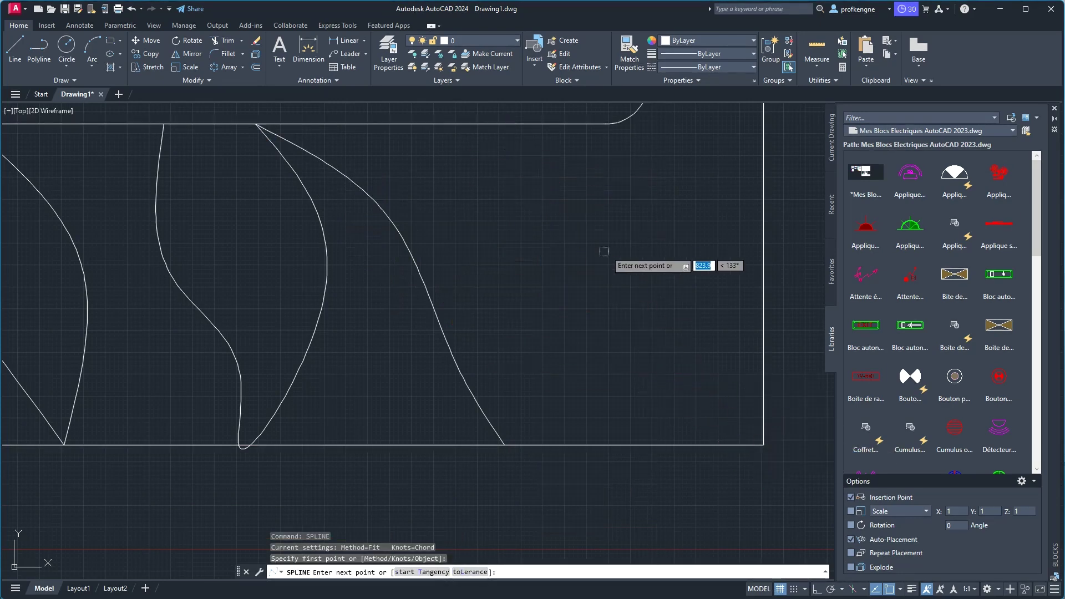
click(571, 259)
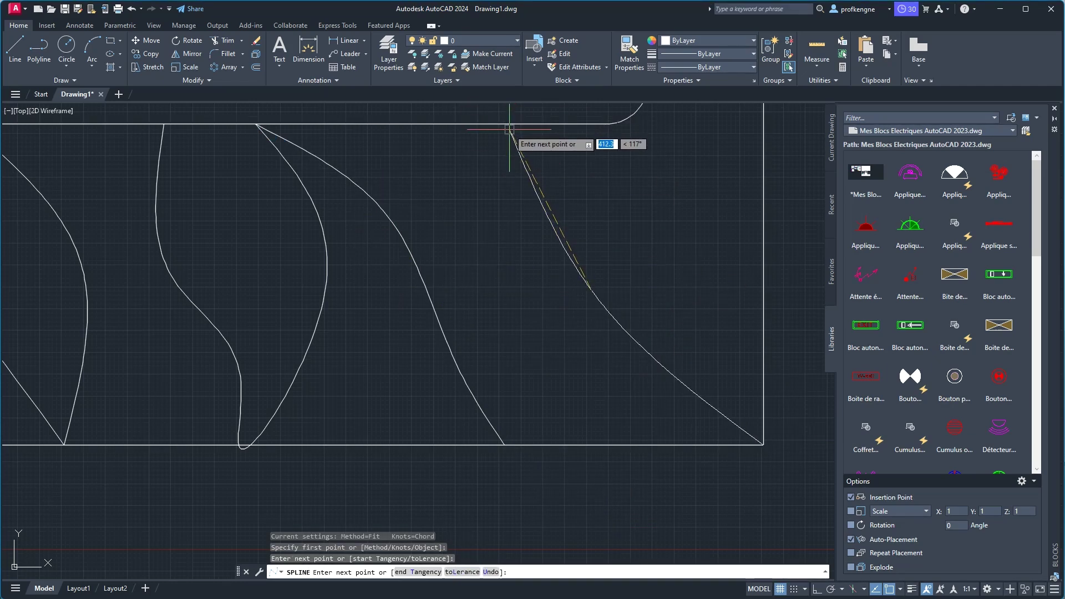
shift+right_click(509, 129)
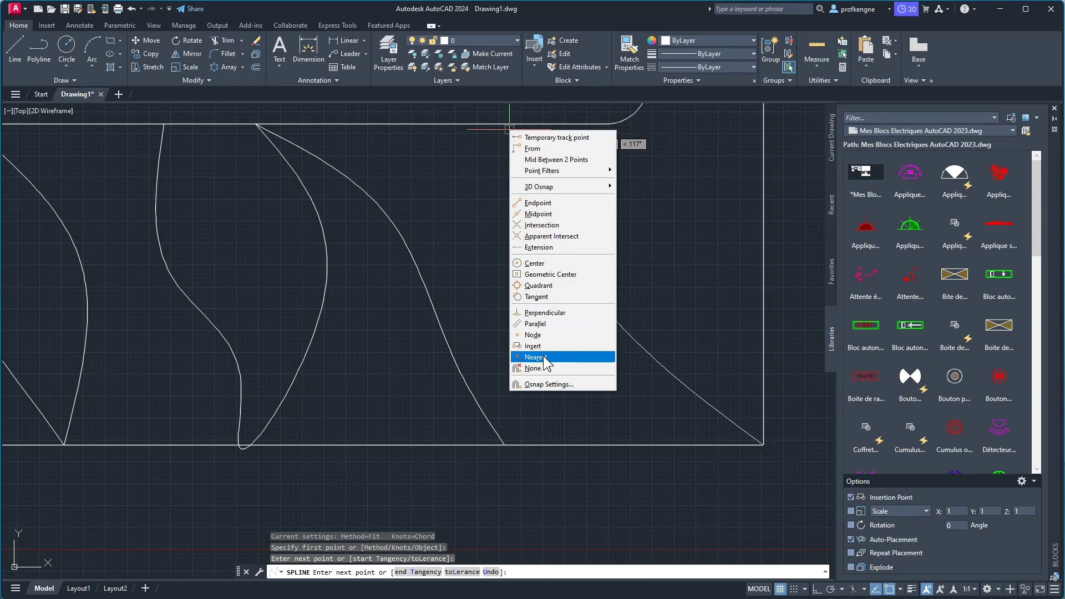
click(544, 358)
click(514, 125)
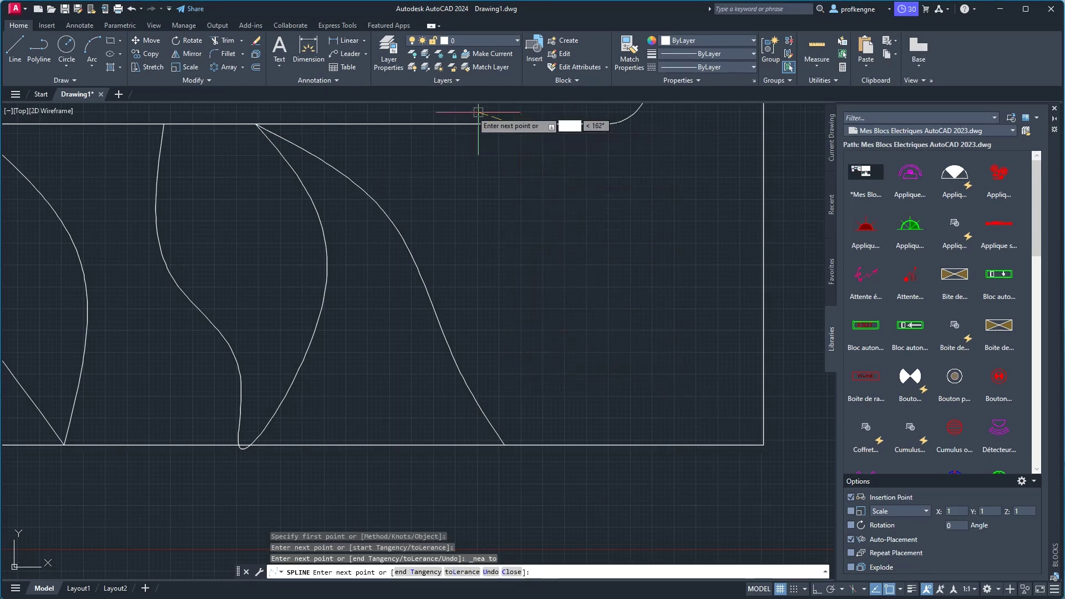
right_click(472, 111)
click(489, 119)
scroll(598, 226, down, 2)
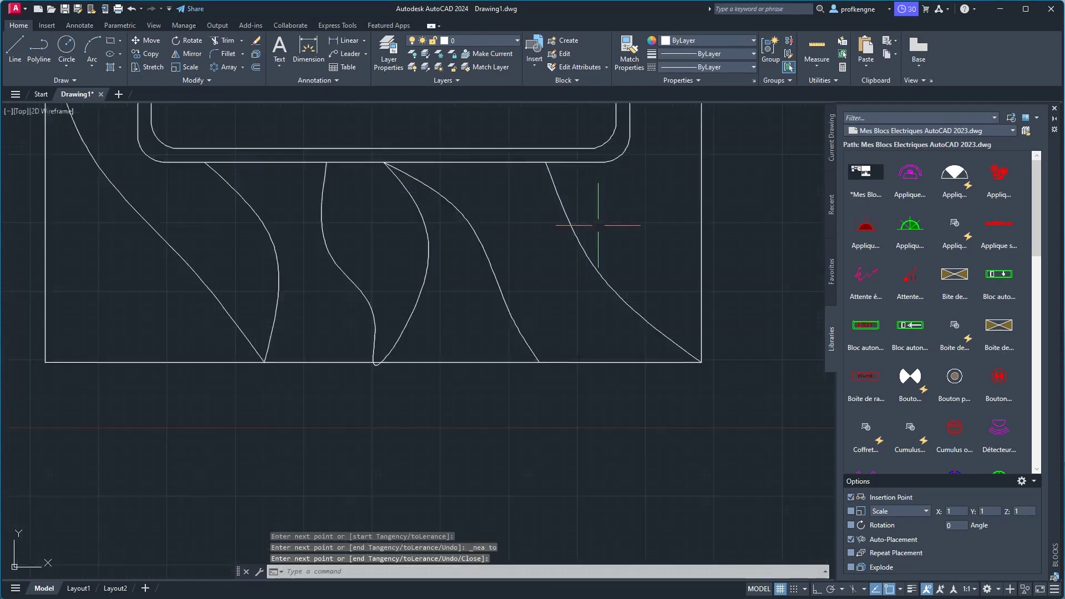
scroll(598, 226, down, 2)
Draw a small spline across the upper-right corner, from the top edge to the right edge.
right_click(630, 213)
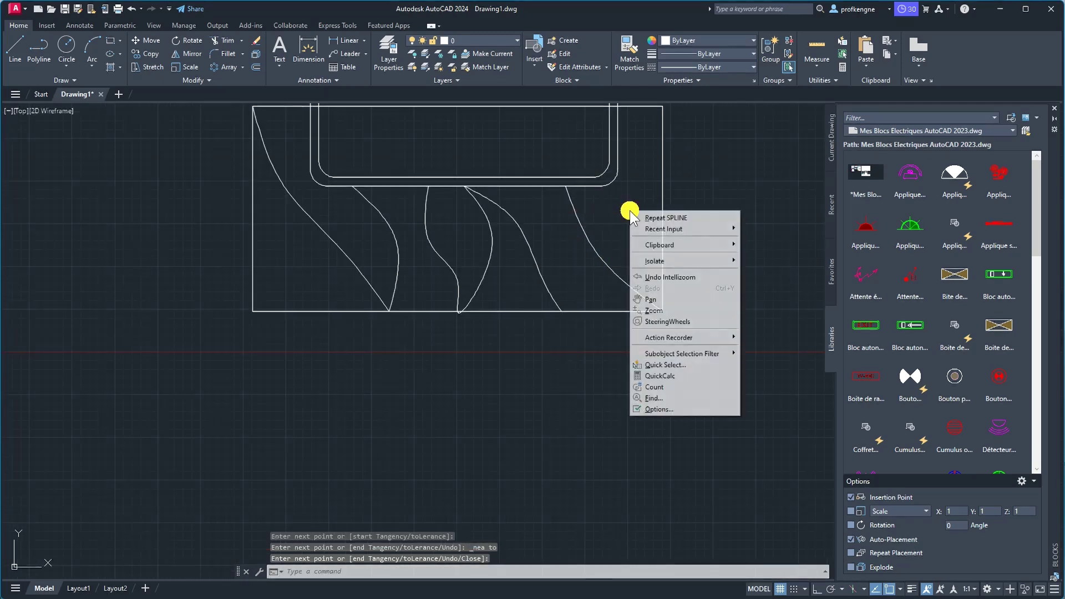
click(664, 217)
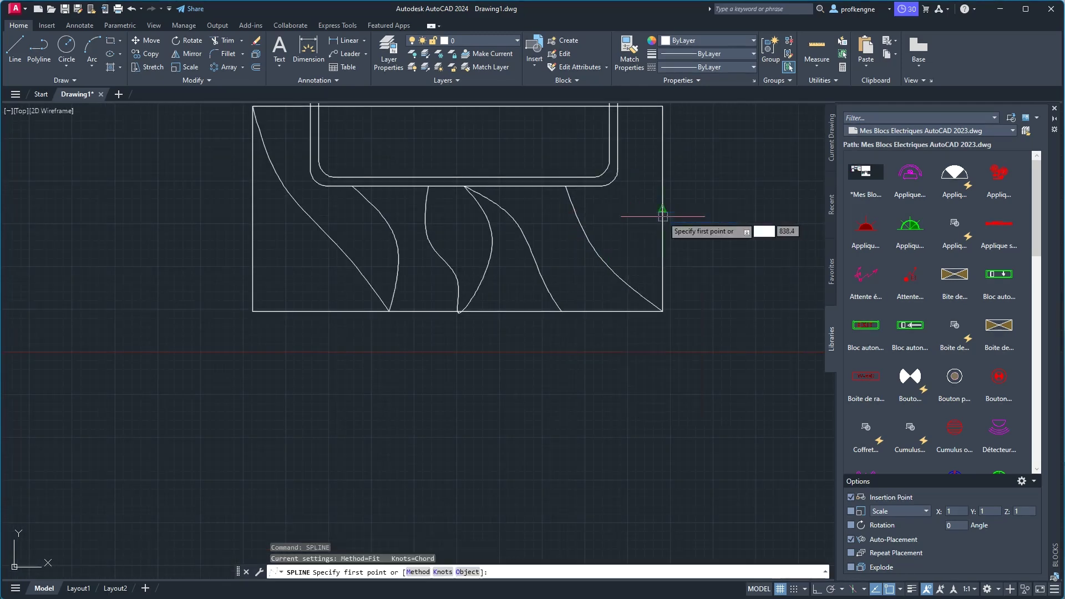
shift+right_click(623, 151)
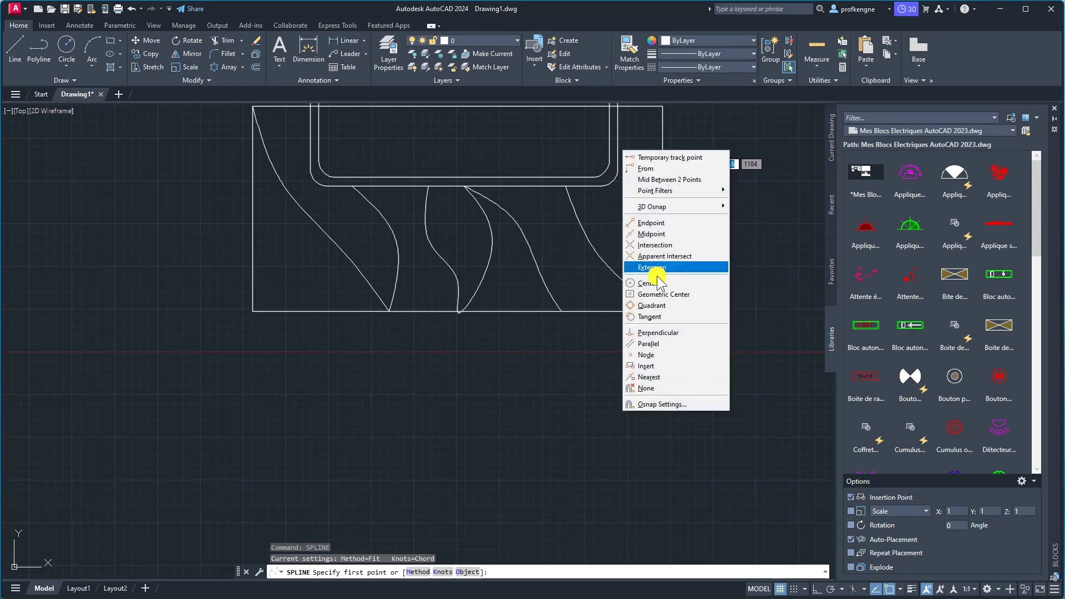
click(649, 378)
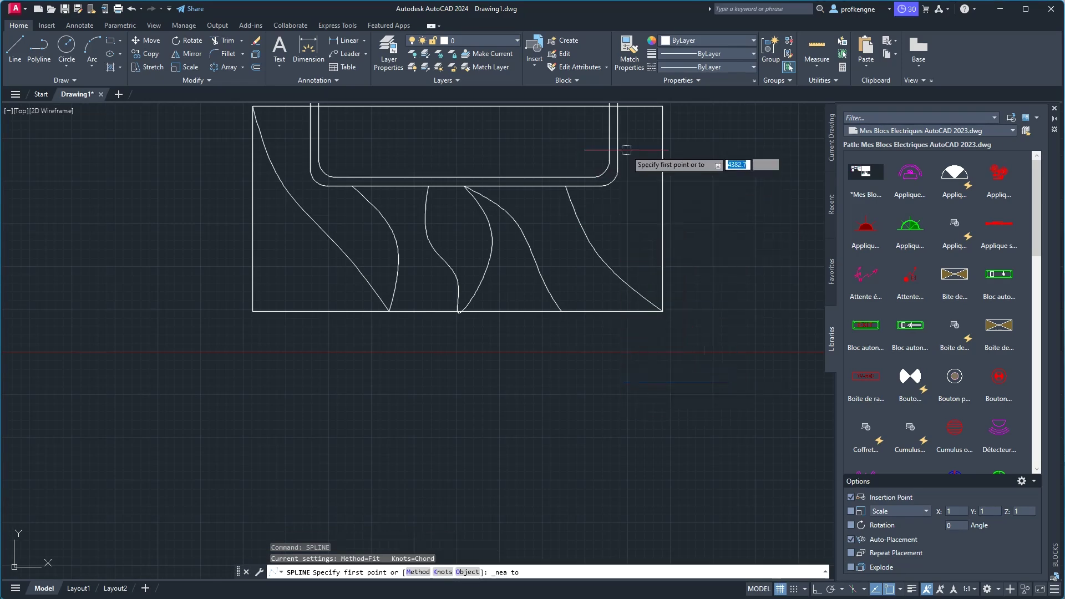
click(619, 146)
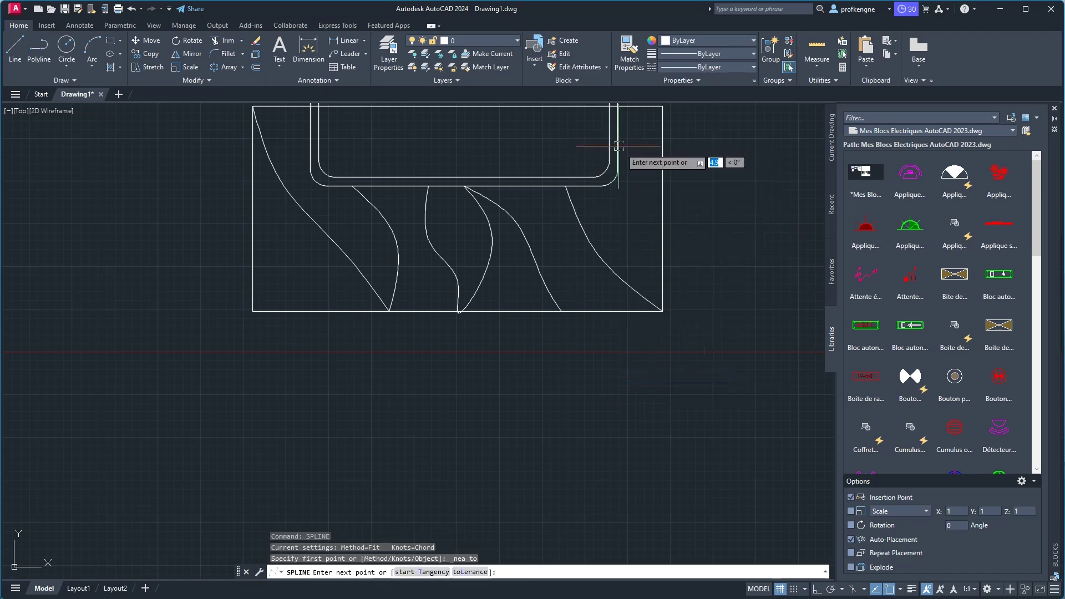
click(630, 156)
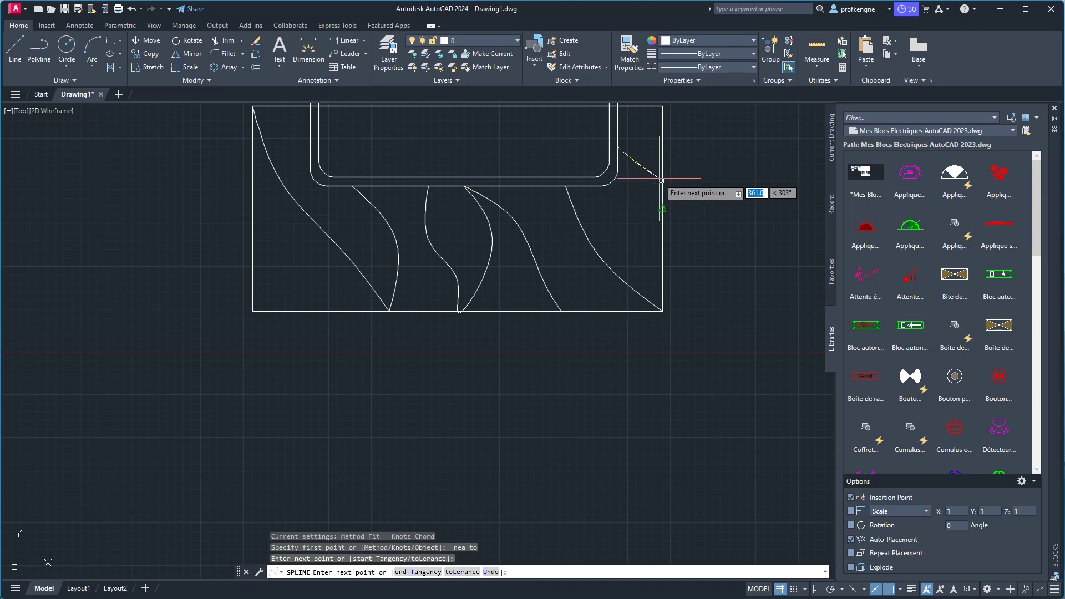
shift+right_click(656, 169)
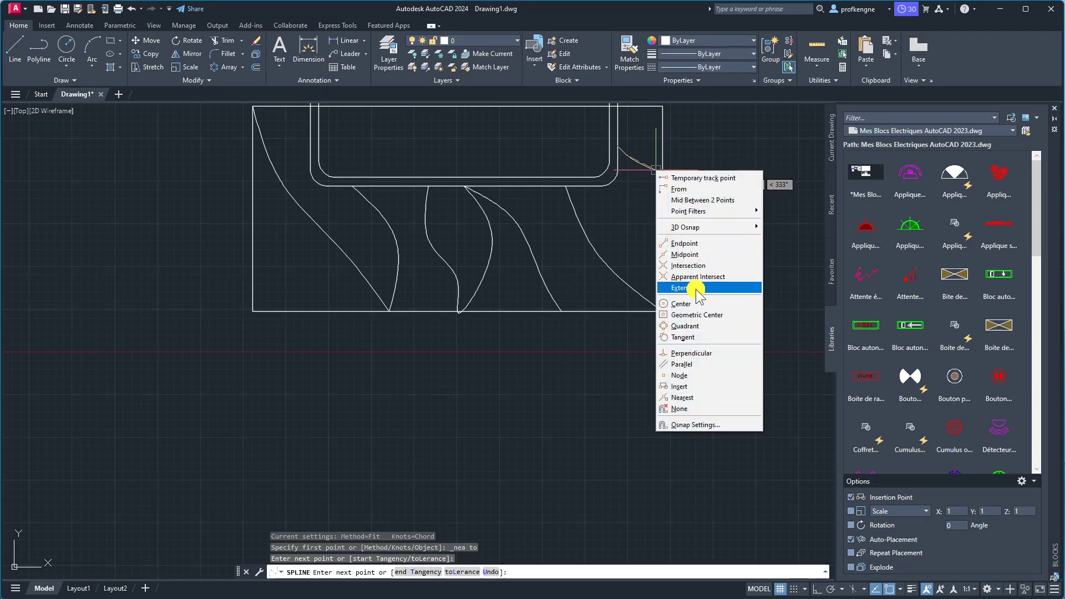
click(684, 398)
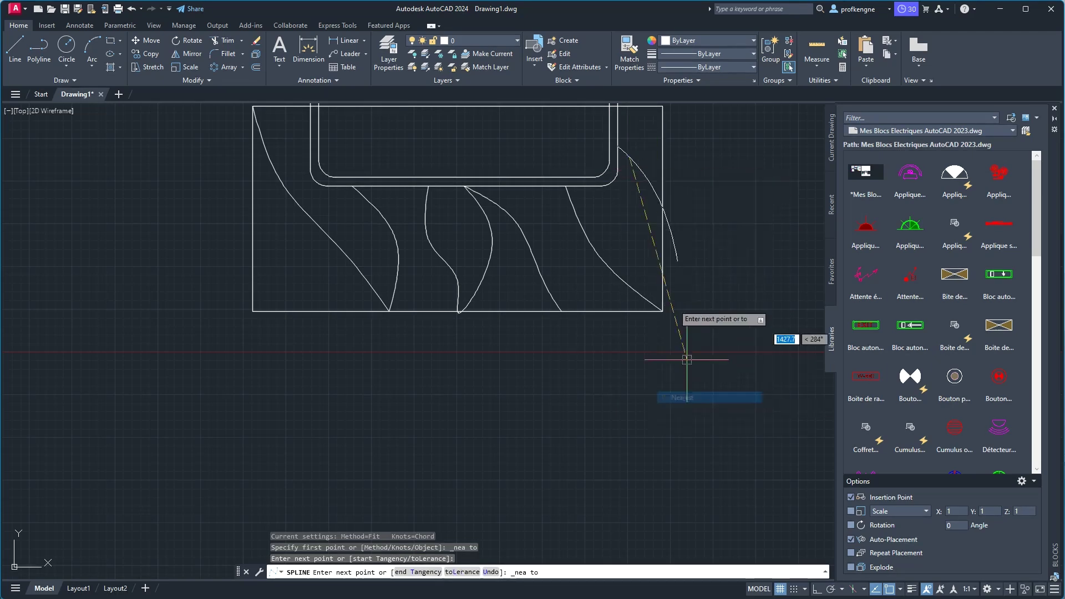
click(662, 181)
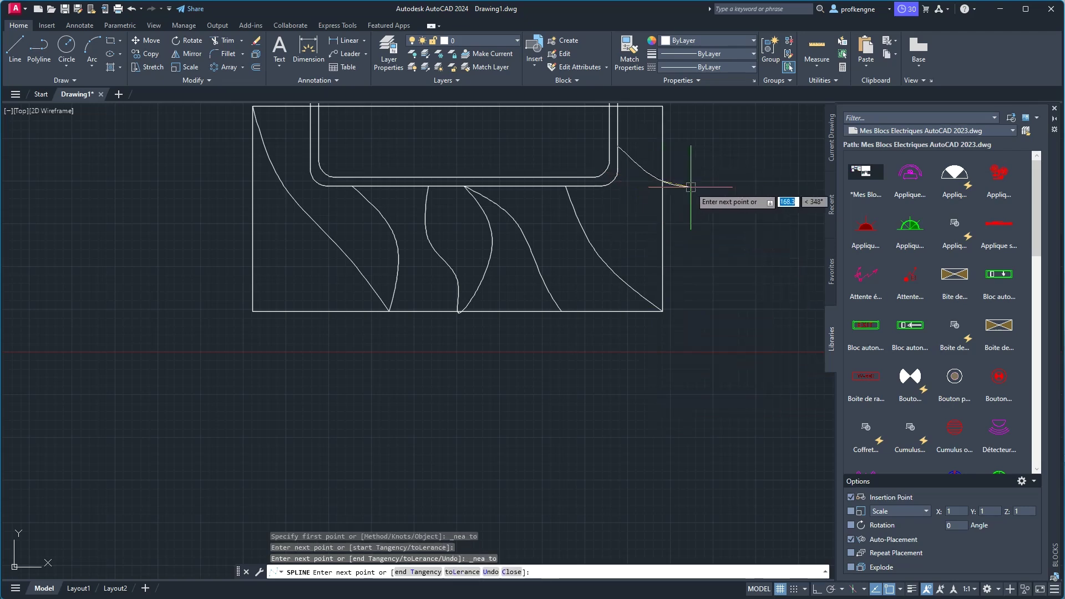
right_click(686, 223)
click(717, 234)
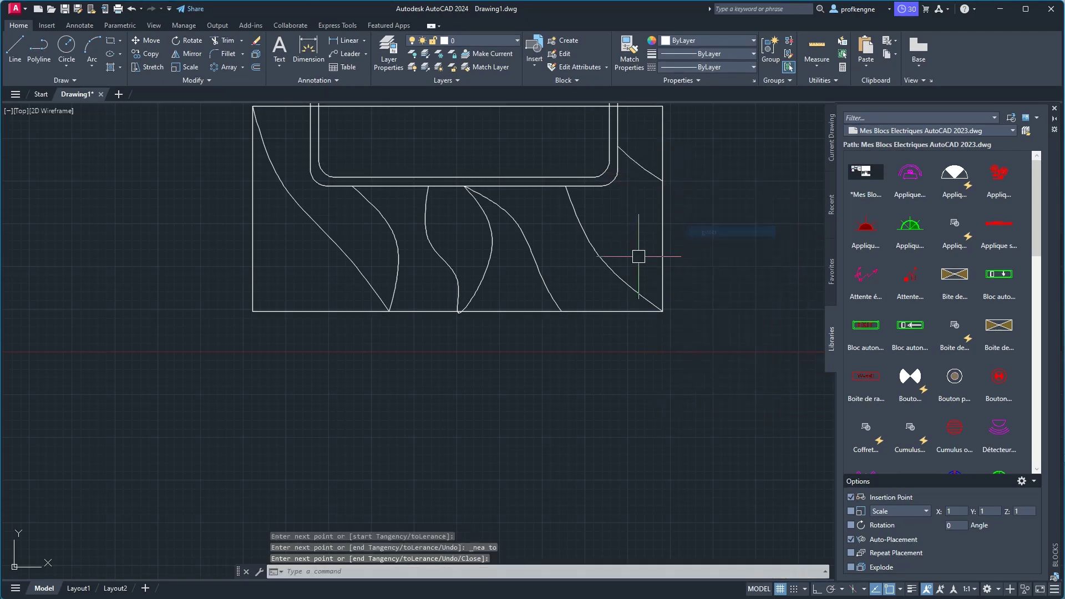
scroll(644, 250, down, 2)
middle_drag(637, 254, 586, 314)
Zoom in on the spline dipping below the bottom edge and try TRIM and EXPLODE on it.
scroll(492, 381, up, 3)
scroll(492, 355, up, 2)
scroll(492, 333, up, 2)
scroll(475, 292, up, 2)
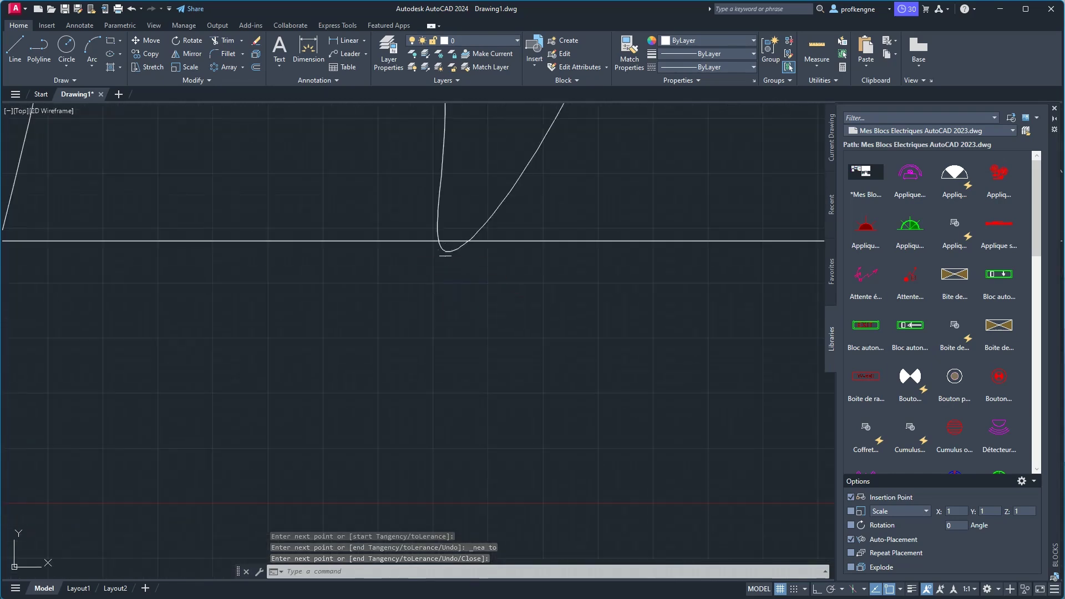
click(451, 249)
scroll(446, 257, up, 3)
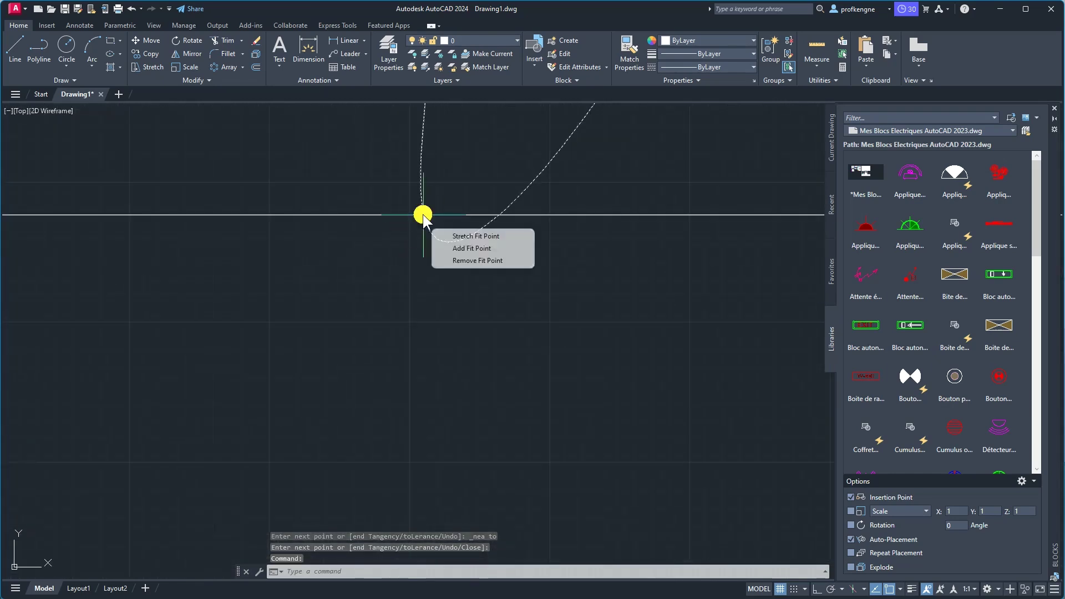
click(218, 43)
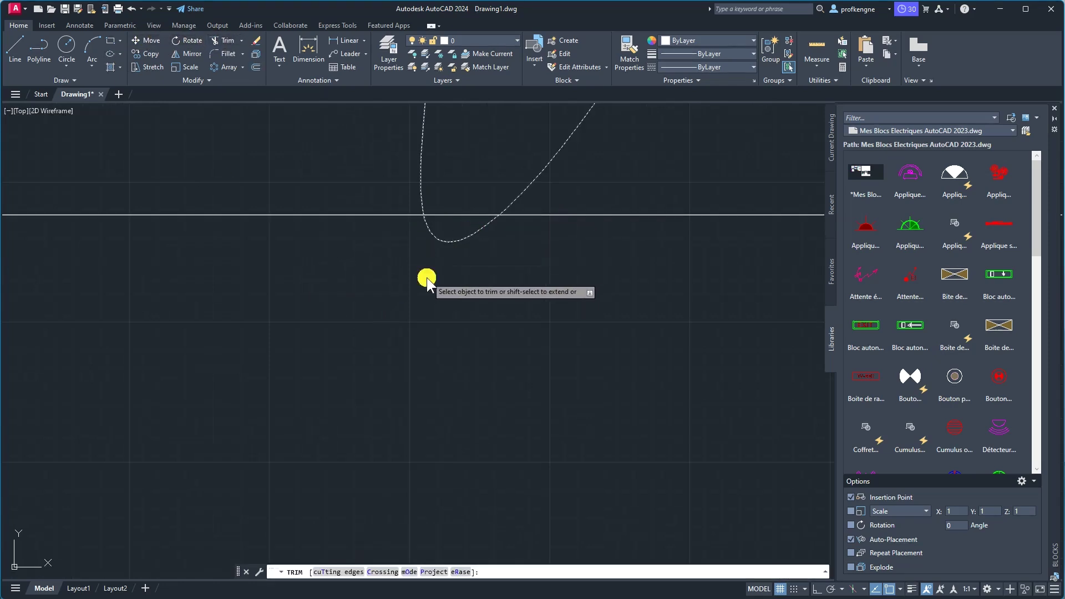
right_click(428, 277)
click(460, 285)
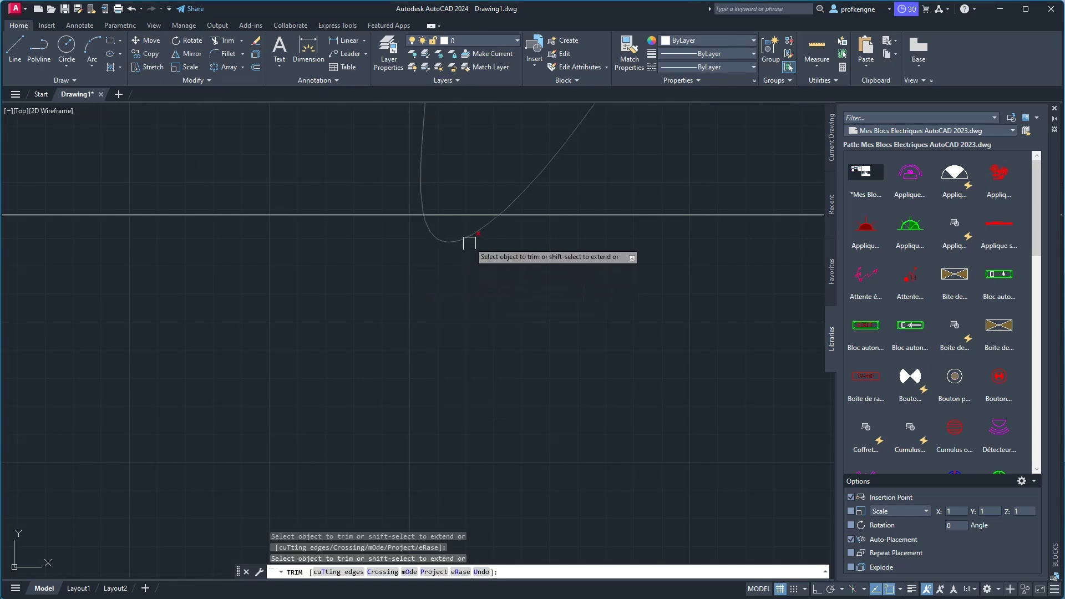
click(258, 55)
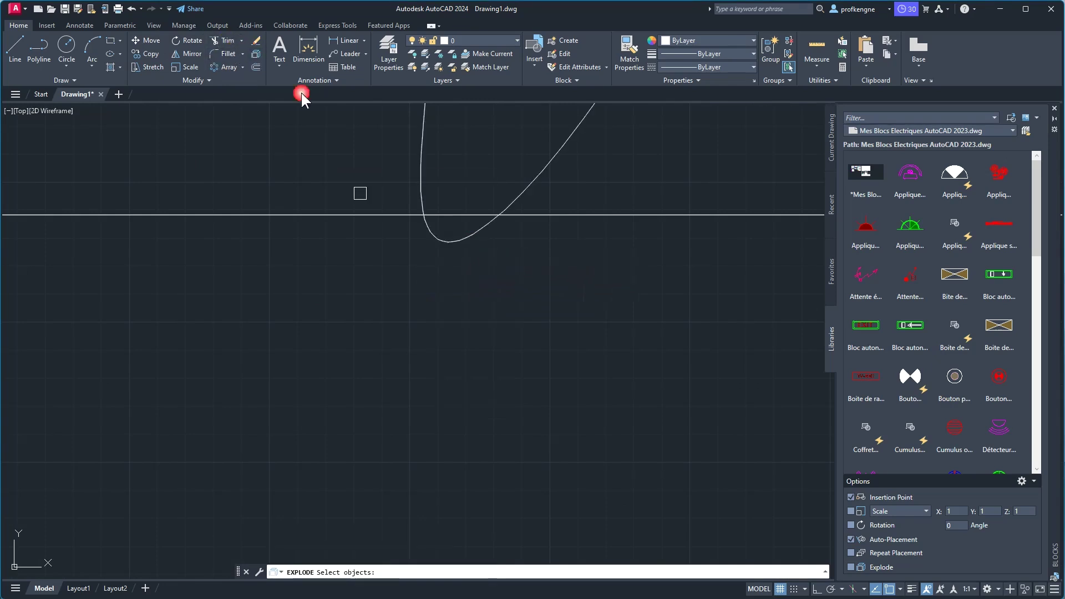
click(461, 240)
key(Return)
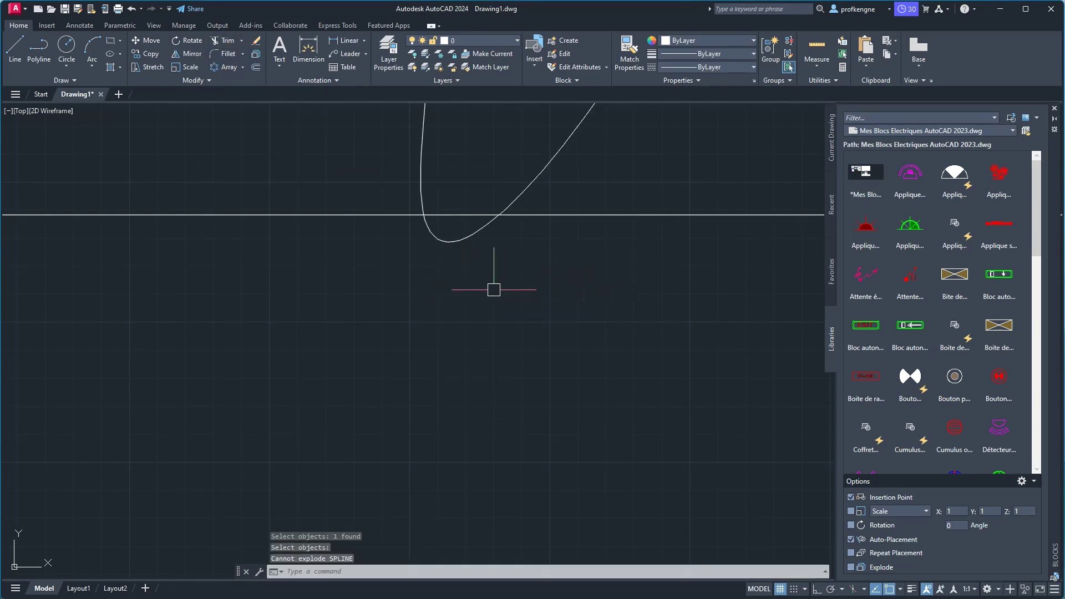
Trim the spline's overshoot below the bottom edge, then zoom out to the whole bed.
click(224, 47)
click(459, 242)
right_click(463, 276)
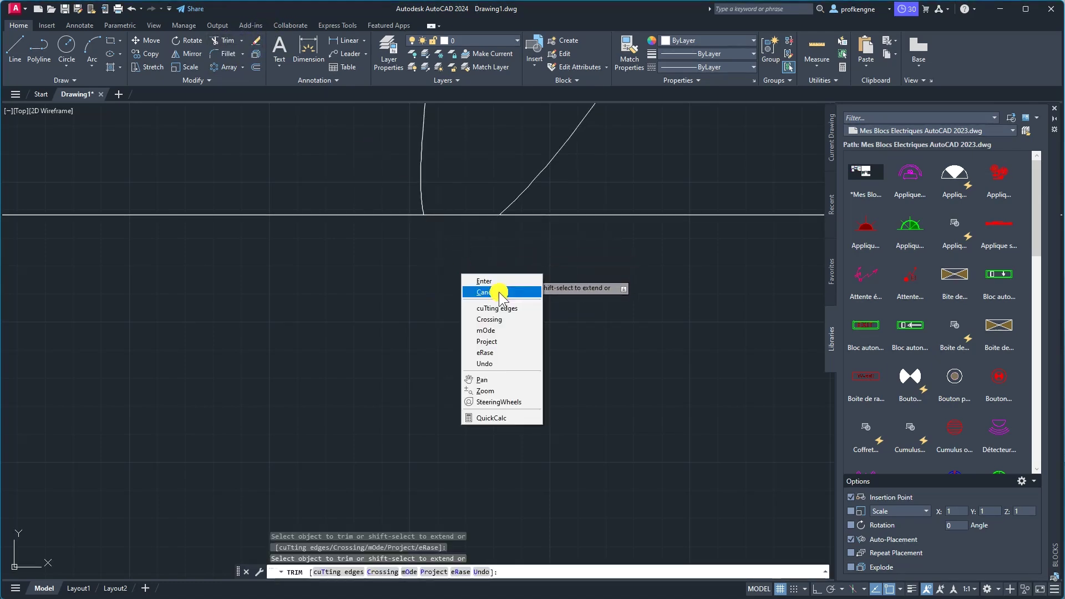
click(499, 293)
scroll(508, 299, down, 2)
scroll(524, 282, down, 2)
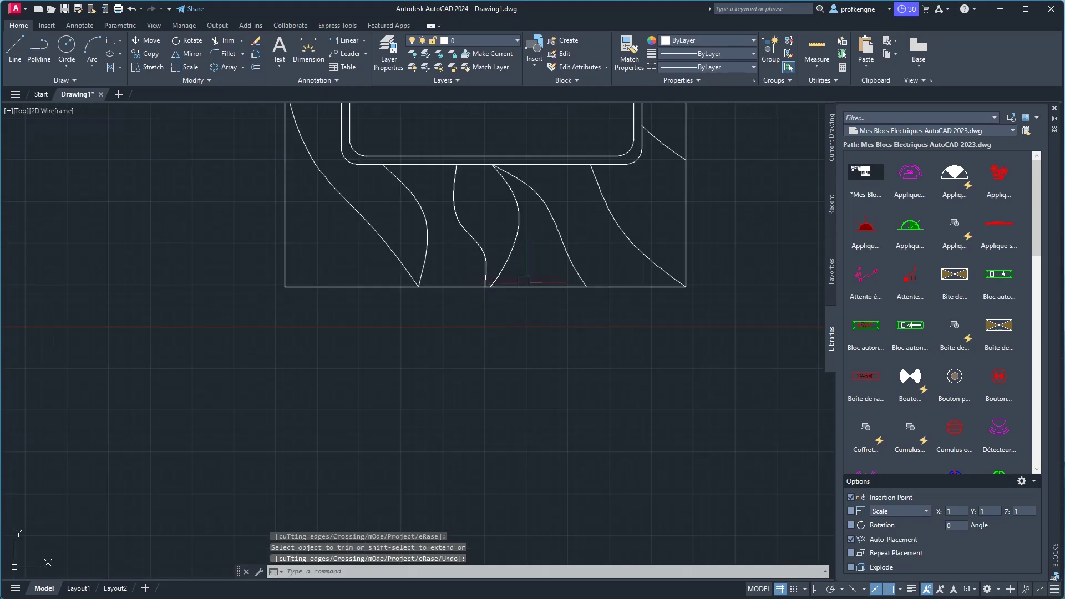
middle_drag(536, 235, 498, 316)
scroll(500, 282, down, 2)
scroll(501, 282, down, 3)
middle_drag(494, 240, 506, 294)
middle_drag(489, 252, 583, 254)
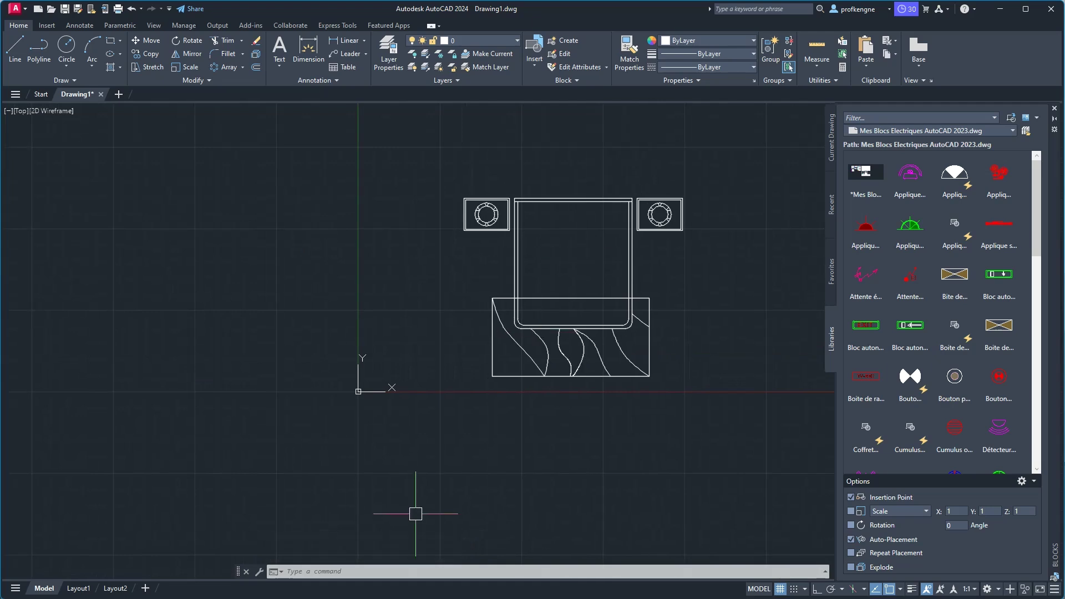
After checking the reference image, draw the first two circle dots on the rug.
key(alt+Tab)
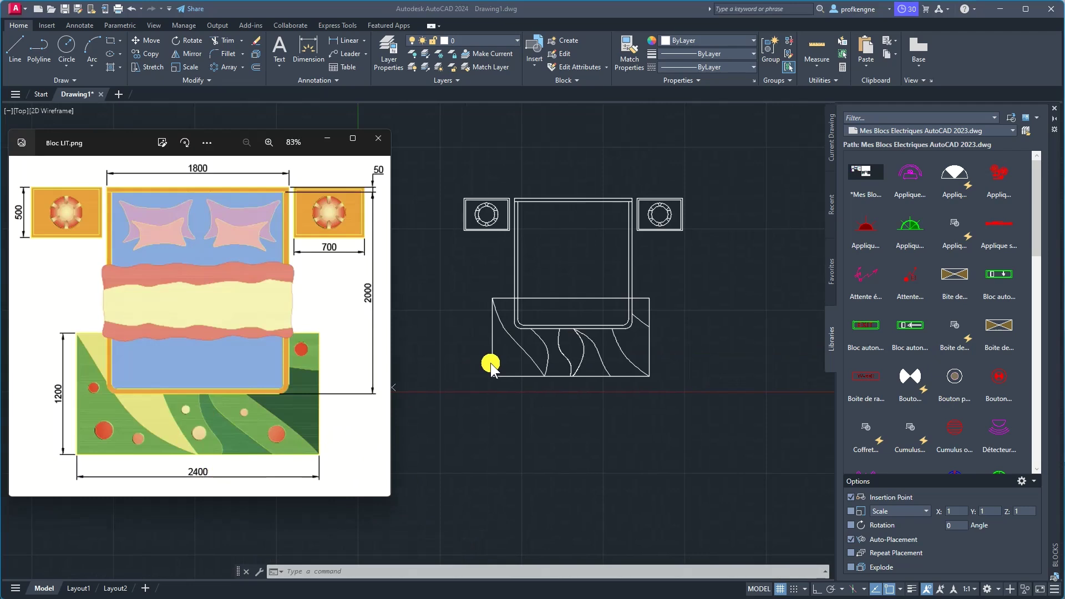
click(442, 385)
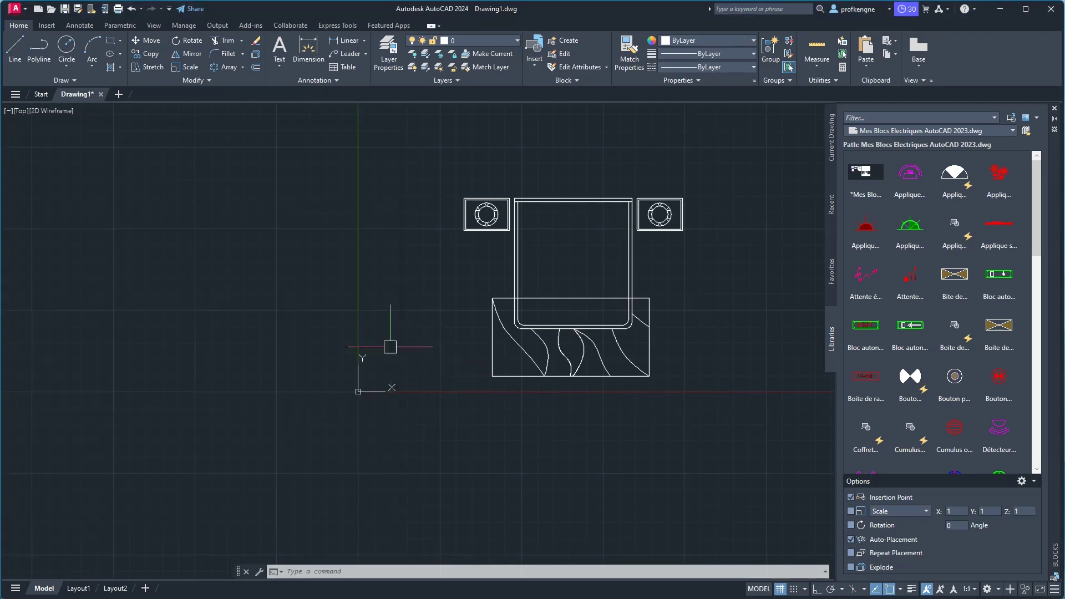
click(66, 47)
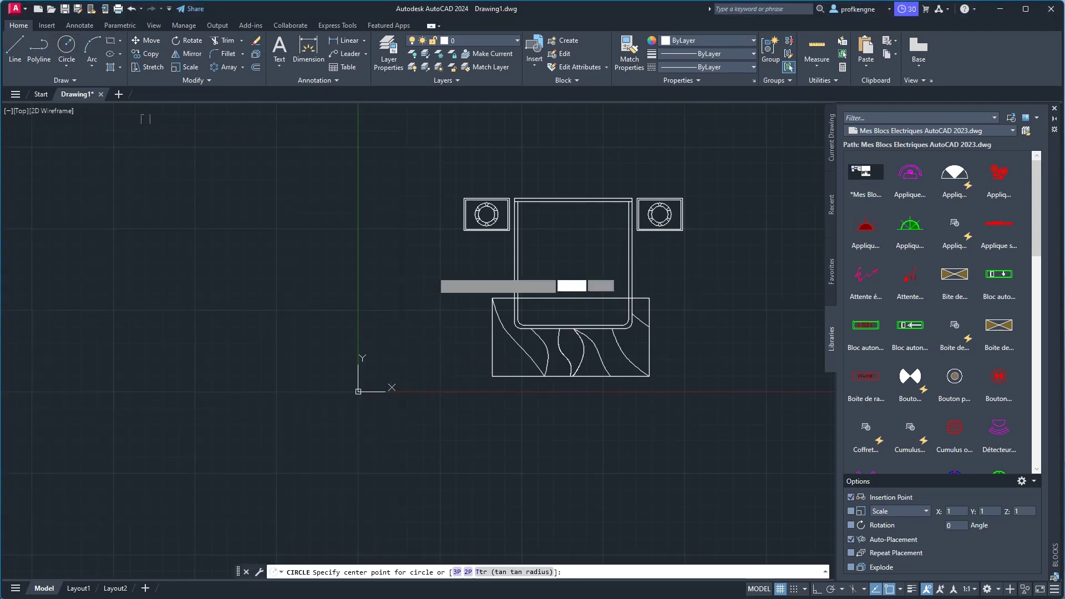
scroll(502, 341, up, 2)
scroll(504, 344, up, 2)
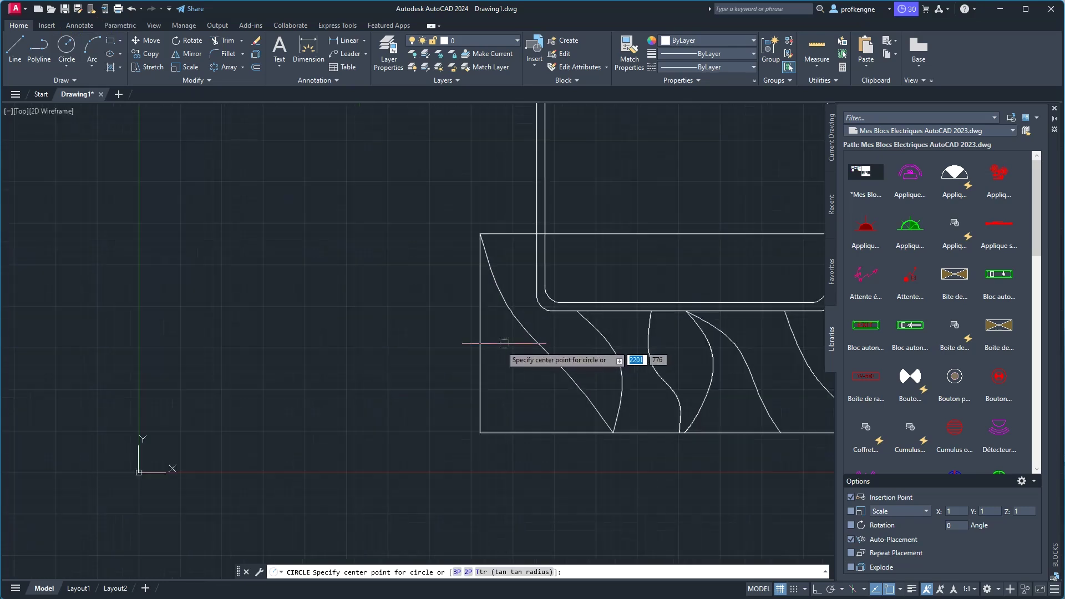
click(501, 341)
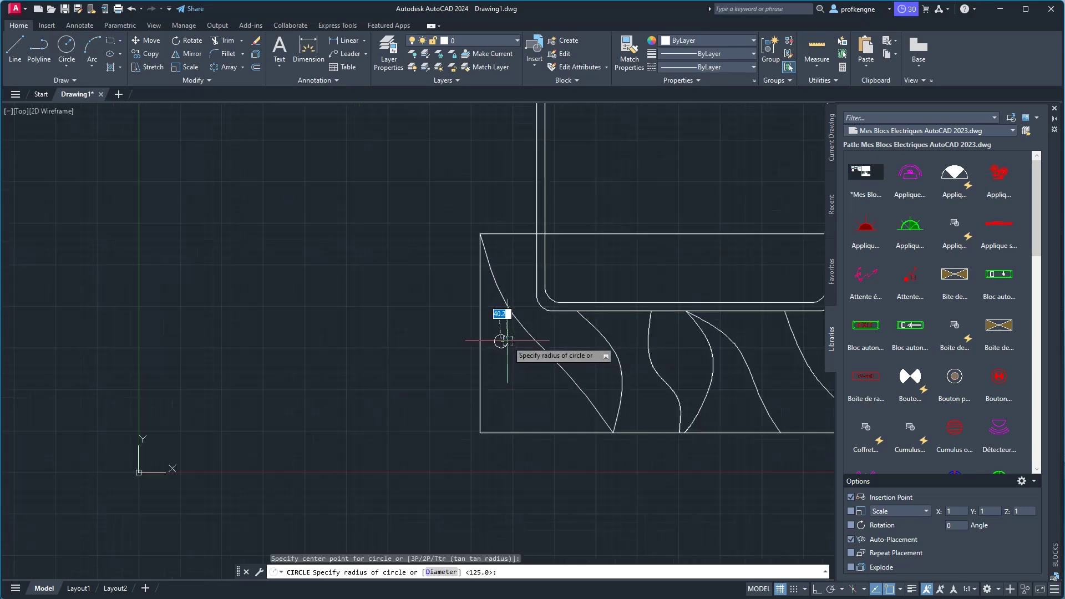
click(509, 341)
right_click(536, 388)
click(536, 390)
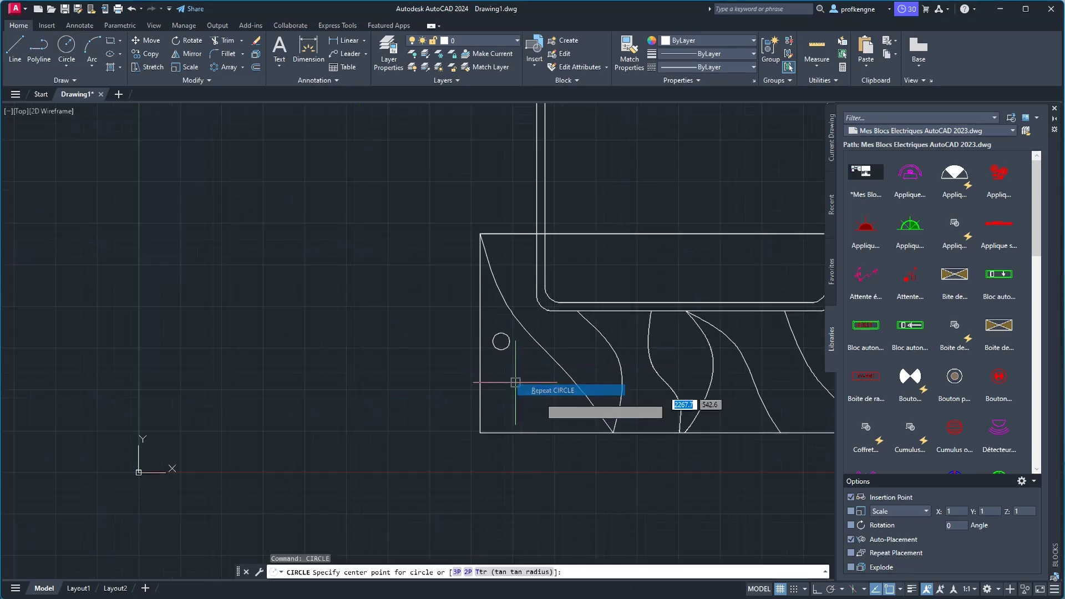
click(506, 404)
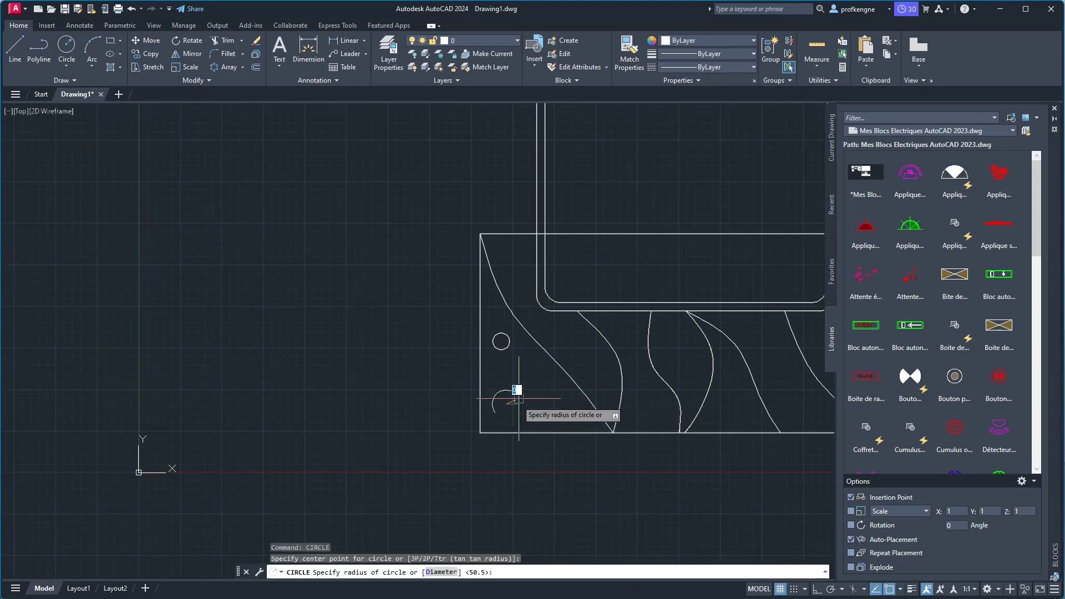
click(519, 404)
Add three more circle dots across the rug, including one between the wavy stripes.
right_click(536, 386)
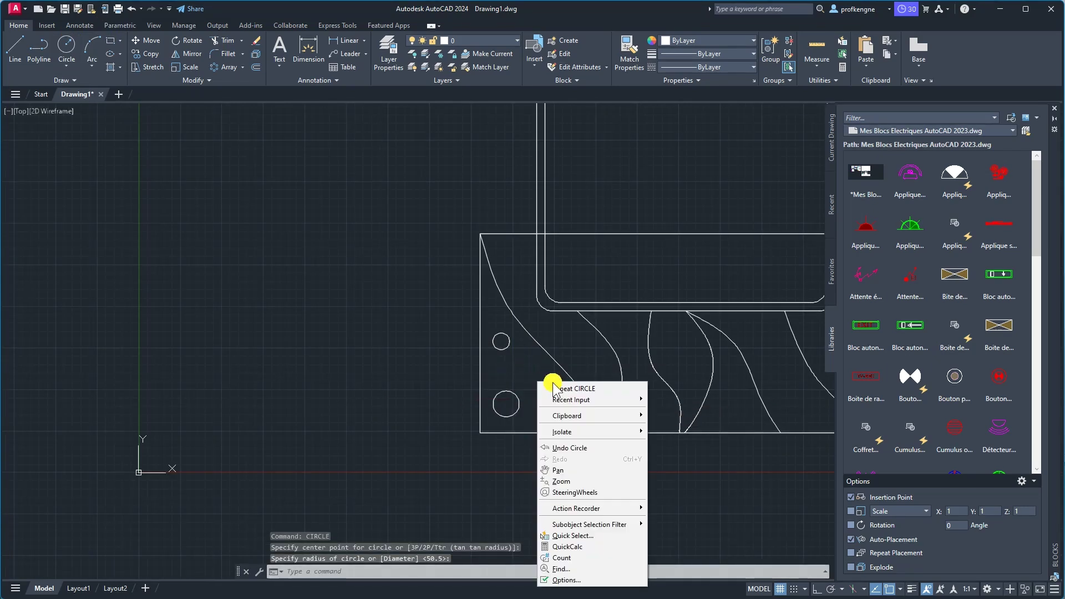
click(554, 385)
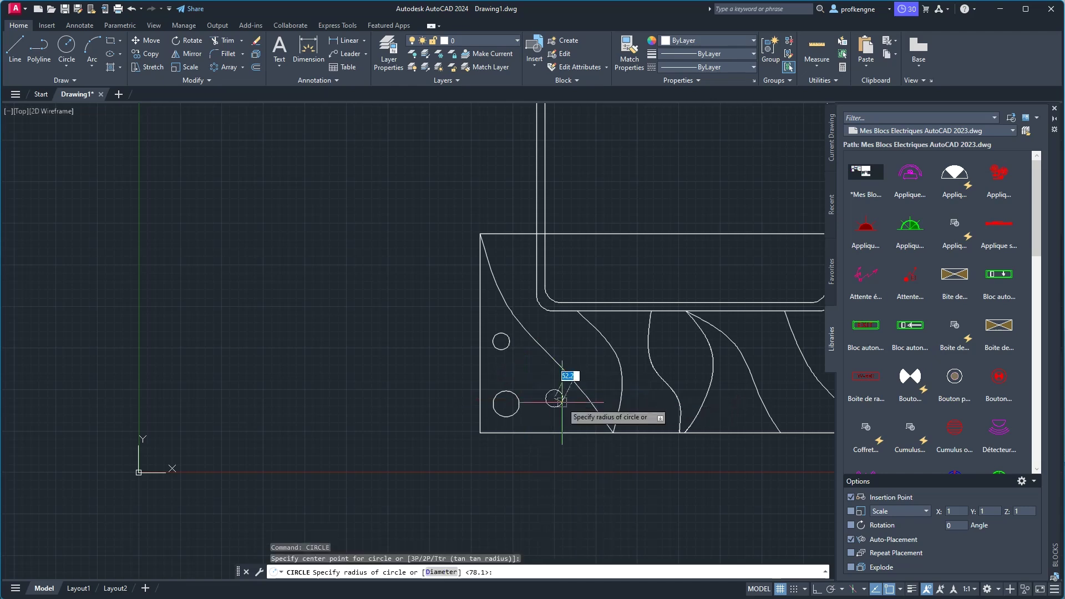
click(568, 392)
right_click(527, 371)
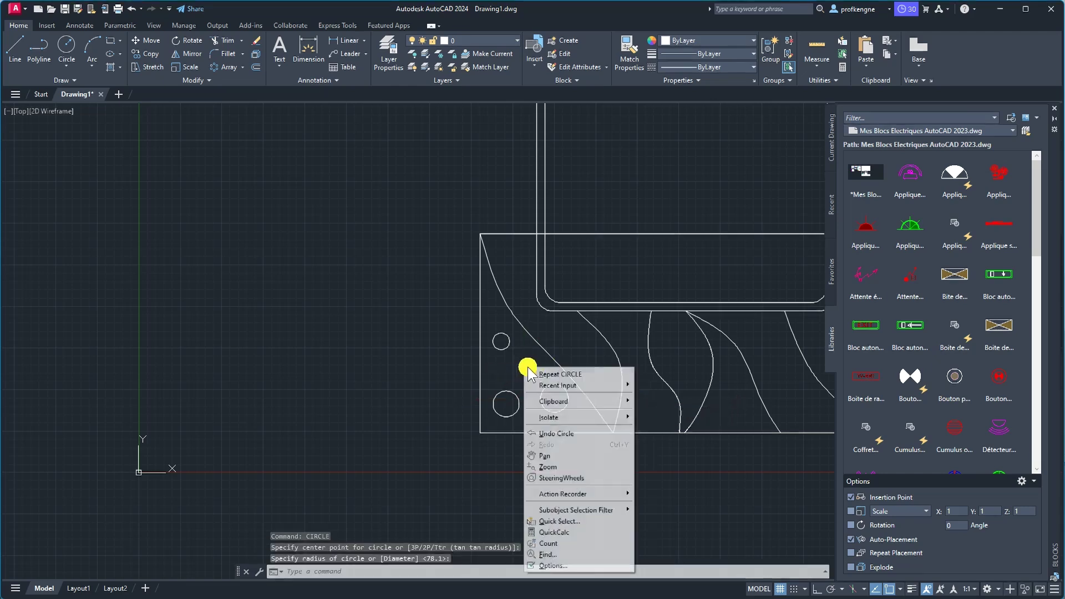
click(560, 374)
middle_drag(592, 321, 405, 271)
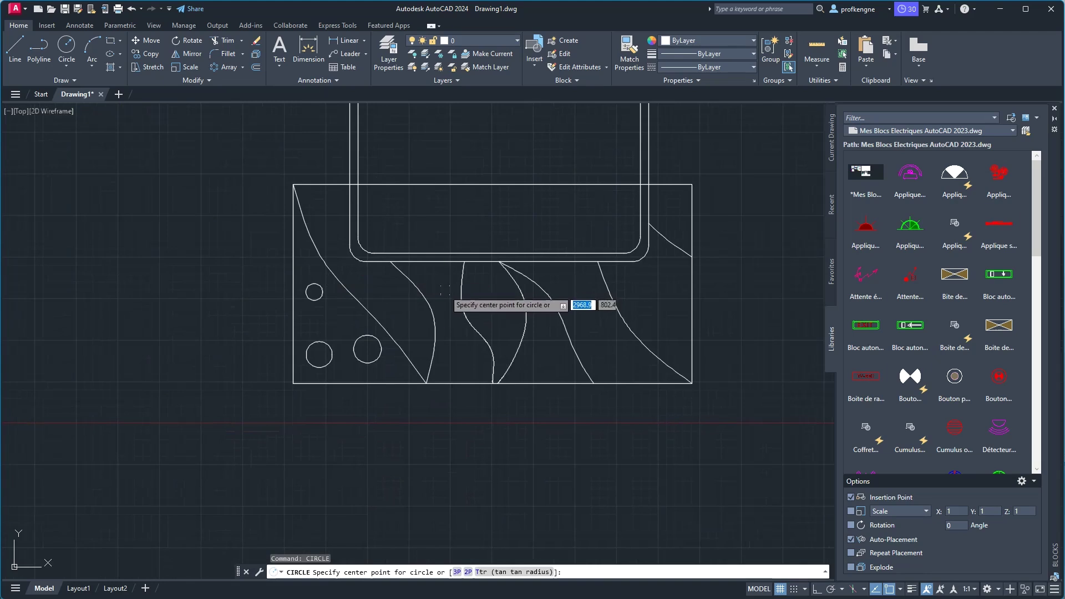
click(448, 287)
click(445, 292)
right_click(459, 341)
click(472, 347)
click(457, 357)
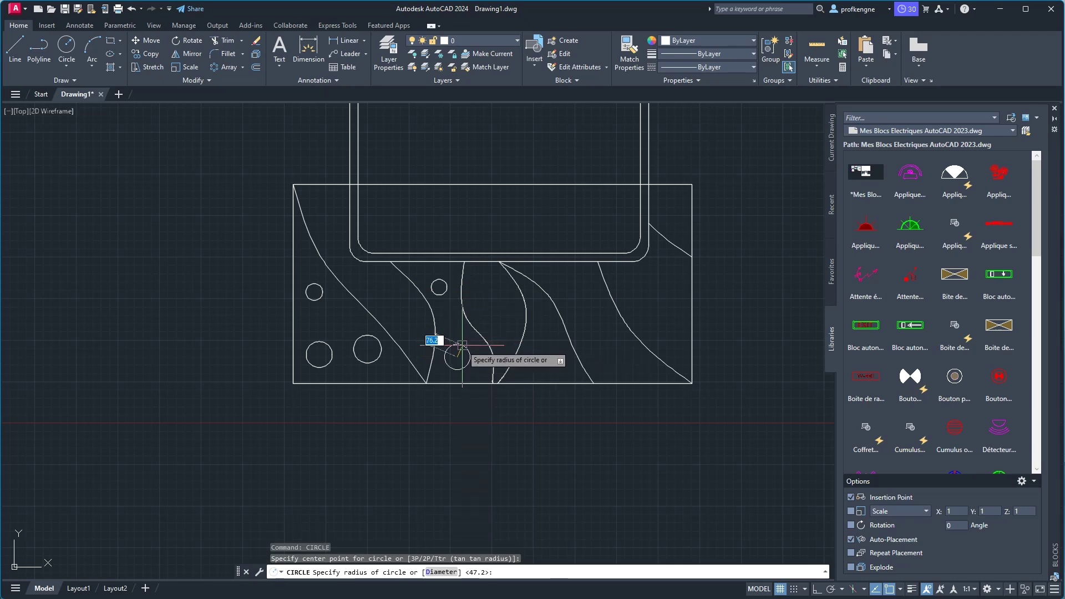
click(462, 345)
Add circle dots near the rug's top middle and lower right.
right_click(515, 308)
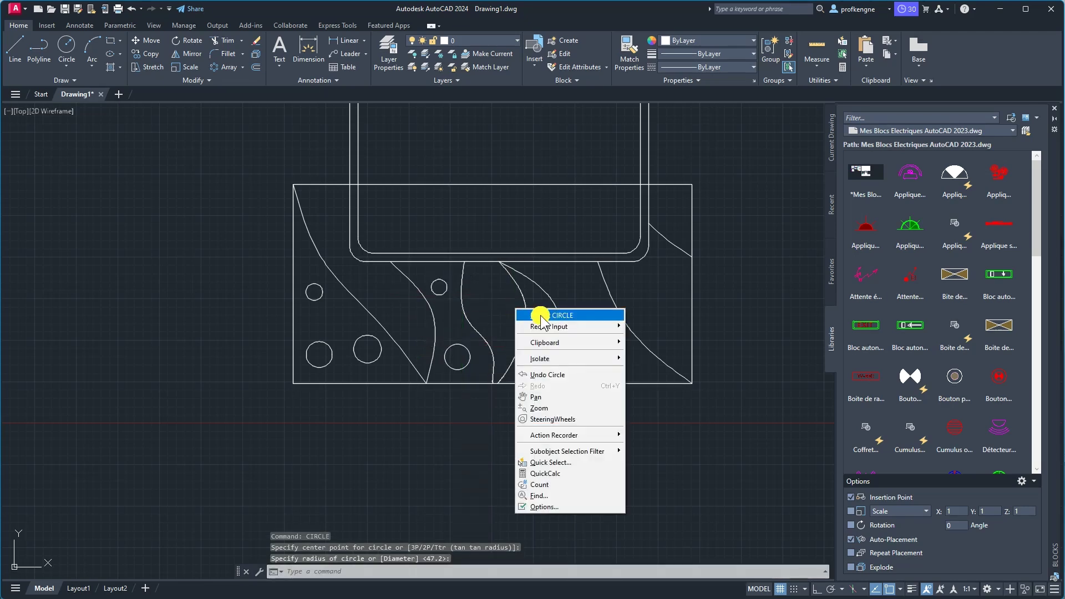
click(538, 310)
click(570, 297)
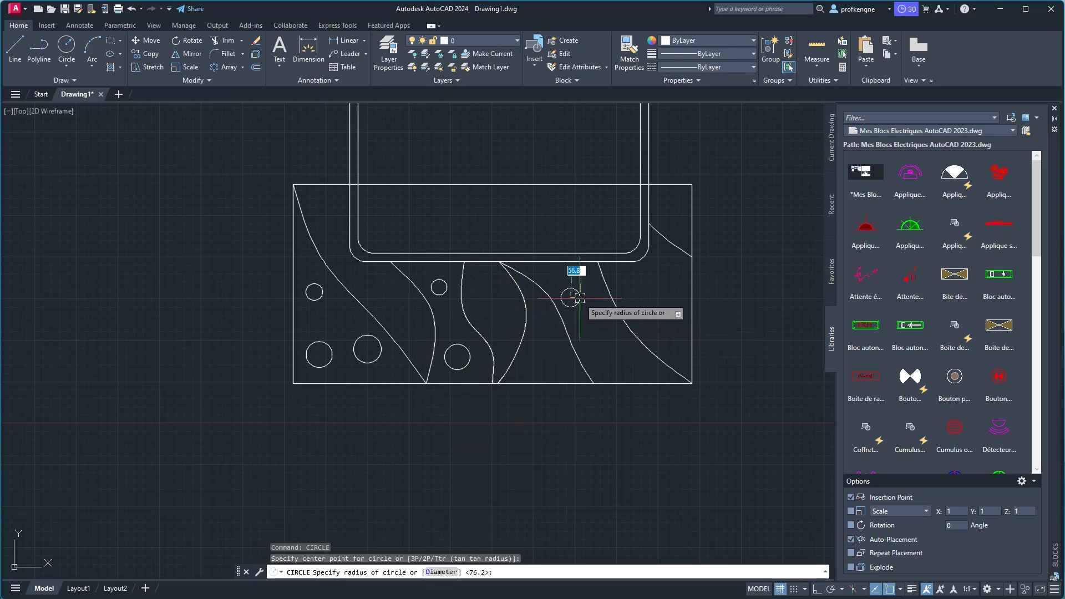
click(582, 298)
right_click(609, 345)
click(617, 348)
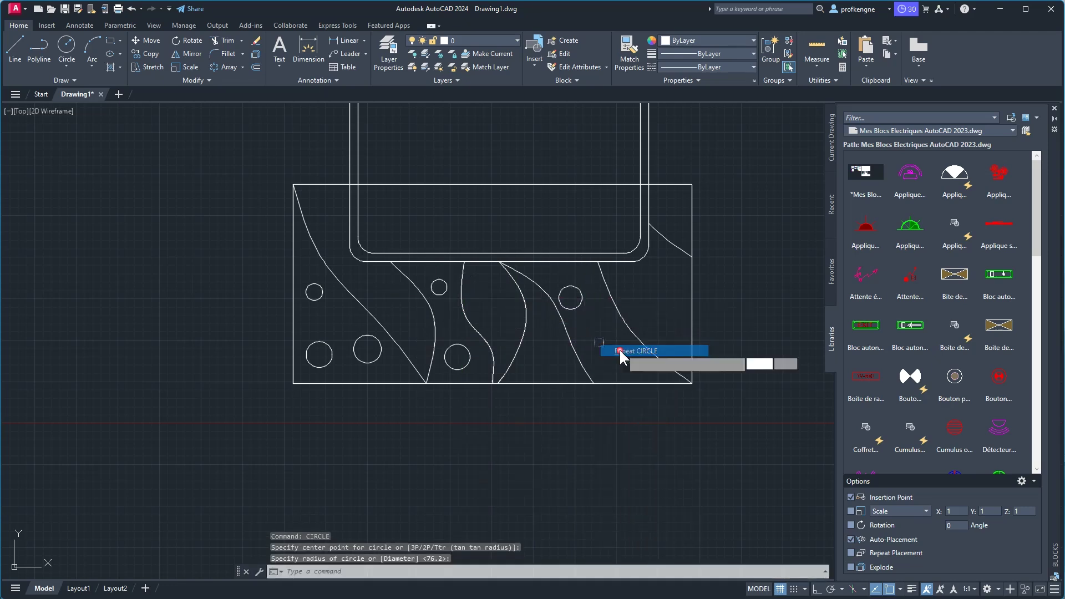
click(621, 355)
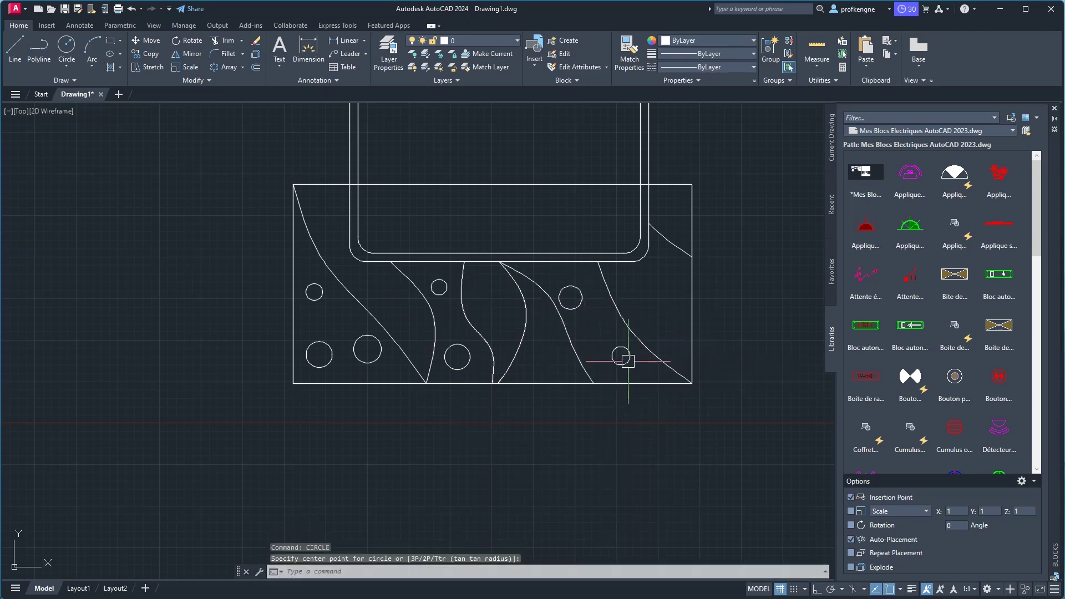
middle_drag(637, 273, 560, 292)
Place a circle dot at the rug's top-right corner and compare with the reference image.
right_click(595, 221)
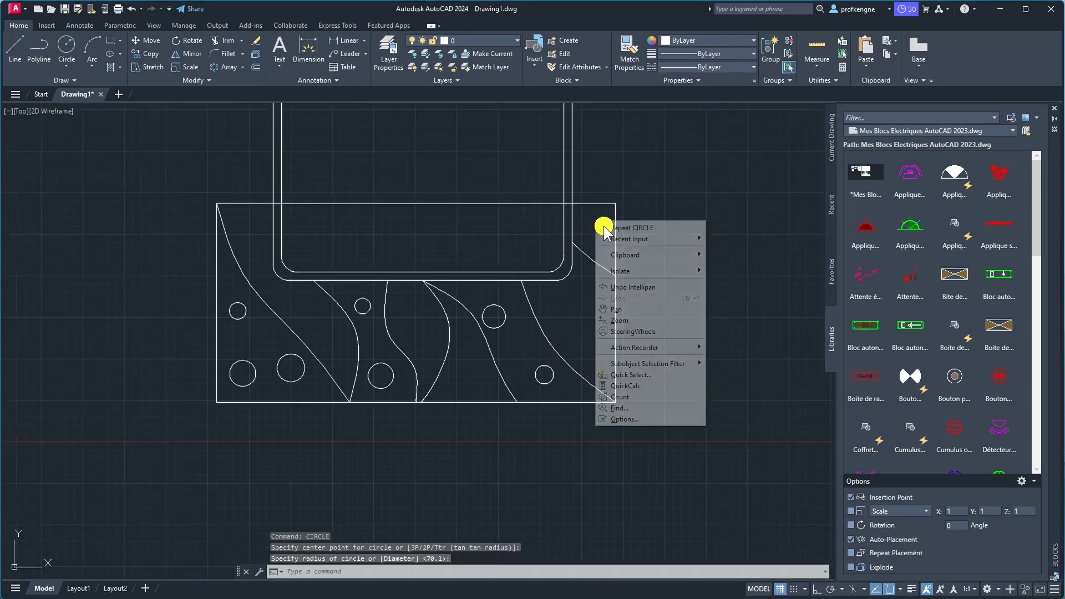
click(610, 224)
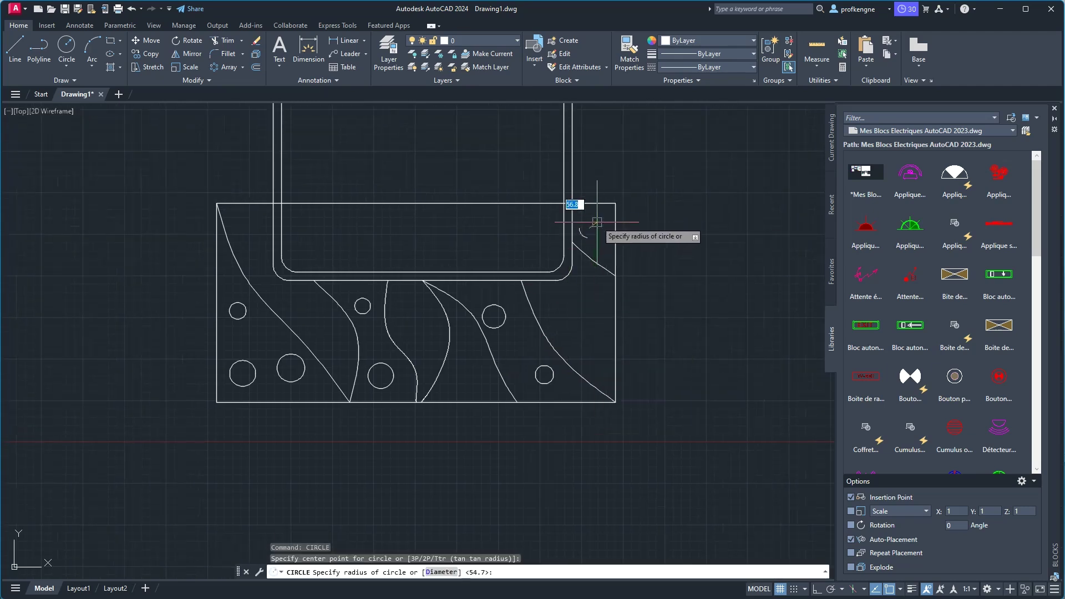
scroll(553, 308, down, 2)
middle_drag(351, 346, 488, 398)
click(488, 400)
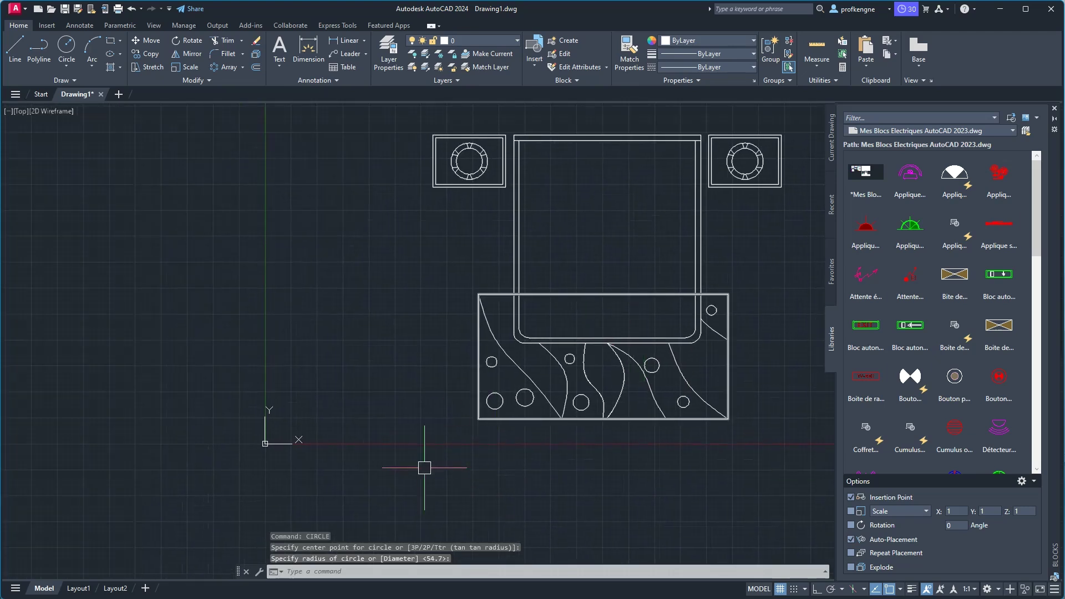
key(alt+Tab)
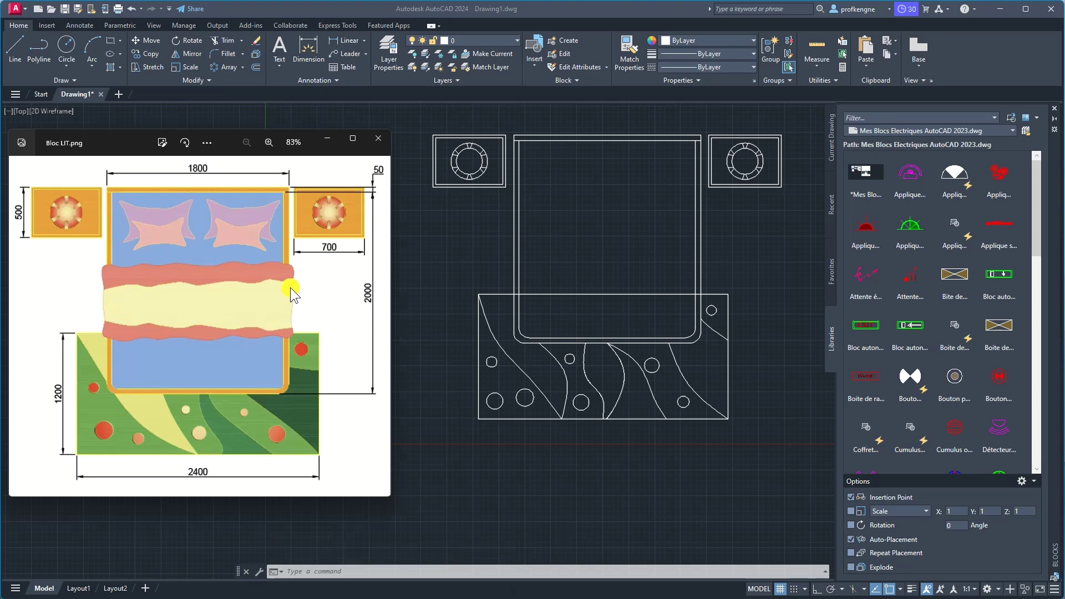
click(558, 187)
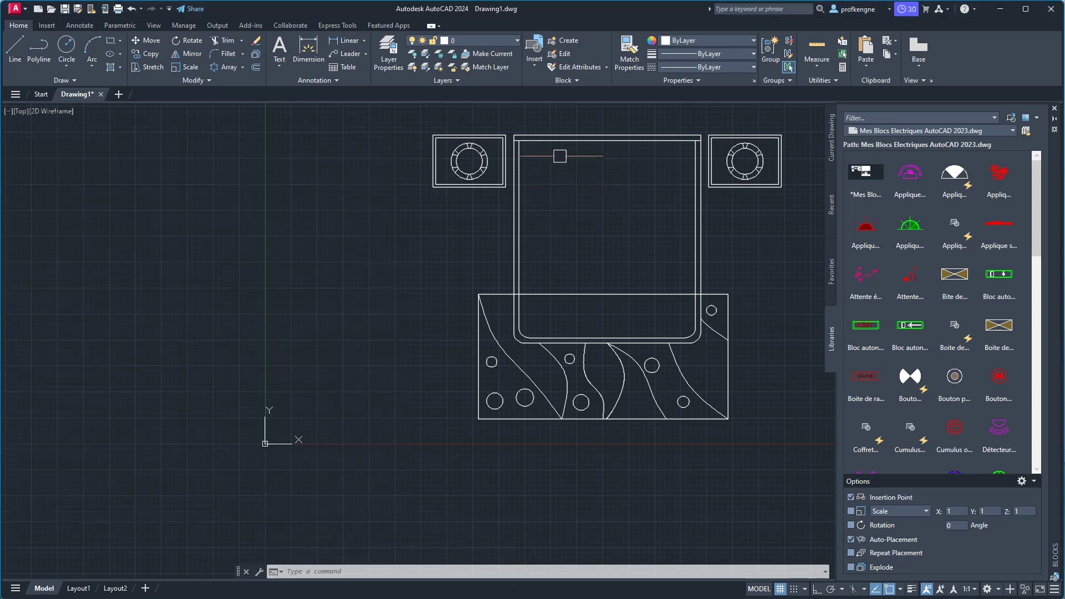
Draw a closed four-point wavy spline pillow outline near the bed's top left.
middle_drag(558, 177, 398, 199)
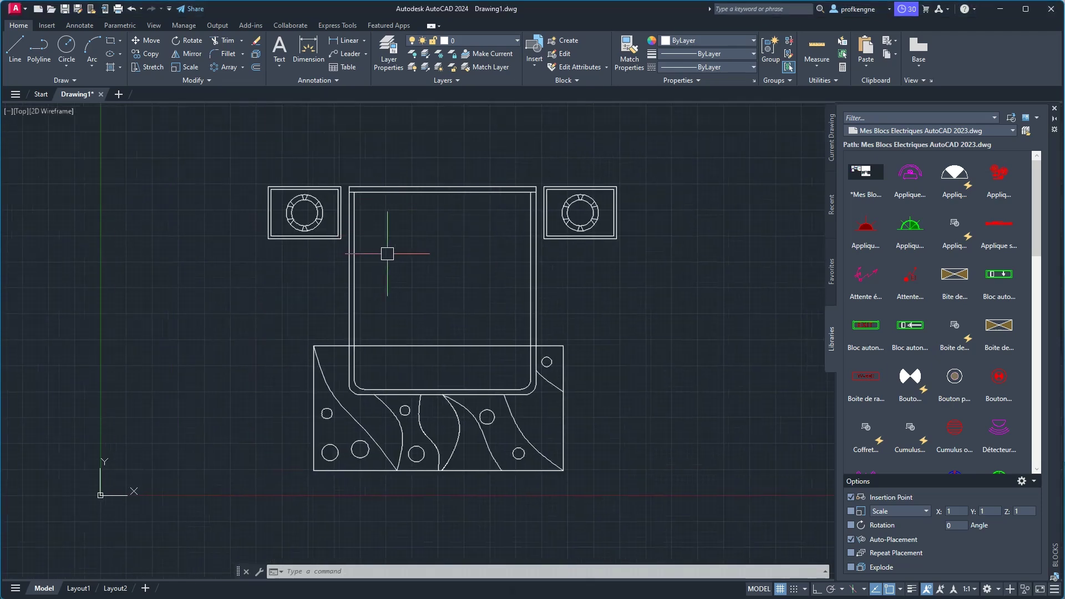
text(Spl)
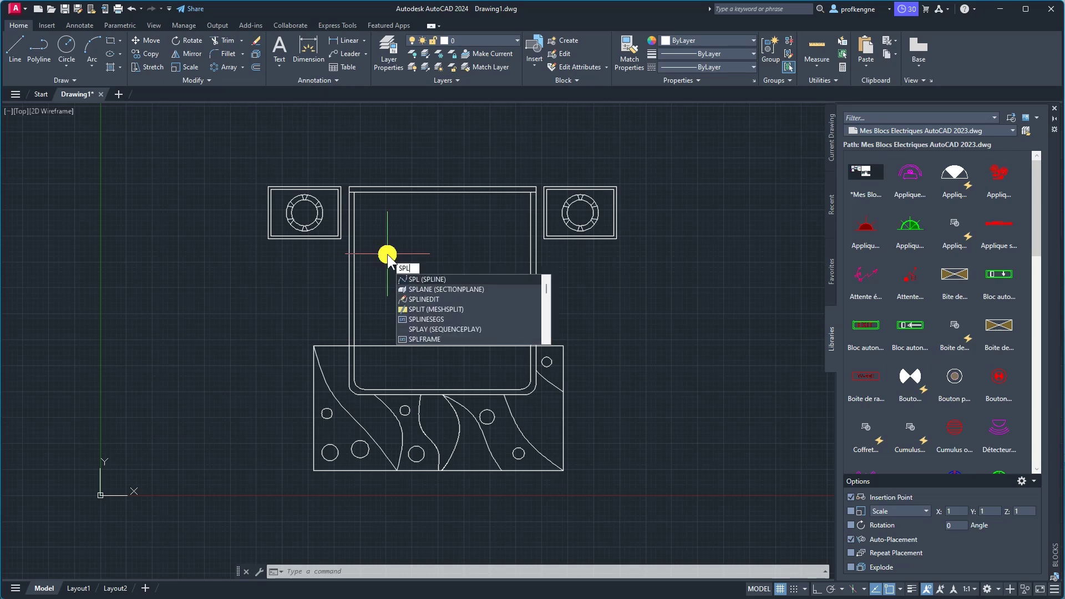
key(Return)
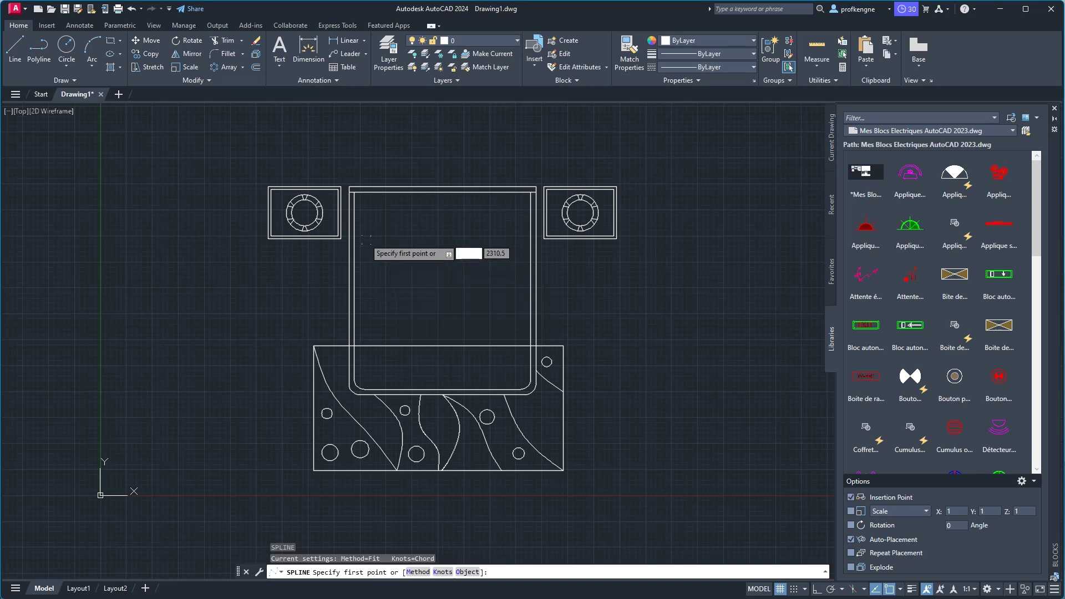
scroll(344, 216, up, 2)
scroll(365, 192, up, 2)
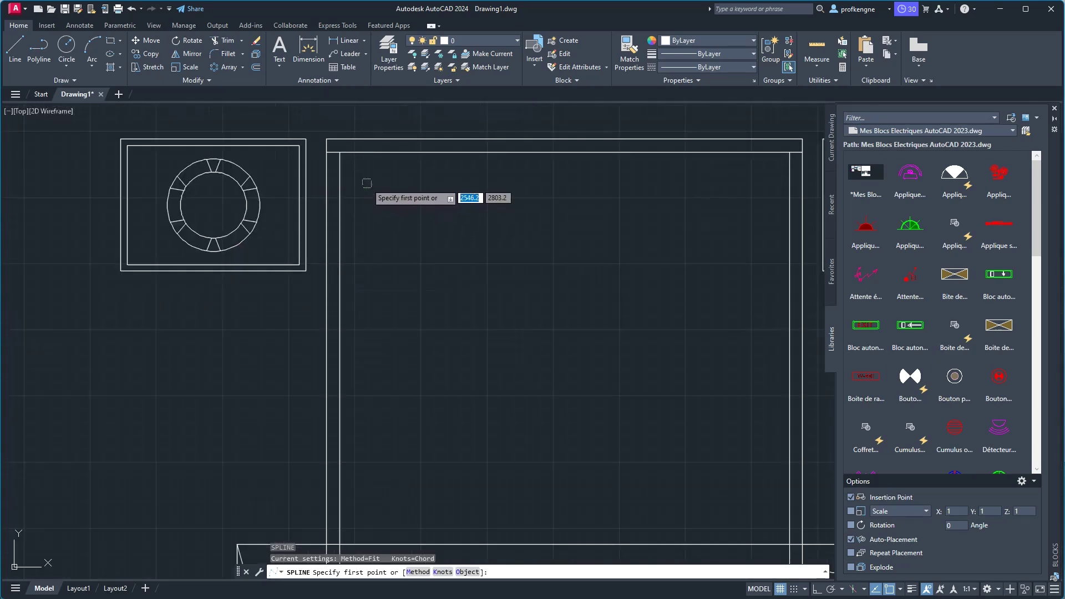
click(384, 191)
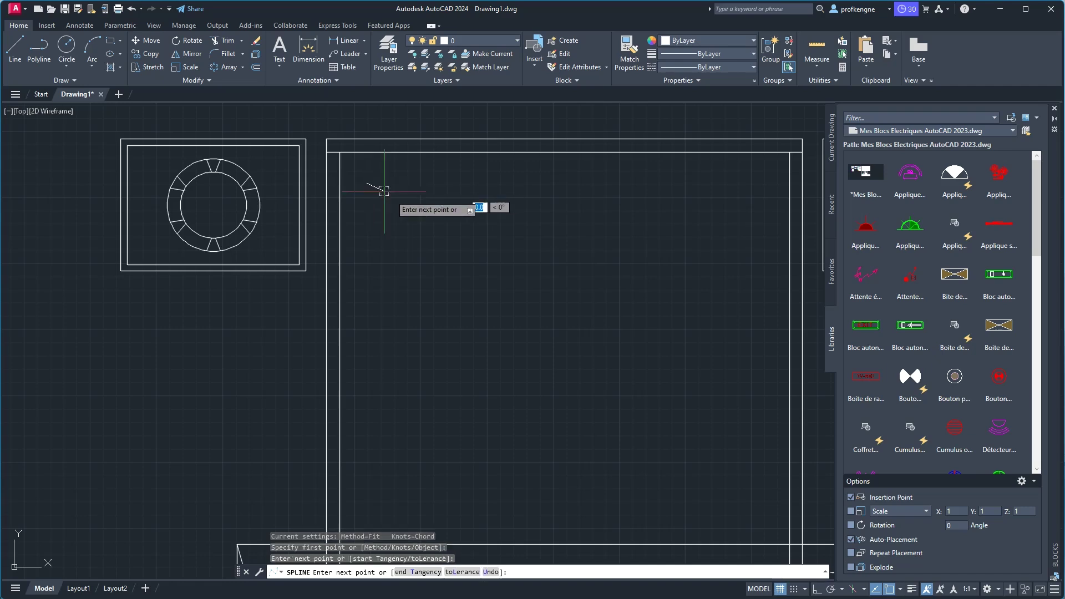
click(423, 201)
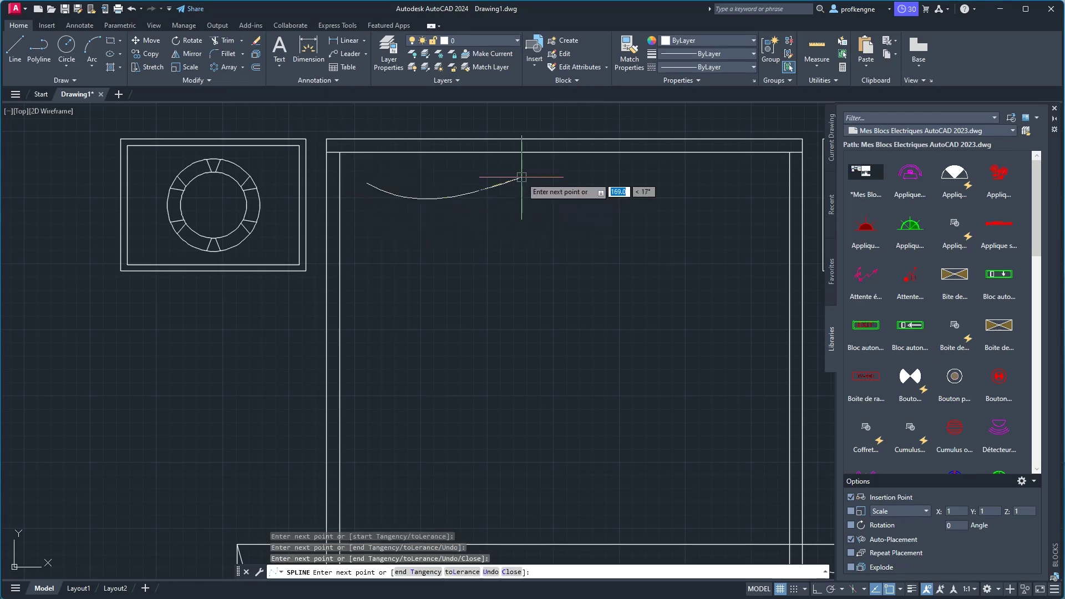
click(521, 176)
click(499, 203)
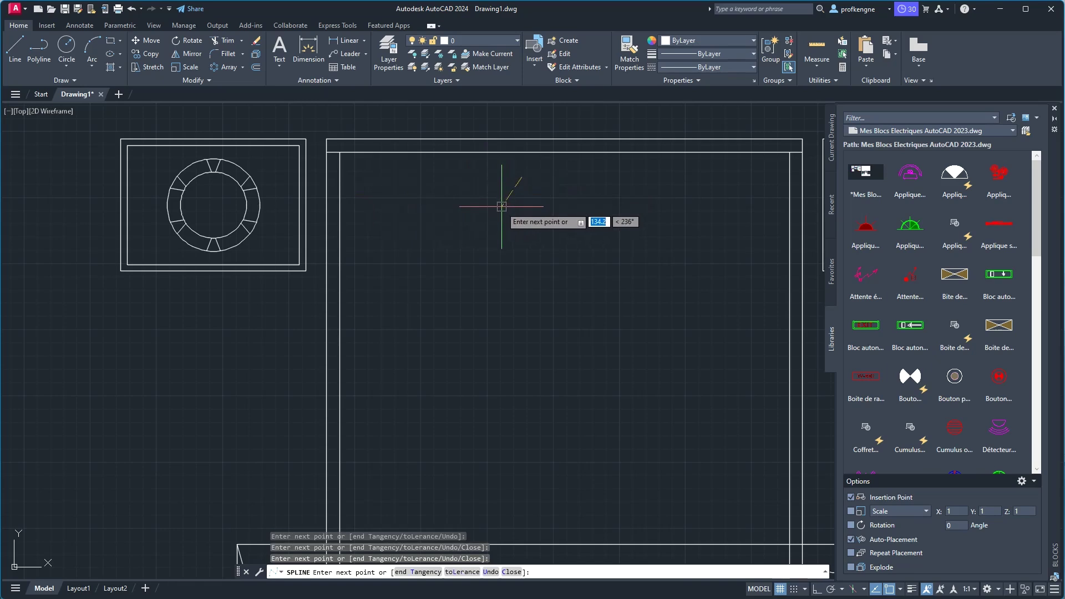
right_click(369, 172)
click(394, 179)
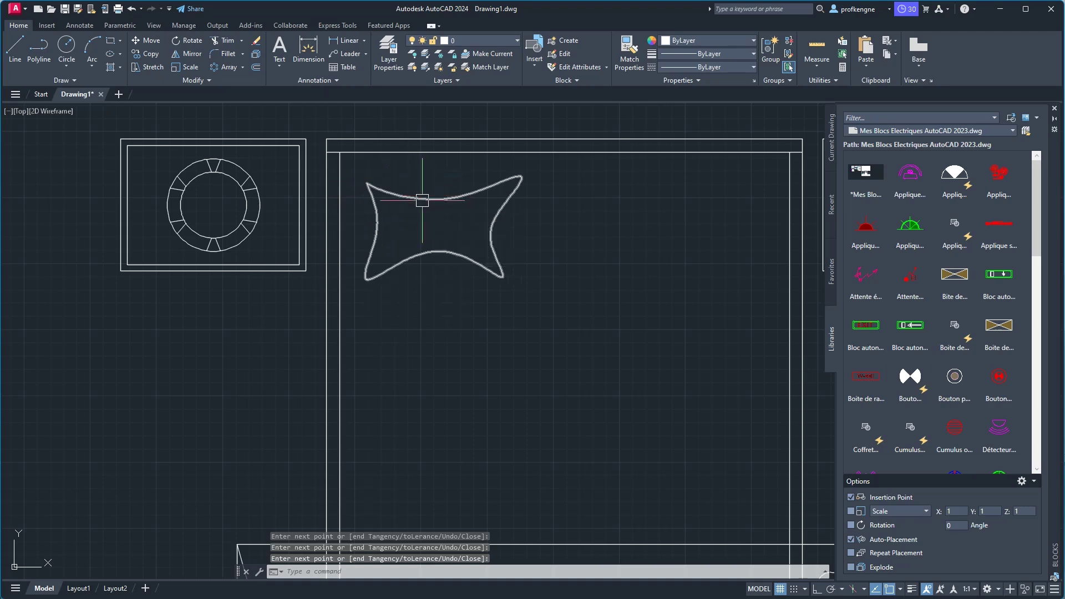
click(422, 198)
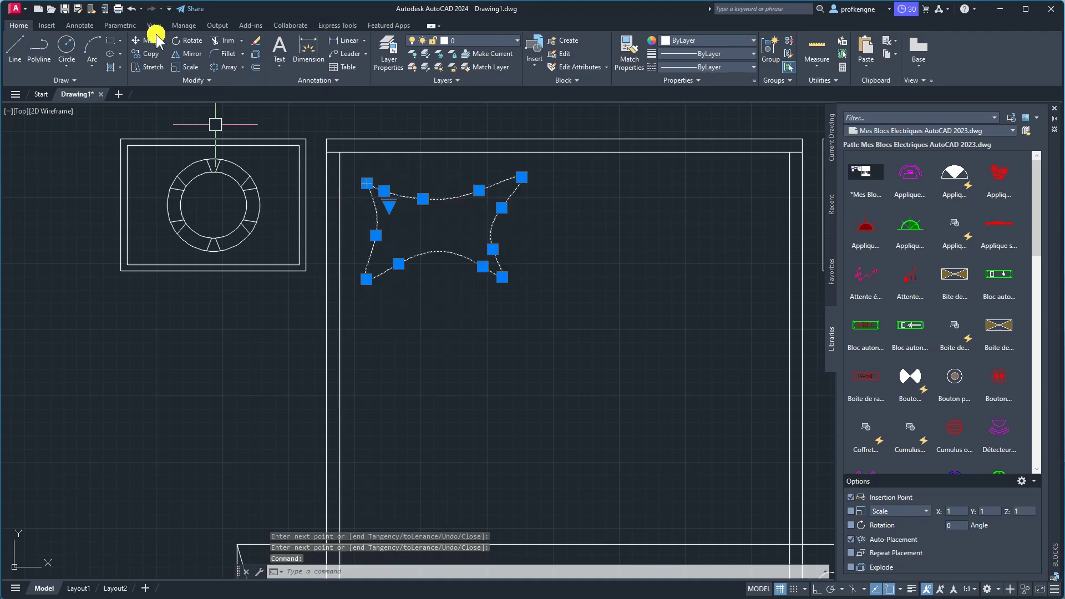
Copy the pillow outline to a spot below the original.
click(148, 55)
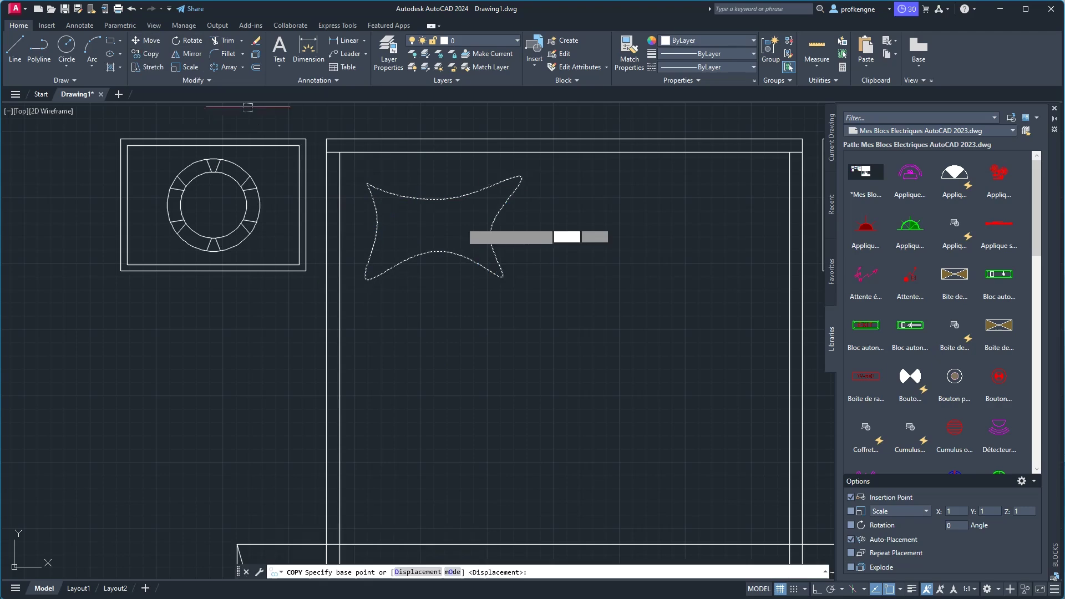
click(430, 200)
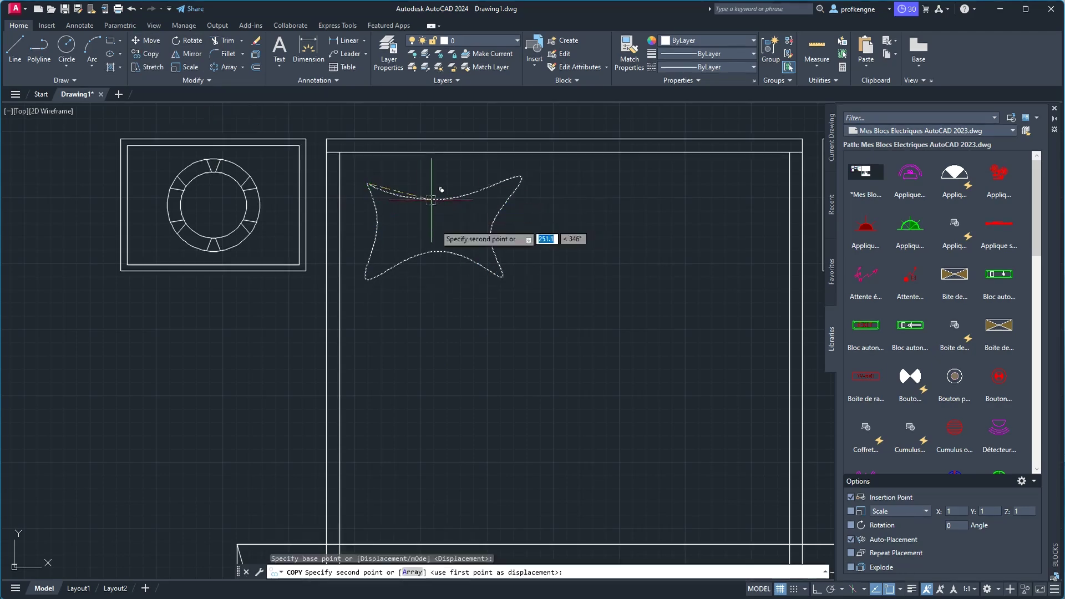
right_click(560, 259)
click(577, 264)
key(Return)
click(473, 315)
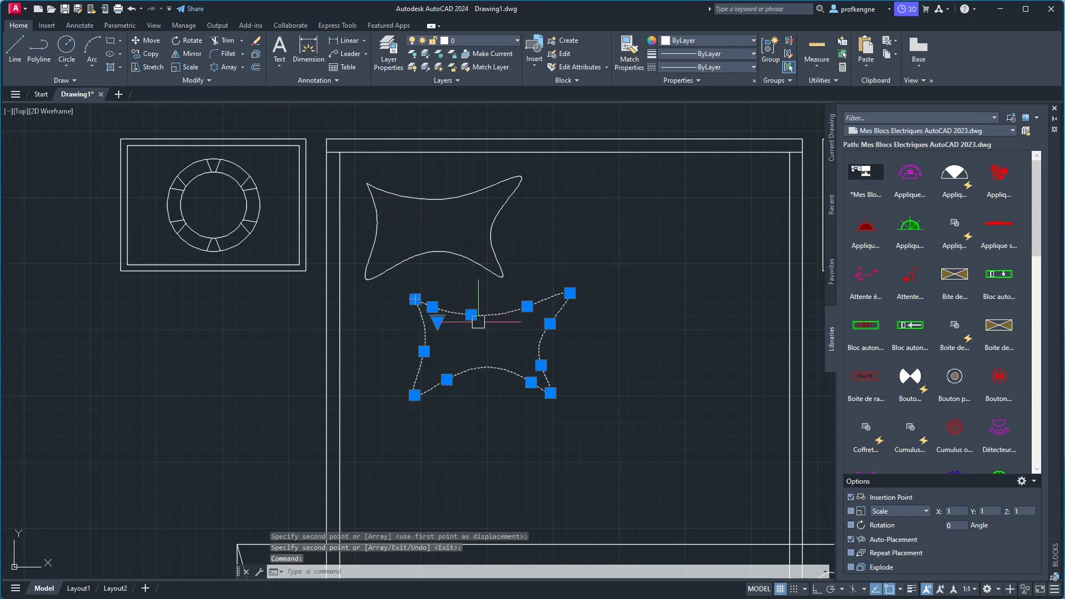
Scale the copied outline to about 0.6 from its upper-left endpoint.
click(189, 68)
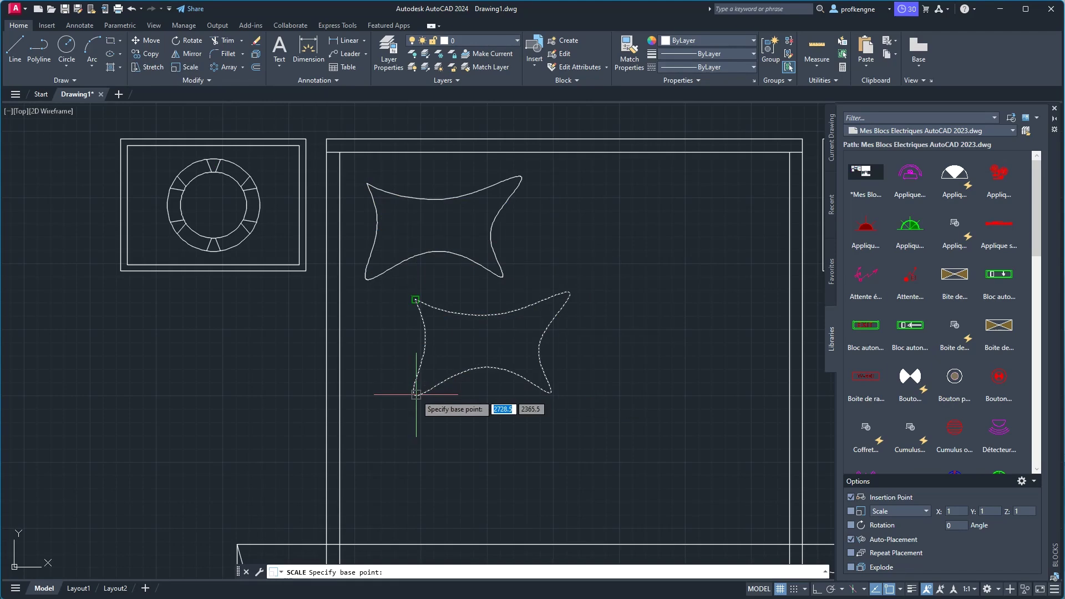
click(415, 299)
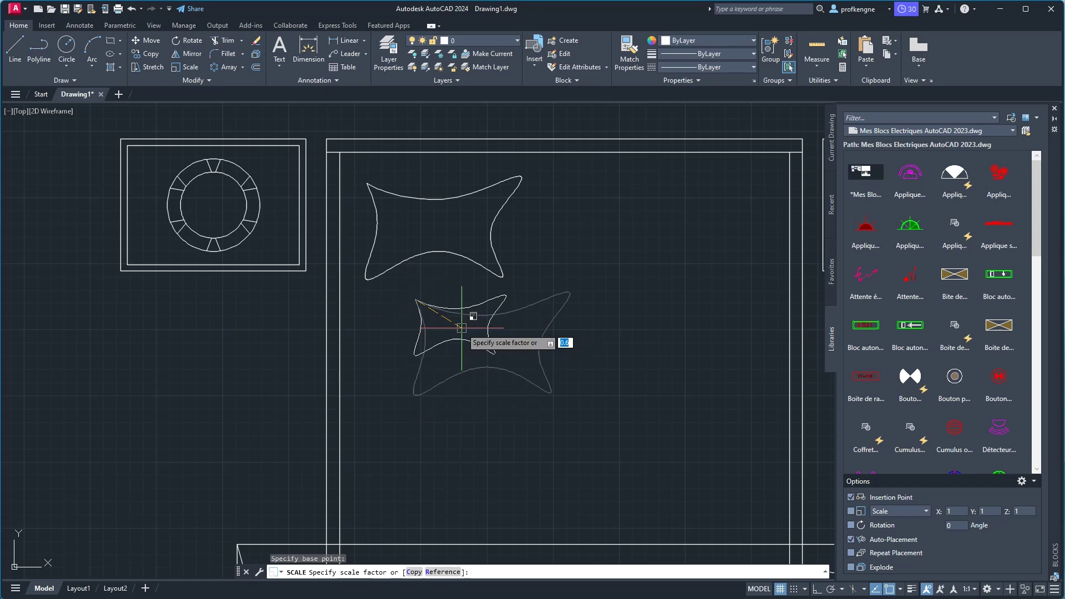
click(462, 328)
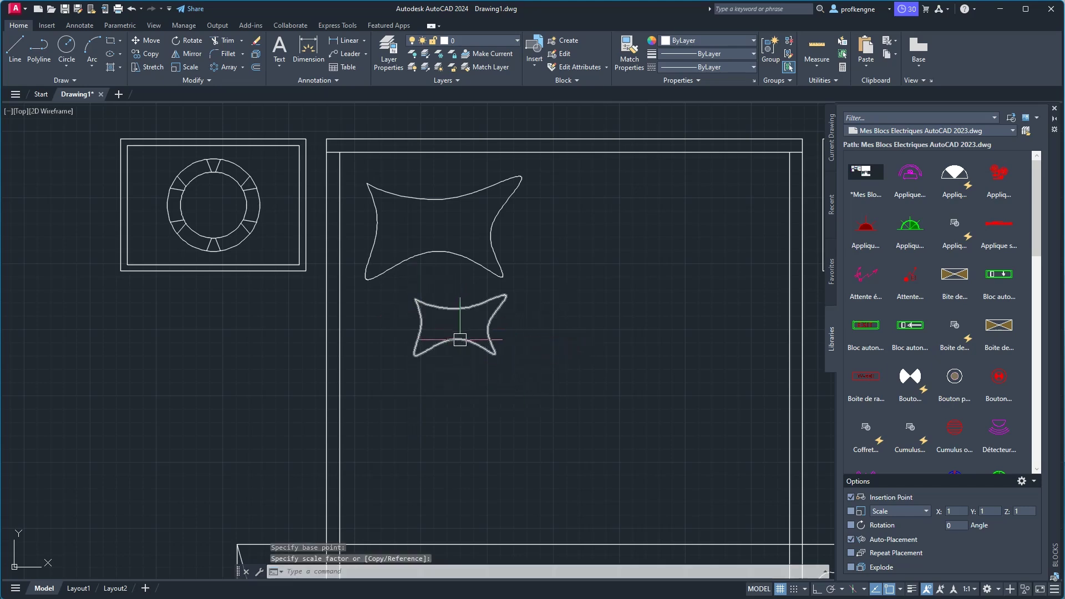
click(482, 358)
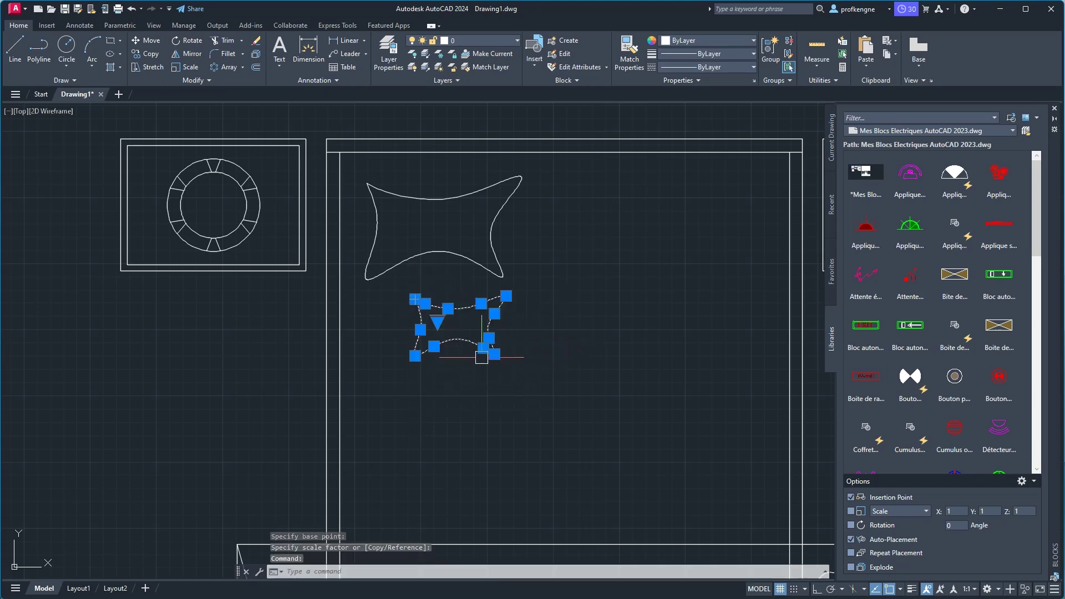
Move the smaller outline over the large pillow's lower half and window-select both shapes.
click(151, 47)
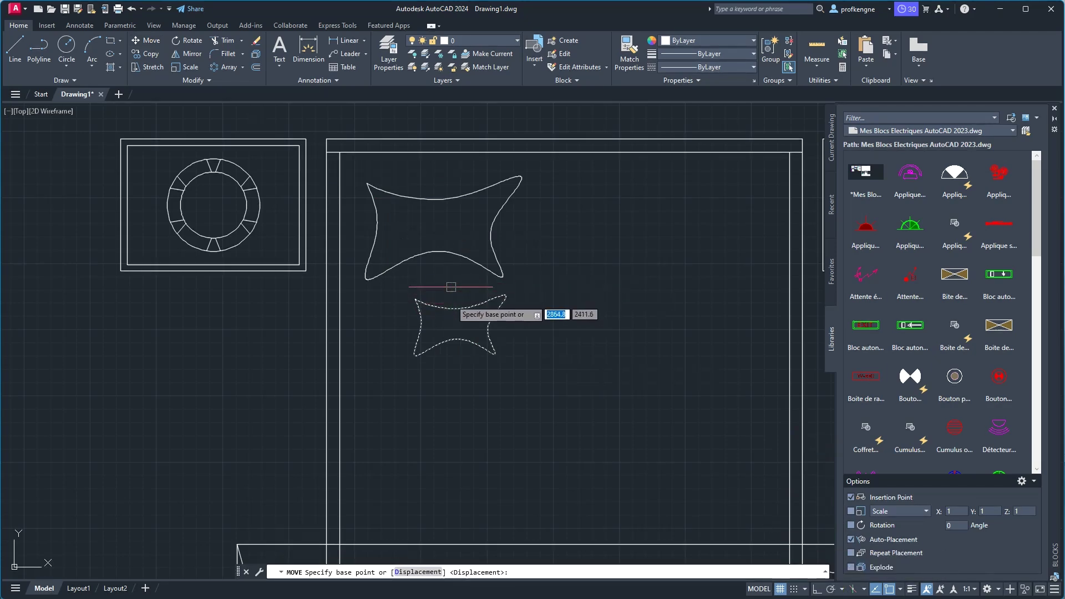
click(415, 300)
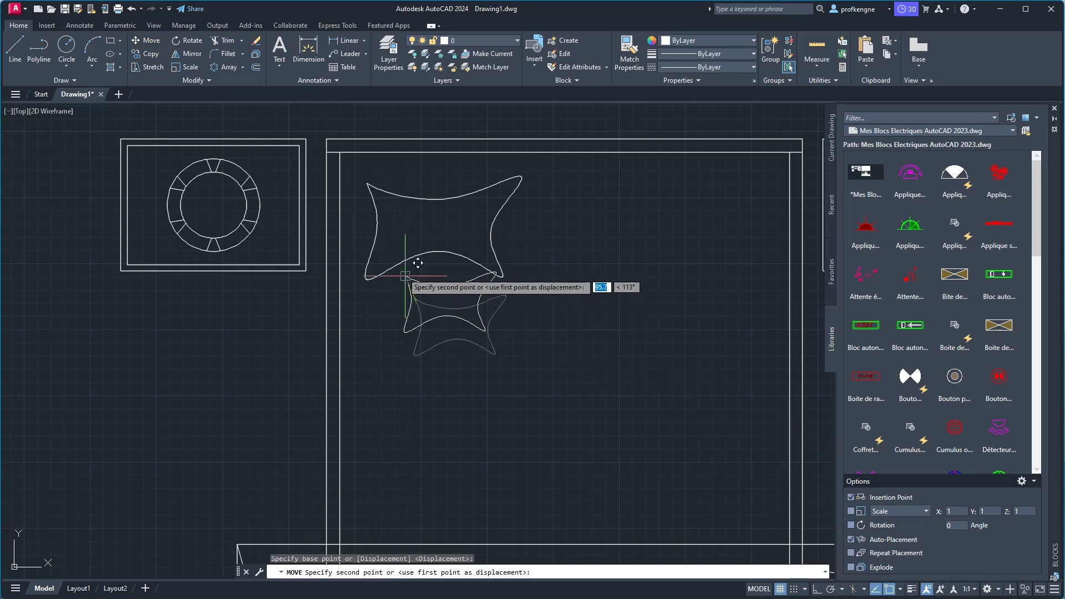
scroll(405, 223, up, 2)
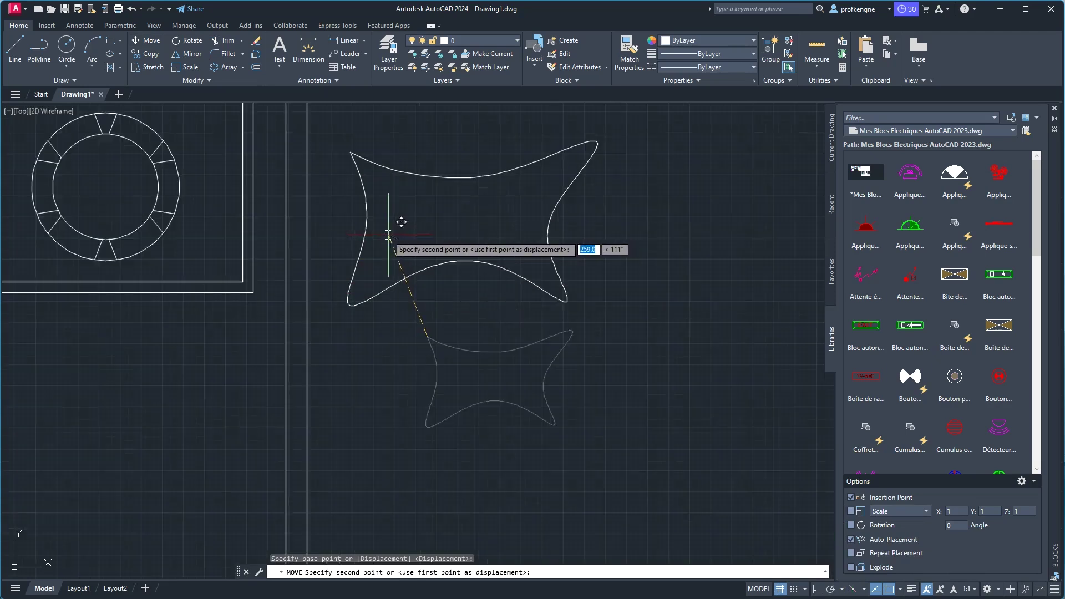
click(389, 235)
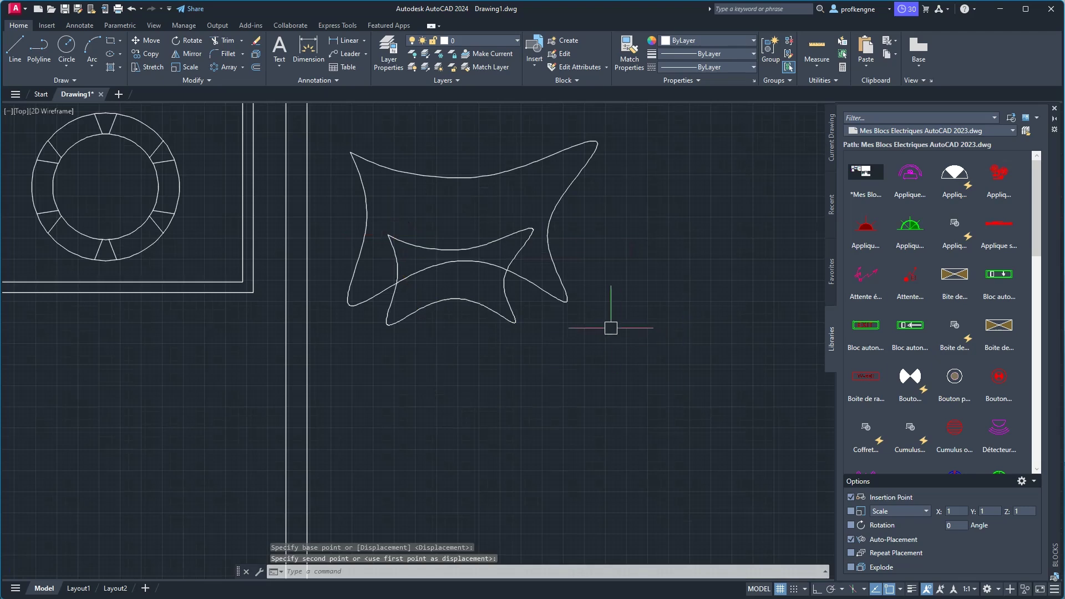
scroll(611, 328, down, 3)
scroll(497, 283, down, 1)
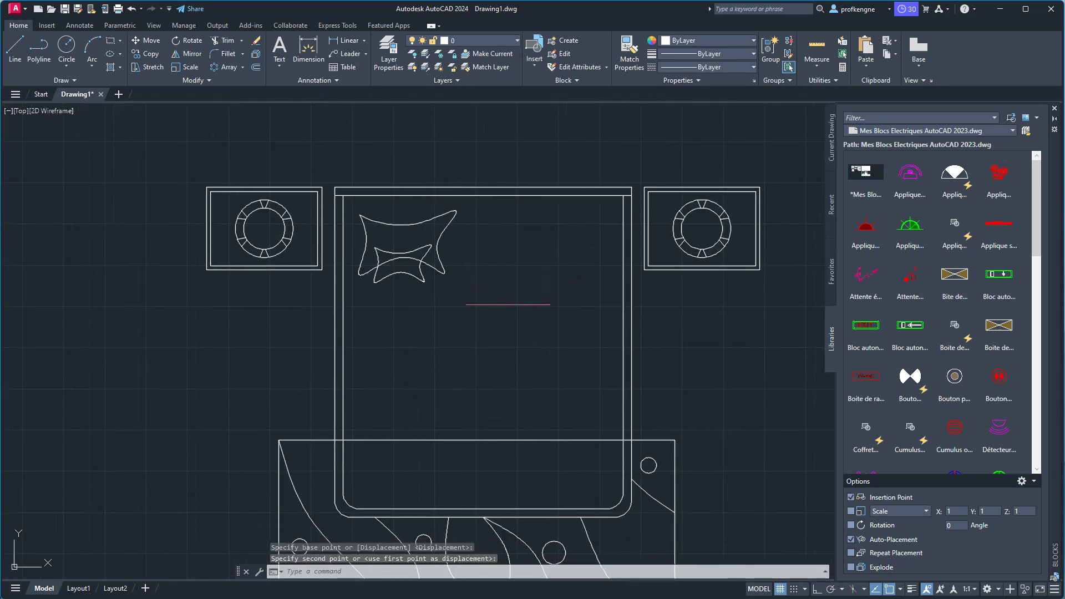
click(555, 305)
click(394, 224)
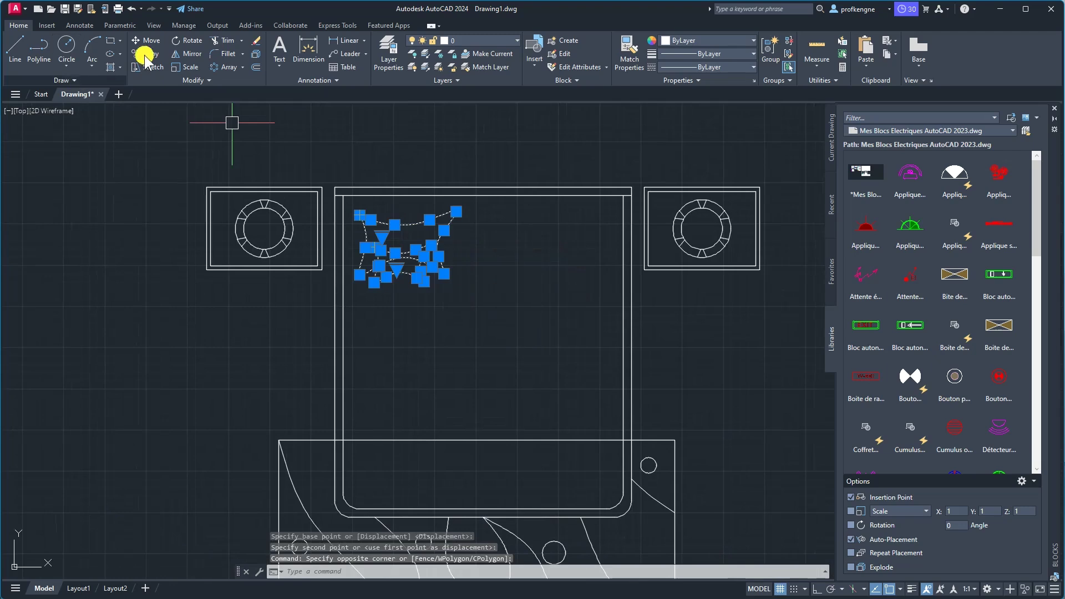
Mirror the pillow across the bed's vertical centre line, keeping the original.
click(195, 61)
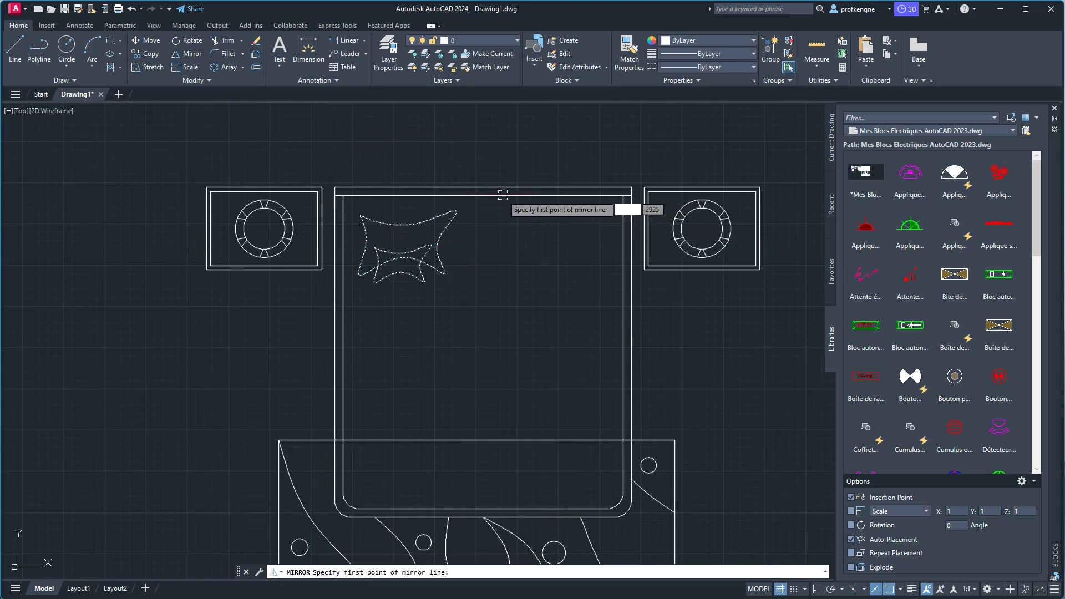
click(482, 196)
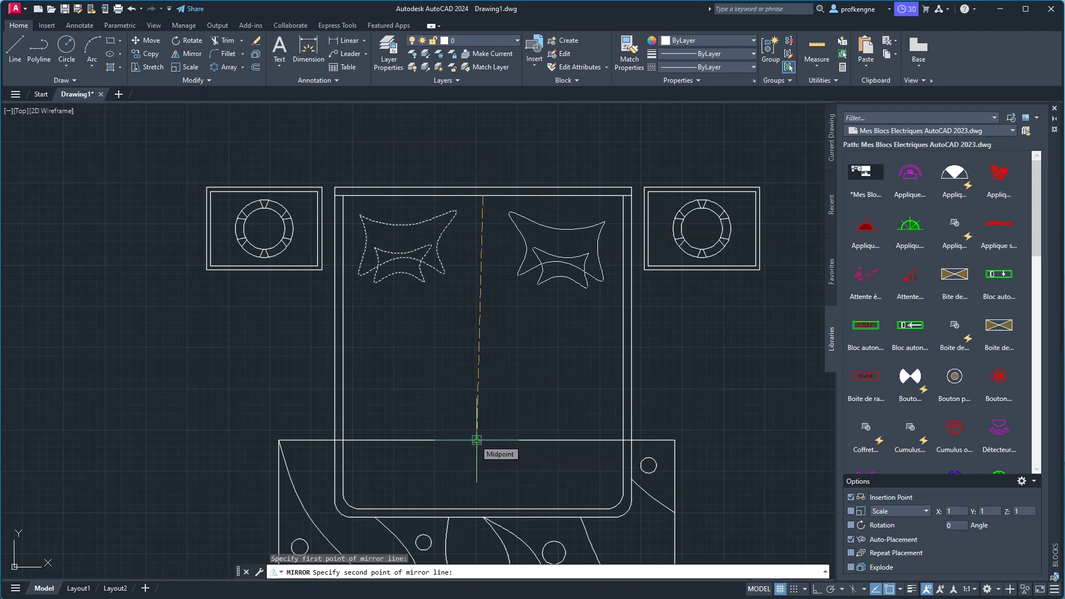
click(477, 440)
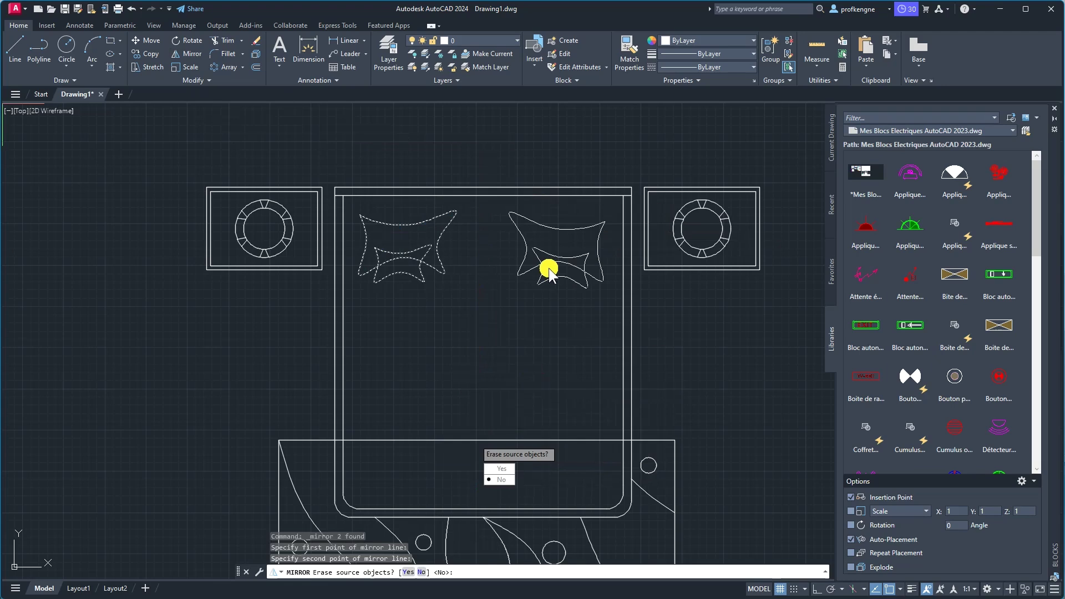
scroll(549, 271, up, 2)
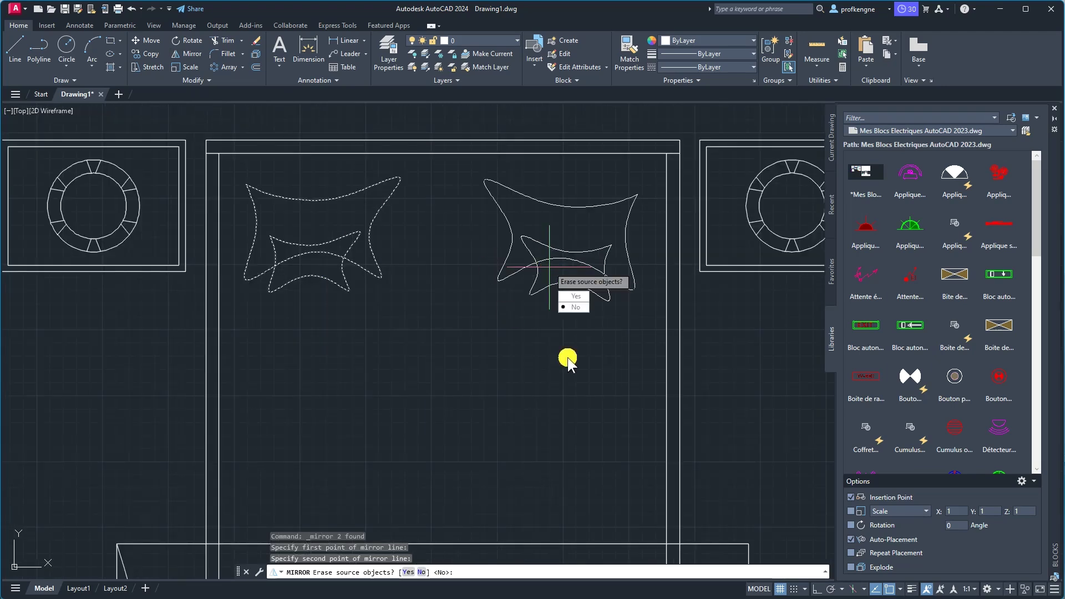
click(570, 308)
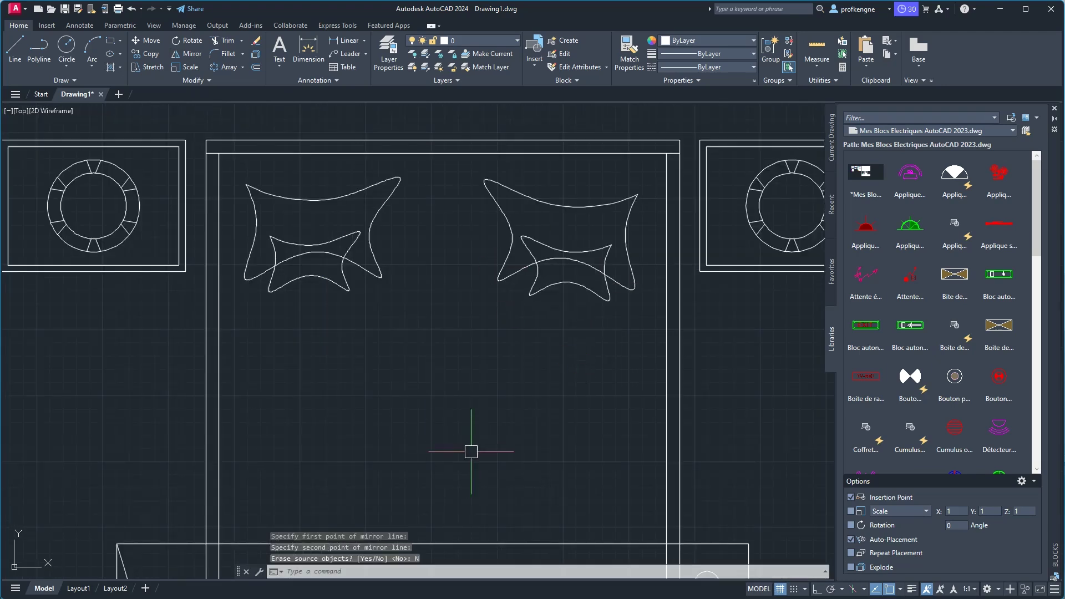
scroll(470, 451, down, 2)
scroll(475, 356, down, 2)
scroll(455, 408, up, 4)
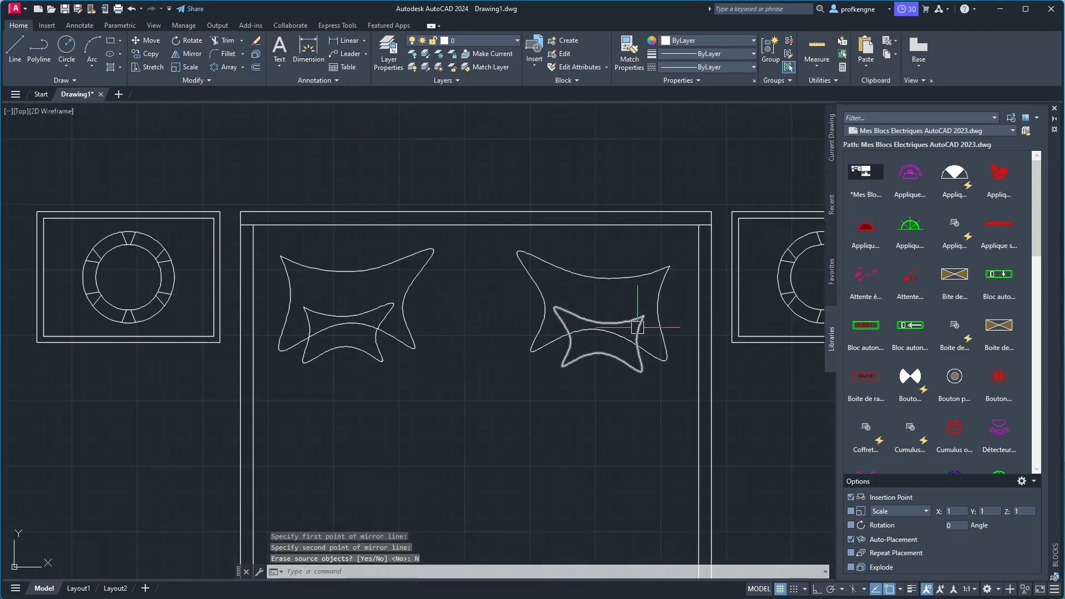
Scale the left pillow by 1.5 from its corner, then undo the oversized result.
click(474, 389)
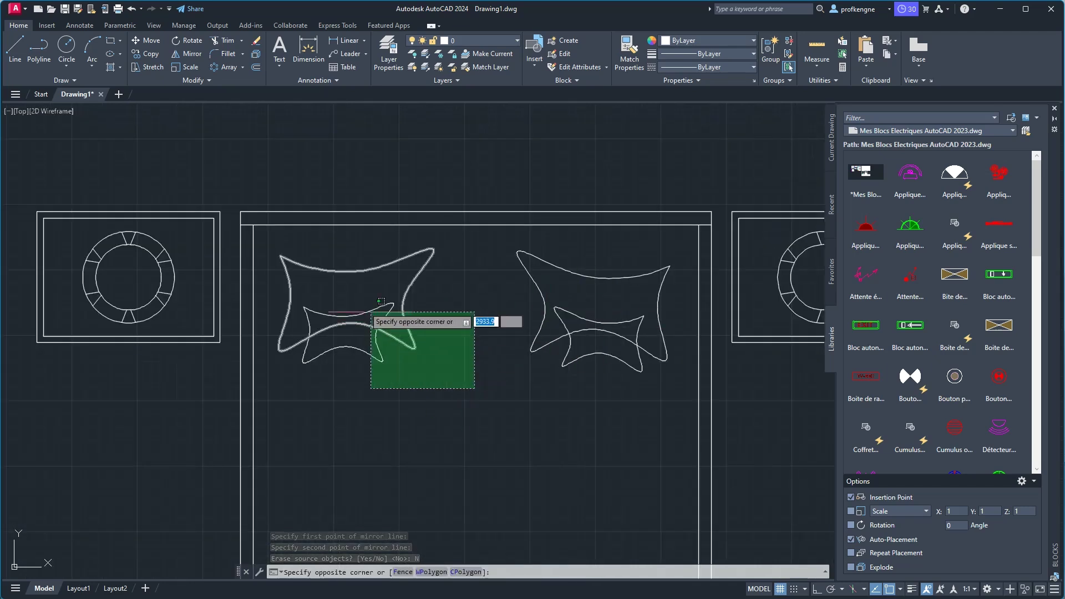
click(277, 240)
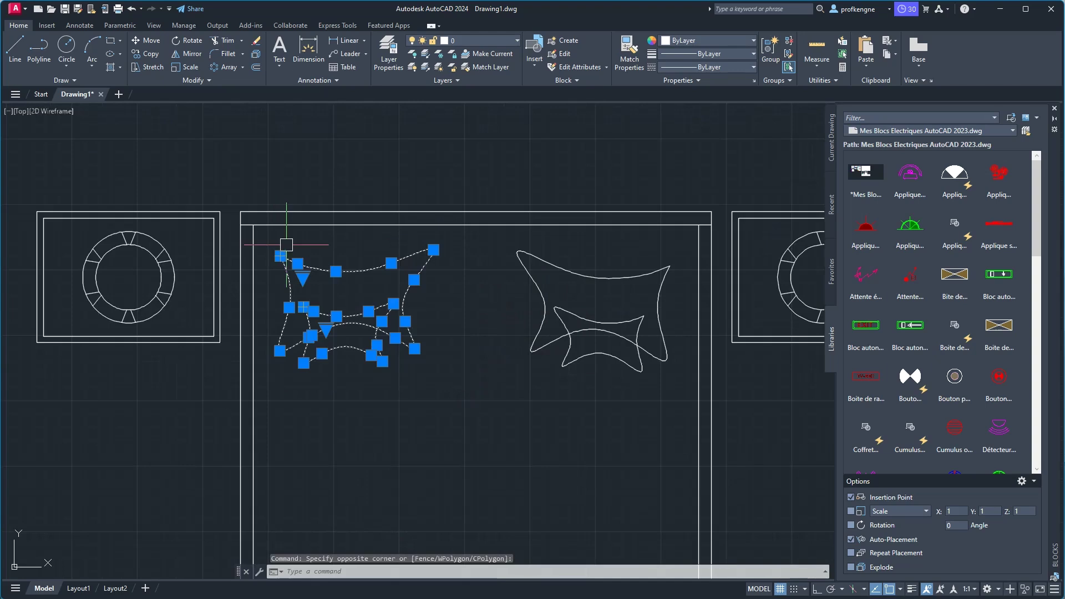
click(173, 68)
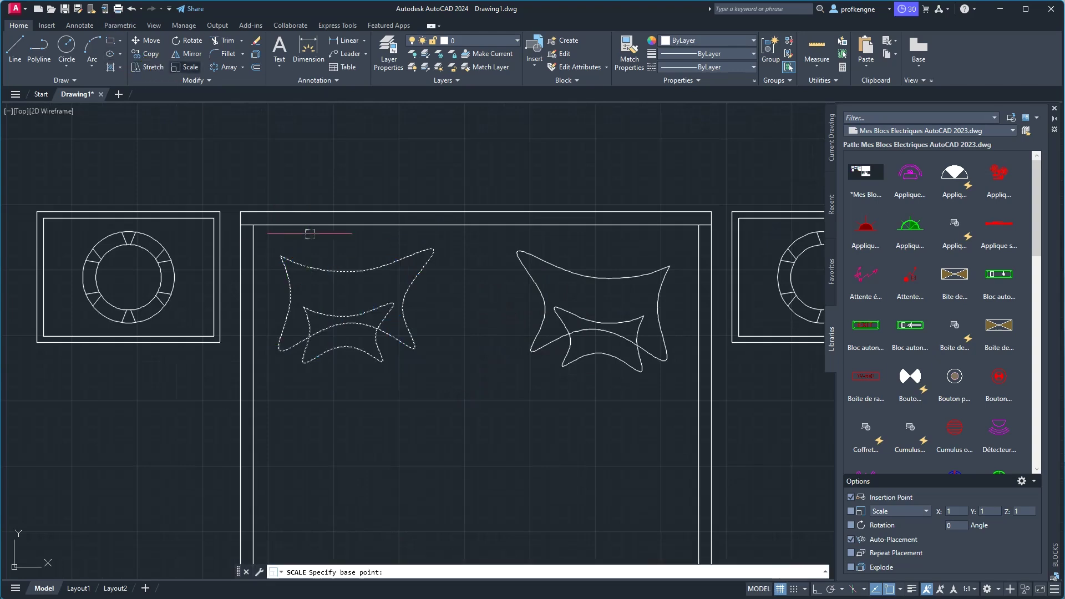
click(281, 257)
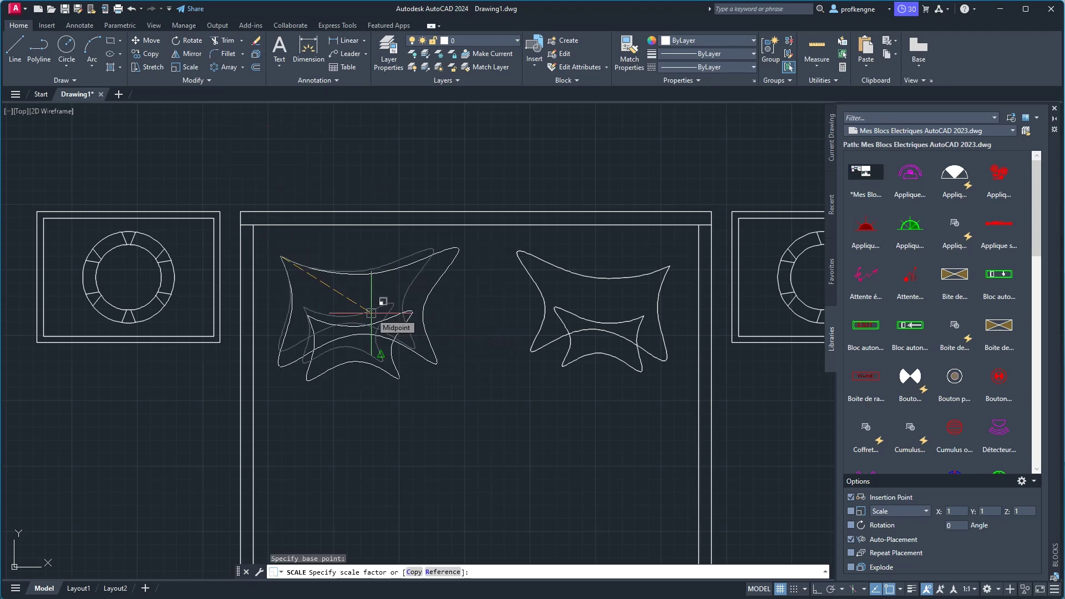
text(1.5)
key(Return)
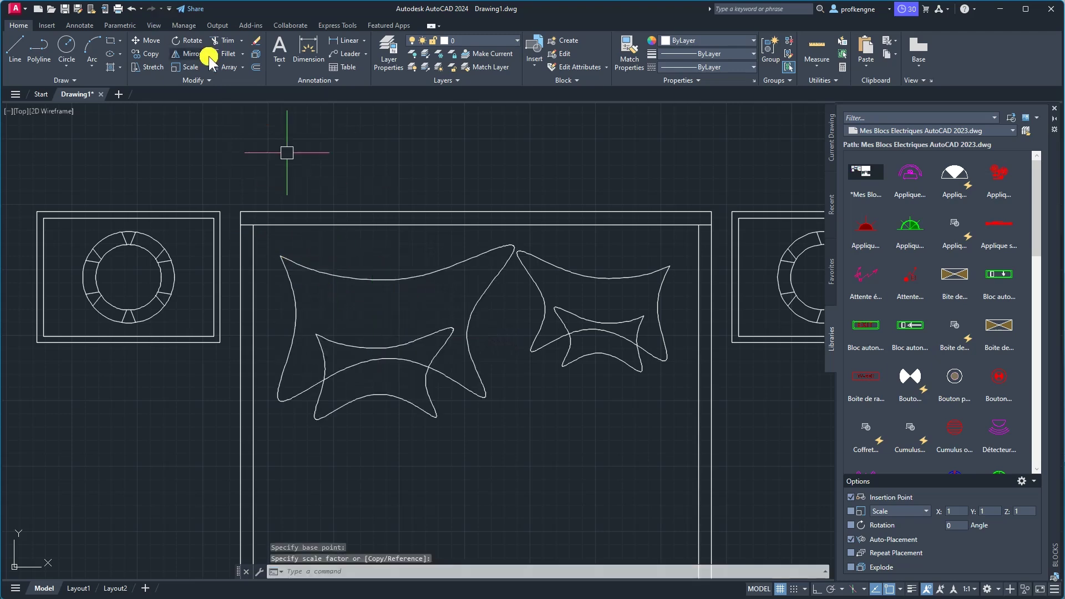
click(131, 9)
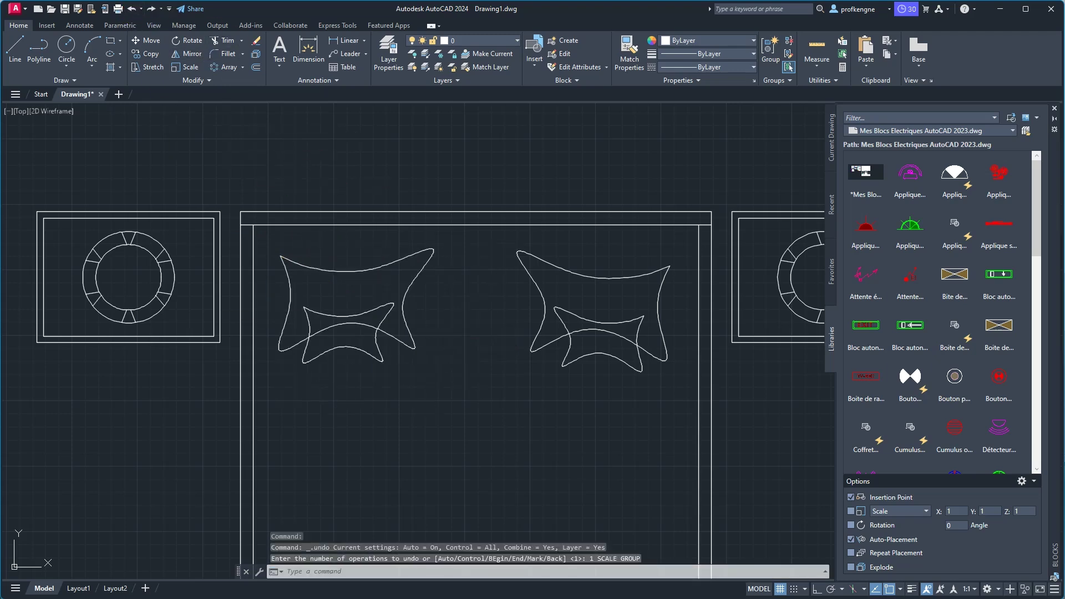
Rescale the left pillow from its top-left endpoint to a slightly larger size.
click(179, 71)
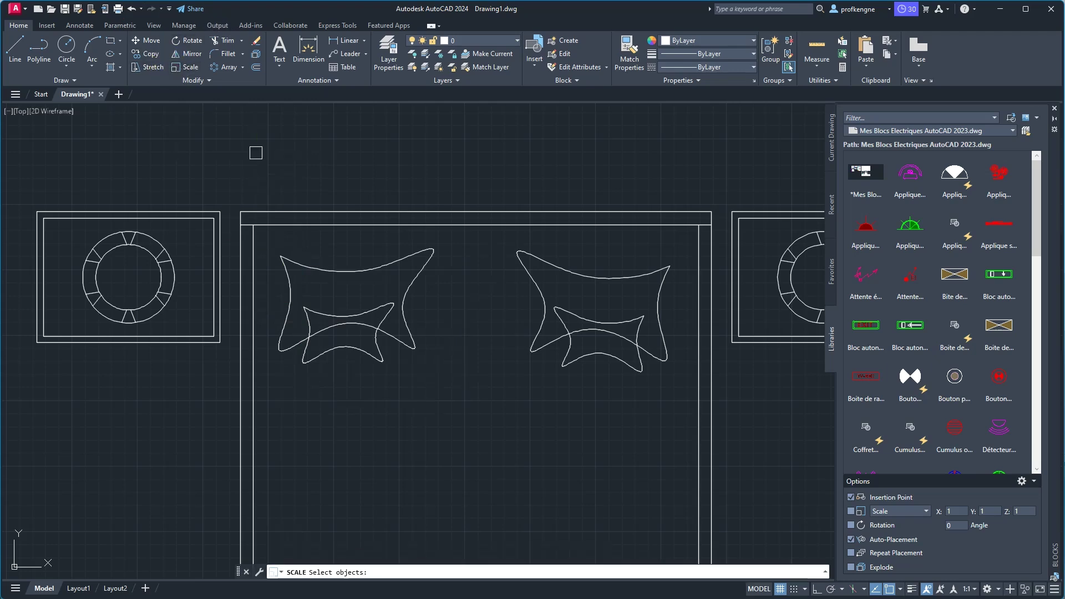
drag(267, 236, 472, 380)
click(472, 380)
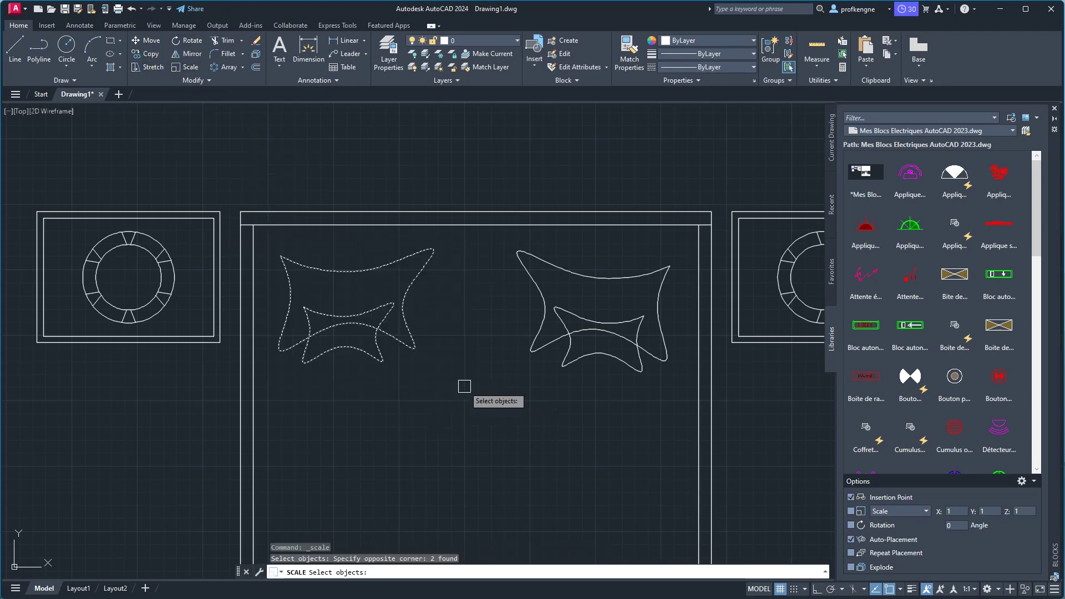
key(Return)
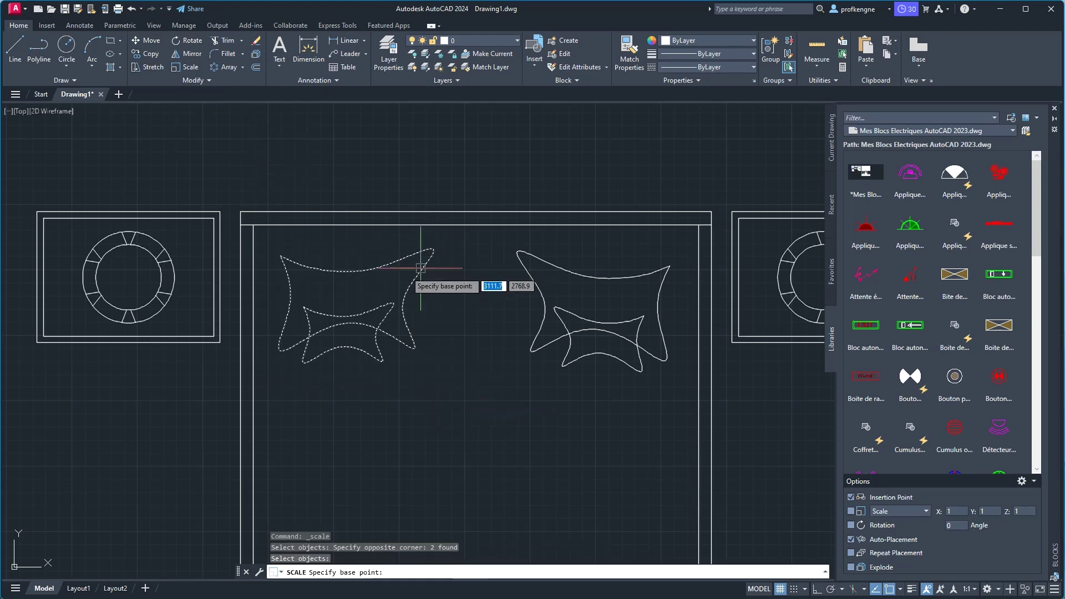
click(281, 257)
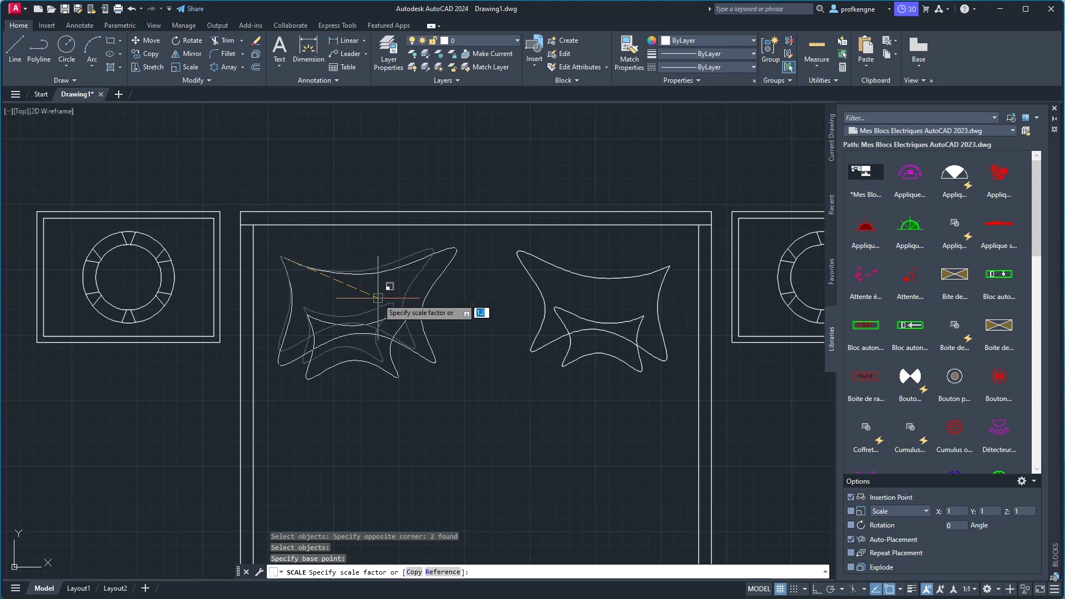
click(378, 298)
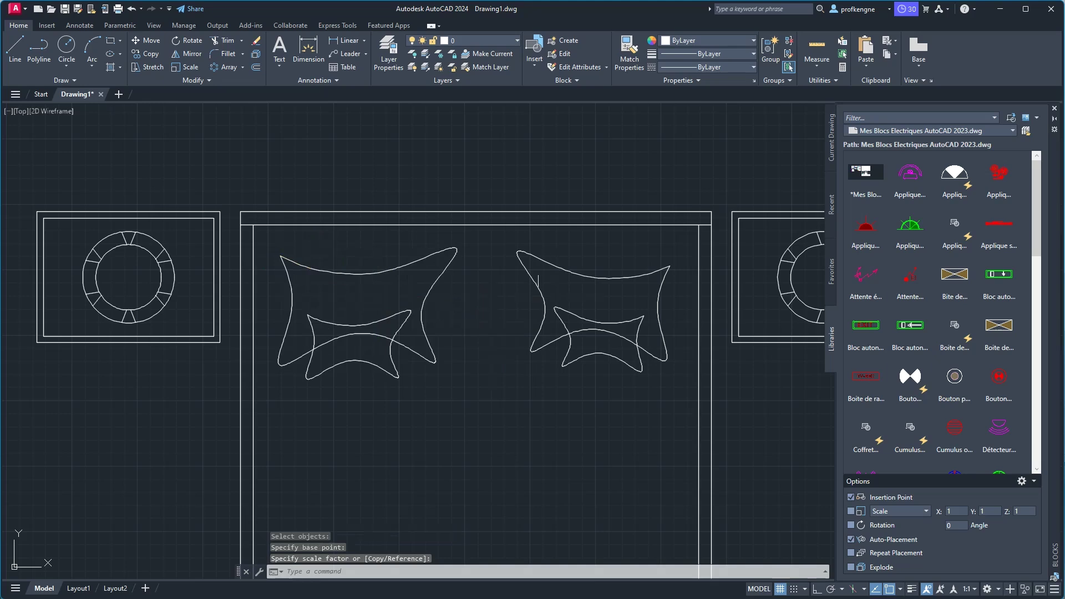
click(499, 241)
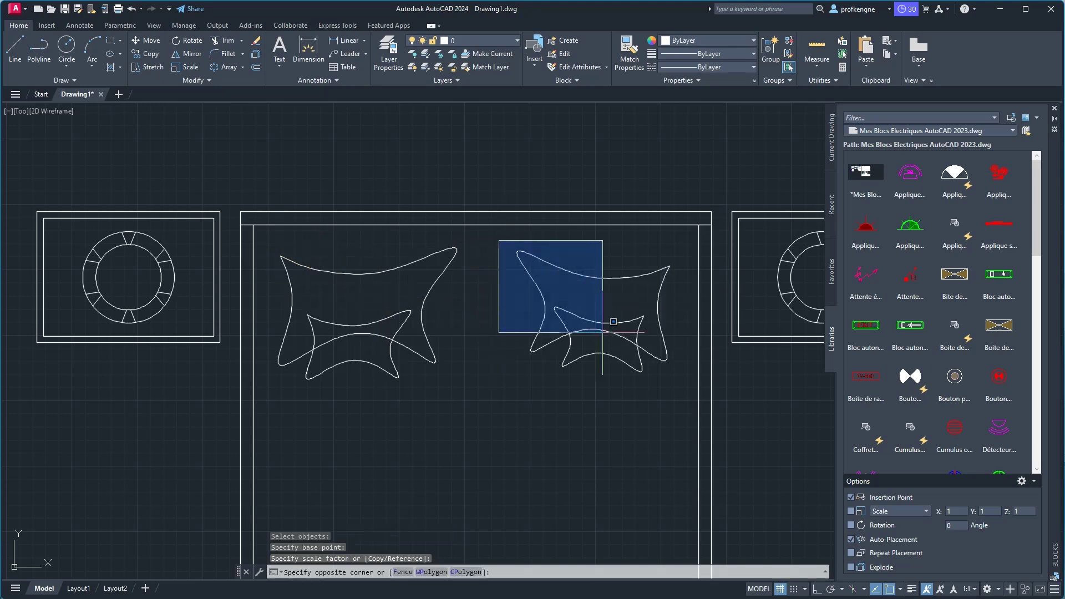
Erase the right pillow, then try mirroring the left pillow and cancel that attempt.
click(693, 375)
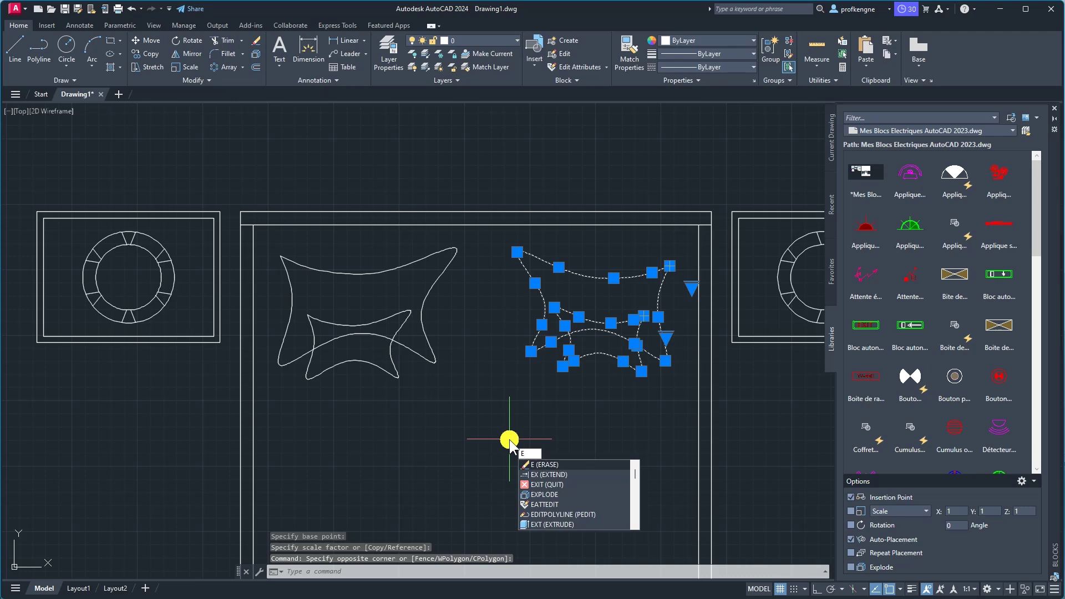
key(Return)
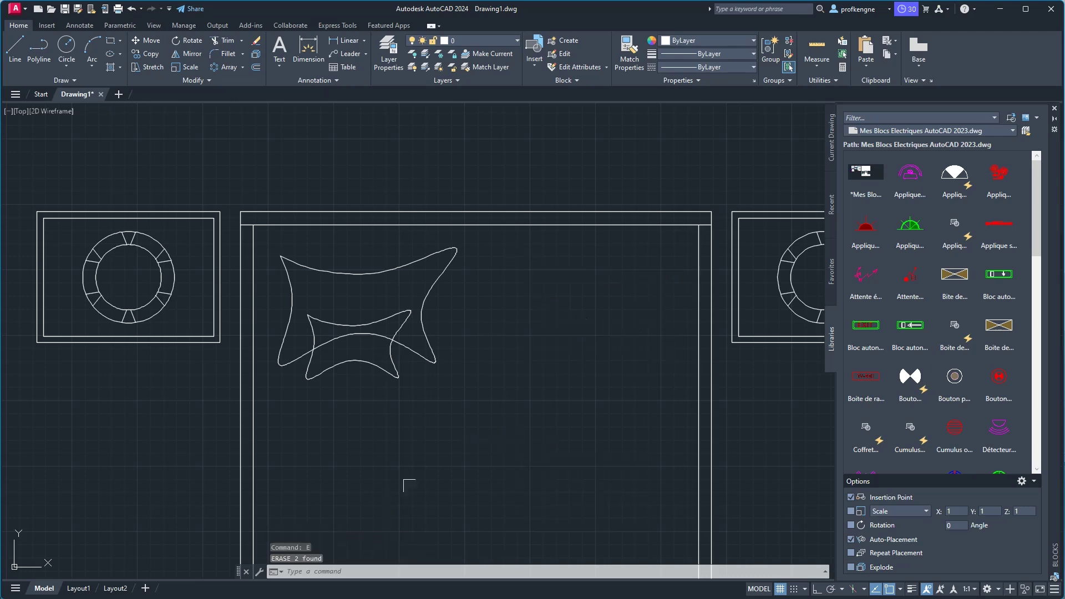
click(503, 429)
click(330, 304)
text(MI)
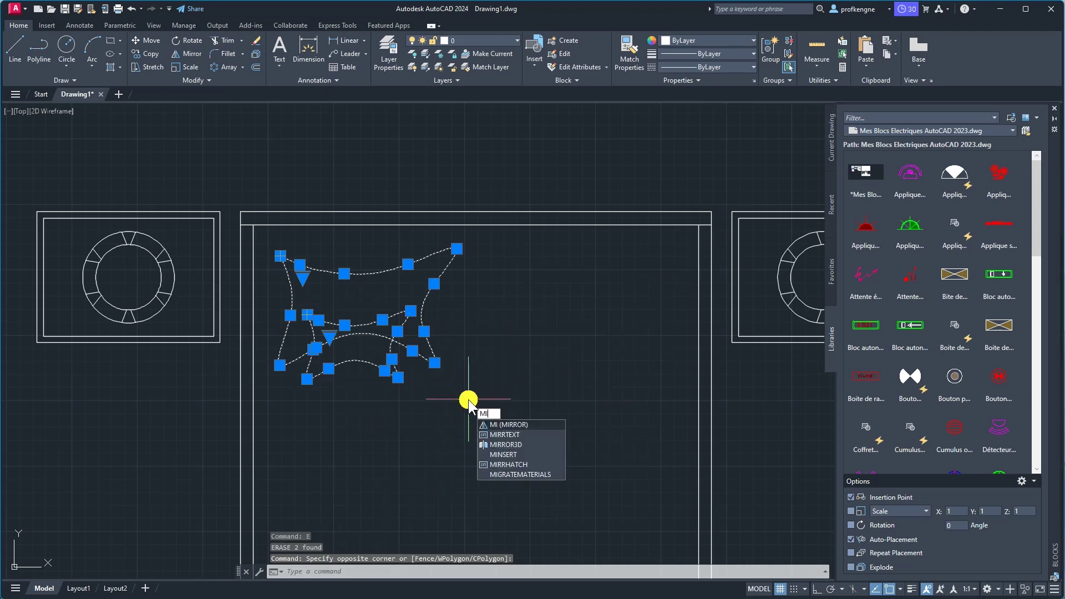
key(Return)
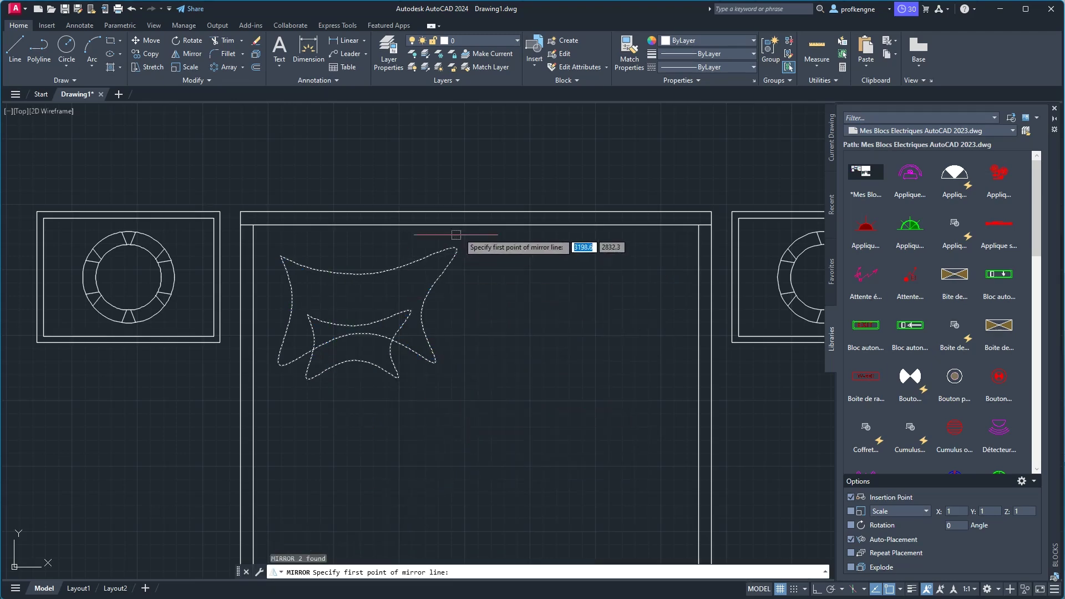
click(476, 224)
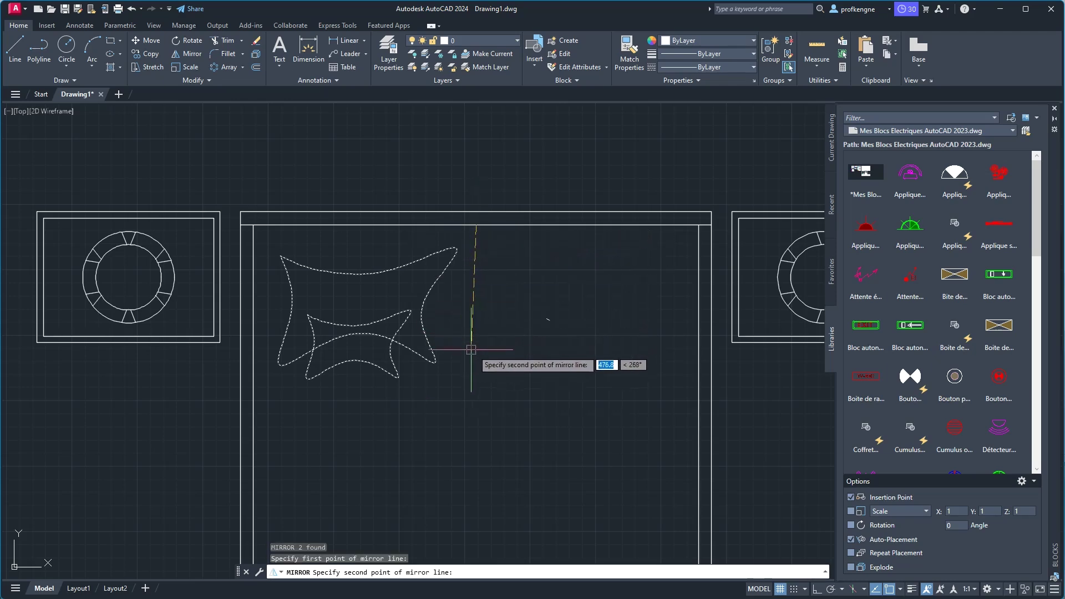
middle_drag(478, 354, 461, 274)
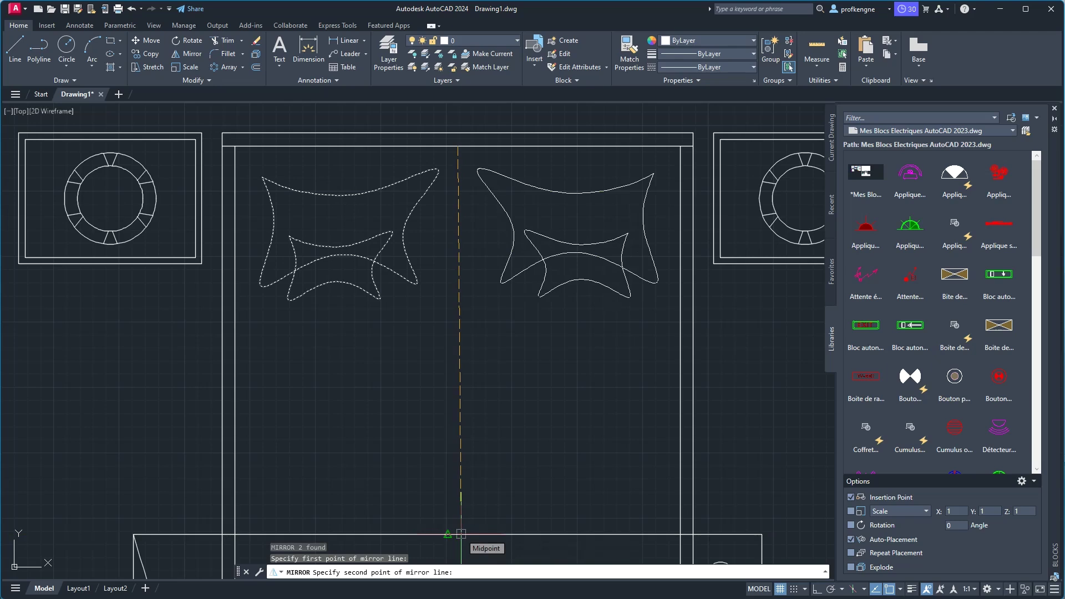
click(462, 535)
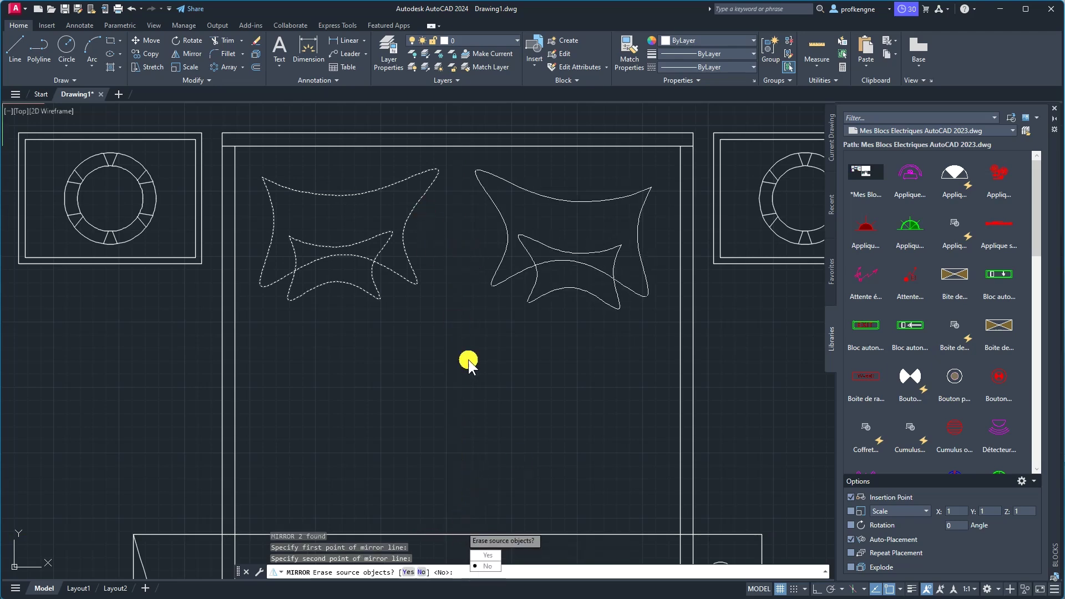
key(Escape)
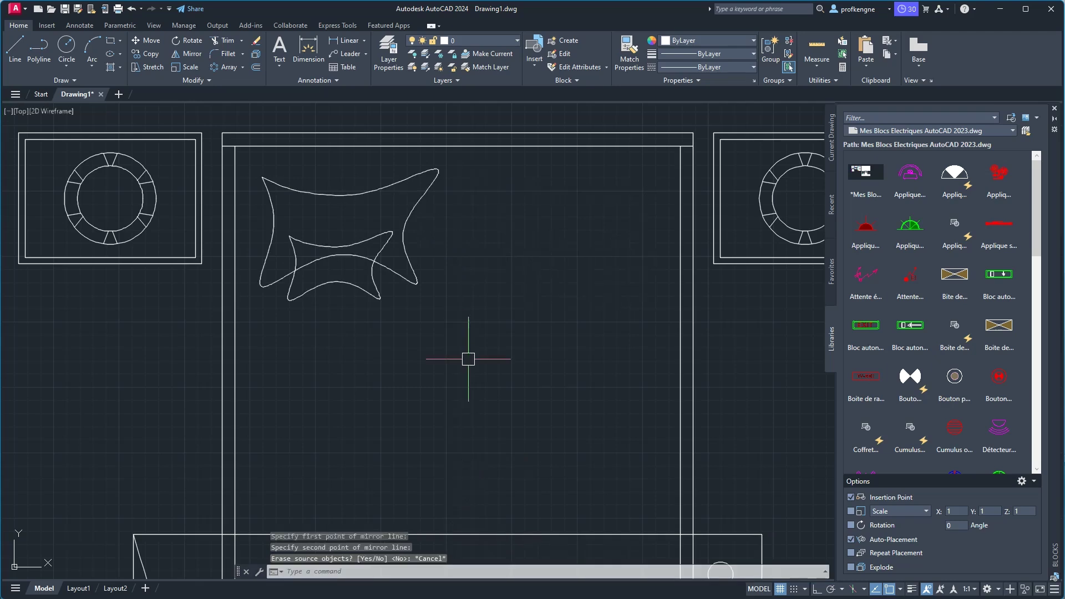
Mirror the left pillow about the bed's centre line, keeping the original.
middle_drag(451, 270, 382, 244)
click(405, 290)
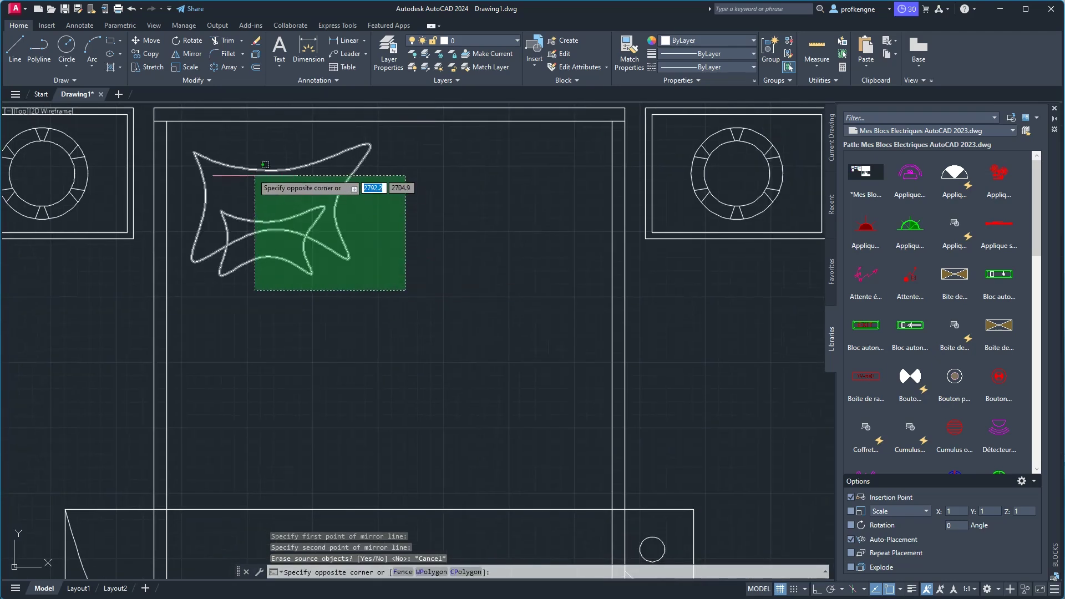
click(188, 179)
click(198, 58)
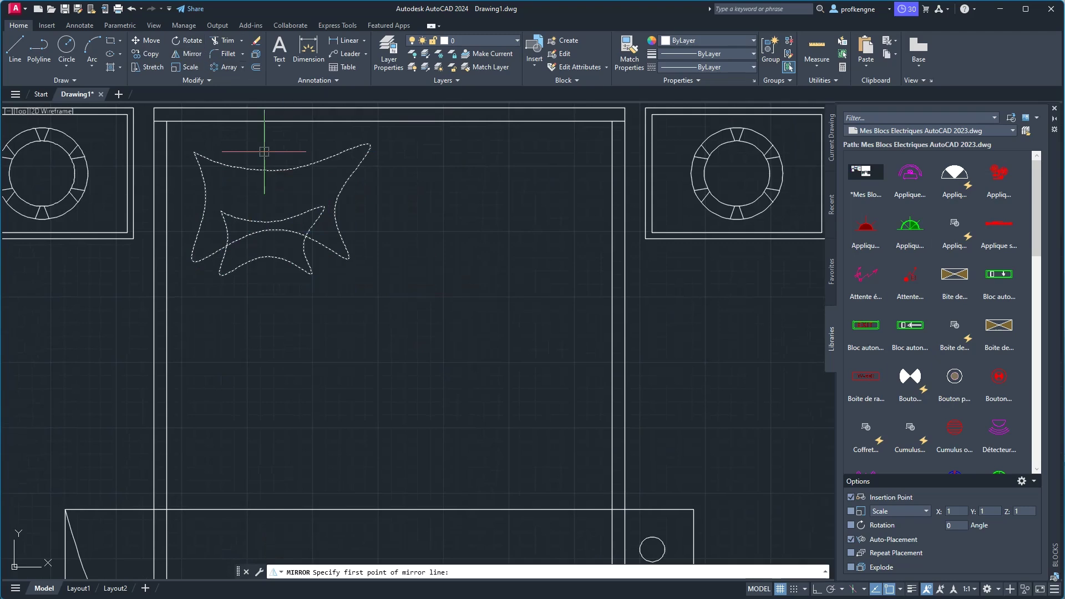
middle_drag(389, 115, 388, 135)
click(388, 128)
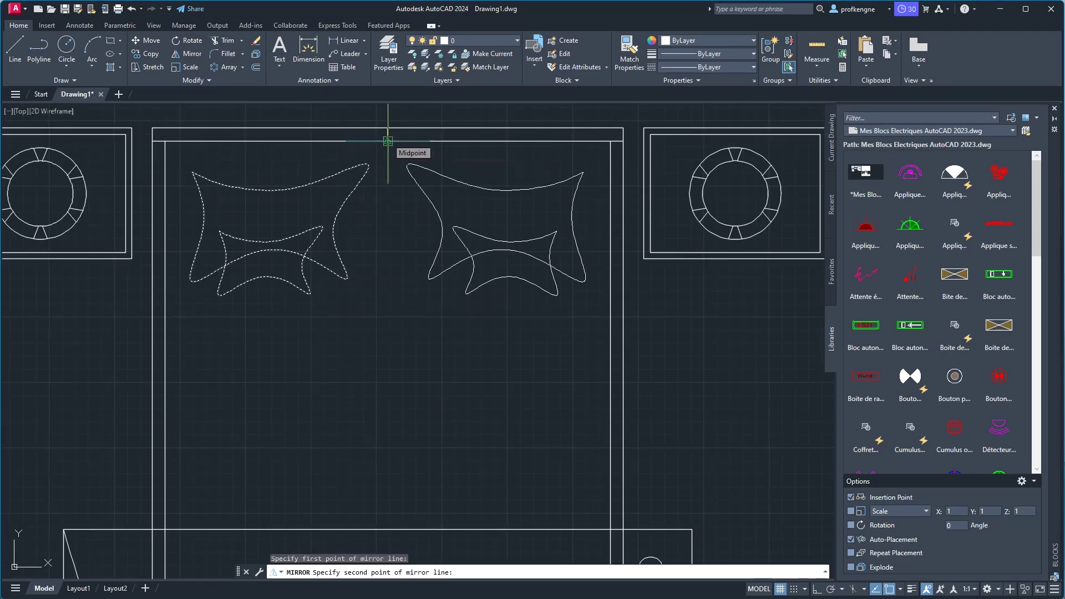
click(388, 141)
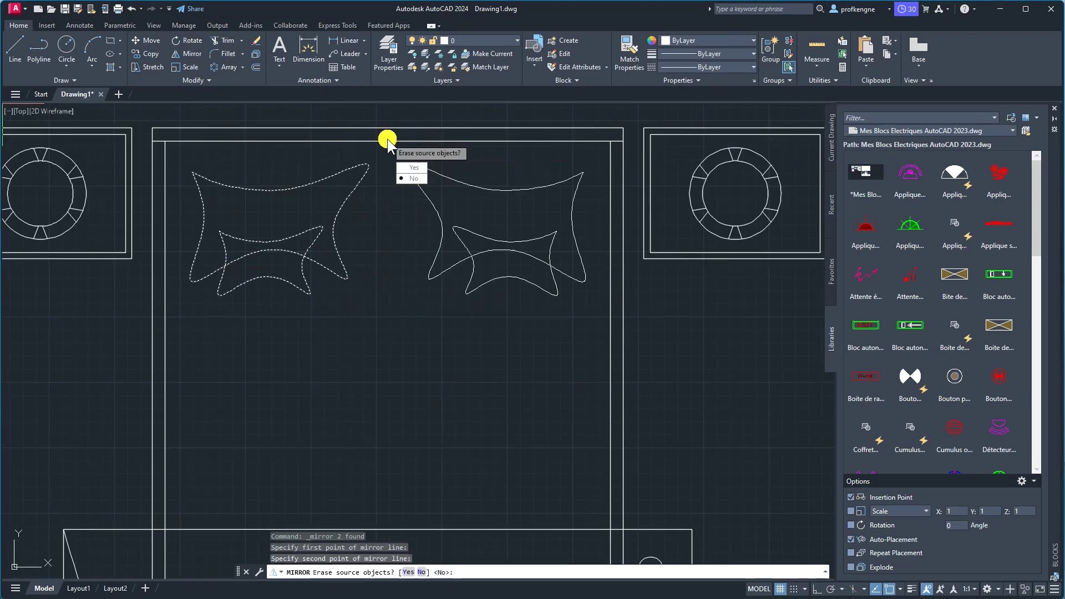
click(409, 179)
scroll(324, 238, down, 2)
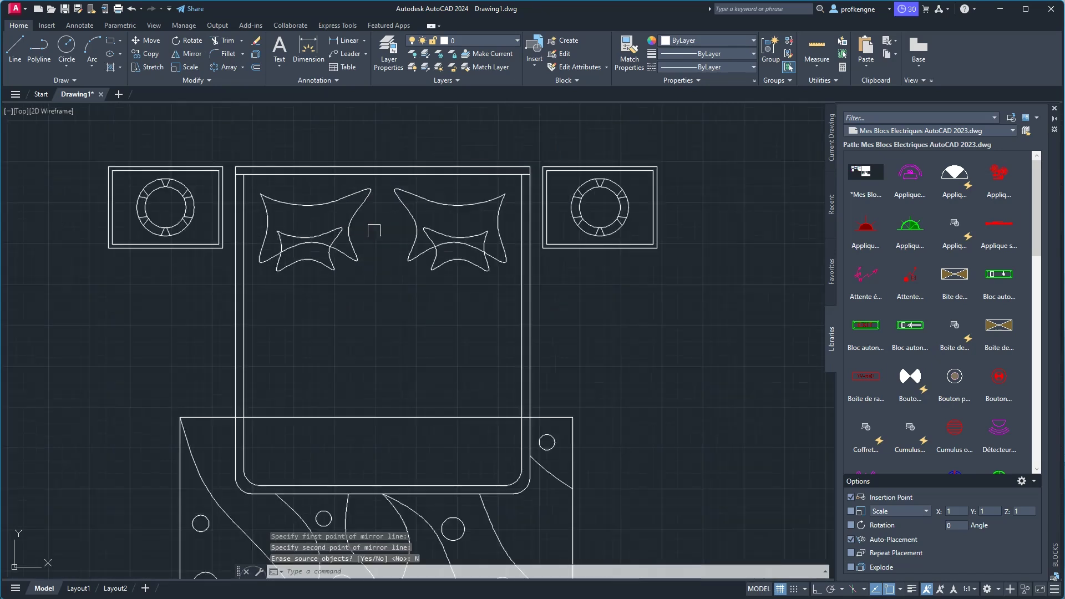
mouse_move(299, 233)
middle_down()
mouse_move(470, 240)
mouse_move(478, 201)
middle_up()
scroll(458, 237, down, 1)
scroll(458, 237, down, 1)
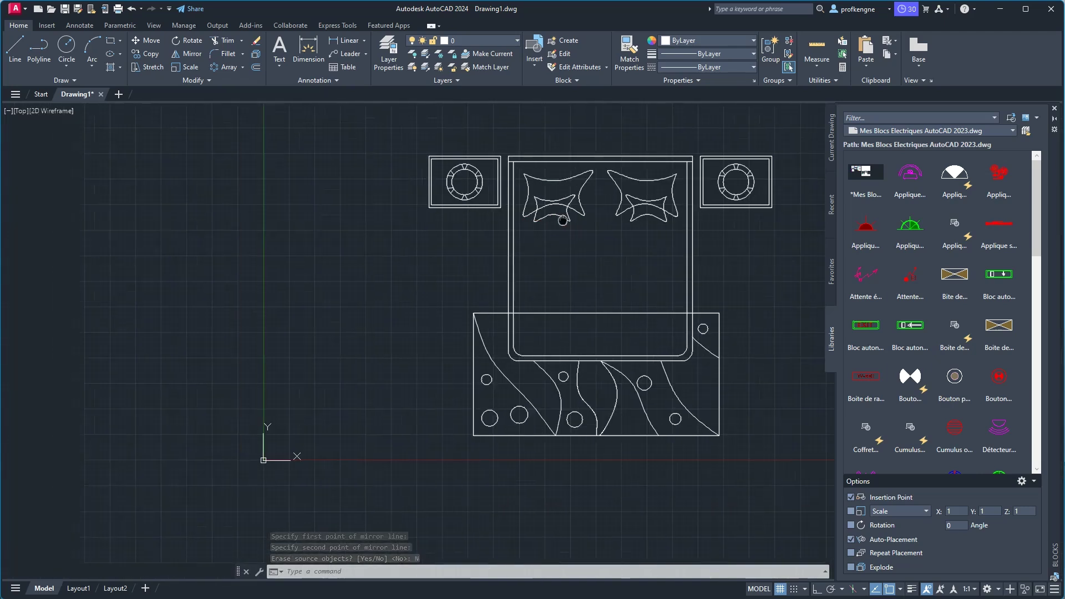
middle_drag(458, 237, 467, 235)
key(alt+Tab)
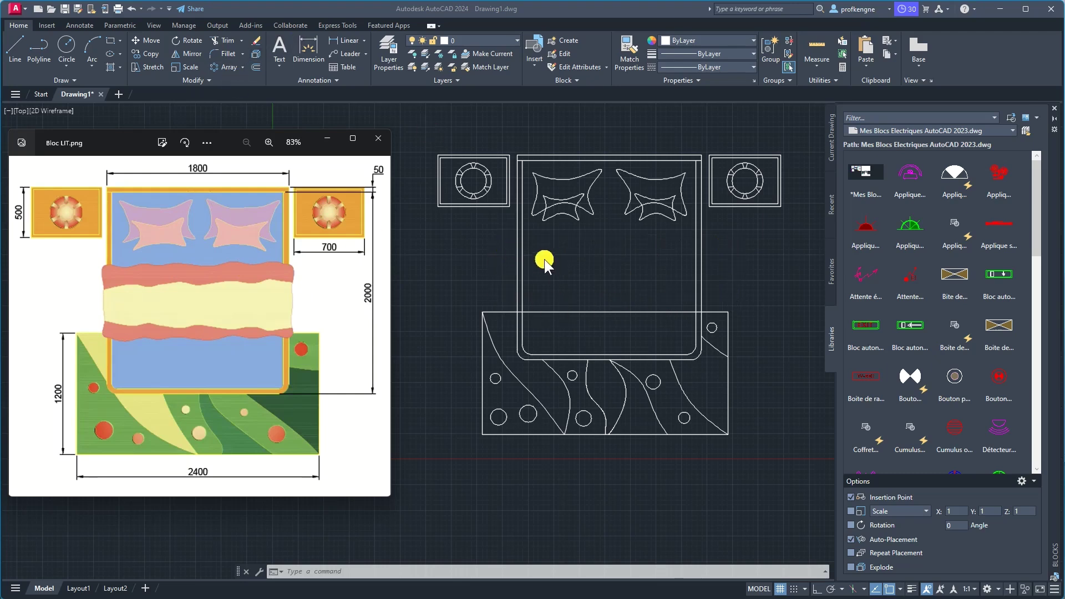
click(465, 241)
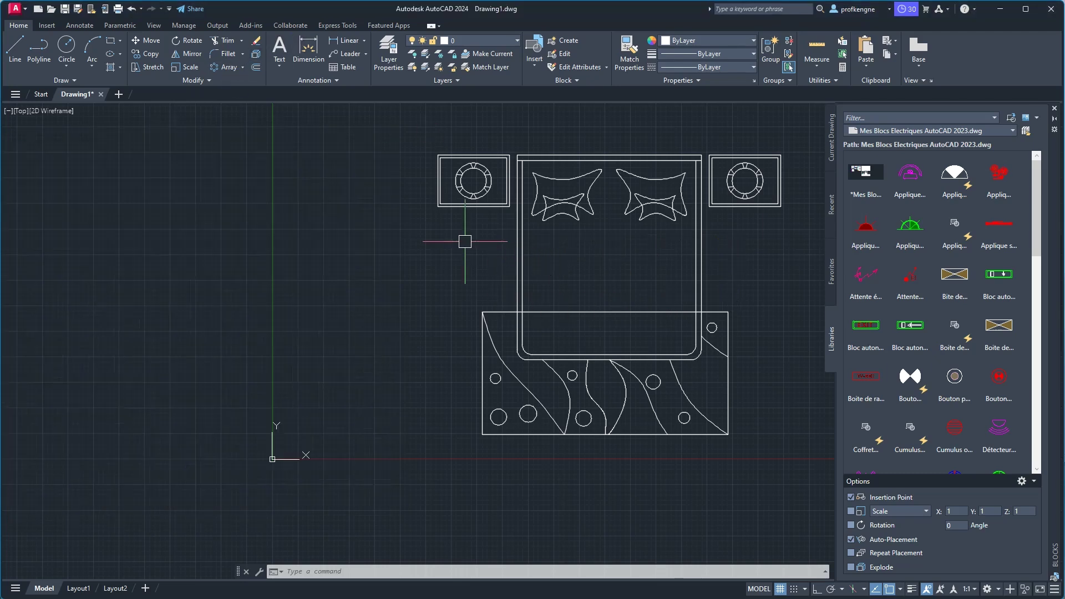
text(pl)
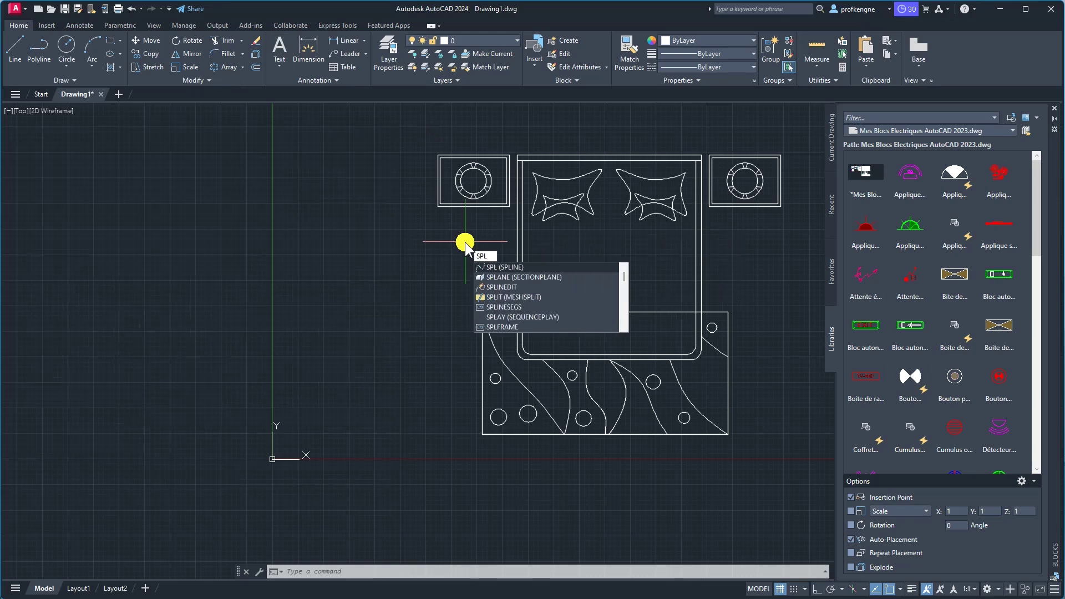
Start a spline and trace the blanket's wavy top edge across the bed.
key(Return)
scroll(517, 251, up, 4)
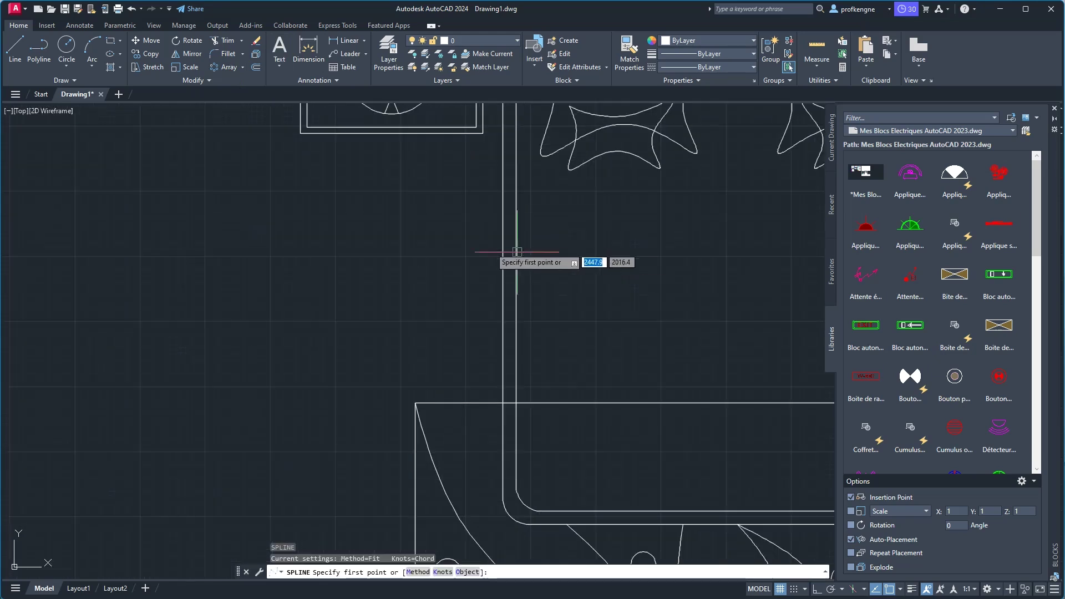
scroll(342, 230, down, 2)
click(312, 233)
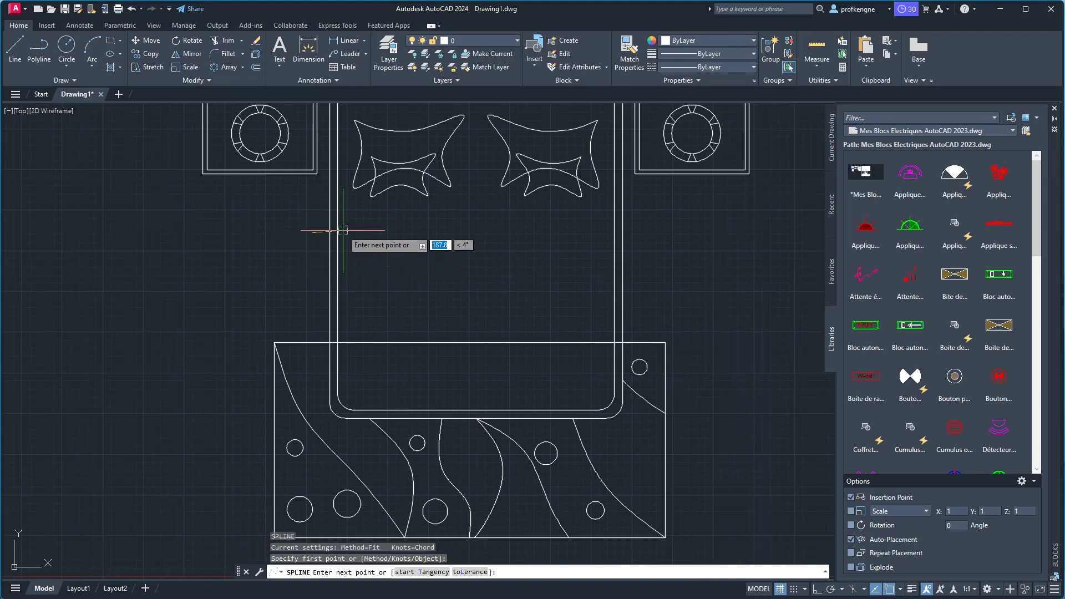
click(346, 226)
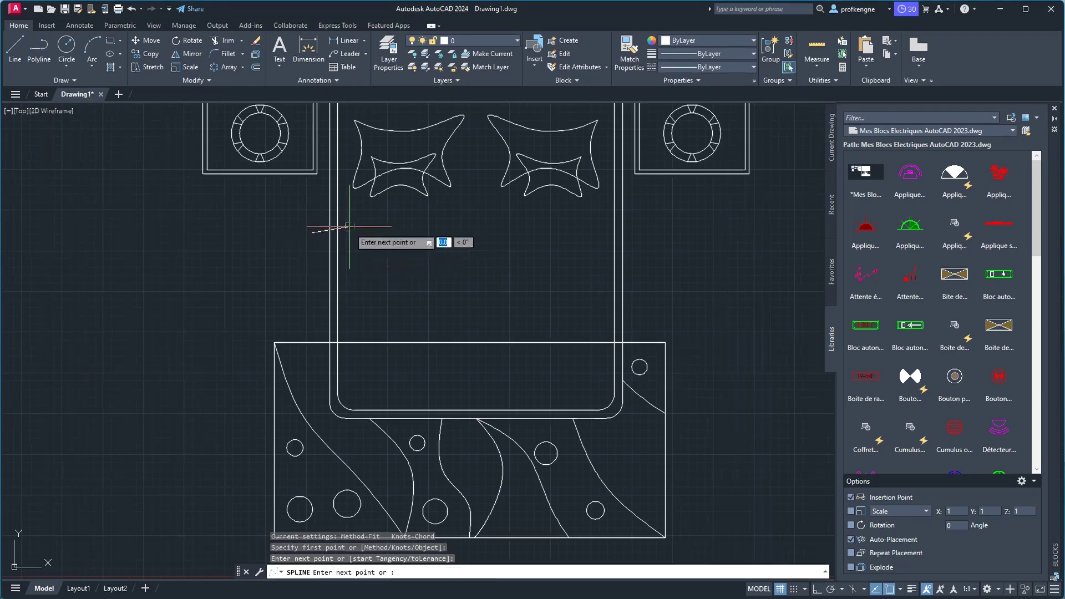
click(417, 227)
click(459, 233)
click(508, 225)
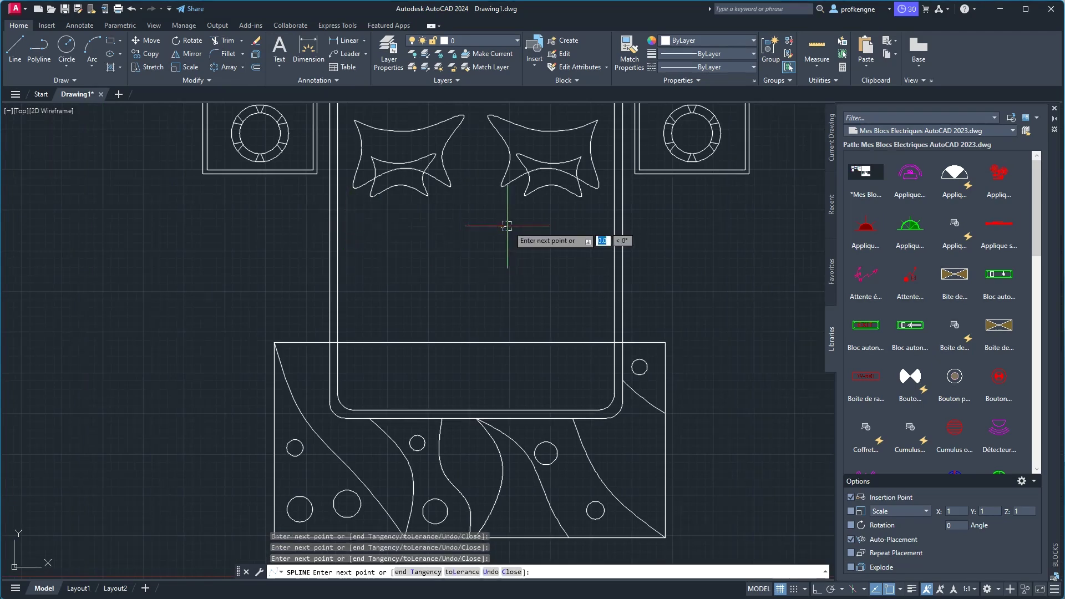
click(572, 228)
click(635, 229)
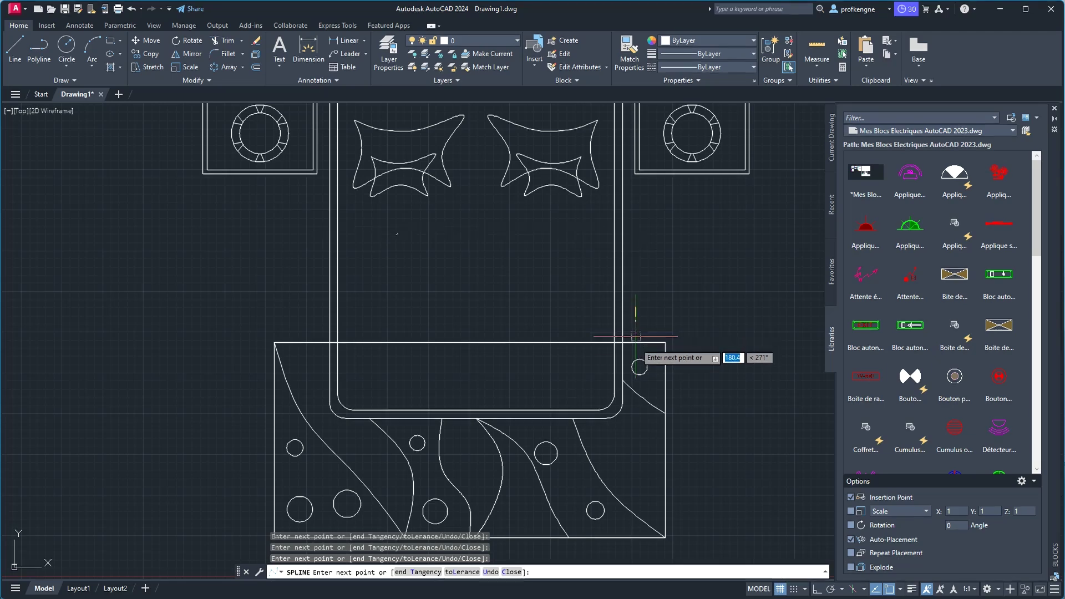
Continue the blanket outline along its lower and left sides, then finish the spline.
scroll(639, 351, up, 2)
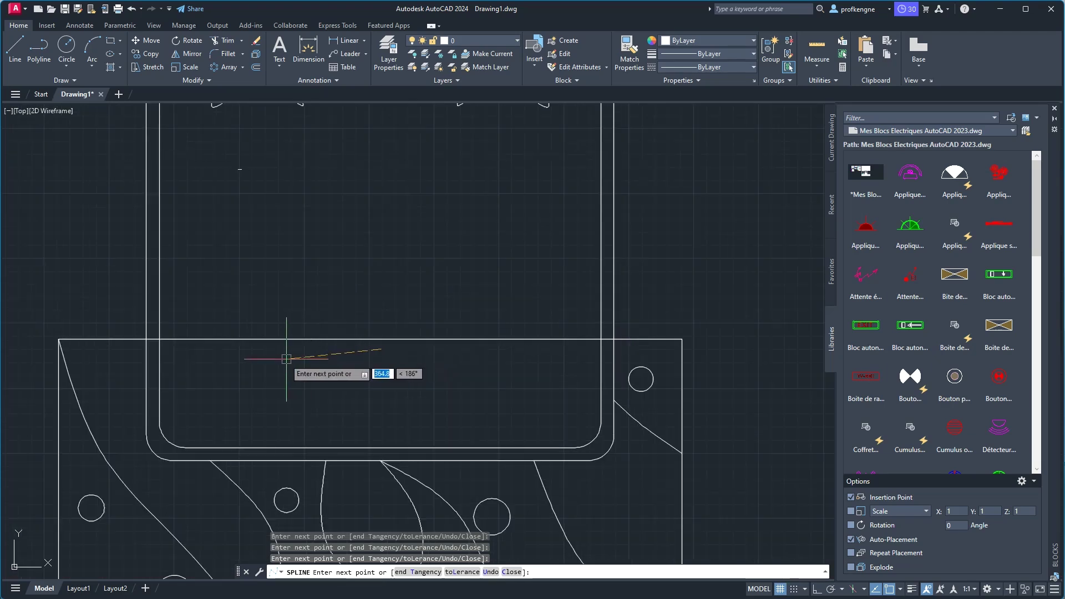
click(124, 352)
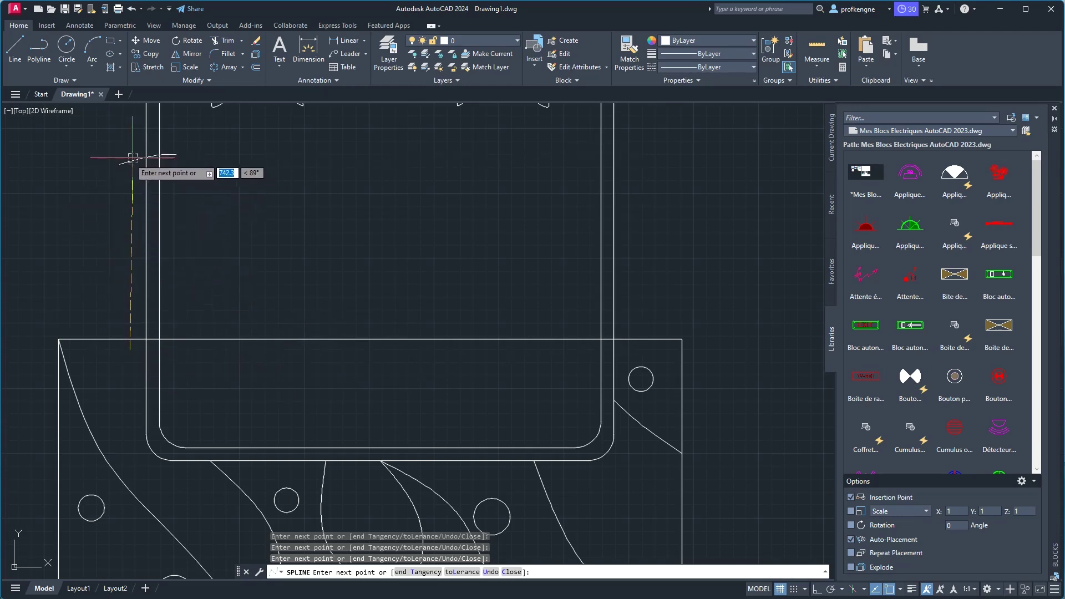
scroll(114, 328, up, 2)
scroll(117, 344, up, 2)
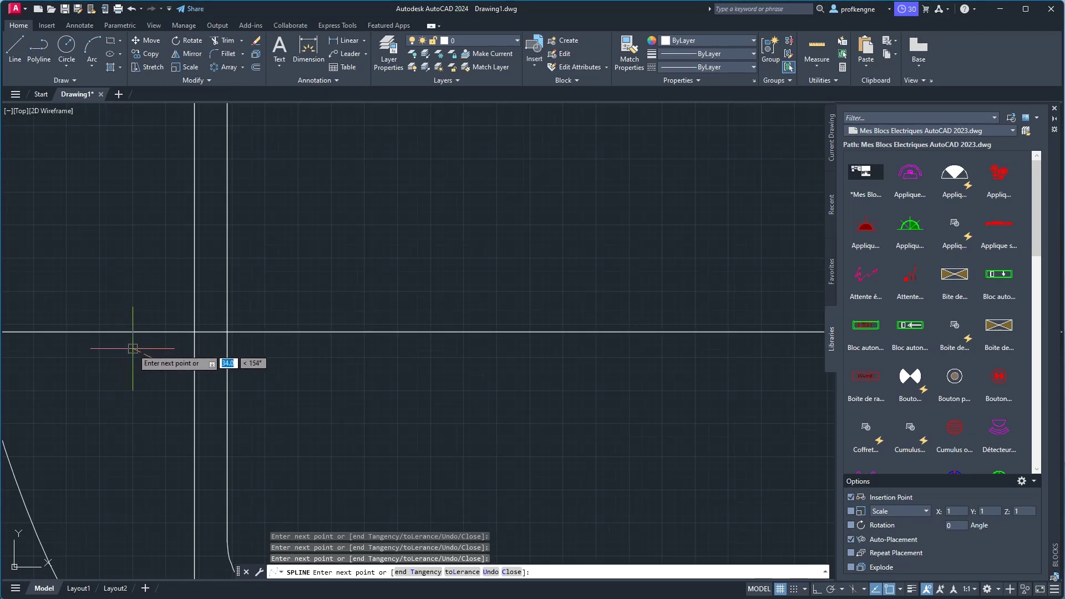
scroll(147, 107, down, 5)
scroll(148, 194, up, 2)
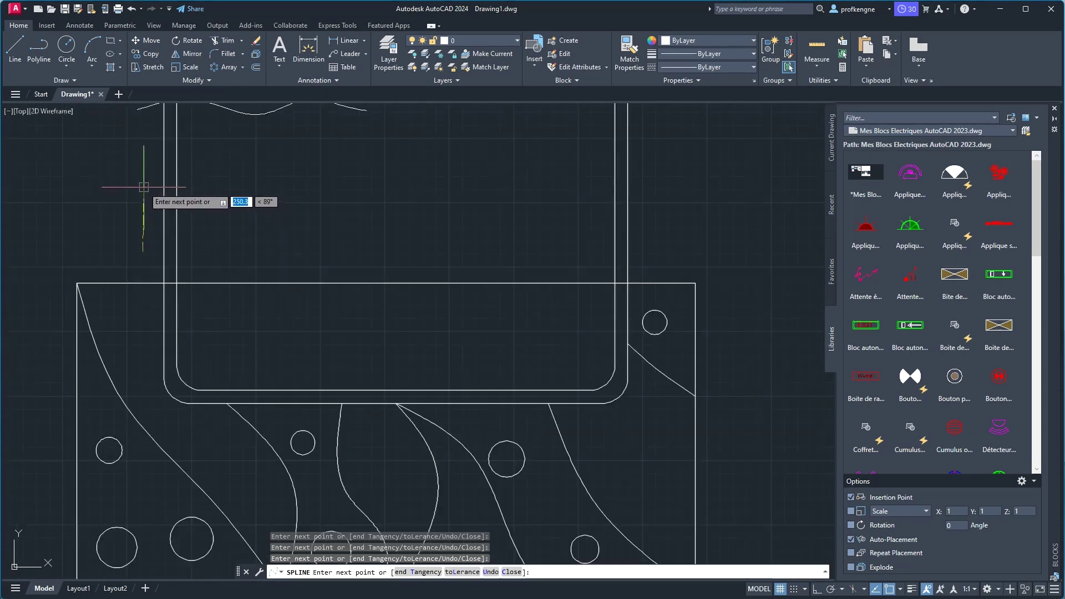
scroll(131, 215, up, 3)
click(131, 215)
right_click(137, 165)
click(138, 168)
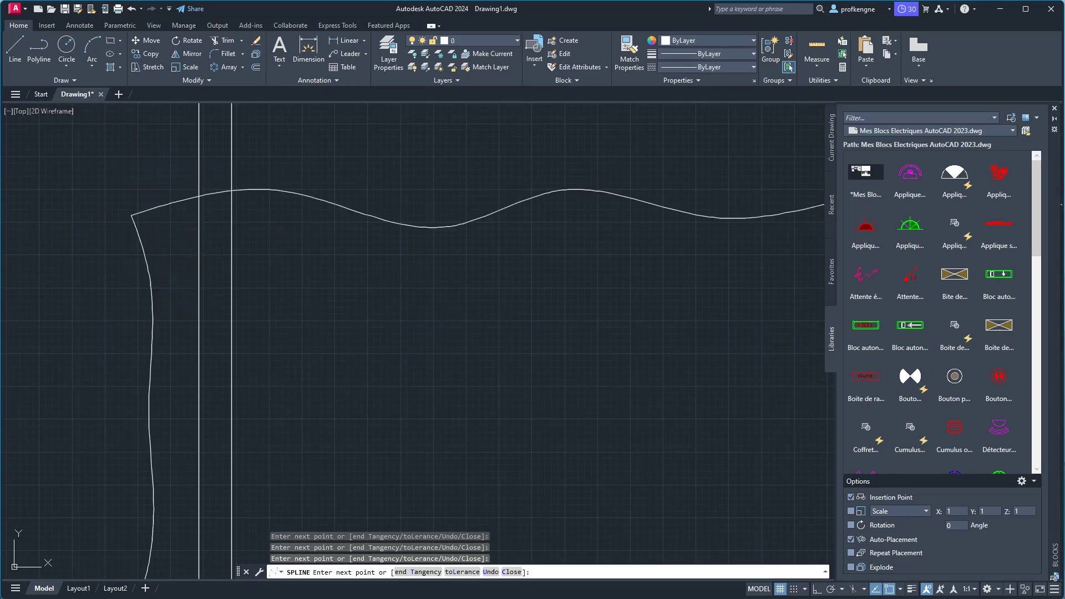
key(Return)
scroll(583, 285, down, 2)
scroll(615, 305, down, 2)
scroll(544, 289, down, 2)
scroll(474, 276, down, 1)
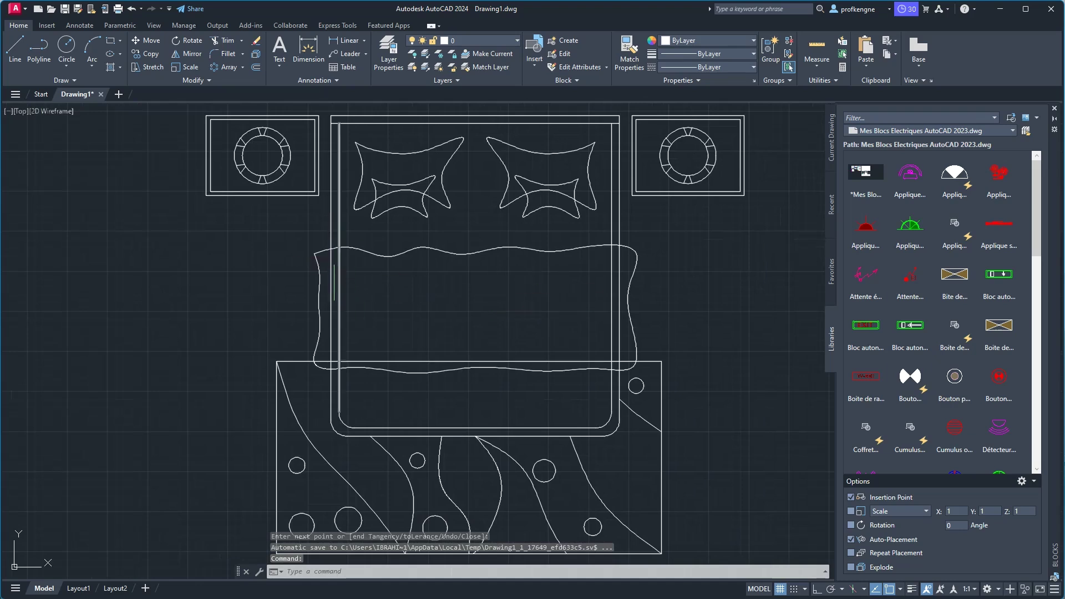
Move the blanket spline's left-edge grips so its left side bulges outward.
scroll(309, 250, up, 4)
click(291, 282)
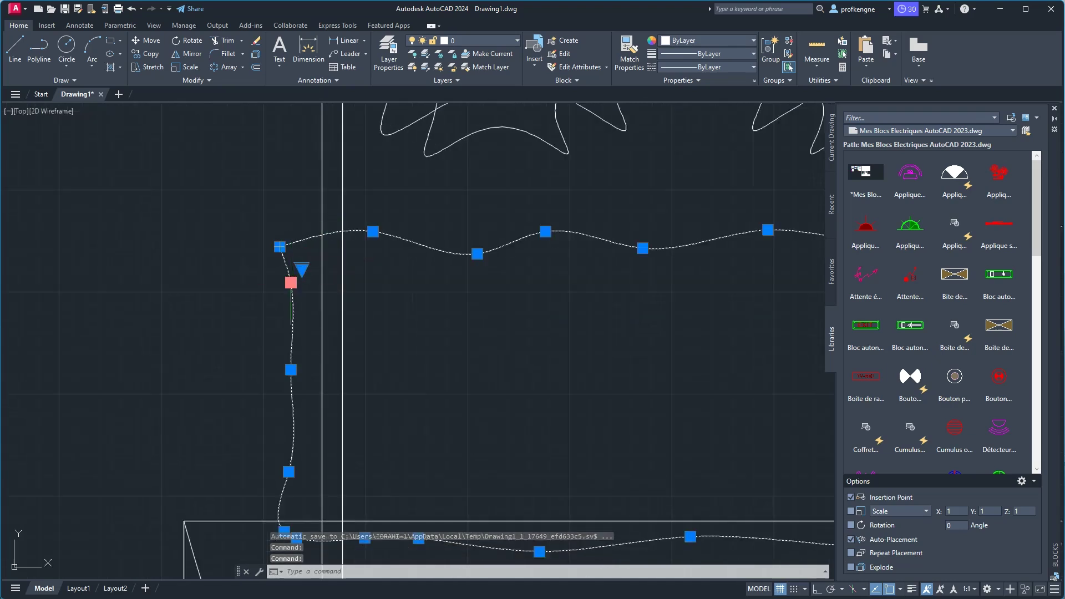
click(291, 282)
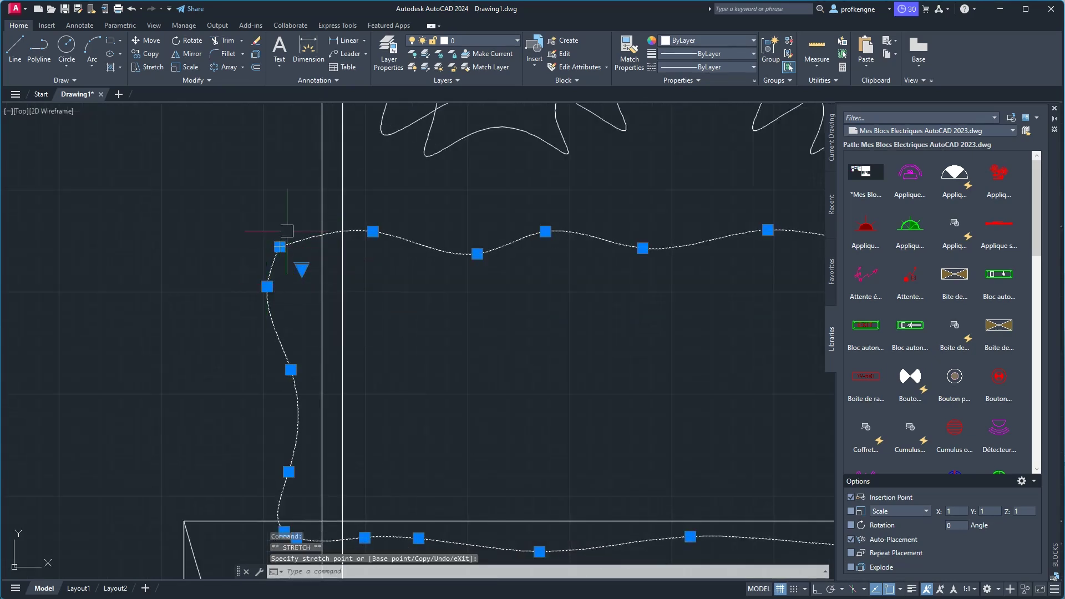
key(Escape)
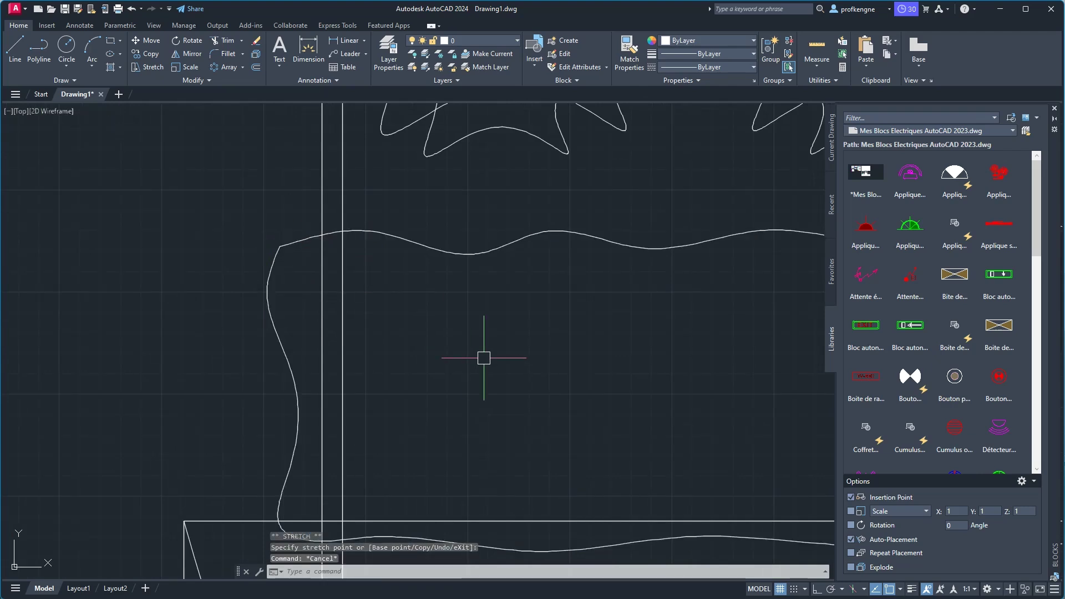
scroll(492, 345, down, 5)
middle_drag(488, 344, 405, 321)
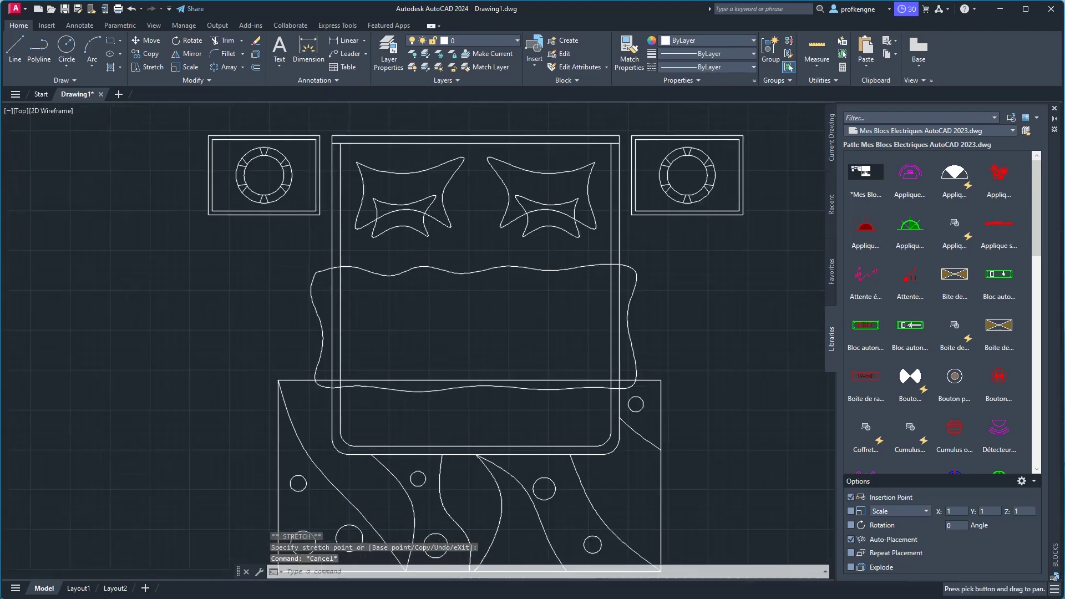
scroll(334, 328, up, 2)
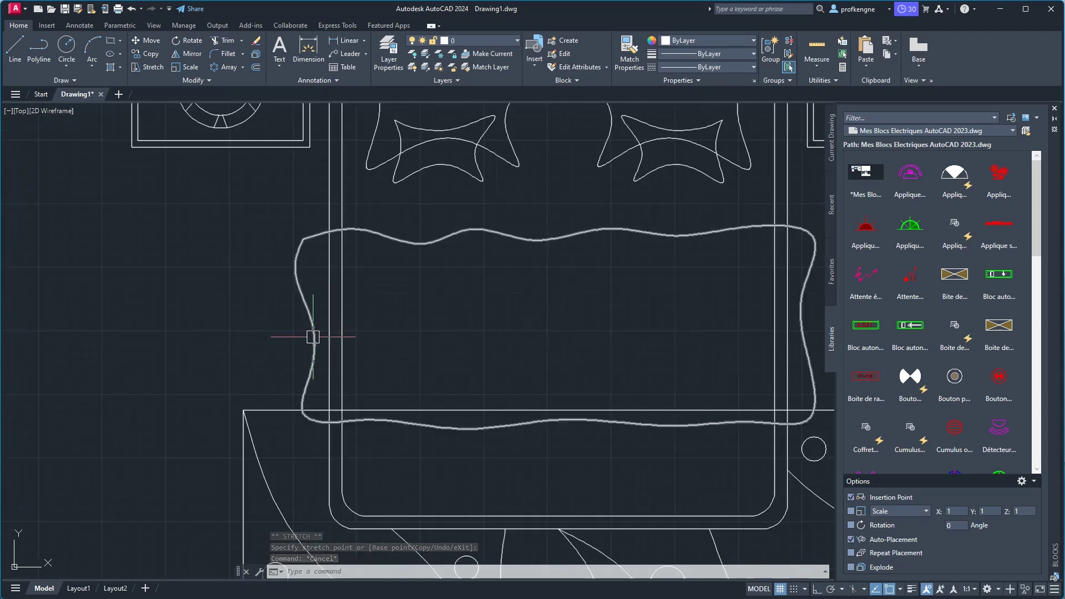
click(313, 344)
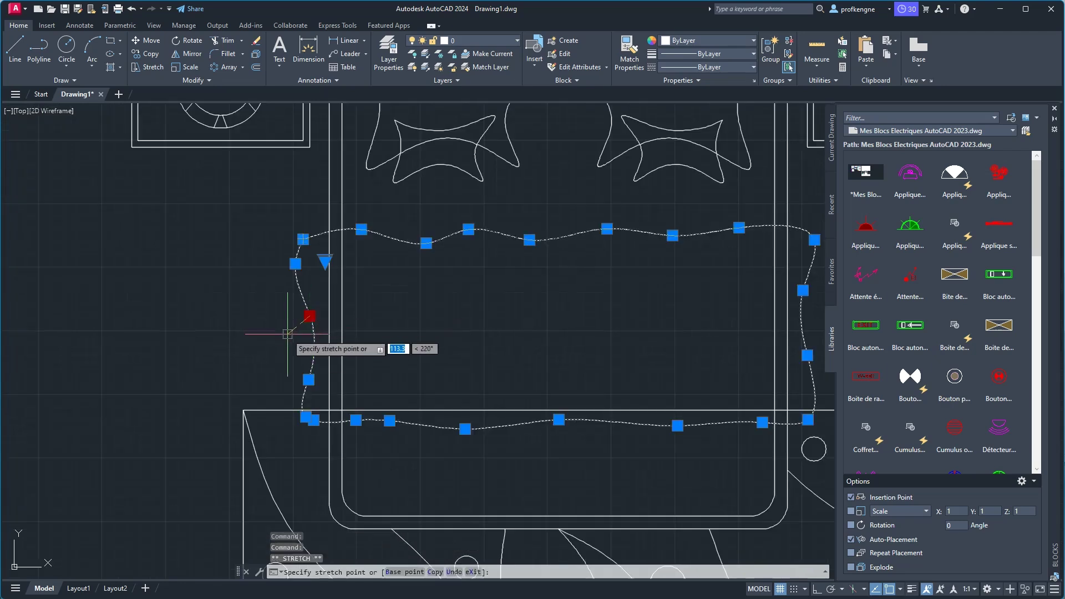
click(309, 316)
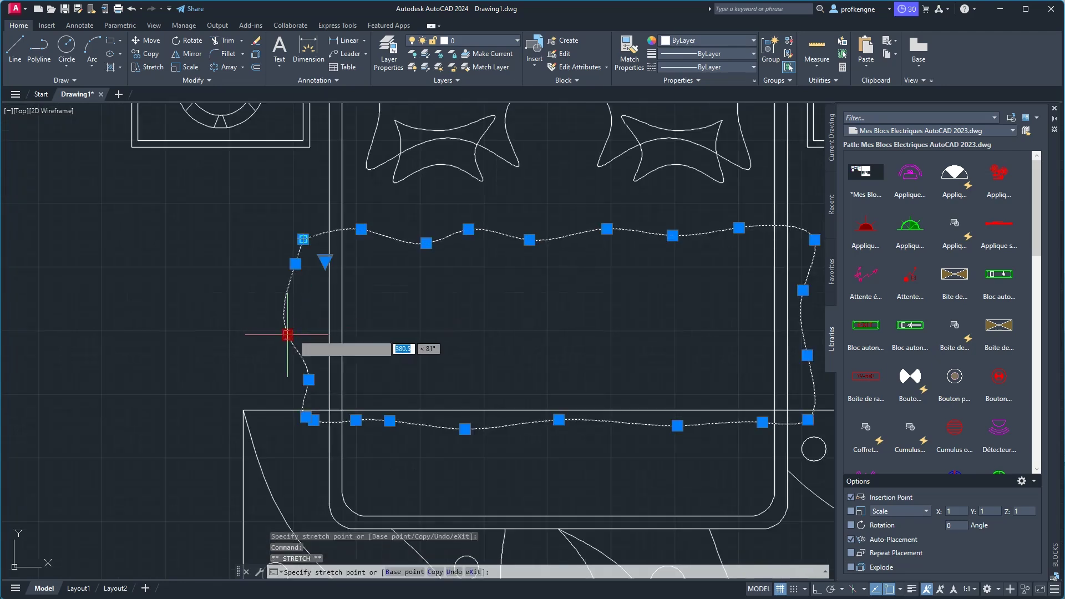
click(304, 322)
mouse_move(308, 380)
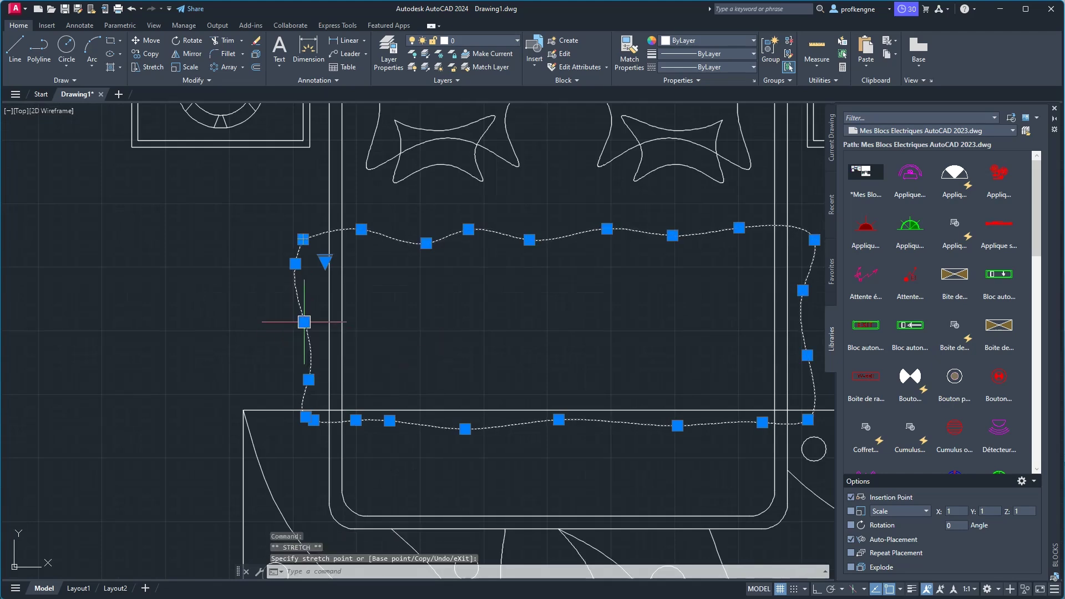
click(308, 380)
click(293, 372)
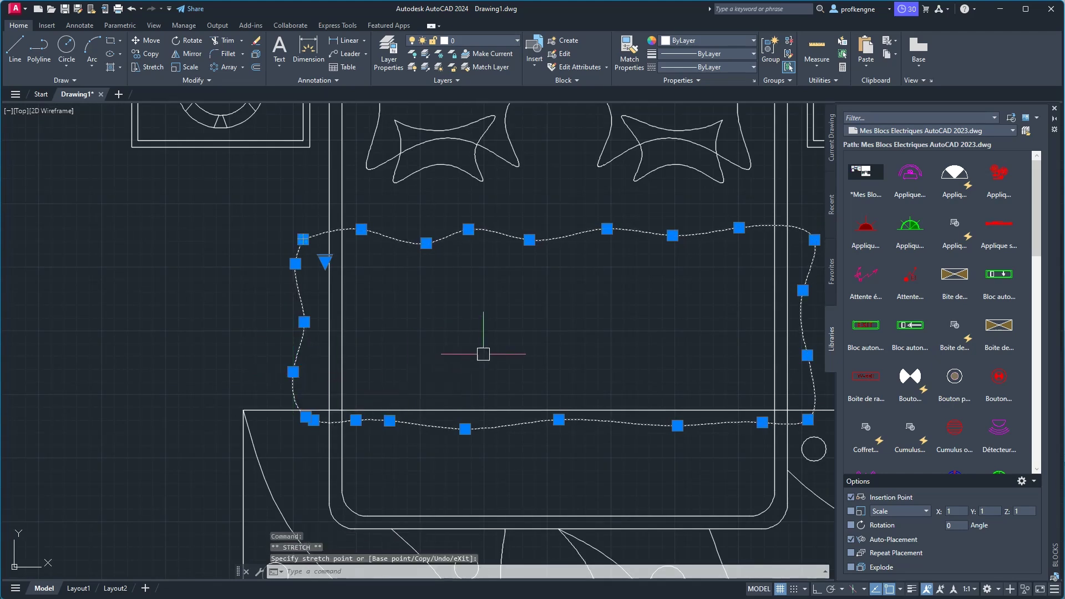
key(Escape)
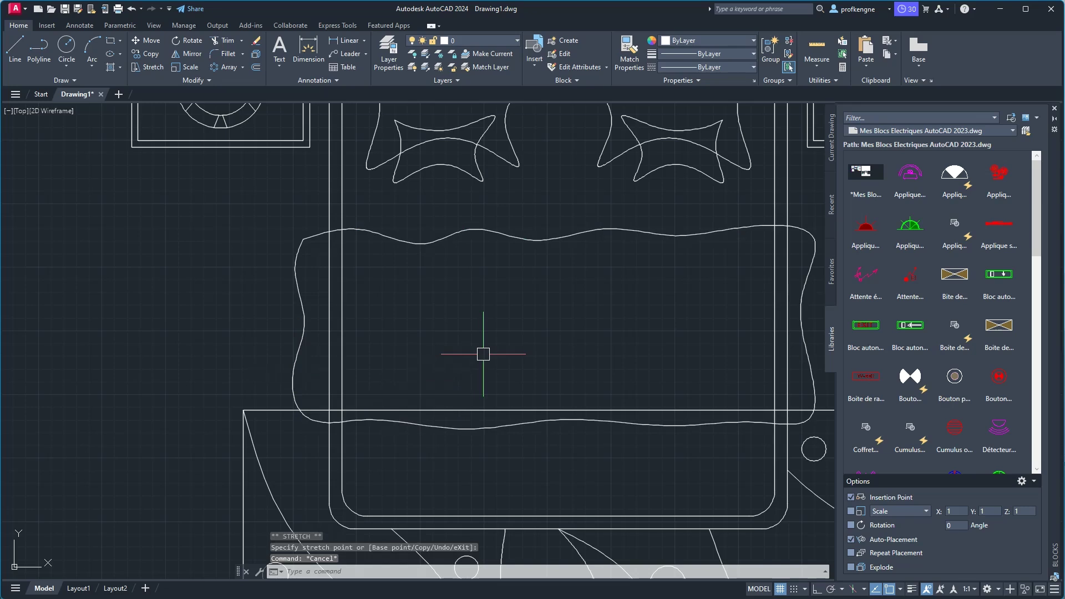
Pull a bottom-edge grip of the blanket lower, then view the reference image.
click(388, 422)
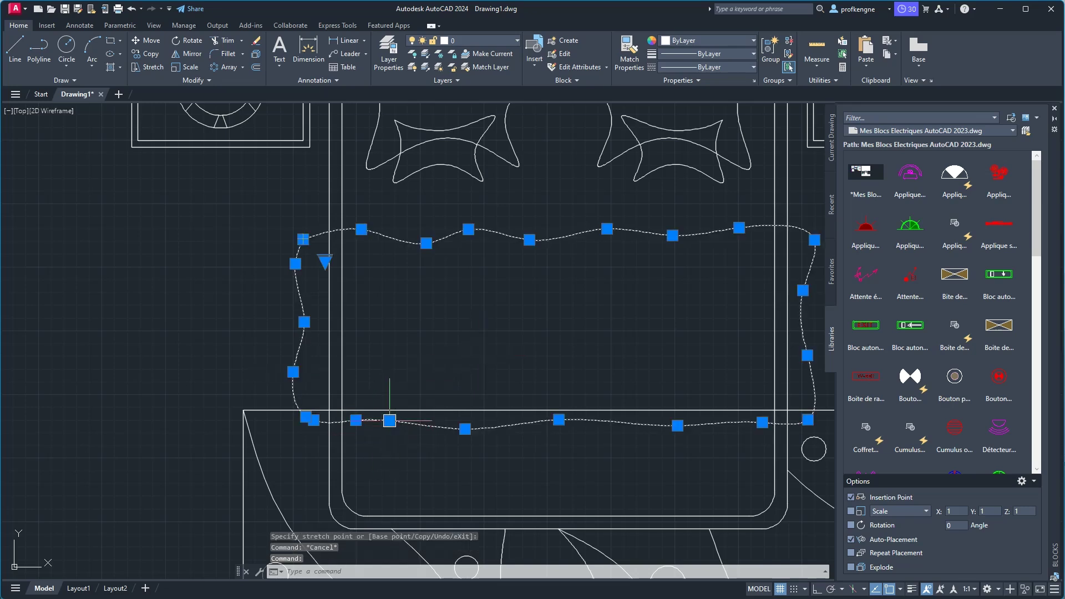
click(390, 420)
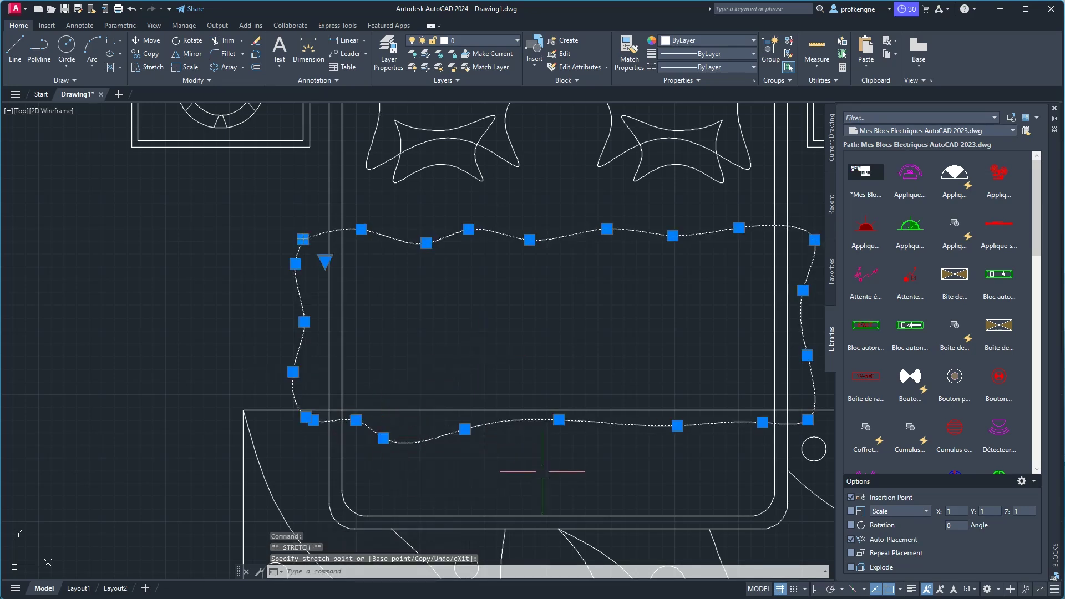
key(Escape)
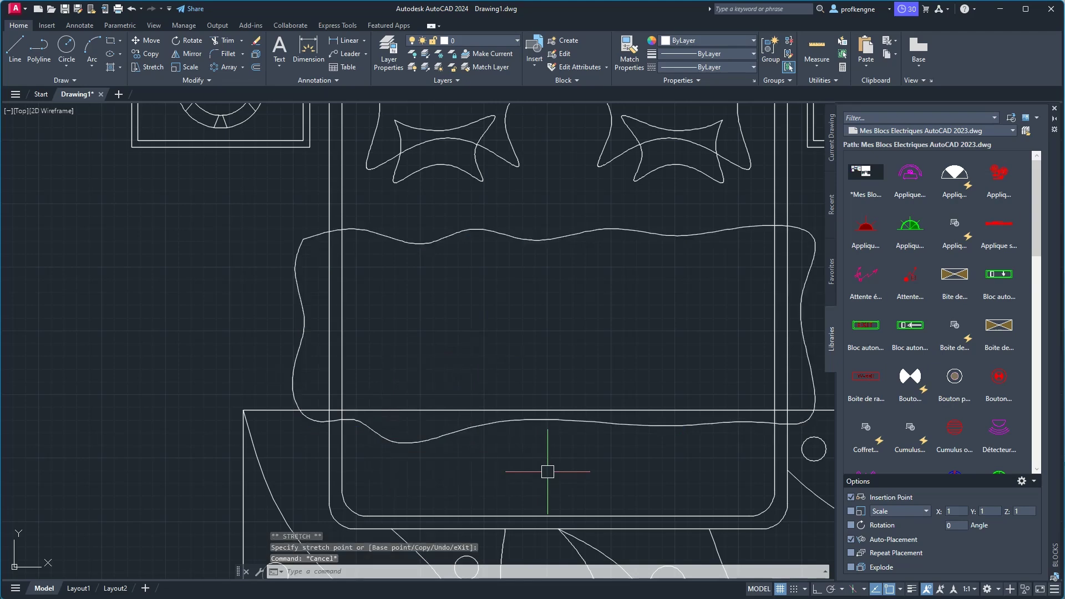
key(alt+Tab)
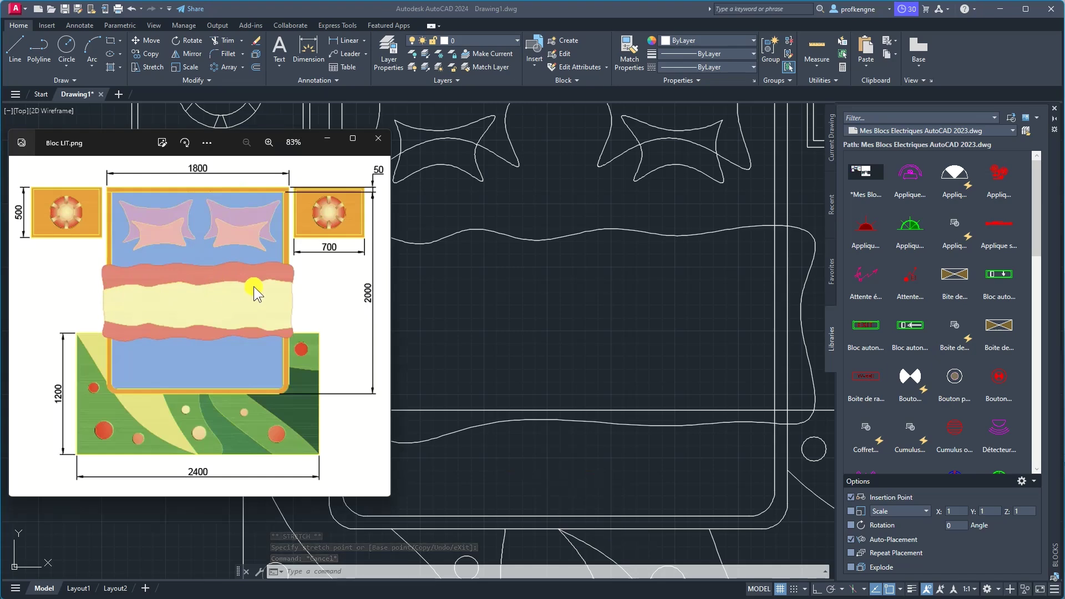
click(606, 336)
text(Spl)
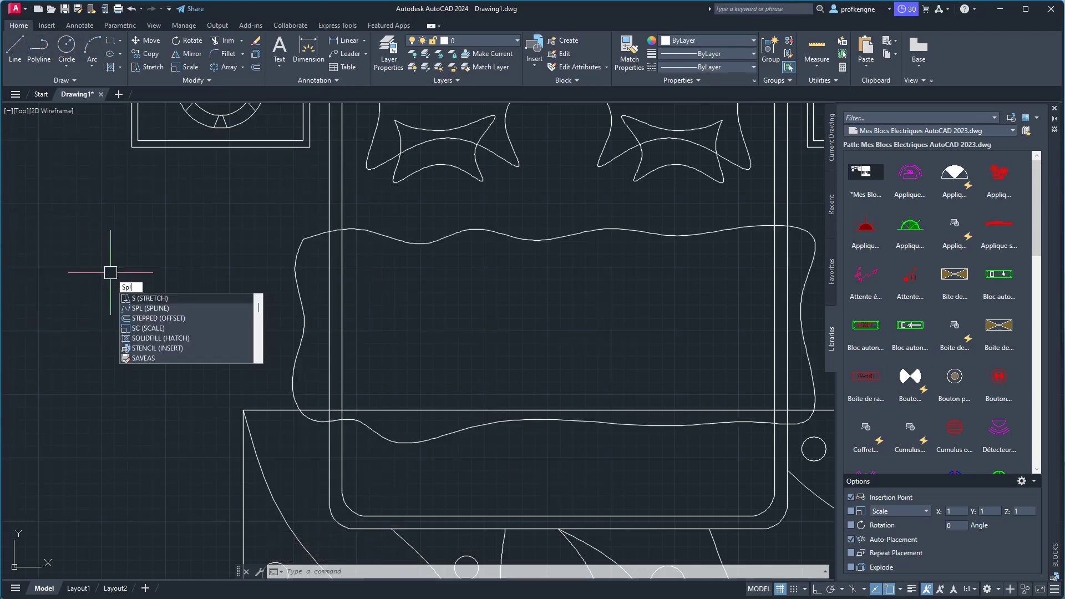
key(Return)
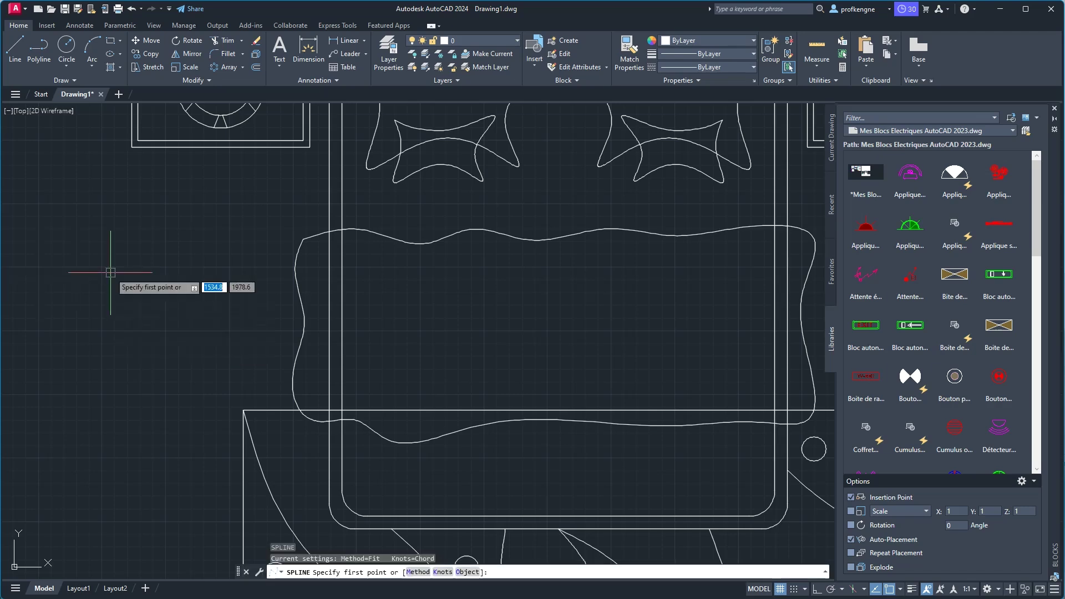
Start the fold spline on the blanket's left edge with Nearest snap, adding wave points.
shift+right_click(310, 280)
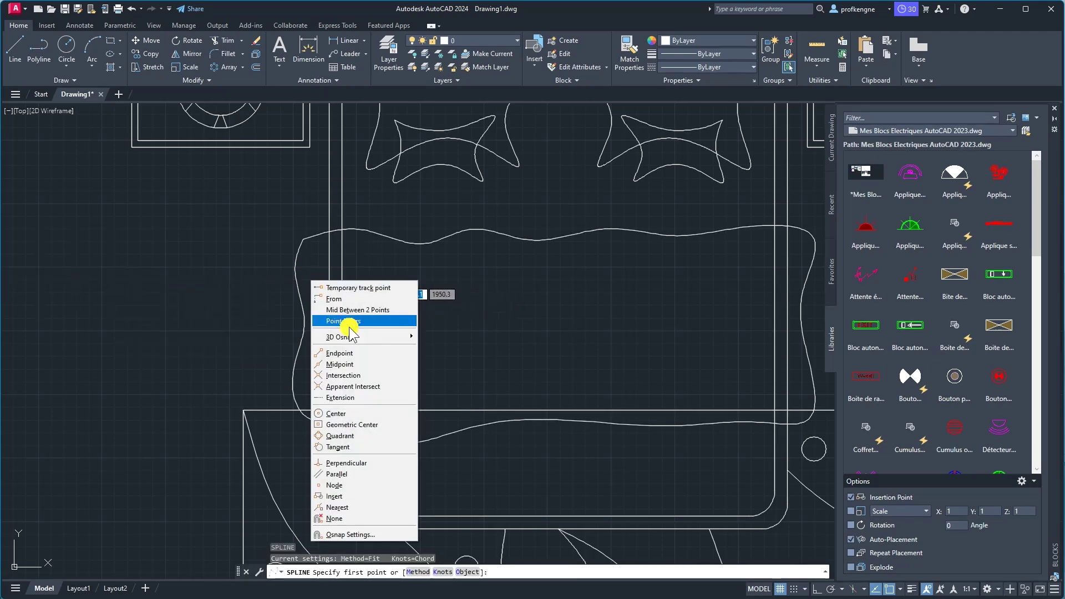
click(337, 510)
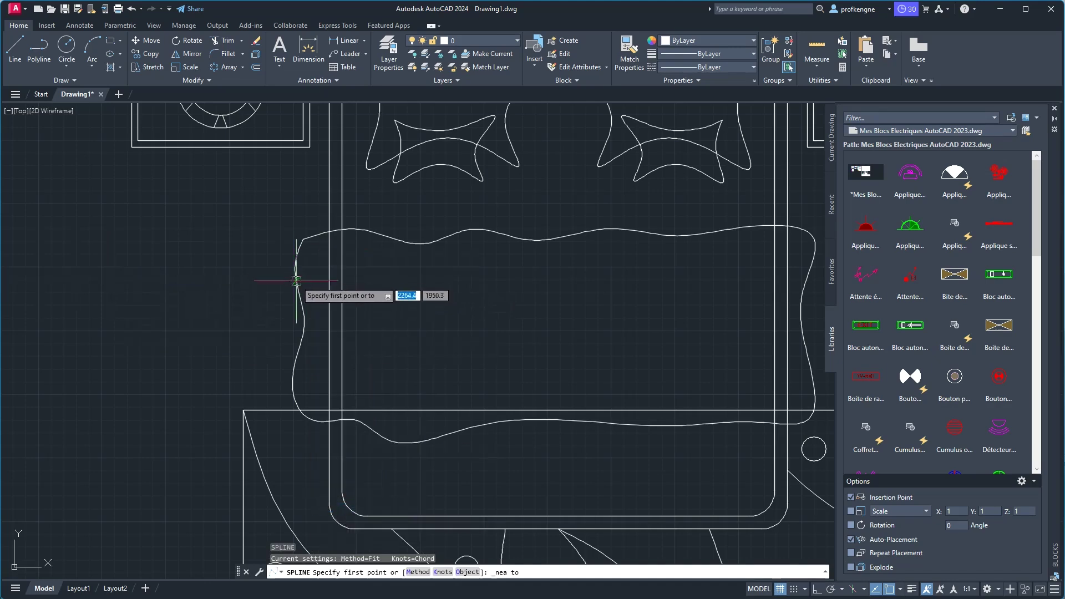
click(355, 272)
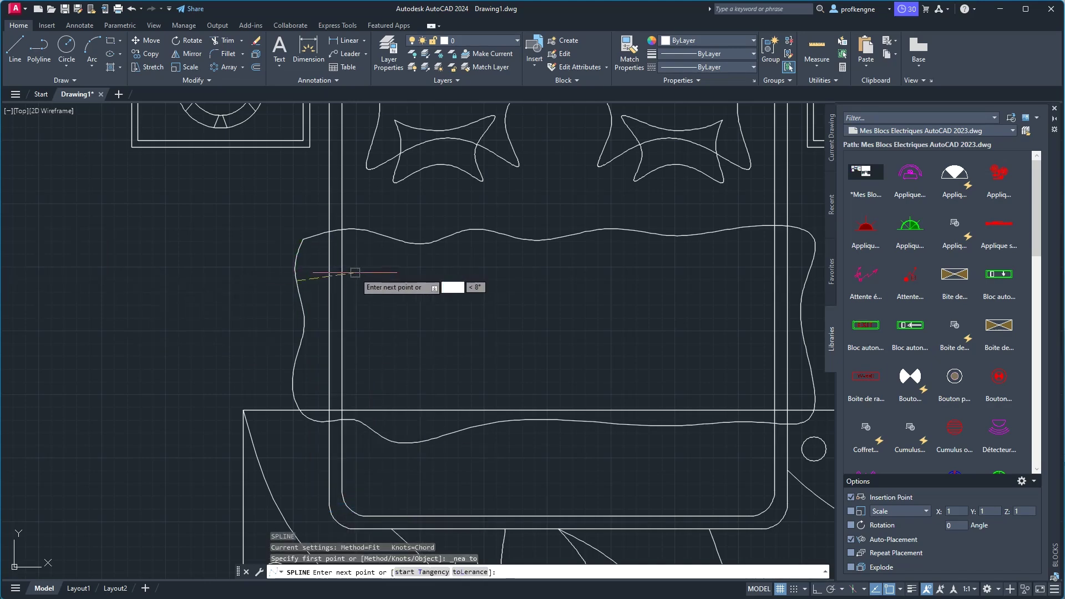
click(432, 275)
click(606, 272)
click(717, 281)
click(760, 266)
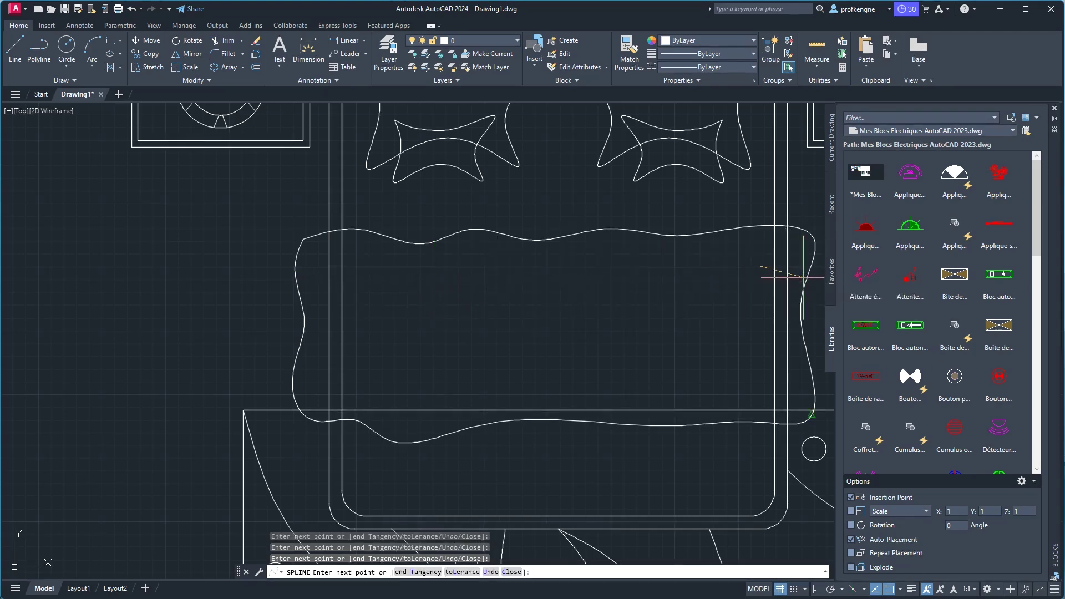
End the fold spline on the blanket's right edge with Nearest snap and finish it.
middle_drag(803, 277, 663, 272)
shift+right_click(664, 272)
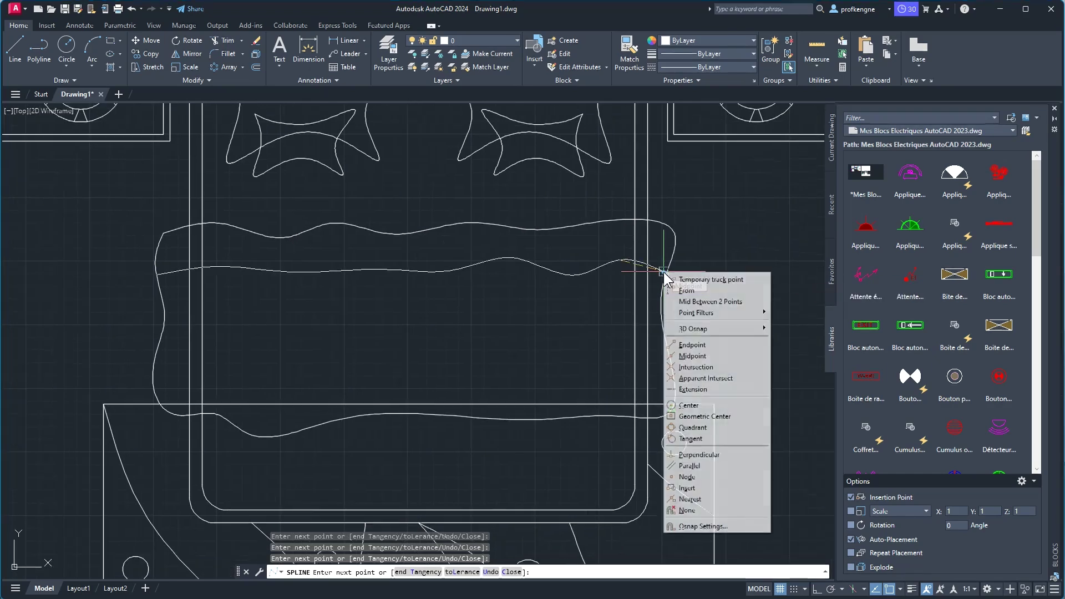
click(692, 499)
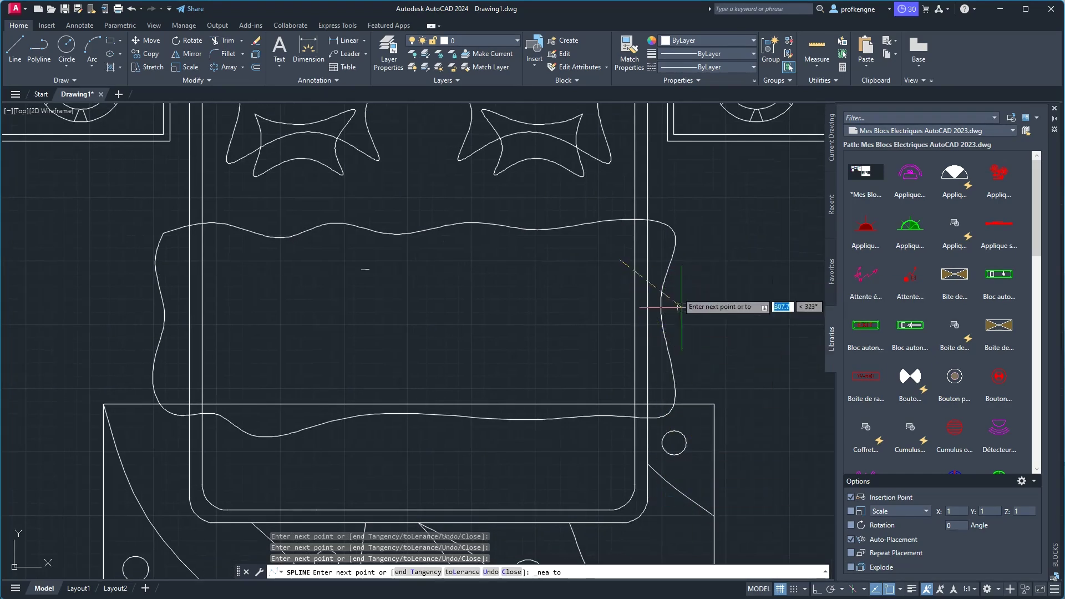
click(666, 276)
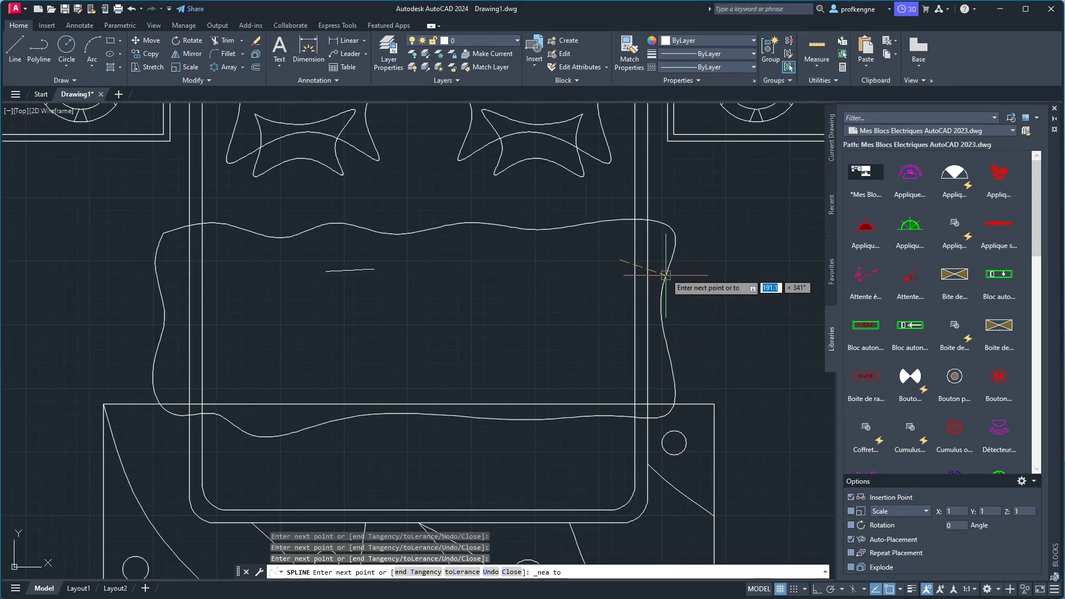
right_click(699, 296)
click(730, 315)
right_click(344, 306)
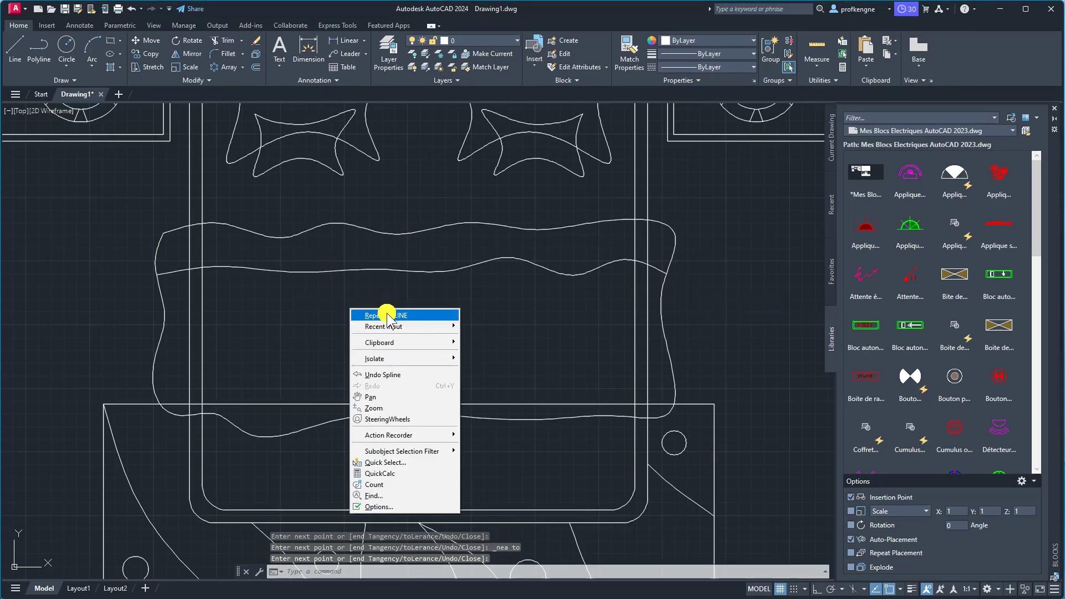
click(297, 255)
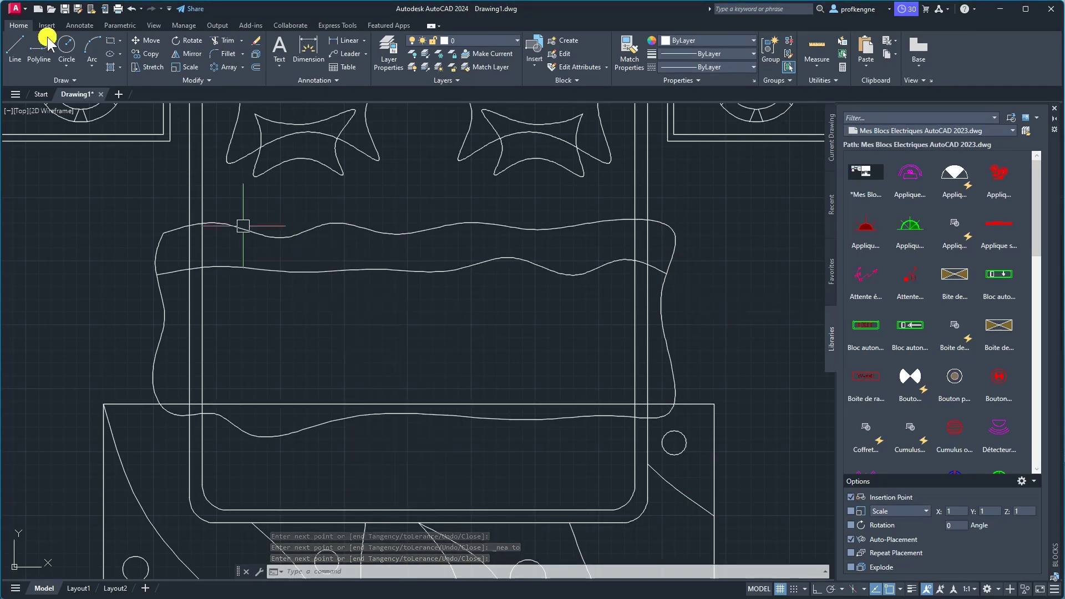
click(74, 80)
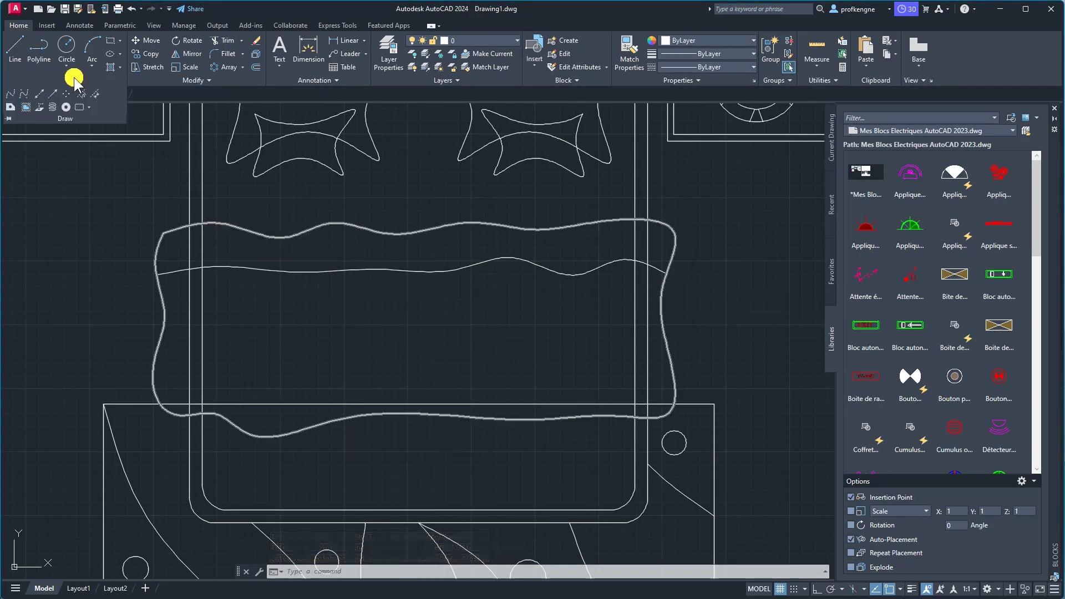
Start a spline on the blanket's lower right edge with Nearest snap, placing wave points leftward.
click(10, 93)
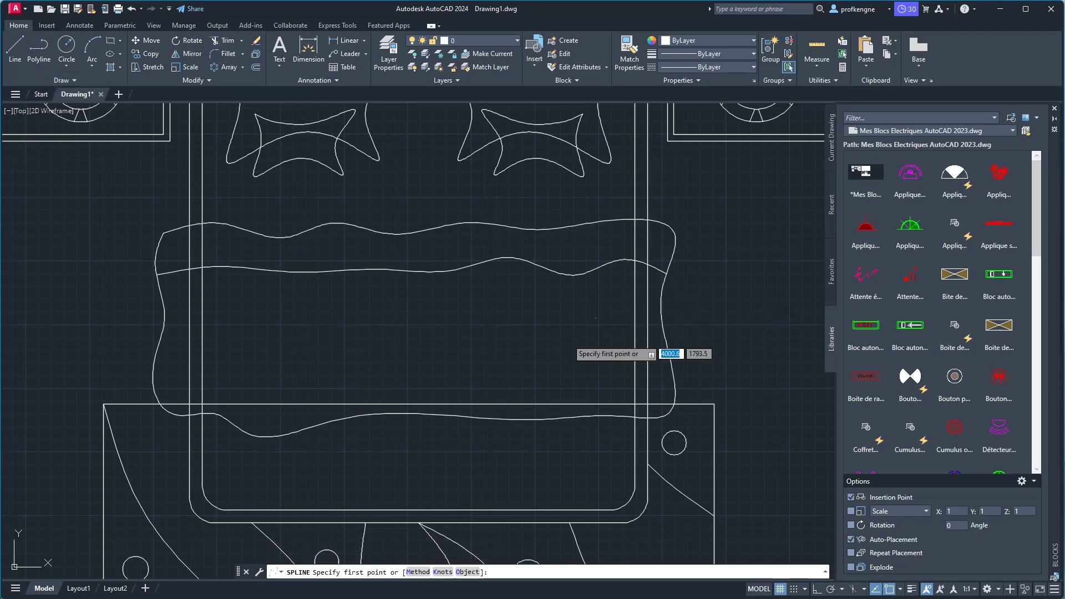
shift+right_click(662, 369)
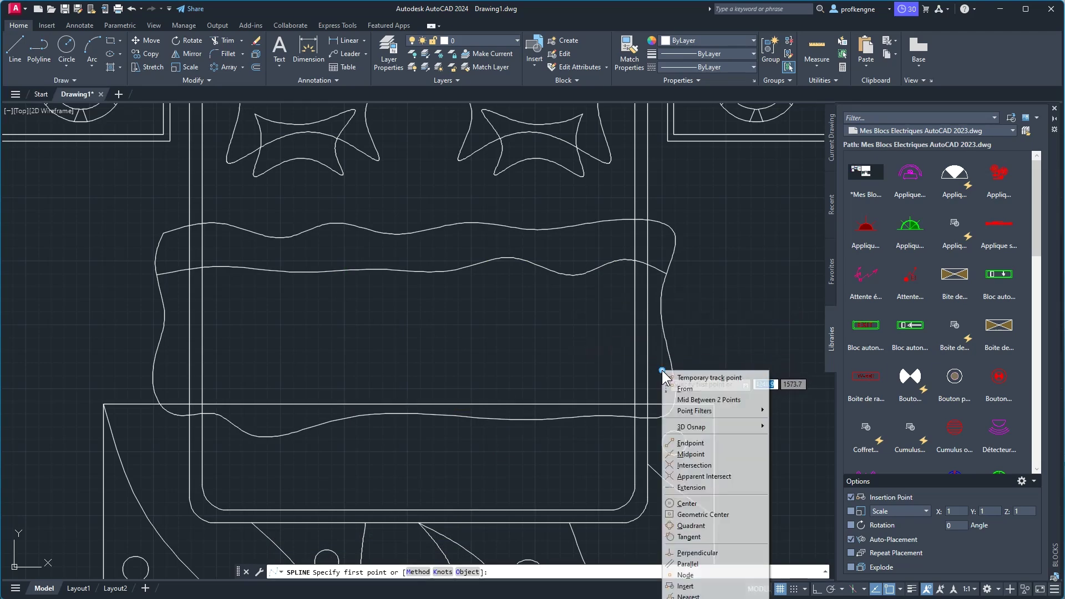
click(696, 596)
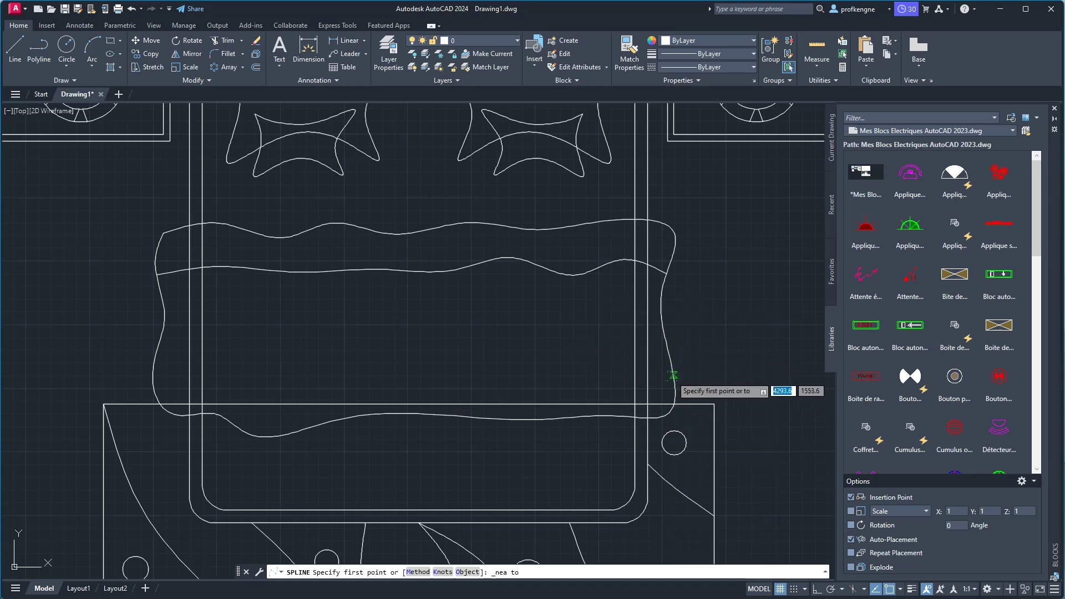
click(670, 375)
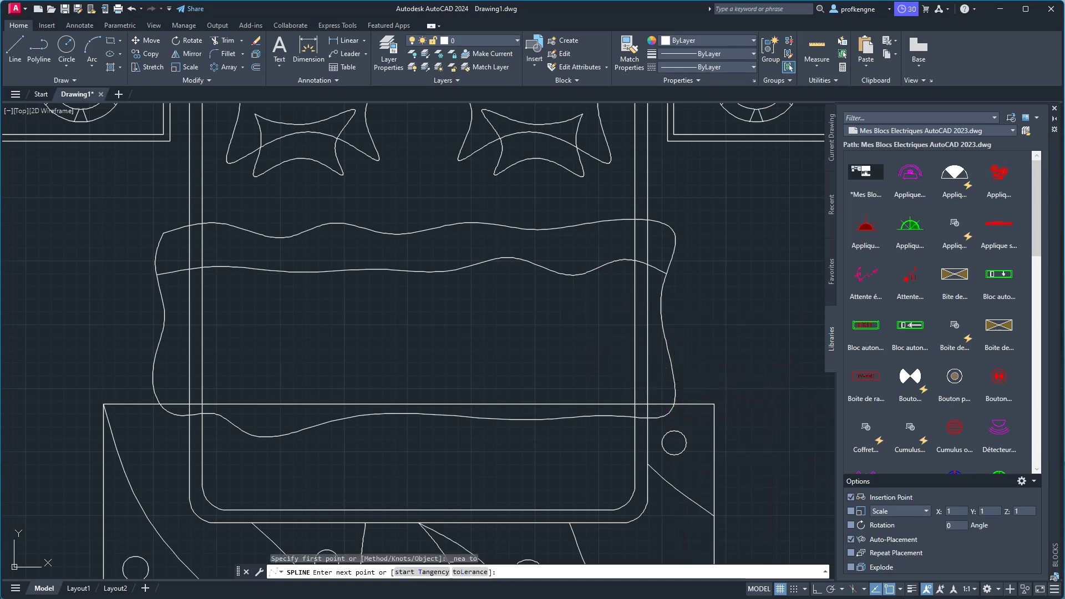
click(511, 371)
click(395, 384)
click(328, 367)
click(264, 383)
click(222, 376)
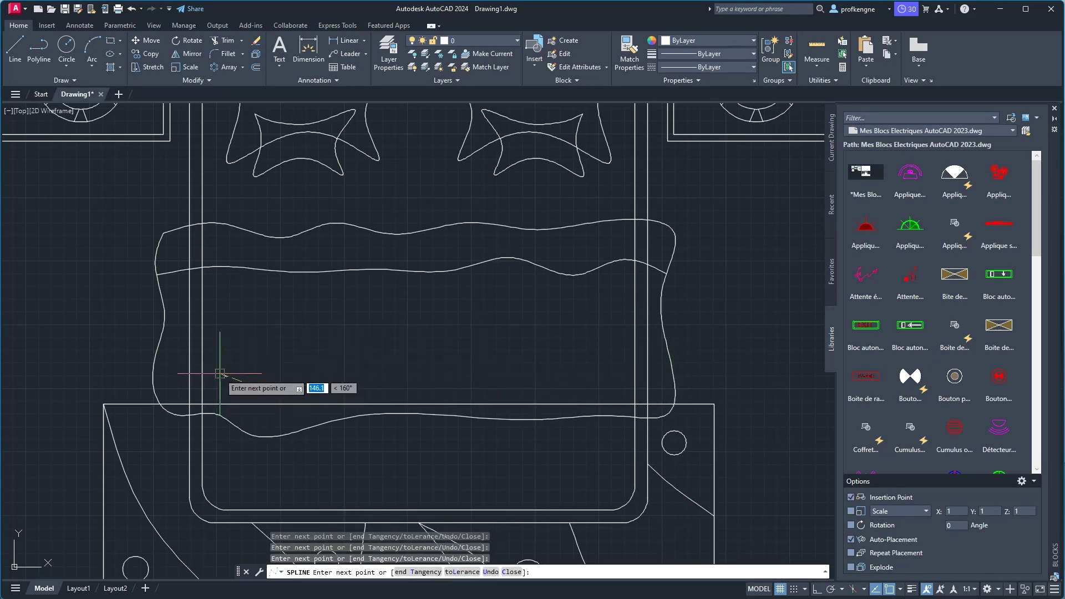
click(173, 375)
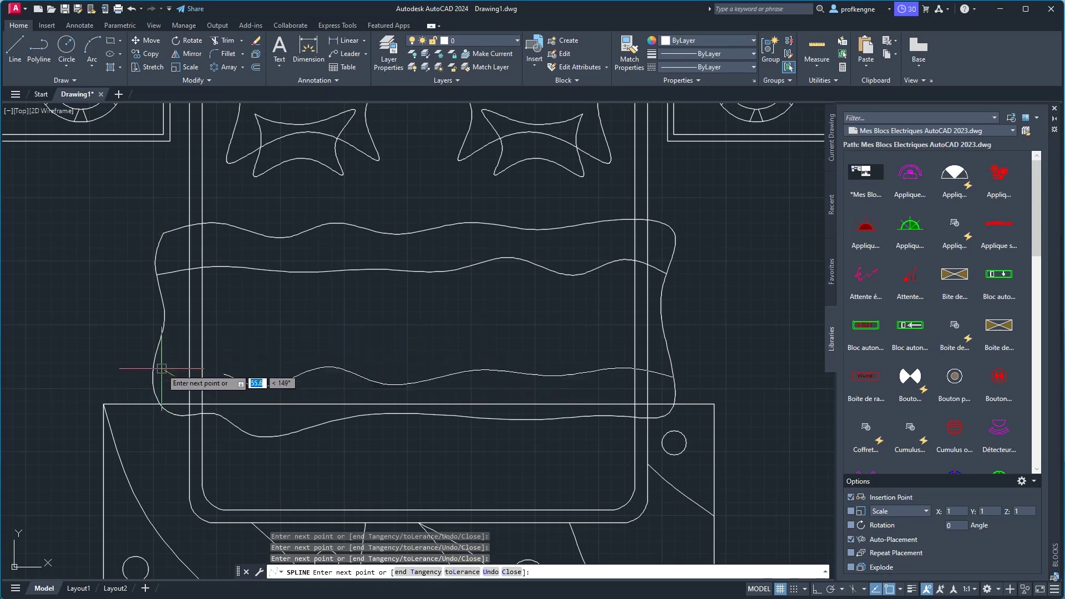
Snap the last point onto the blanket's left edge with Nearest and finish the spline.
scroll(161, 368, up, 4)
shift+right_click(161, 368)
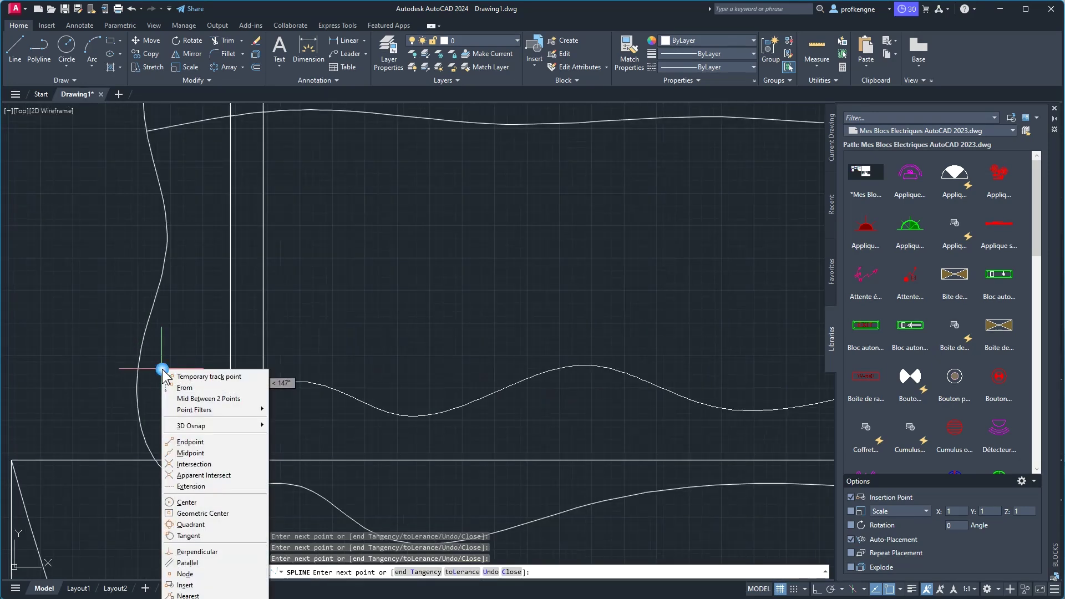
click(188, 596)
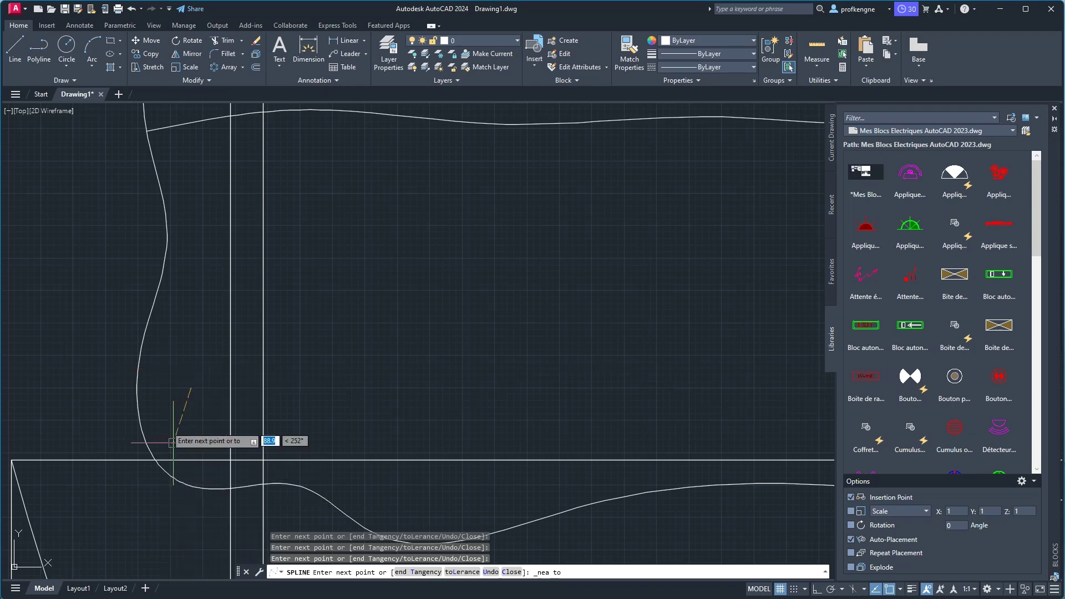
click(139, 361)
right_click(86, 317)
click(111, 321)
scroll(322, 338, down, 4)
scroll(385, 327, down, 3)
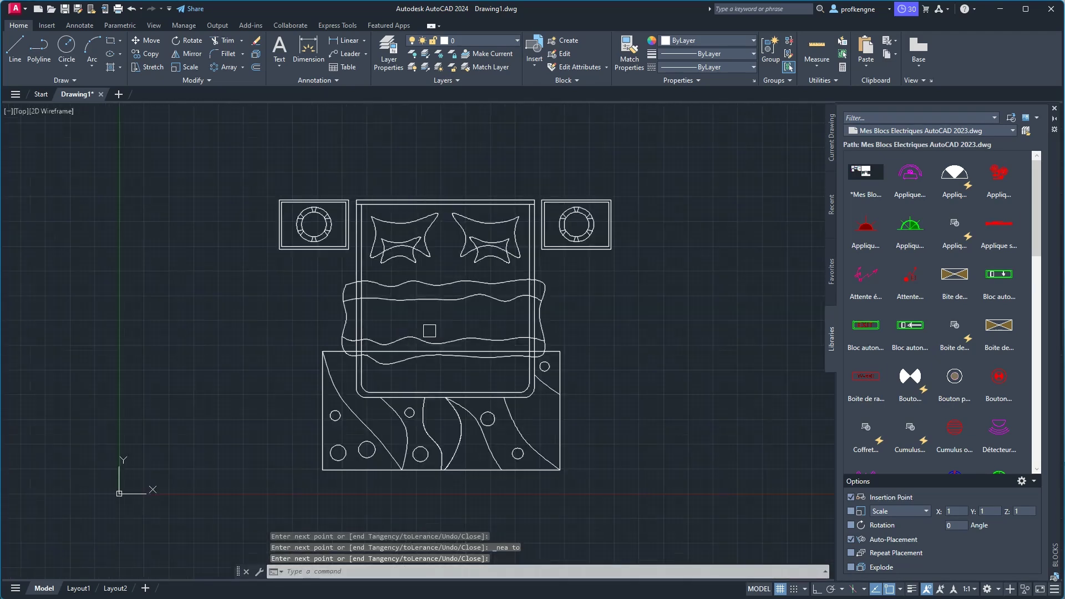
scroll(390, 356, up, 2)
scroll(332, 388, up, 2)
click(275, 399)
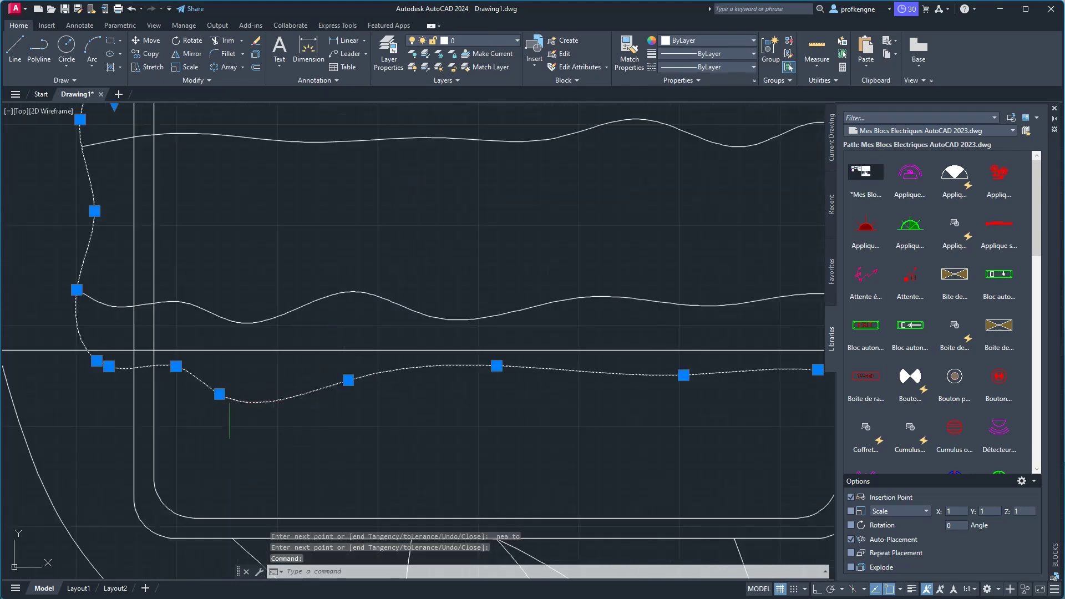
click(220, 394)
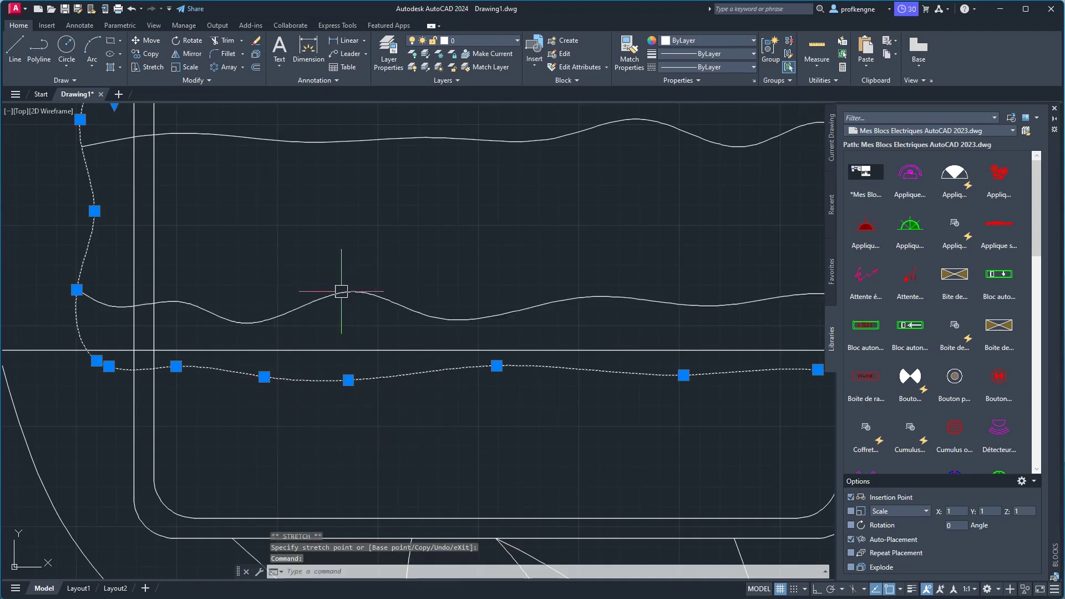
click(352, 290)
key(Down)
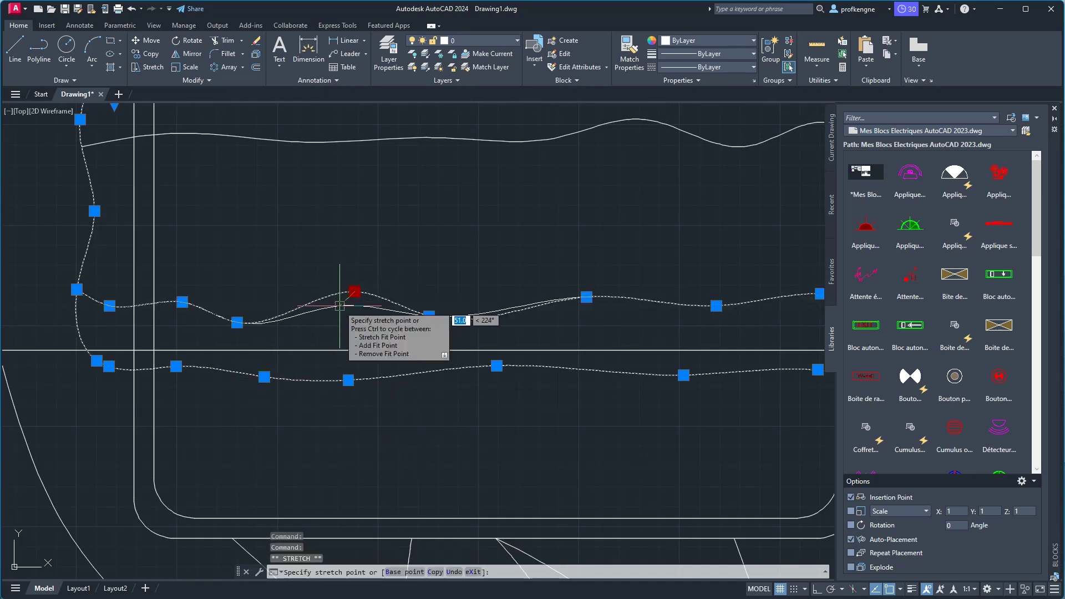
click(377, 356)
scroll(638, 321, down, 3)
middle_drag(639, 321, 425, 310)
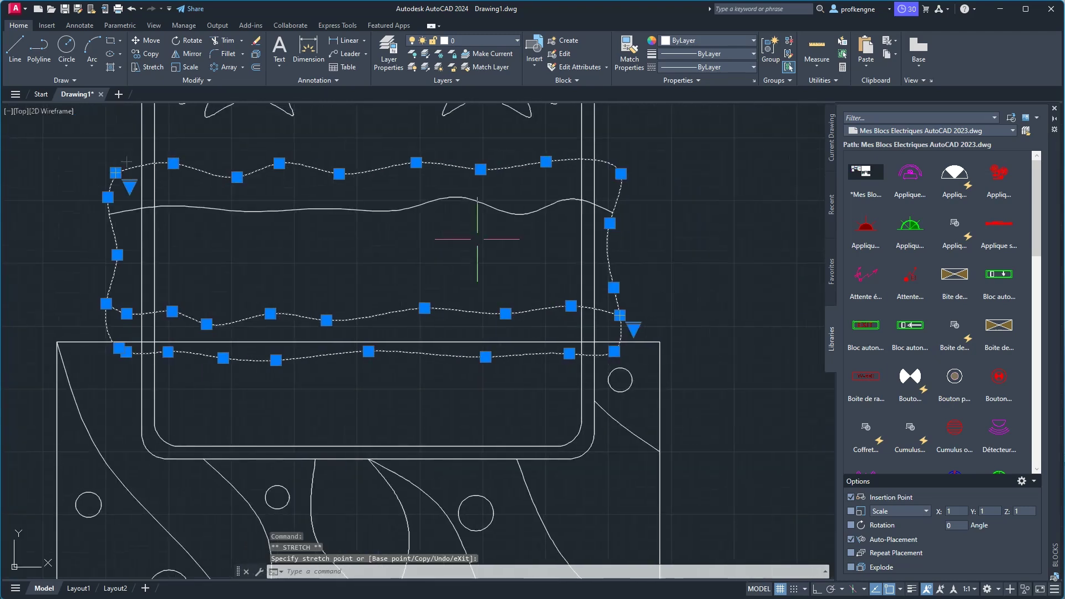
click(512, 217)
click(524, 214)
right_click(523, 216)
click(515, 206)
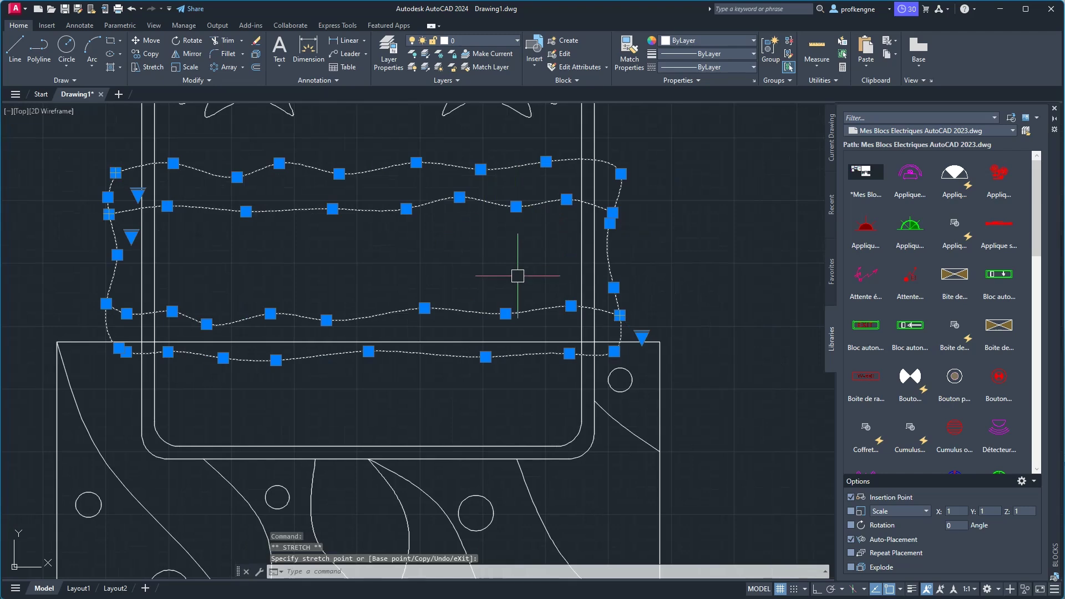
click(246, 211)
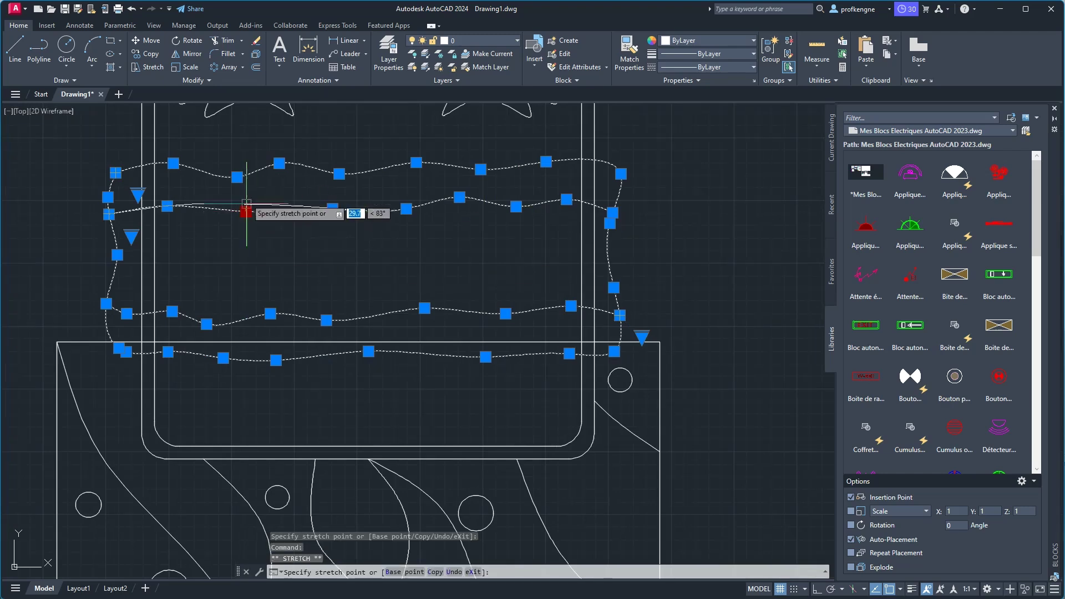
click(245, 204)
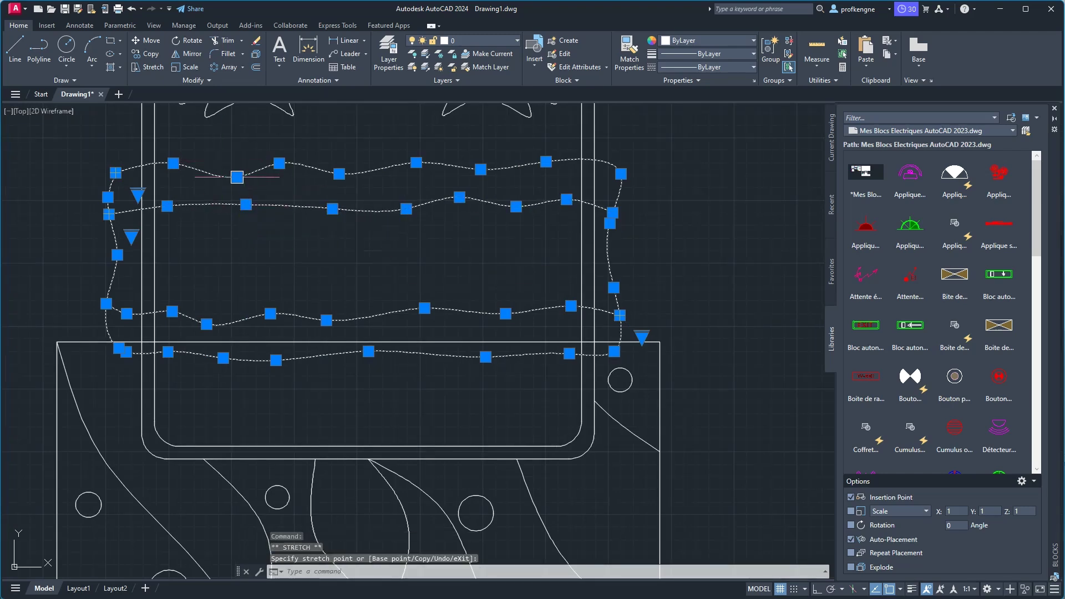
key(ctrl+z)
key(ctrl+z)
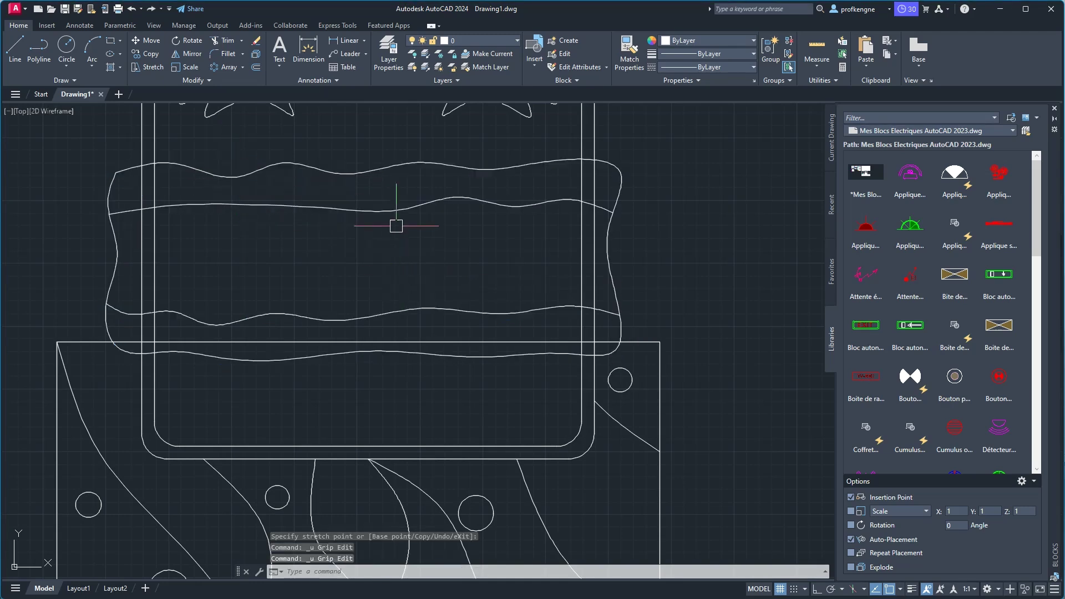
scroll(467, 244, down, 1)
scroll(482, 232, down, 1)
scroll(527, 255, down, 1)
scroll(585, 278, down, 1)
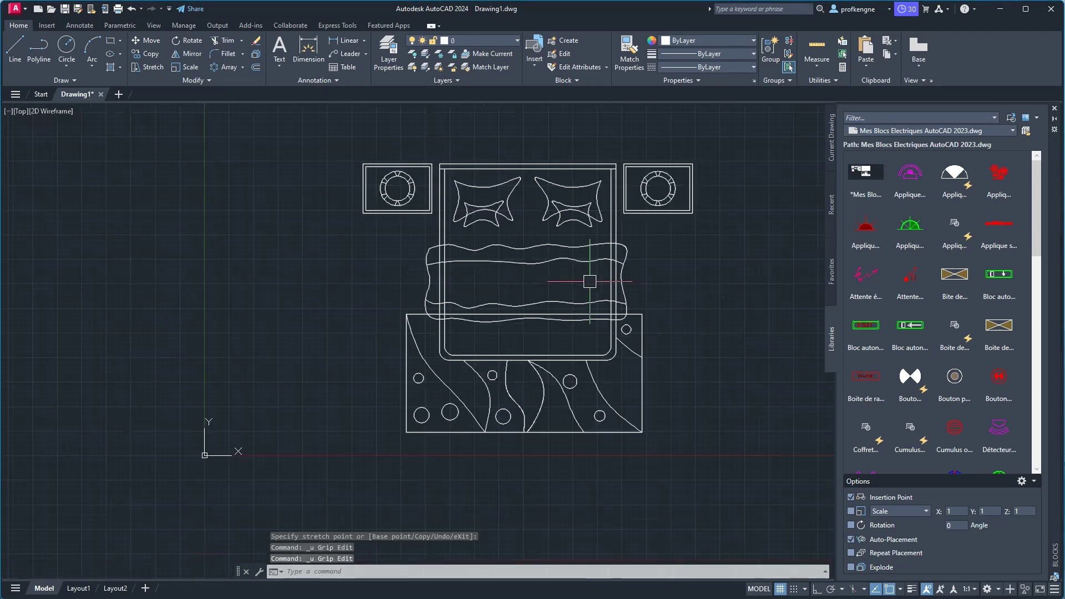
middle_drag(433, 338, 529, 327)
key(alt+Tab)
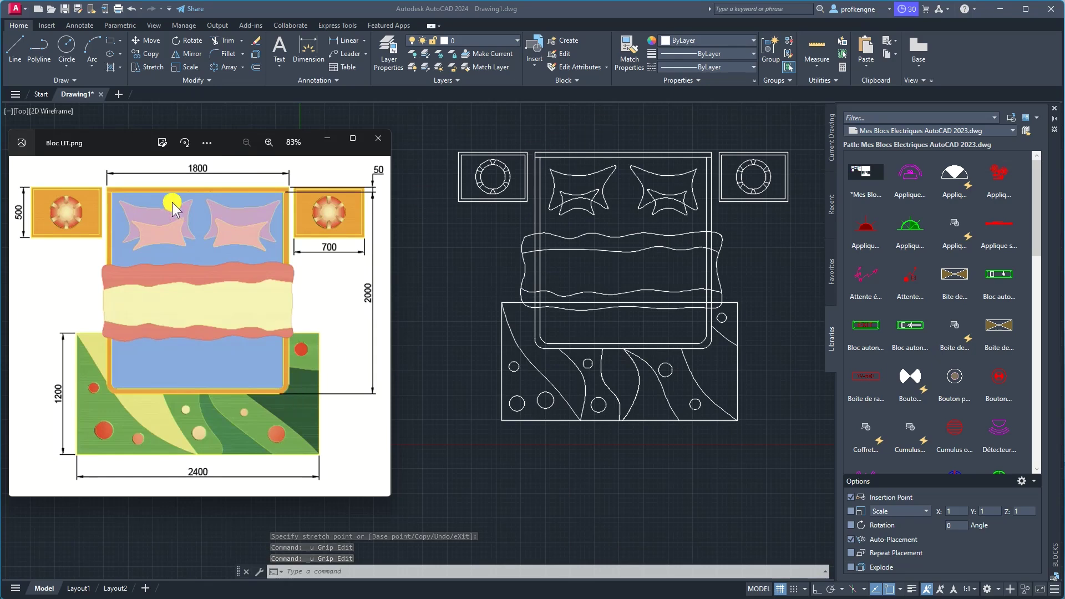
click(113, 68)
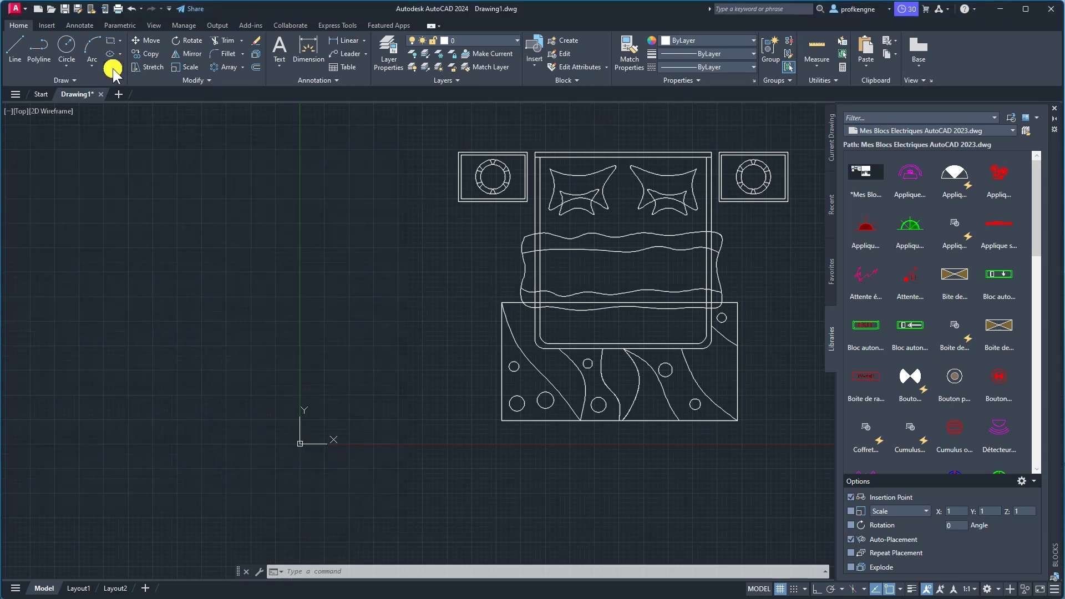
Fill both nightstands with a solid yellow hatch.
click(111, 67)
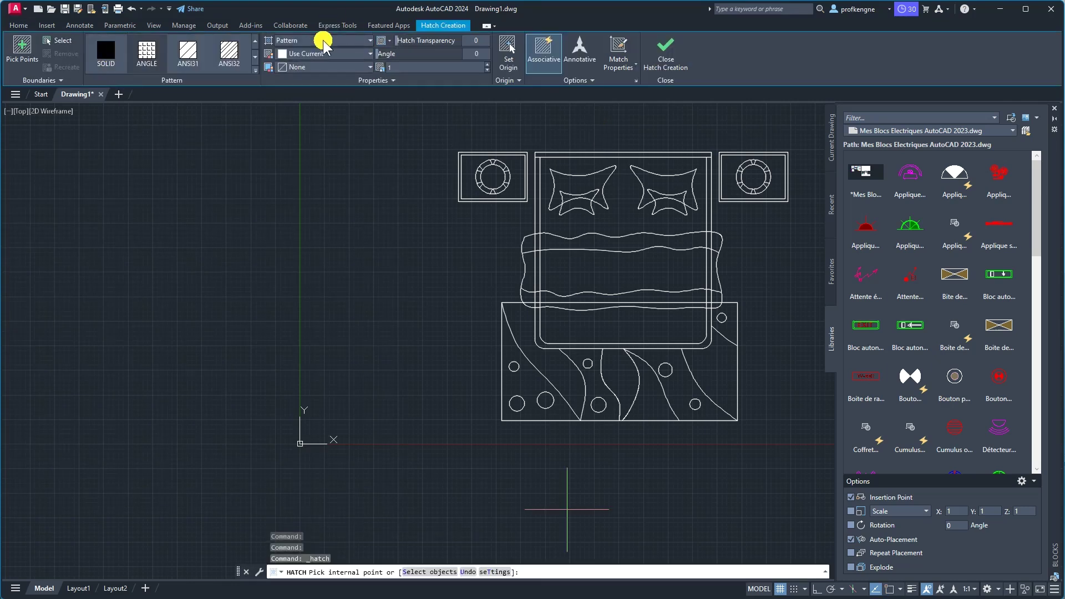
click(319, 41)
click(295, 52)
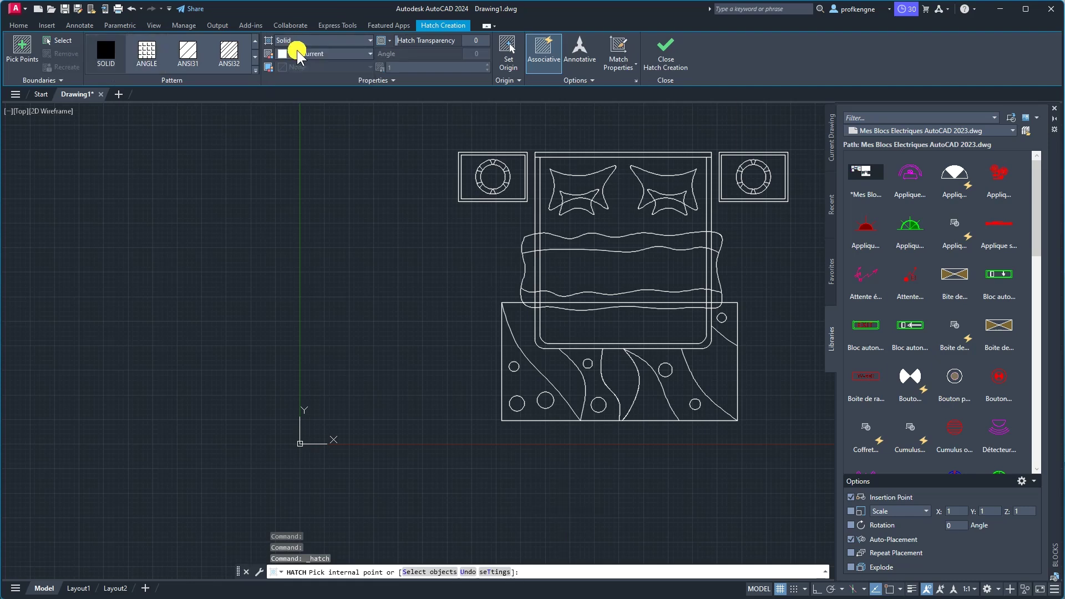
click(308, 54)
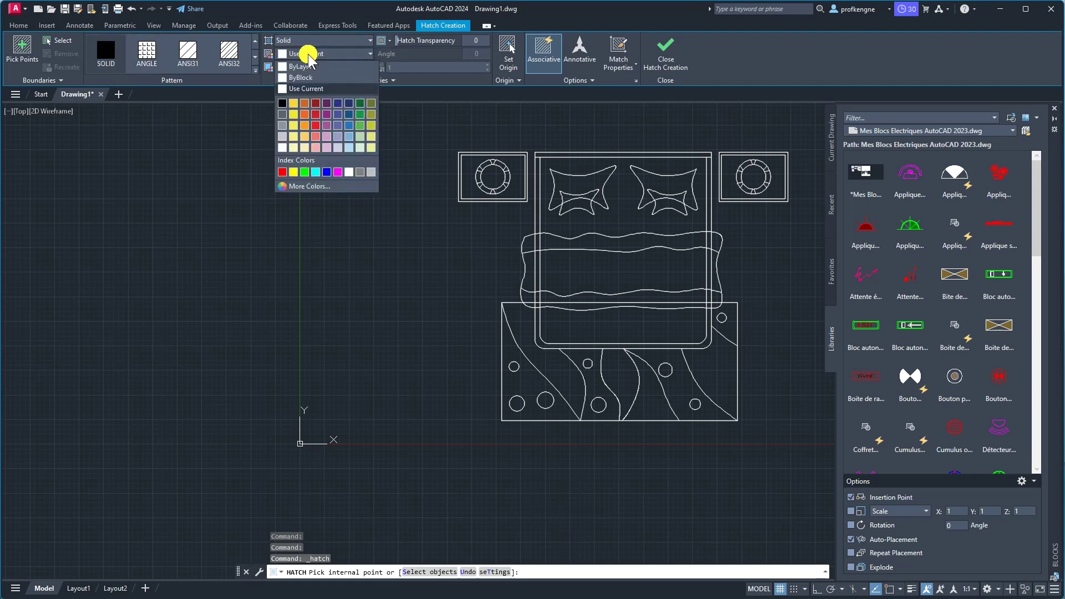
click(294, 172)
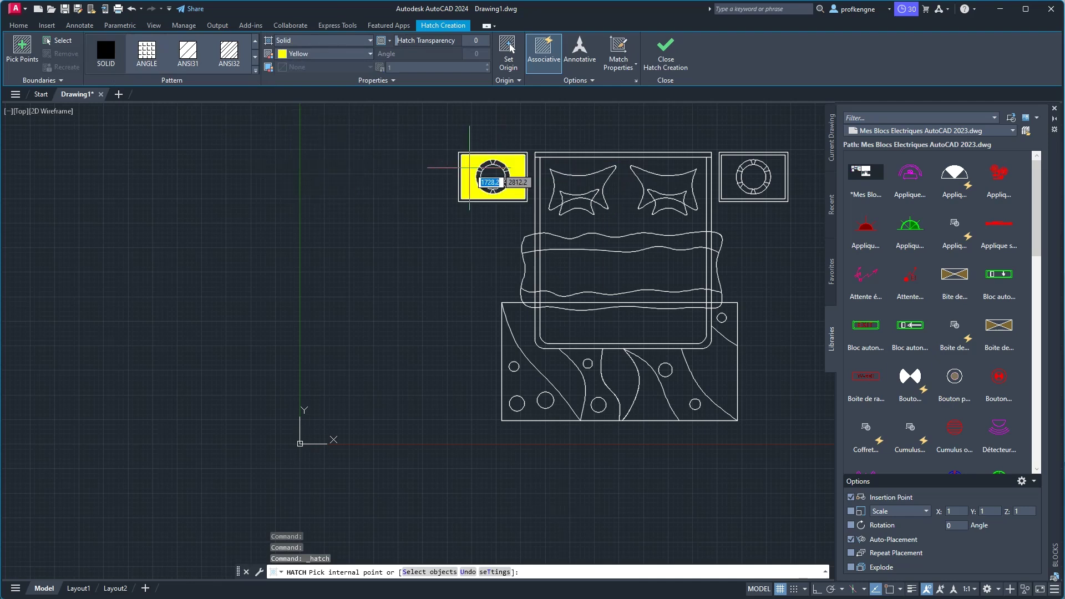
click(470, 167)
click(728, 165)
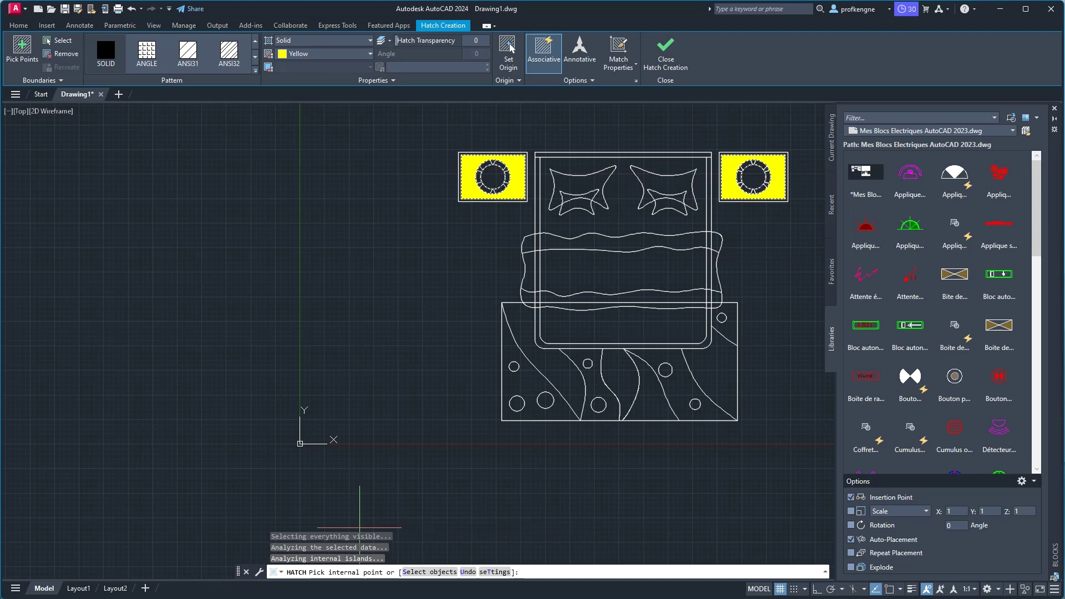
After checking the reference, change the nightstand hatch colour to golden yellow 248,215,49.
key(alt+Tab)
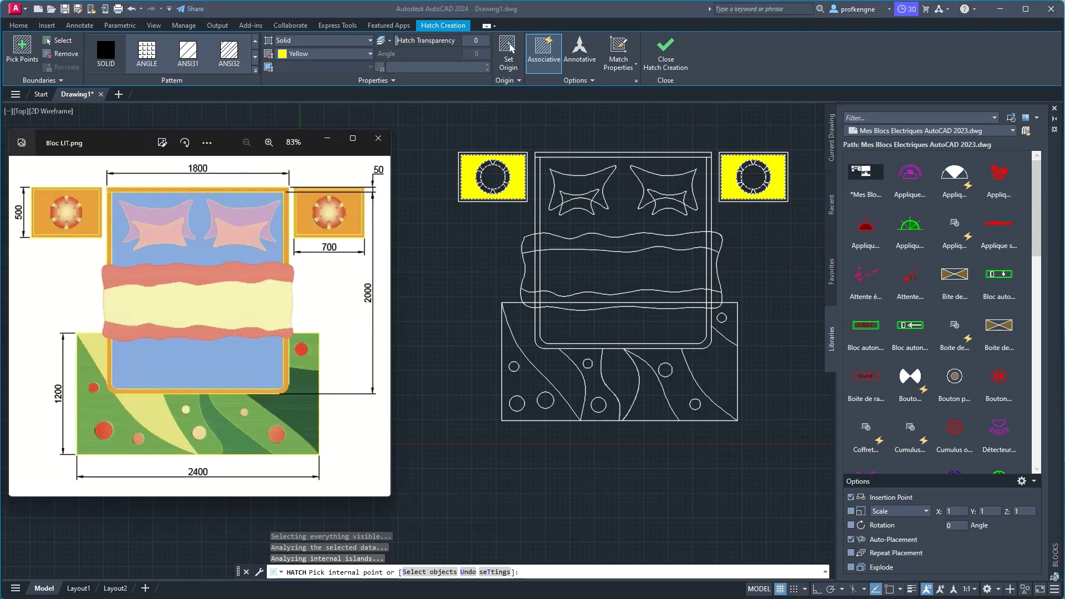
key(alt+Tab)
click(285, 54)
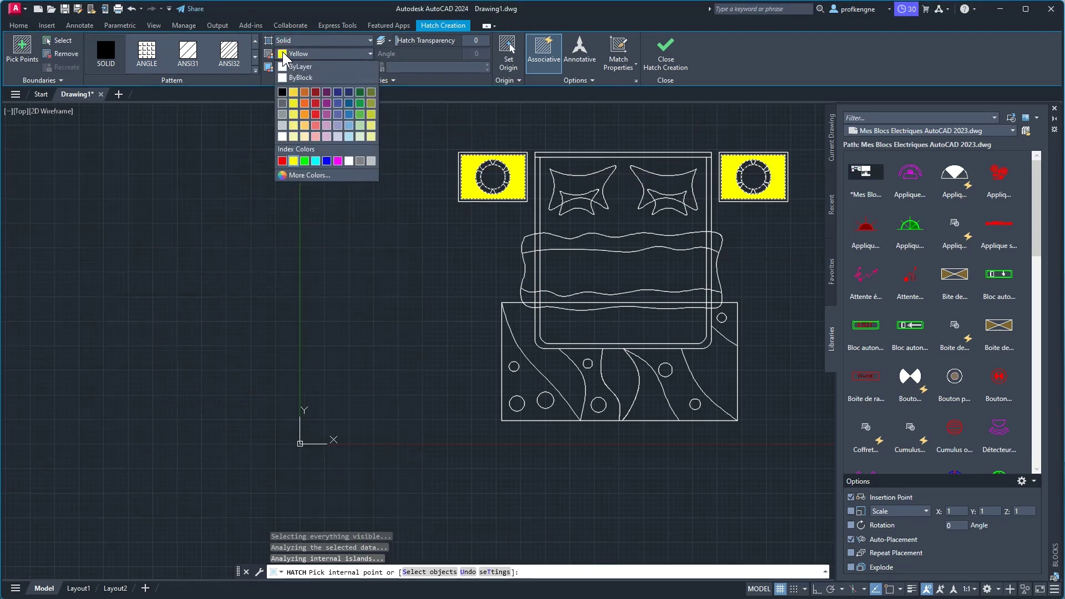
click(293, 92)
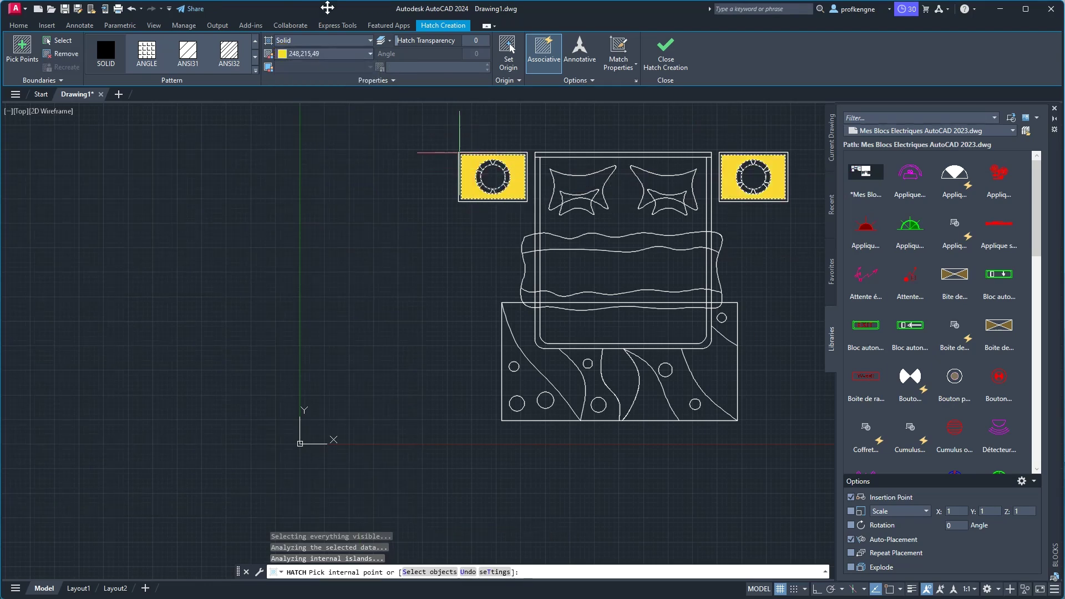
click(284, 53)
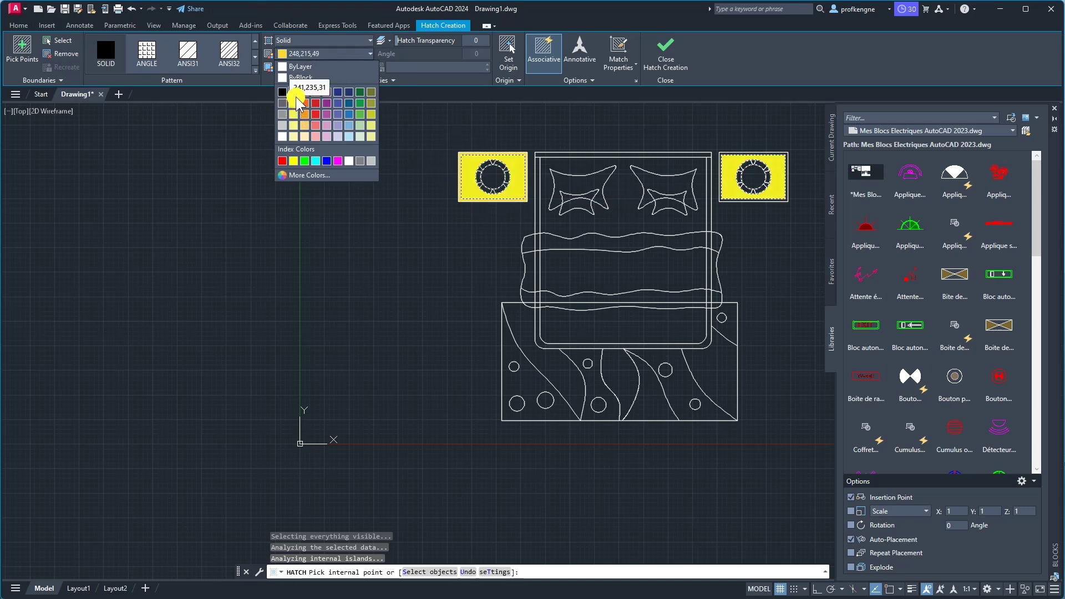
click(298, 98)
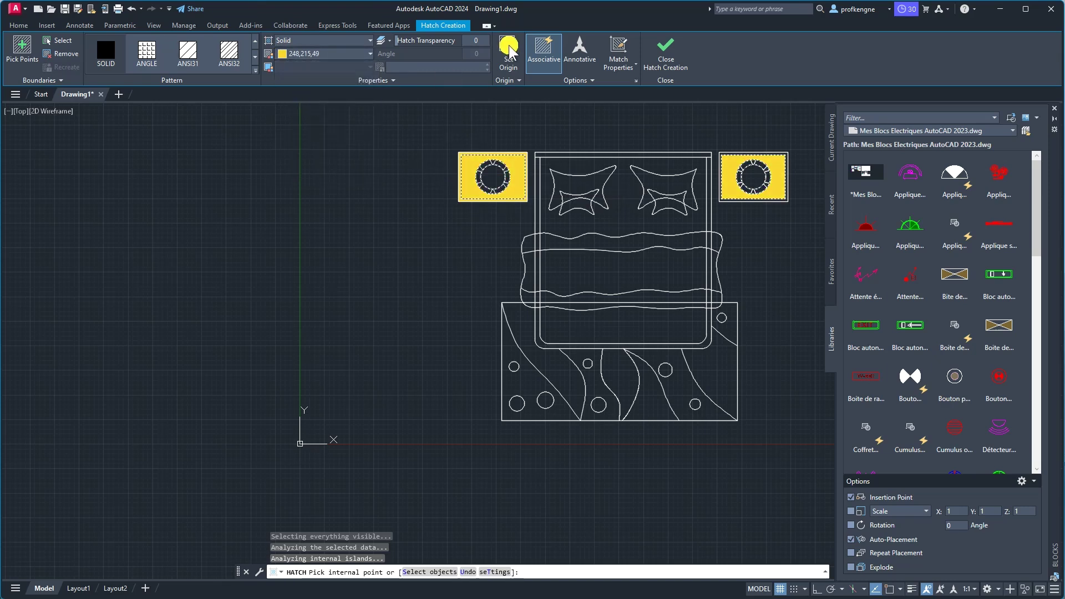
click(670, 56)
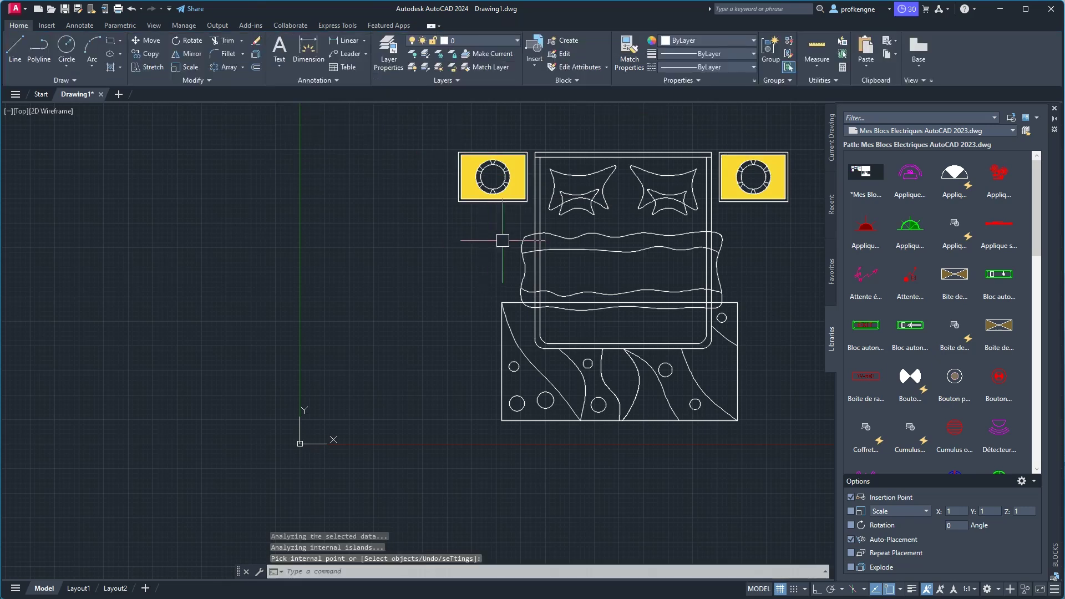
scroll(501, 242, down, 3)
scroll(453, 333, up, 1)
scroll(368, 526, up, 4)
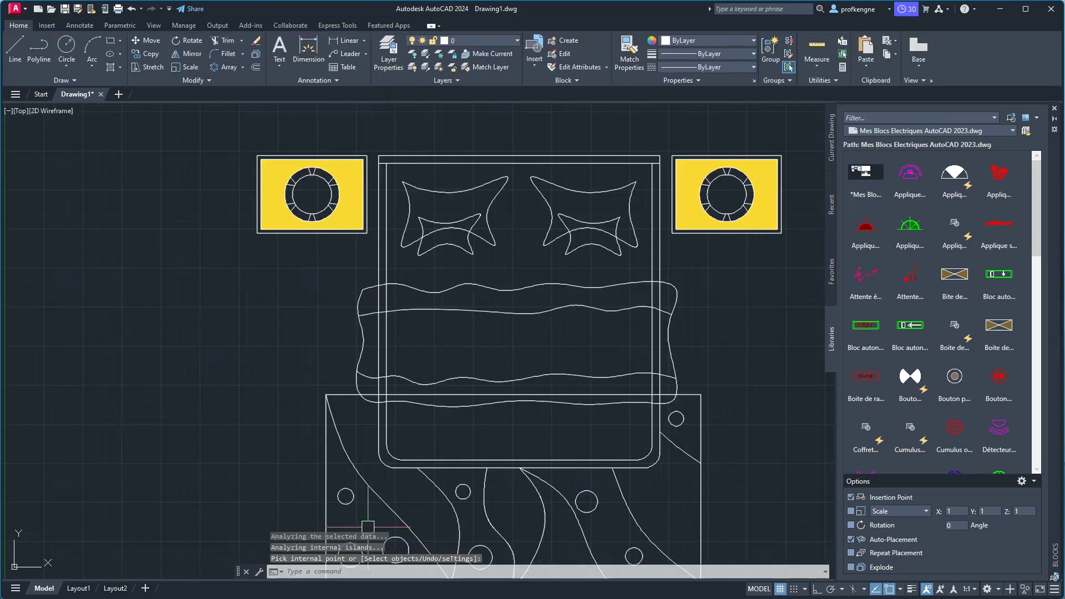
key(alt+Tab)
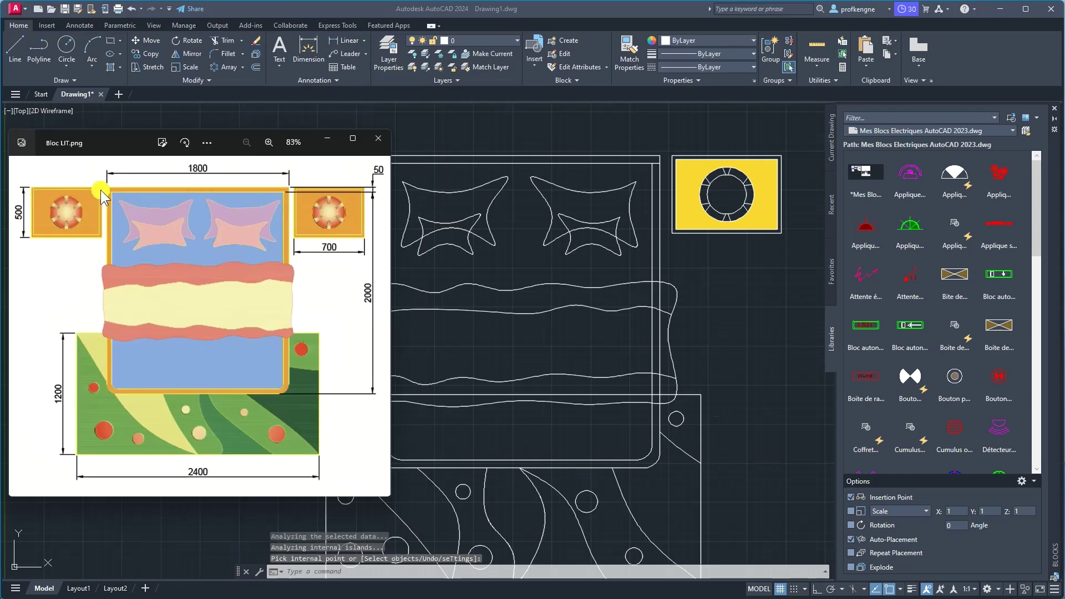
scroll(88, 194, up, 2)
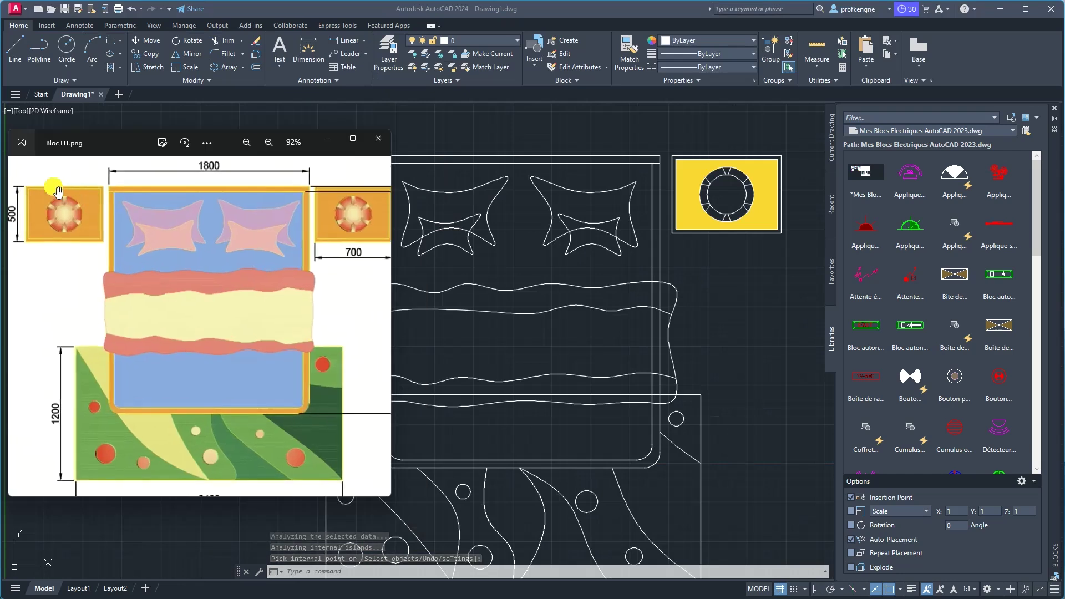
scroll(72, 194, up, 1)
scroll(55, 195, up, 2)
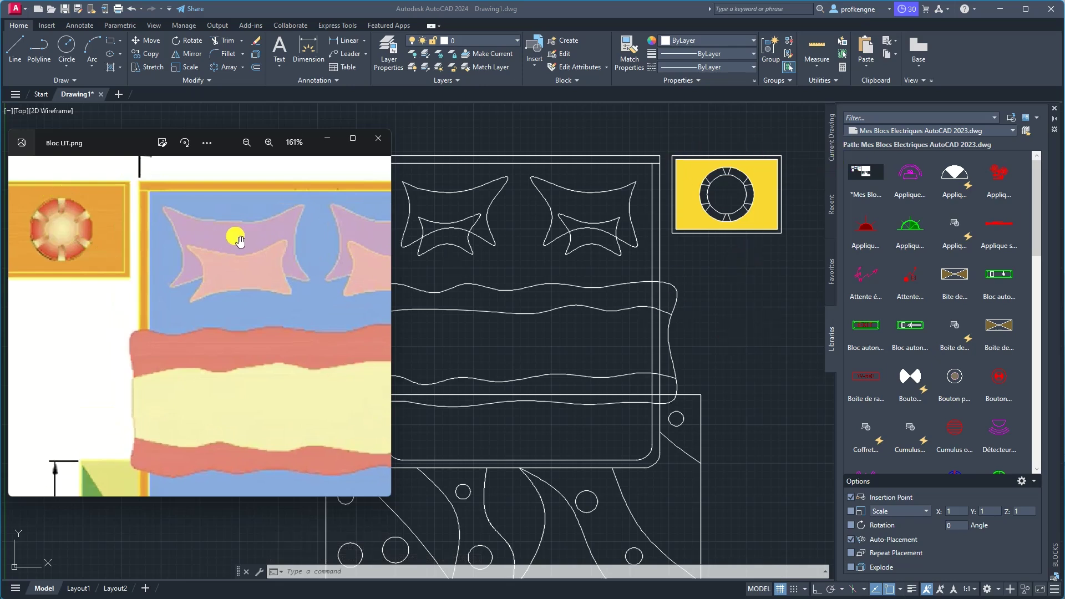
click(571, 108)
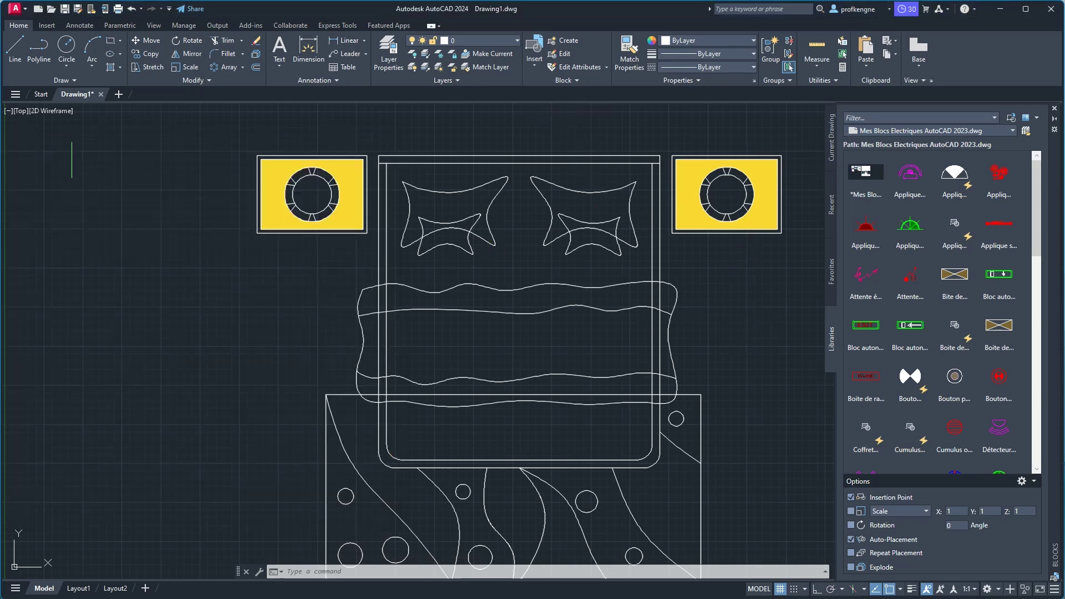
Hatch both pillows' outer shapes with solid green (88,186,72).
click(112, 66)
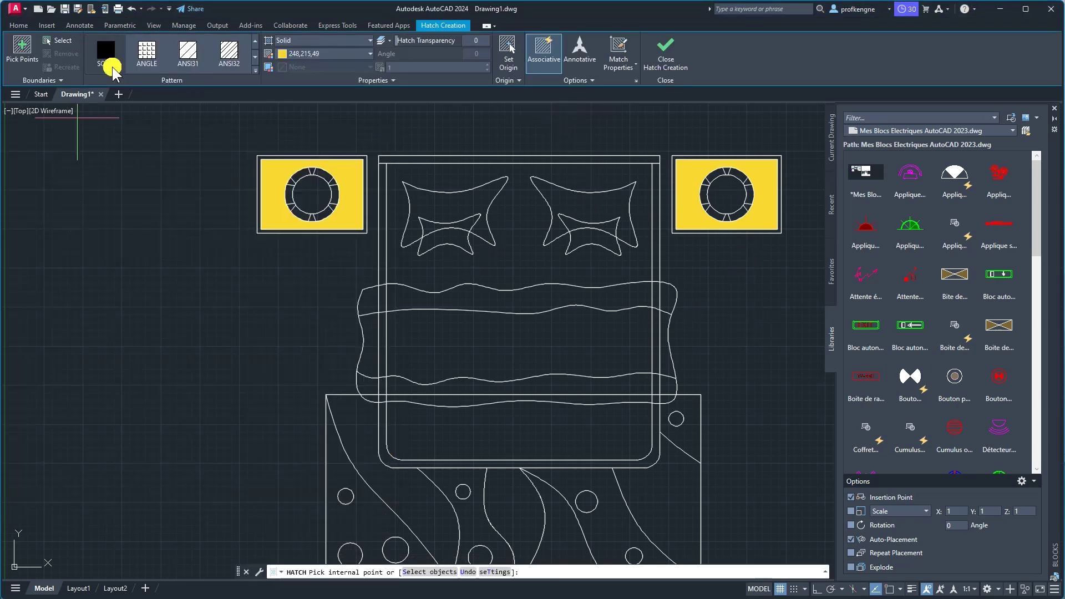
click(284, 54)
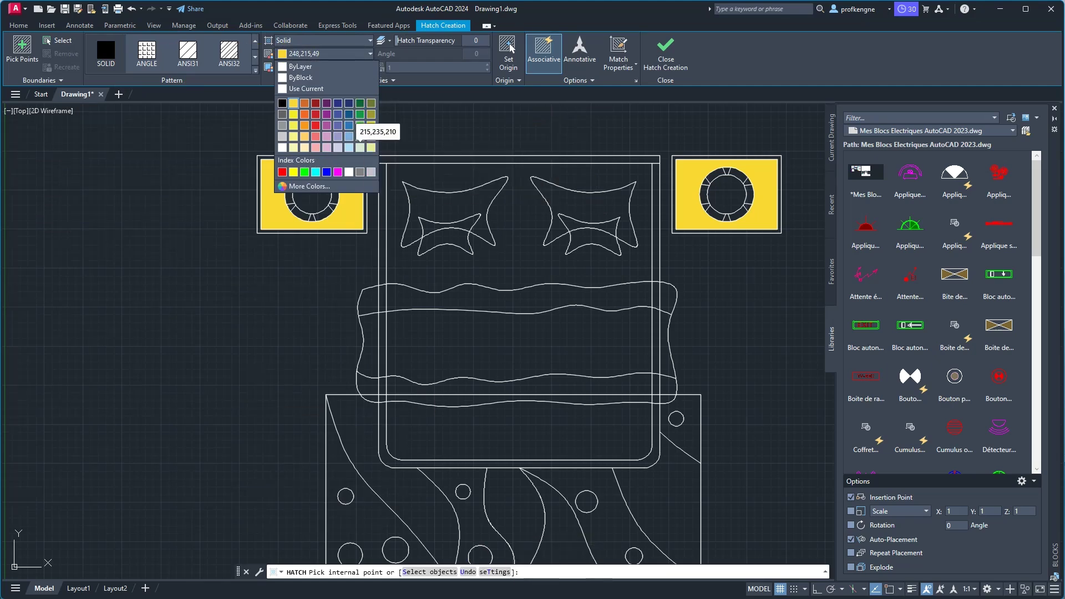
click(318, 65)
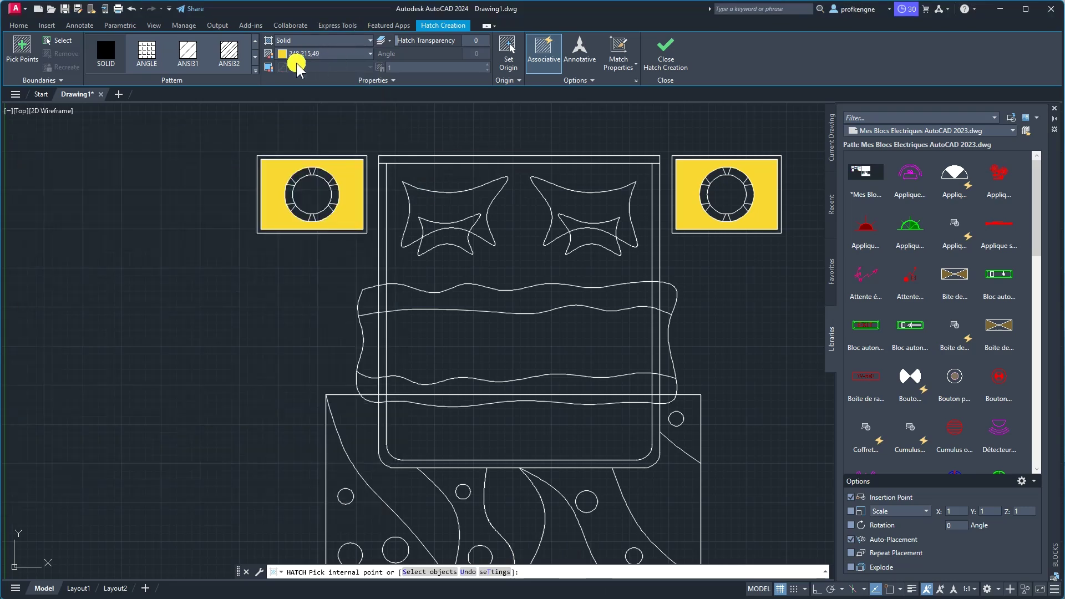
click(283, 54)
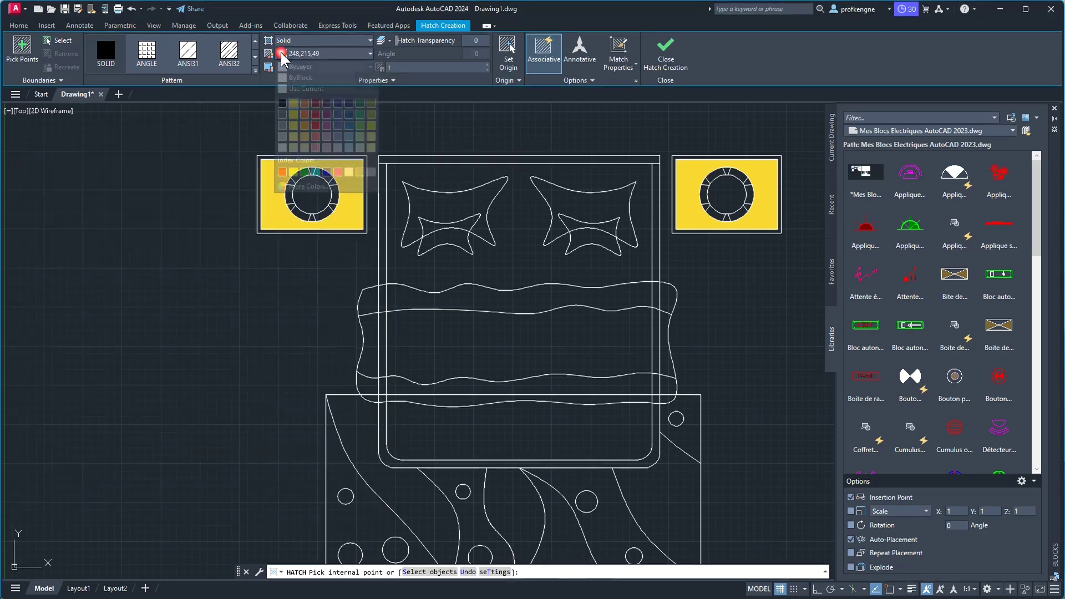
click(361, 125)
click(441, 214)
click(610, 207)
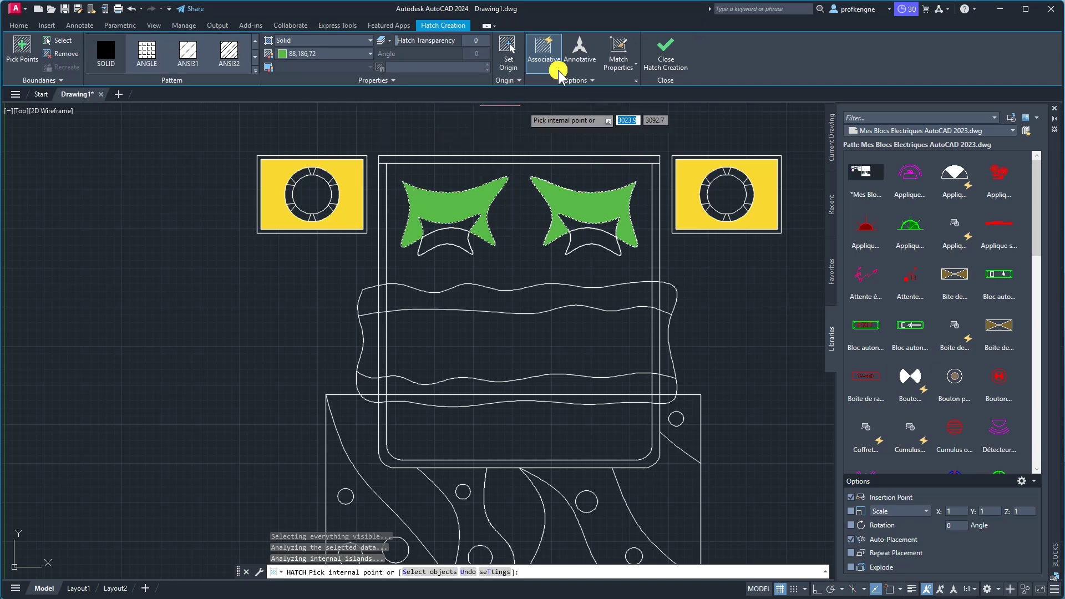
click(655, 42)
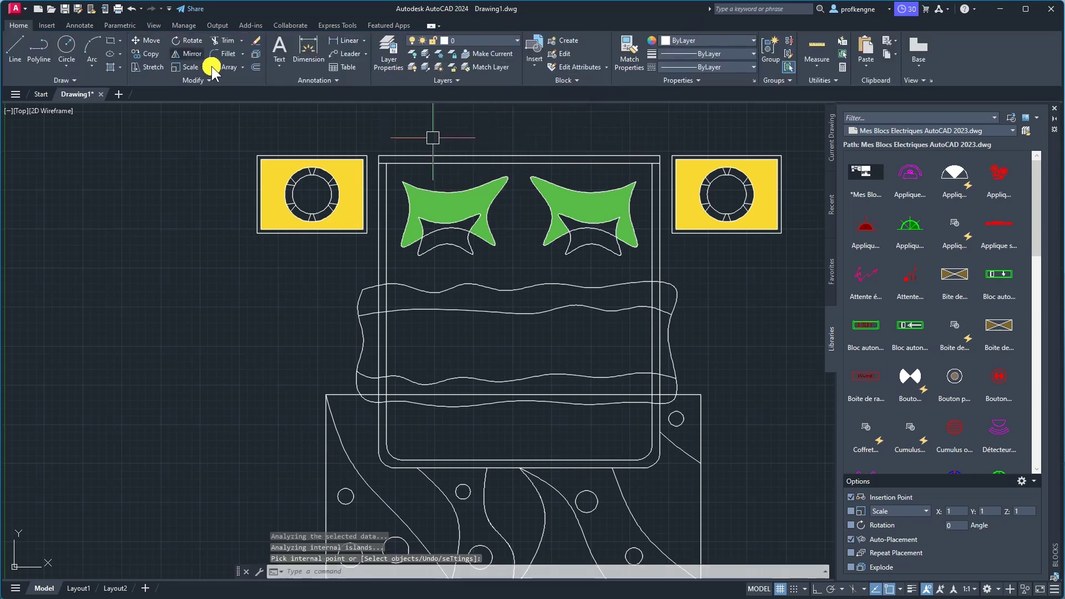
Fill both pillows' inner star shapes with solid pink (247,171,174), checking the reference image.
key(Return)
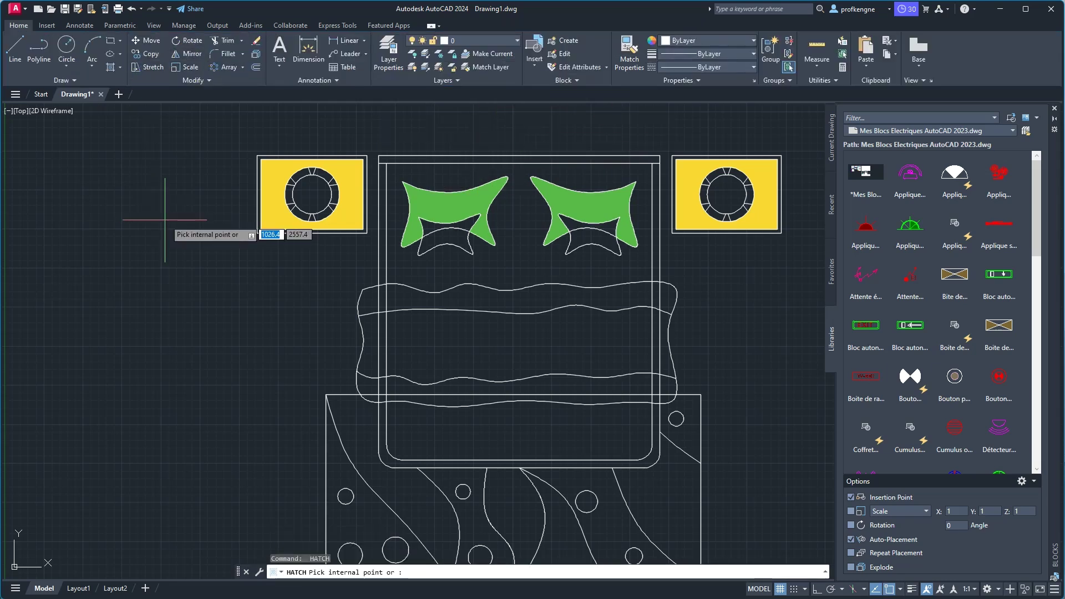
click(284, 54)
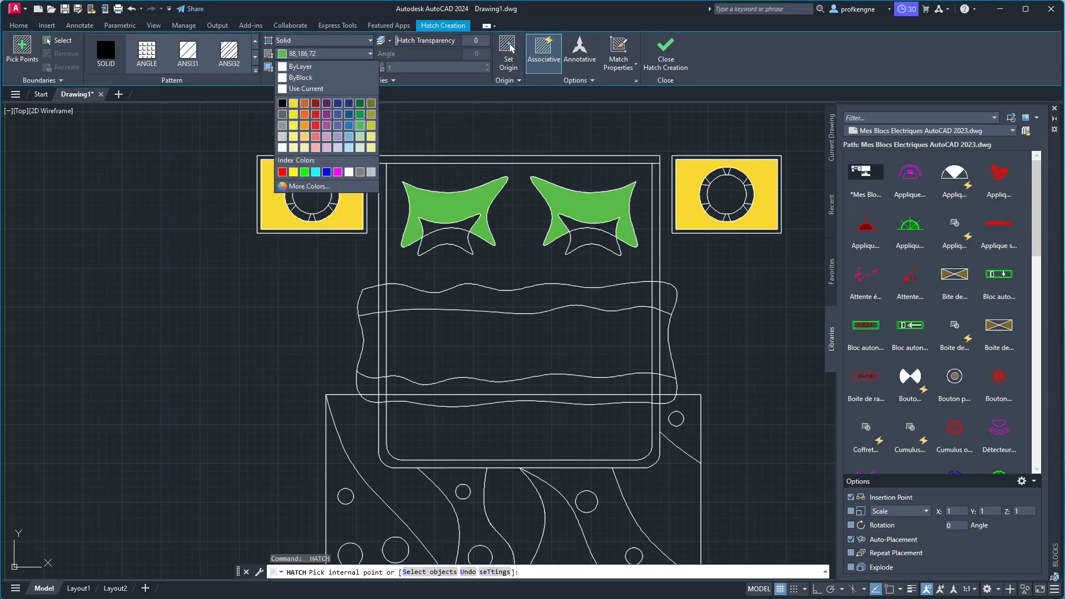
key(alt+Tab)
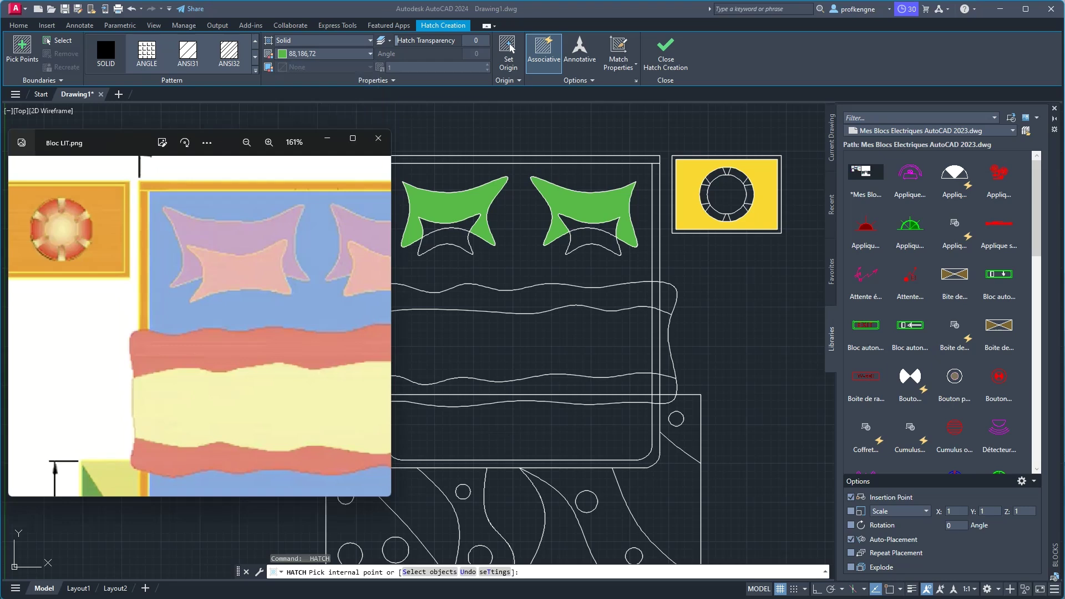
key(alt+Tab)
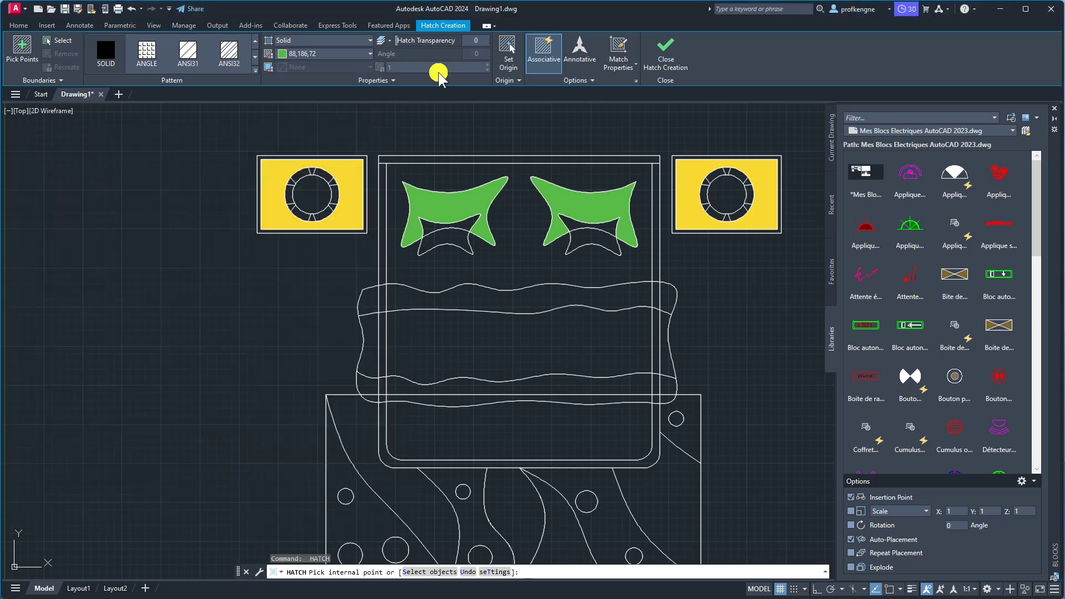
click(321, 54)
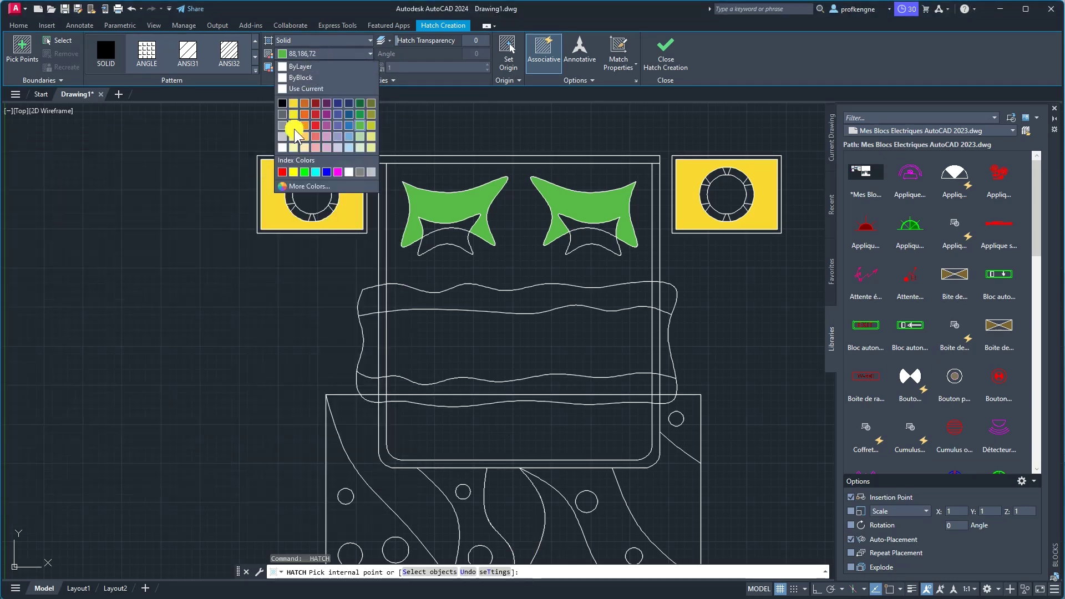
click(322, 148)
click(455, 243)
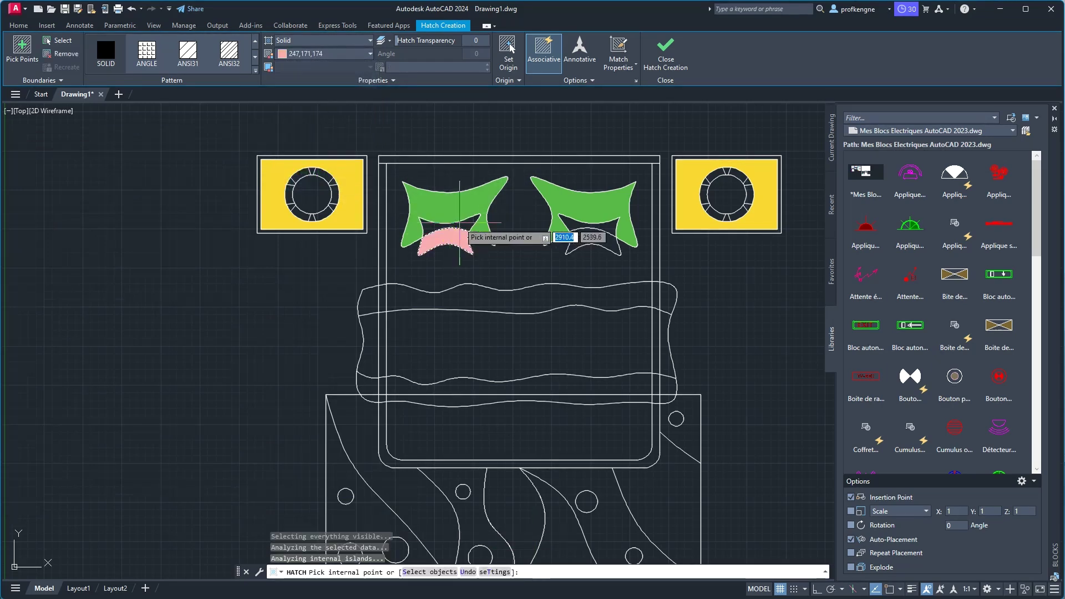
scroll(460, 223, up, 6)
click(475, 233)
scroll(640, 254, down, 8)
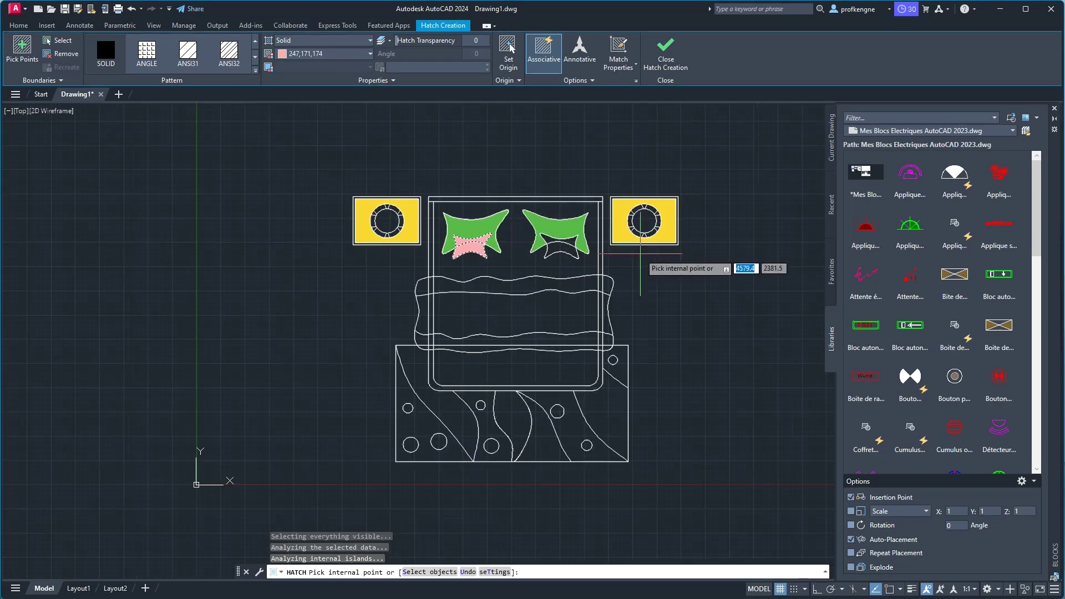
scroll(593, 246, up, 6)
click(488, 267)
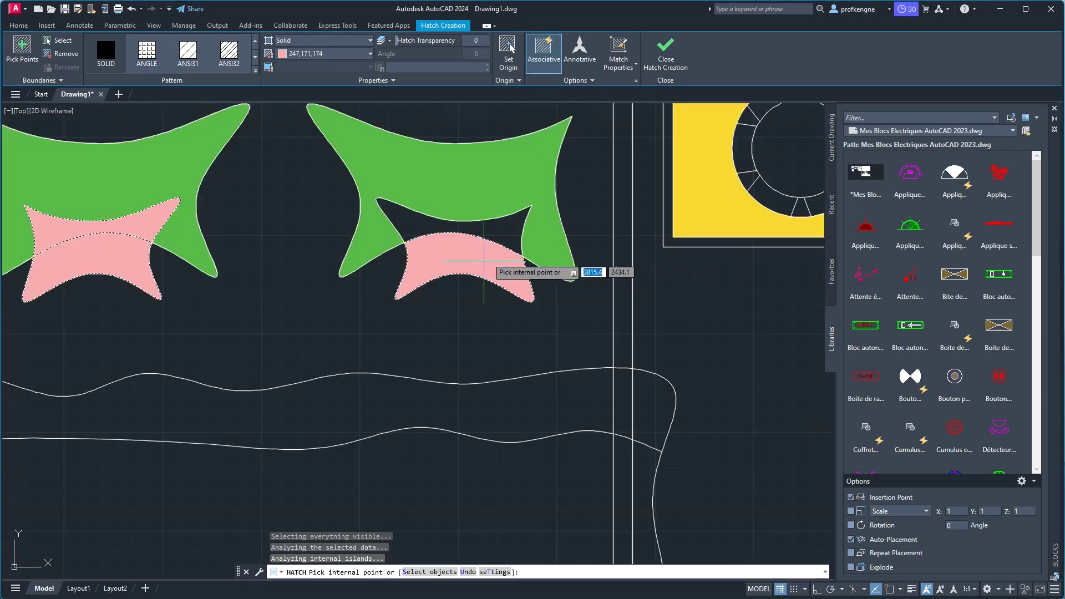
click(446, 225)
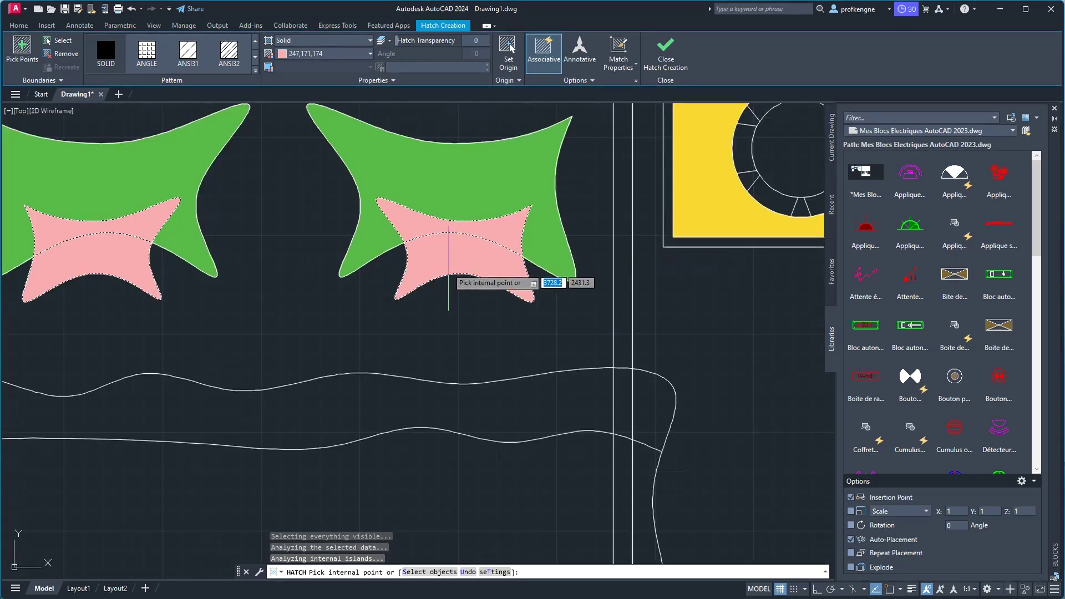
scroll(450, 280, down, 4)
right_click(380, 378)
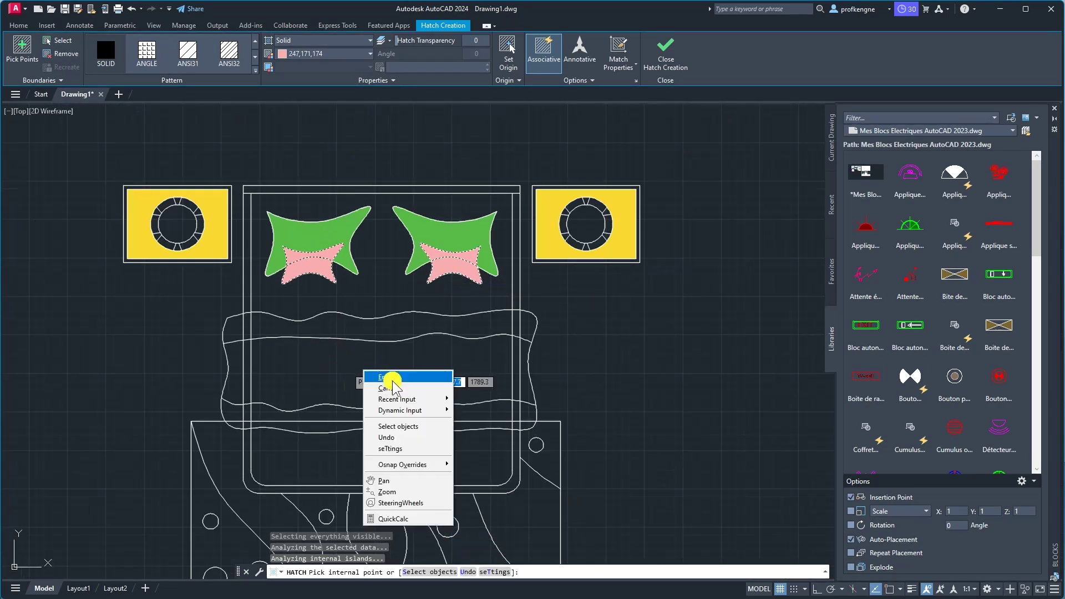
click(386, 377)
scroll(438, 378, down, 3)
middle_drag(436, 377, 588, 327)
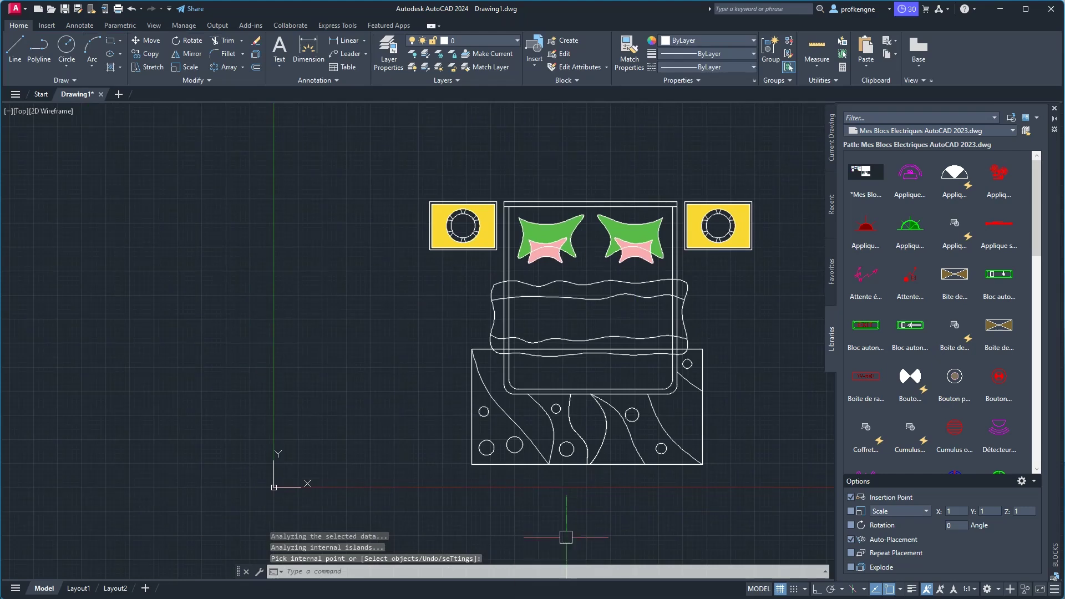
key(alt+Tab)
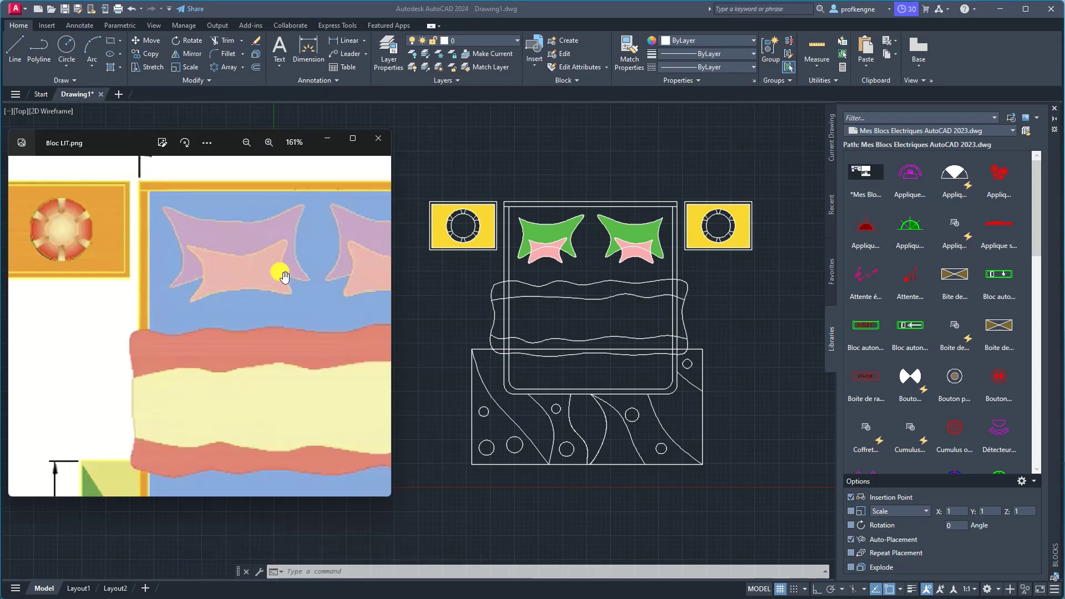
scroll(602, 270, up, 4)
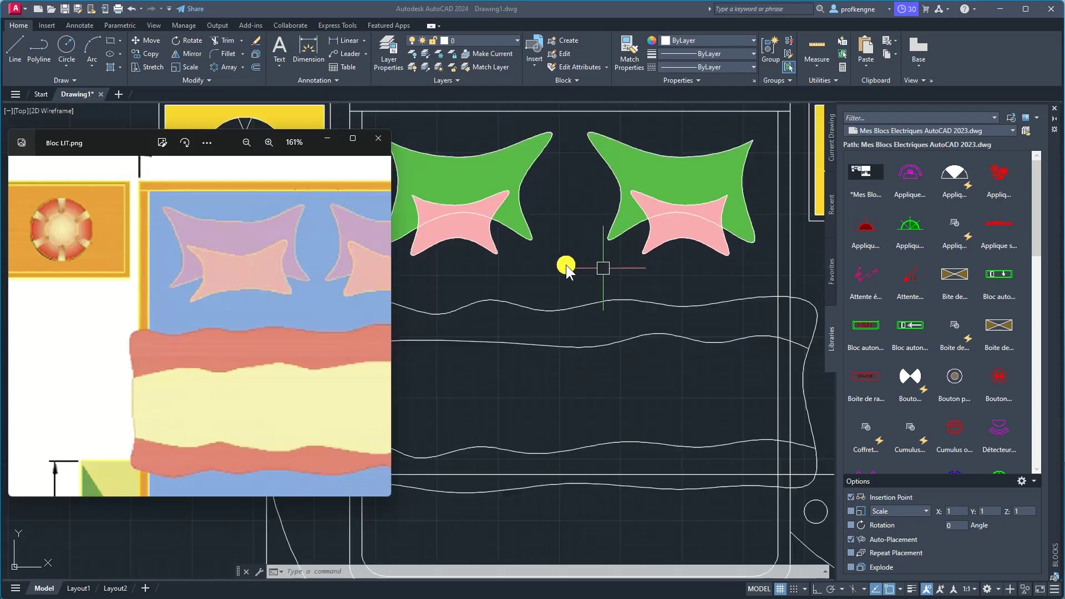
click(571, 262)
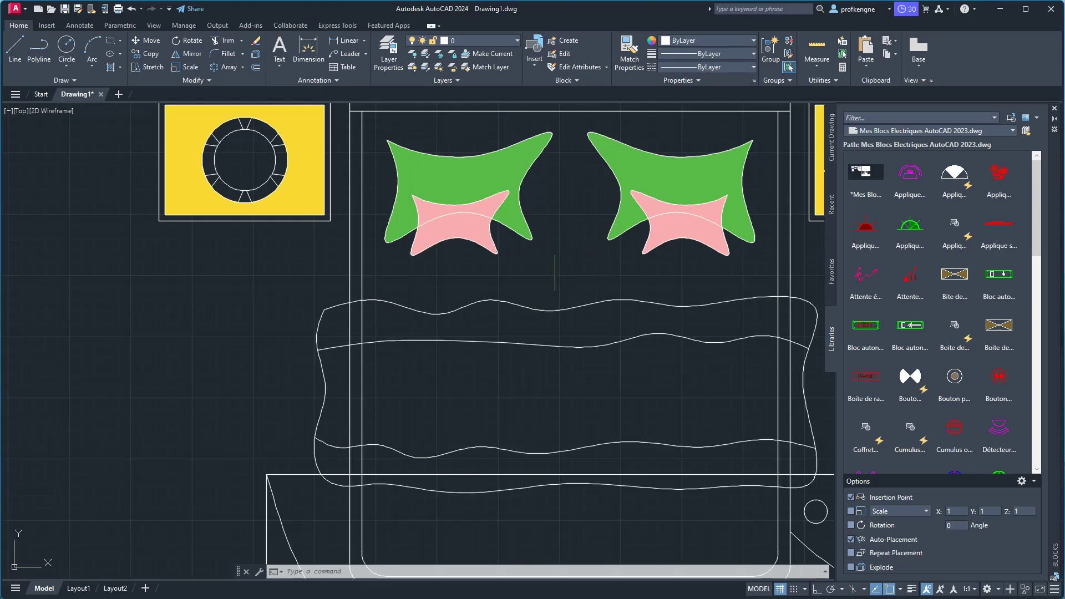
click(555, 249)
click(477, 232)
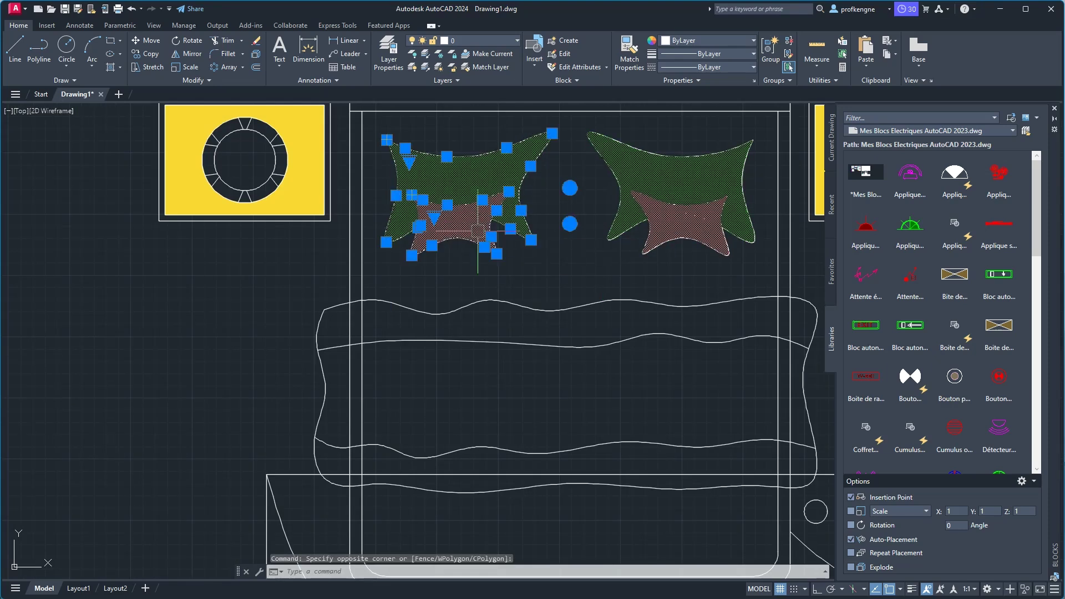
click(256, 54)
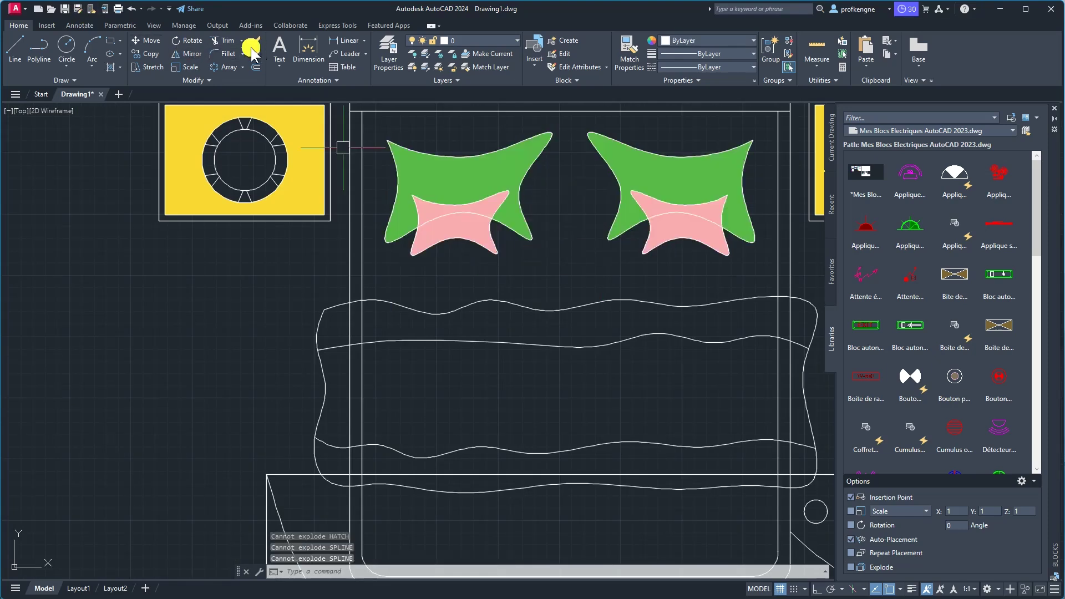
click(738, 263)
click(577, 217)
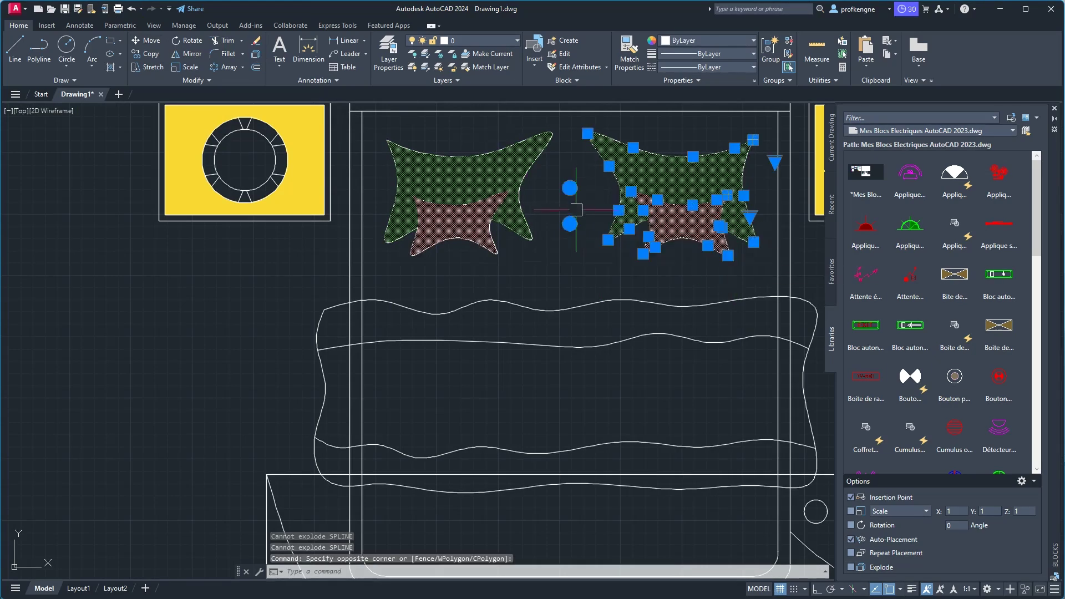
click(257, 54)
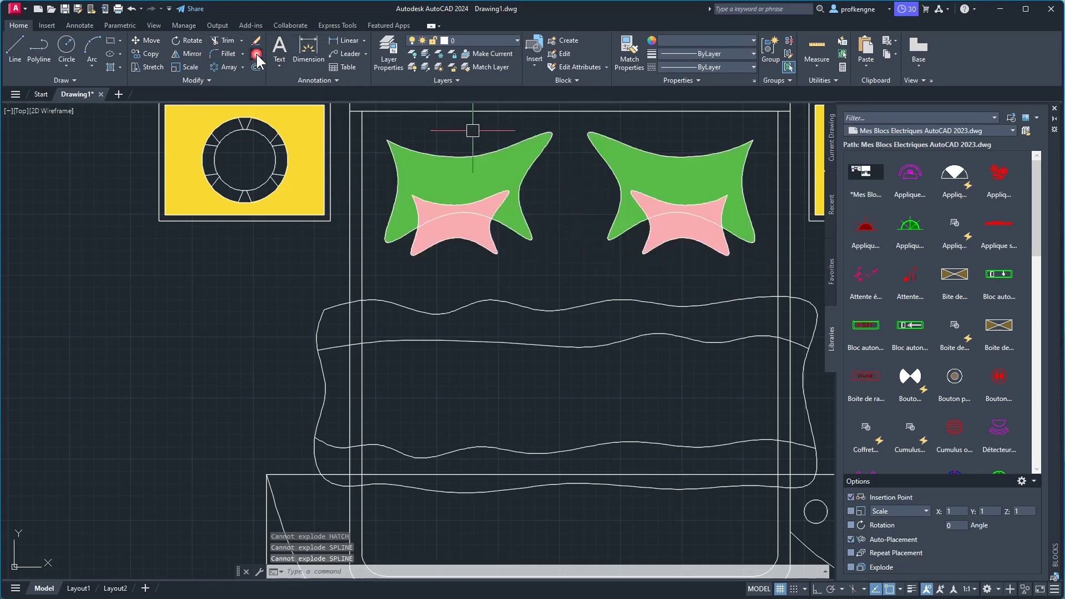
Trim the arcs crossing the pink fills in both pillows.
click(227, 40)
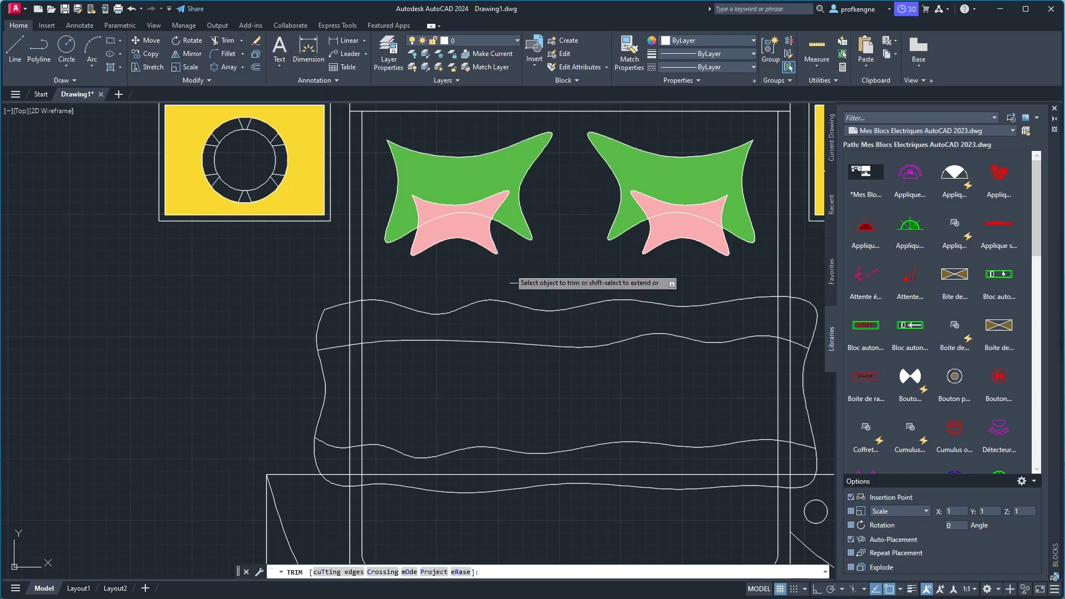
click(473, 232)
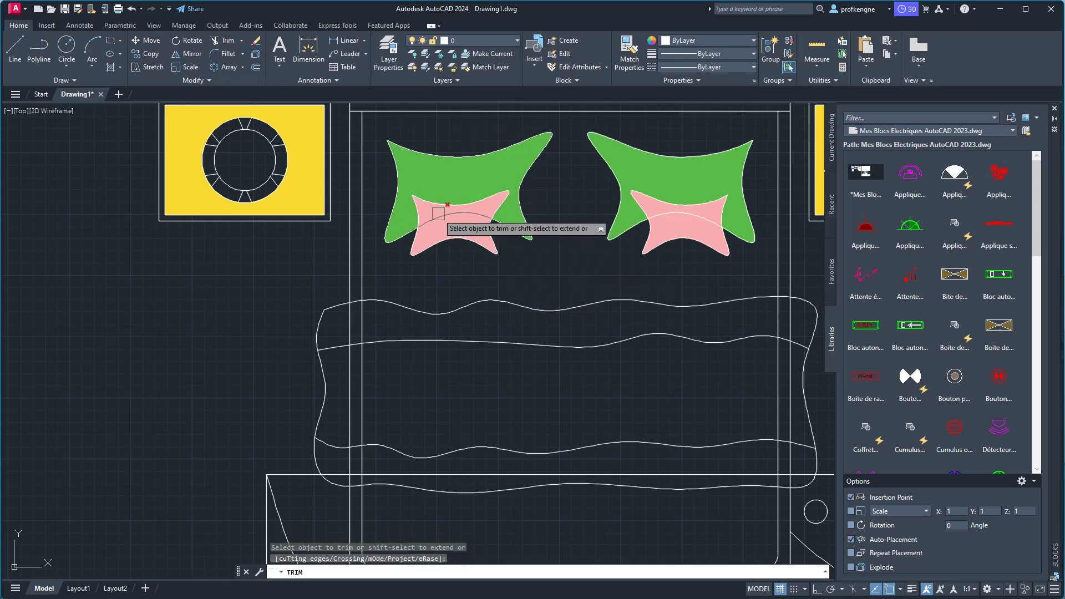
click(659, 216)
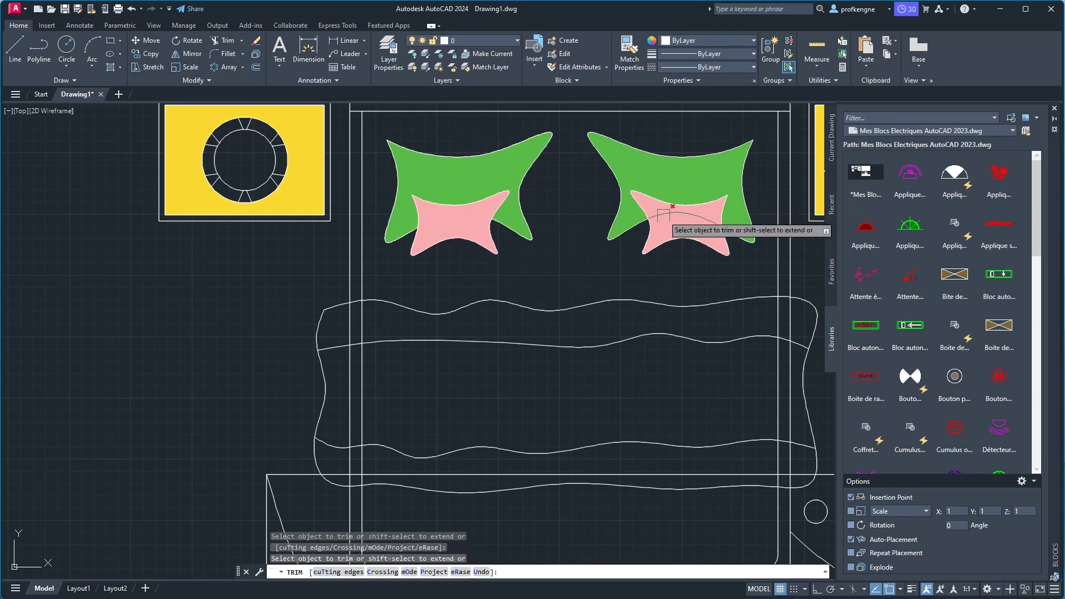
key(Return)
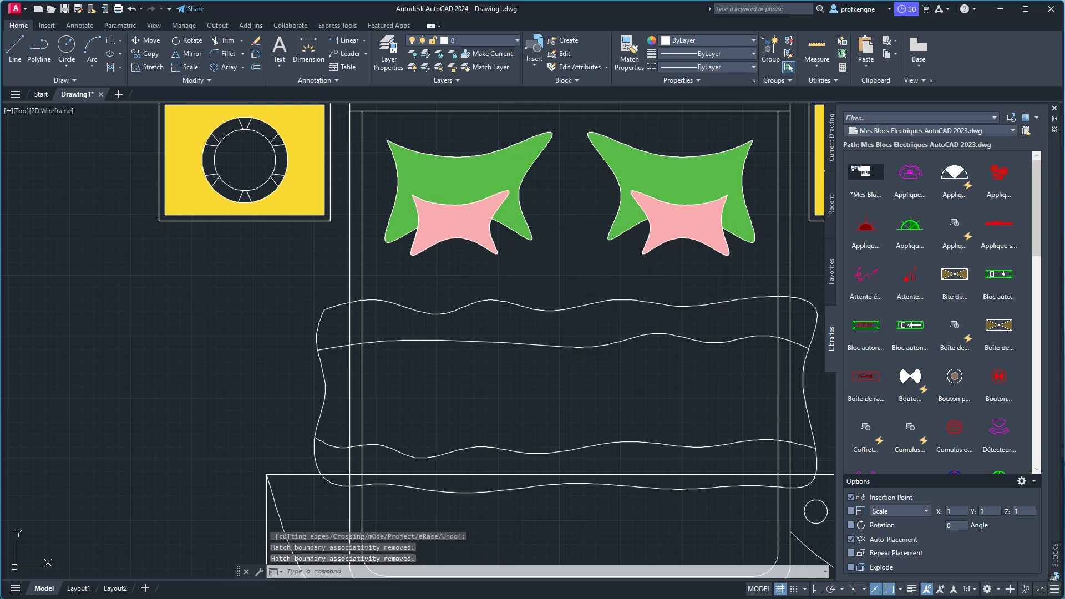
Zoom out to the whole bed and bring the reference image to the front.
scroll(555, 283, down, 2)
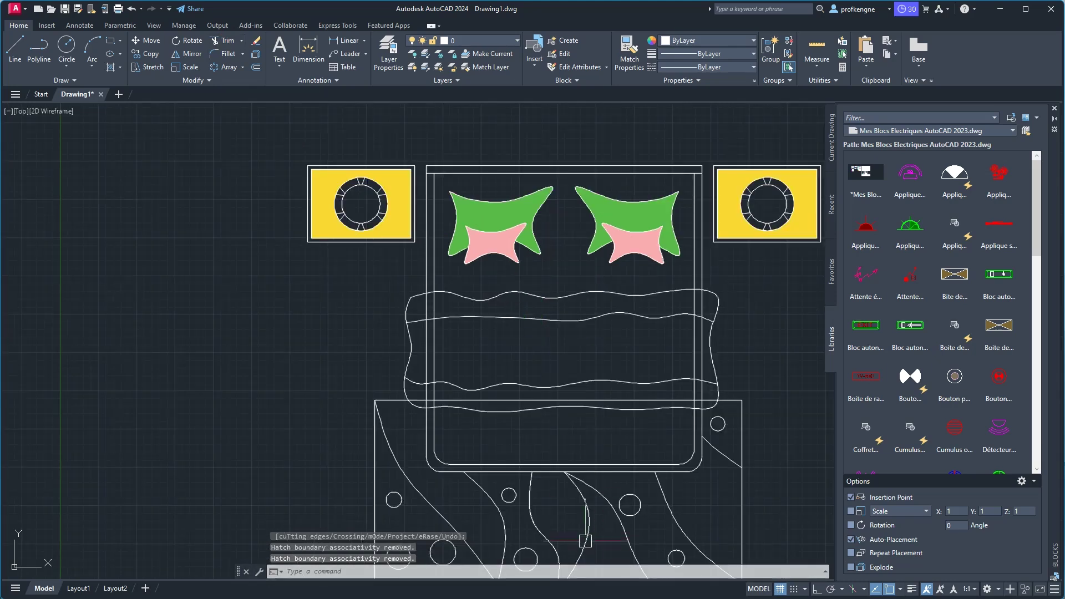
middle_drag(586, 451, 586, 392)
scroll(586, 392, down, 2)
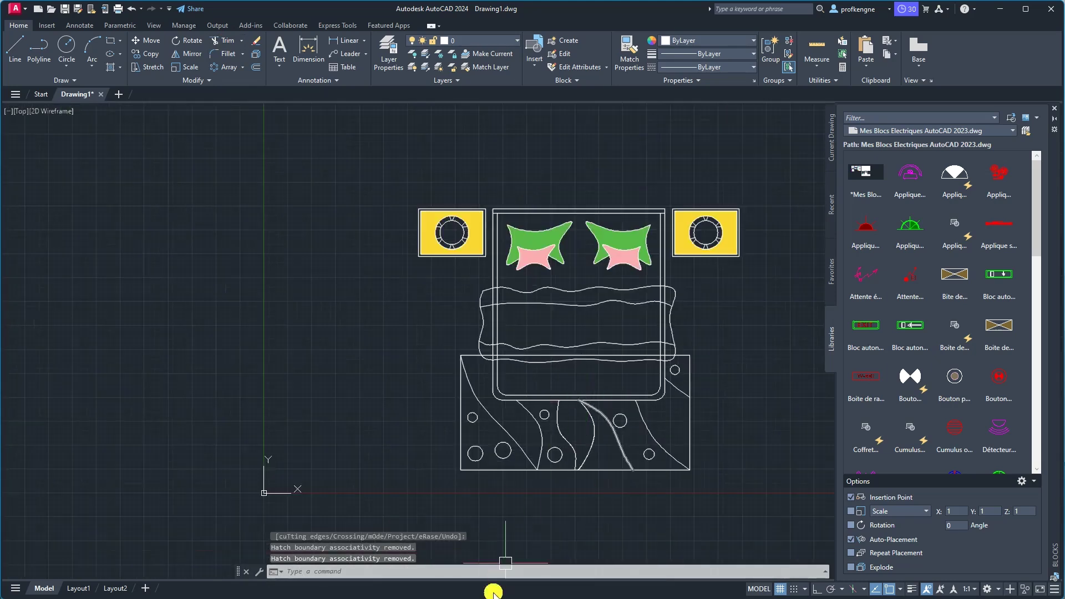
key(alt+Tab)
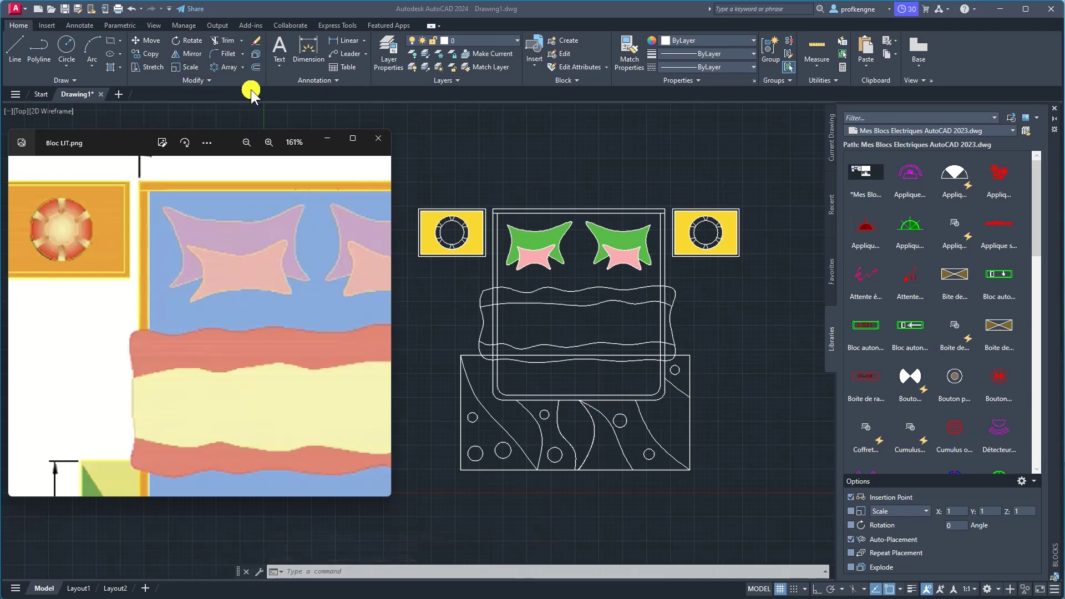
Hatch the blanket's middle band and left end strip with pale yellow (248,246,176).
click(111, 67)
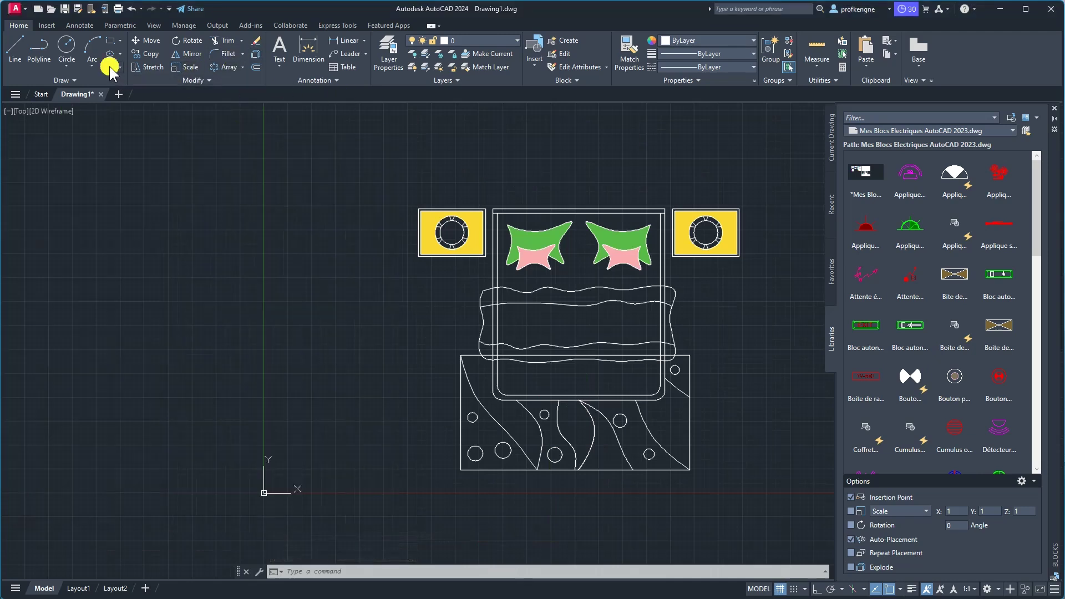
click(111, 67)
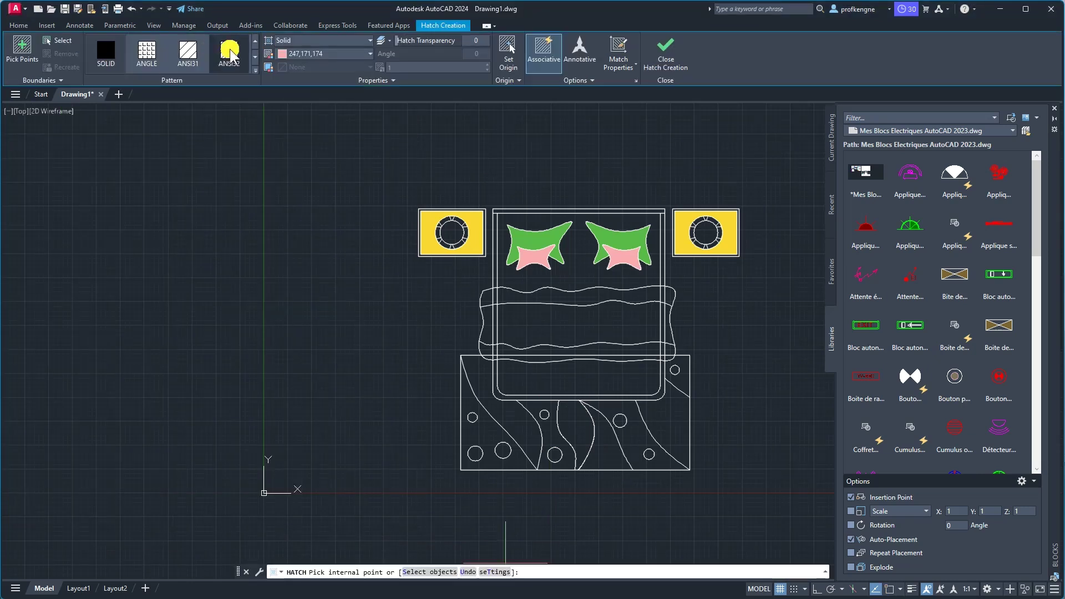
click(280, 53)
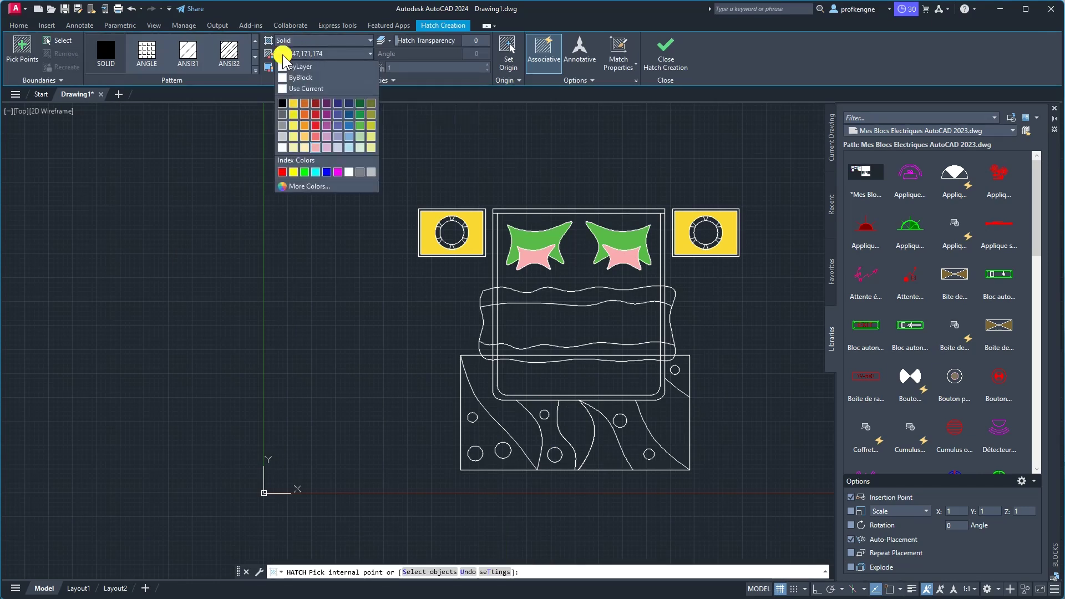
click(294, 148)
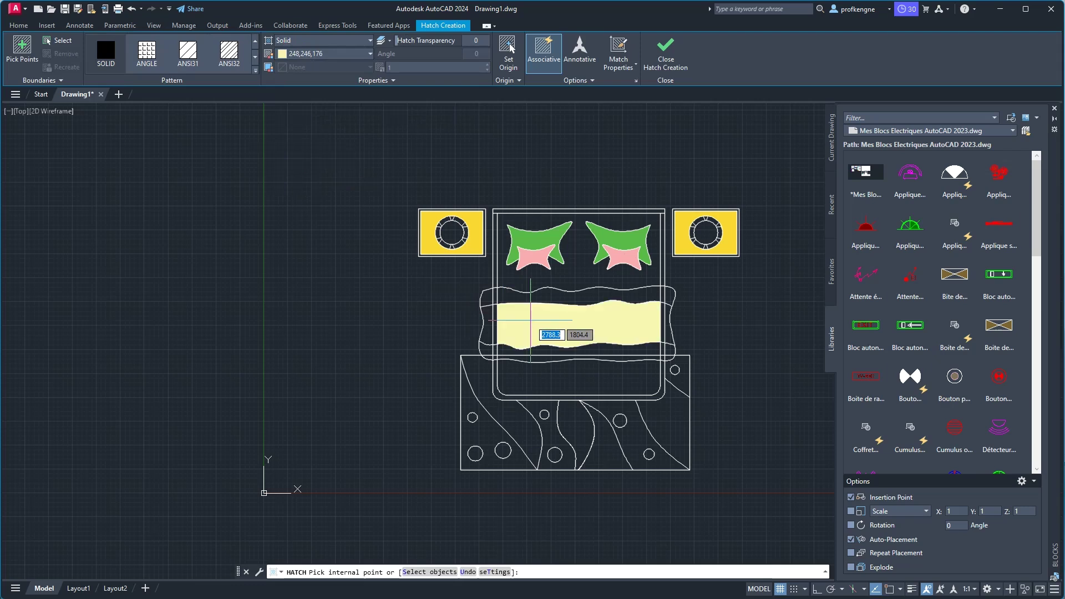
click(531, 320)
scroll(531, 320, up, 4)
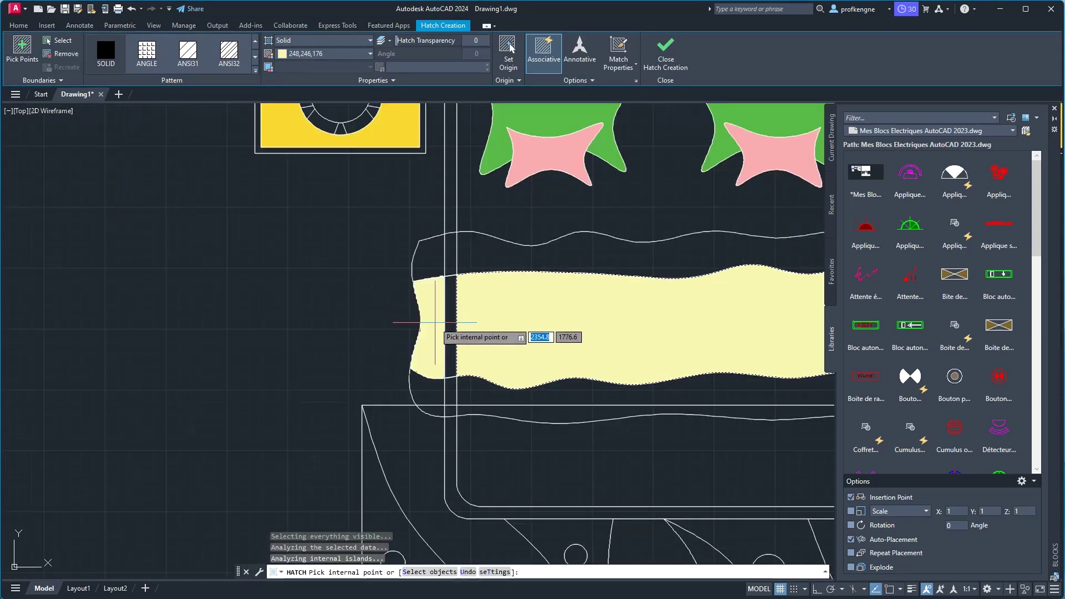
click(435, 322)
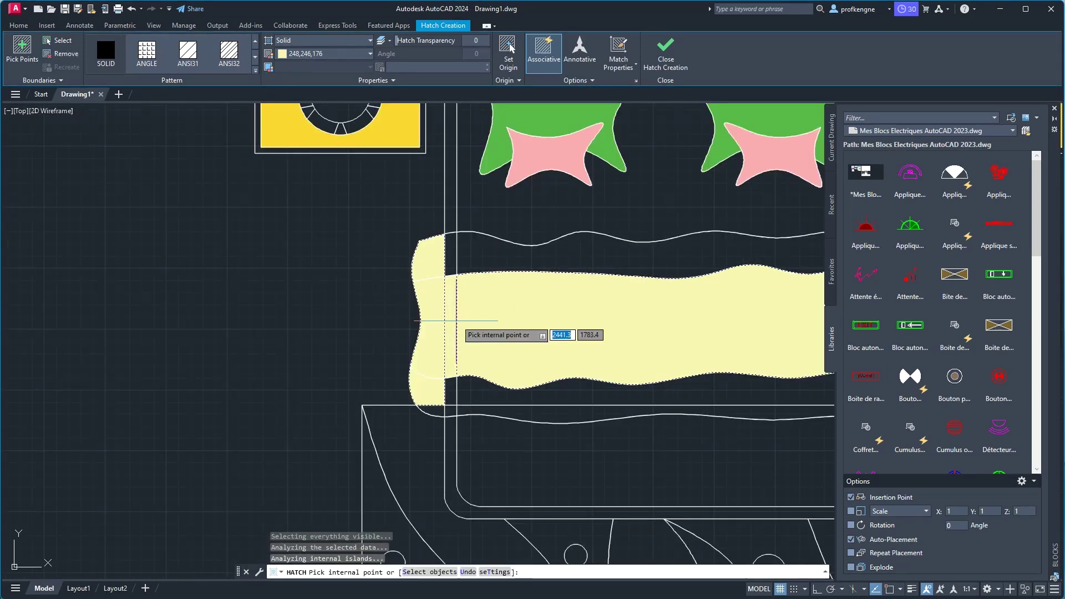
Finish the pale-yellow blanket hatch, then undo it with Ctrl+Z.
click(456, 321)
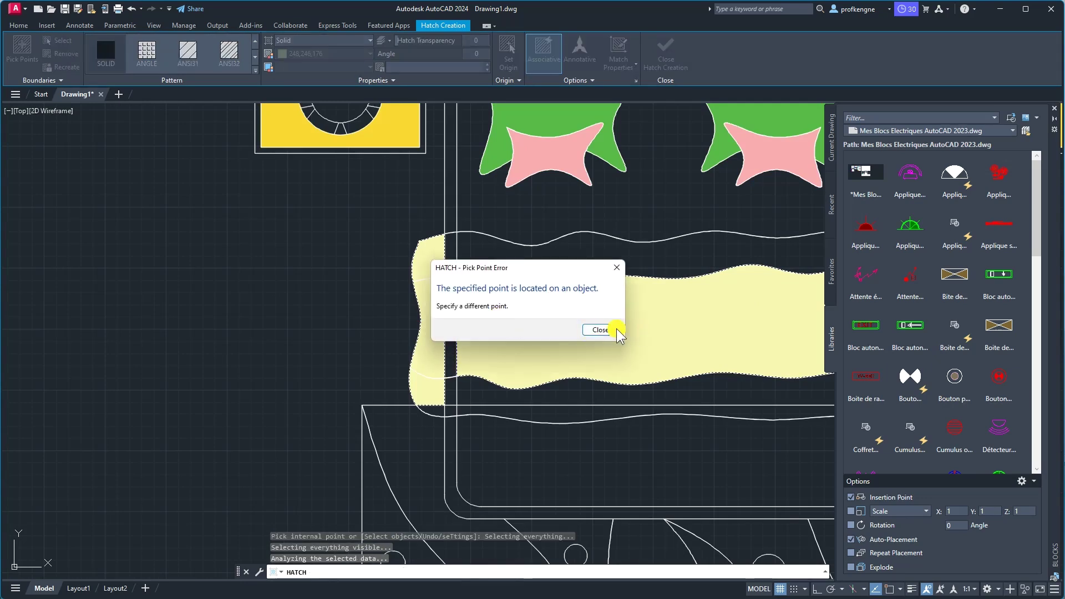
click(608, 333)
scroll(616, 338, down, 5)
scroll(610, 338, down, 2)
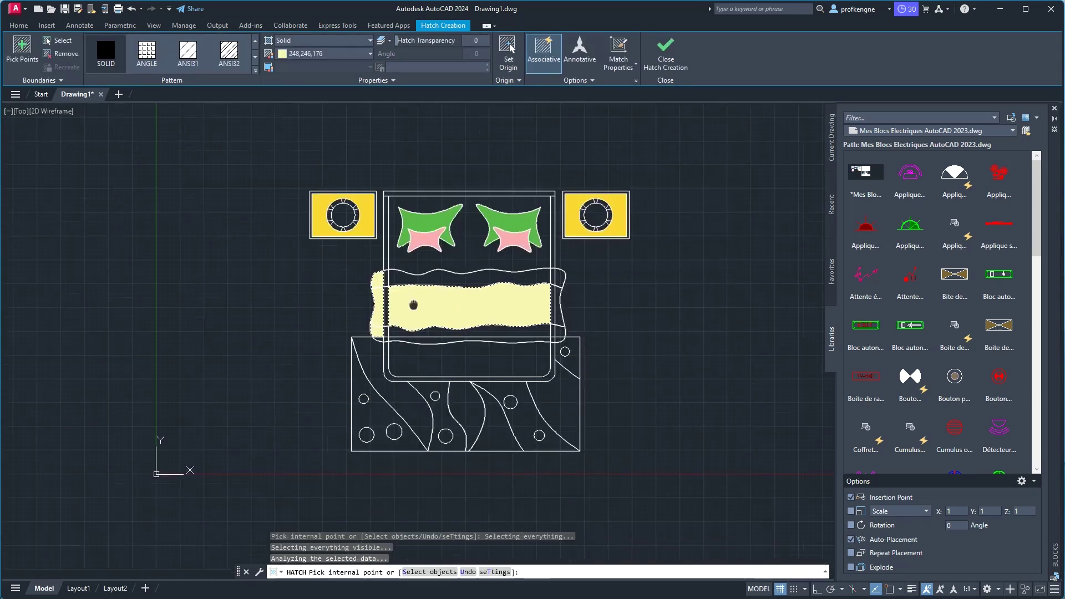
scroll(422, 294, up, 4)
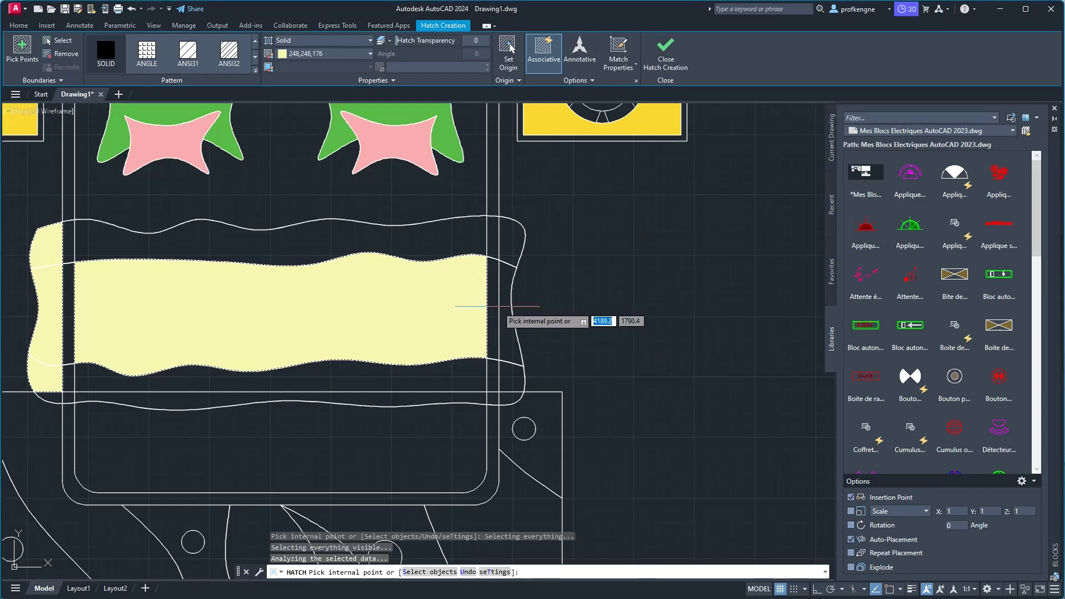
right_click(599, 249)
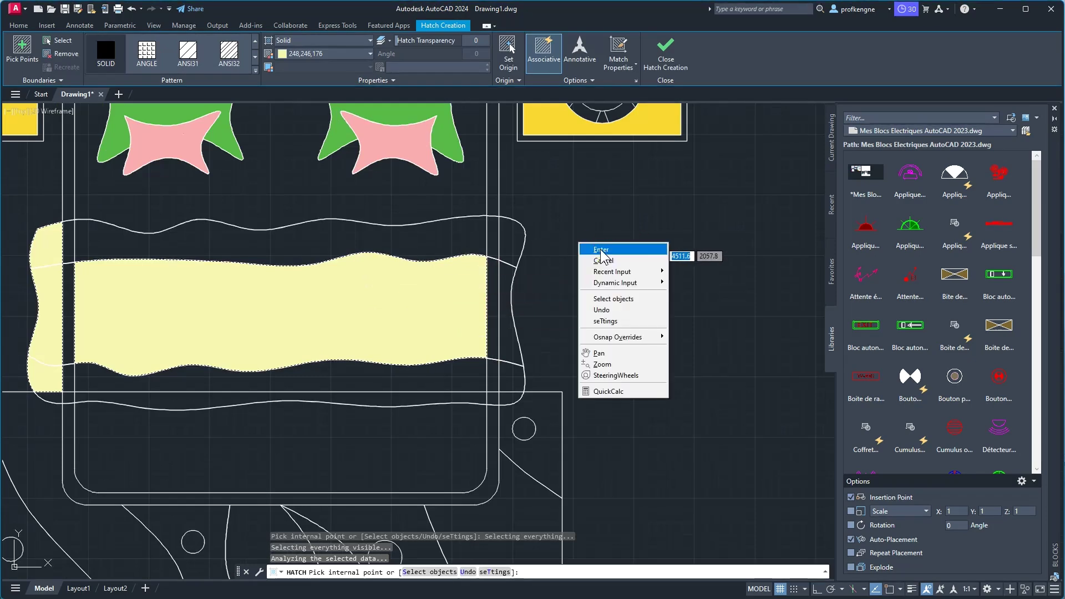
click(601, 251)
key(Escape)
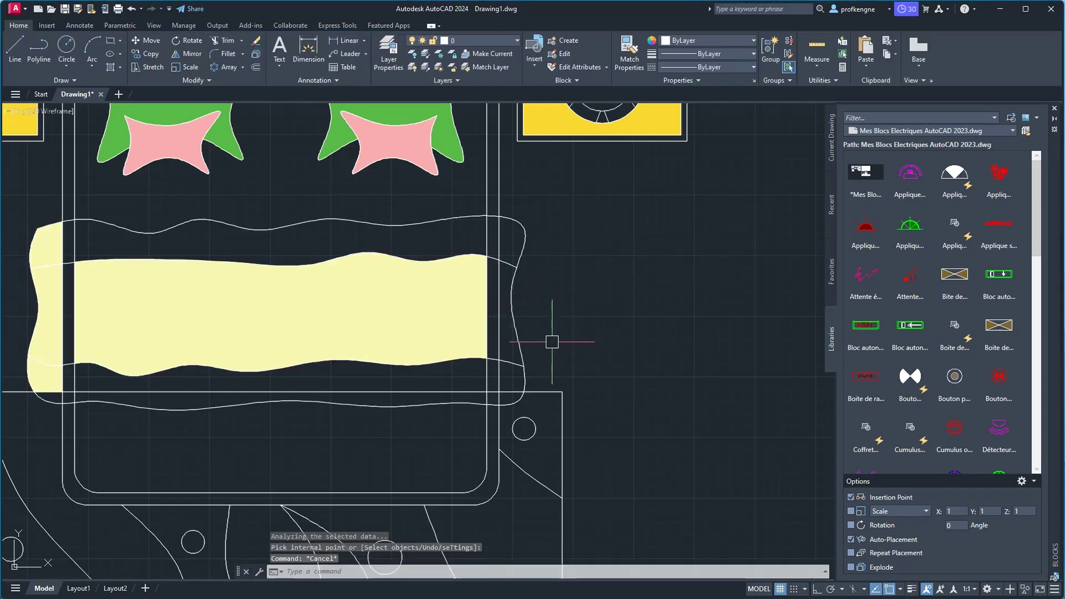
key(ctrl+z)
scroll(498, 321, up, 5)
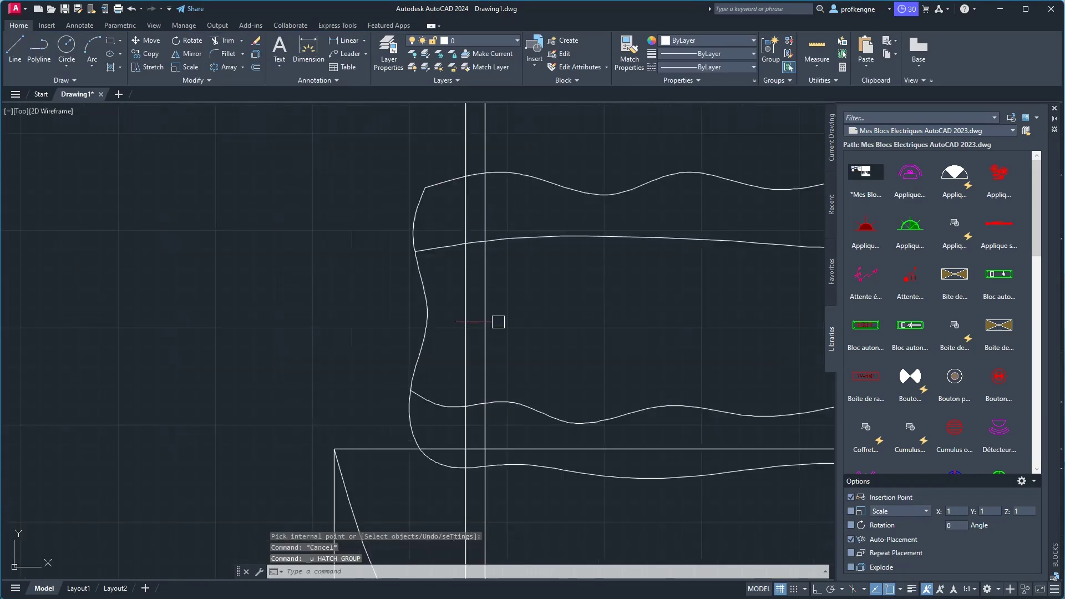
Trim the vertical bed-frame lines inside the blanket with a fence.
scroll(499, 322, up, 2)
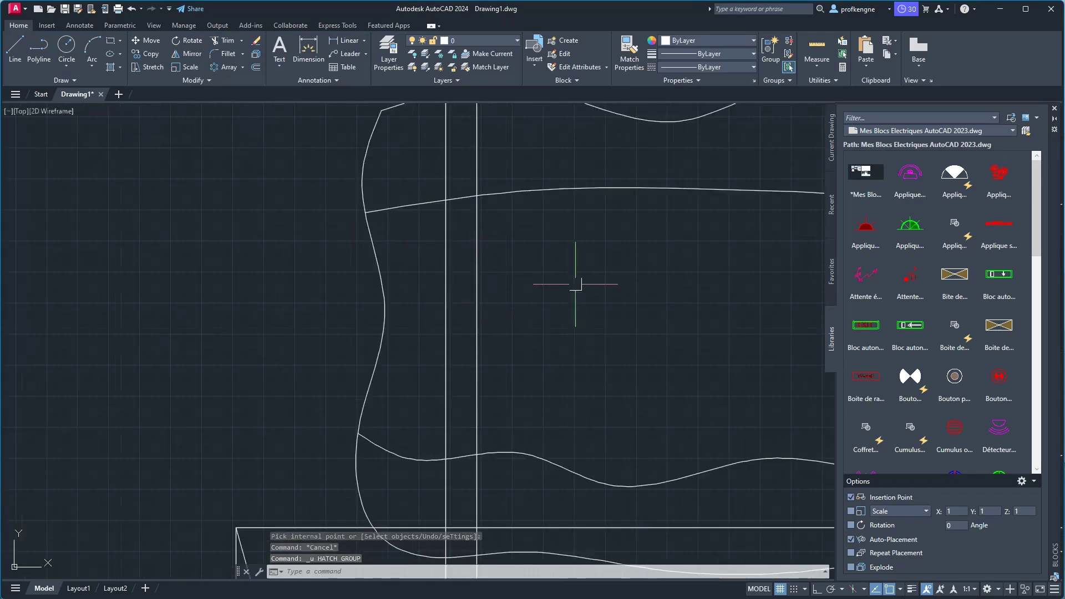
click(222, 41)
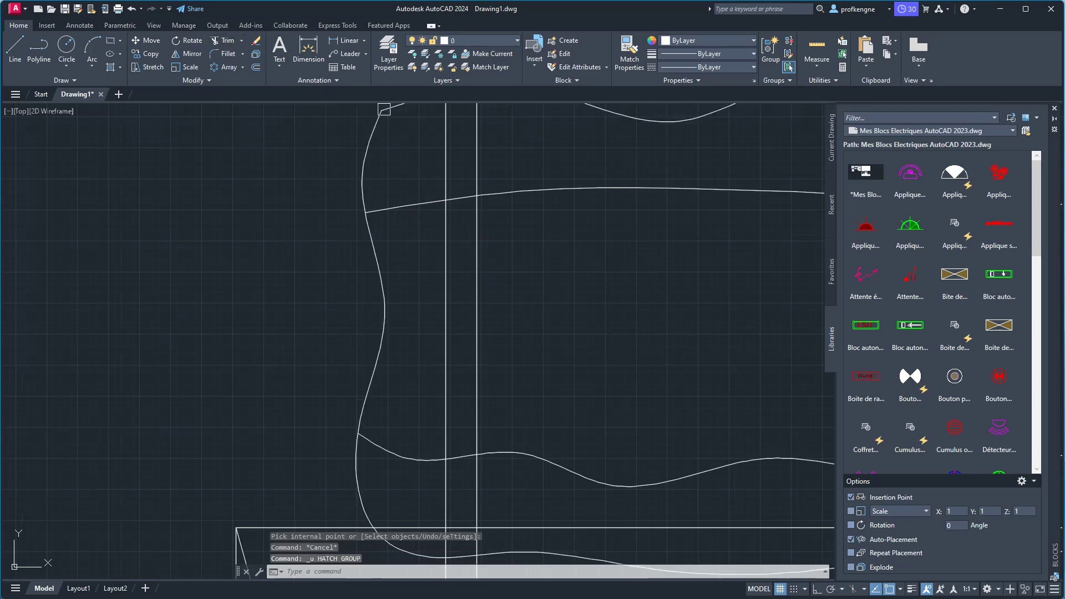
click(525, 277)
click(438, 279)
key(Return)
scroll(475, 269, down, 2)
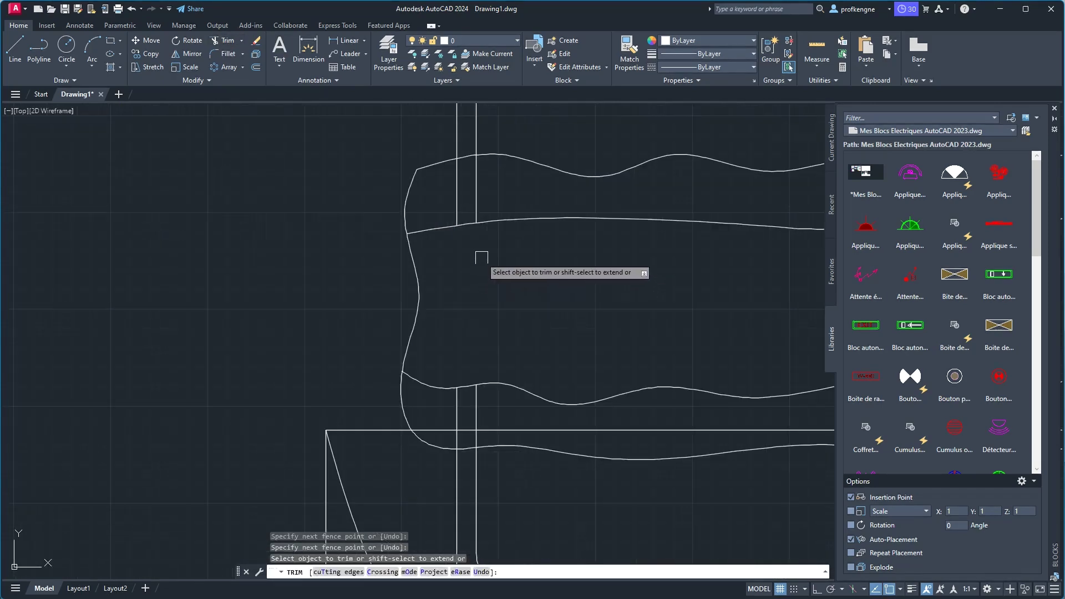
scroll(482, 257, down, 2)
middle_drag(447, 226, 352, 226)
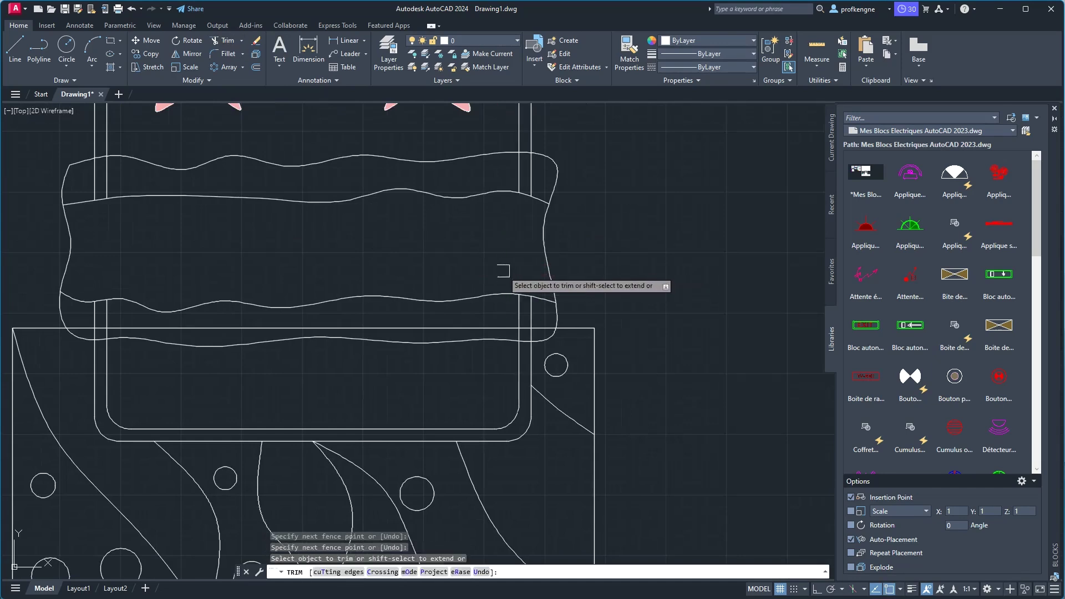
middle_drag(392, 231, 530, 225)
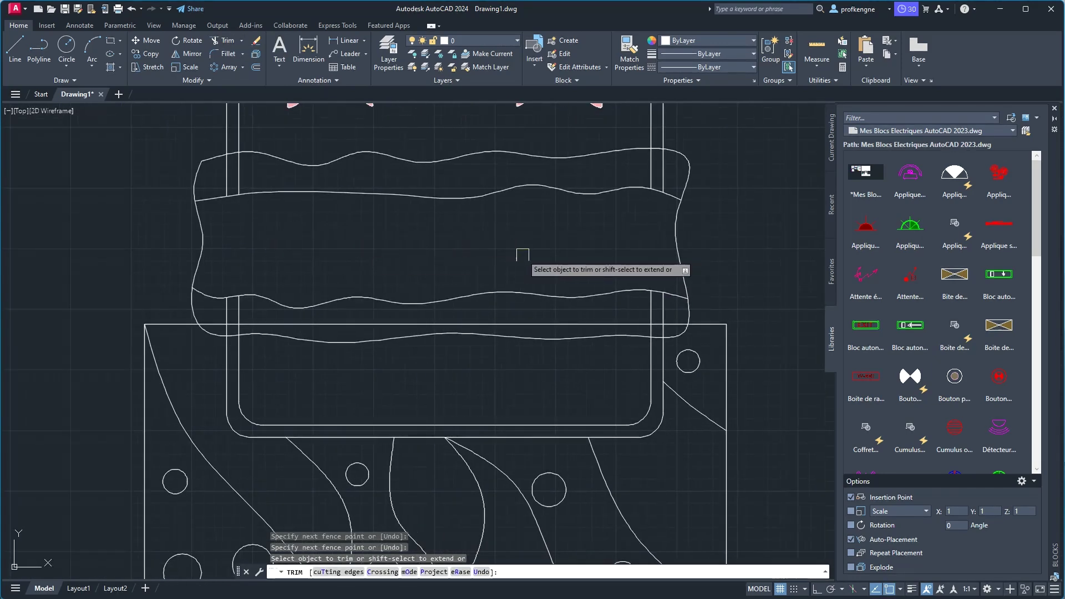
Trim the uprights crossing the blanket's top and the rug's top edge between them.
key(alt+Tab)
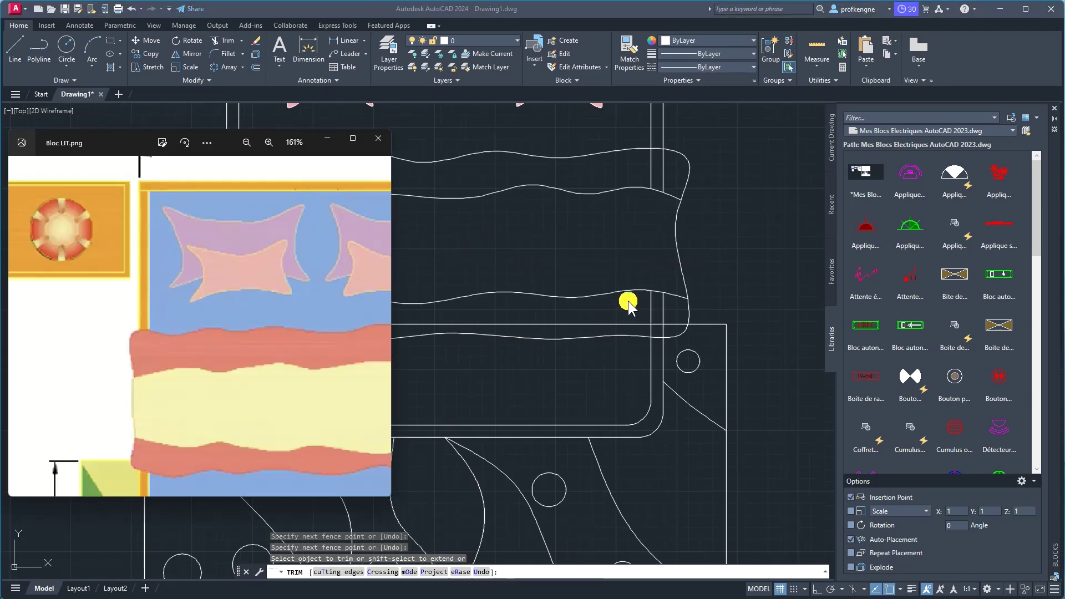
key(alt+Tab)
click(677, 173)
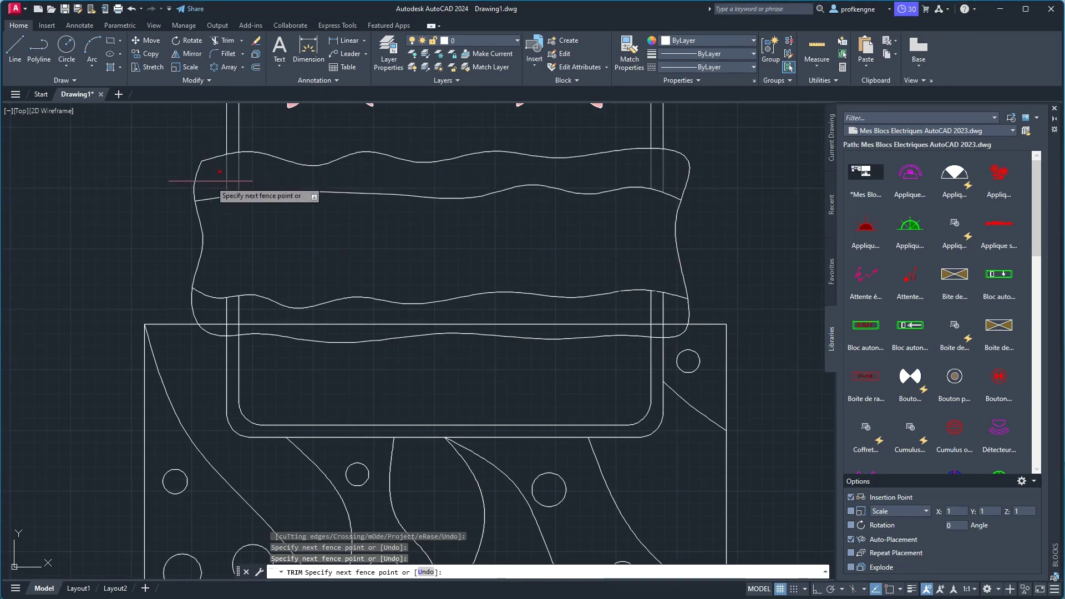
key(Return)
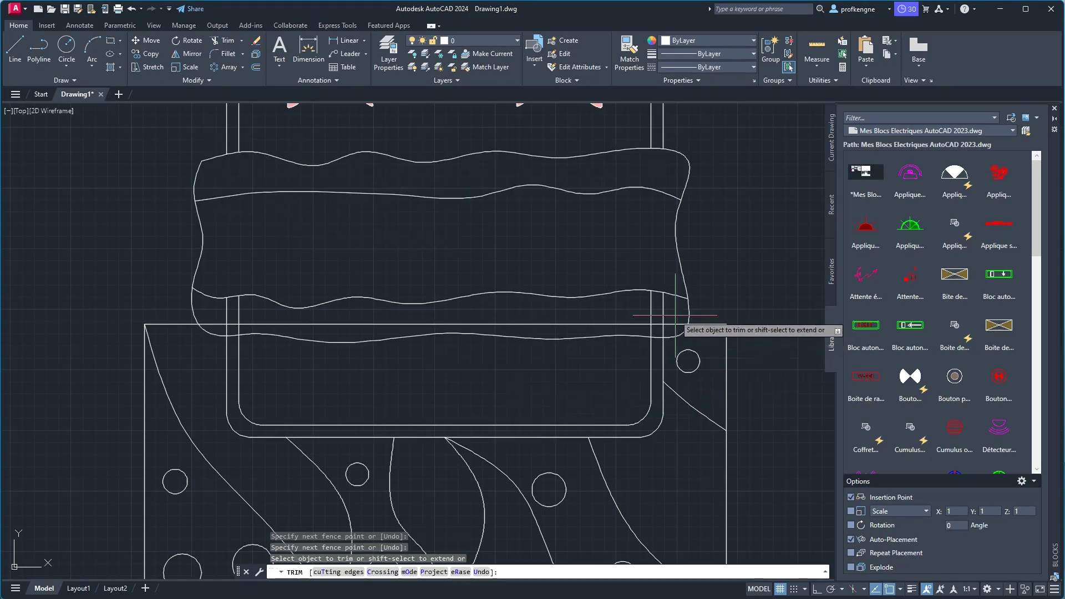
click(675, 316)
key(Return)
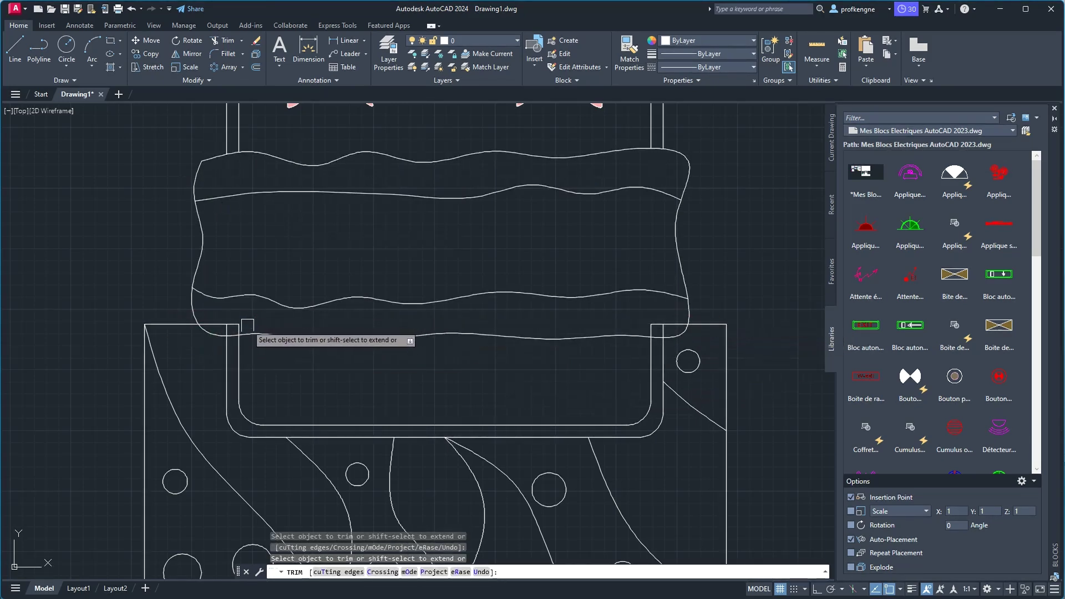
Trim the left and right rug corners lying inside the blanket.
scroll(233, 324, up, 5)
click(187, 325)
key(Return)
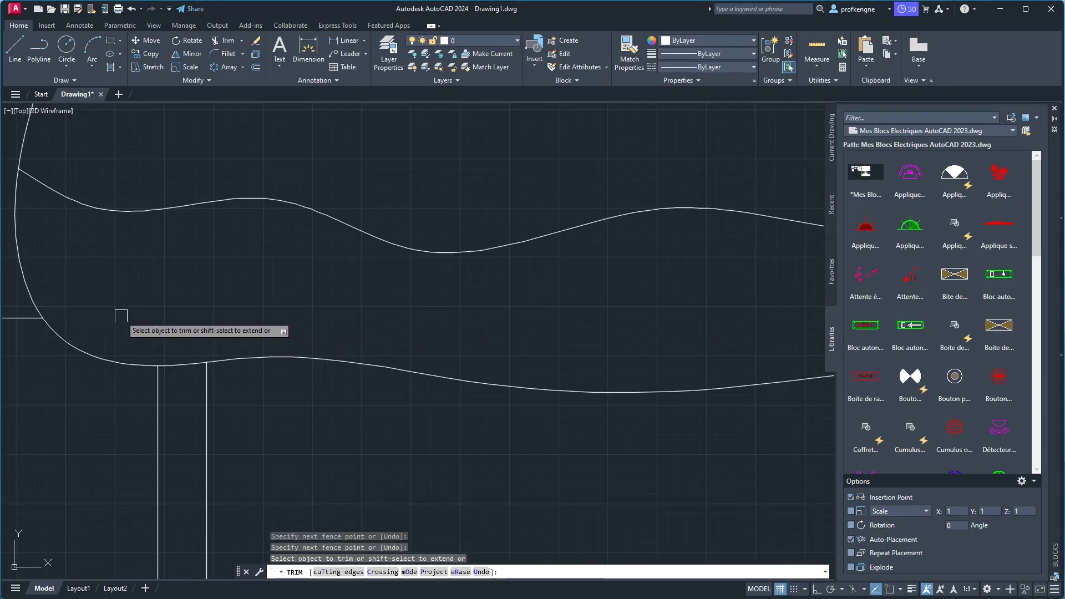
scroll(311, 322, down, 4)
middle_drag(543, 302, 251, 305)
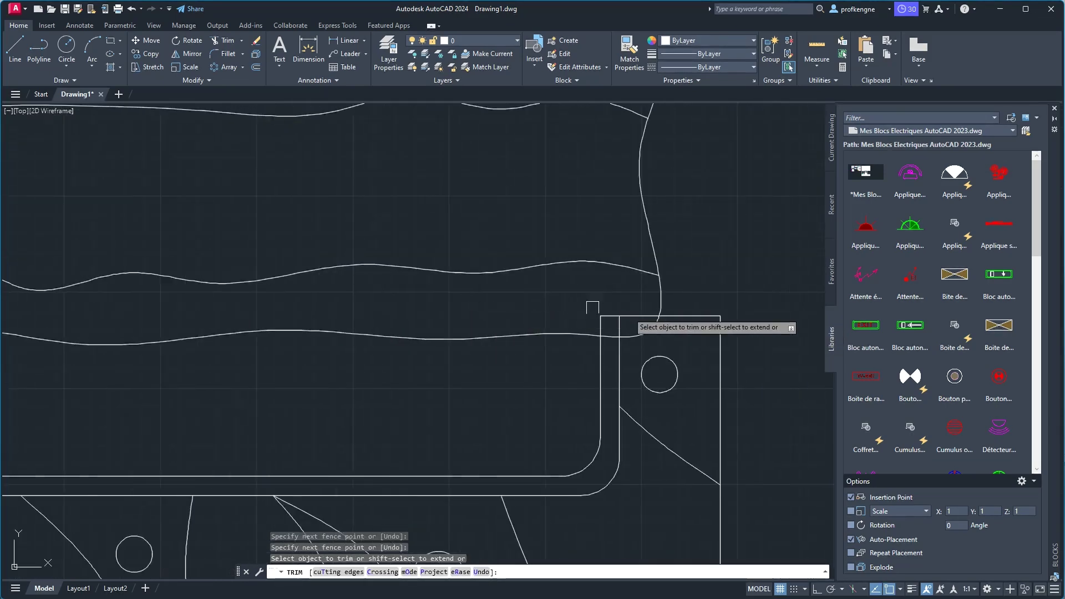
scroll(642, 316, up, 3)
click(640, 301)
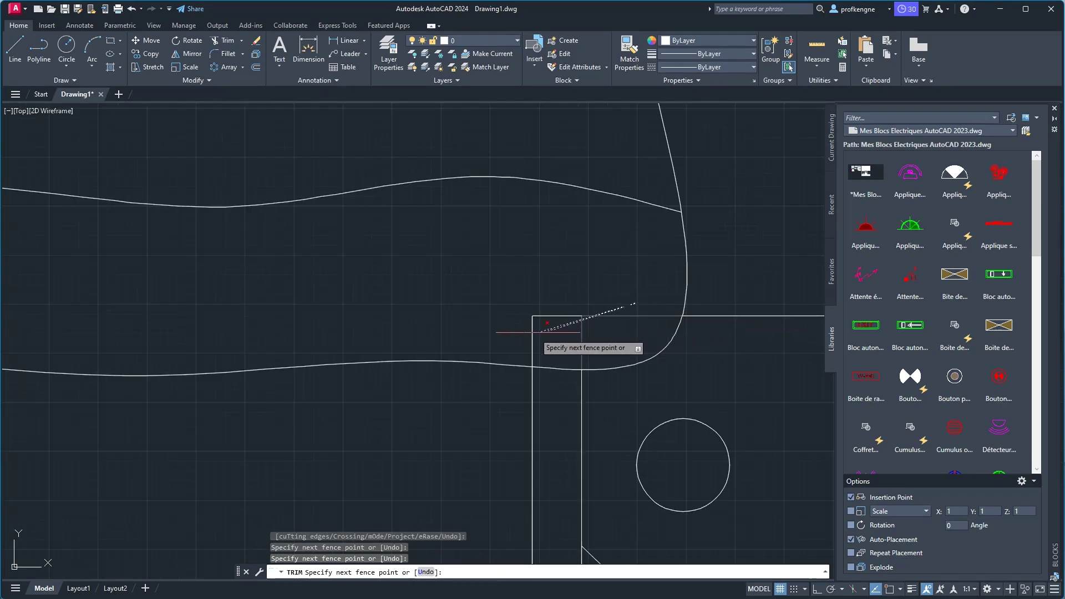
click(519, 336)
key(Return)
Centre the whole bed drawing and bring up the reference image, zoomed out.
scroll(507, 312, down, 2)
scroll(511, 305, down, 2)
middle_drag(499, 302, 696, 297)
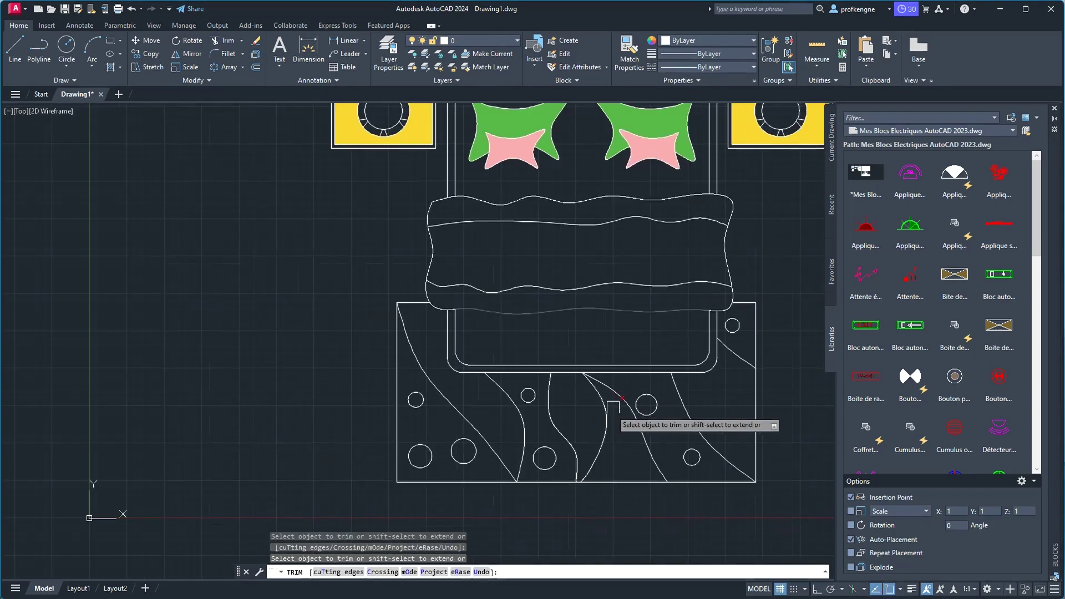
key(alt+Tab)
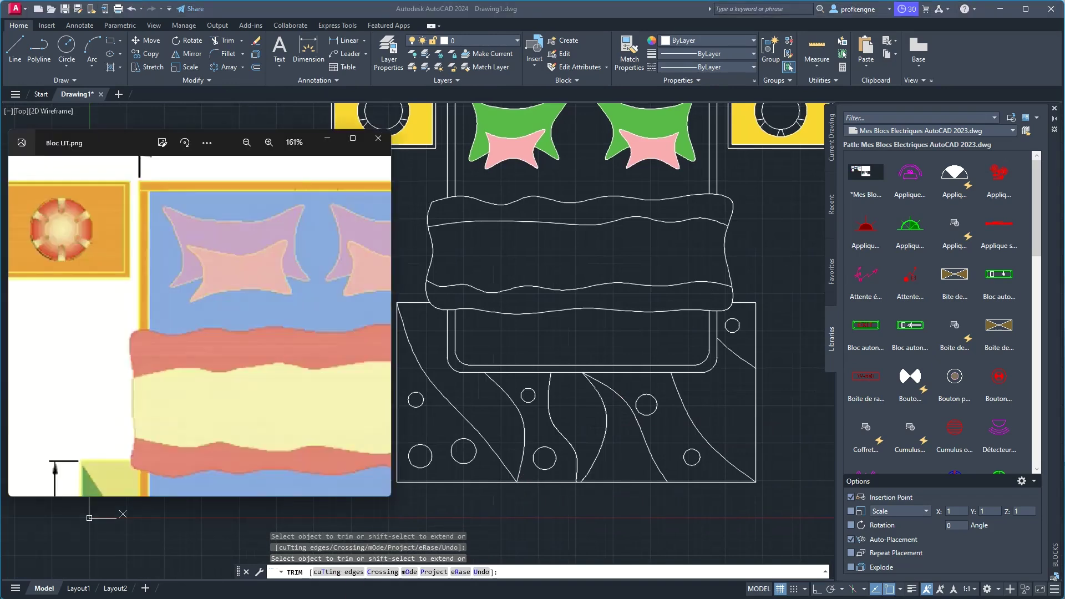
scroll(231, 409, down, 2)
scroll(233, 405, down, 2)
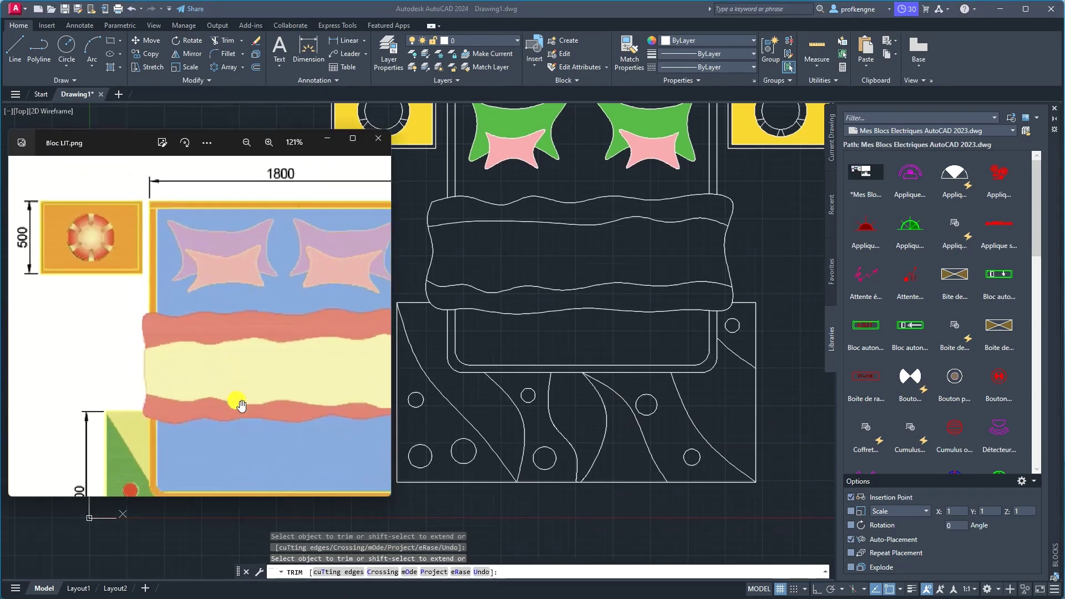
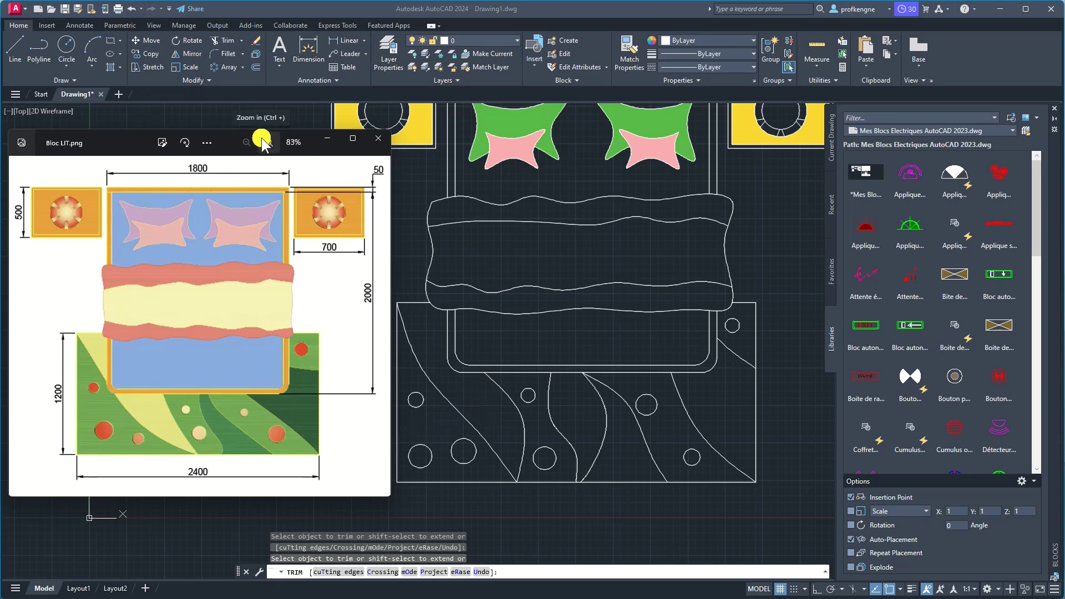
Cancel the trim, then hatch both curved rug stripes solid yellow (244,238,81).
click(506, 274)
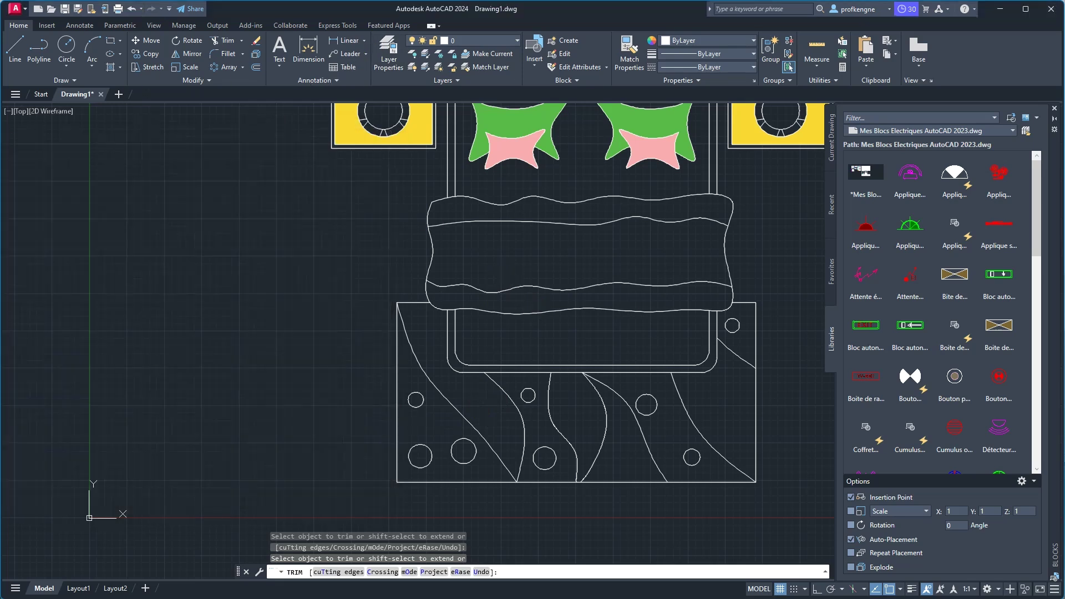
key(Escape)
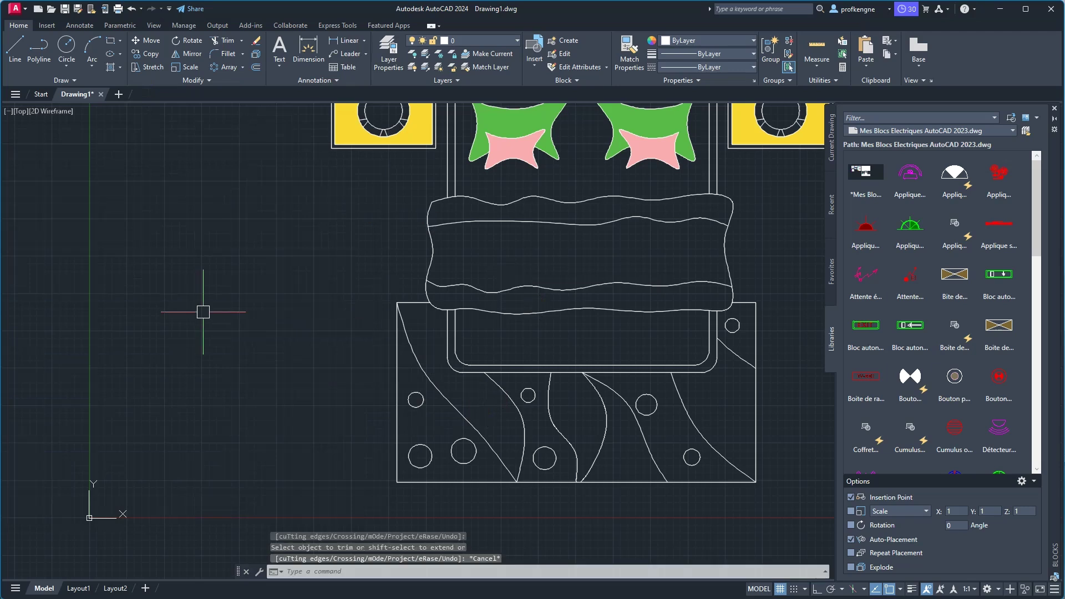
right_click(203, 312)
click(203, 313)
key(Return)
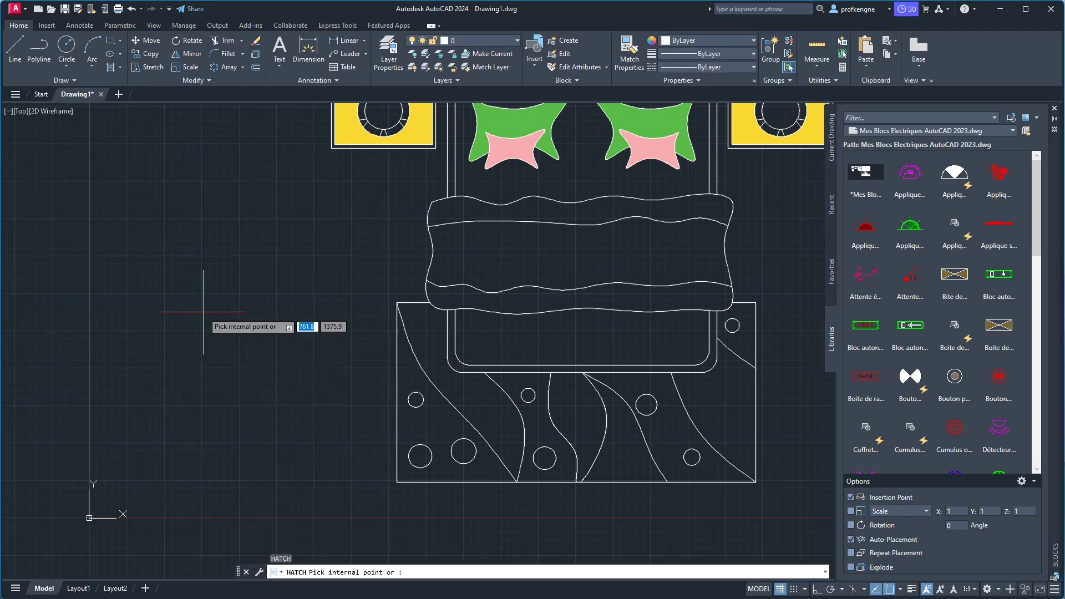
click(284, 54)
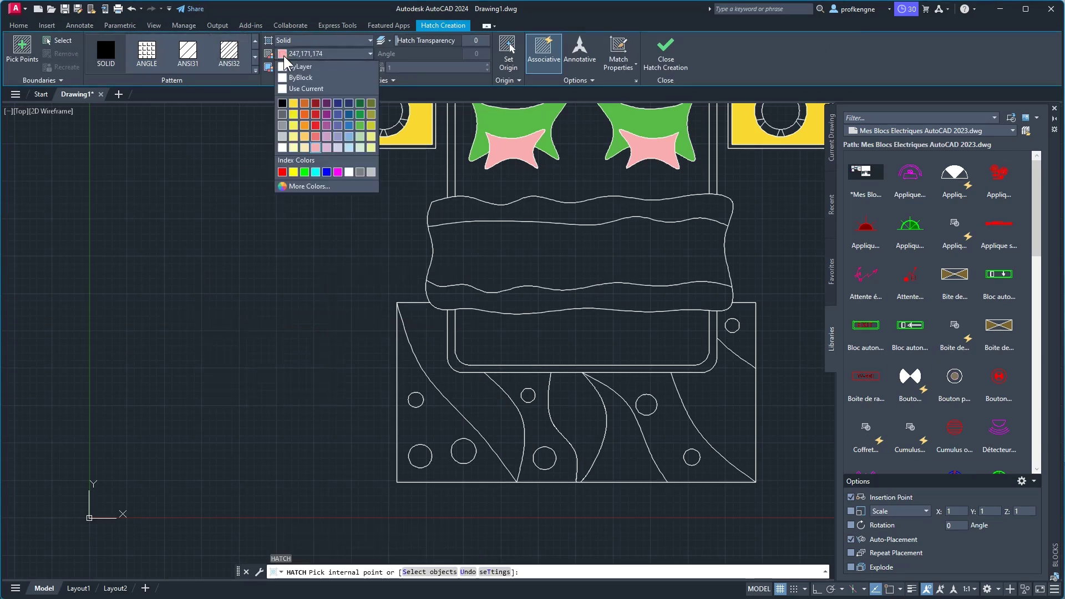
click(295, 136)
click(487, 413)
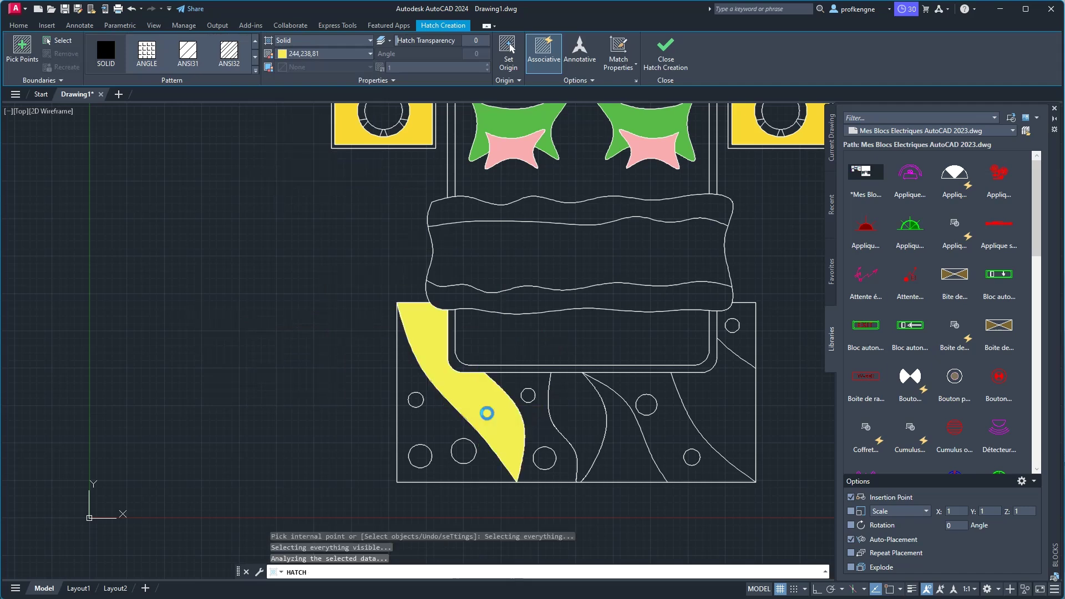
click(564, 454)
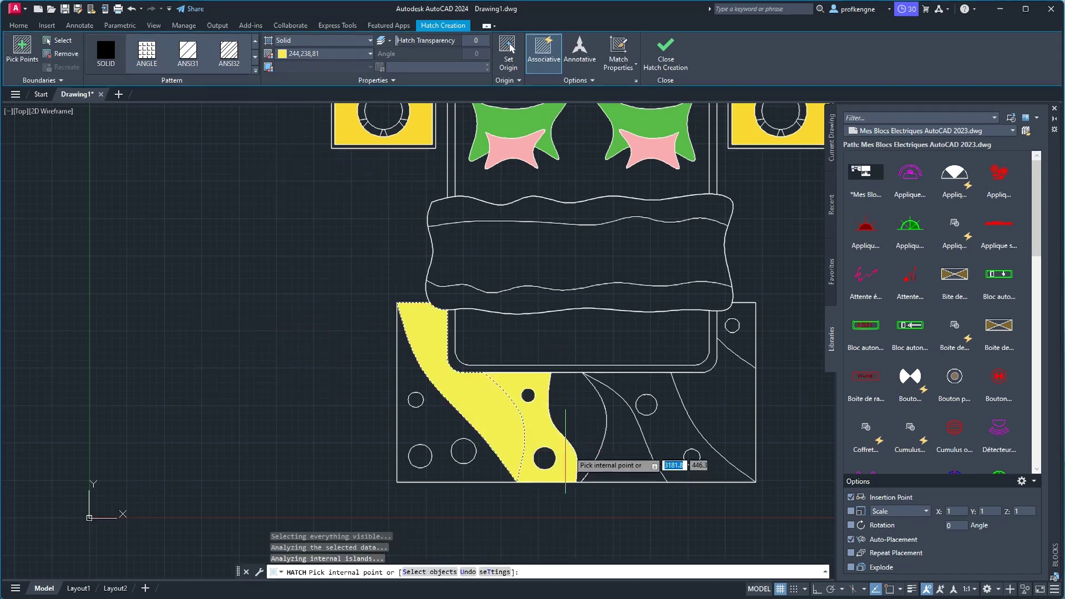
click(668, 430)
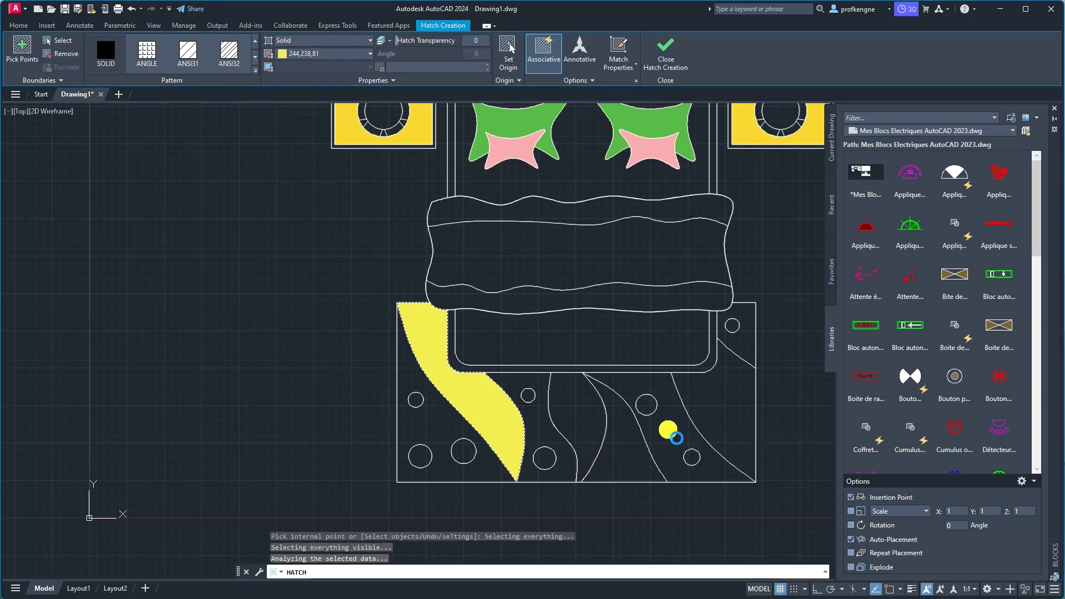
right_click(567, 428)
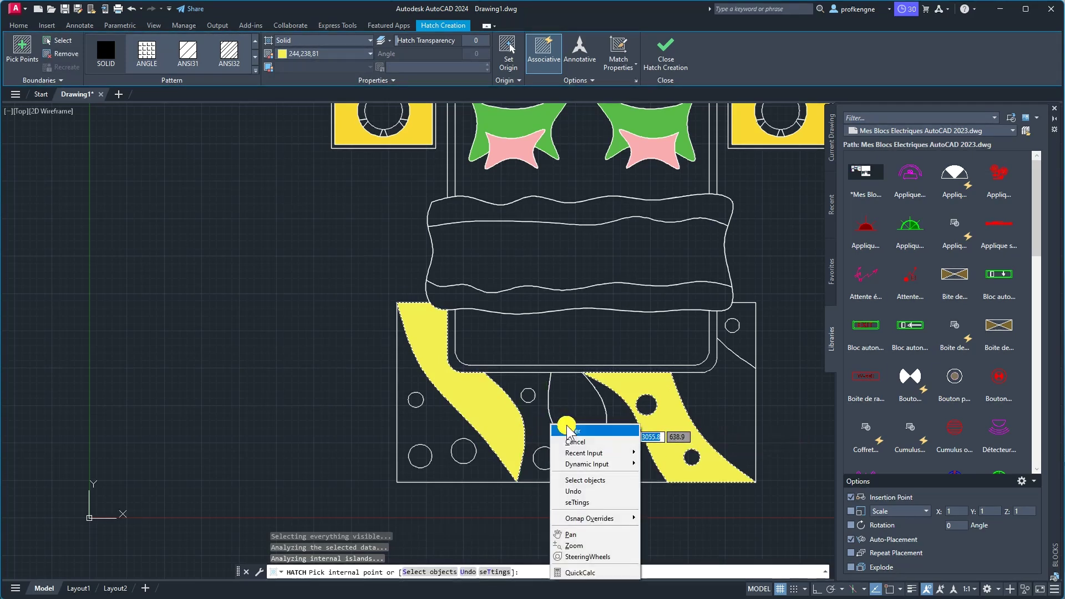
click(571, 431)
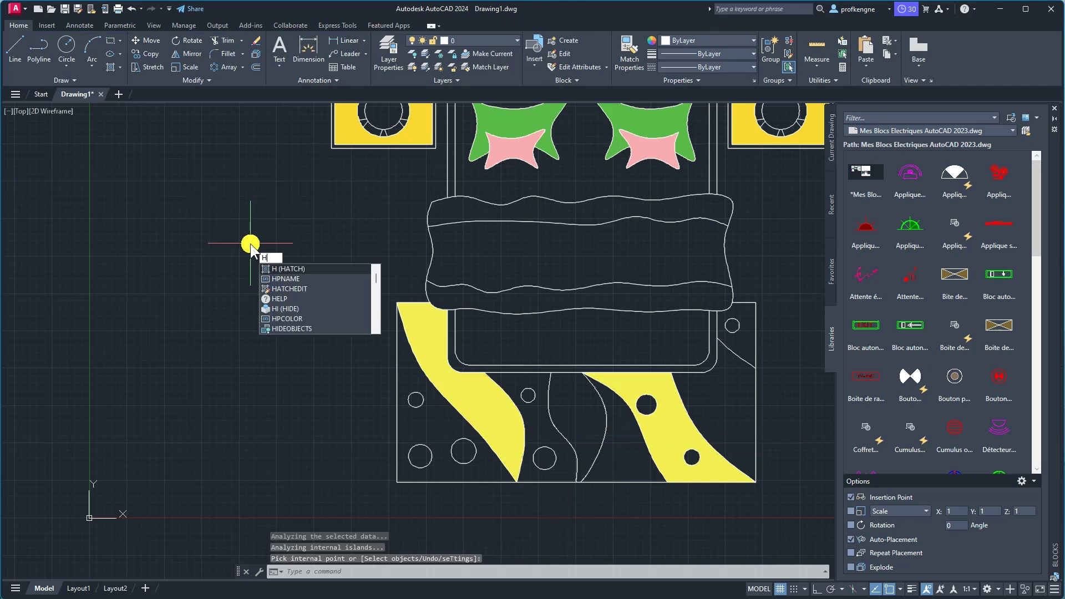
Hatch the rug's left corner, right side and central leaf green (88,186,72), then view the reference.
key(Return)
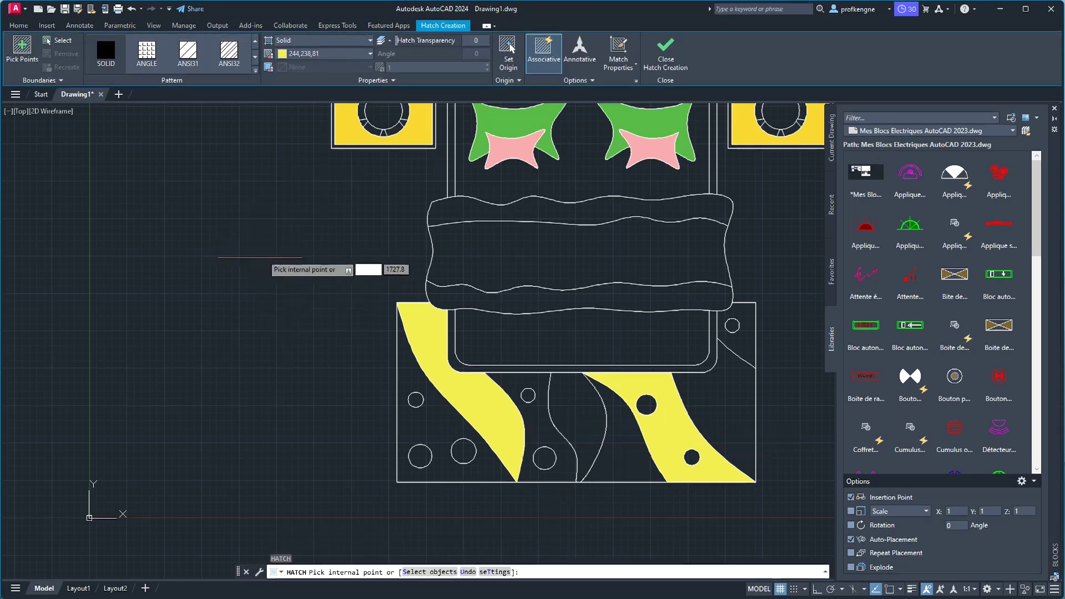
key(alt+Tab)
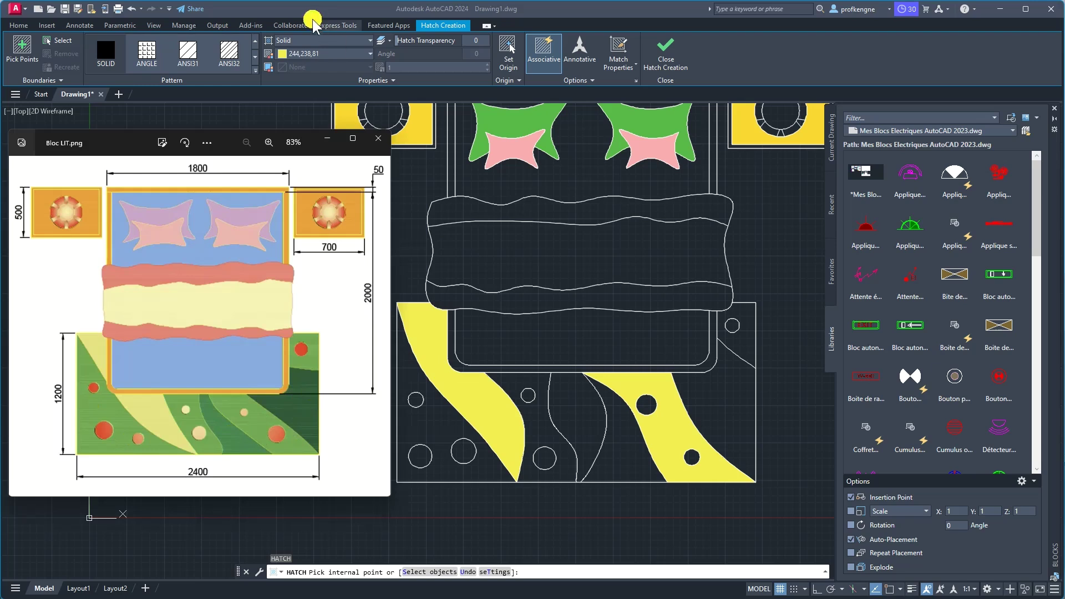
click(280, 51)
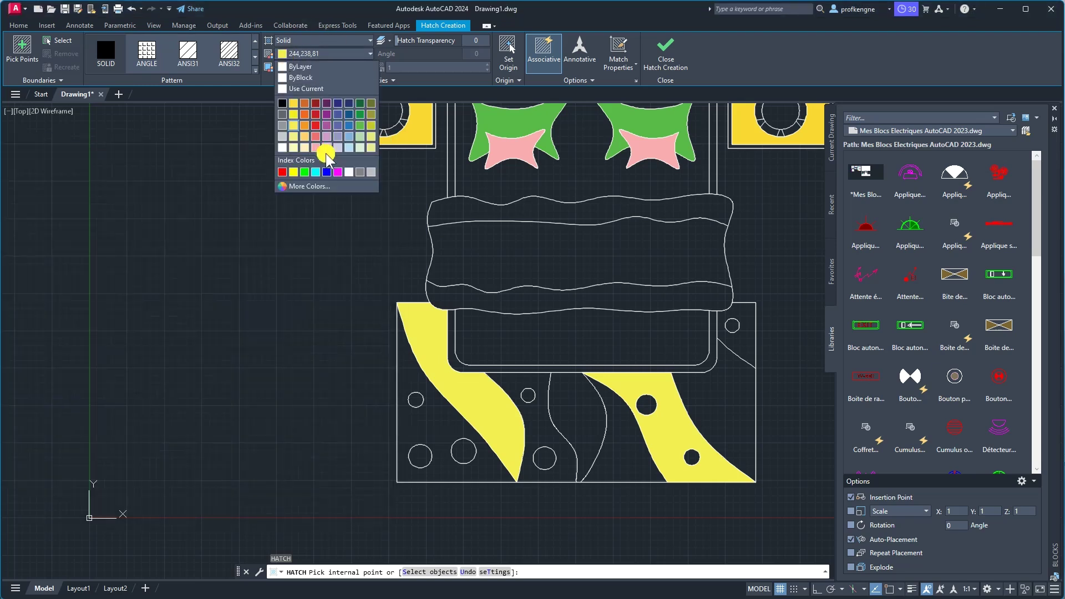
click(360, 115)
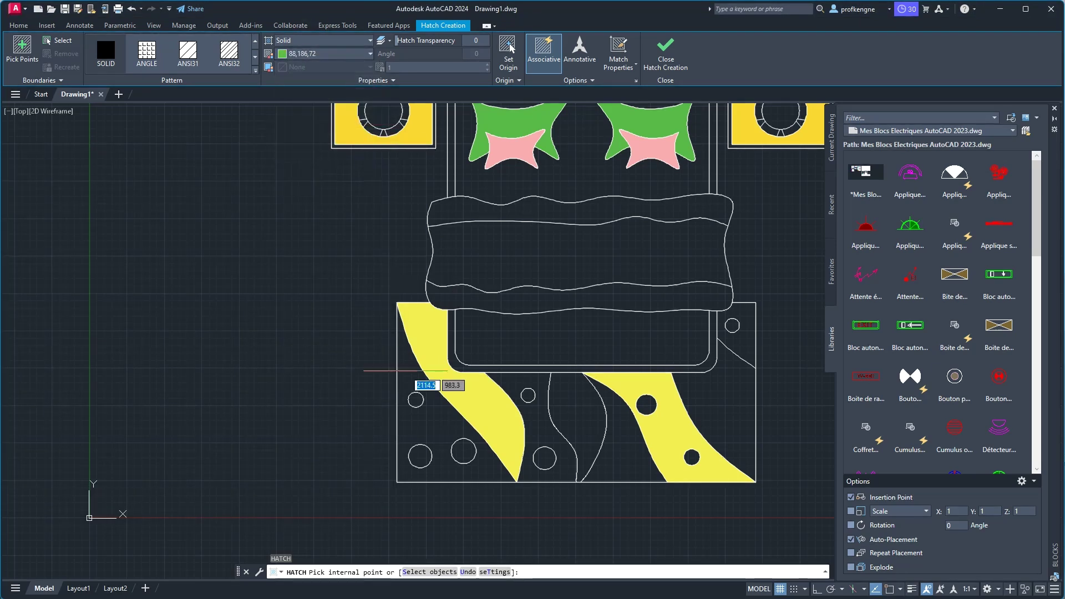
click(426, 424)
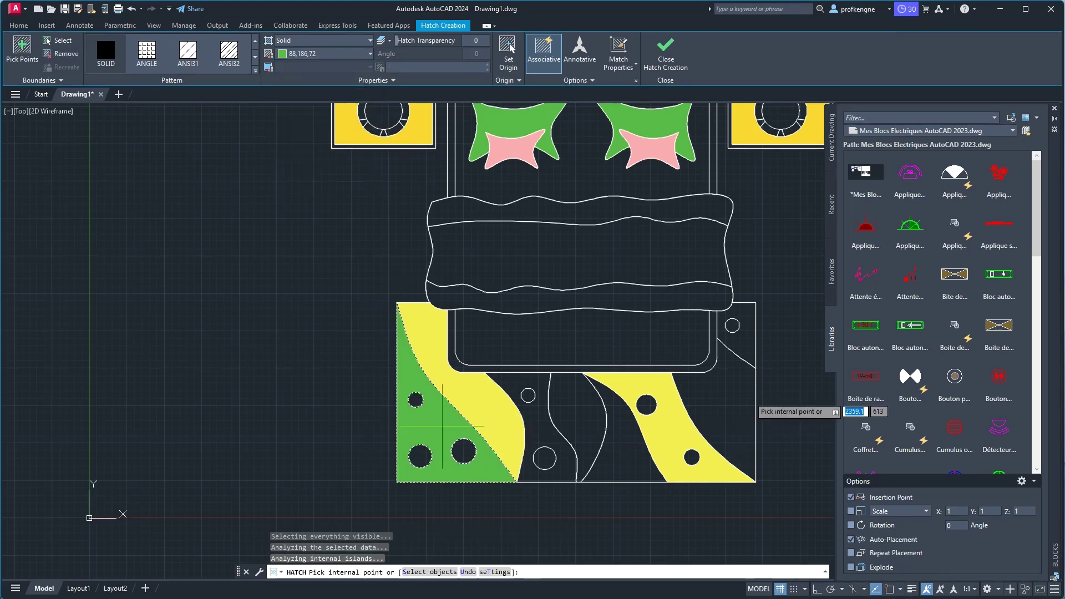
click(733, 397)
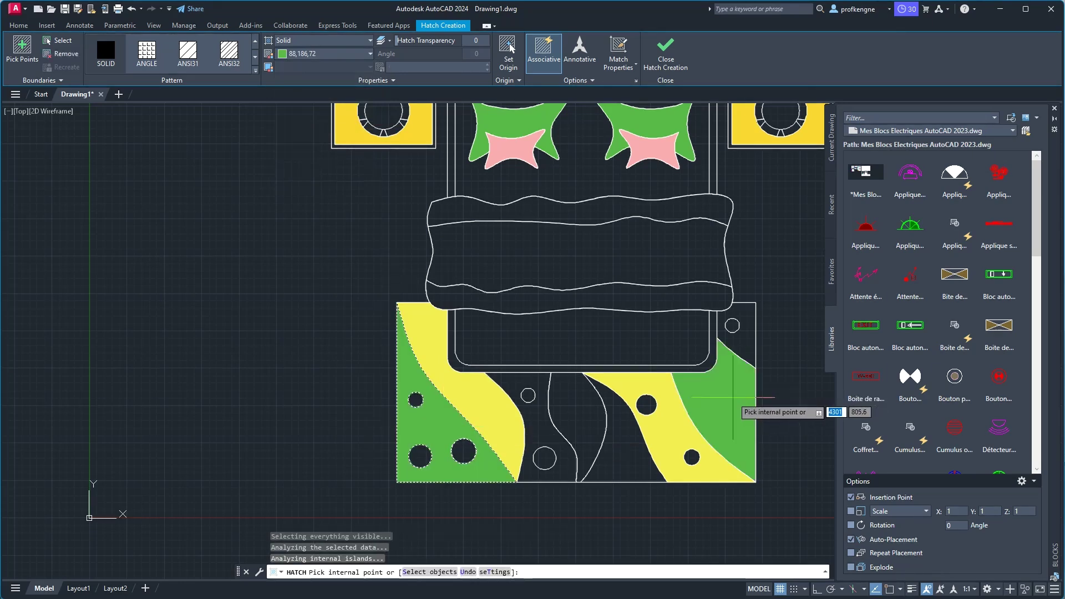
click(582, 413)
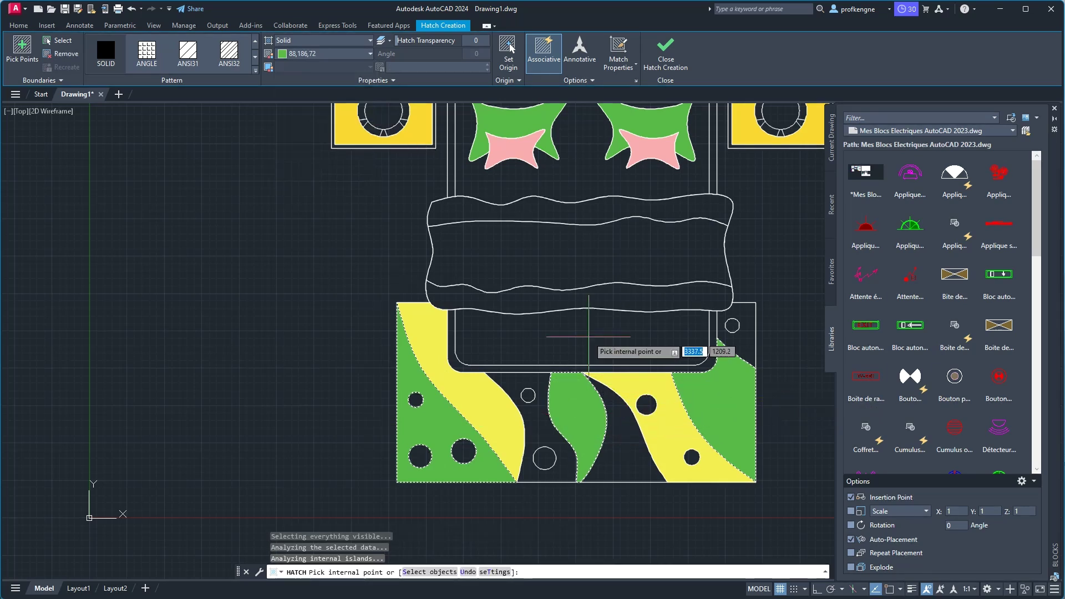
key(Return)
key(Return)
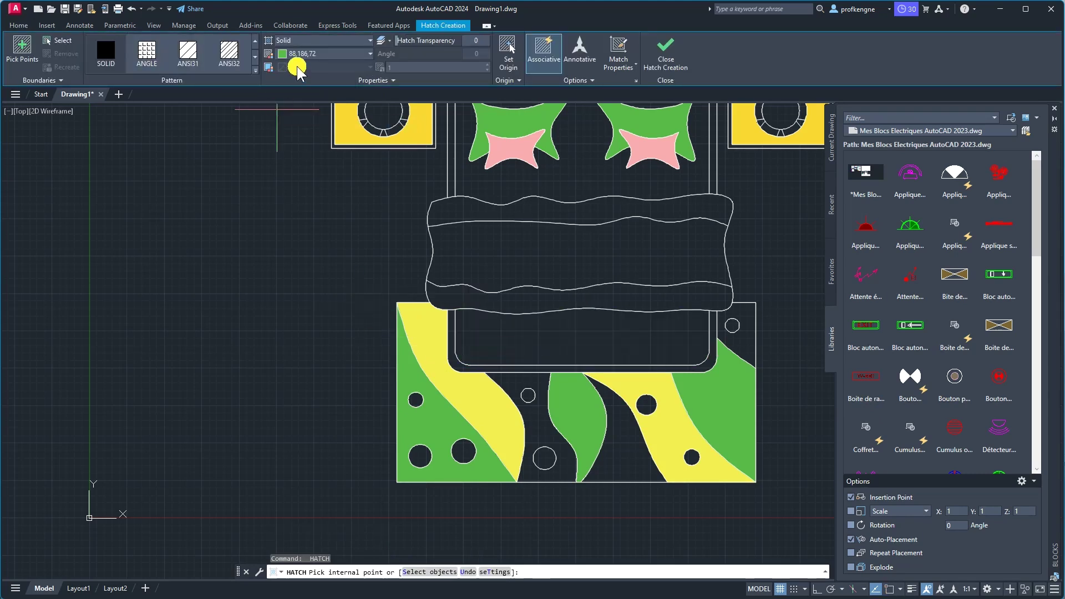
key(alt+Tab)
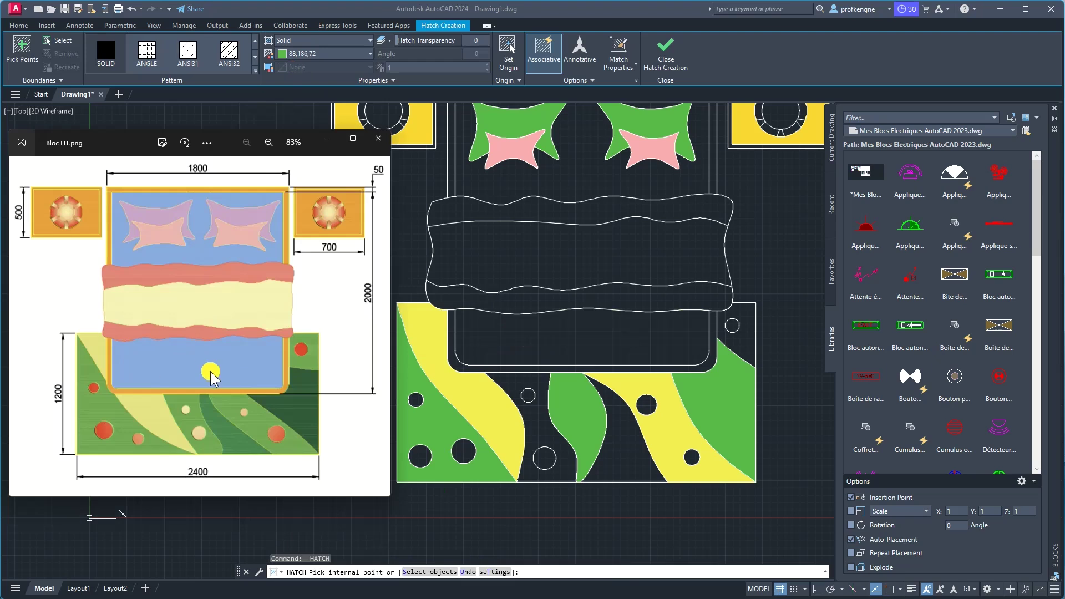
Hatch the sheet below the blanket and around the pillows light blue (122,175,223).
click(303, 54)
click(308, 53)
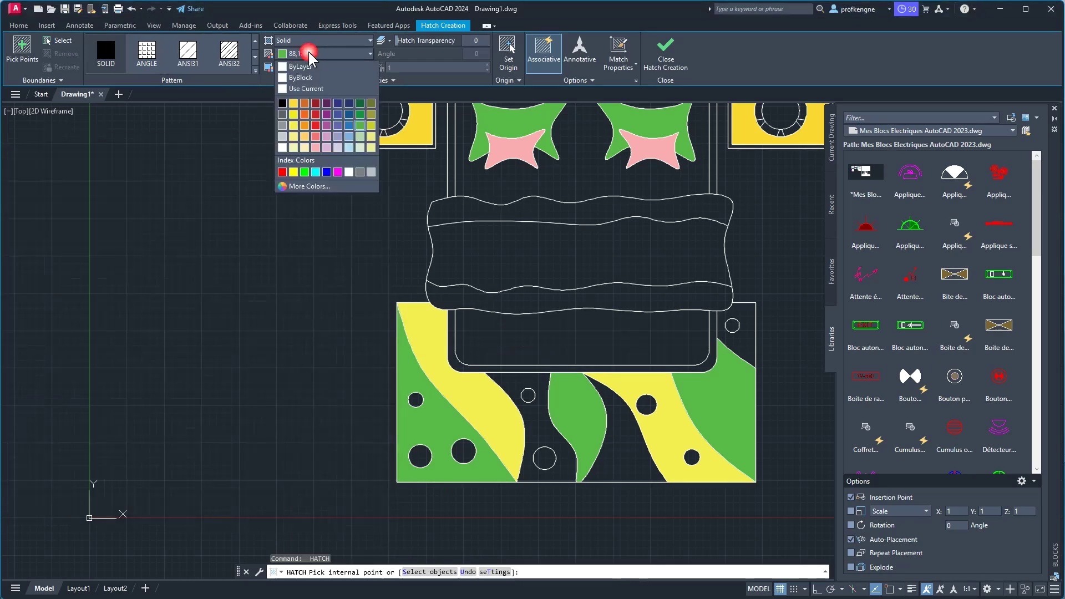
click(349, 137)
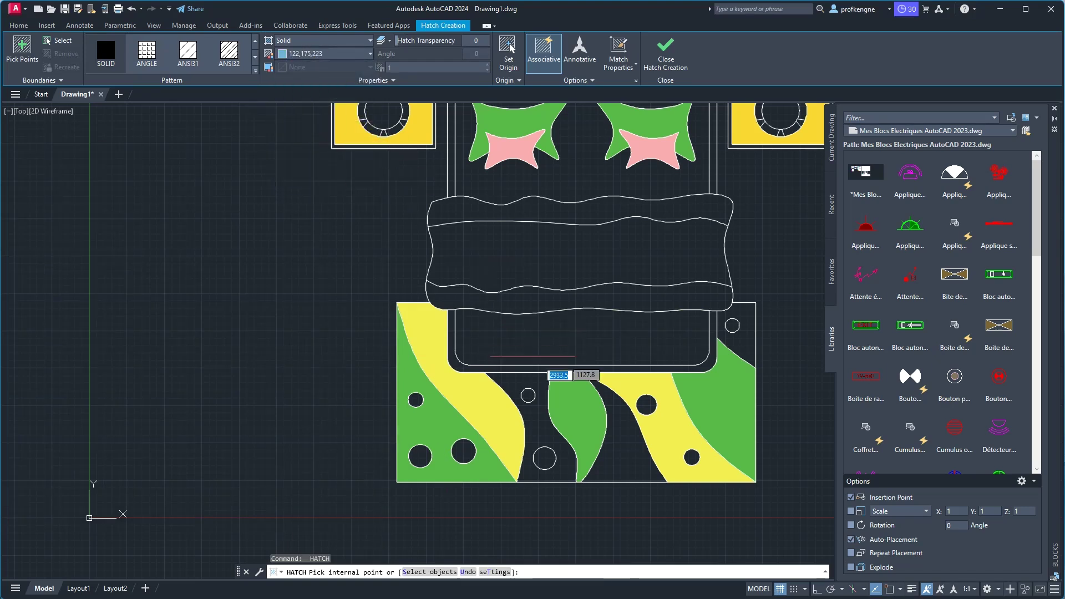
click(554, 330)
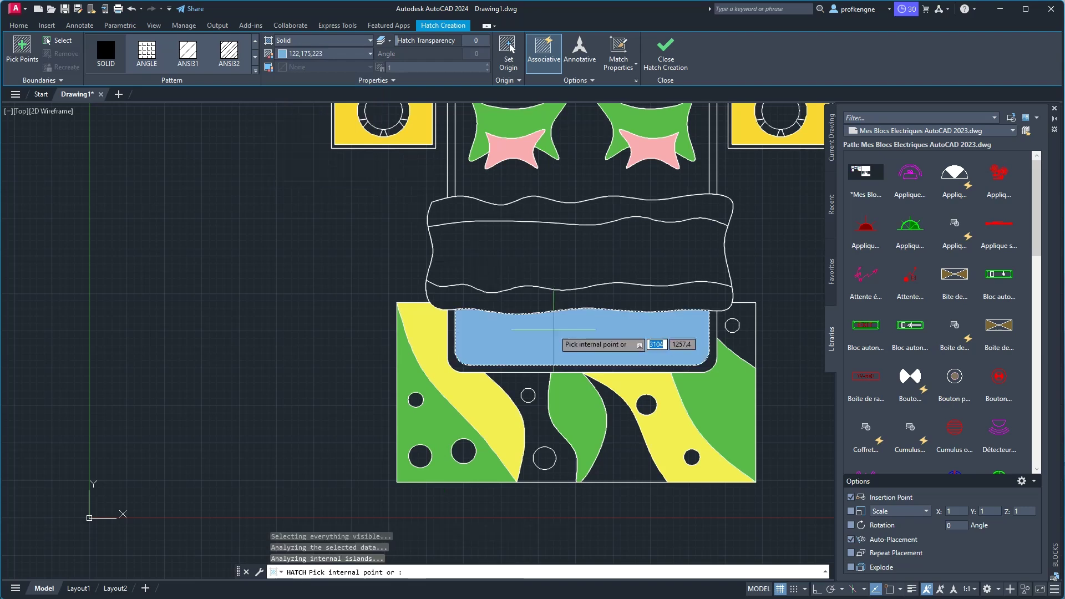
scroll(572, 327, down, 1)
scroll(498, 293, down, 1)
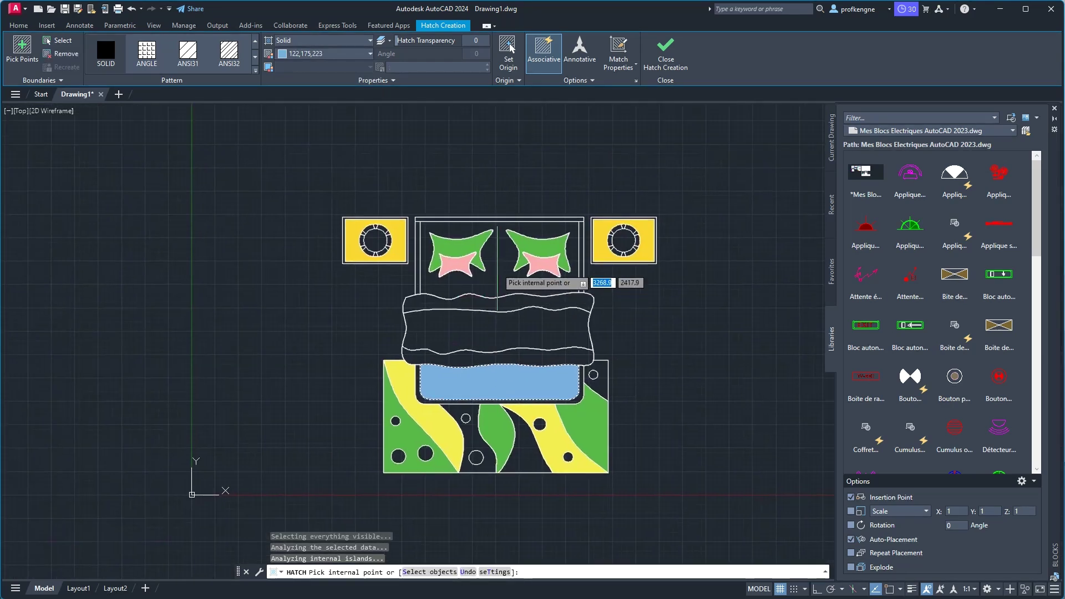
scroll(499, 267, up, 2)
click(498, 269)
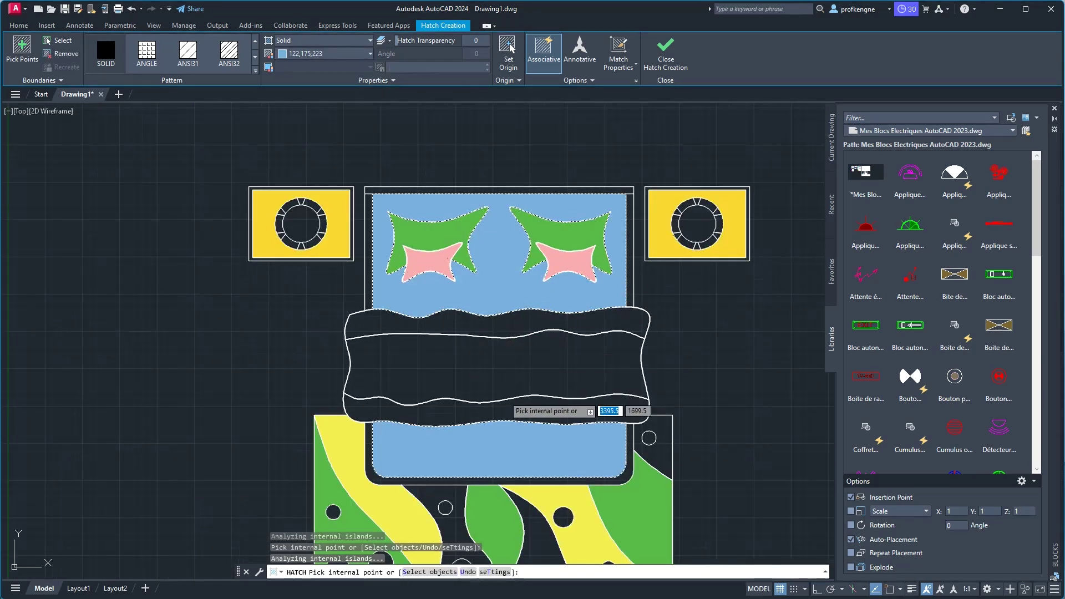
right_click(530, 384)
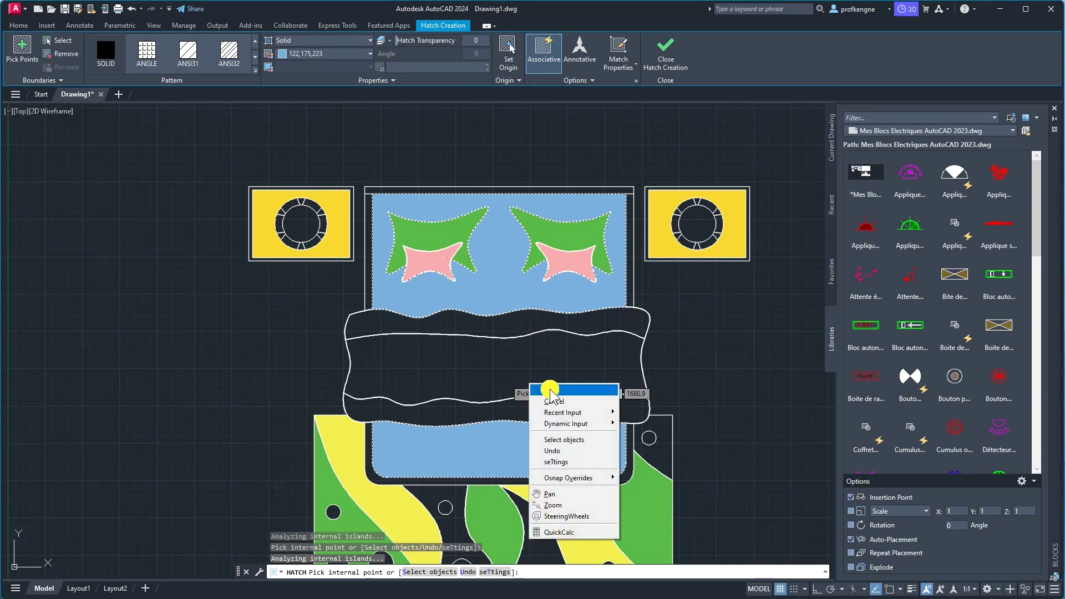
click(511, 378)
click(549, 388)
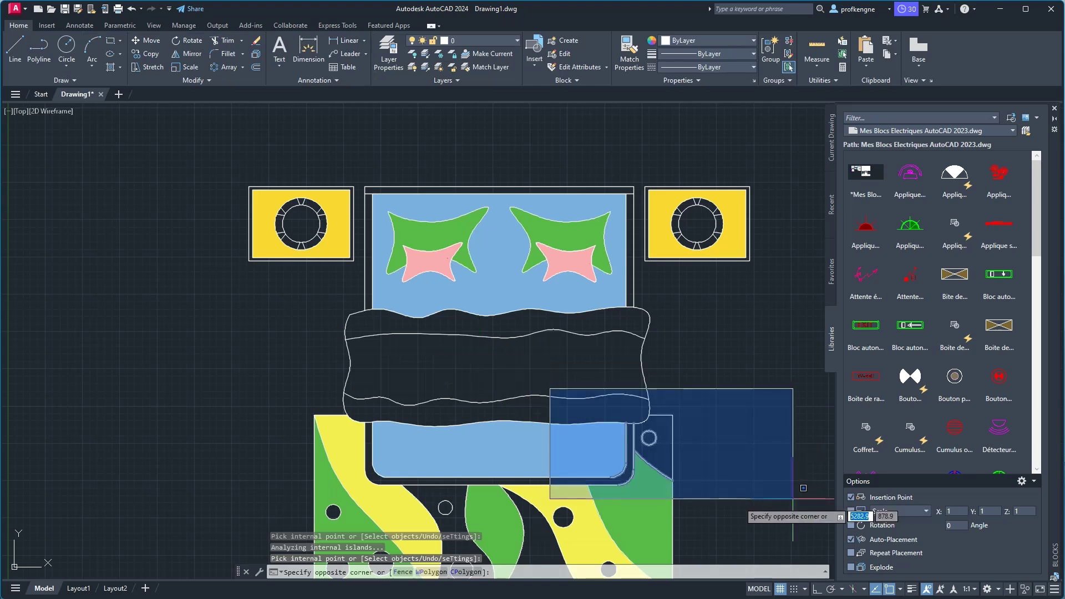
right_click(665, 346)
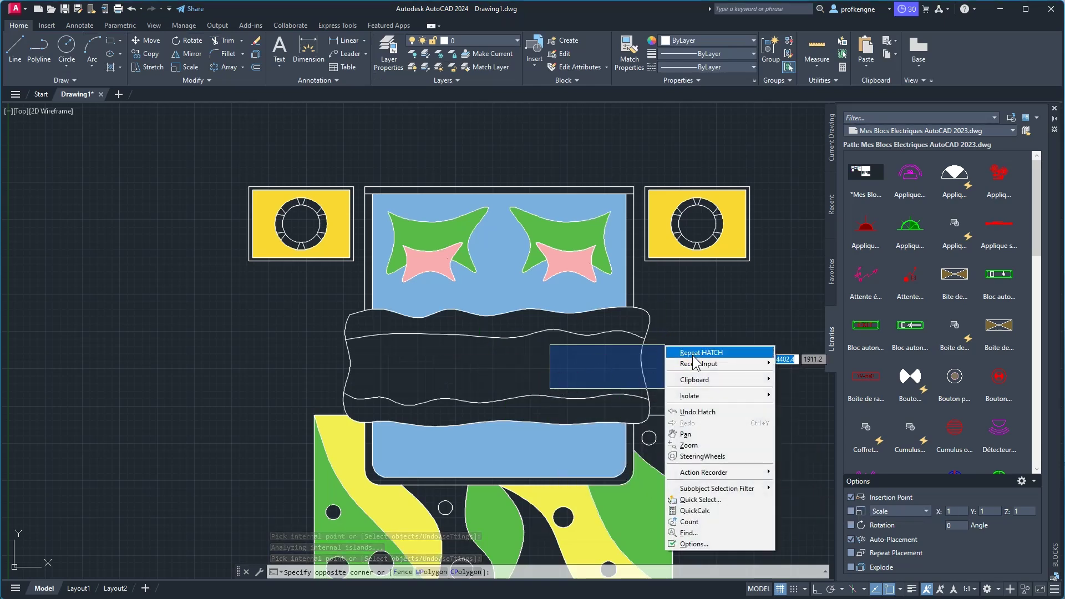
Restart the hatch, frame the whole bed and compare it with the reference image.
click(693, 355)
scroll(659, 360, down, 2)
middle_drag(659, 360, 692, 314)
key(alt+Tab)
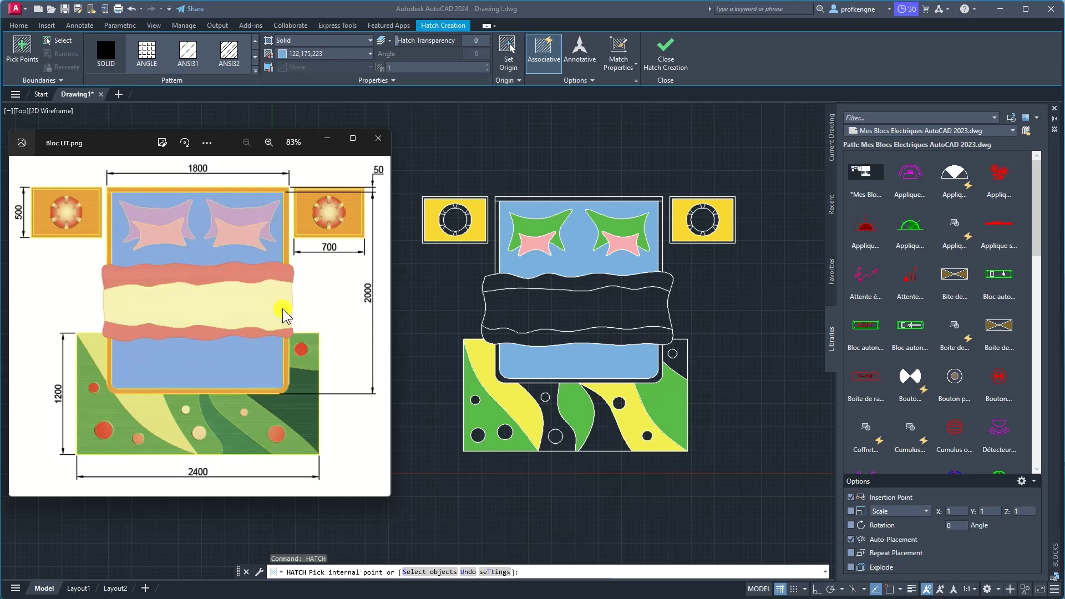
key(alt+Tab)
Fill the blanket's wavy band with a solid cream hatch.
click(283, 56)
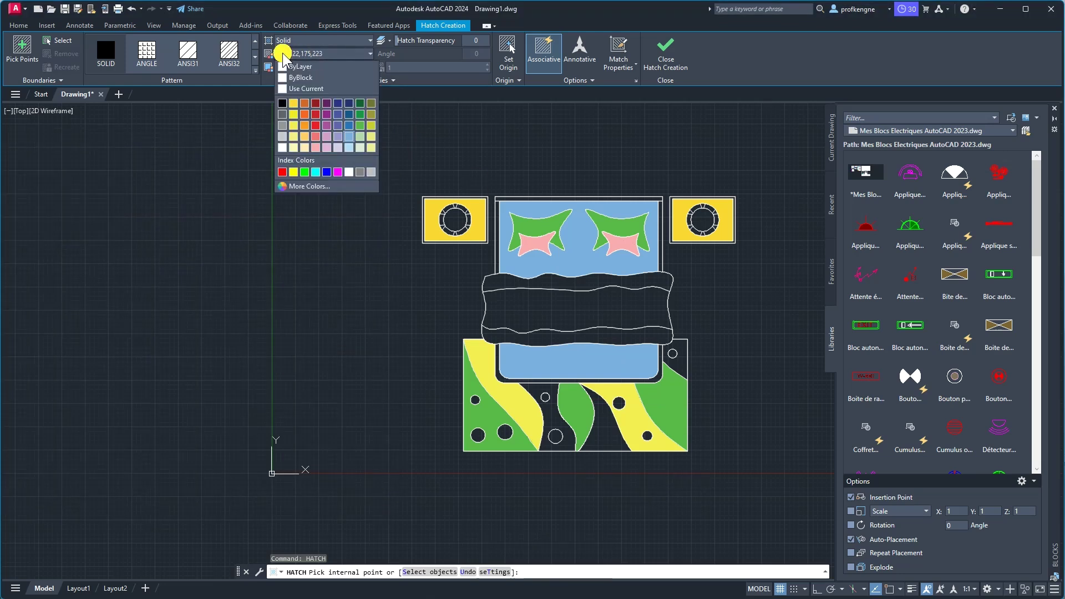
click(294, 148)
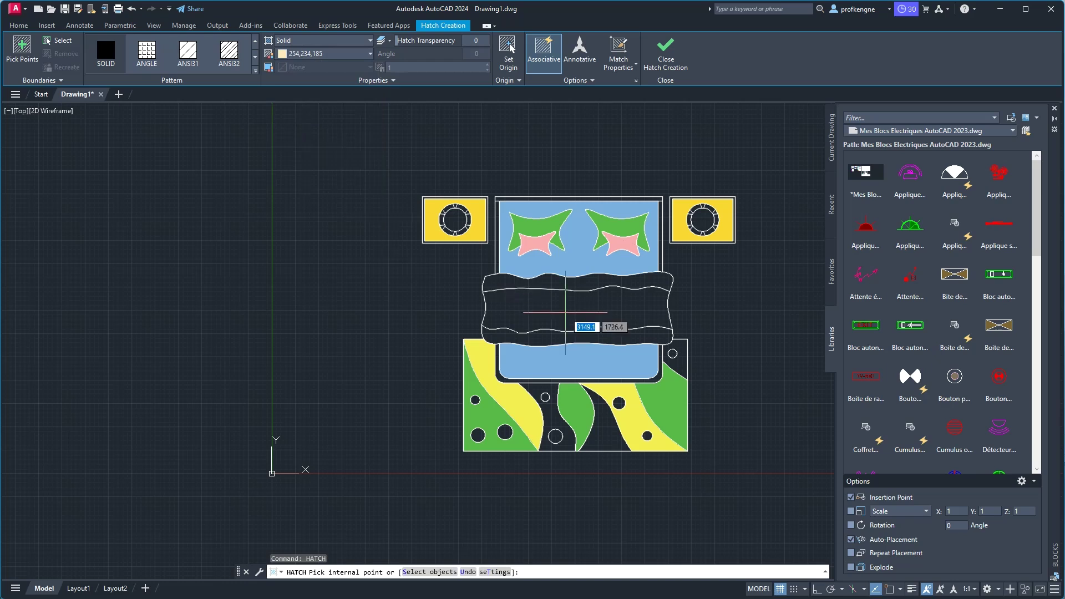
click(555, 305)
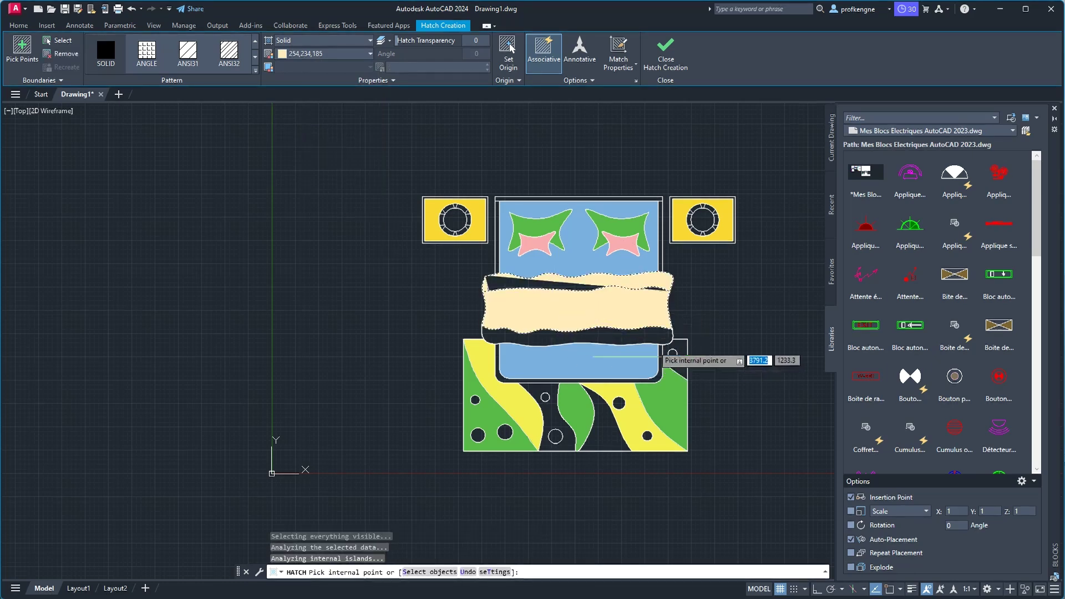
scroll(633, 300, up, 4)
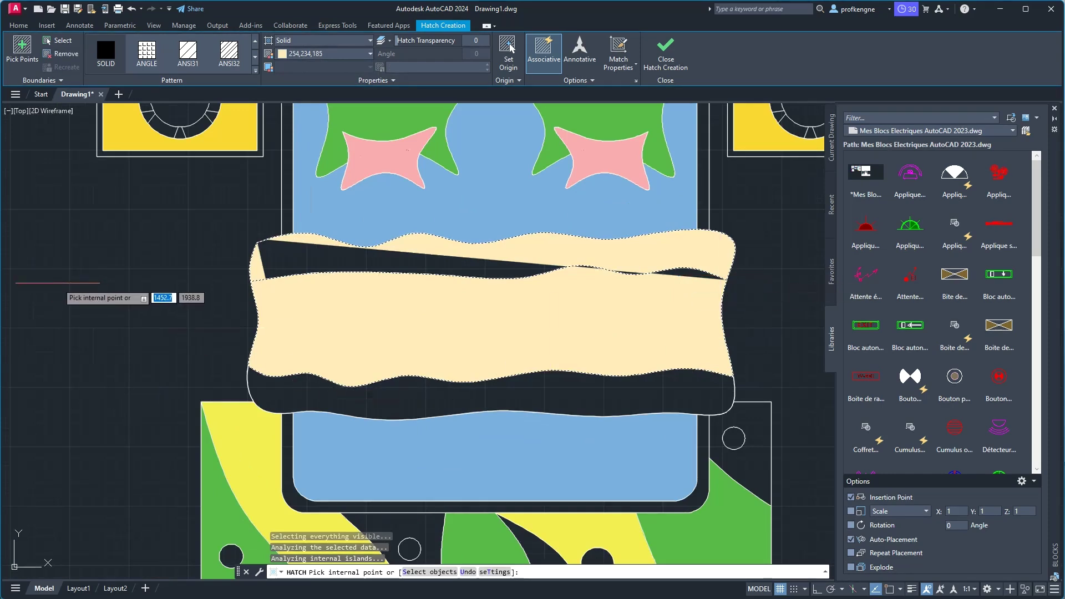
right_click(59, 285)
click(106, 293)
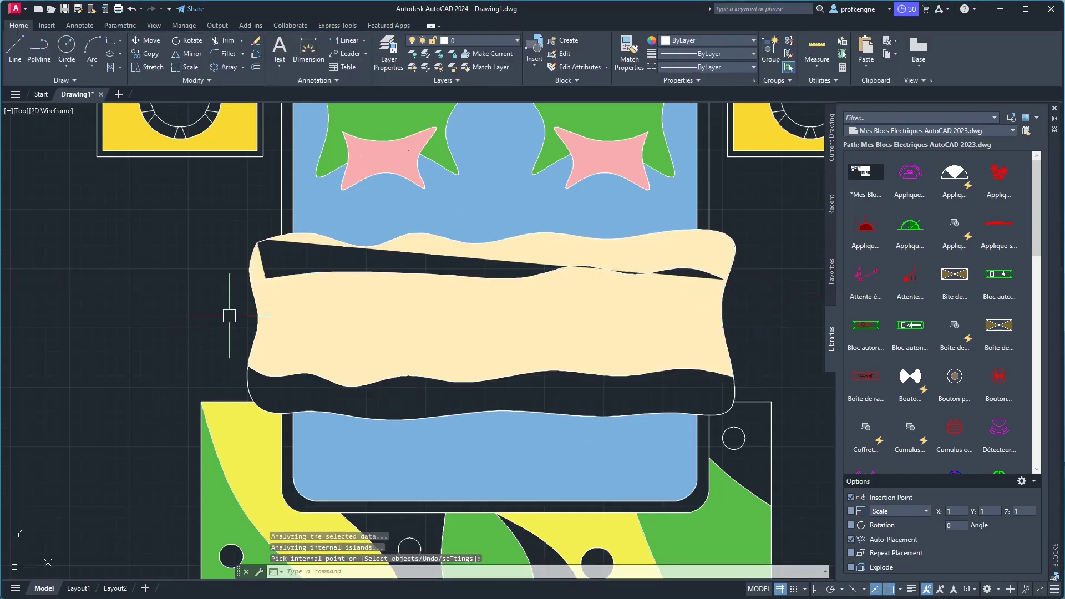
Undo the cream blanket hatch and select the blanket's upper wavy spline.
key(ctrl+z)
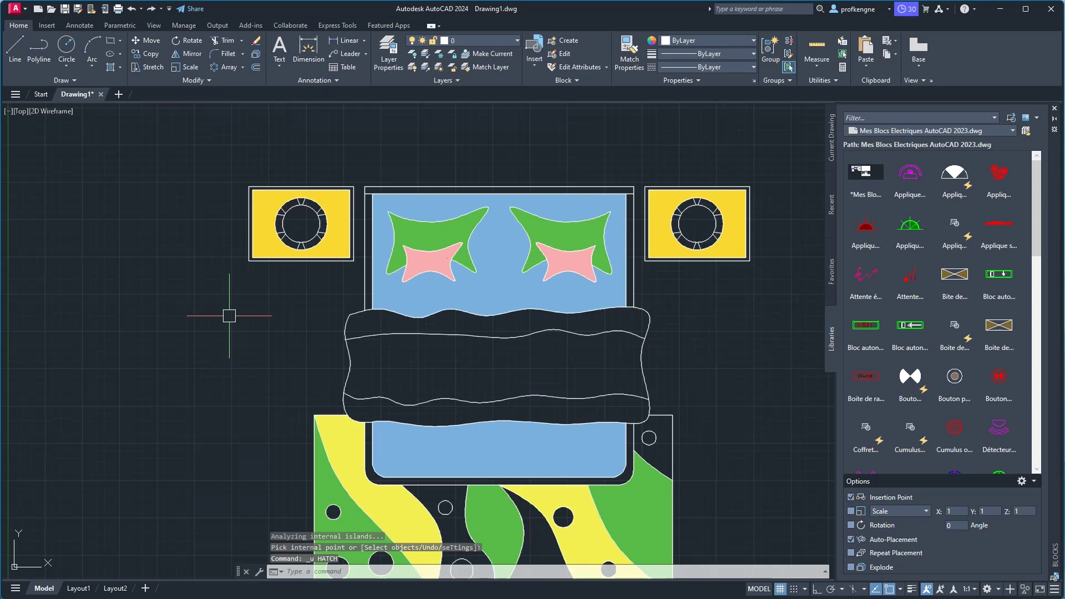
scroll(691, 336, up, 2)
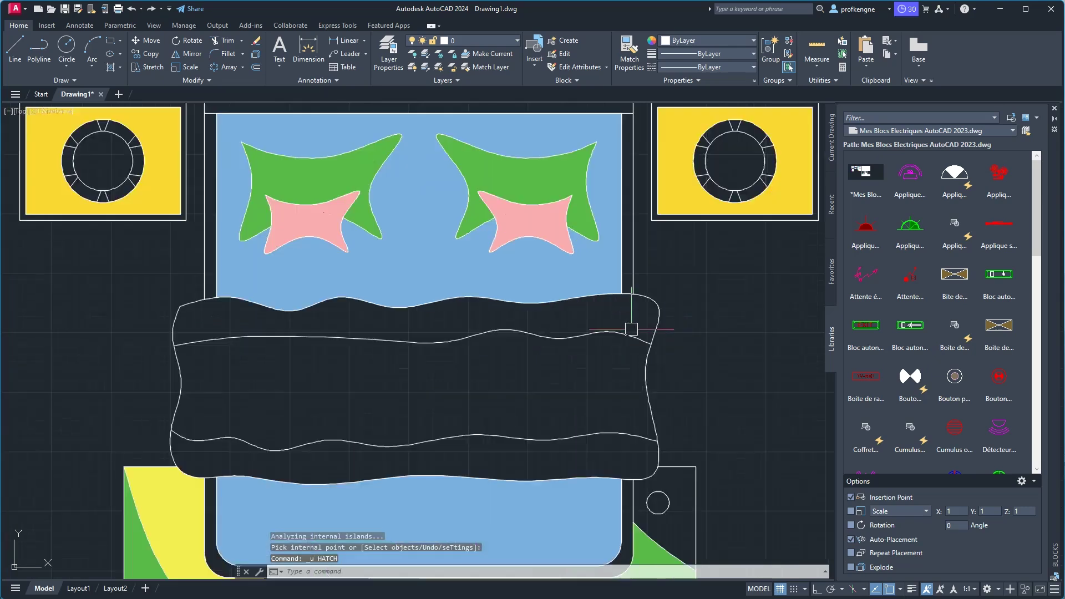
scroll(633, 330, up, 3)
click(643, 349)
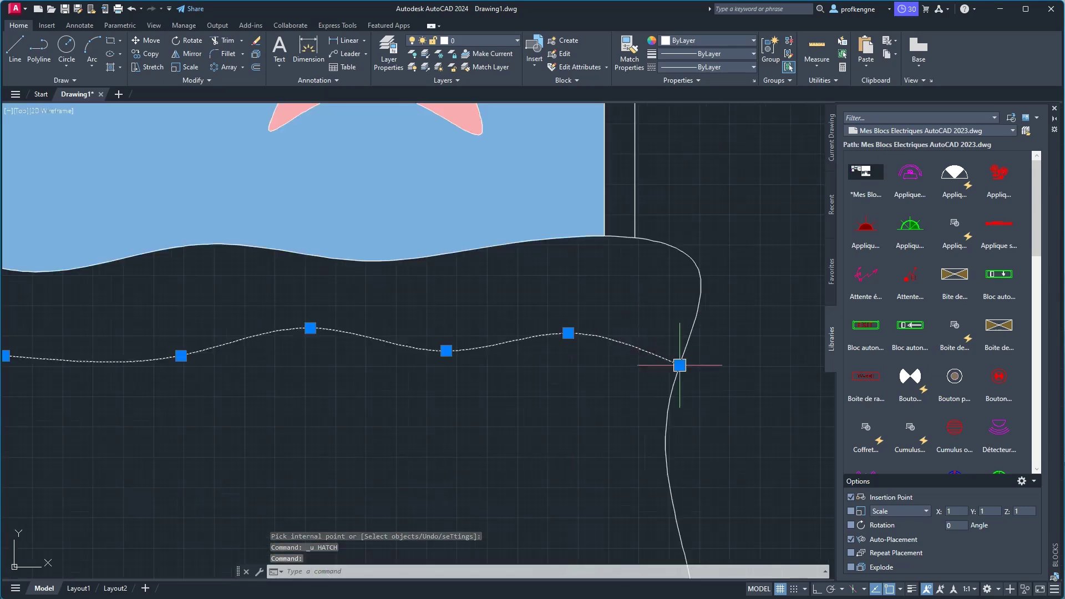
scroll(680, 365, up, 5)
scroll(638, 369, down, 2)
scroll(577, 348, down, 3)
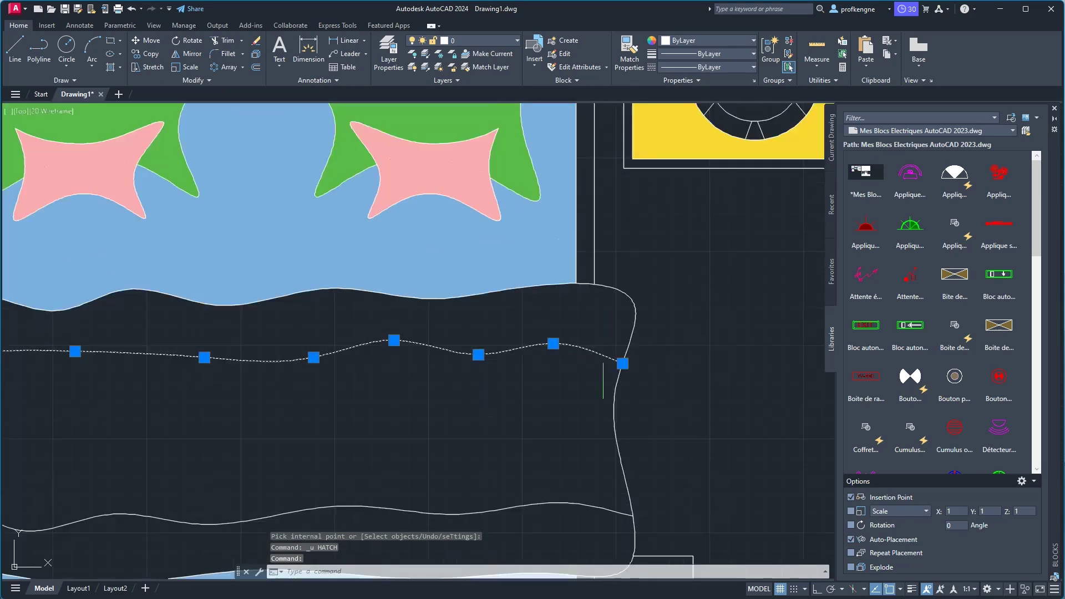
scroll(582, 321, down, 2)
scroll(571, 302, down, 3)
scroll(81, 319, up, 3)
scroll(69, 311, up, 3)
Inspect the wavy line's left end, then select the blanket's lower wavy spline.
middle_drag(59, 250, 201, 265)
scroll(230, 239, up, 4)
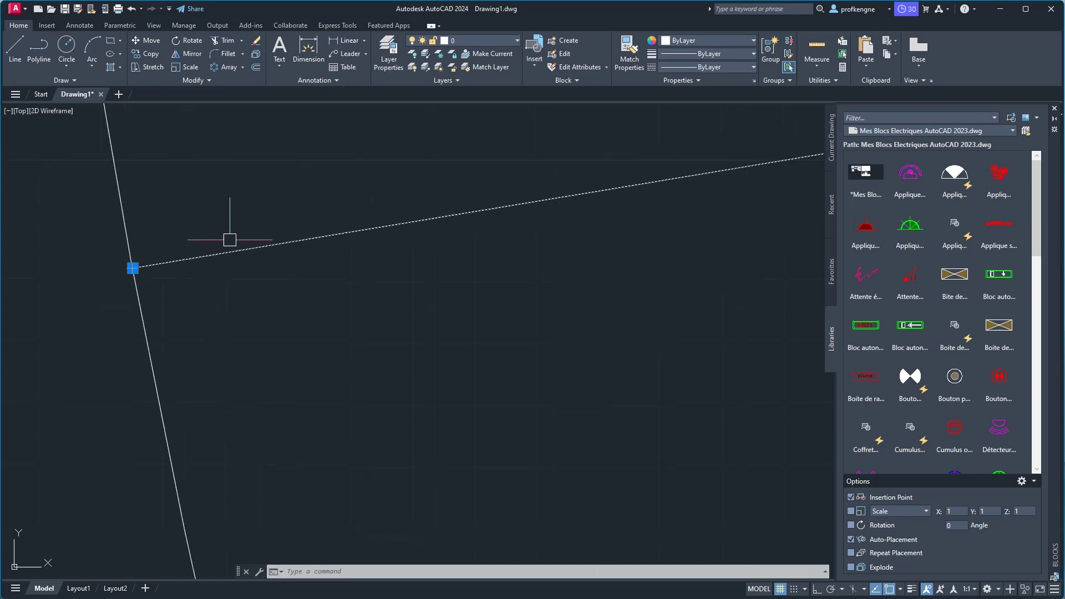
scroll(161, 280, down, 2)
scroll(188, 288, down, 2)
scroll(189, 289, down, 4)
scroll(240, 300, up, 1)
middle_drag(355, 343, 269, 308)
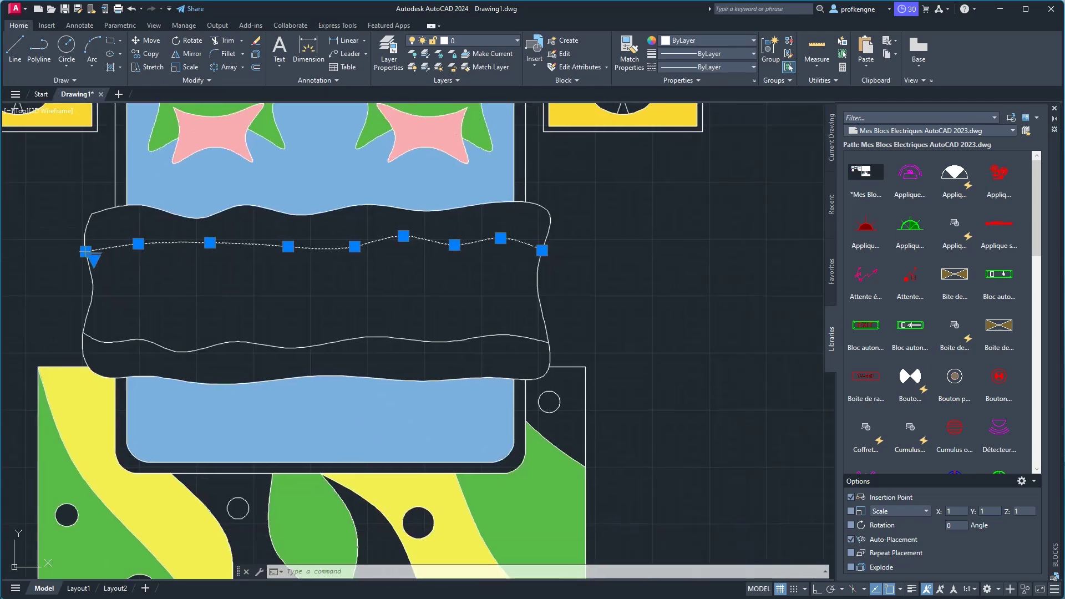
click(285, 342)
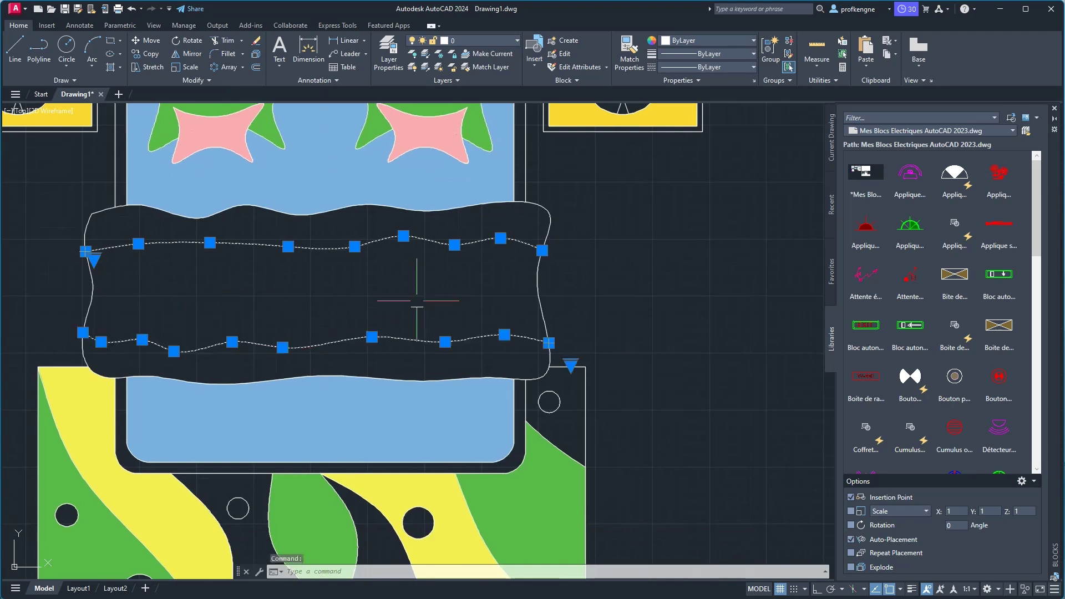
scroll(416, 300, up, 4)
scroll(431, 310, down, 4)
scroll(406, 329, down, 2)
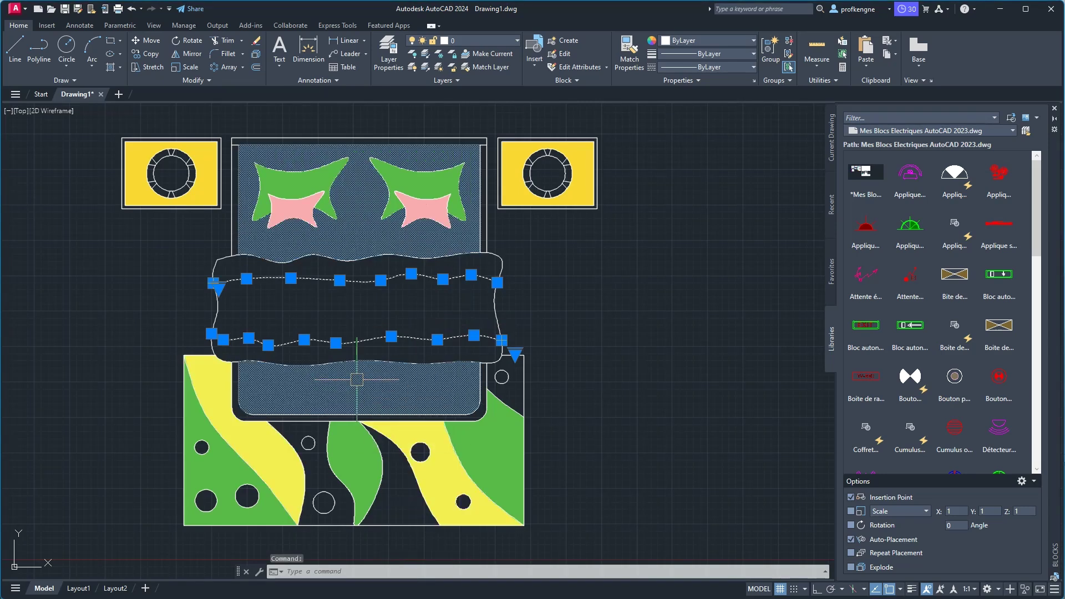
Clear the selection, recentre the bed and bring up the reference image.
key(Escape)
middle_drag(278, 531, 451, 508)
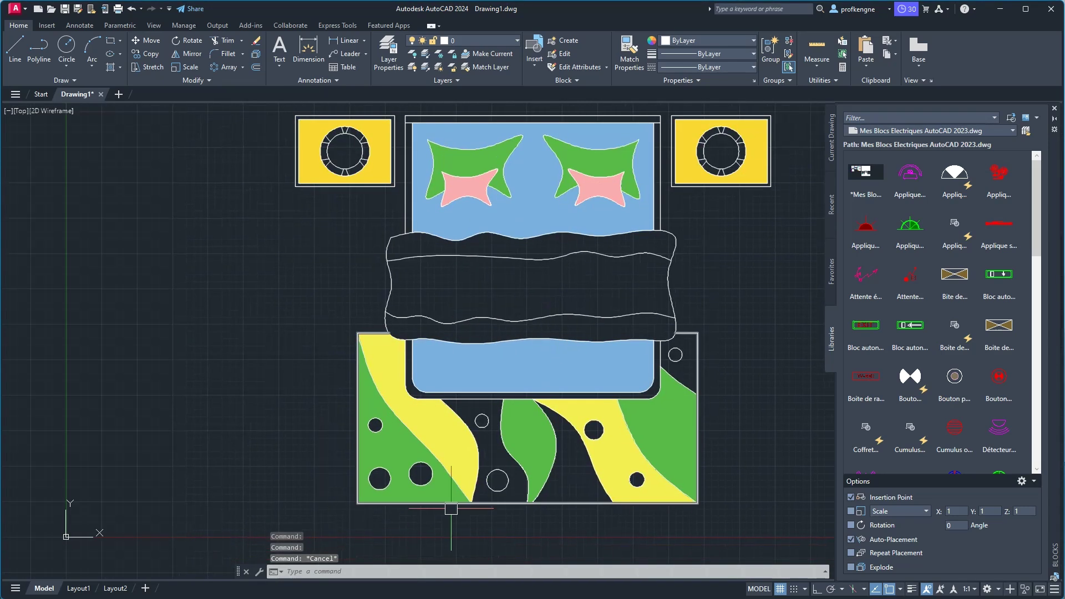
key(alt+Tab)
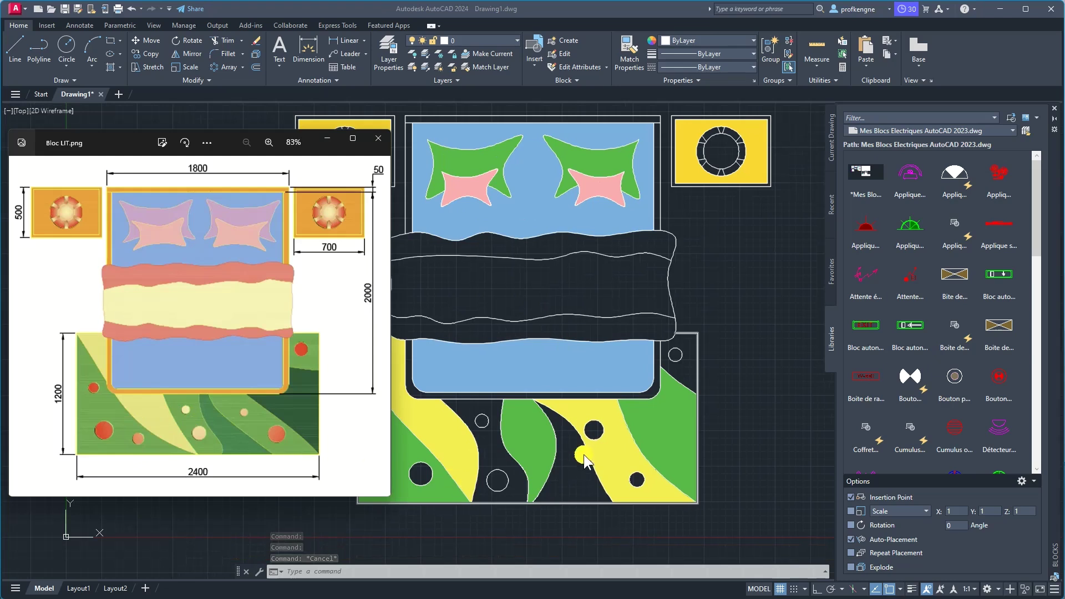
Start a red solid hatch and fill five of the rug's small circles.
key(alt+Tab)
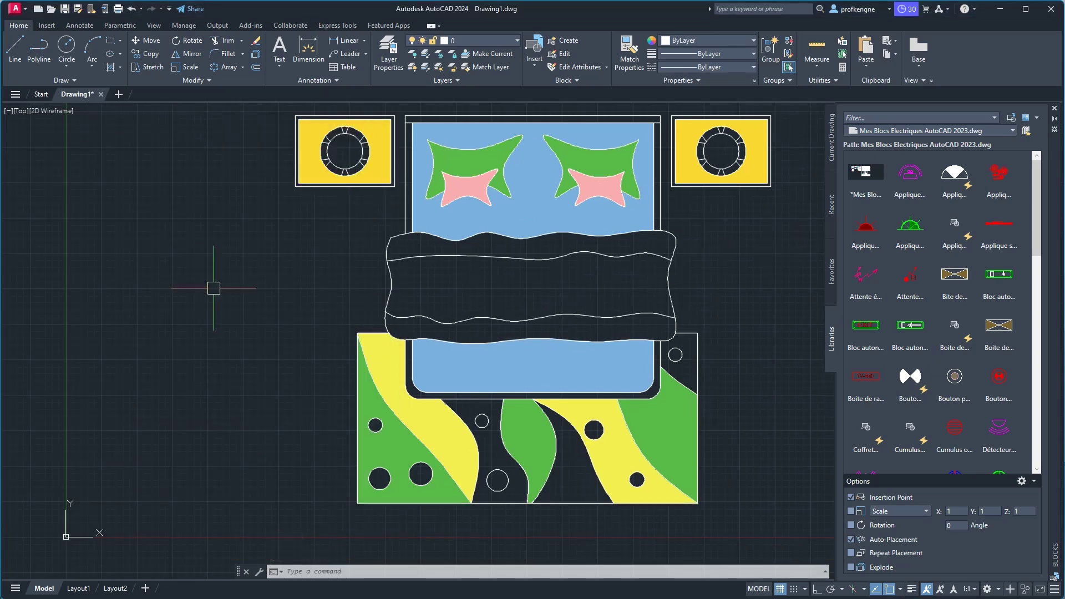
key(Return)
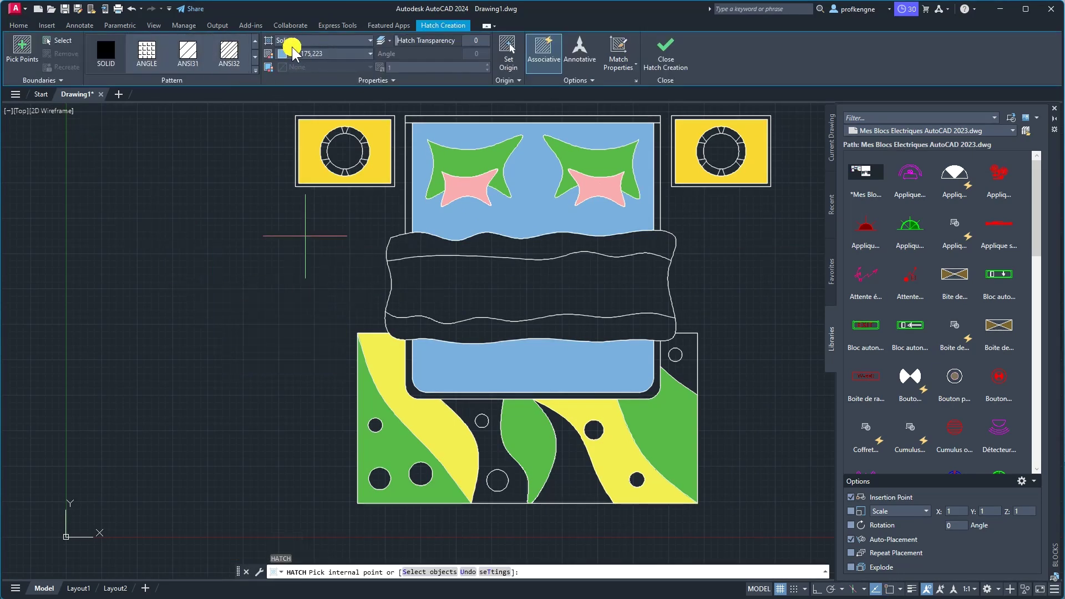
click(298, 54)
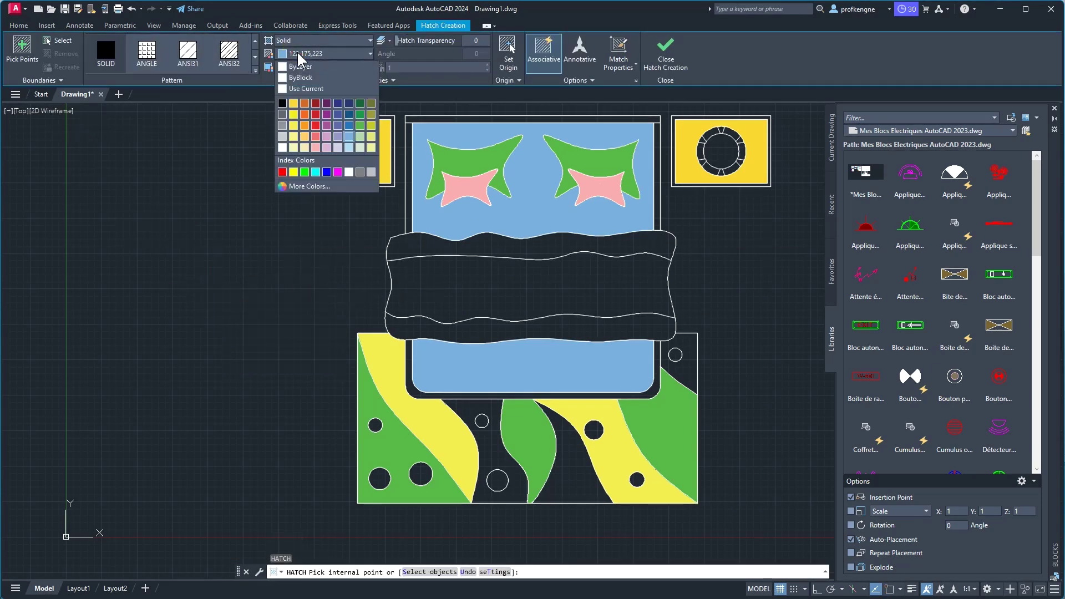
click(283, 173)
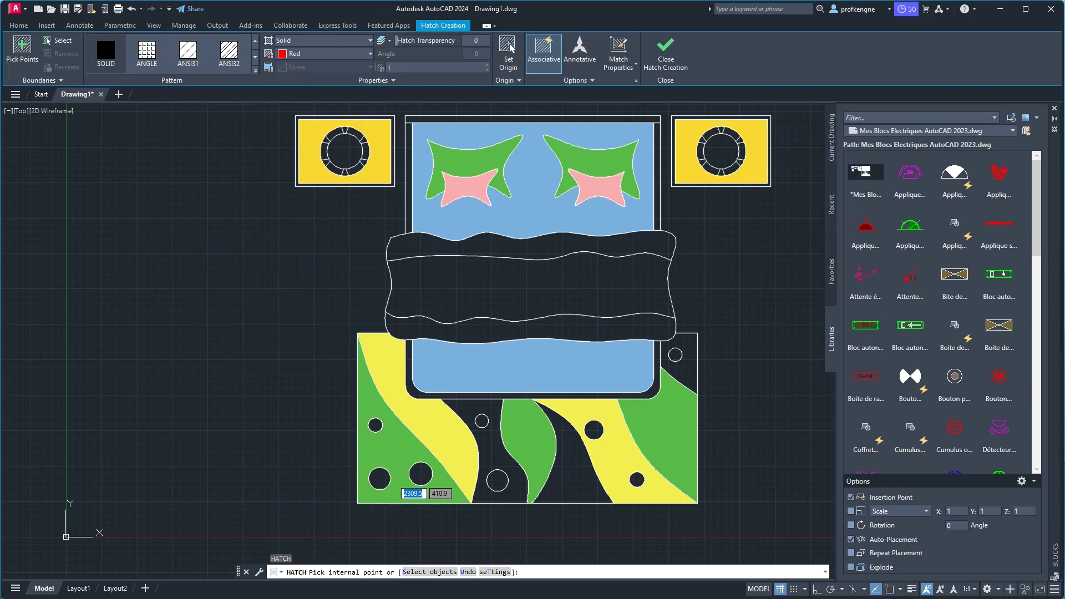
scroll(387, 478, up, 4)
click(369, 478)
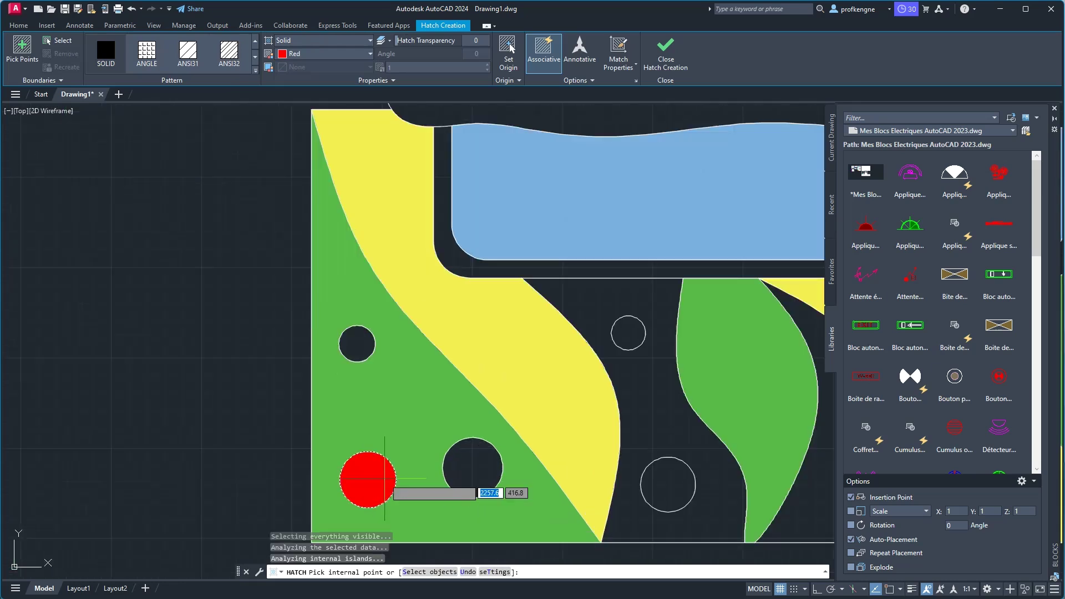
click(465, 462)
click(357, 341)
click(629, 333)
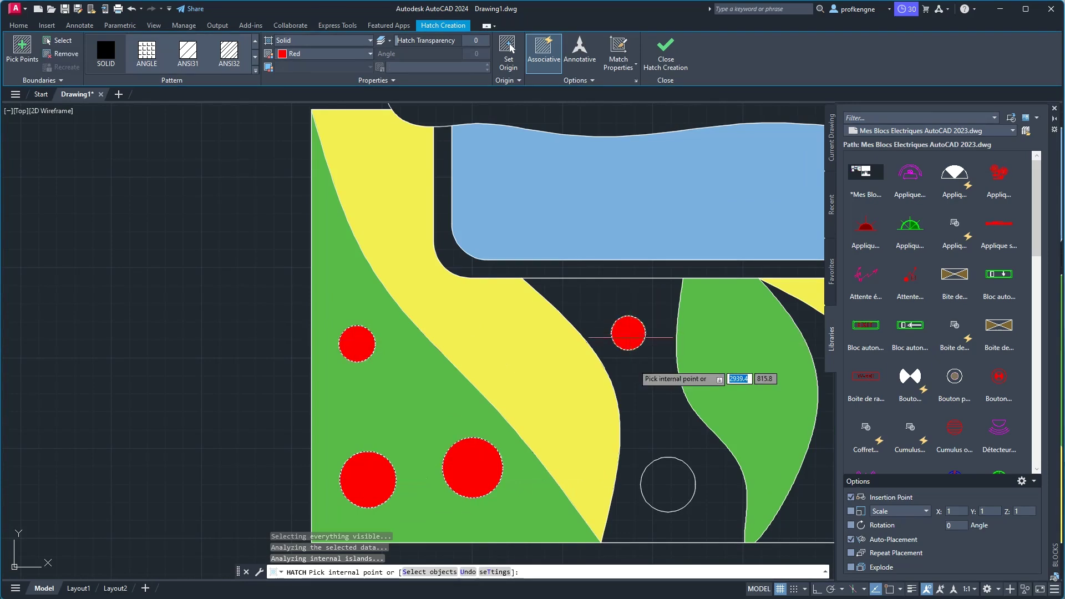
click(667, 485)
Fill the remaining three rug circles on the right red and finish the hatch.
scroll(648, 469, down, 4)
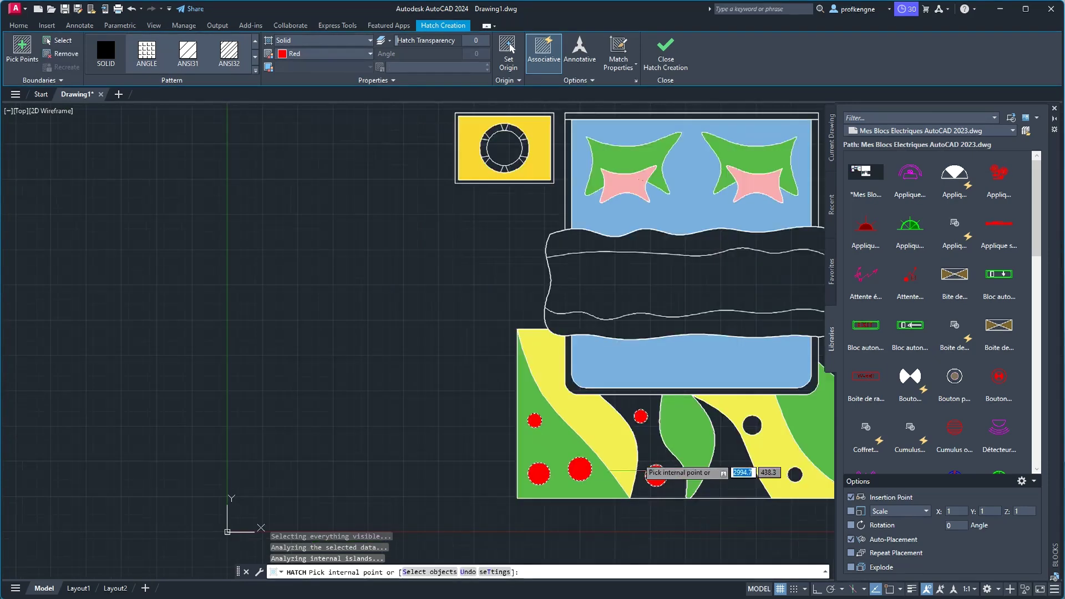
middle_drag(598, 417, 149, 370)
scroll(302, 390, up, 3)
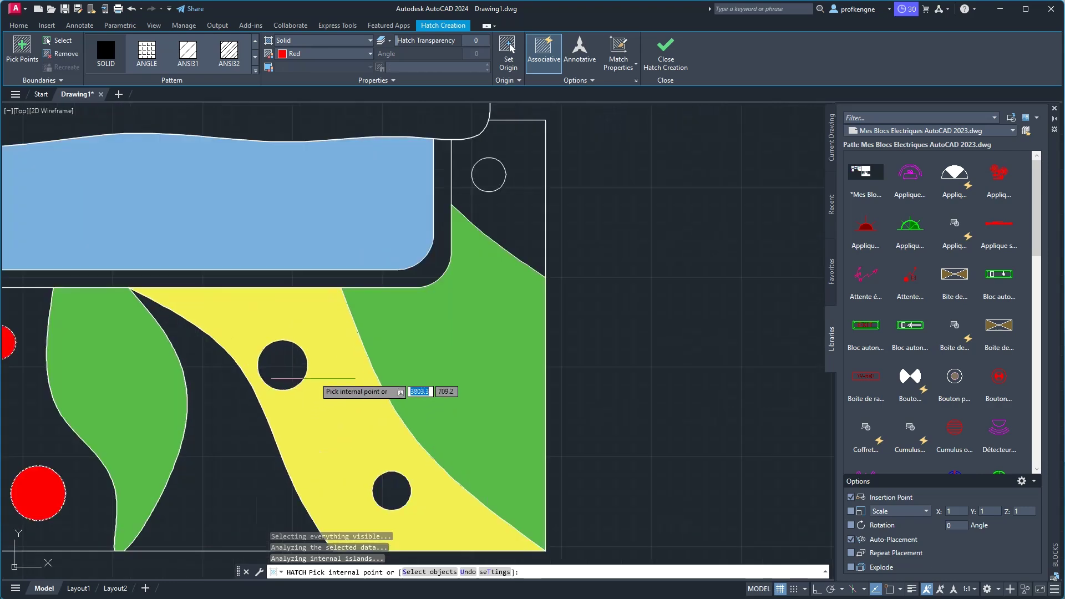
click(297, 366)
click(395, 491)
click(493, 176)
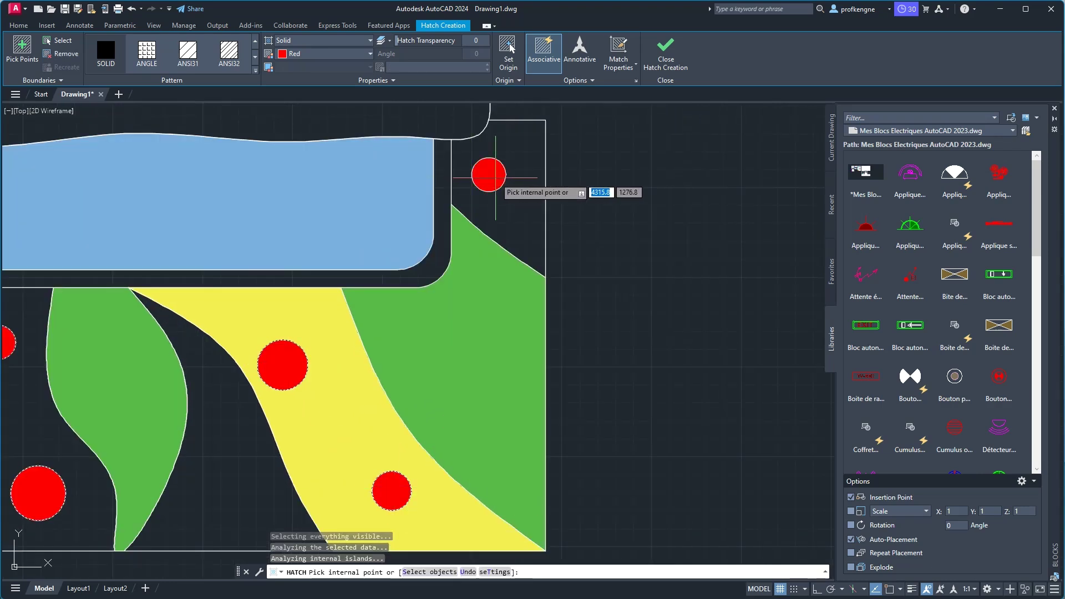
right_click(659, 252)
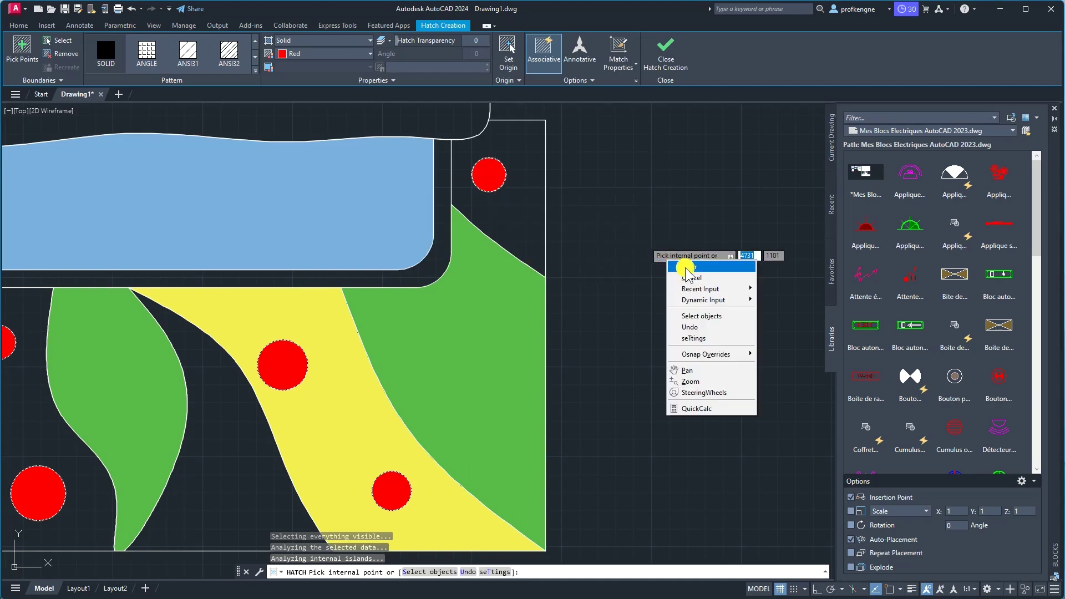
click(686, 267)
scroll(558, 309, down, 2)
scroll(558, 309, down, 3)
Reposition the drawing and check the bed reference image.
scroll(597, 342, down, 1)
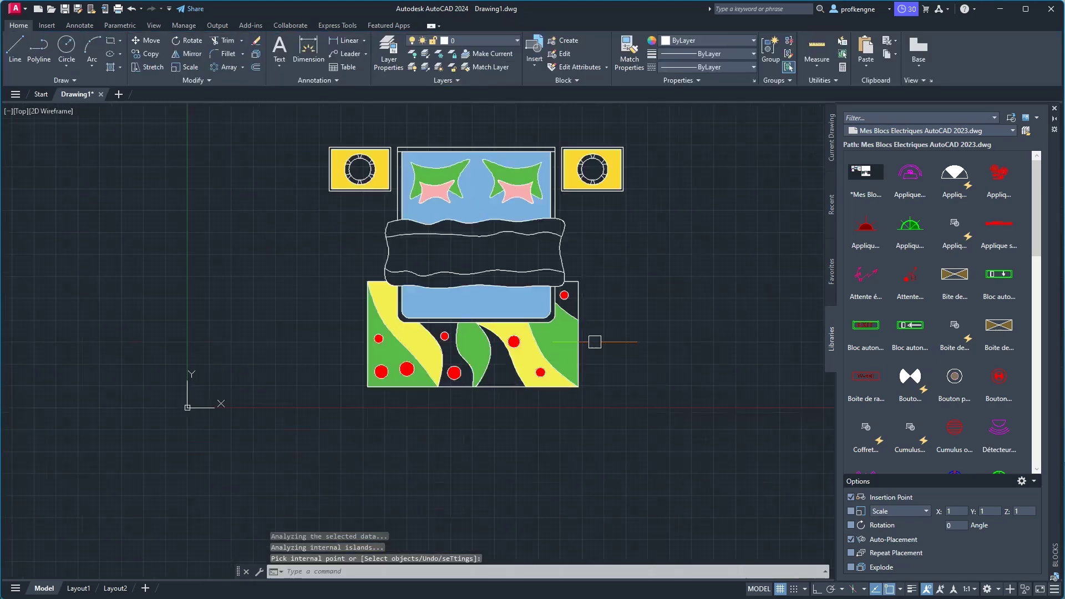
middle_drag(597, 342, 675, 371)
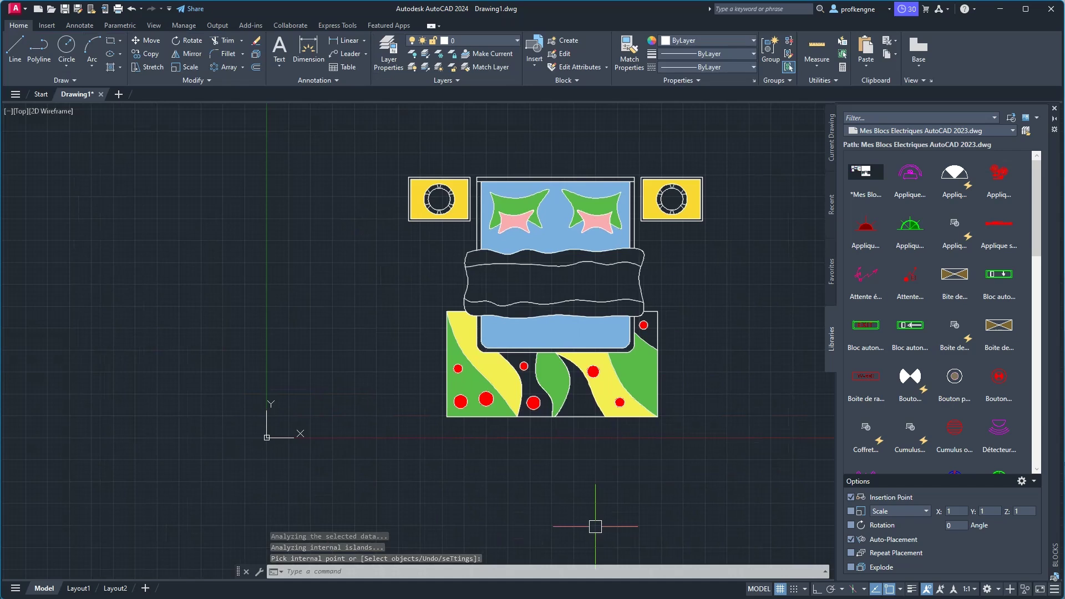
key(alt+Tab)
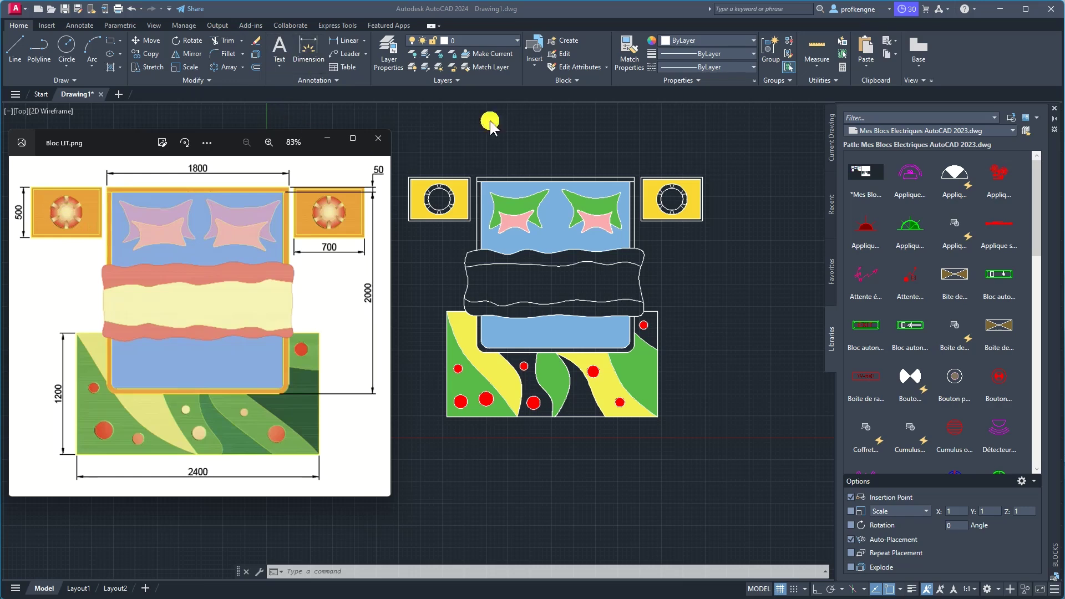
click(511, 110)
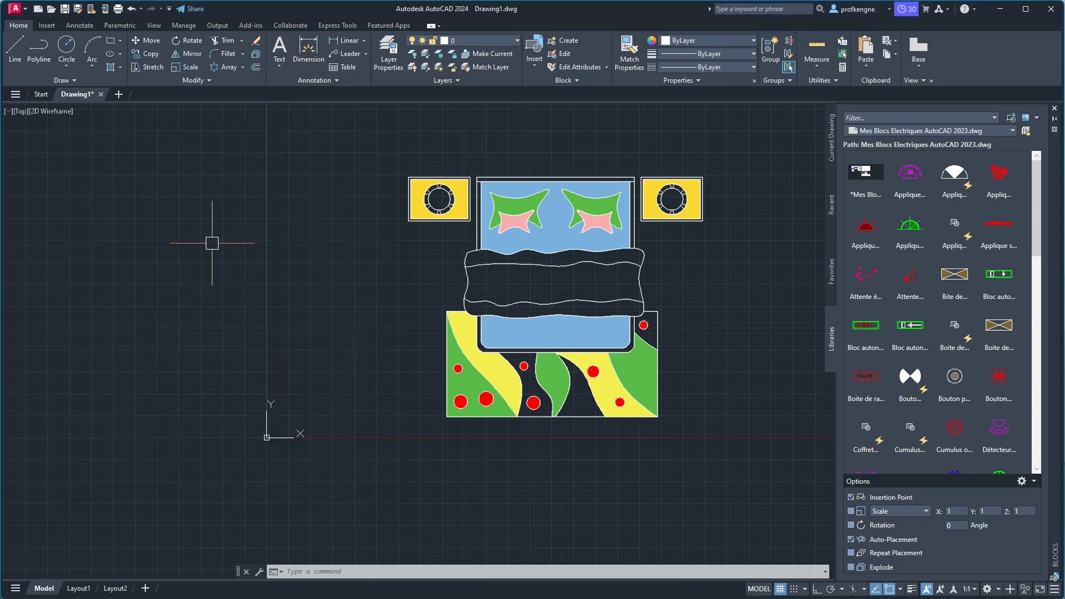
text(H)
Hatch all six nightstand ring segments salmon (242,113,114), then view the reference.
key(Return)
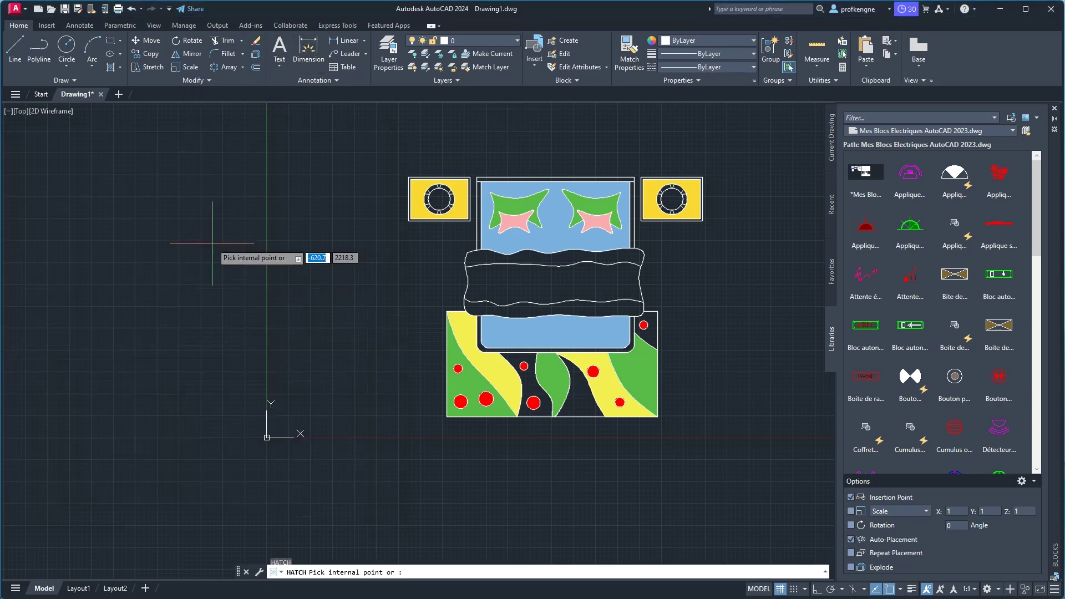
click(282, 53)
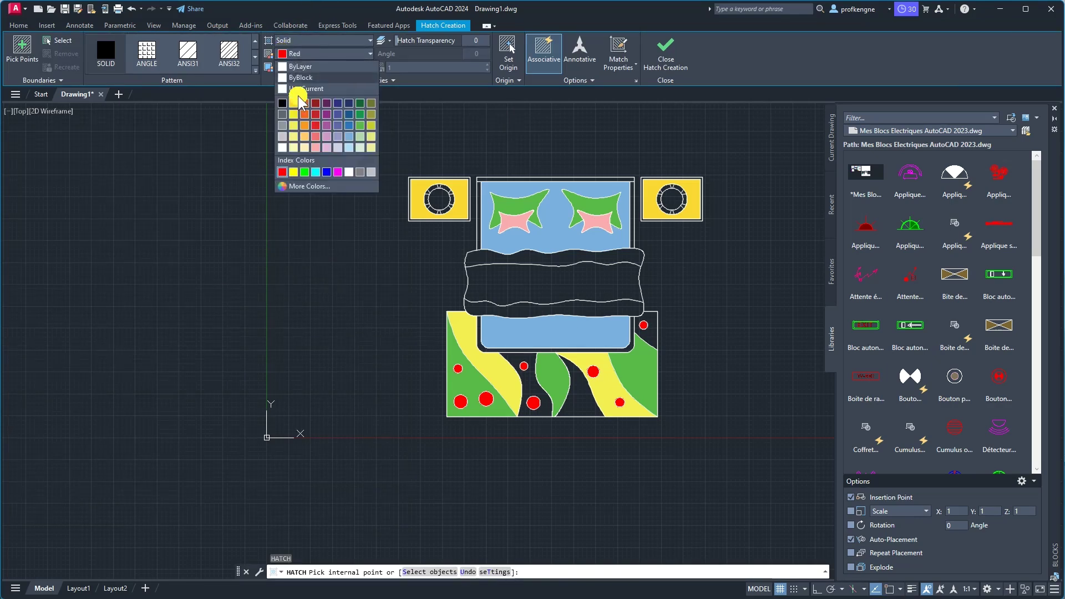
click(318, 136)
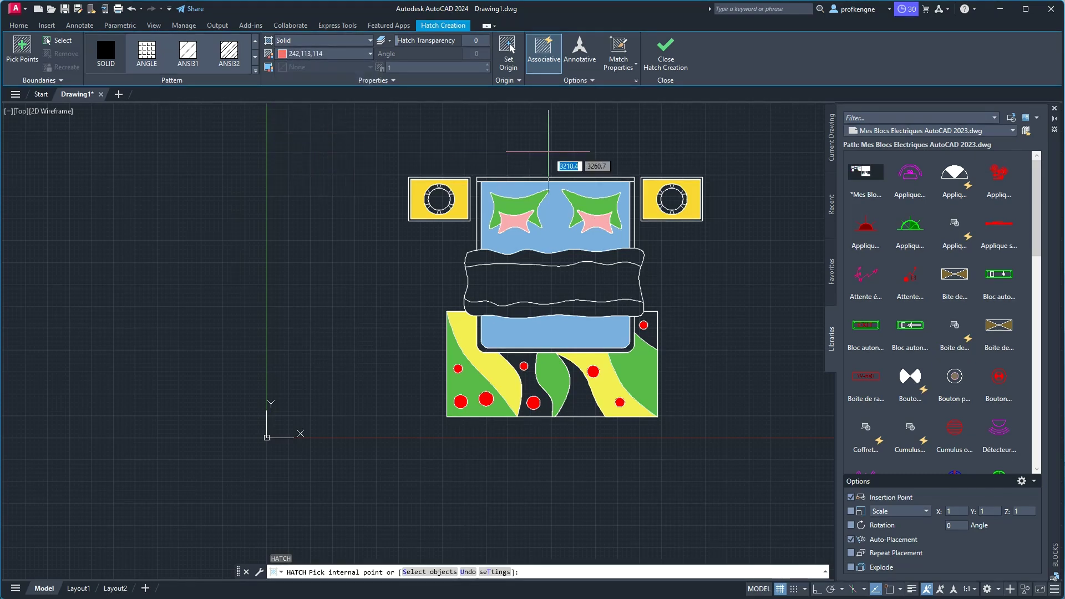
scroll(430, 183, up, 5)
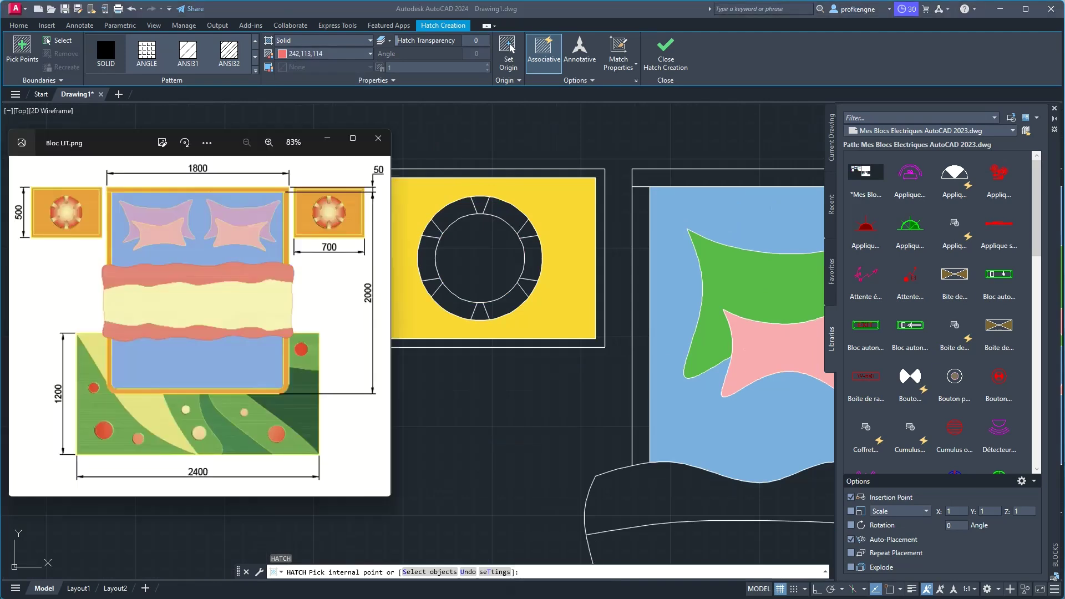
click(450, 216)
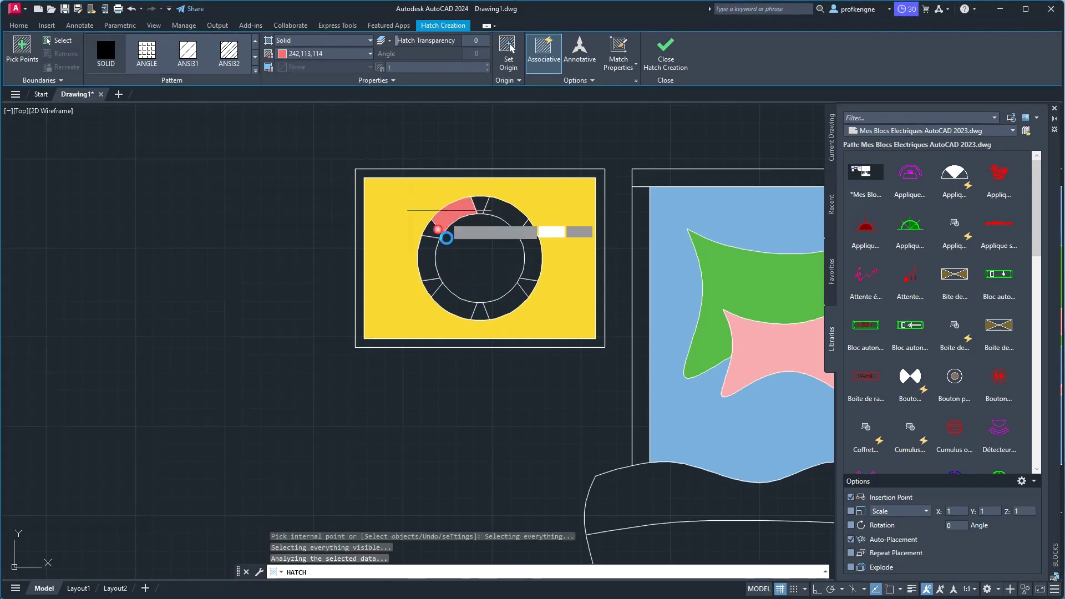
click(426, 256)
click(447, 304)
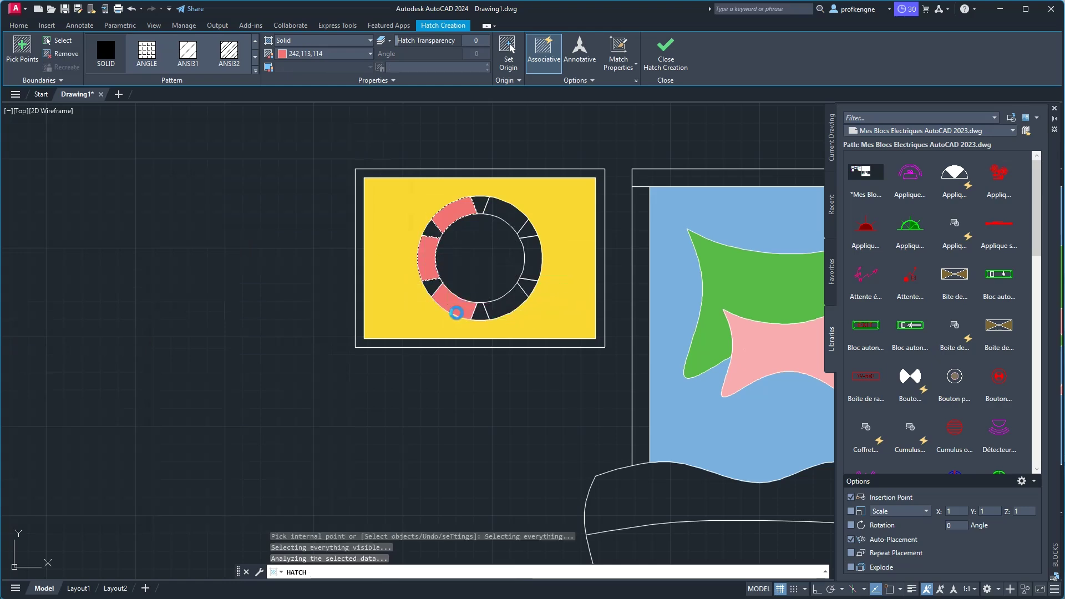
click(502, 303)
click(531, 262)
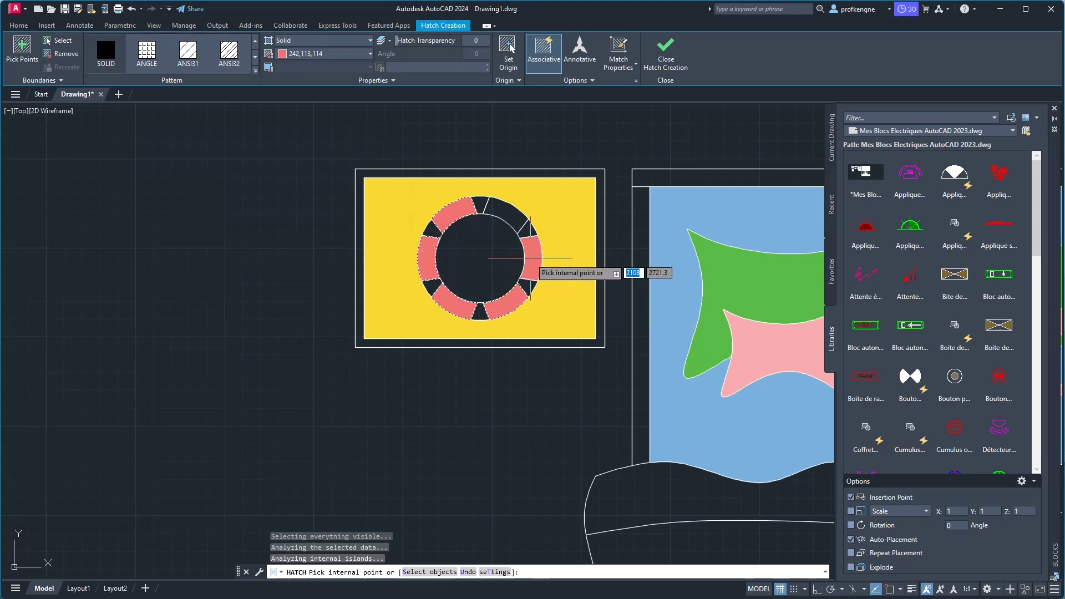
click(512, 221)
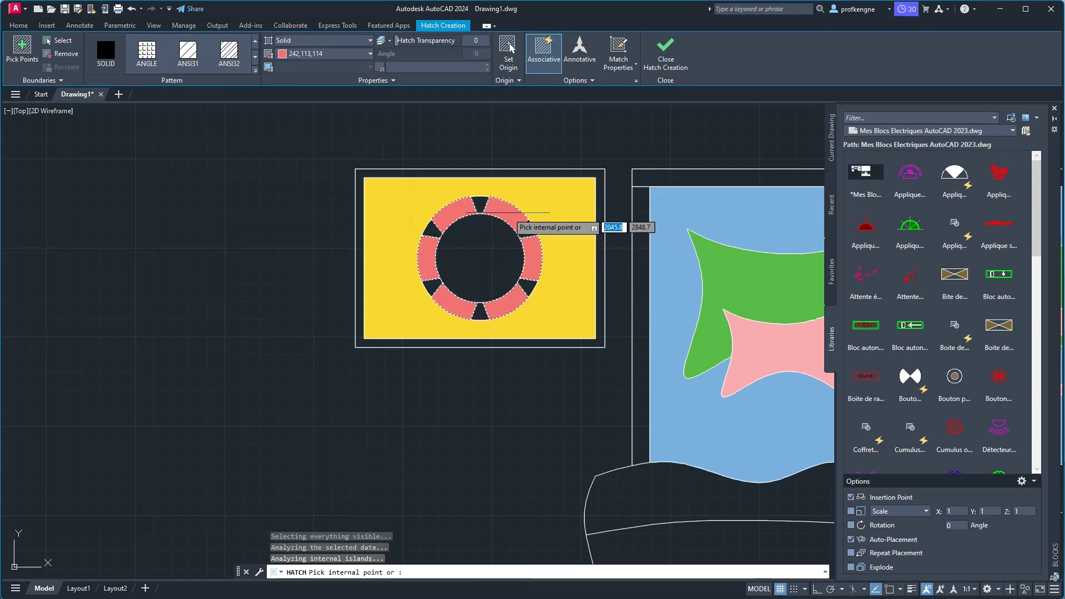
right_click(272, 231)
click(293, 239)
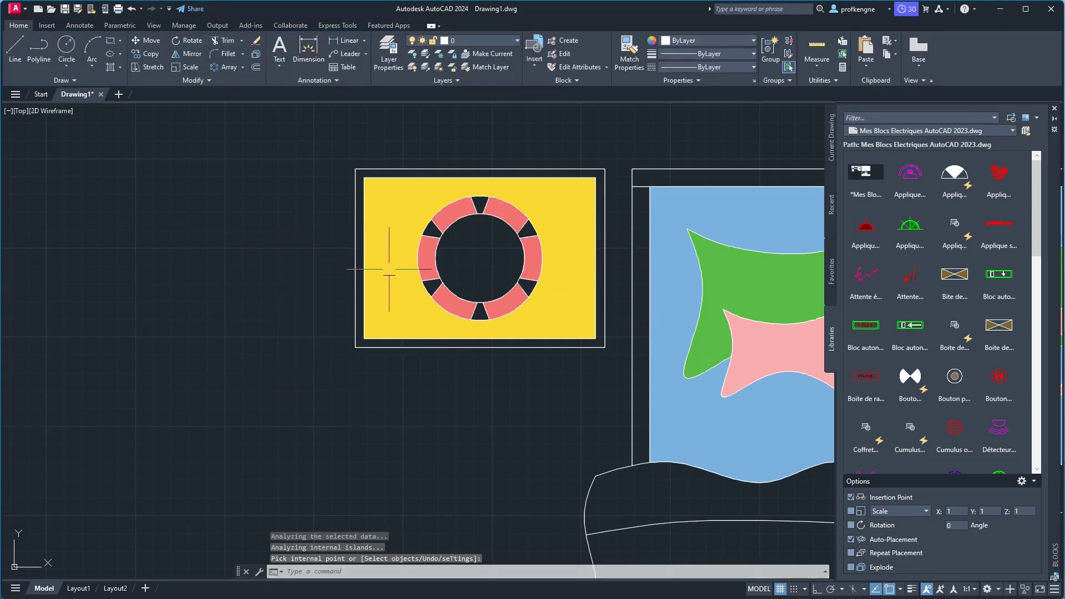
scroll(418, 273, down, 2)
key(alt+Tab)
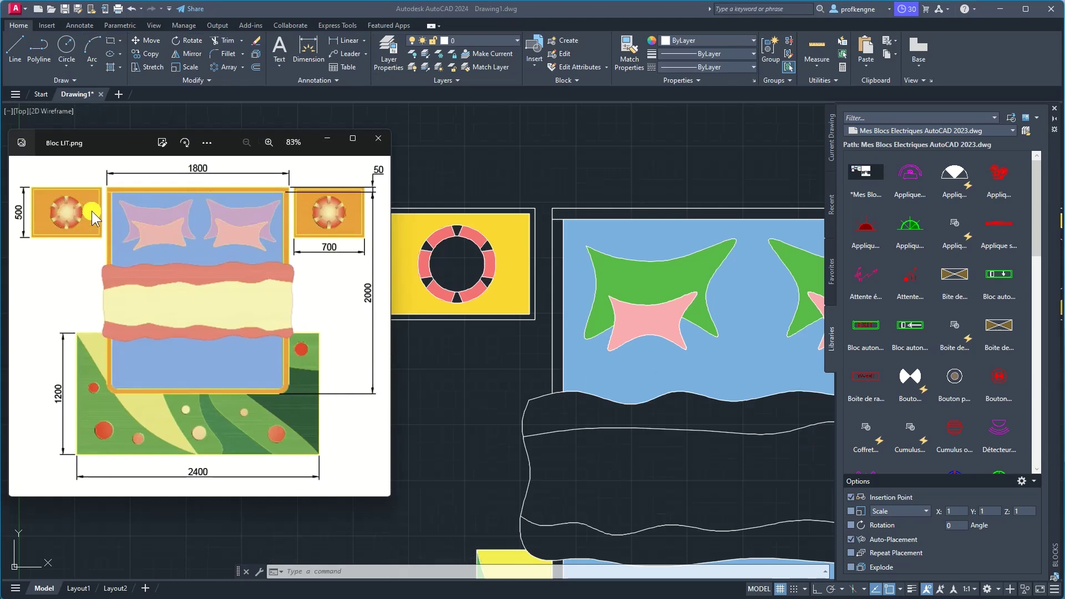
Start a hatch with the pale yellow colour 247,242,129.
click(428, 161)
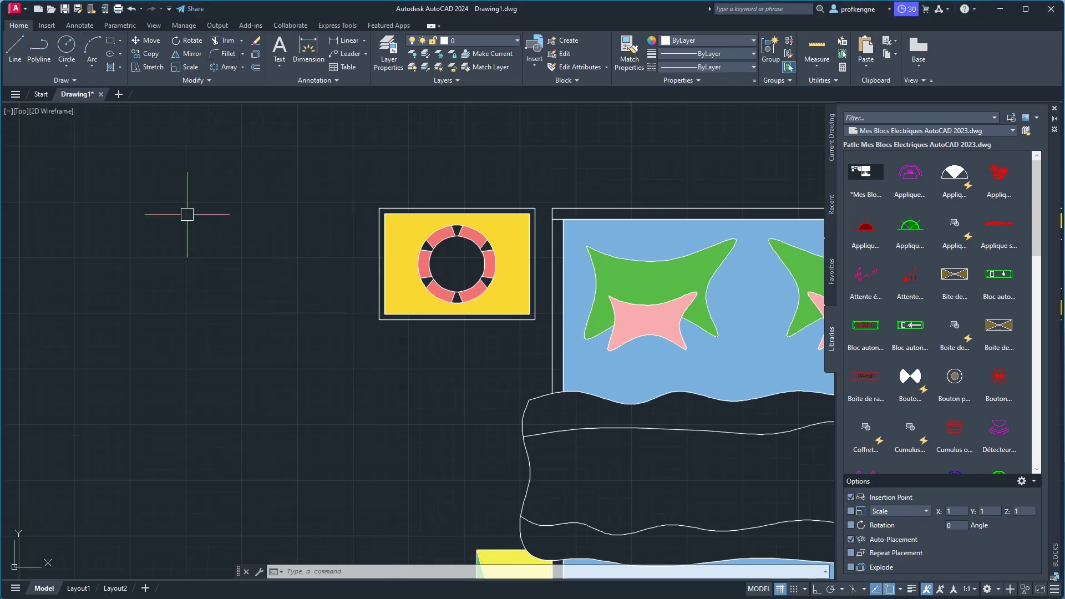
text(h)
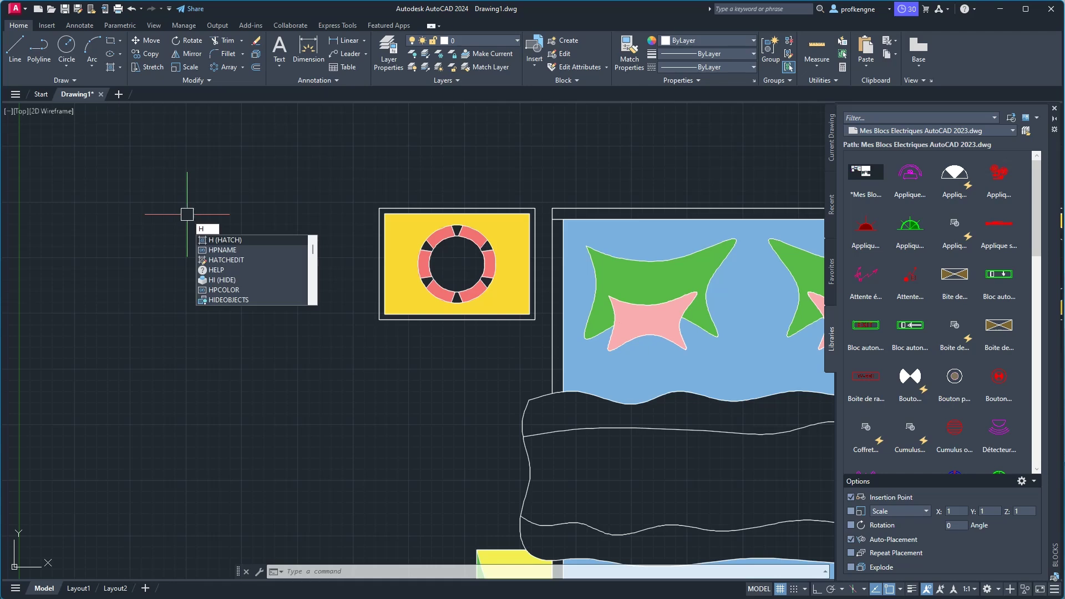
key(Return)
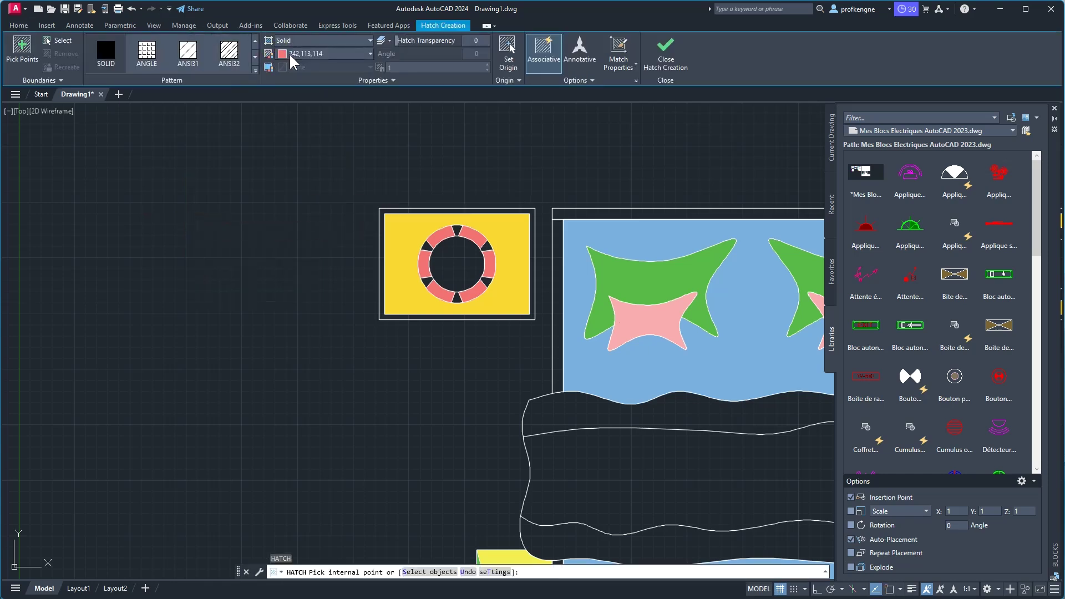
click(291, 54)
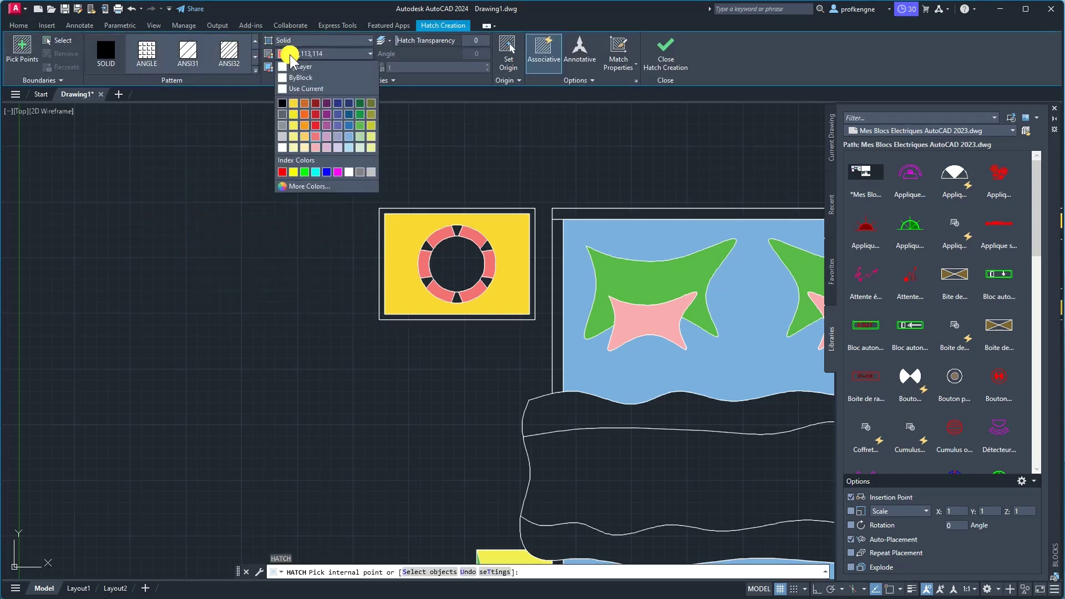
click(294, 146)
scroll(438, 238, up, 4)
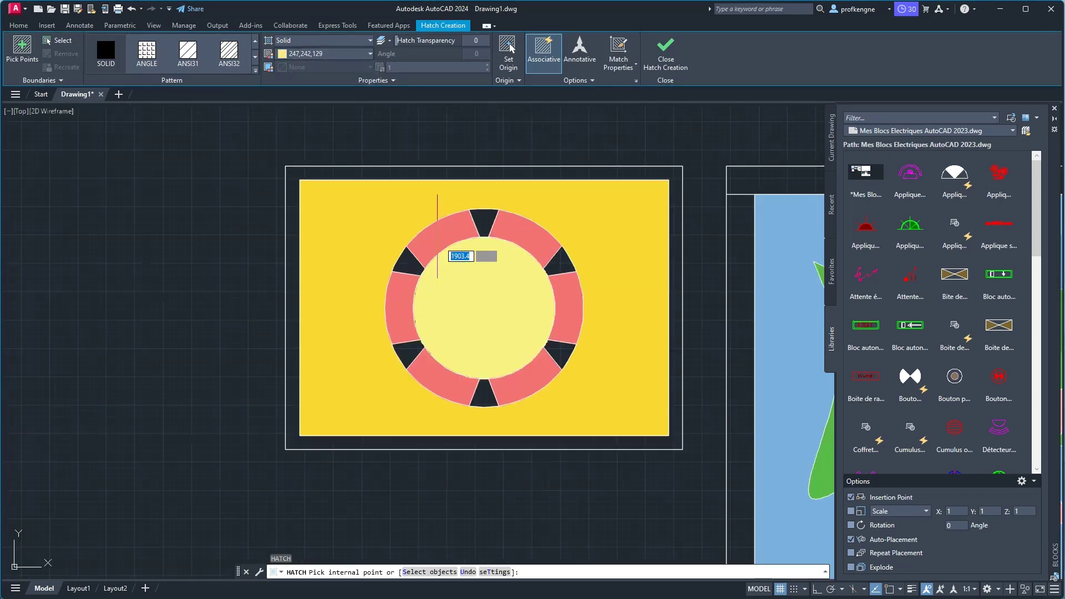
Fill the six triangular gaps around the nightstand ring pale yellow.
click(402, 259)
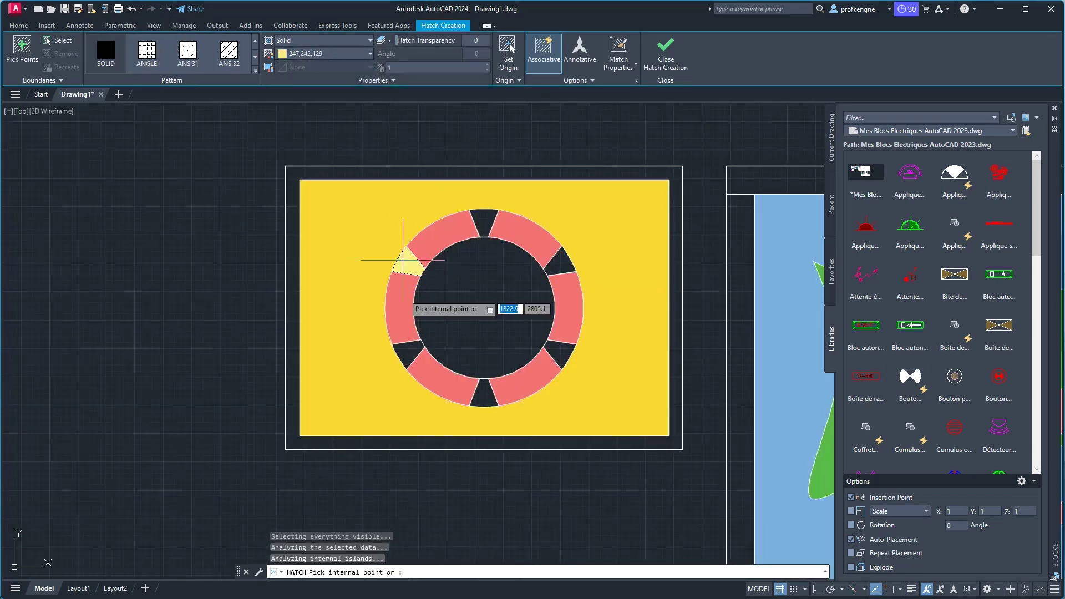
click(408, 352)
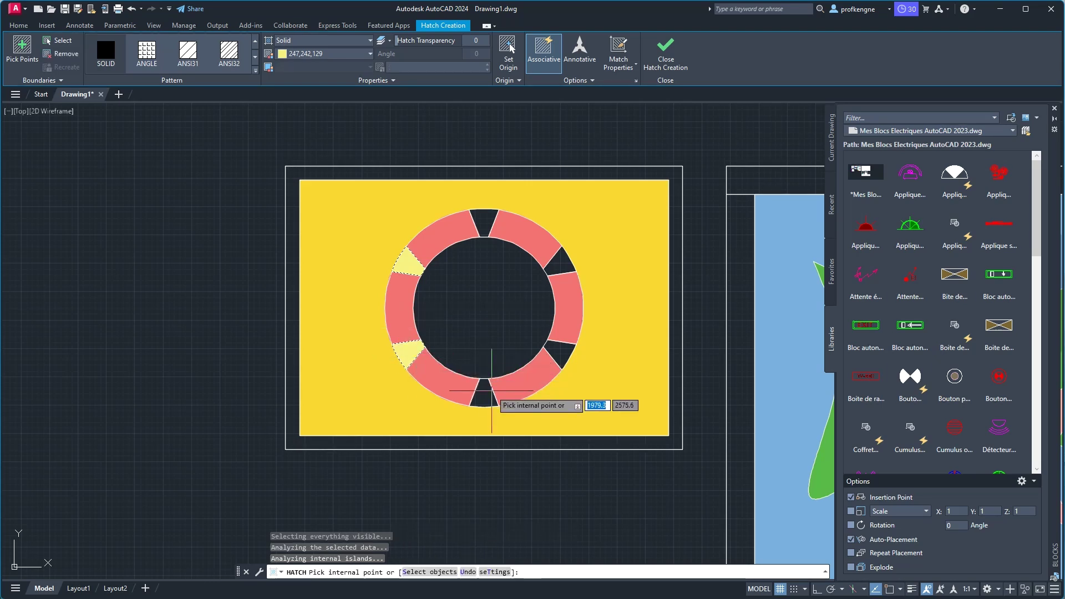
click(483, 394)
click(562, 356)
click(561, 263)
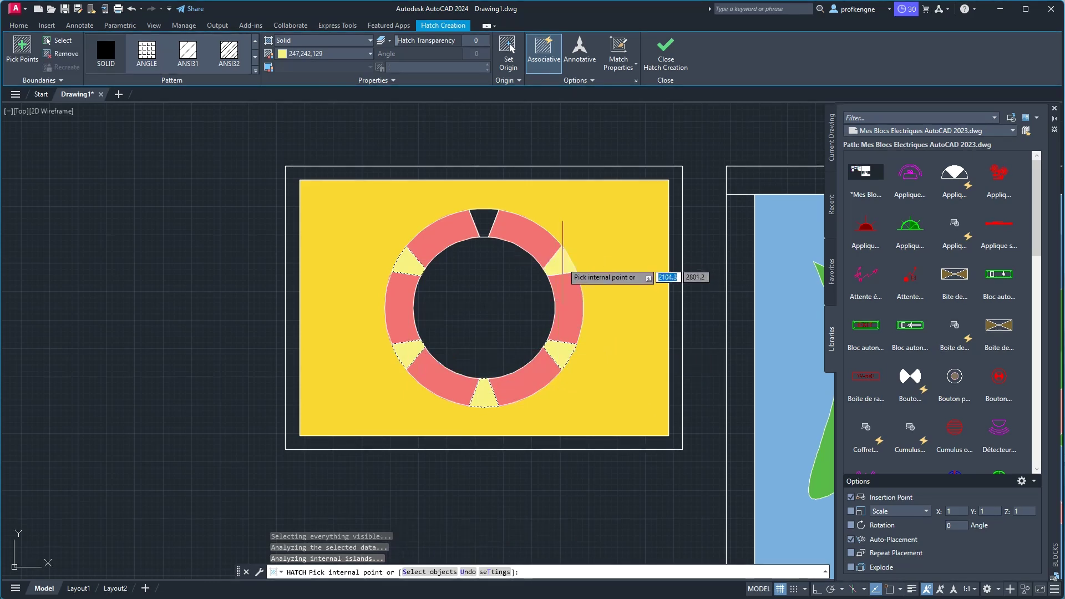
click(486, 220)
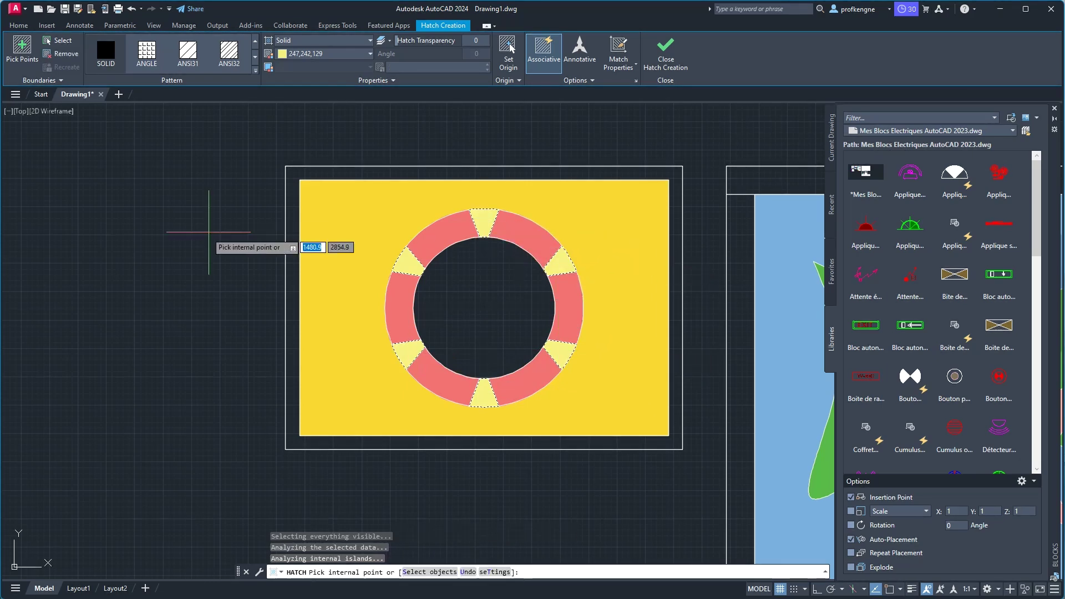
right_click(207, 251)
click(209, 254)
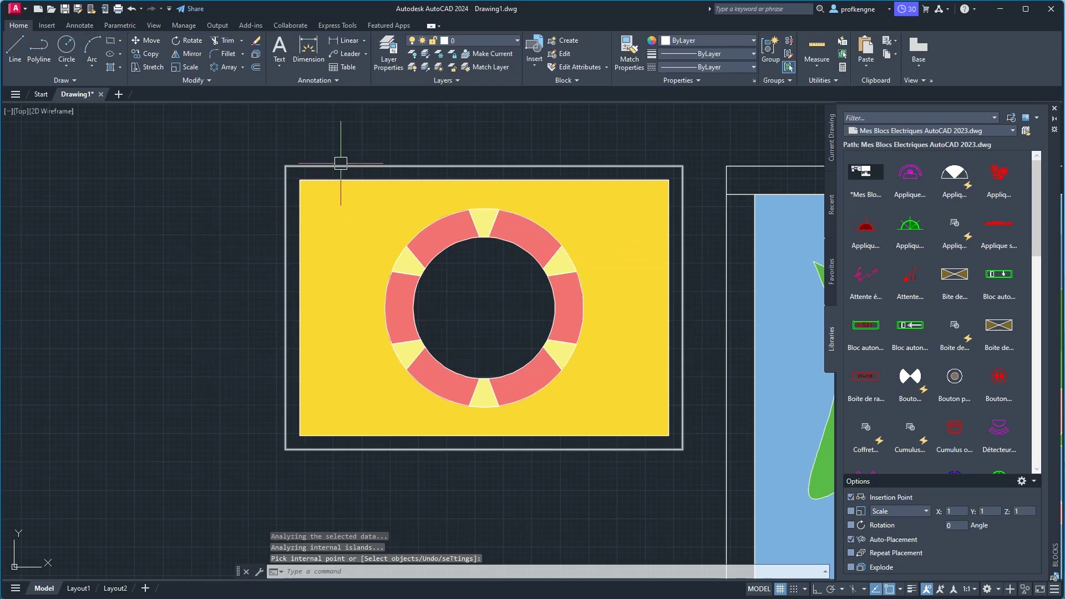
Offset the left nightstand's rectangle outward to create an outer border outline.
scroll(340, 161, up, 2)
scroll(316, 167, up, 2)
scroll(315, 168, down, 2)
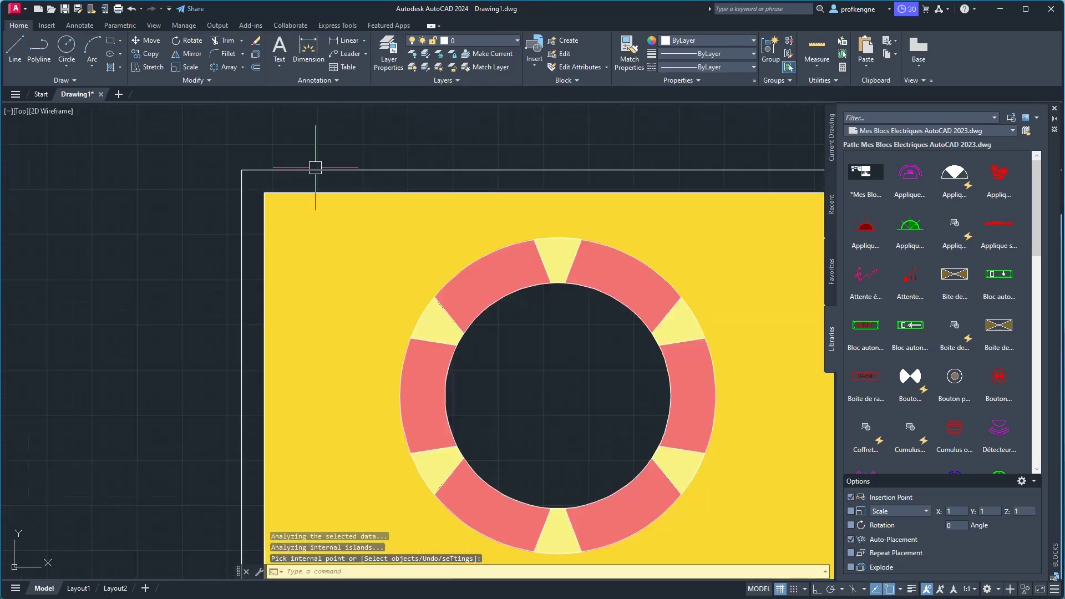
middle_drag(315, 168, 178, 156)
scroll(189, 145, down, 2)
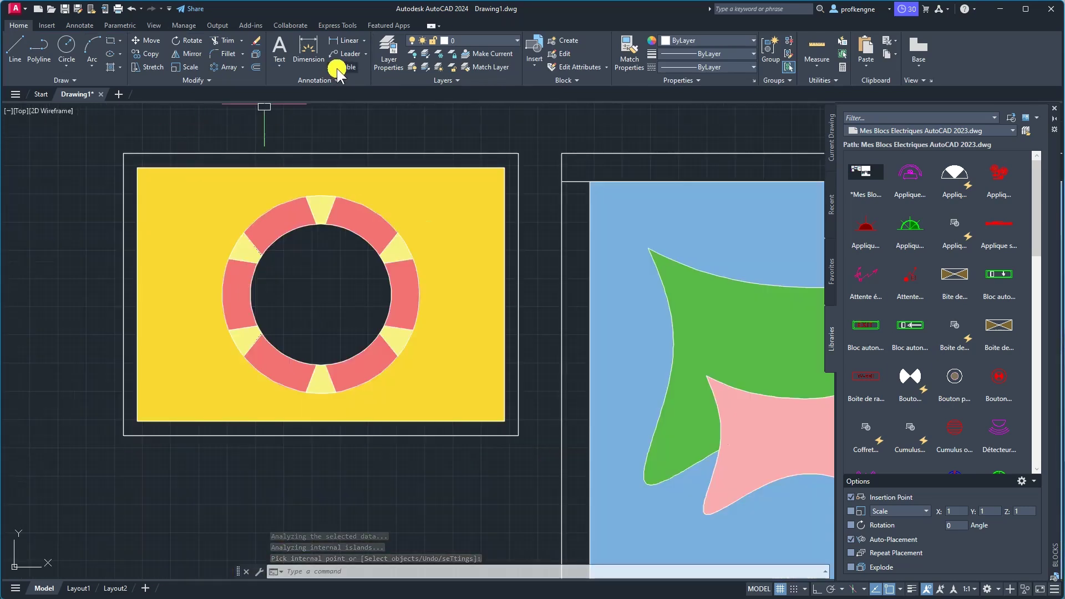
click(256, 66)
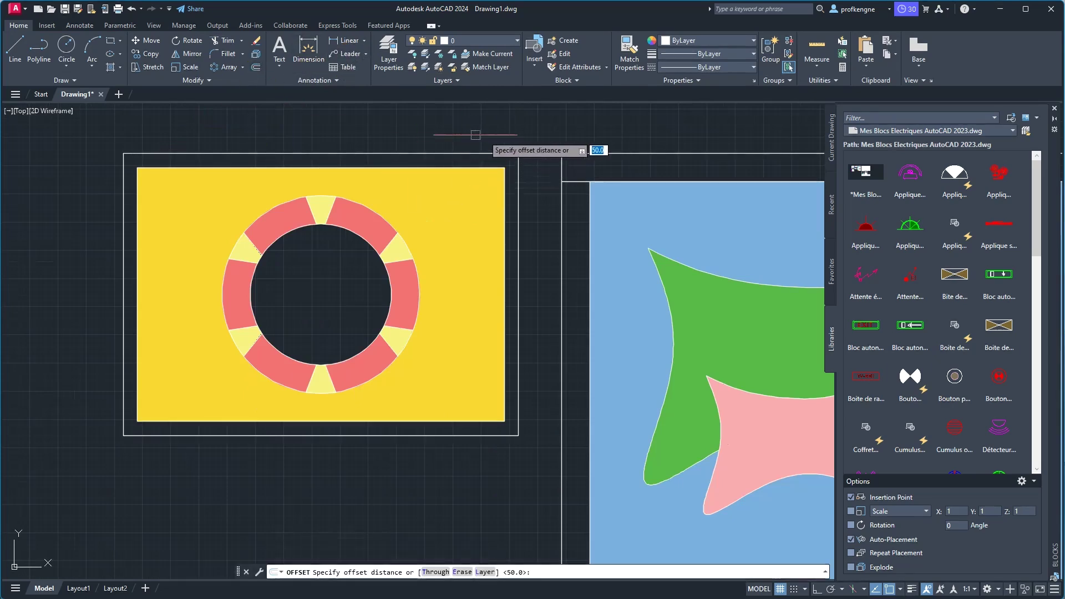
scroll(475, 134, up, 4)
scroll(503, 145, up, 2)
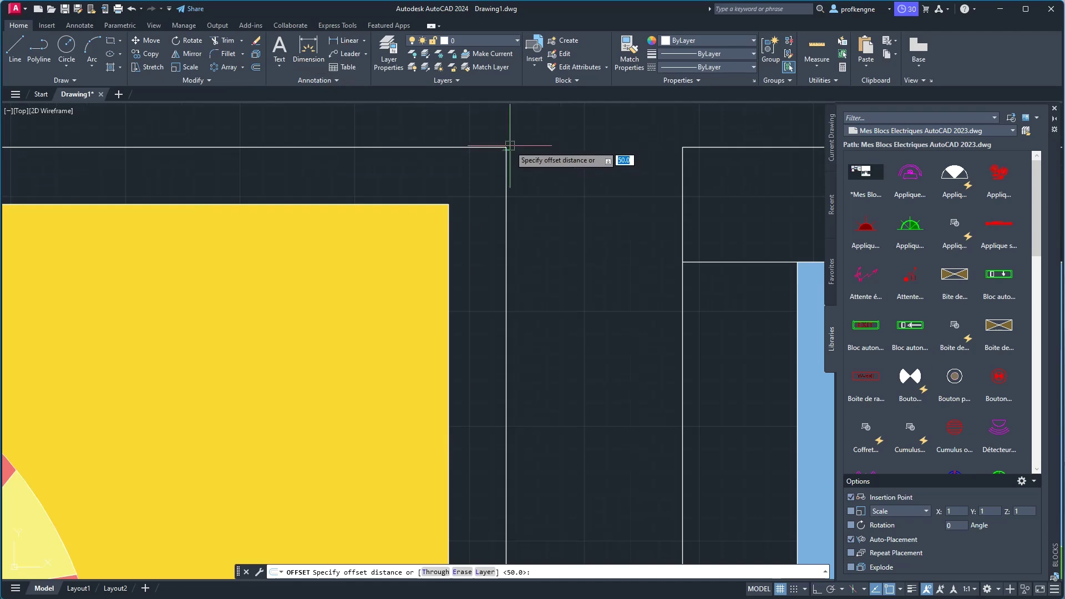
click(506, 147)
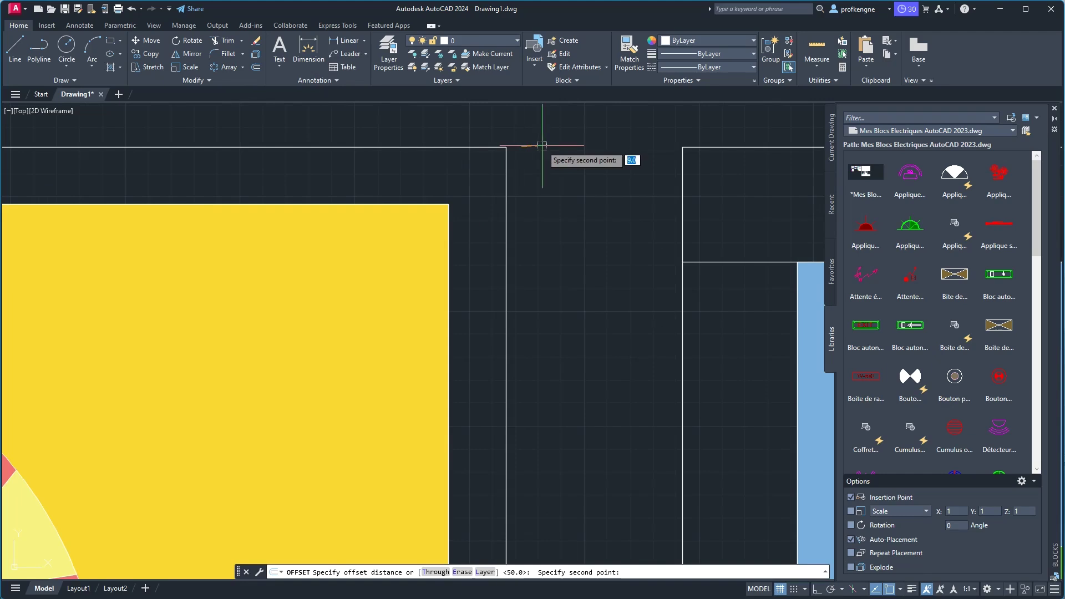
click(542, 146)
click(444, 147)
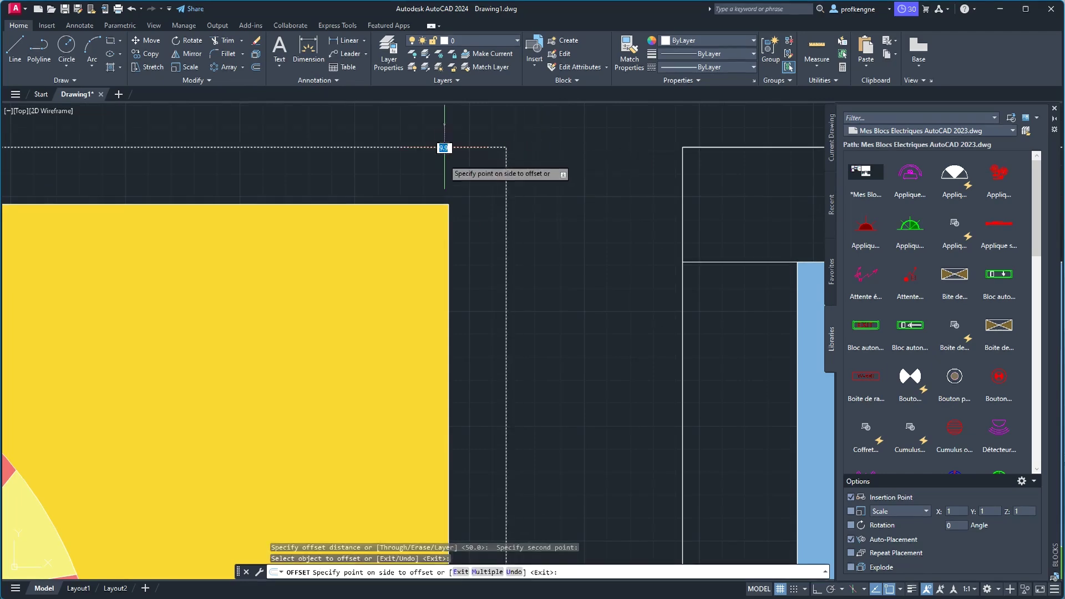
click(432, 191)
scroll(525, 202, down, 2)
scroll(525, 202, down, 2)
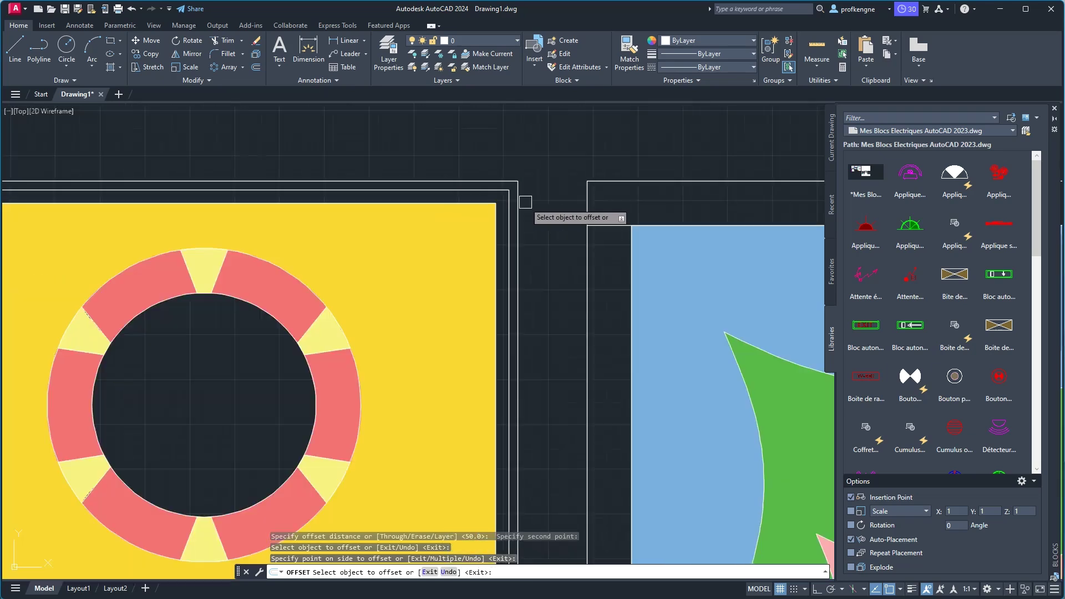
right_click(551, 193)
click(572, 200)
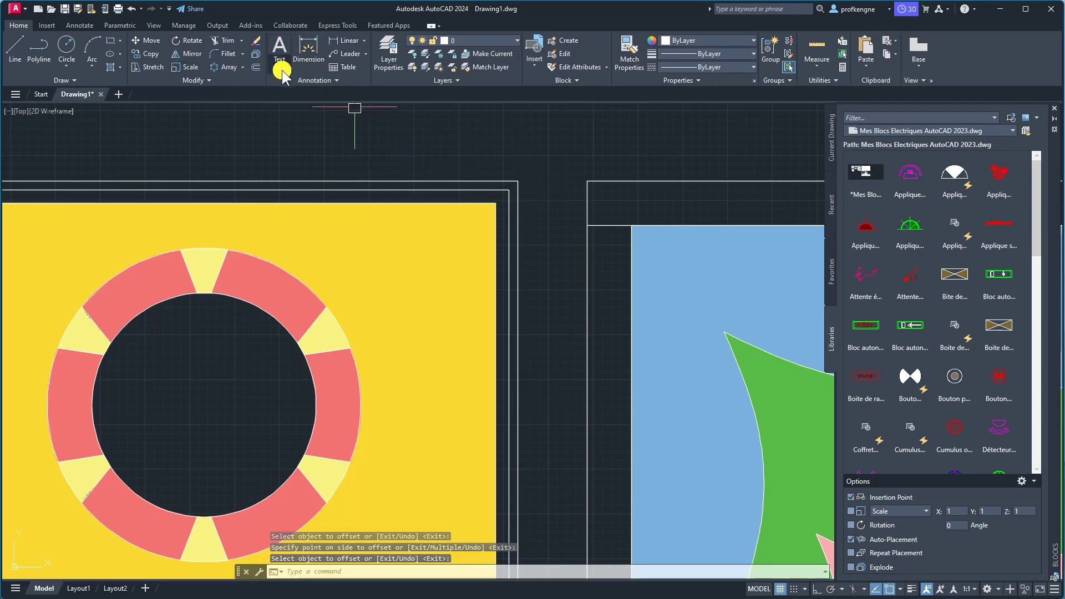
Fill the band between the two nightstand outlines with solid yellow hatch.
text(H)
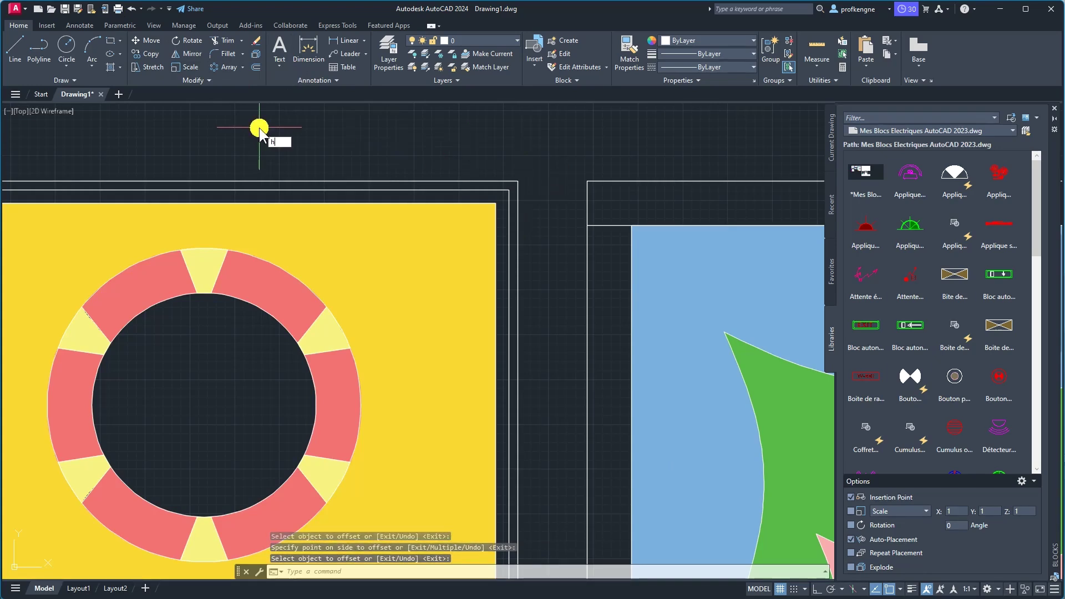
key(Return)
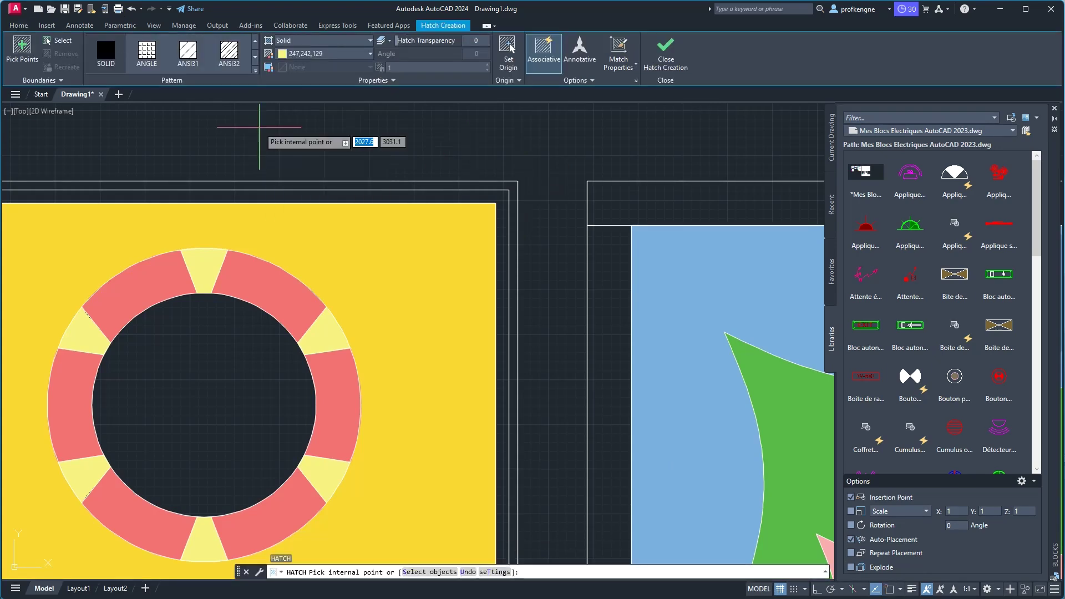
click(285, 54)
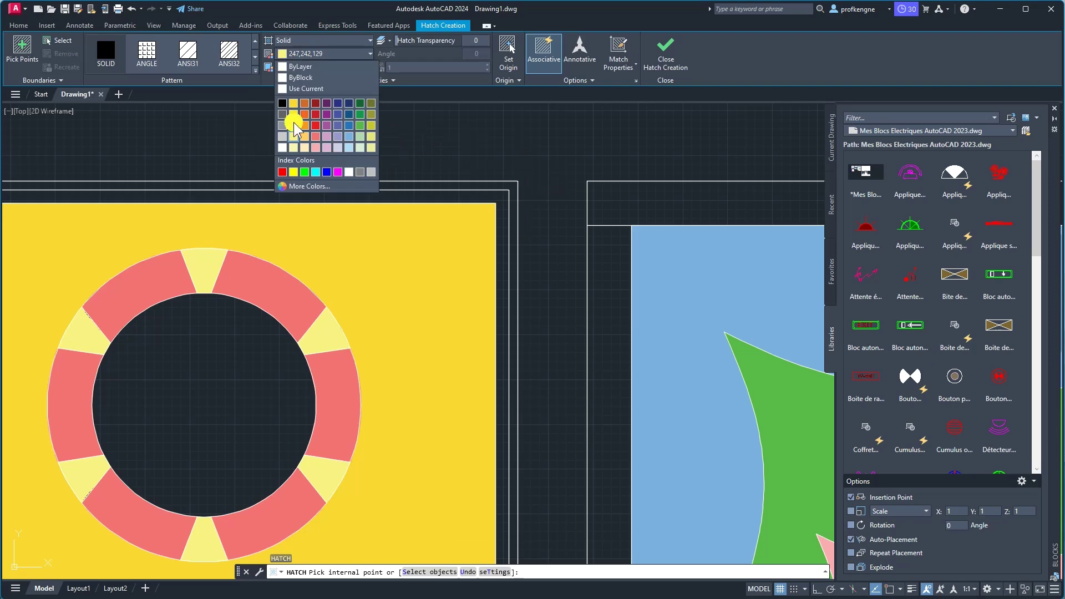
click(293, 173)
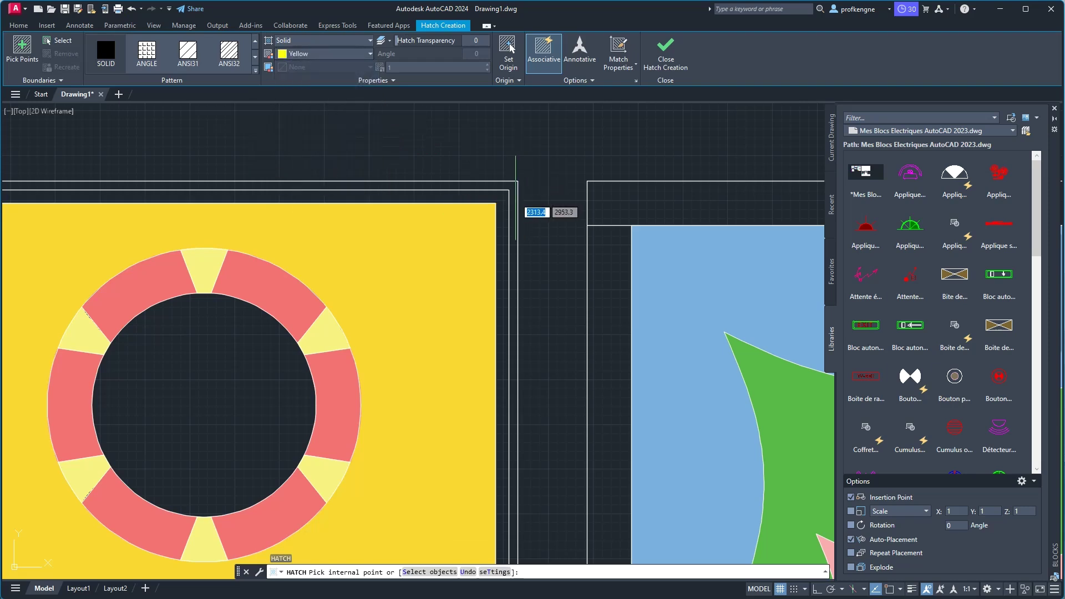
click(513, 188)
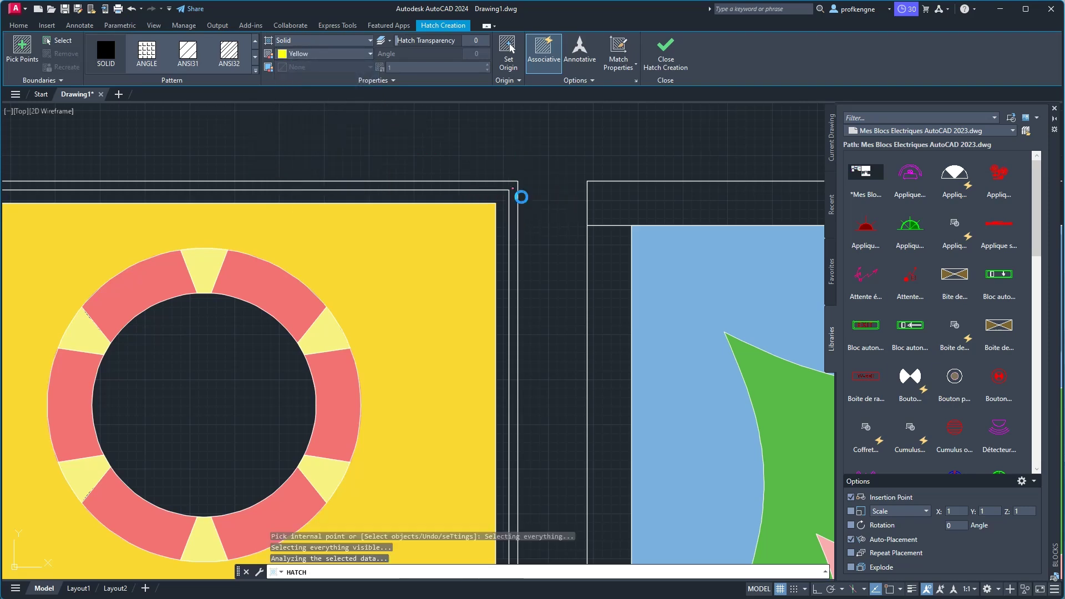
right_click(582, 210)
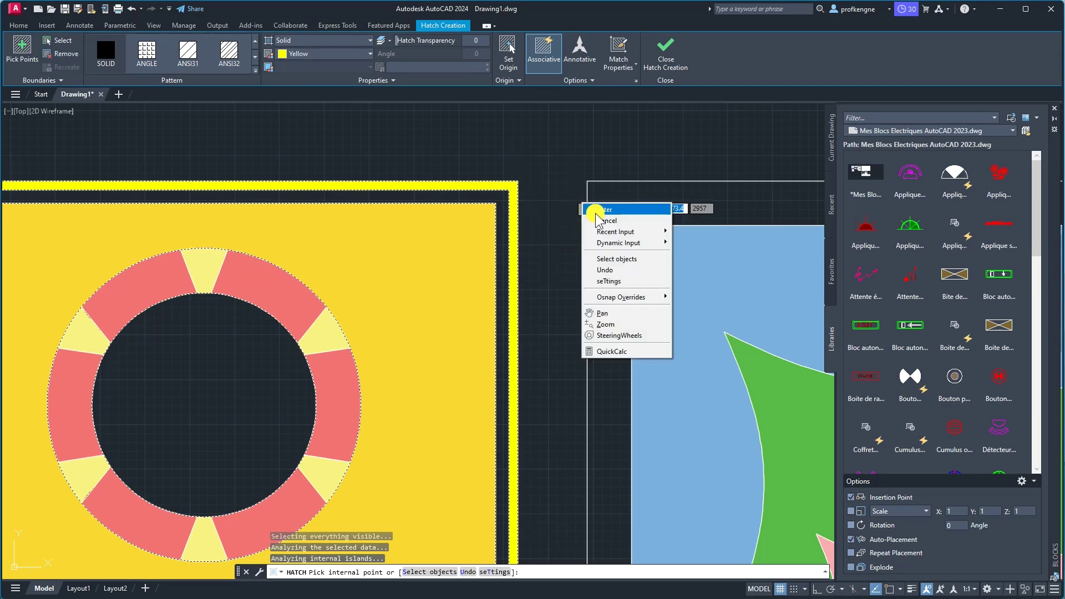
click(599, 209)
scroll(483, 202, down, 4)
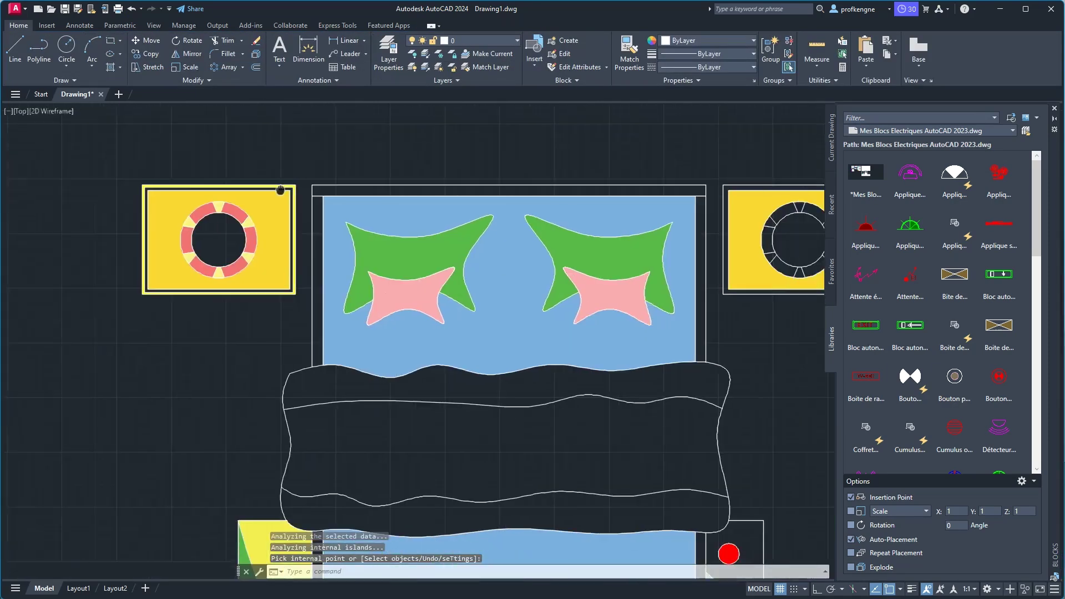
Erase the right nightstand and its old hatch fills.
middle_drag(483, 202, 251, 171)
middle_drag(717, 187, 629, 183)
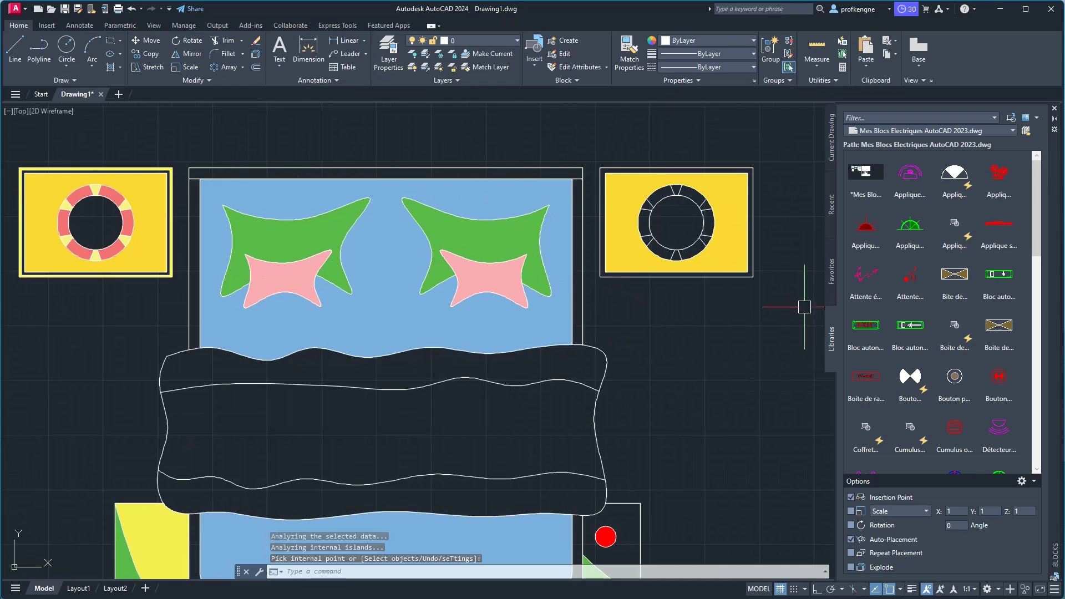
click(801, 308)
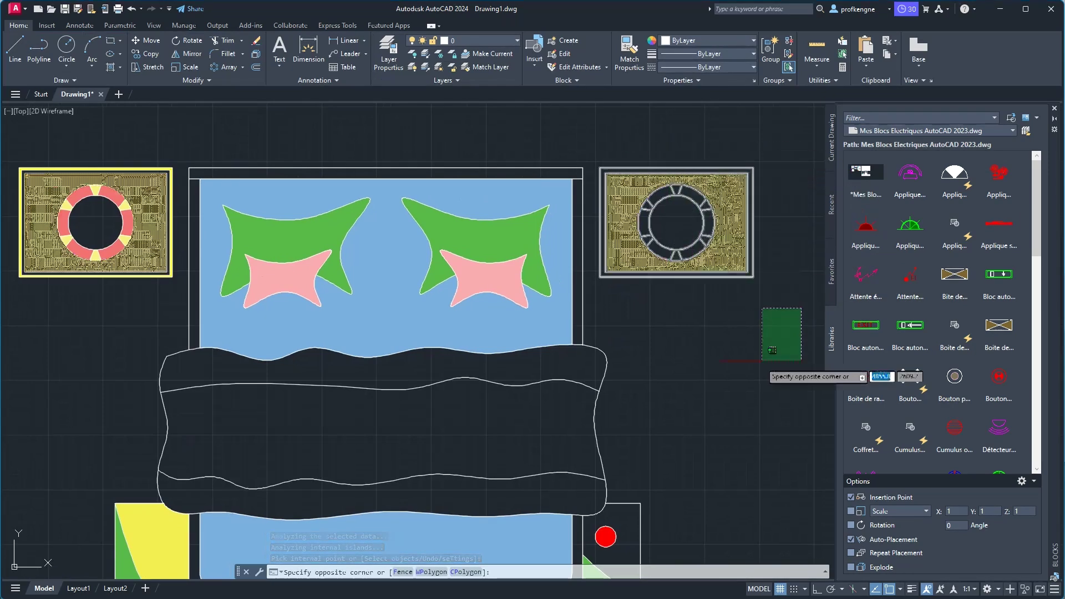
key(Escape)
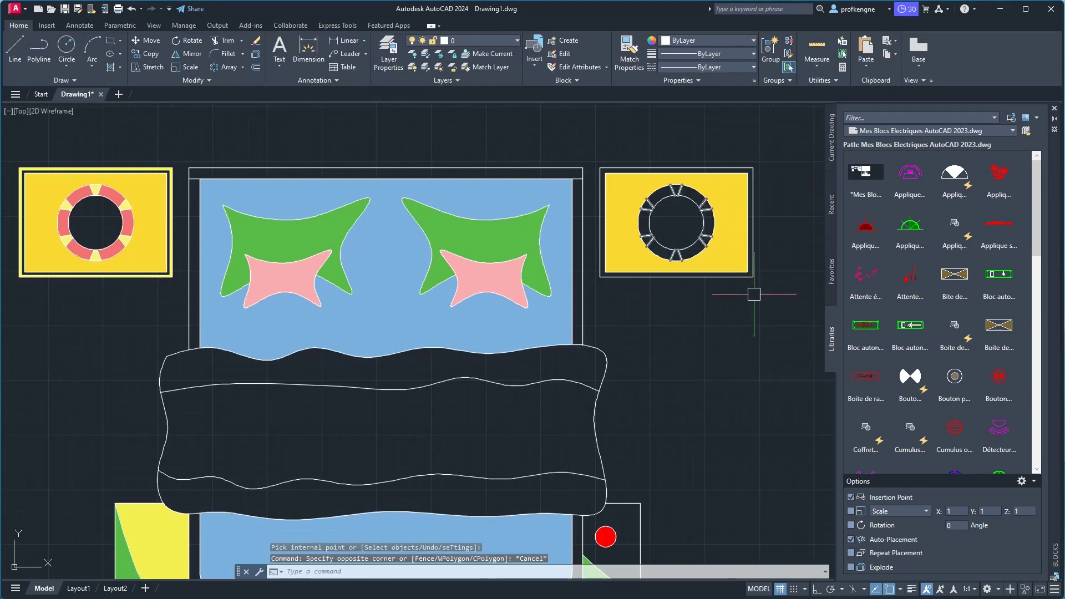
click(697, 212)
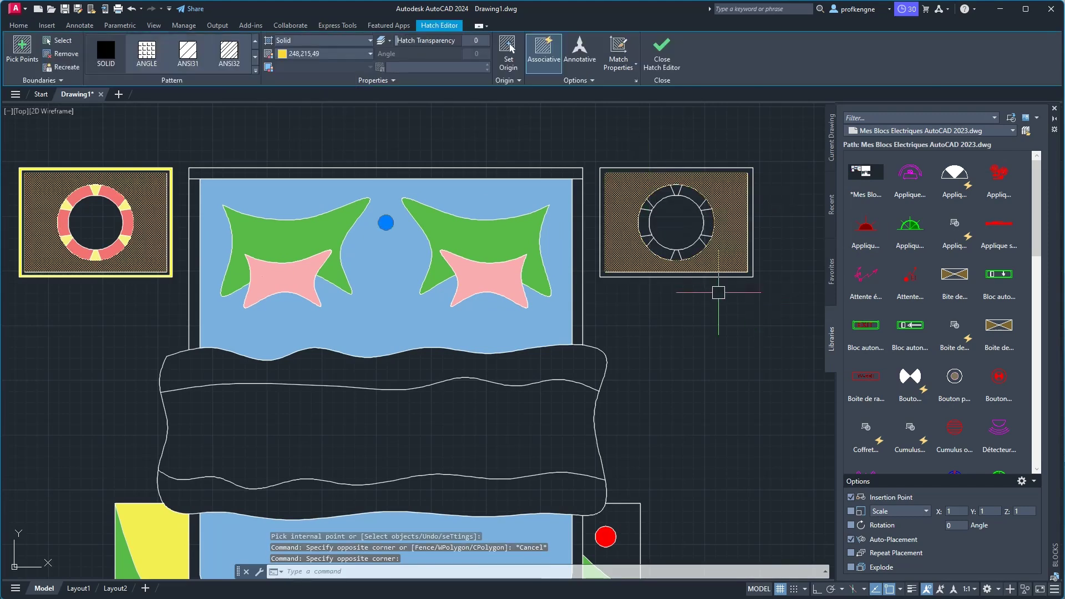
key(Escape)
click(776, 339)
click(628, 142)
text(E)
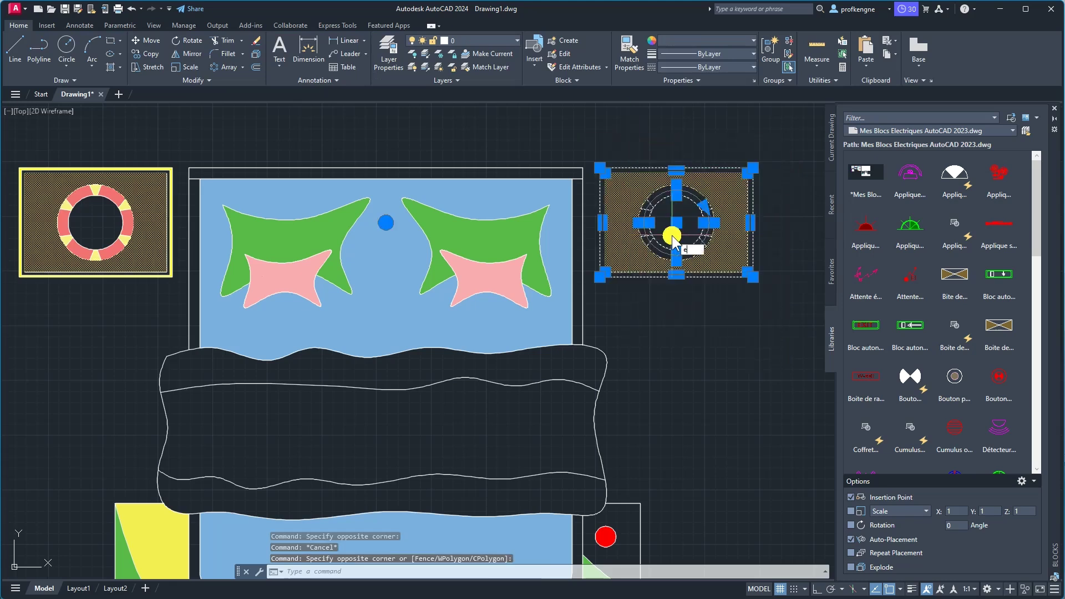
key(Return)
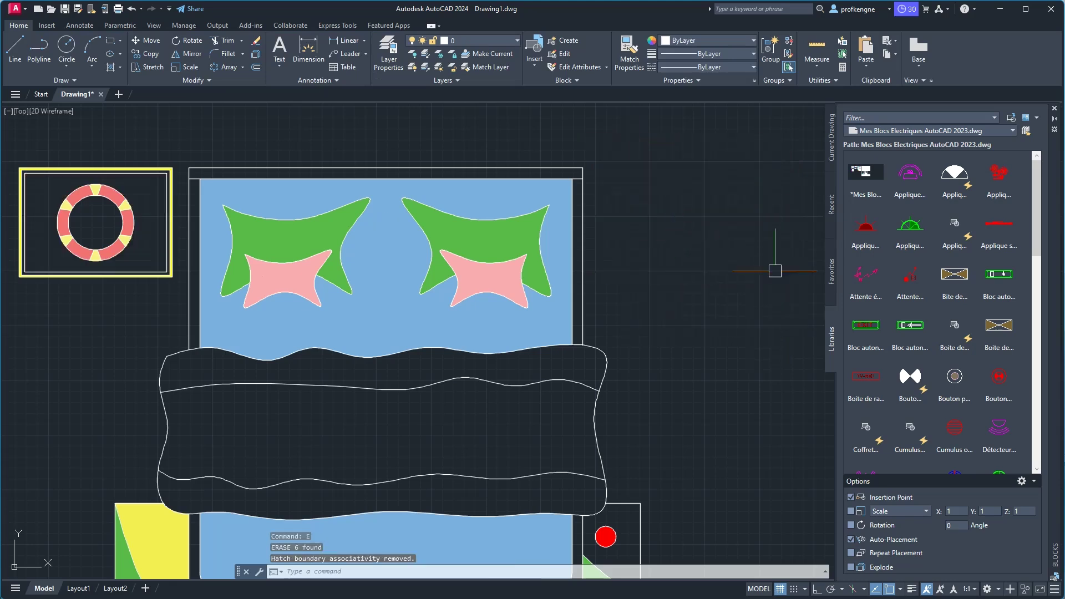
Fill the left nightstand's rectangle around its ring with solid yellow.
scroll(147, 208, up, 3)
middle_drag(148, 208, 265, 219)
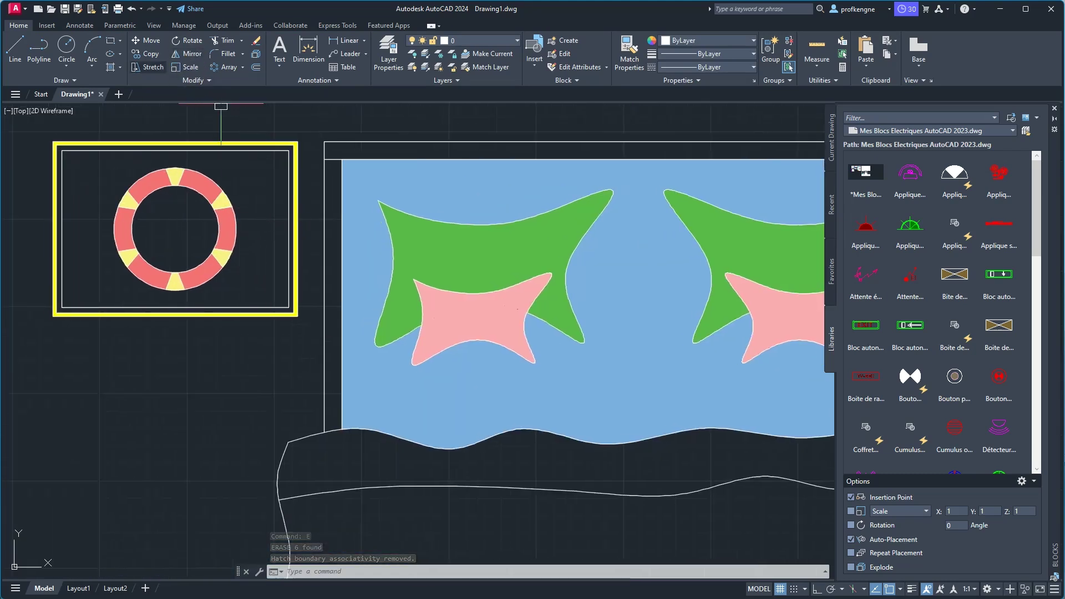
text(H)
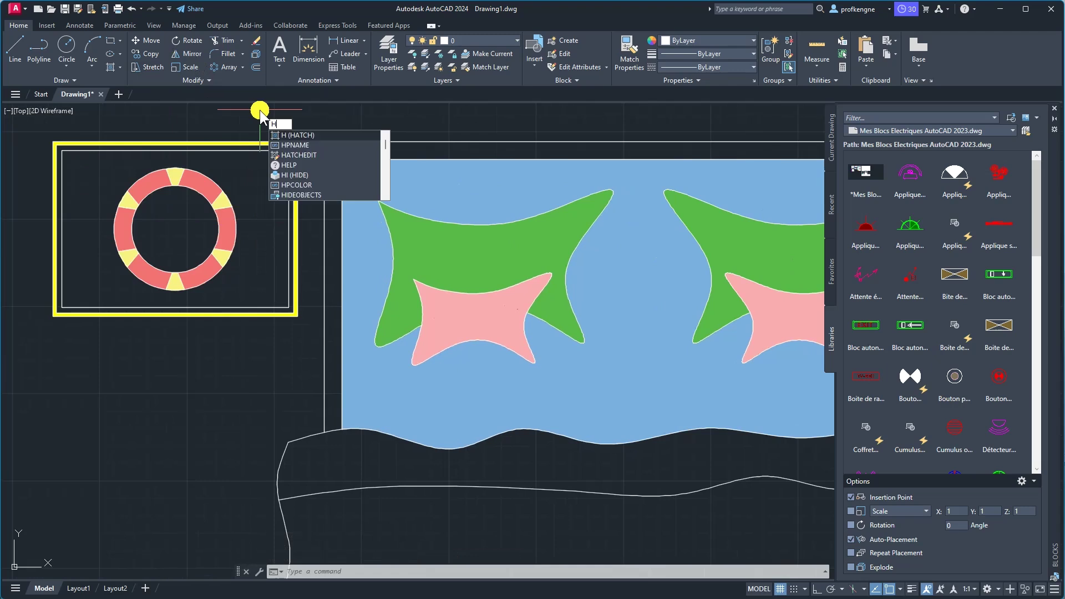
key(Return)
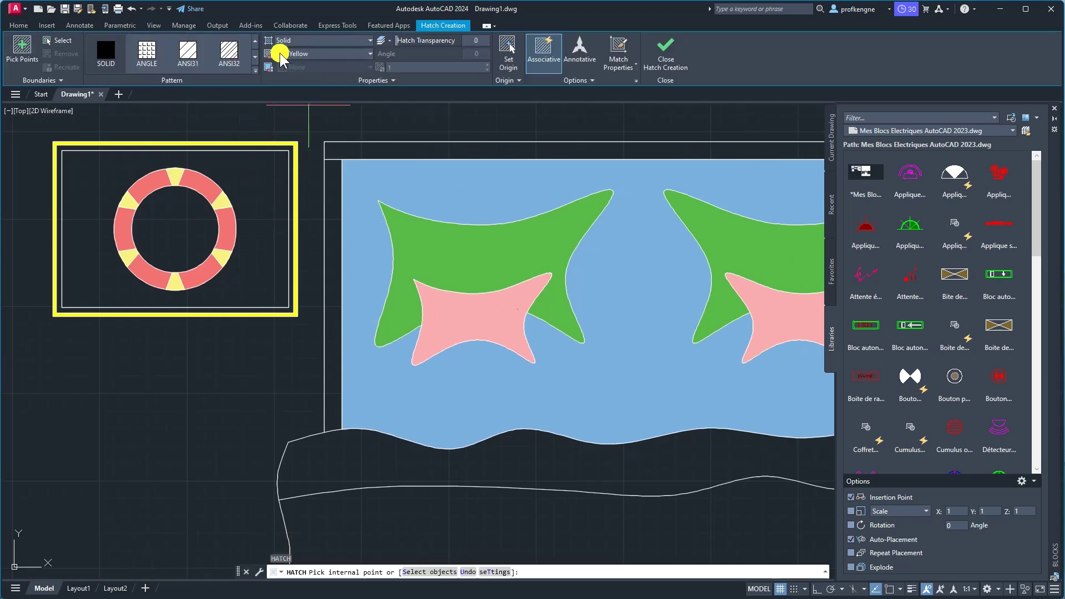
click(251, 237)
right_click(354, 125)
click(355, 127)
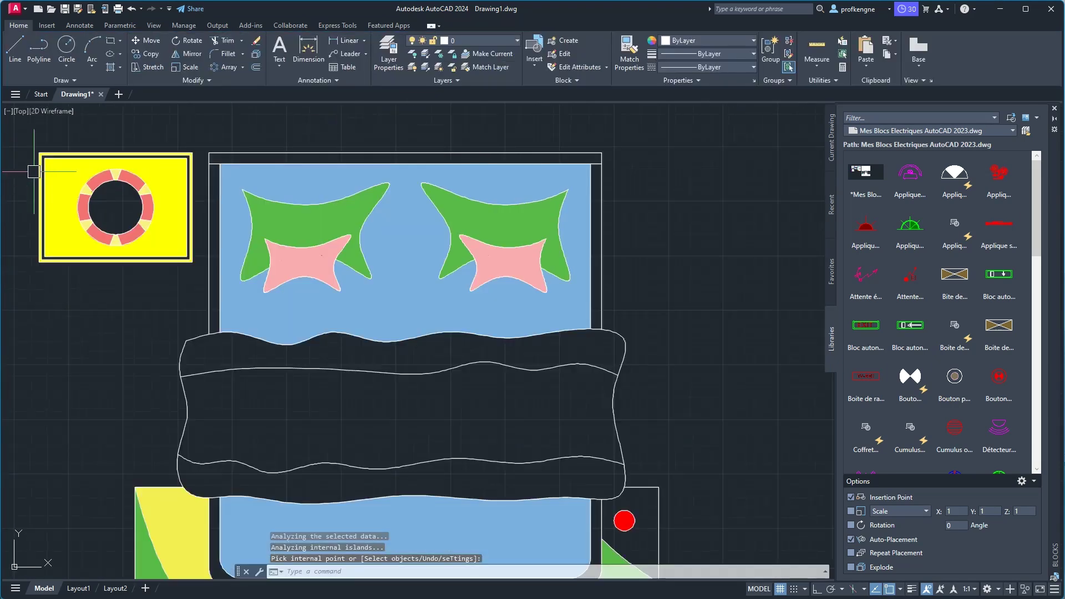
Window-select the left nightstand together with its ring.
scroll(16, 170, down, 2)
click(23, 141)
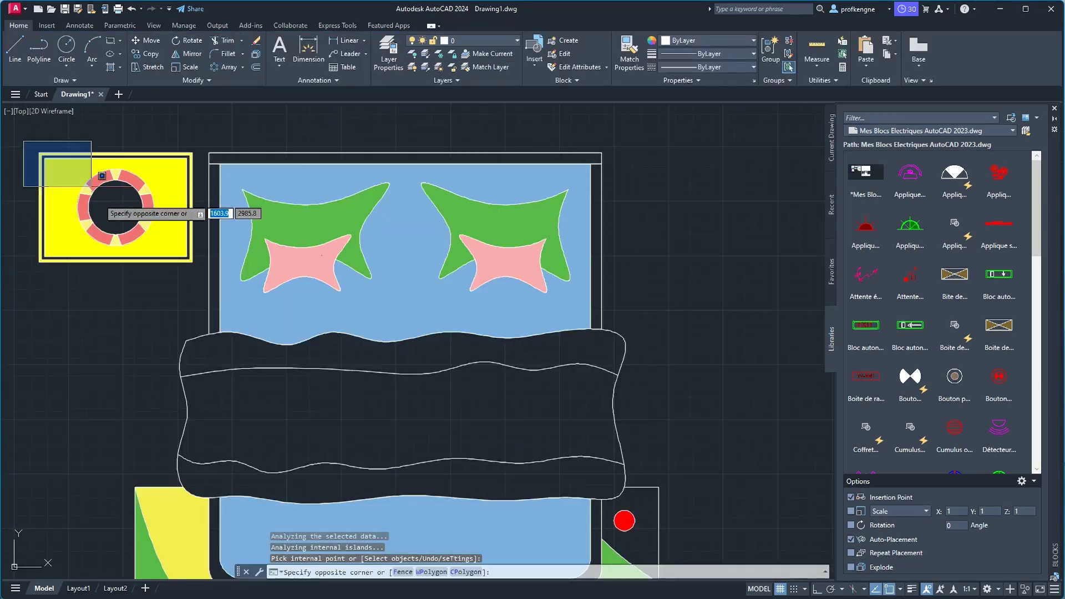
click(202, 277)
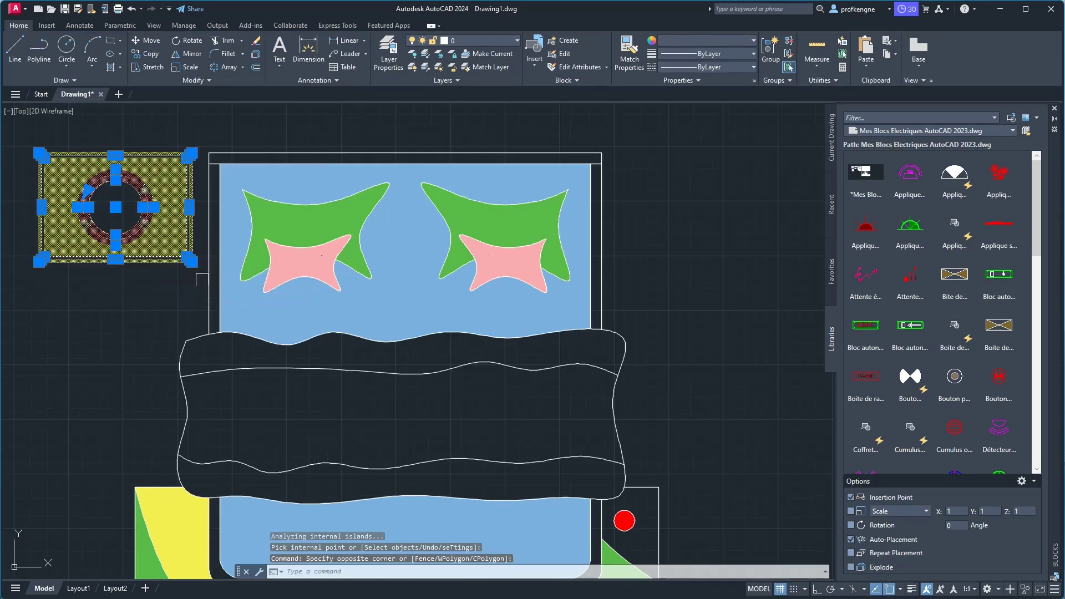
Mirror the yellow nightstand about the bed's vertical centre line, keeping the original.
click(192, 54)
scroll(397, 150, up, 4)
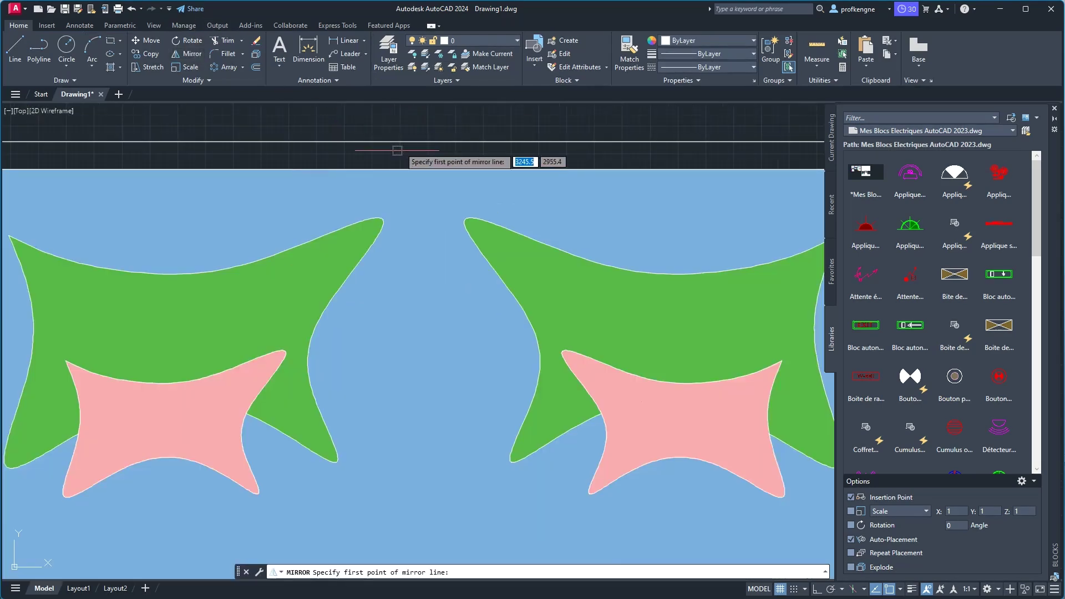
click(424, 142)
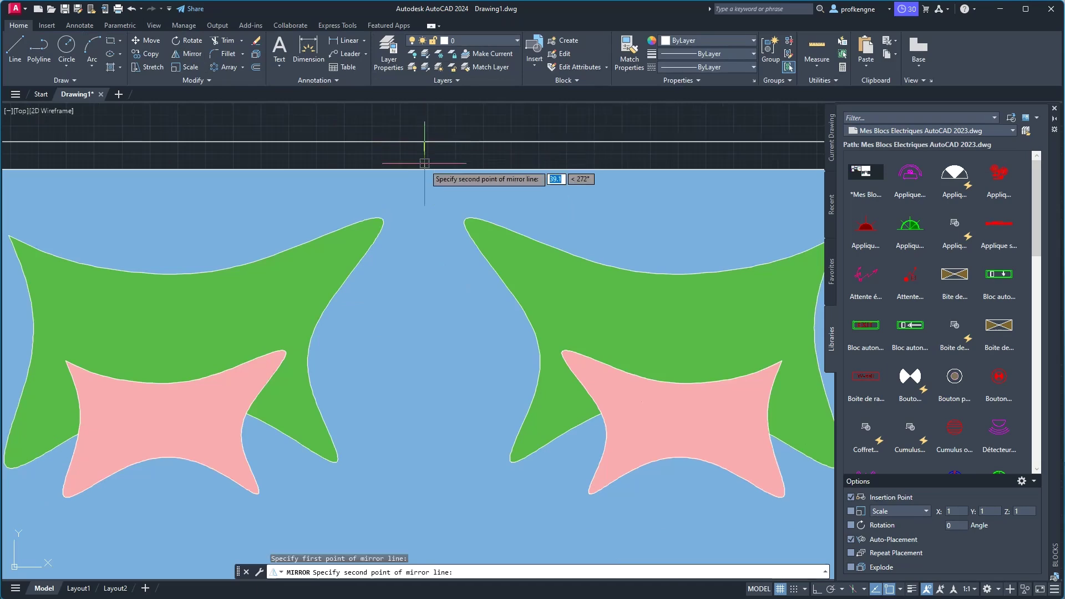
click(423, 168)
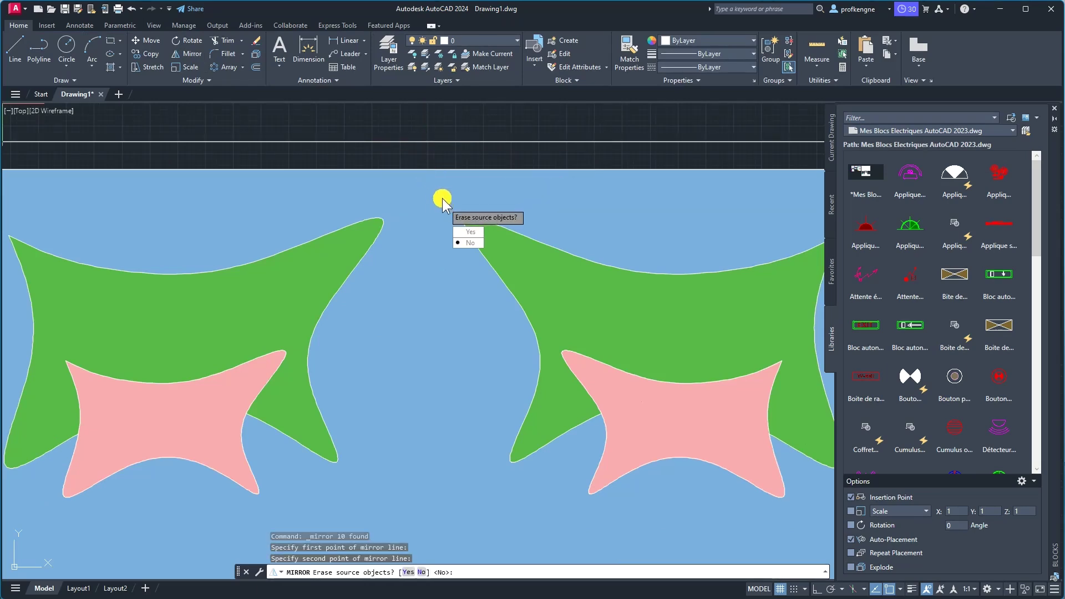
scroll(423, 182, down, 5)
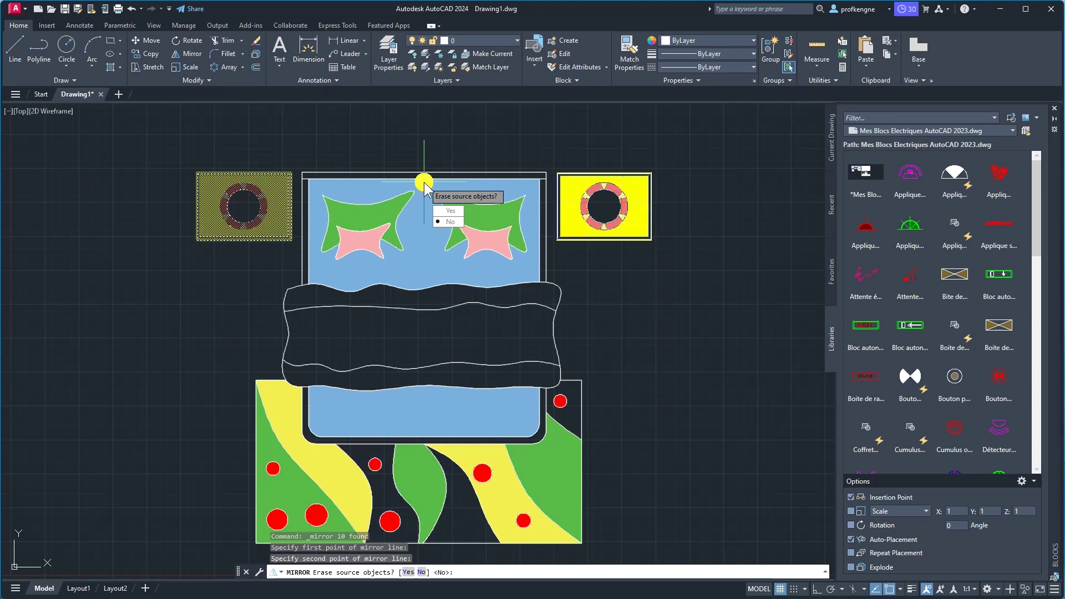
key(Return)
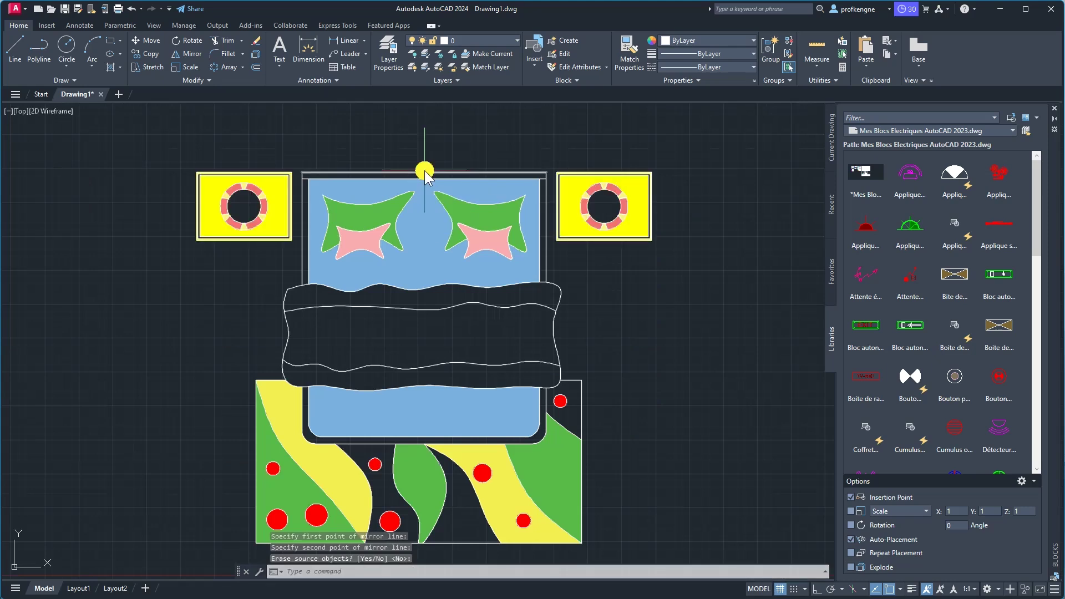
scroll(424, 169, down, 3)
scroll(561, 294, down, 2)
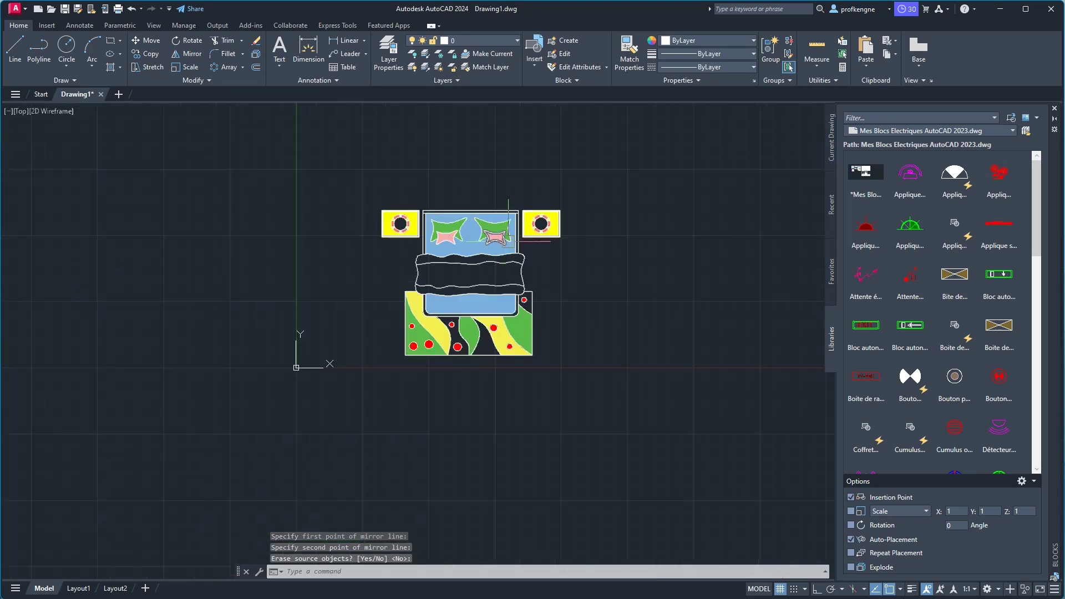
scroll(561, 294, down, 1)
scroll(561, 294, up, 3)
scroll(561, 294, up, 2)
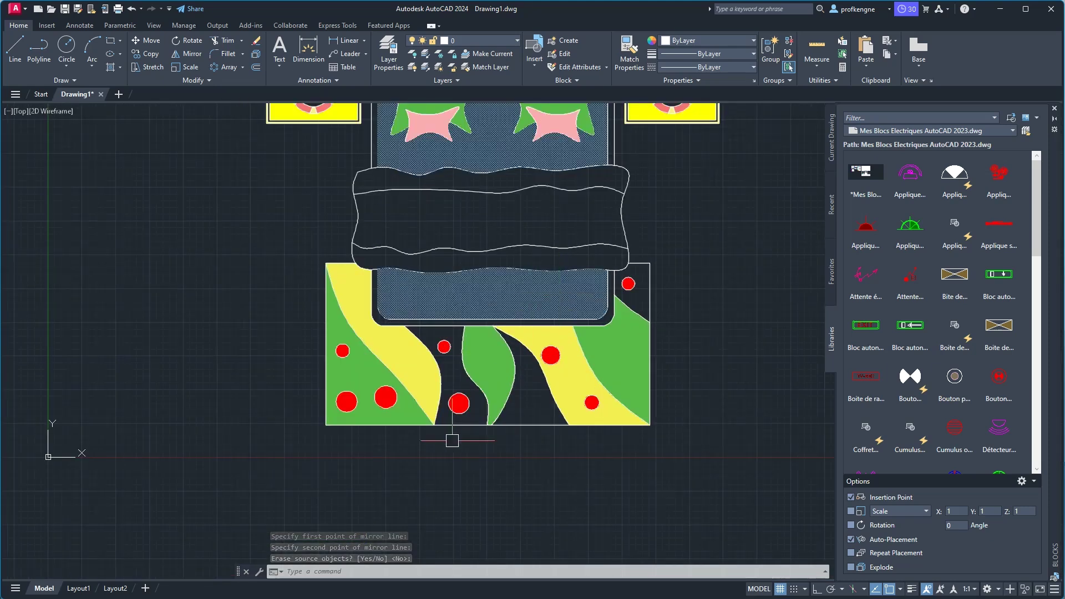
key(alt+Tab)
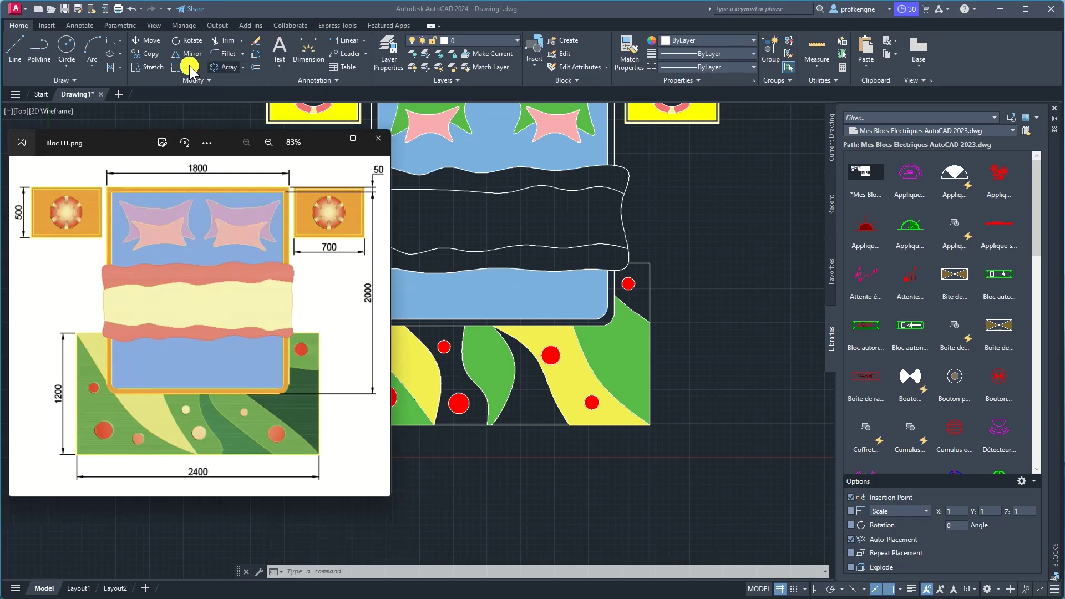
click(671, 214)
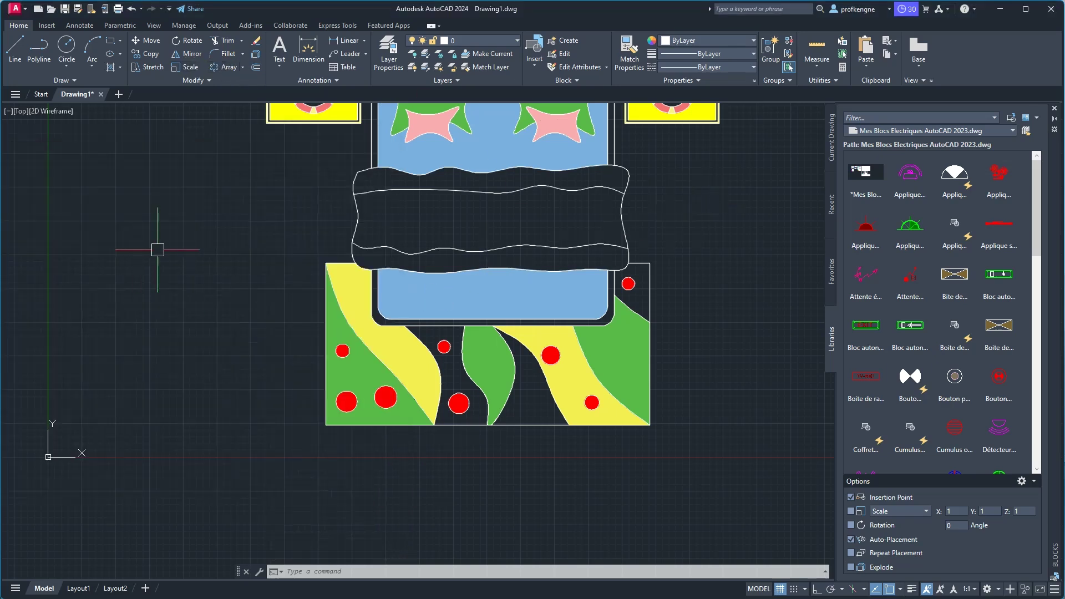
text(h)
key(Return)
click(283, 54)
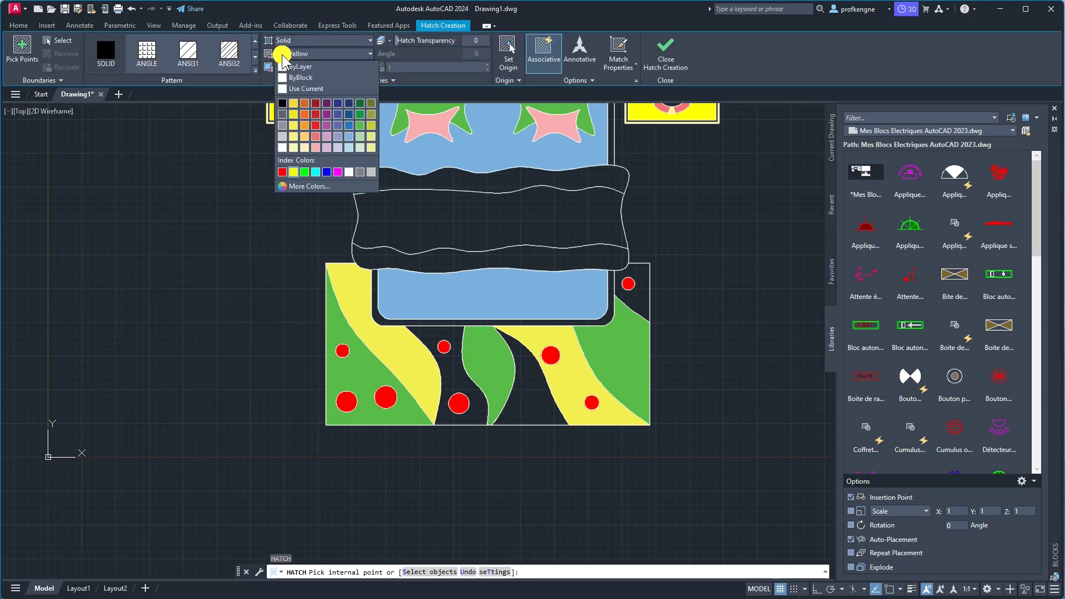
click(315, 137)
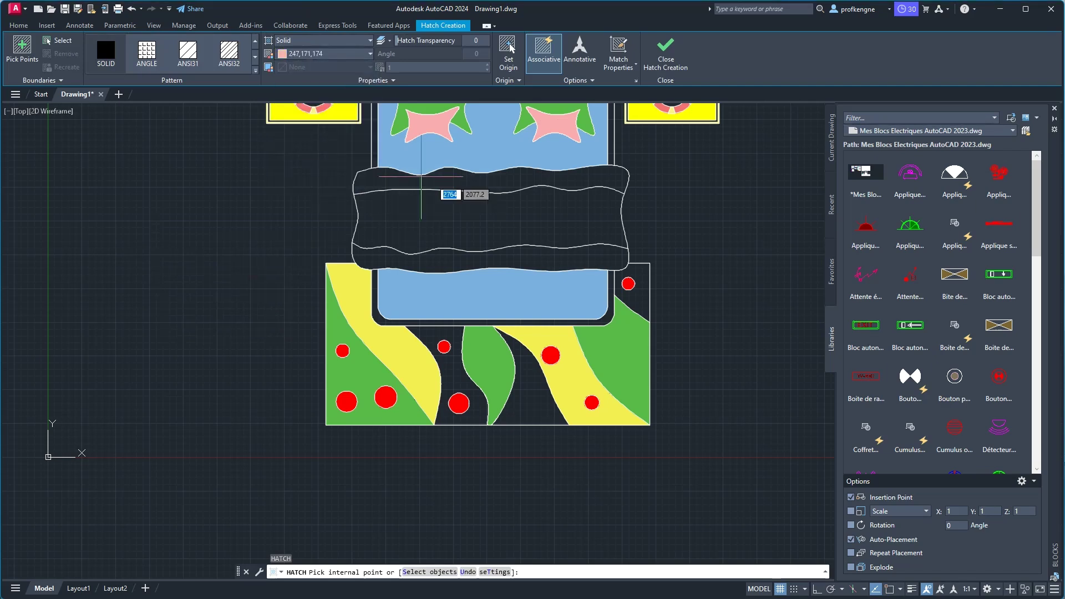
click(379, 182)
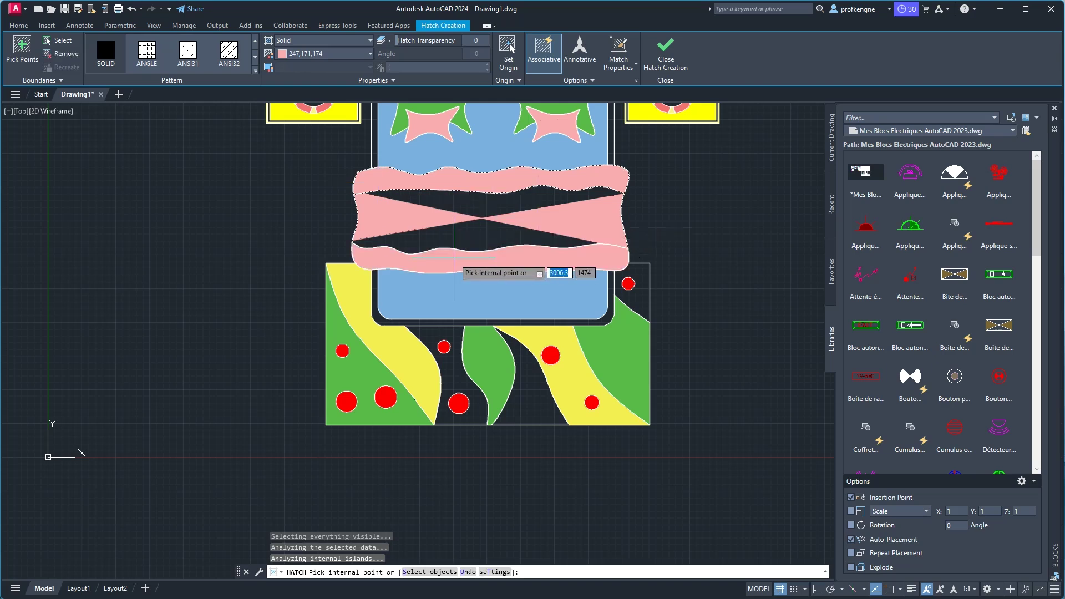
key(Escape)
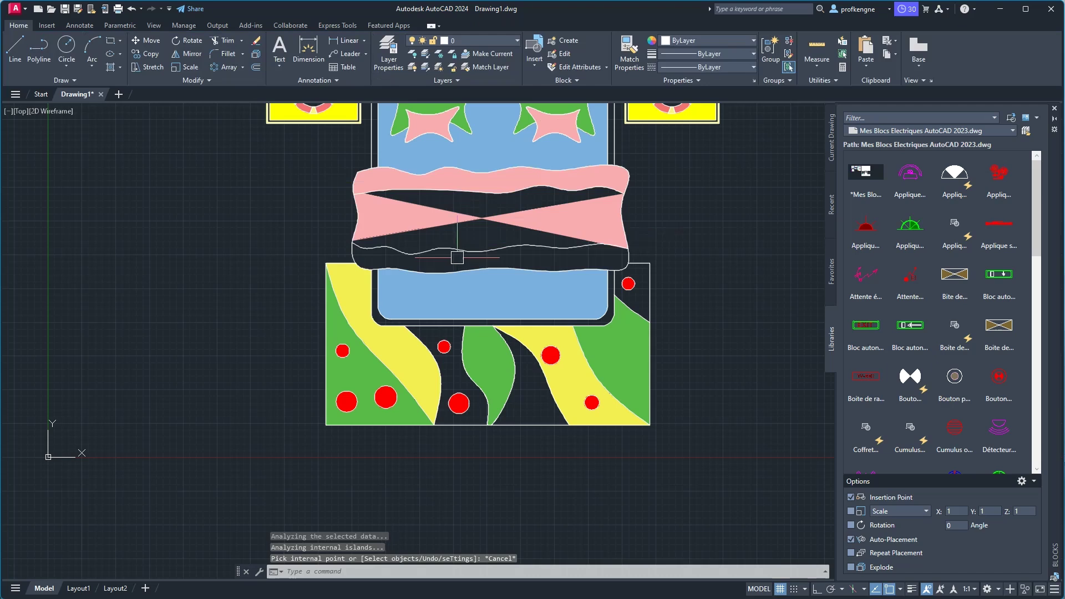
key(ctrl+z)
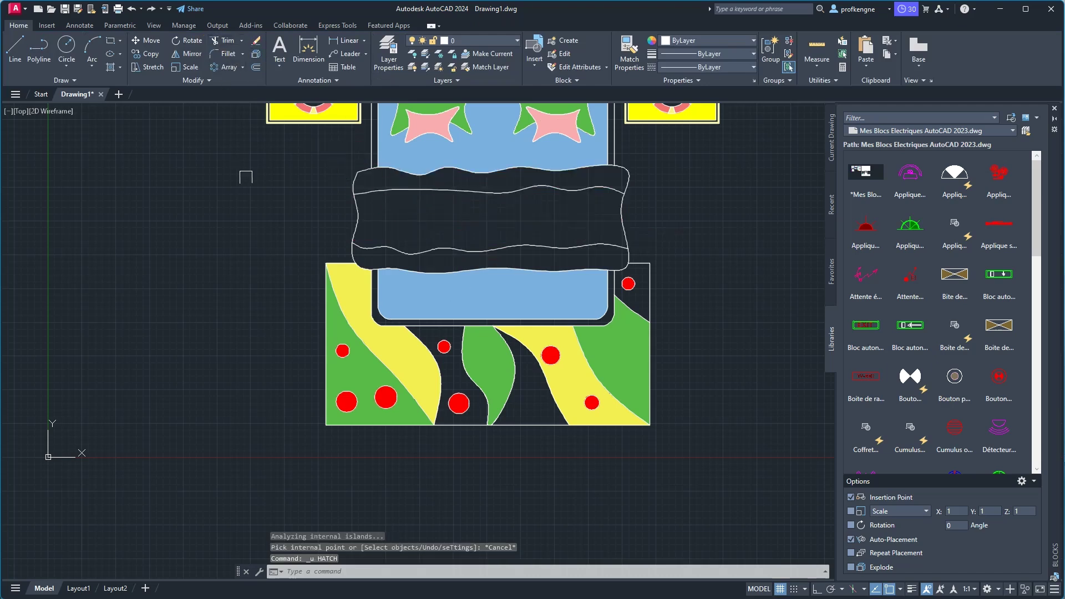
Fill the blanket's lower wavy band with solid light orange (254,204,102).
text(H)
key(Return)
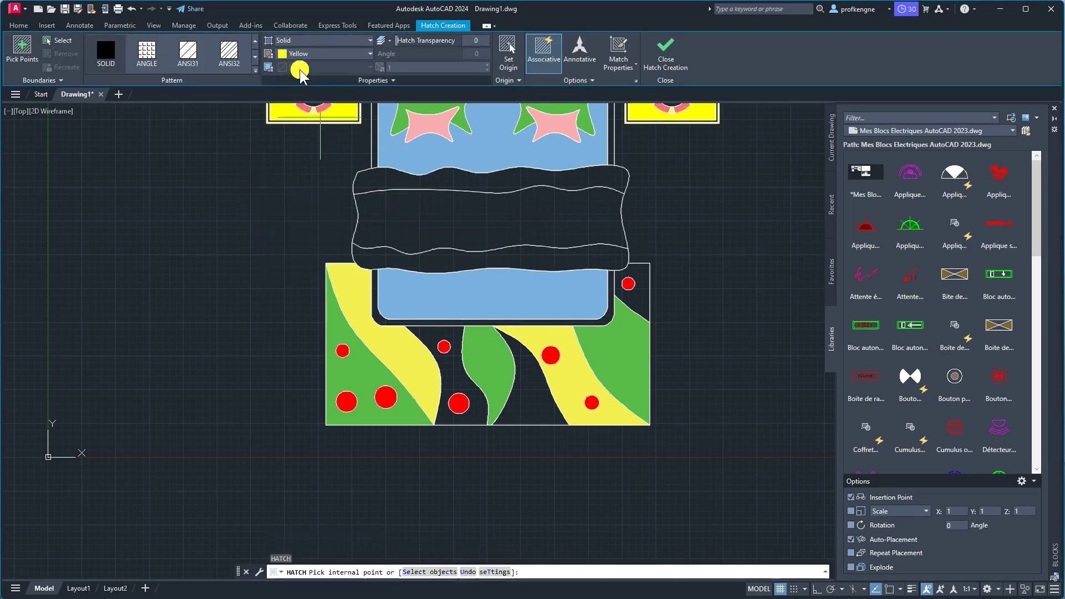
click(284, 52)
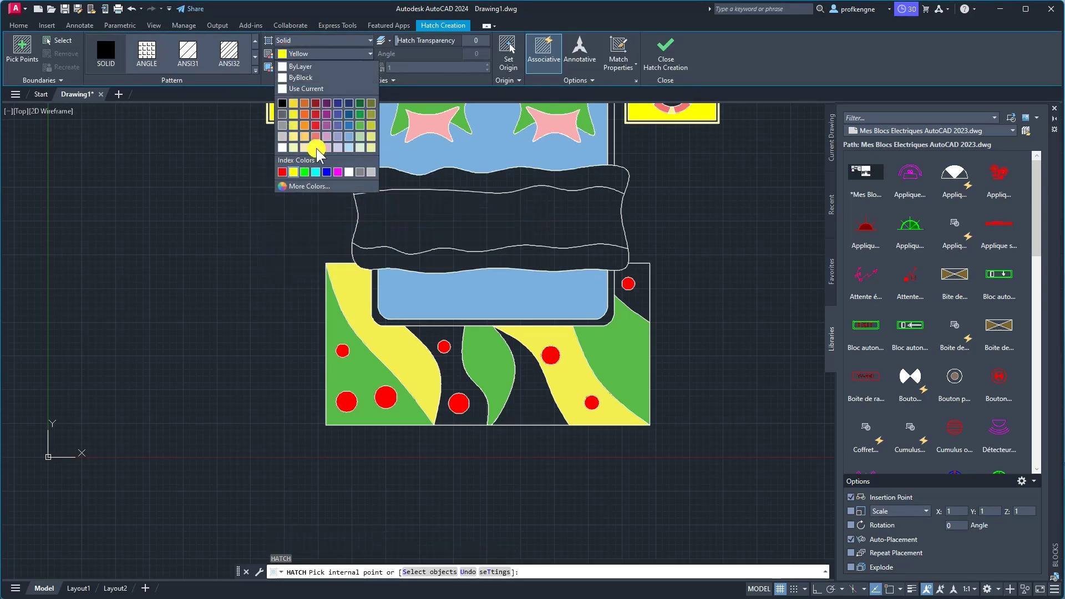
click(306, 137)
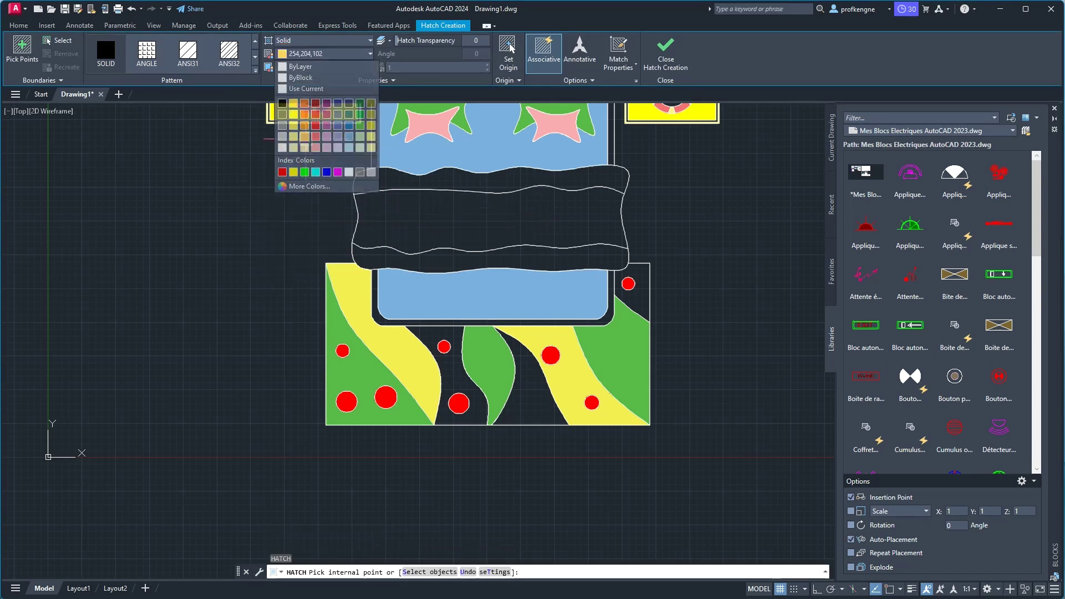
click(371, 257)
right_click(271, 205)
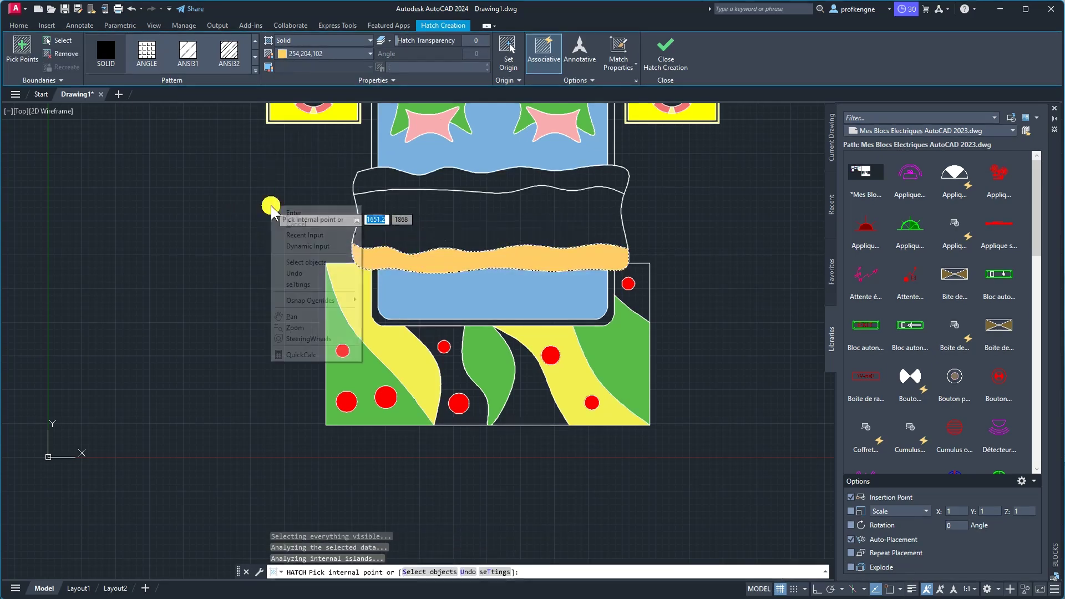
click(289, 211)
Delete the wavy line dividing the blanket's upper part.
scroll(491, 196, up, 2)
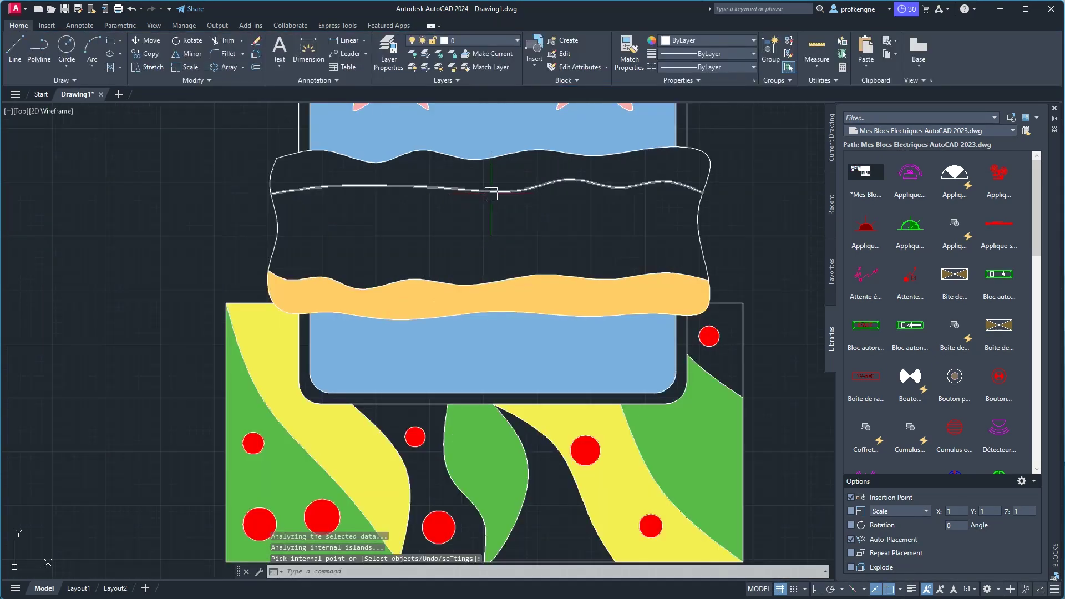
click(490, 194)
key(Delete)
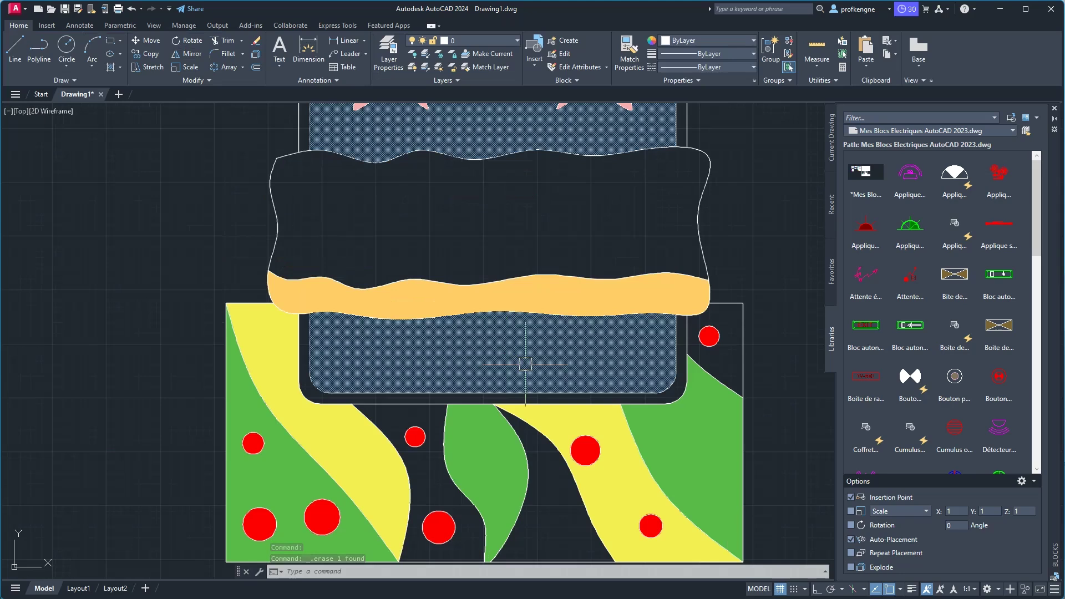
Preview a purple fill on the blanket's upper region, then cancel and undo it.
text(H)
key(Return)
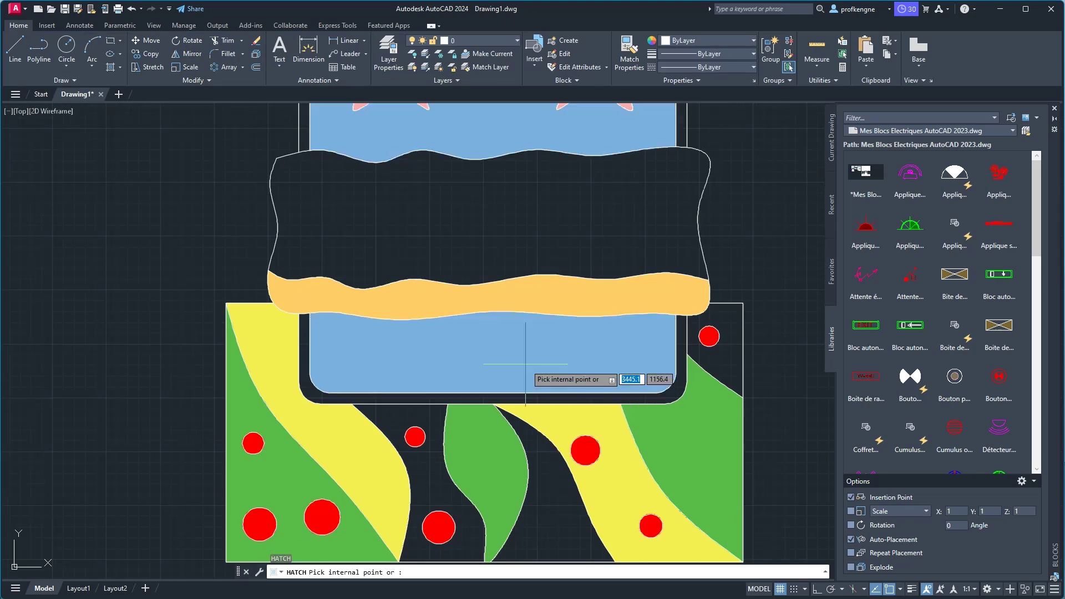
click(284, 56)
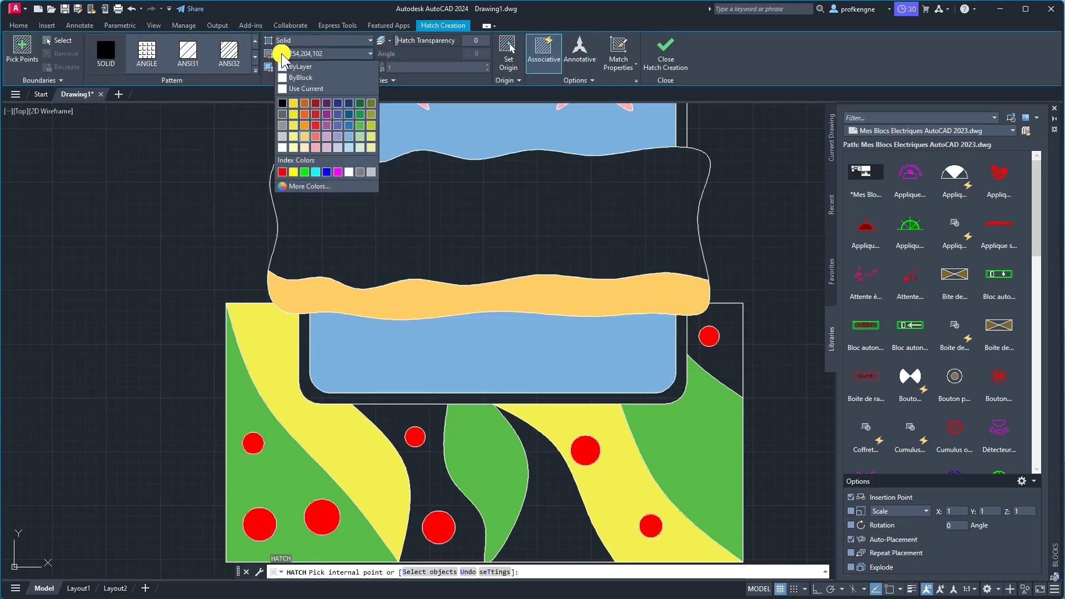
click(326, 125)
click(358, 204)
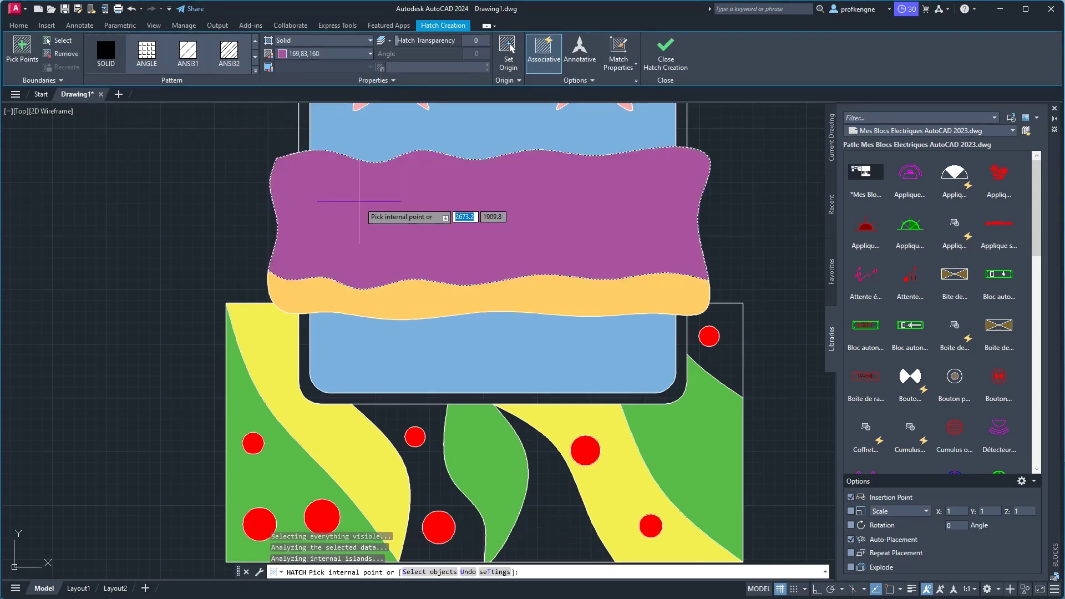
key(Escape)
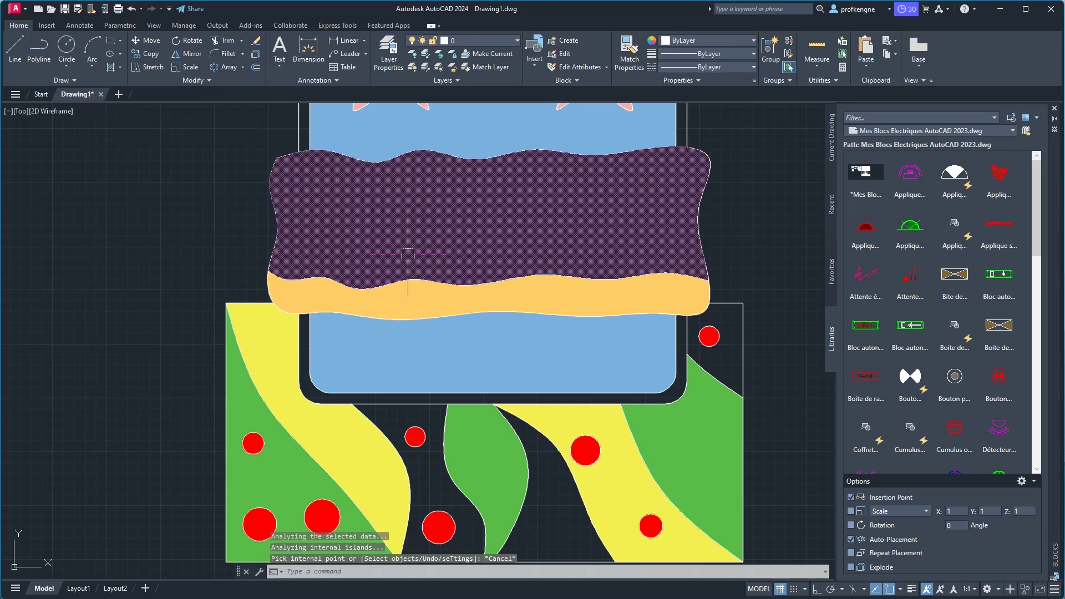
key(ctrl+z)
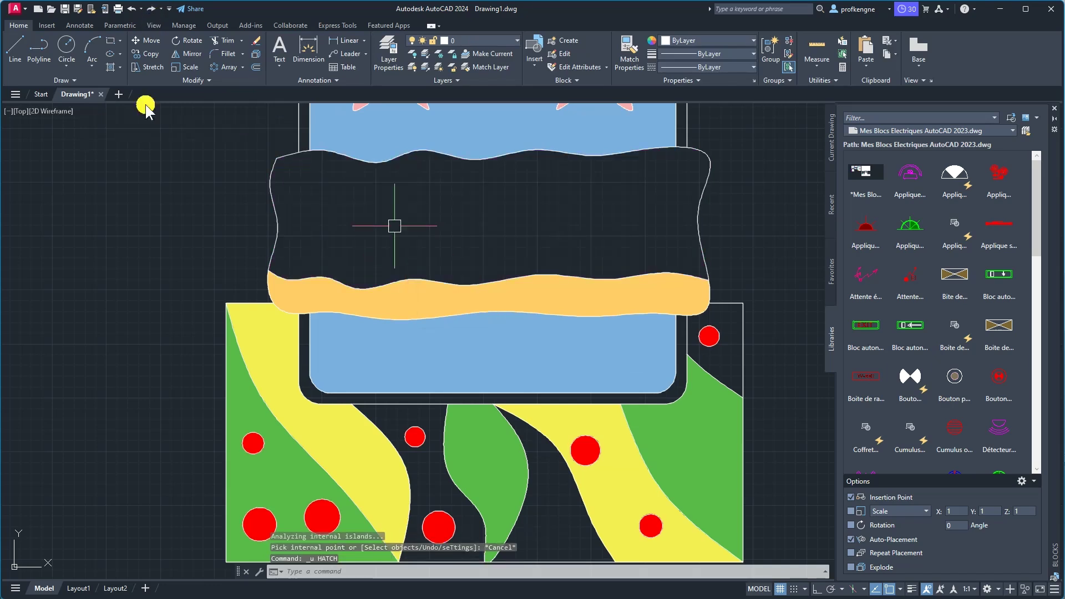
Close the Check Spelling window opened by a mistyped command.
text(Sp)
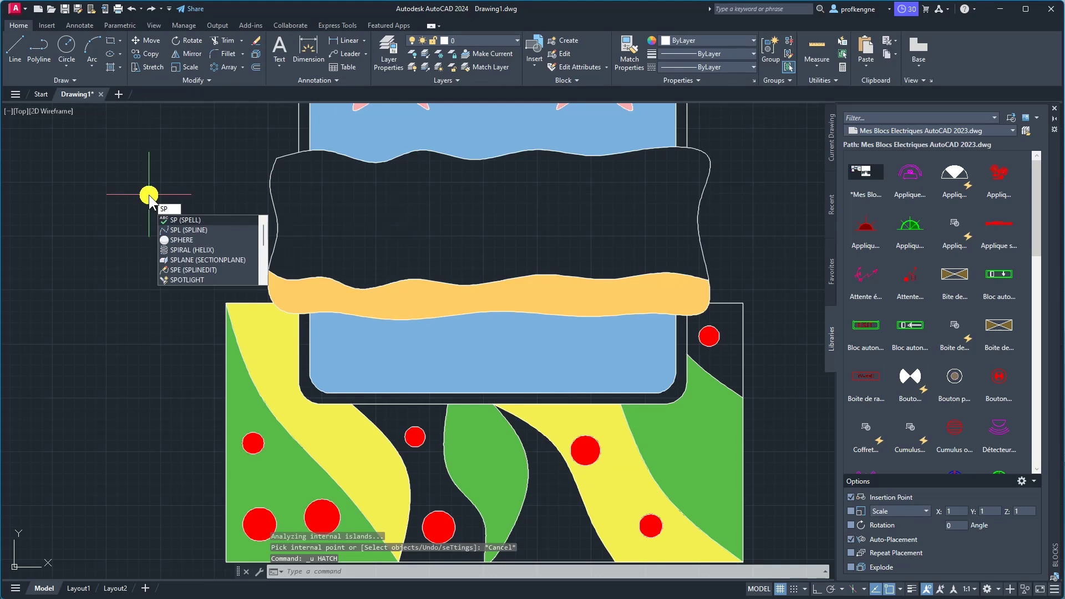
key(Return)
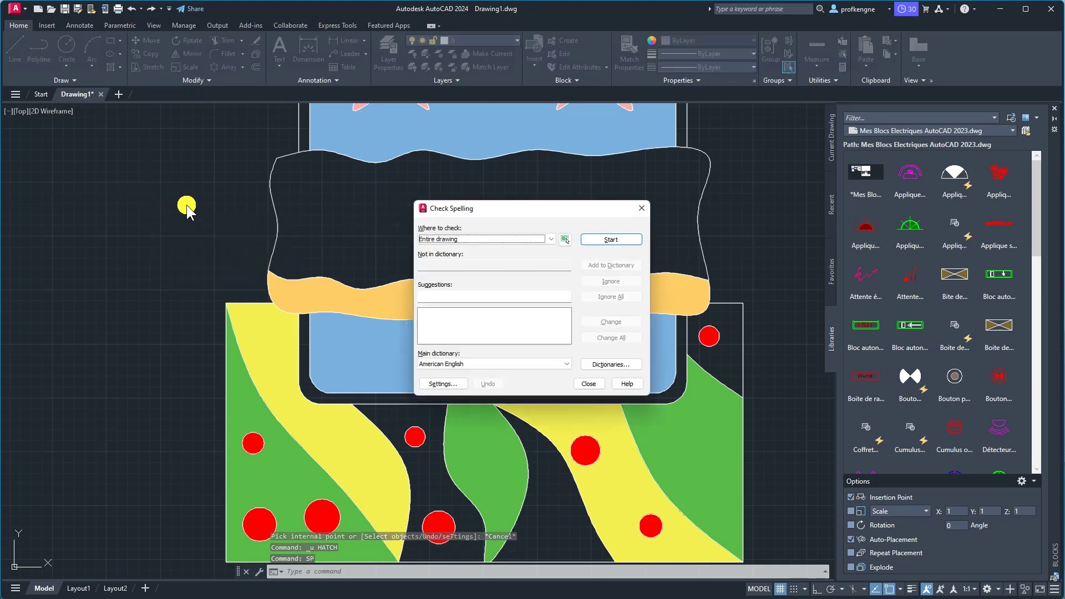
click(643, 208)
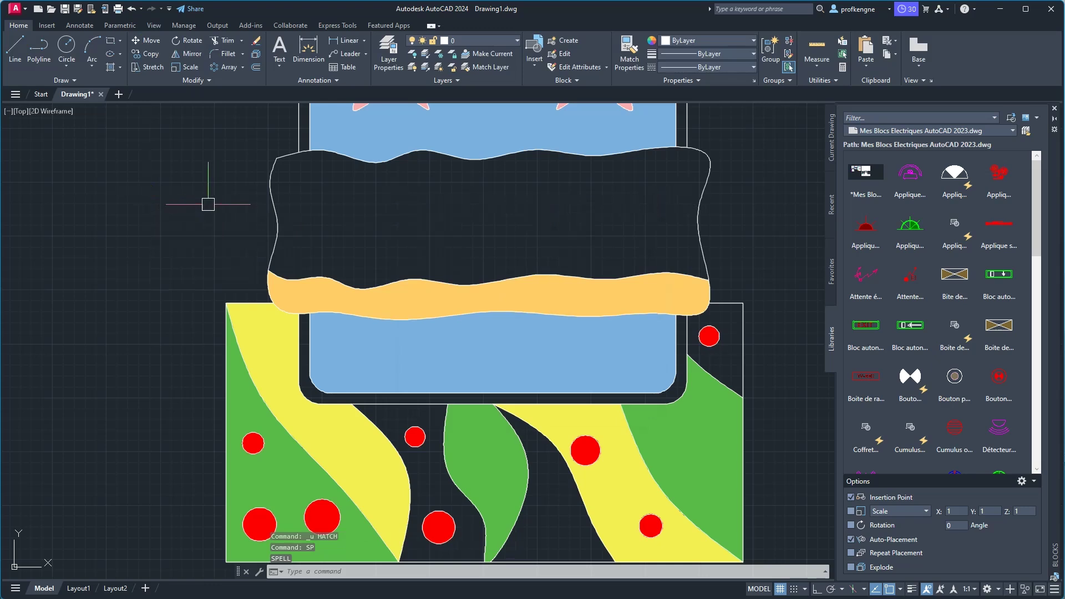
text(SPL)
Start a spline snapped to the blanket's left edge and place points across the dark band.
key(Return)
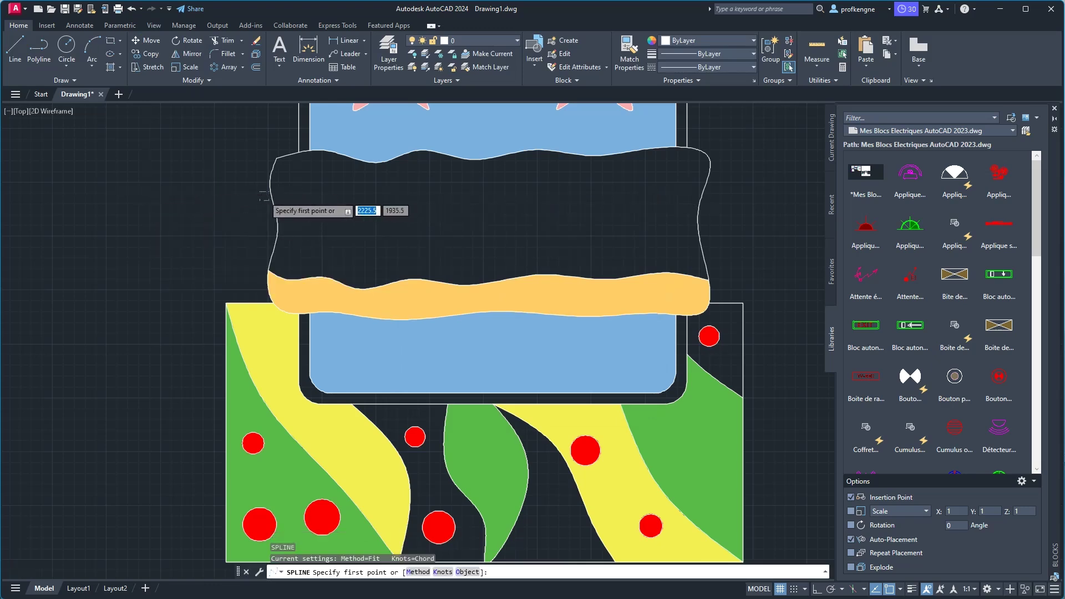
scroll(295, 201, up, 5)
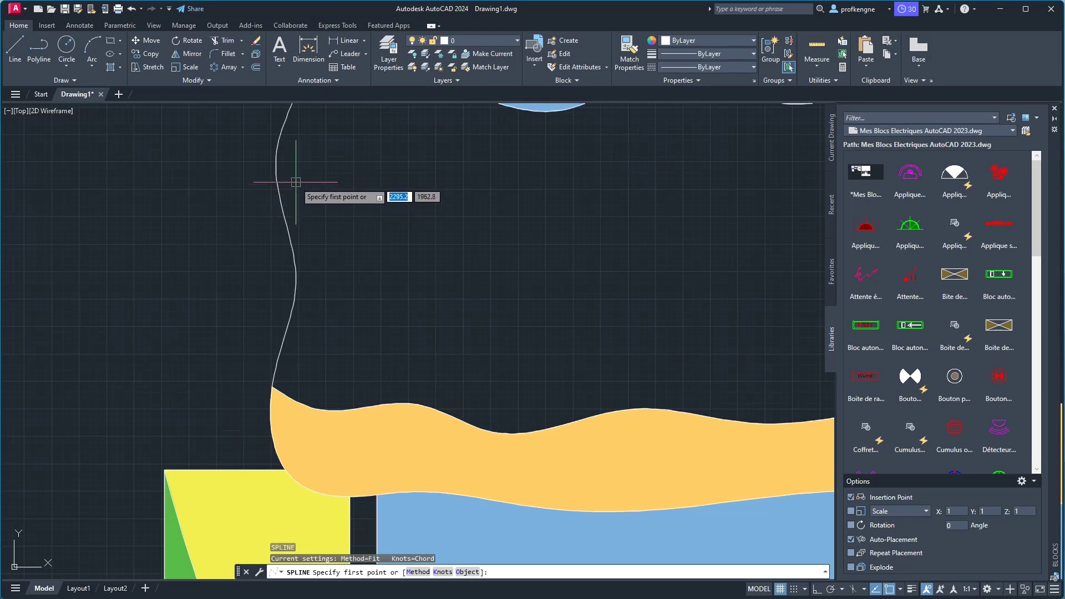
shift+right_click(297, 179)
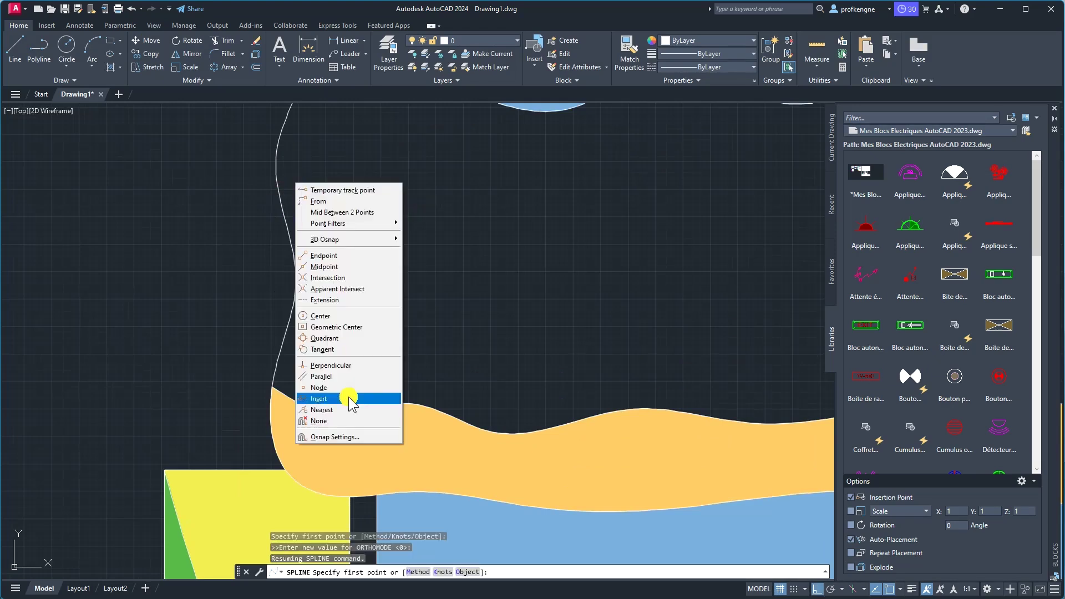
click(340, 410)
scroll(285, 166, down, 2)
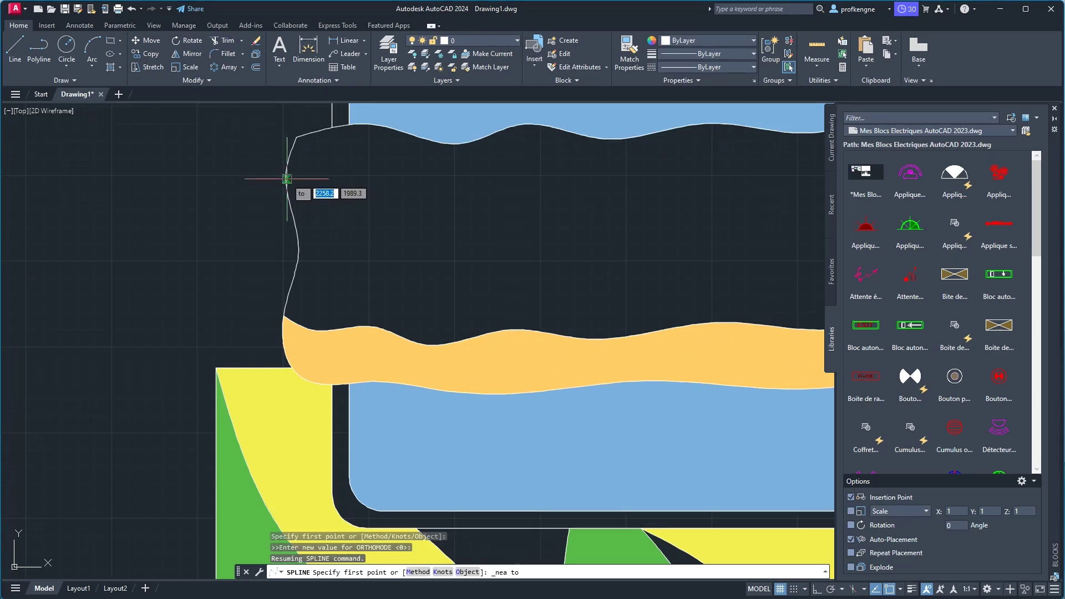
click(286, 179)
click(552, 182)
click(683, 177)
End the spline with a Nearest snap on the blanket's right edge.
scroll(685, 172, down, 2)
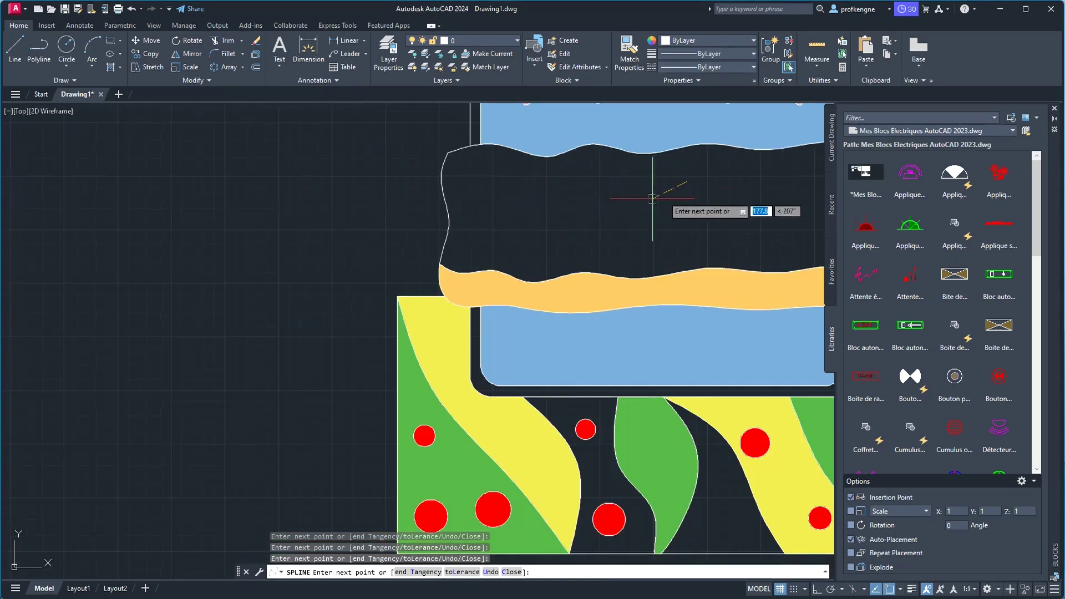
scroll(471, 231, down, 2)
scroll(571, 233, up, 1)
scroll(507, 226, up, 5)
scroll(569, 223, up, 2)
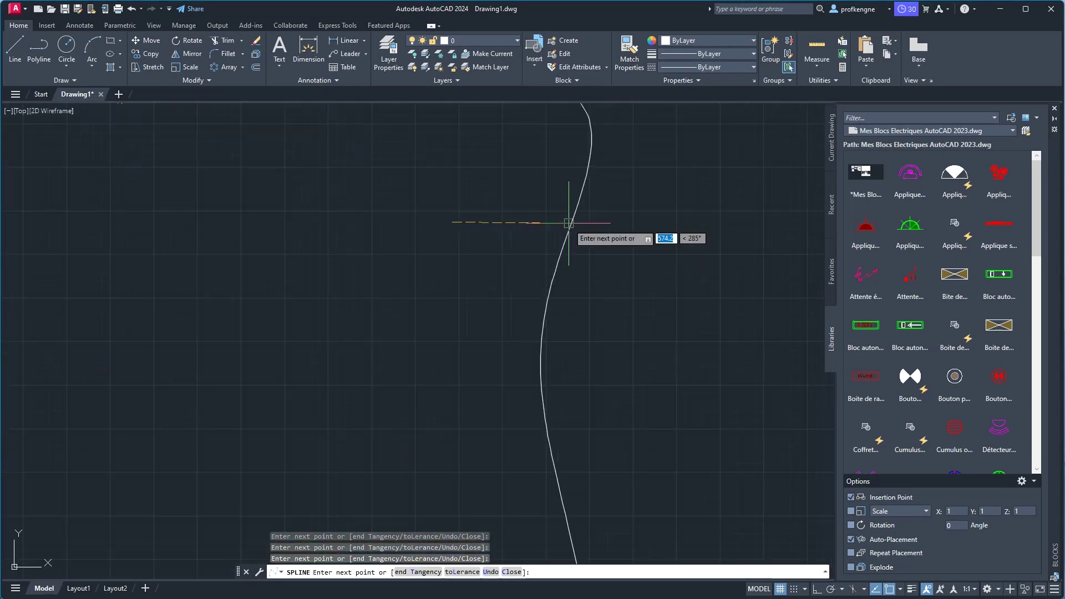
shift+right_click(565, 225)
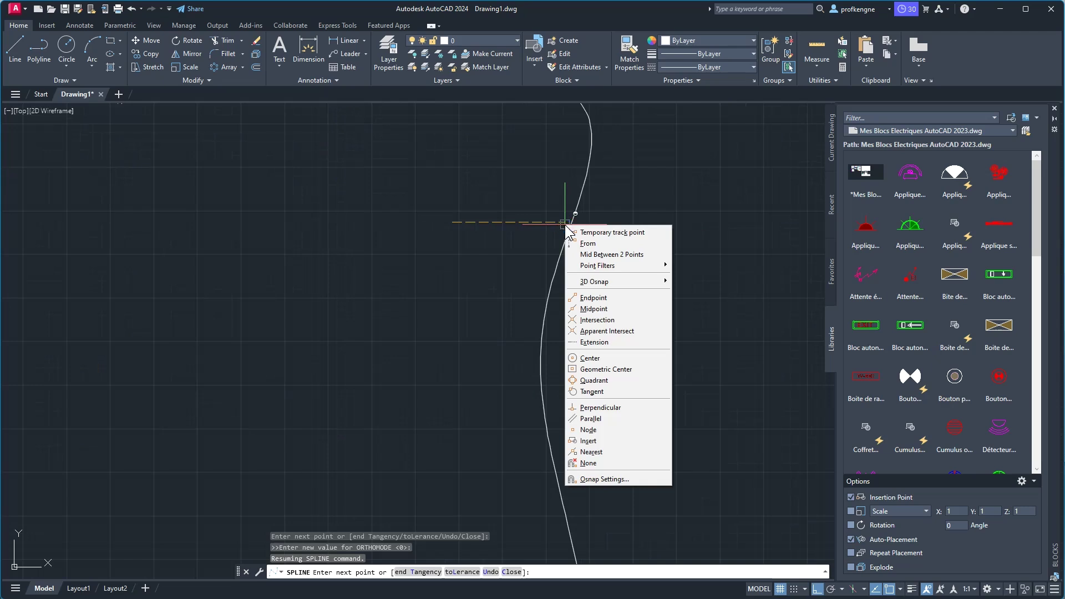
click(601, 452)
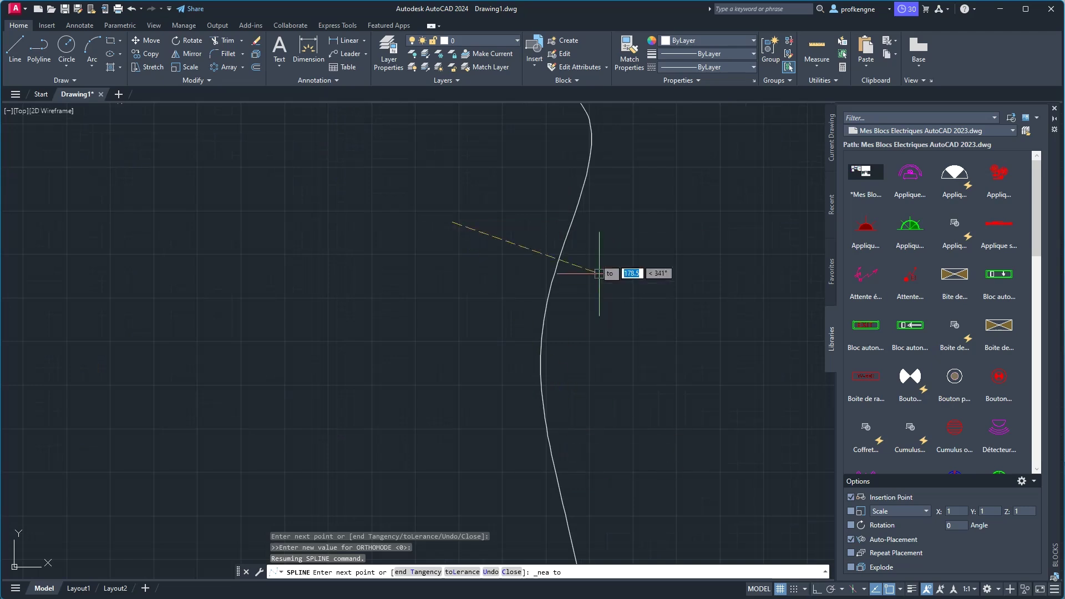
click(596, 228)
right_click(610, 243)
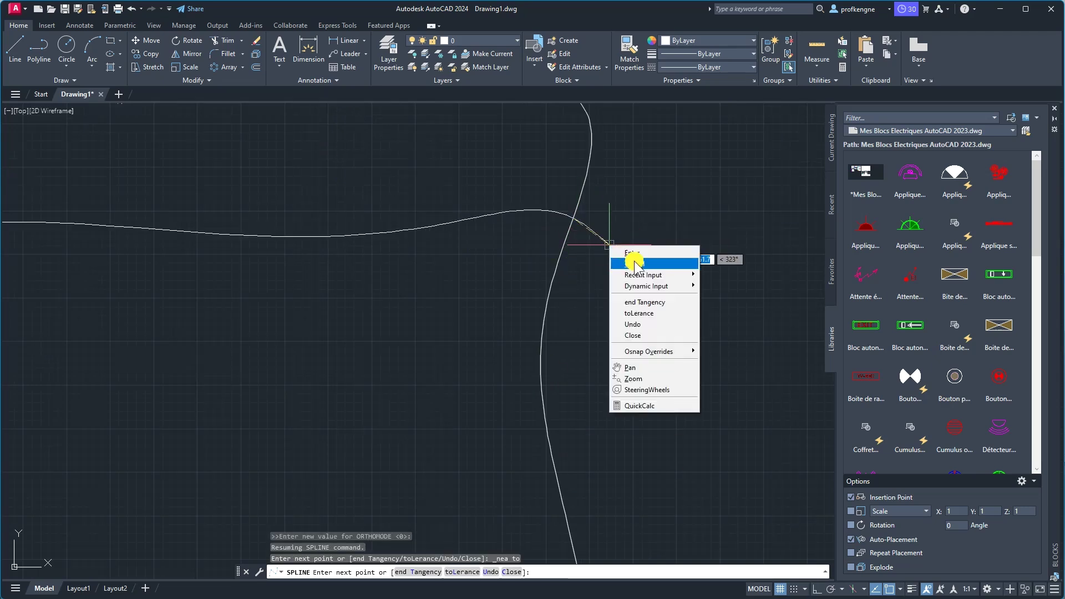
click(632, 249)
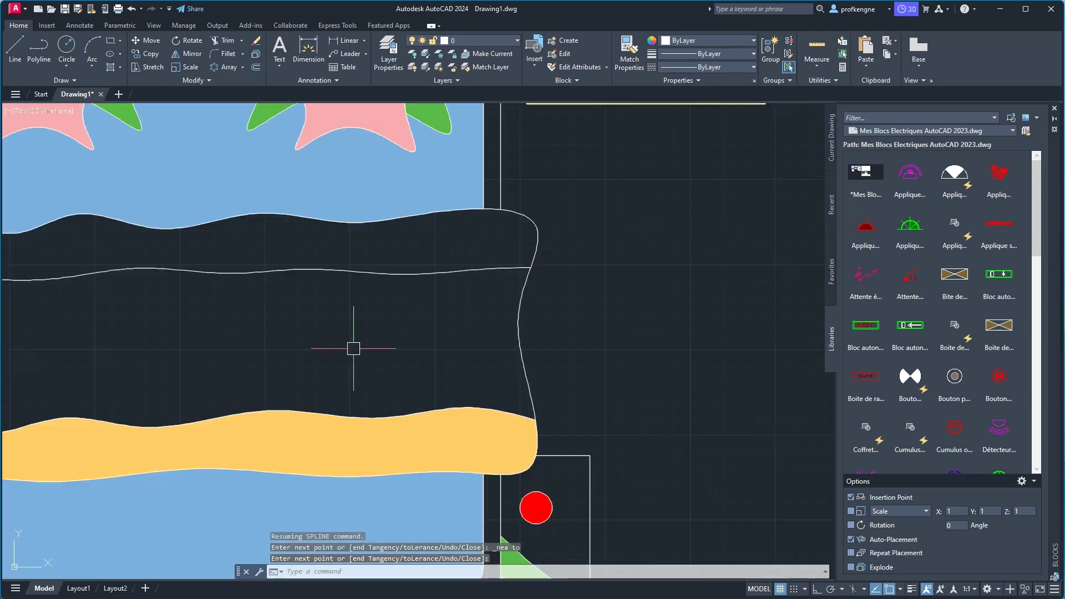
Fill the new upper blanket strip with solid orange 254,204,102.
text(H)
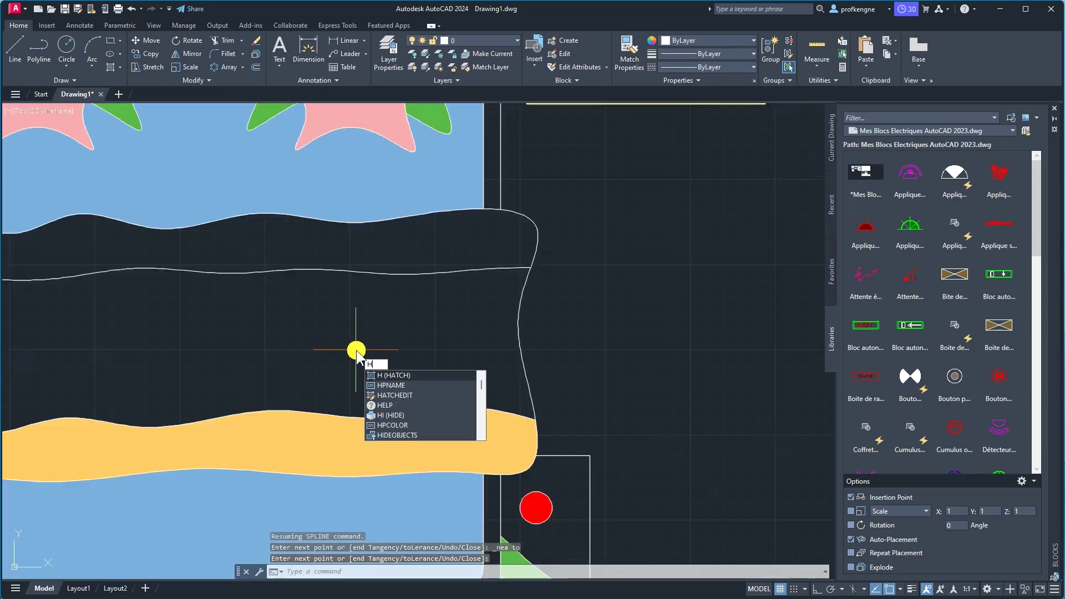
key(Return)
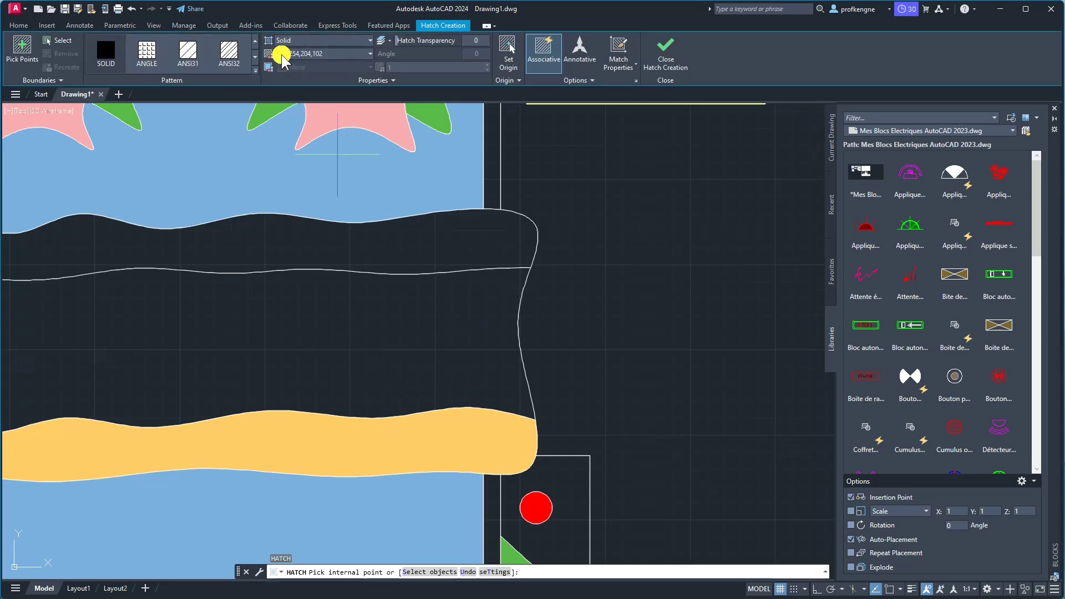
click(282, 53)
click(282, 53)
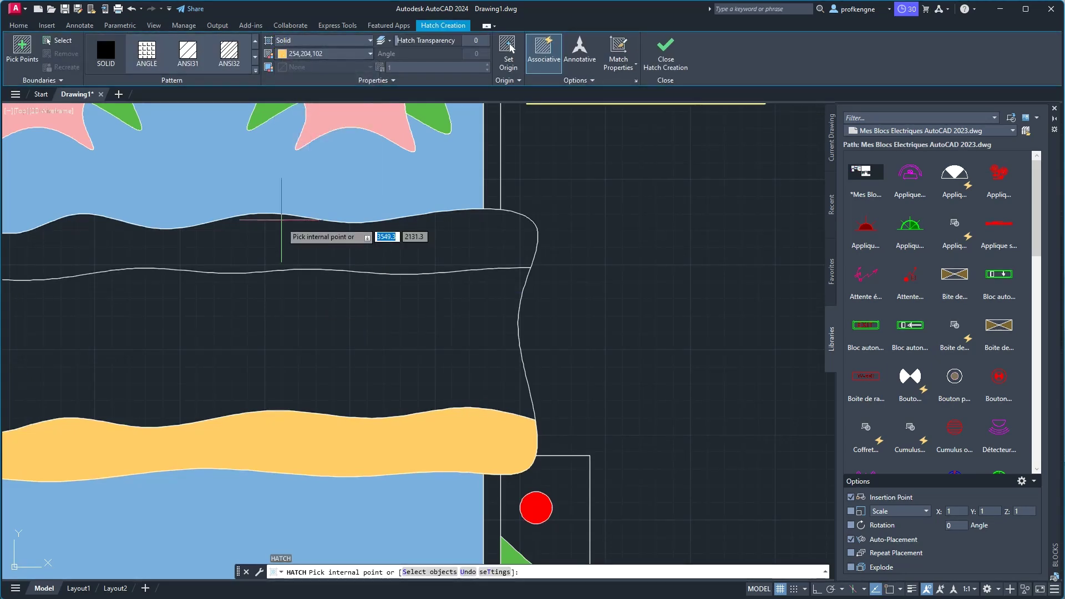
click(284, 239)
scroll(386, 286, down, 2)
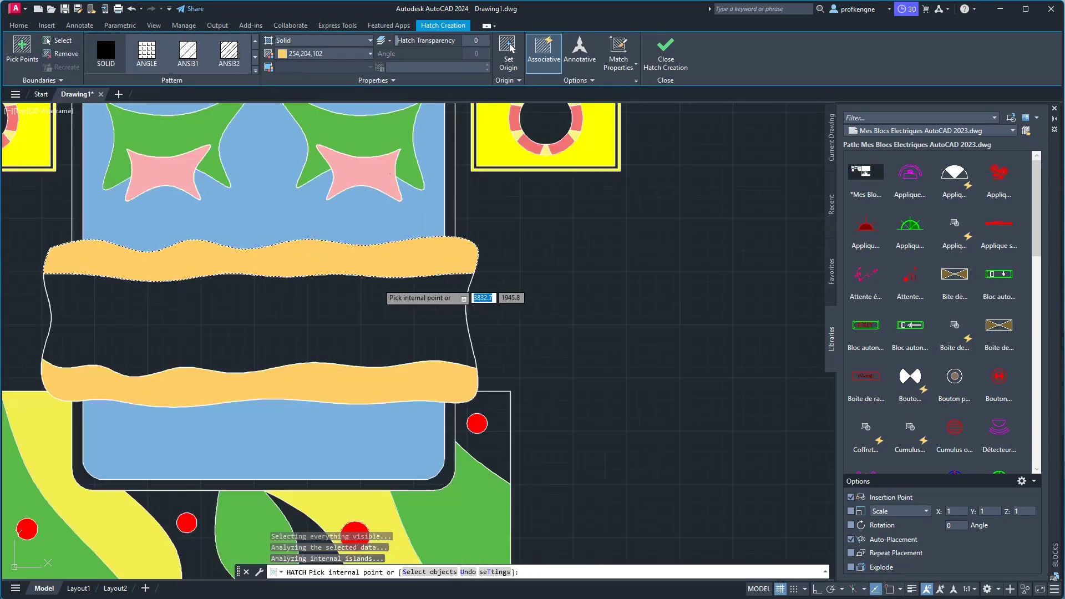
right_click(373, 308)
click(396, 314)
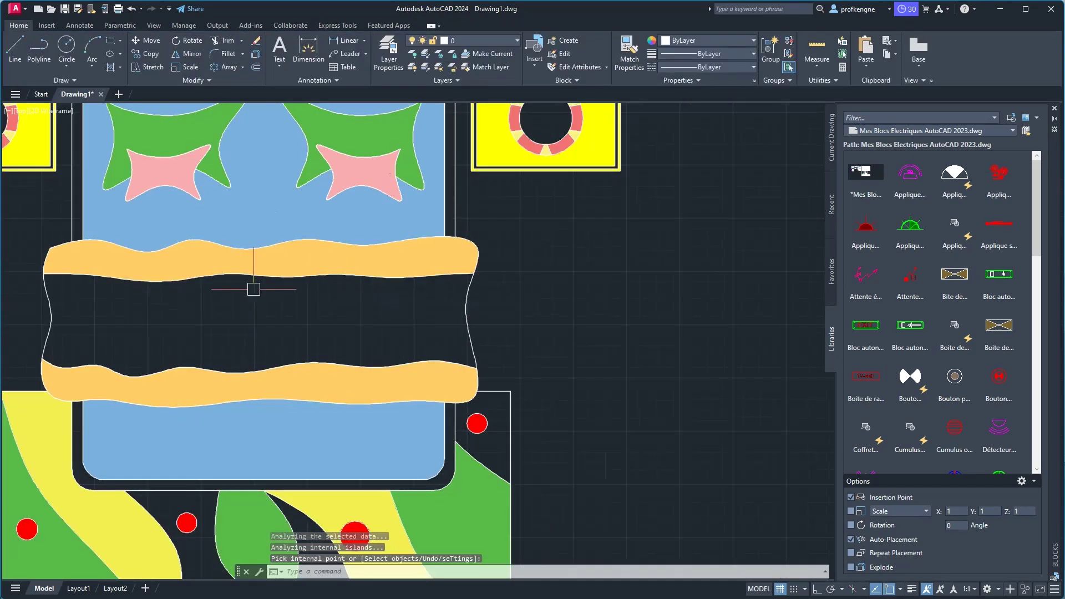
scroll(254, 288, down, 3)
middle_drag(266, 283, 515, 274)
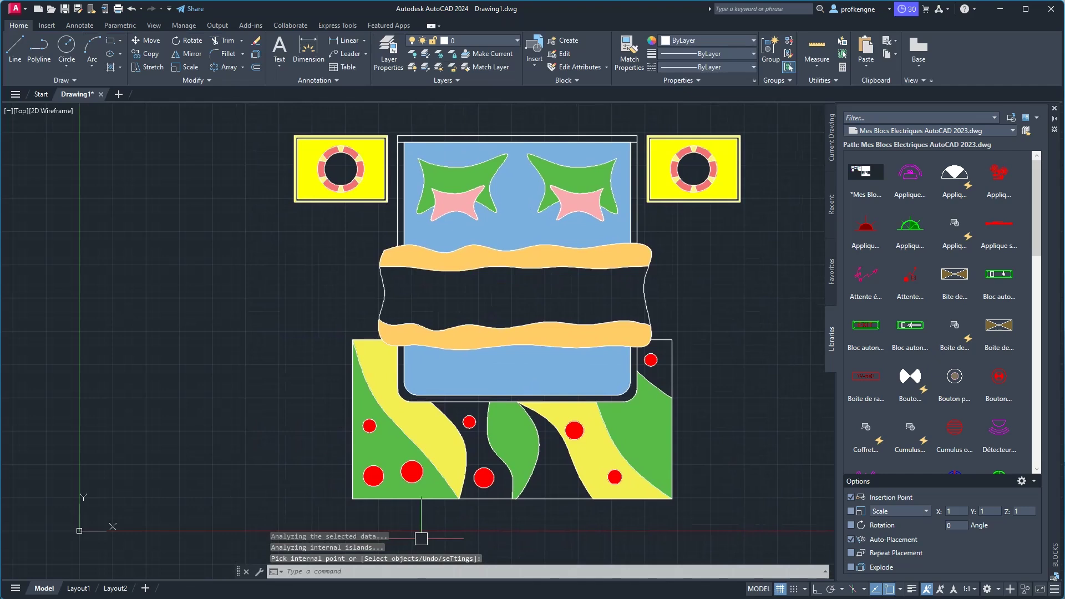
Compare the drawing with the reference bed image.
key(alt+Tab)
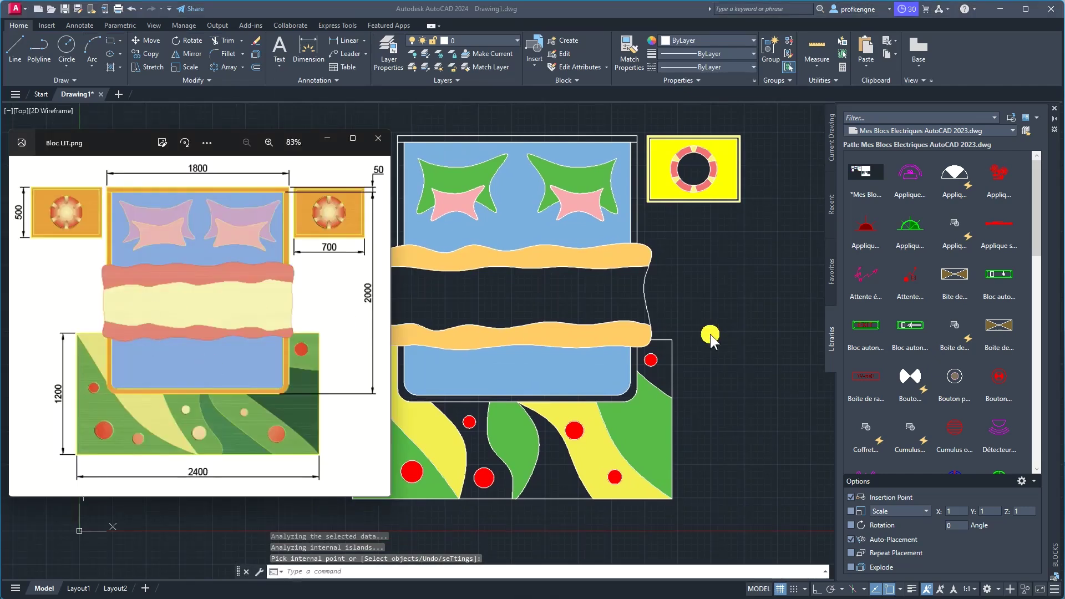
key(alt+Tab)
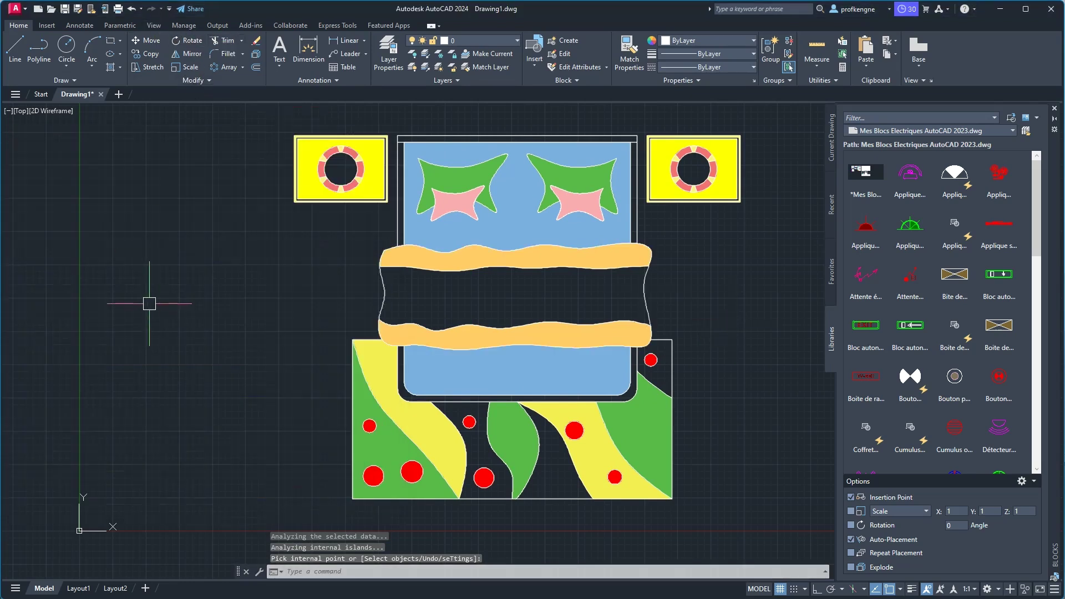
key(Return)
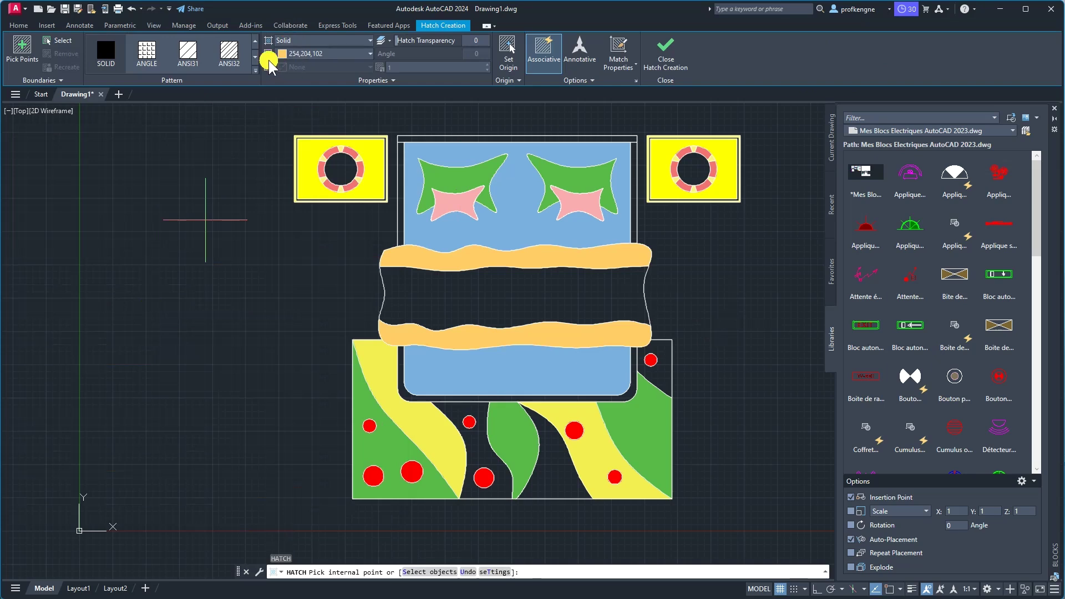
Pick the blanket's dark middle for a pale cream (254,234,185) hatch, then check the reference.
click(281, 53)
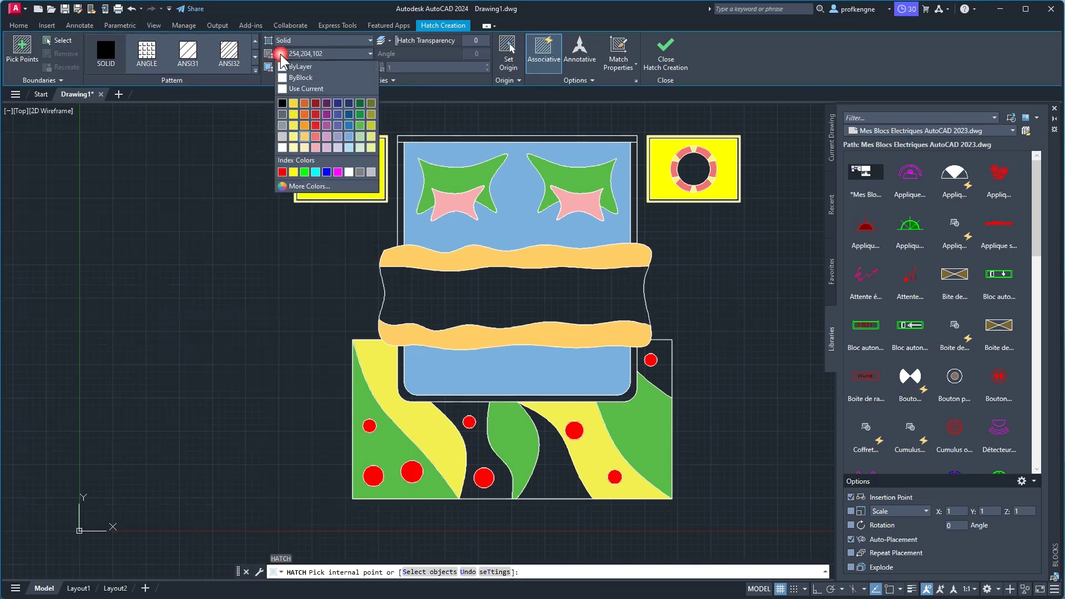
click(294, 150)
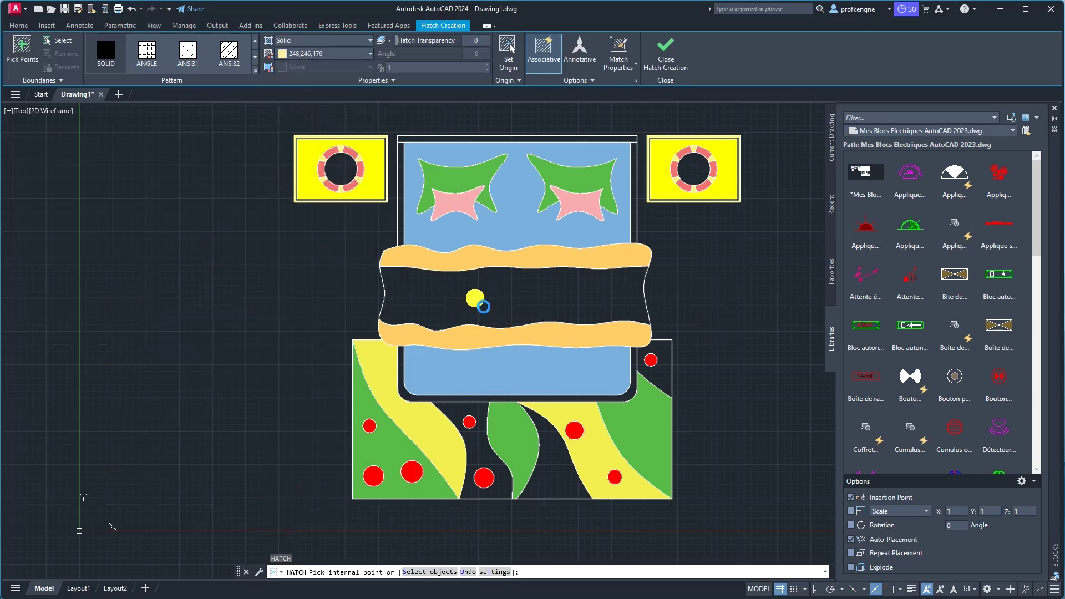
click(475, 297)
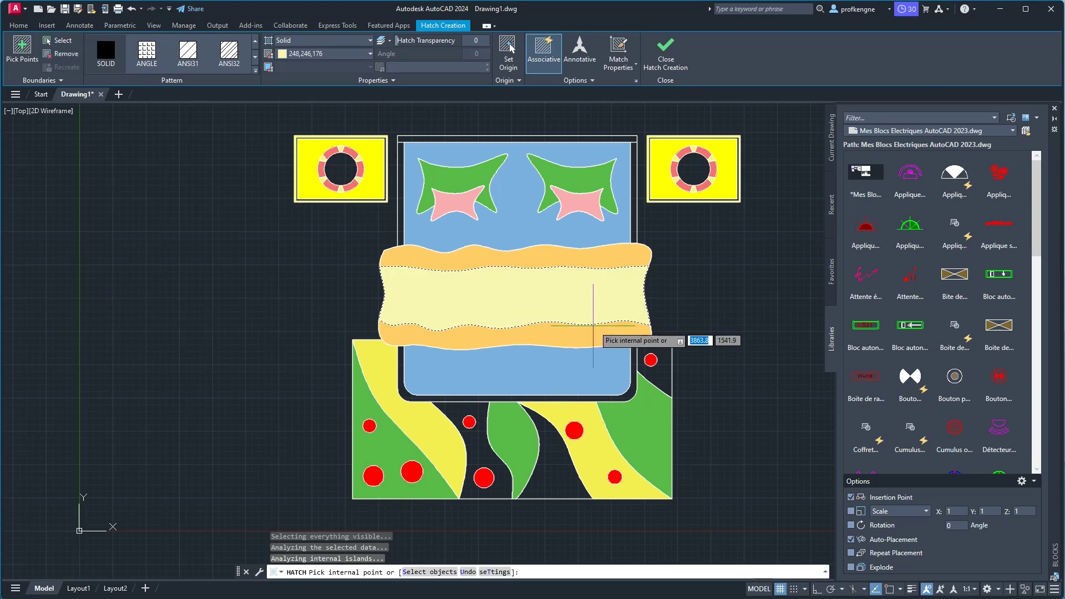
click(284, 54)
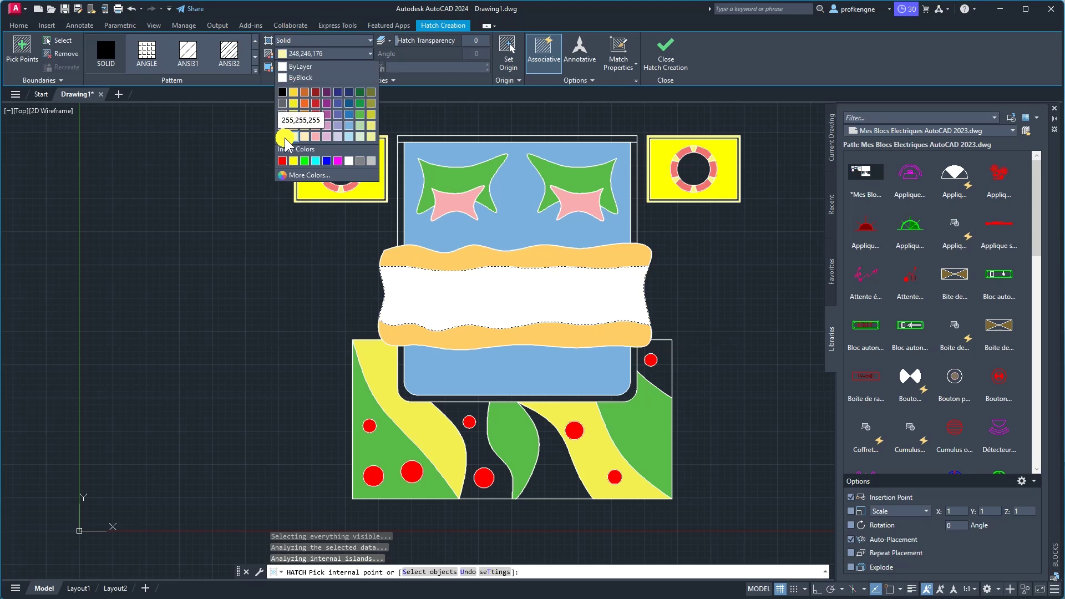
click(307, 138)
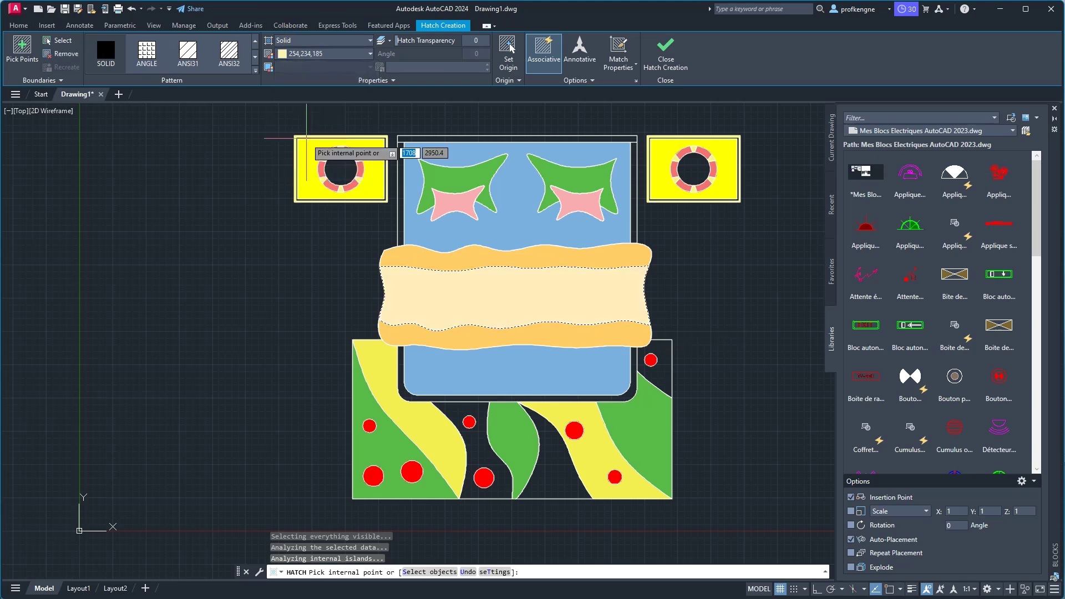
key(Escape)
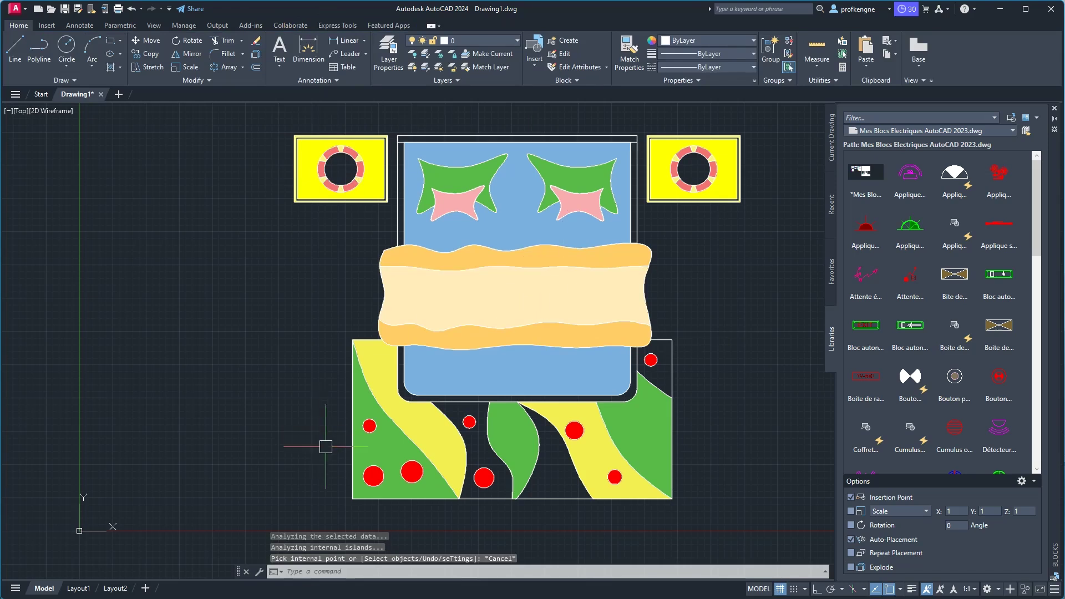
key(alt+Tab)
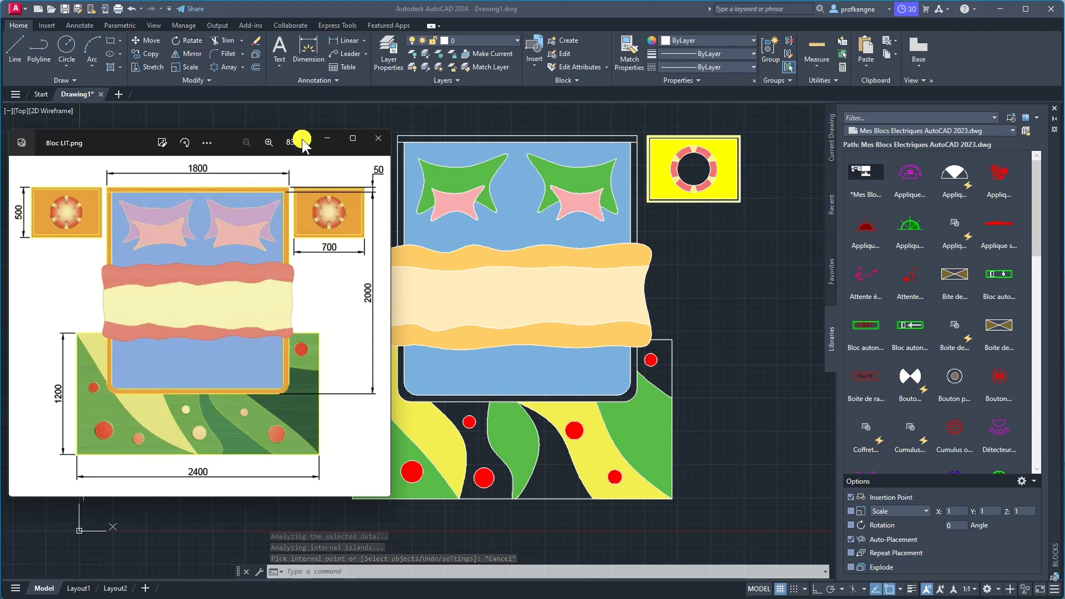
click(353, 117)
Start a purple (147,39,143) solid hatch on the bed frame's left and bottom strips.
text(h)
key(Return)
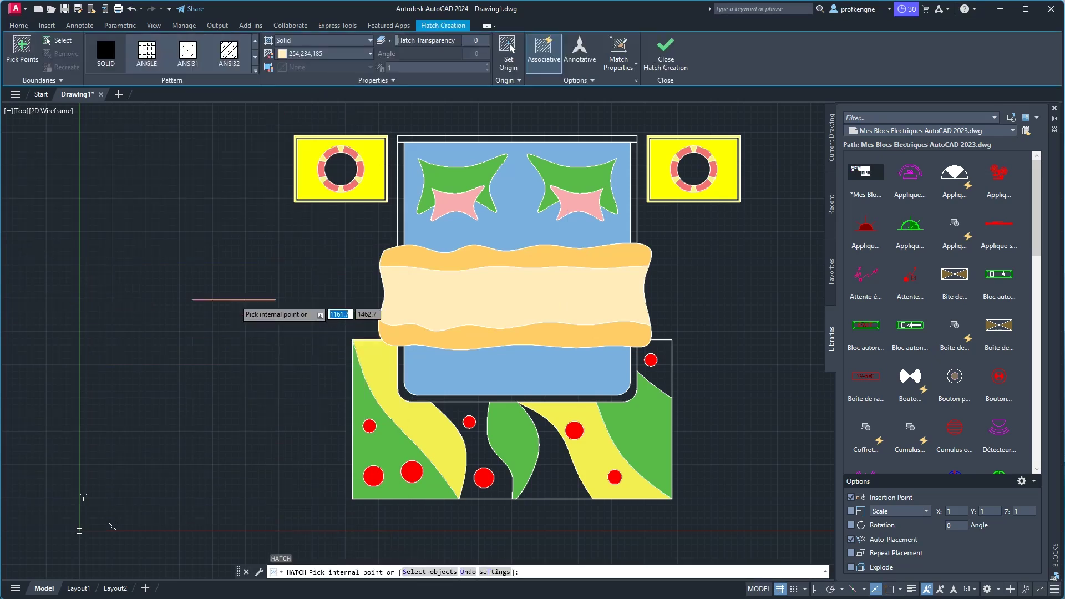
click(282, 54)
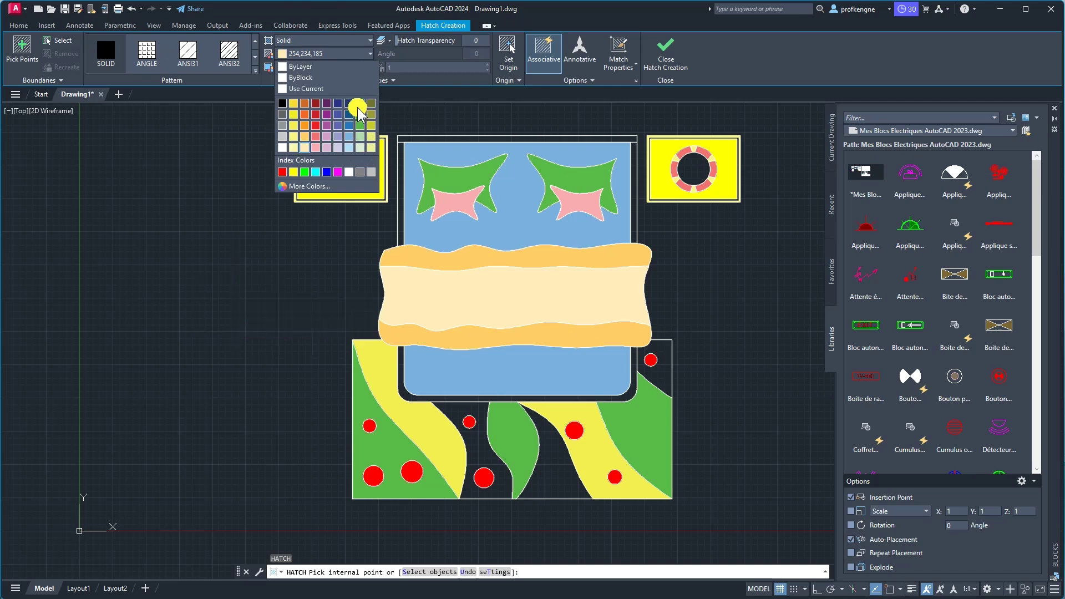
click(327, 115)
scroll(395, 206, up, 2)
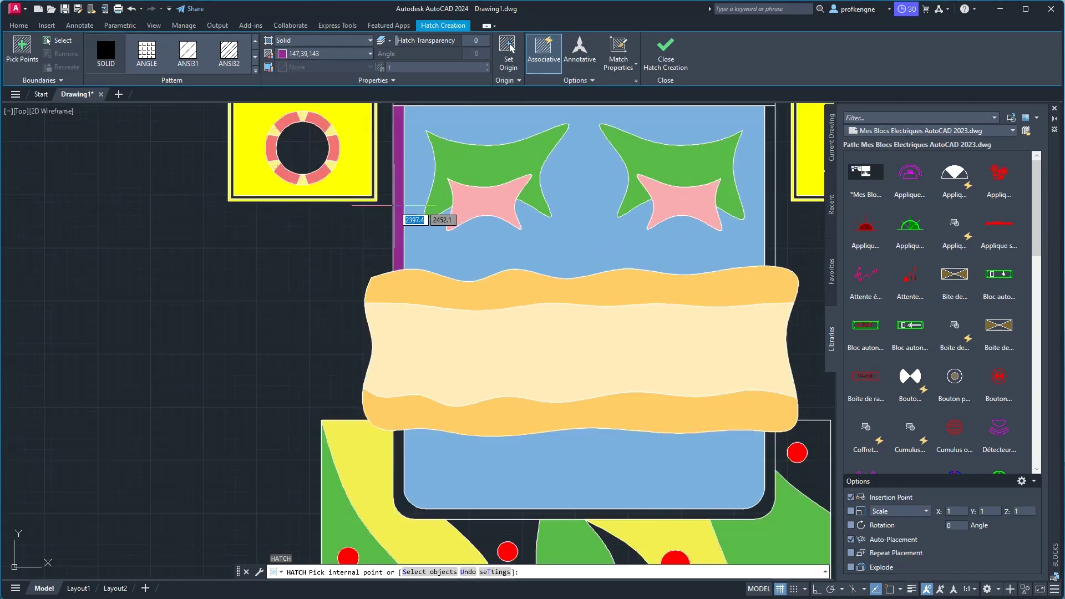
click(394, 205)
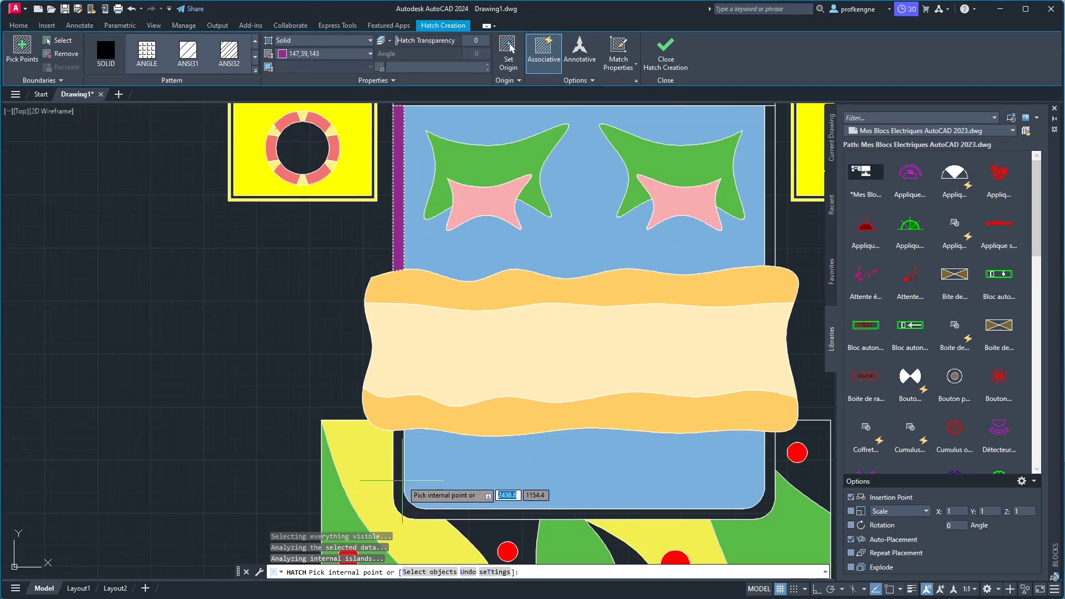
click(397, 482)
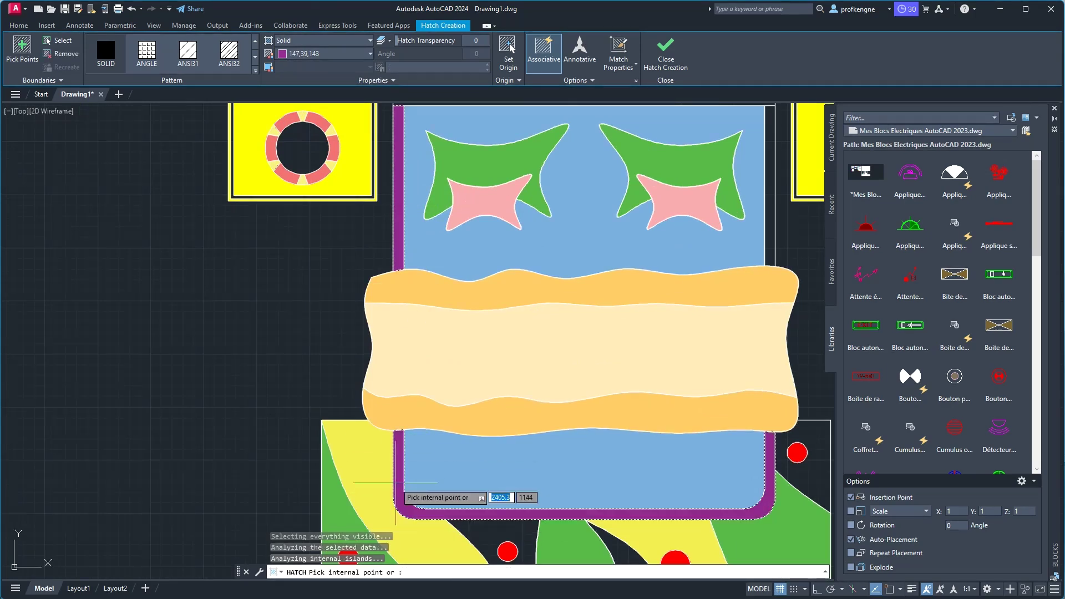
Add the bed frame's top strip to the purple hatch and finish it.
scroll(476, 458, down, 2)
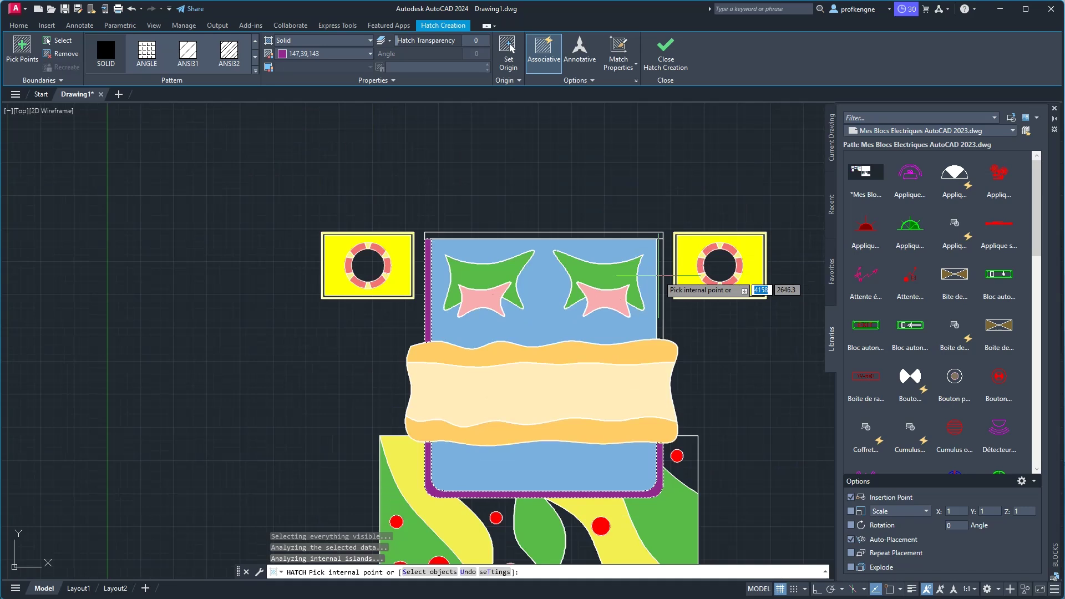
scroll(659, 276, up, 2)
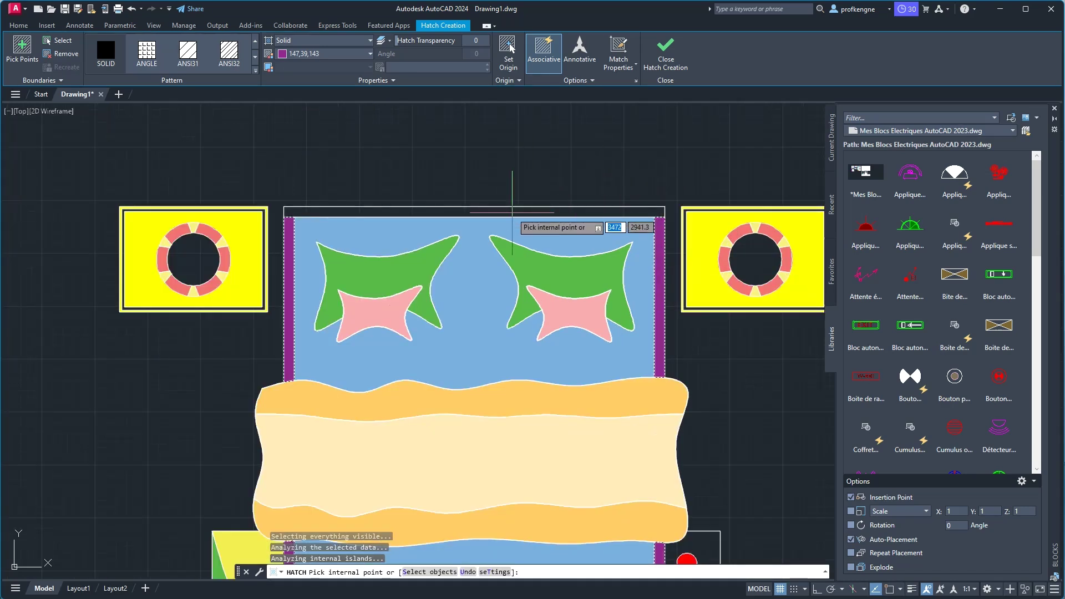
scroll(512, 222, up, 2)
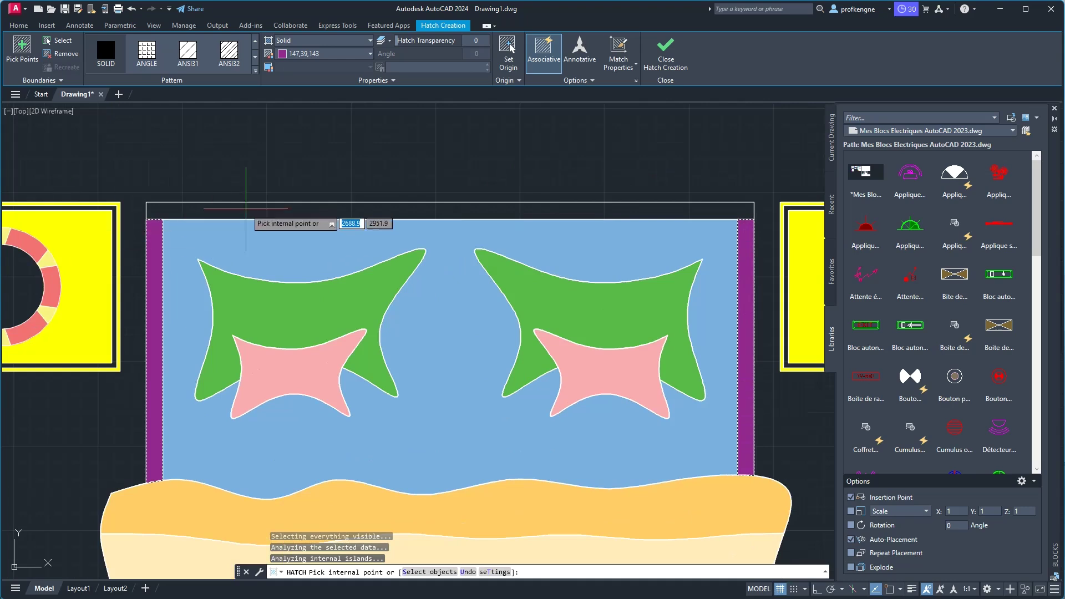
click(247, 208)
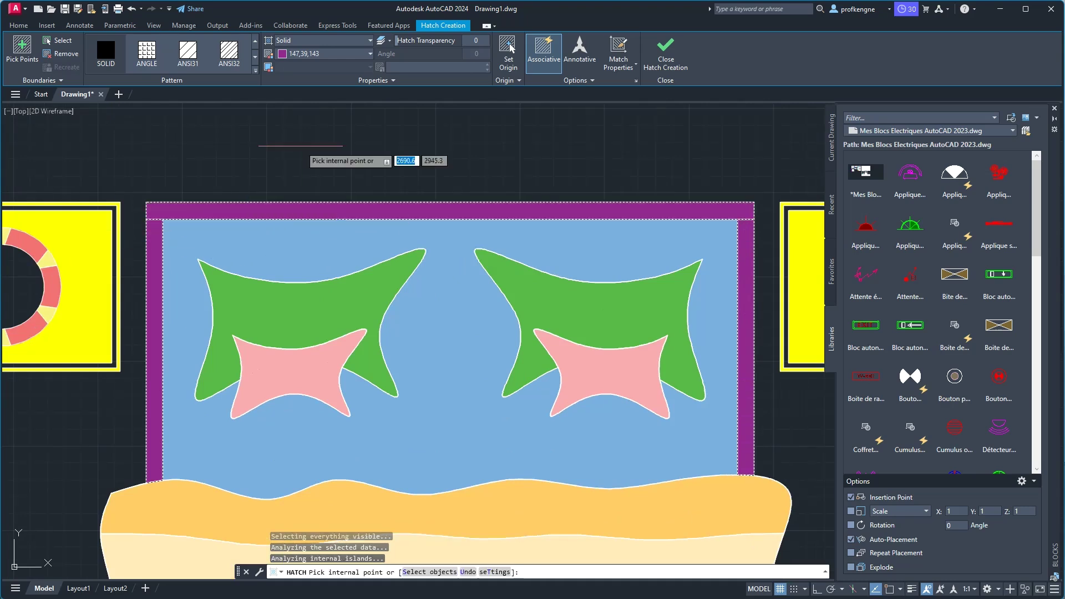
right_click(300, 145)
click(314, 153)
scroll(350, 190, down, 4)
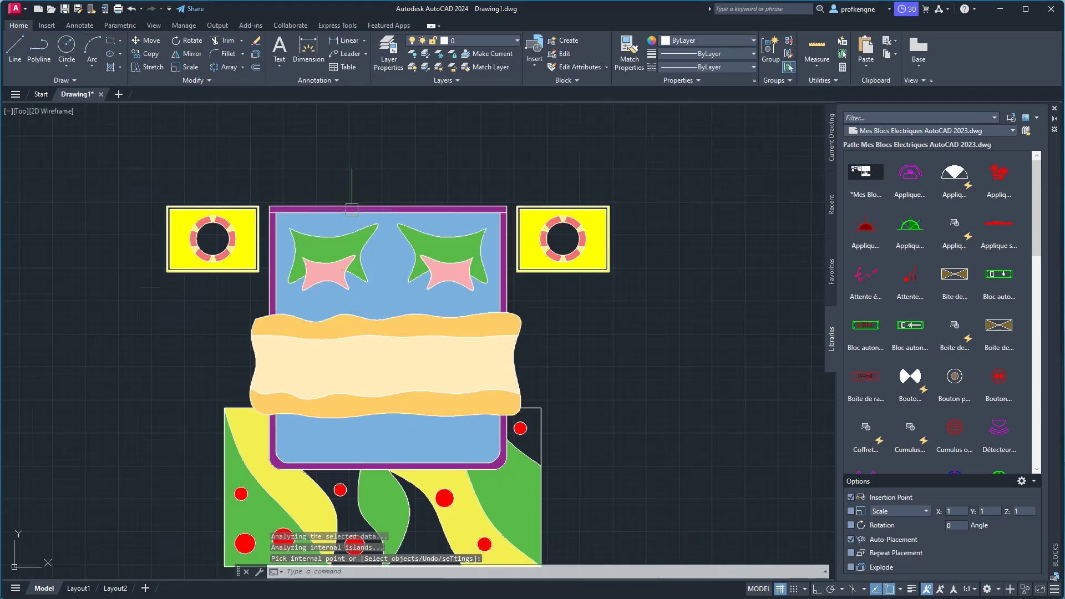
scroll(353, 208, down, 2)
middle_drag(353, 209, 609, 198)
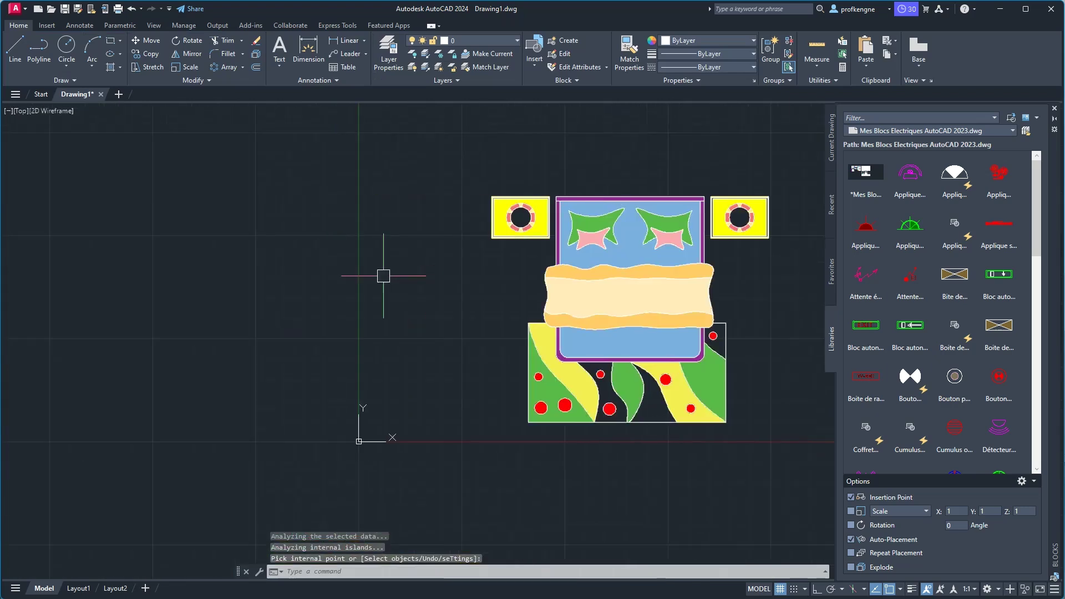
key(alt+Tab)
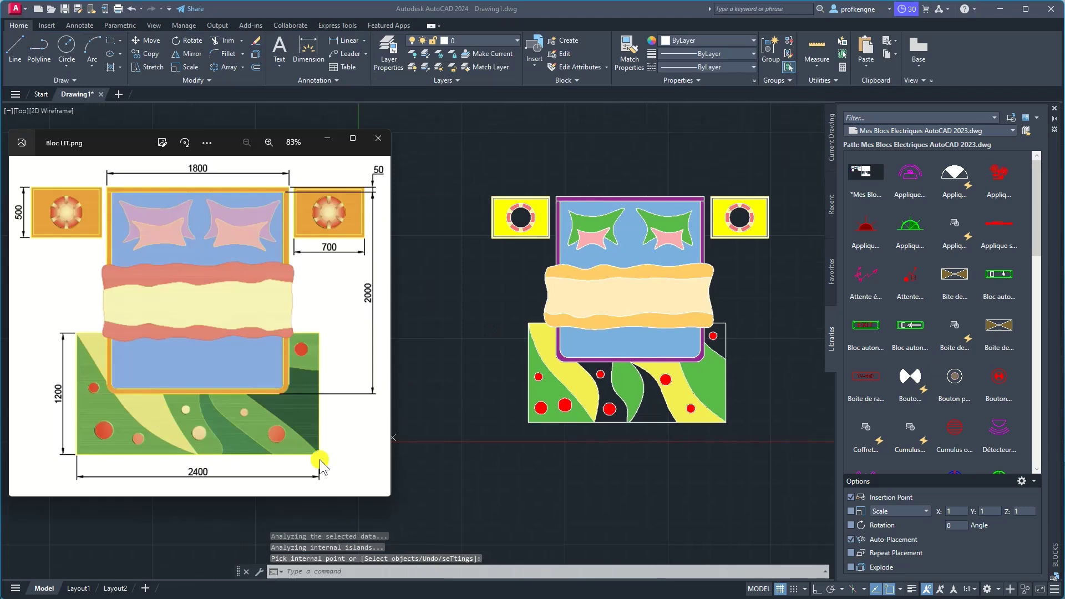
key(alt+Tab)
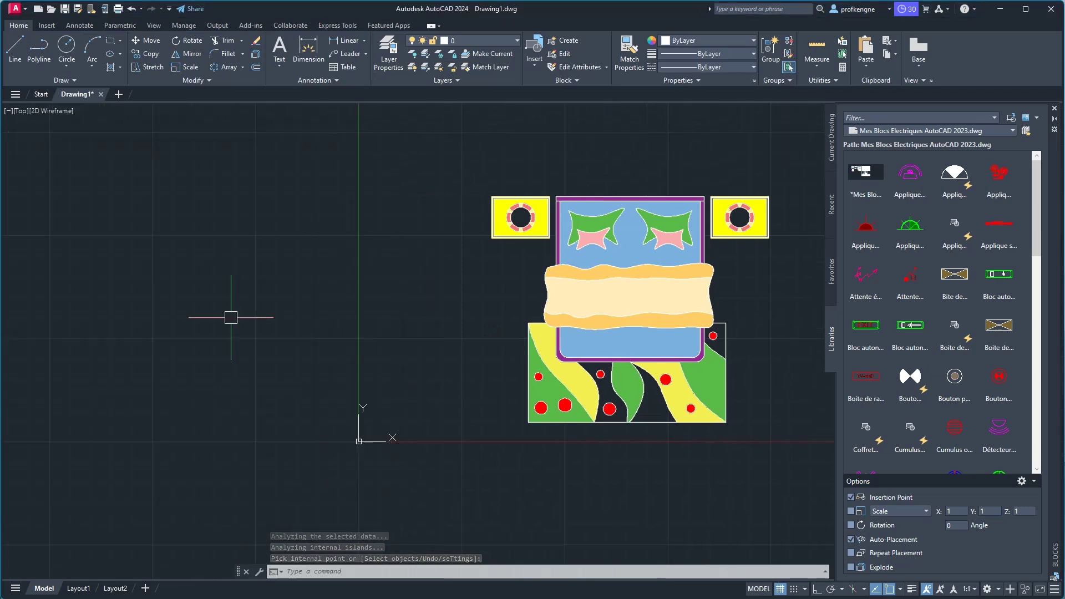
text(H)
key(Return)
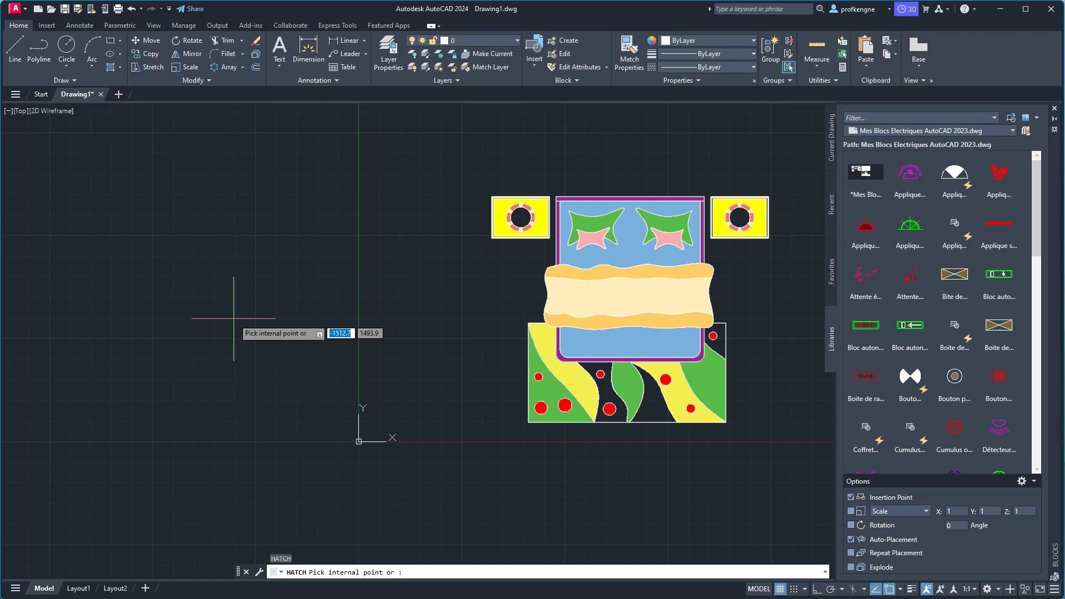
click(286, 54)
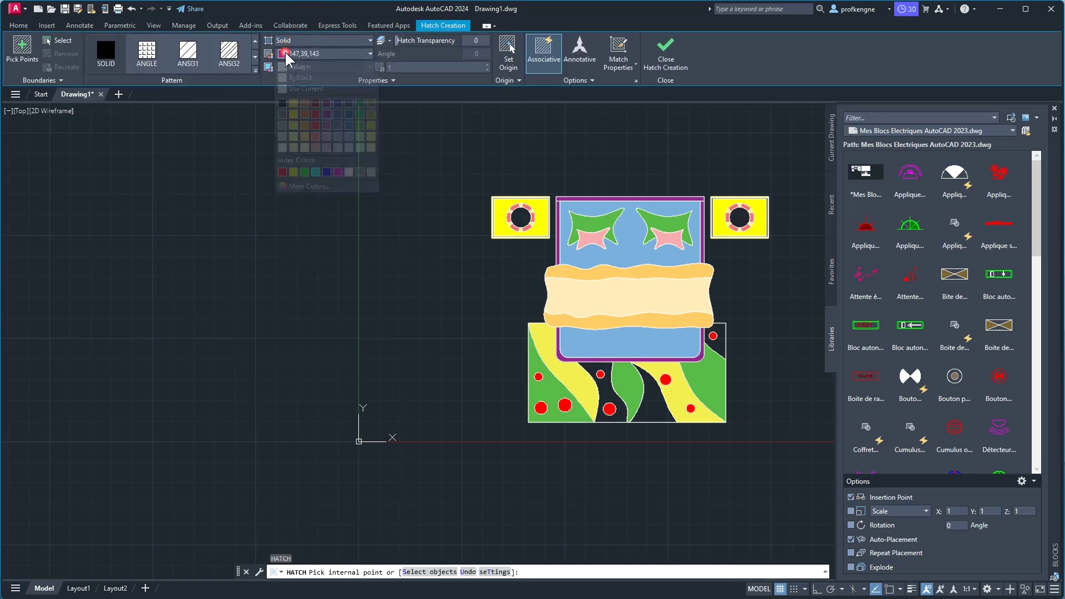
click(303, 148)
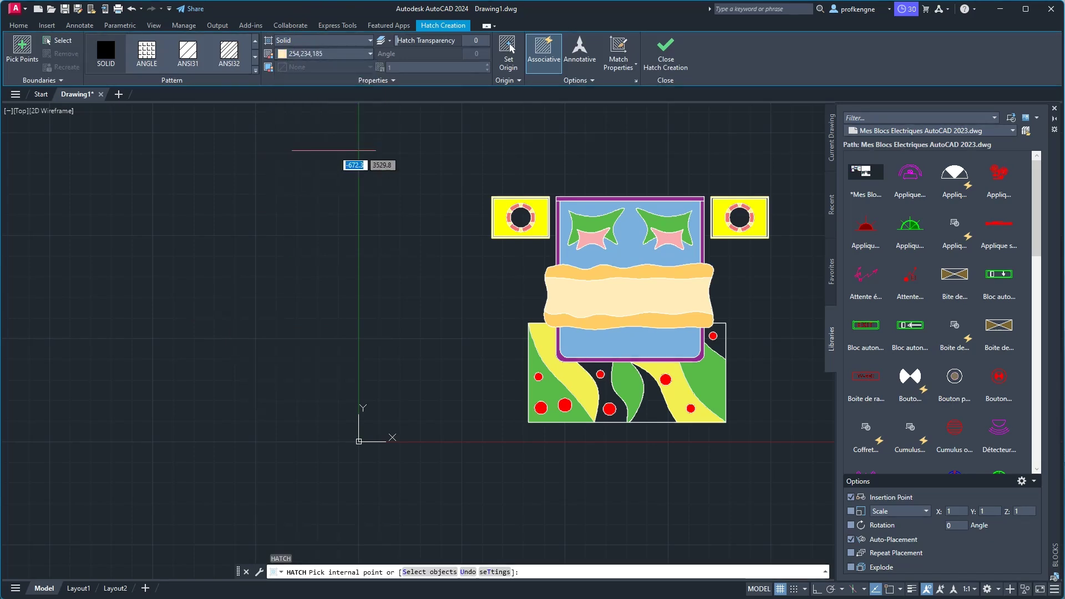
scroll(651, 411, up, 2)
click(651, 411)
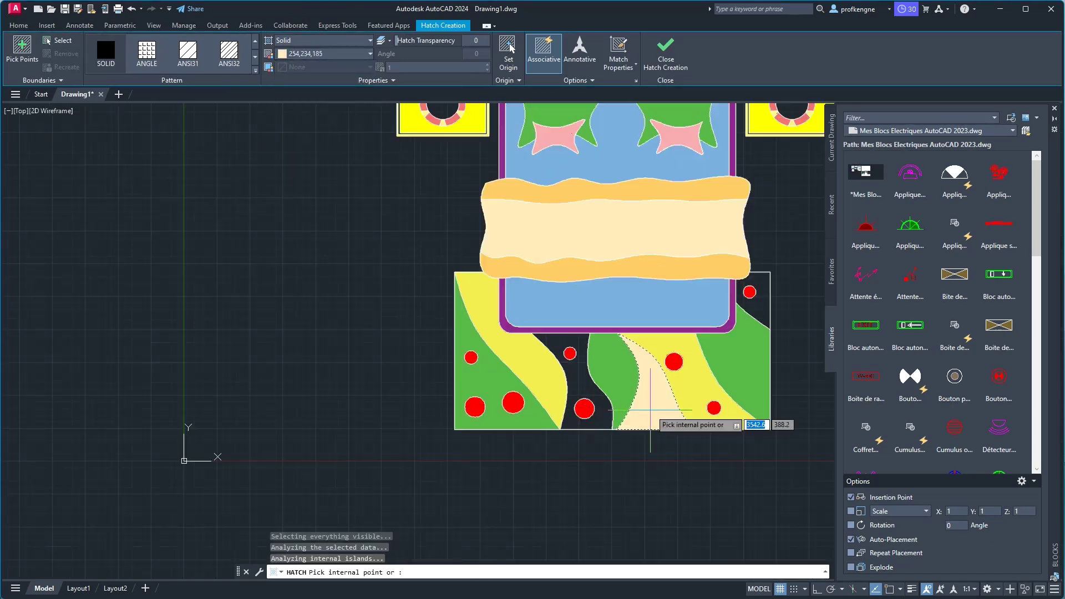
click(579, 381)
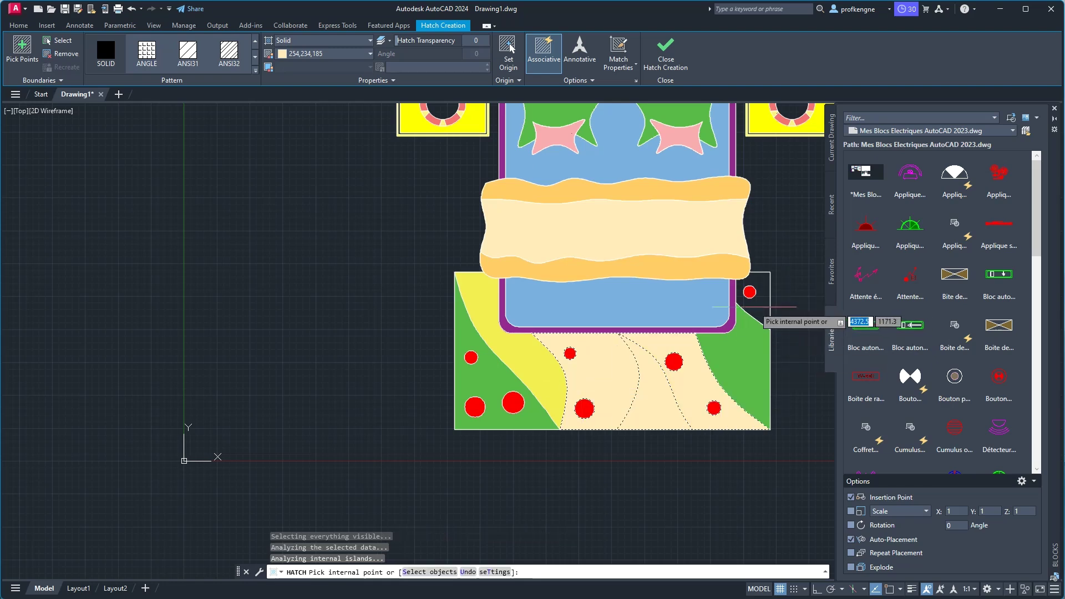
click(753, 312)
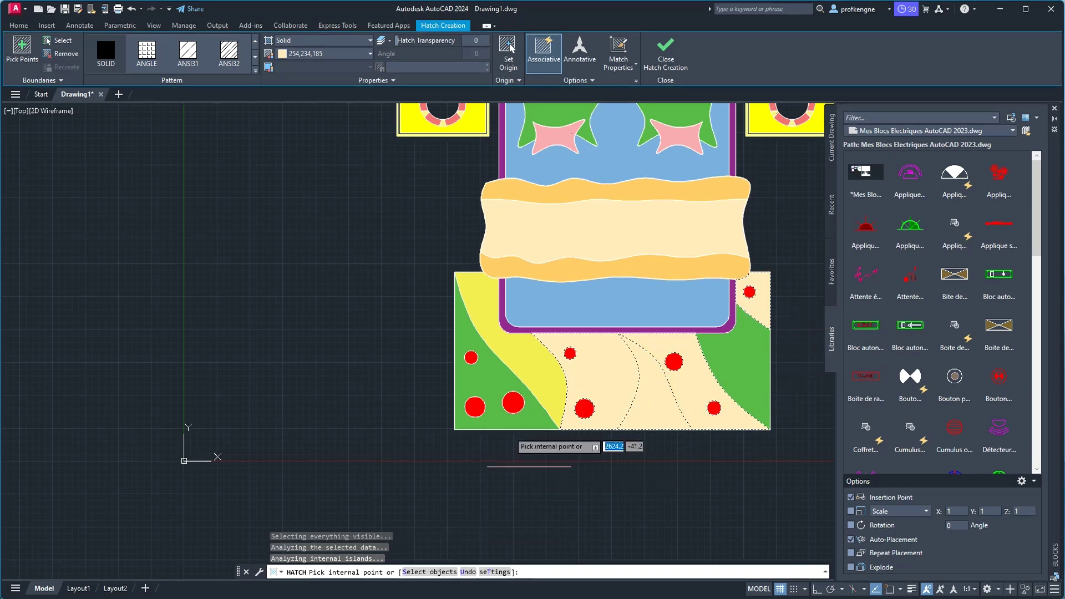
key(Escape)
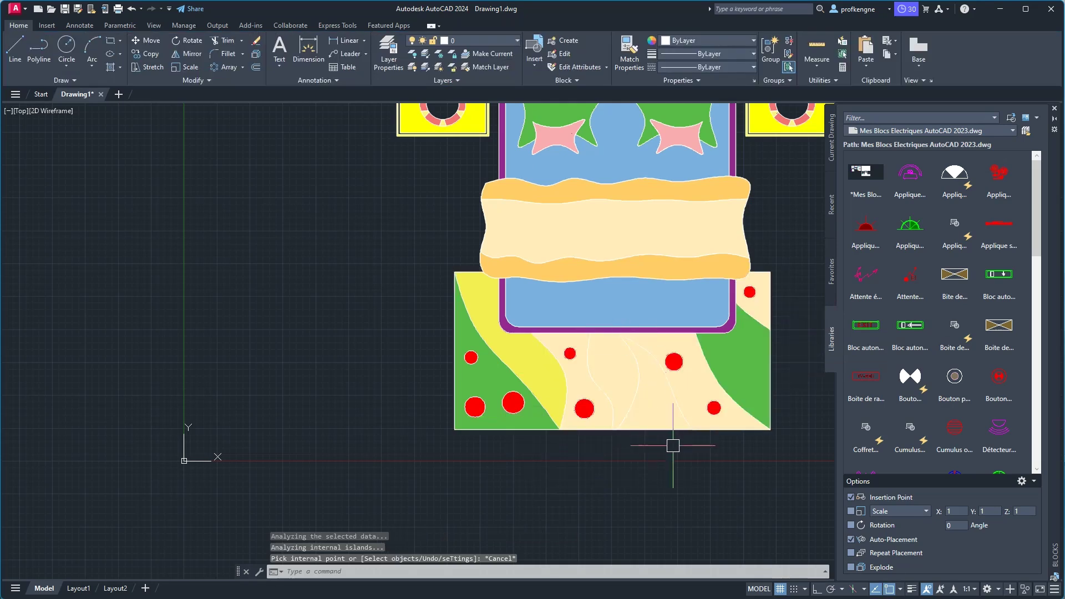
key(ctrl+z)
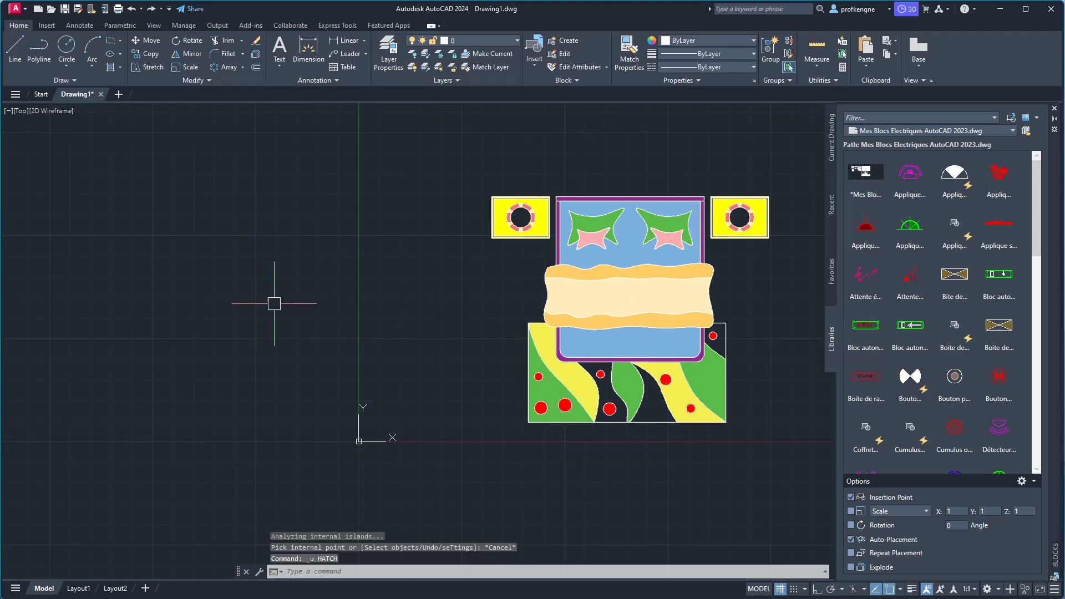
text(H)
Fill the curved rug stripe and the corner right of the bed frame with solid cream.
key(Return)
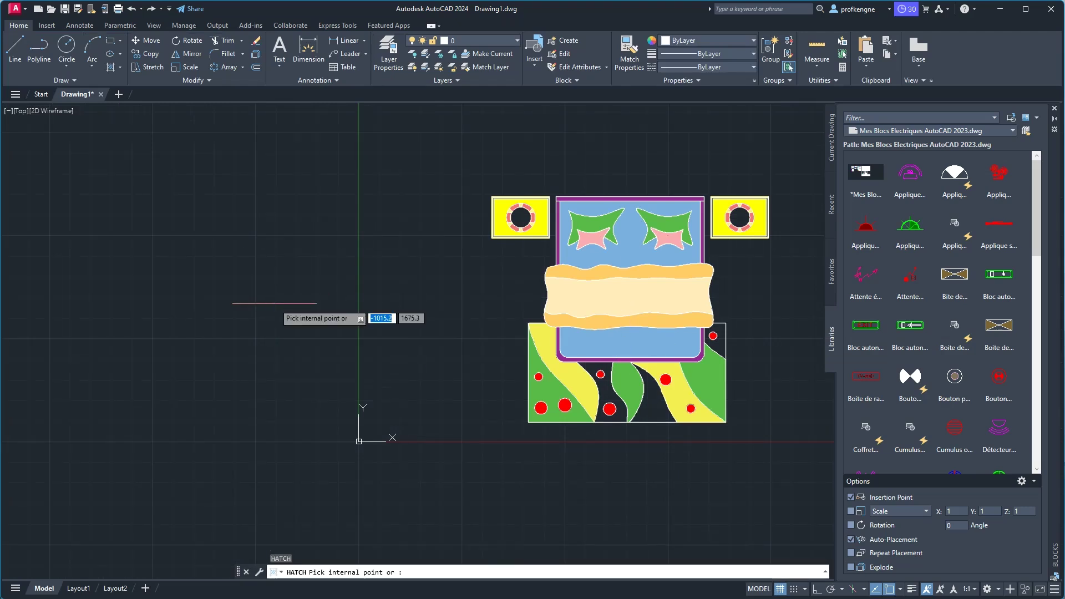
click(289, 53)
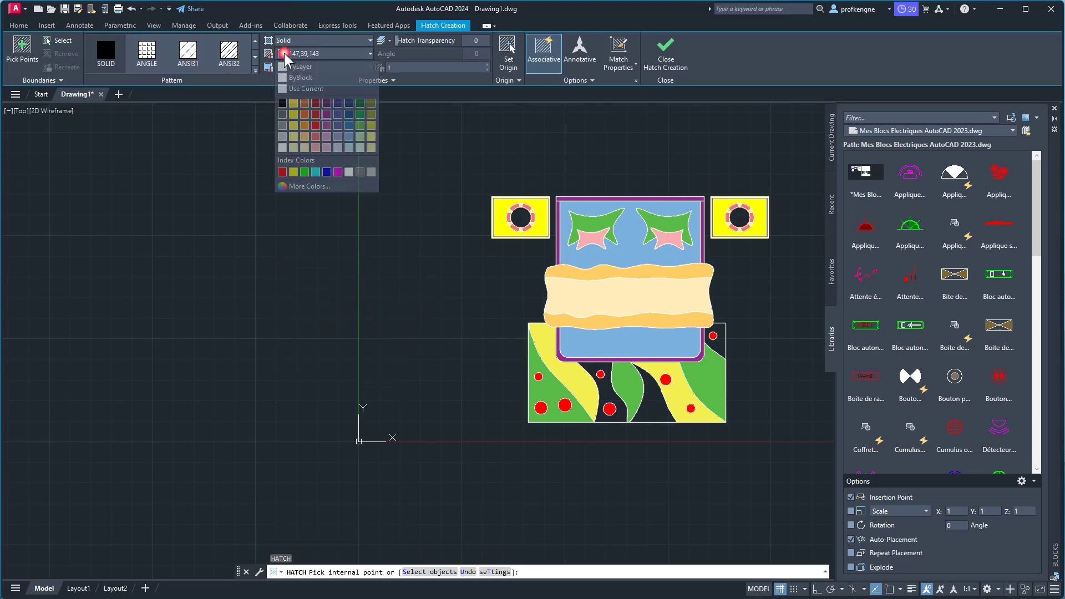
click(296, 148)
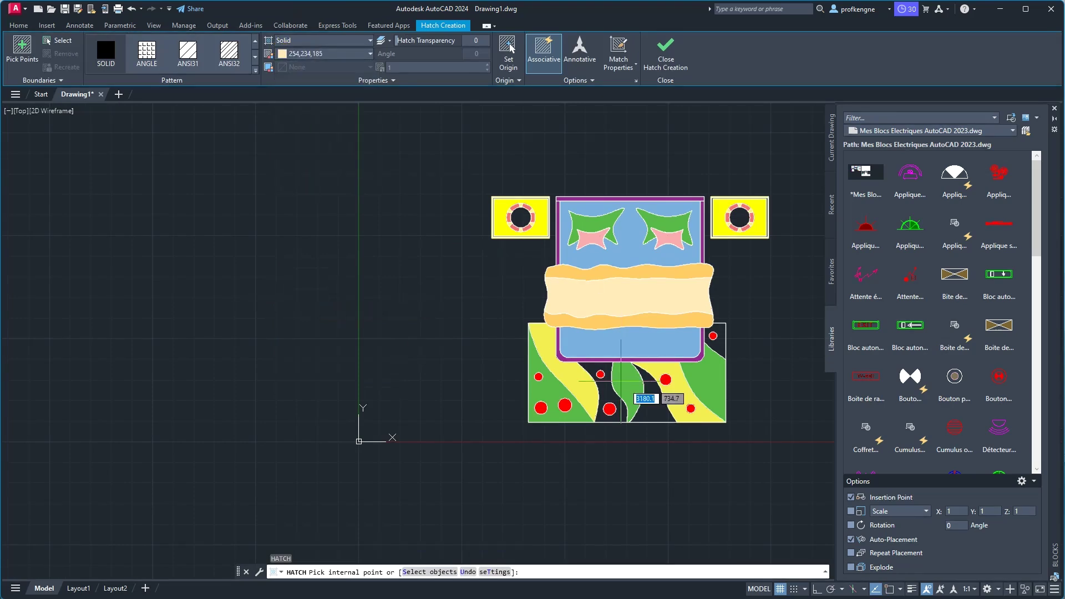
click(649, 408)
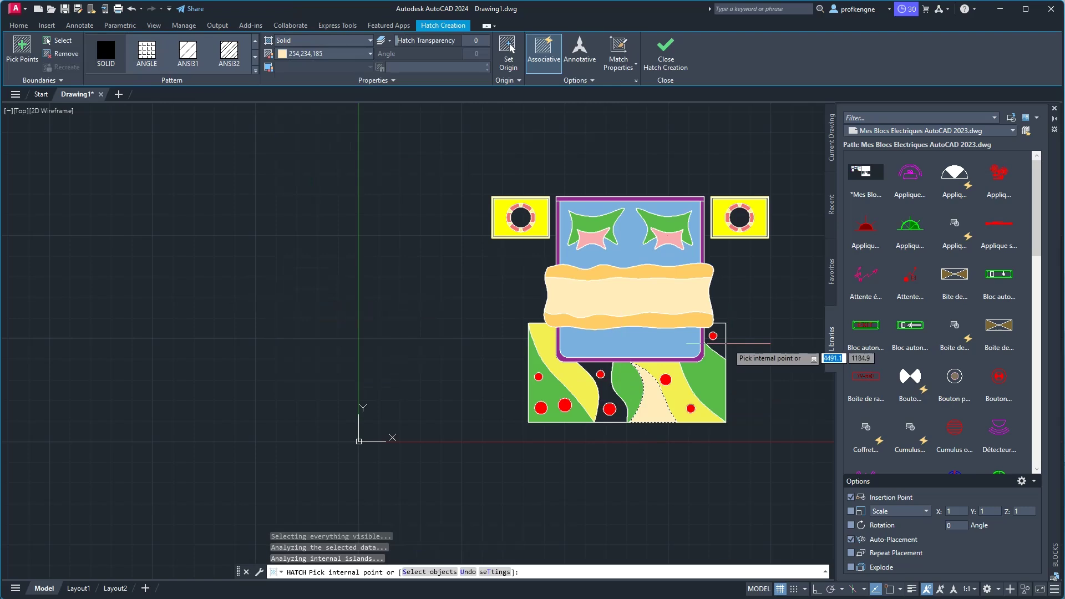
click(715, 348)
right_click(437, 270)
click(457, 277)
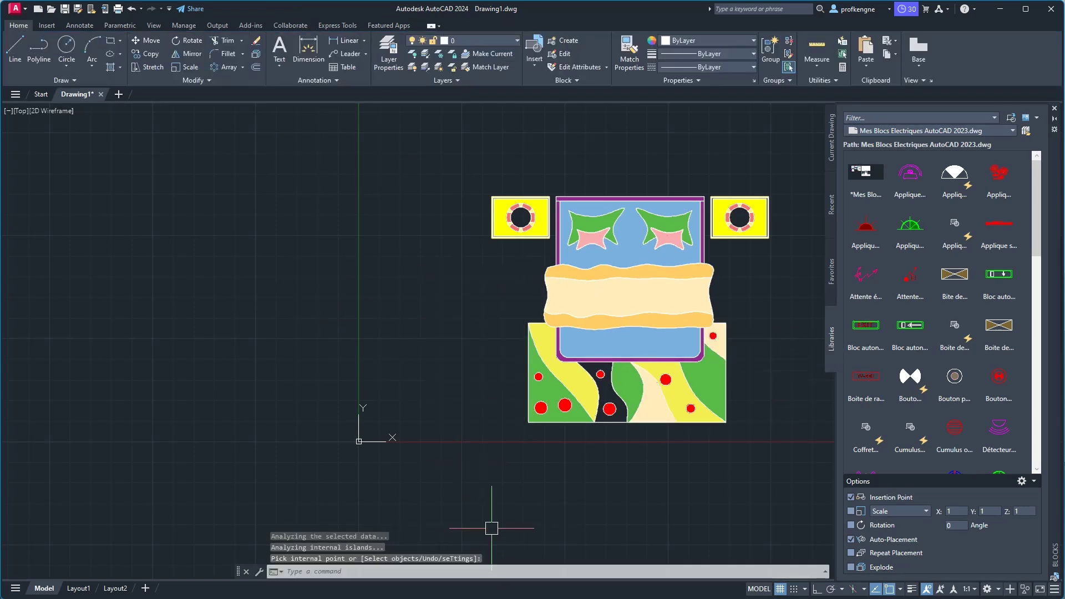
Check the reference image and close the Blocks palette.
key(alt+Tab)
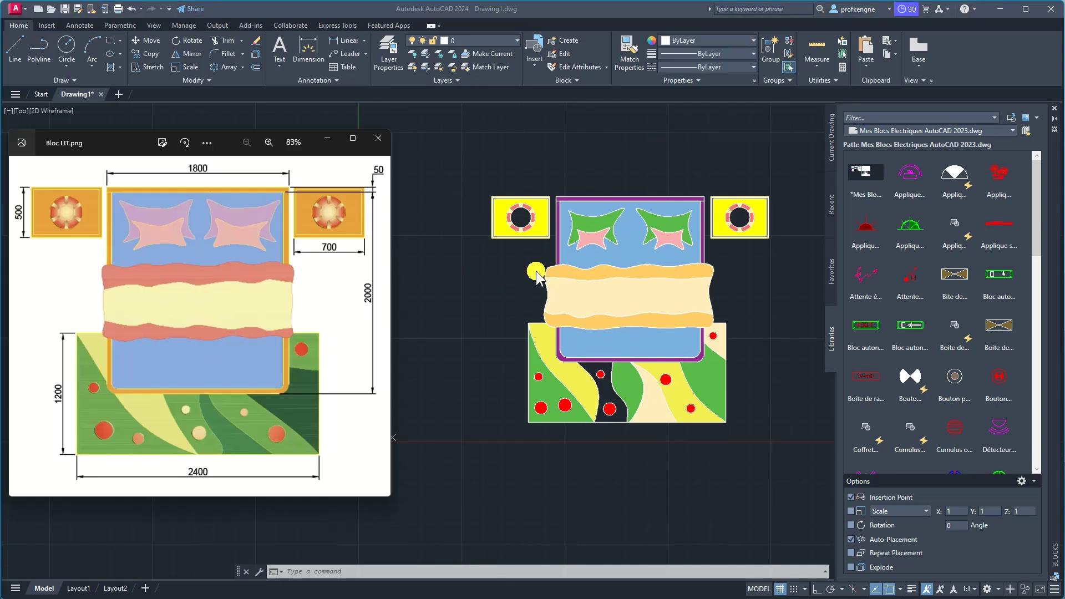
scroll(614, 255, up, 2)
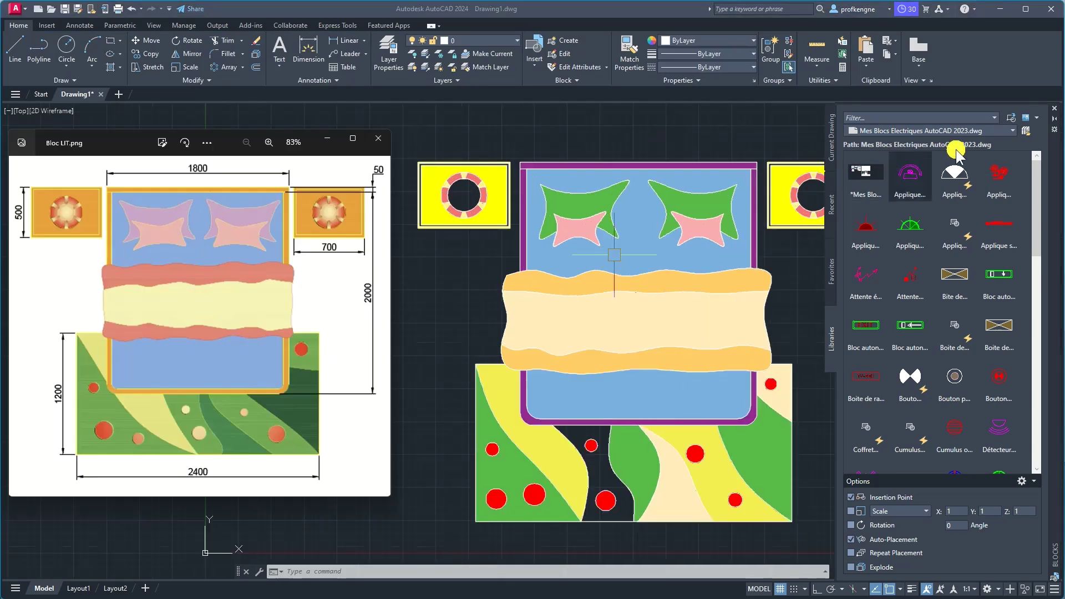
click(1055, 110)
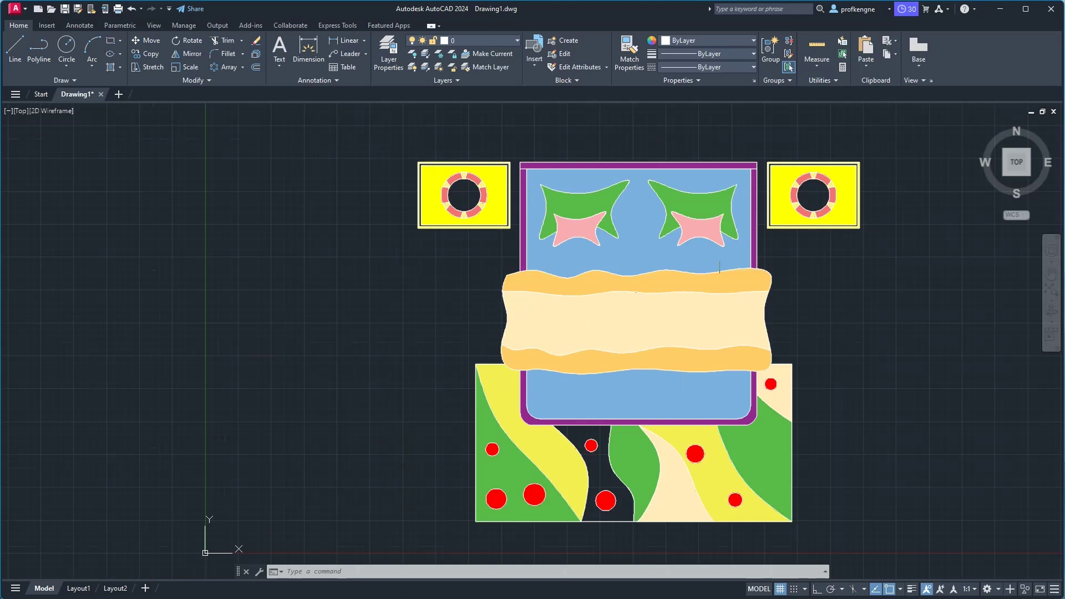
Center the coloured bed plan and enlarge the Bloc LIT.png reference image beside it.
middle_drag(738, 259, 816, 244)
key(alt+Tab)
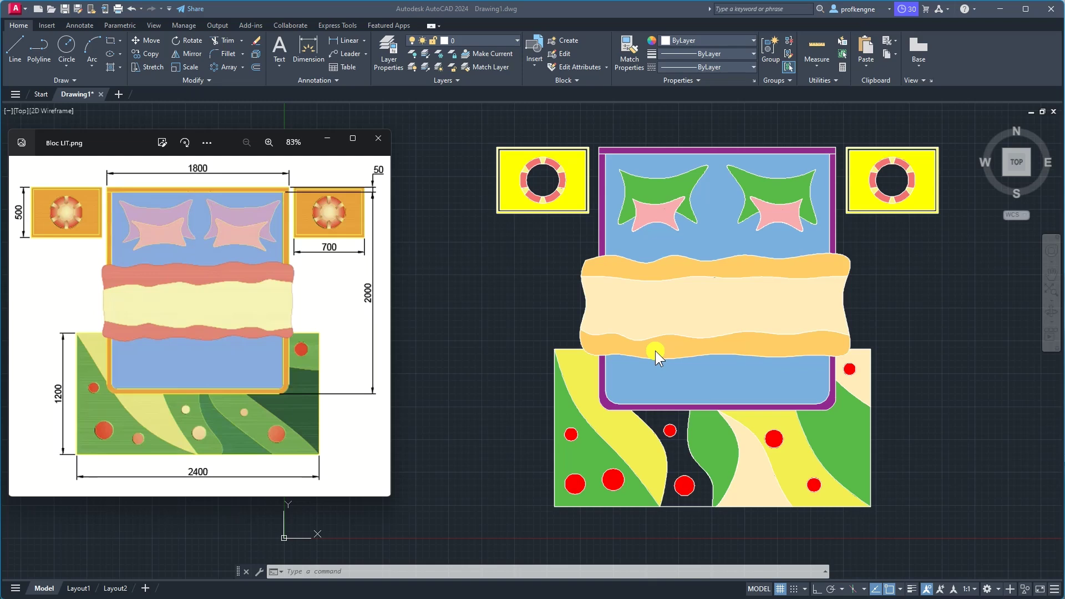
scroll(687, 324, down, 2)
scroll(690, 321, up, 2)
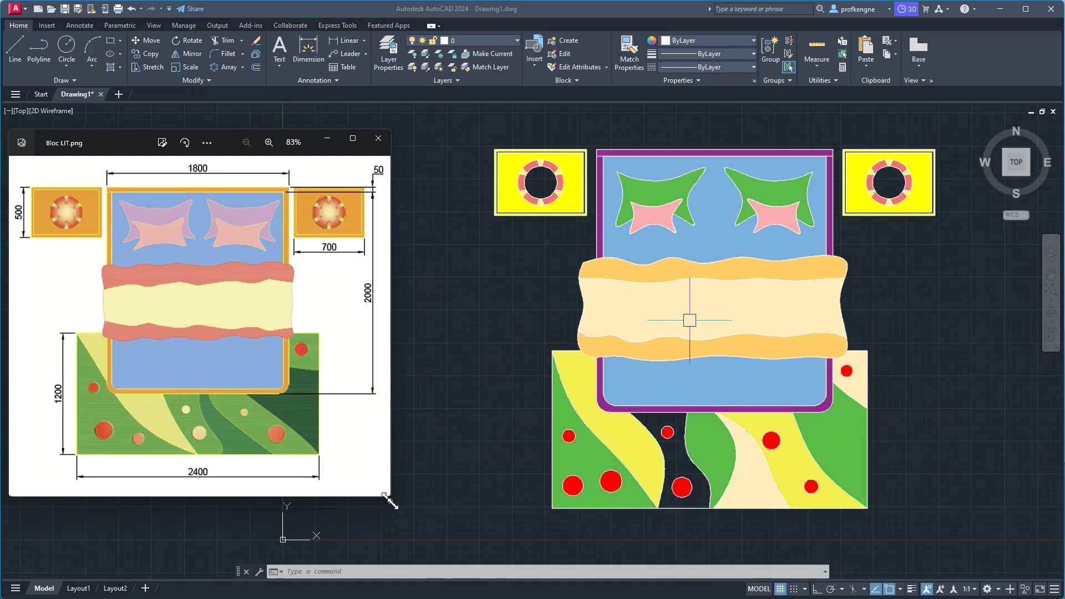
drag(389, 495, 431, 545)
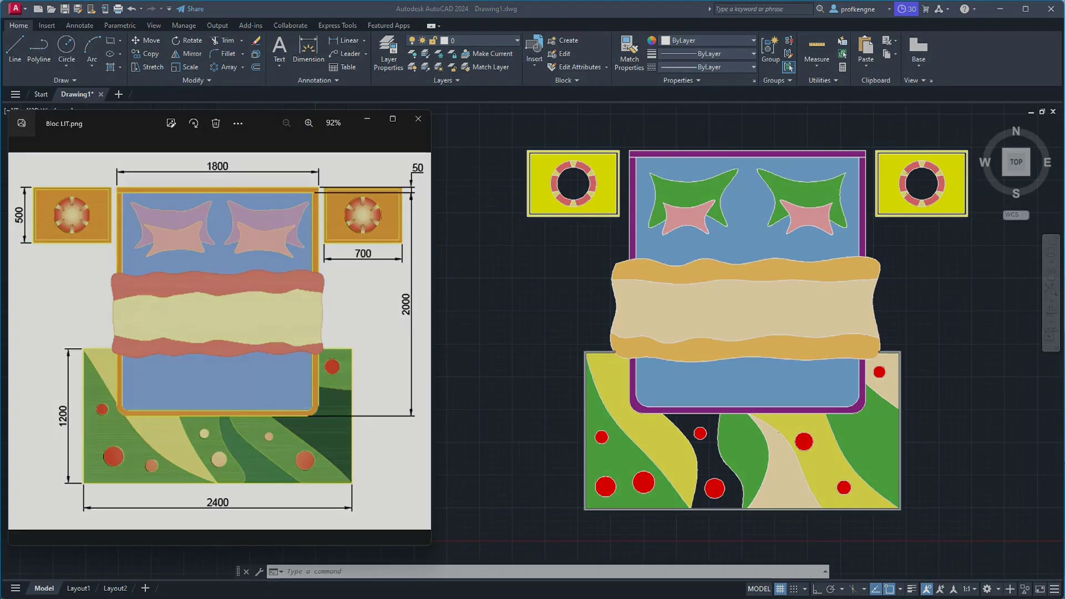